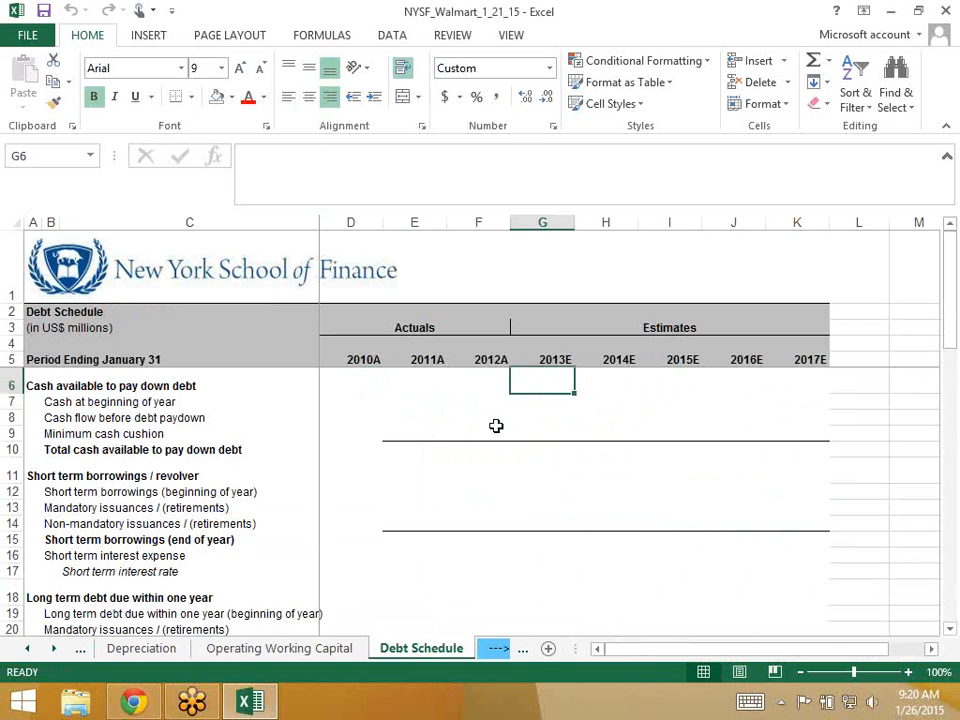
# - Review the 2013E short-term borrowings on the Cash Flow Statement, then return to the Debt Schedule
pyautogui.click(478, 433)
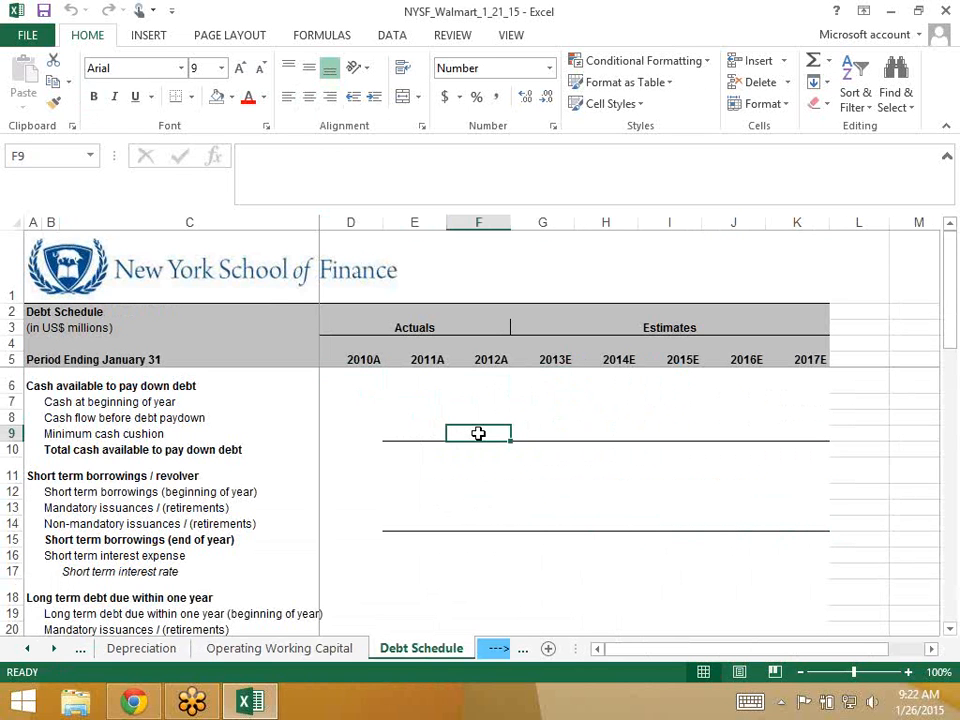
pyautogui.click(27, 649)
pyautogui.click(27, 649)
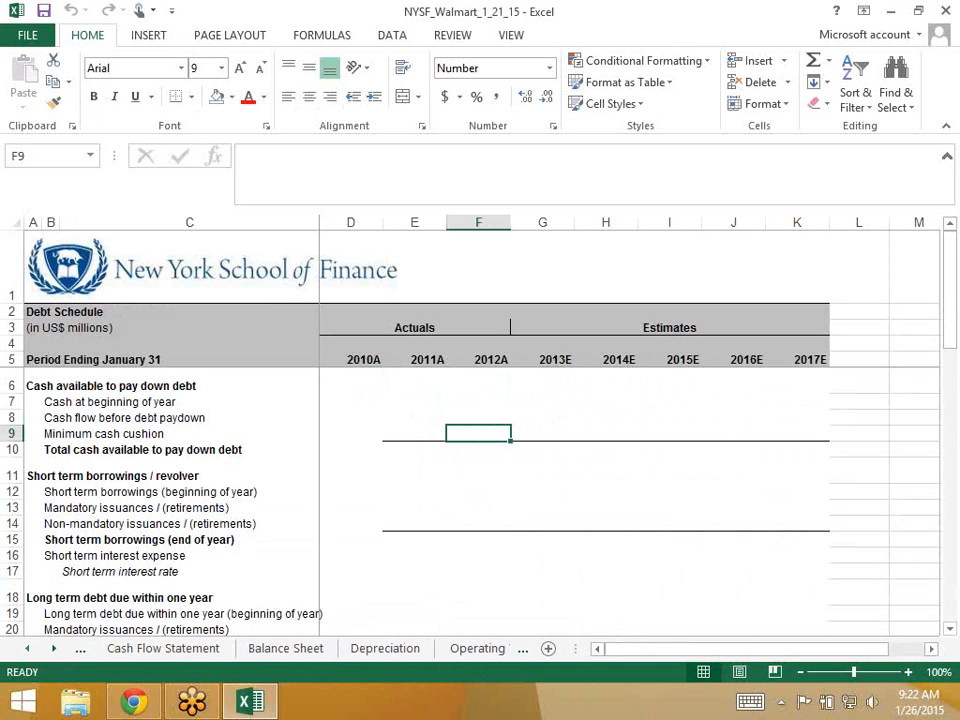
pyautogui.click(165, 648)
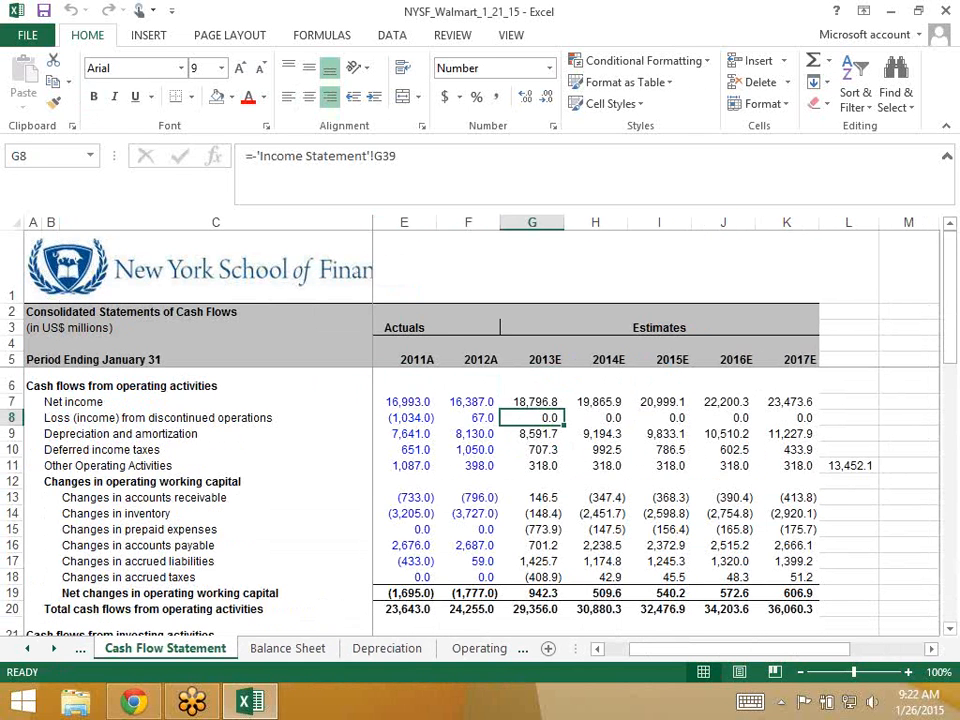
pyautogui.scroll(-5, 480, 450)
pyautogui.click(531, 508)
pyautogui.press('Down')
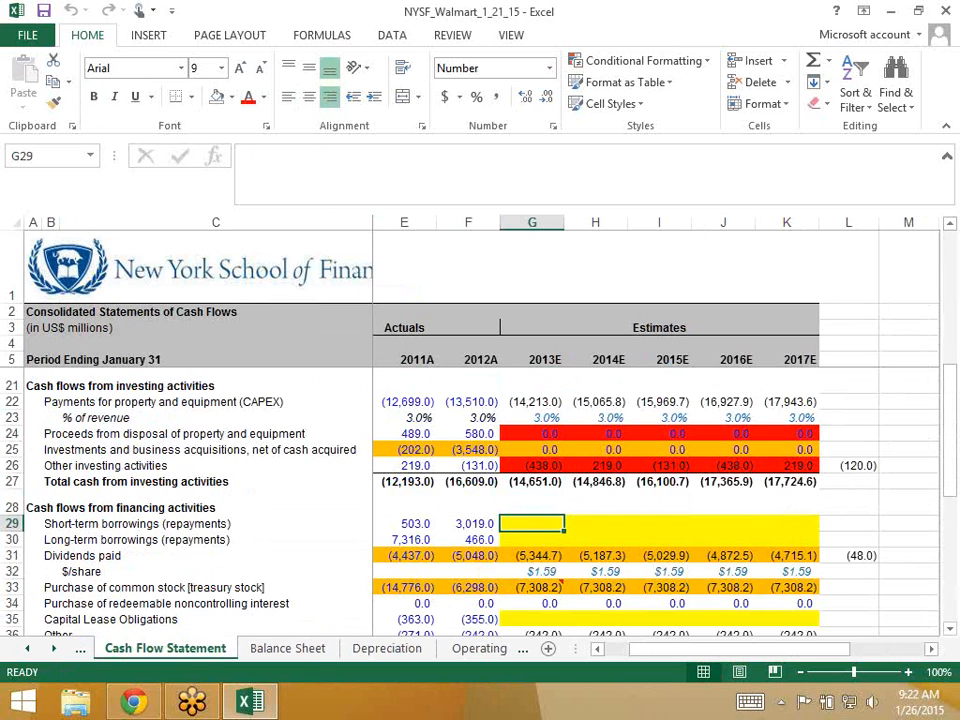
pyautogui.click(479, 648)
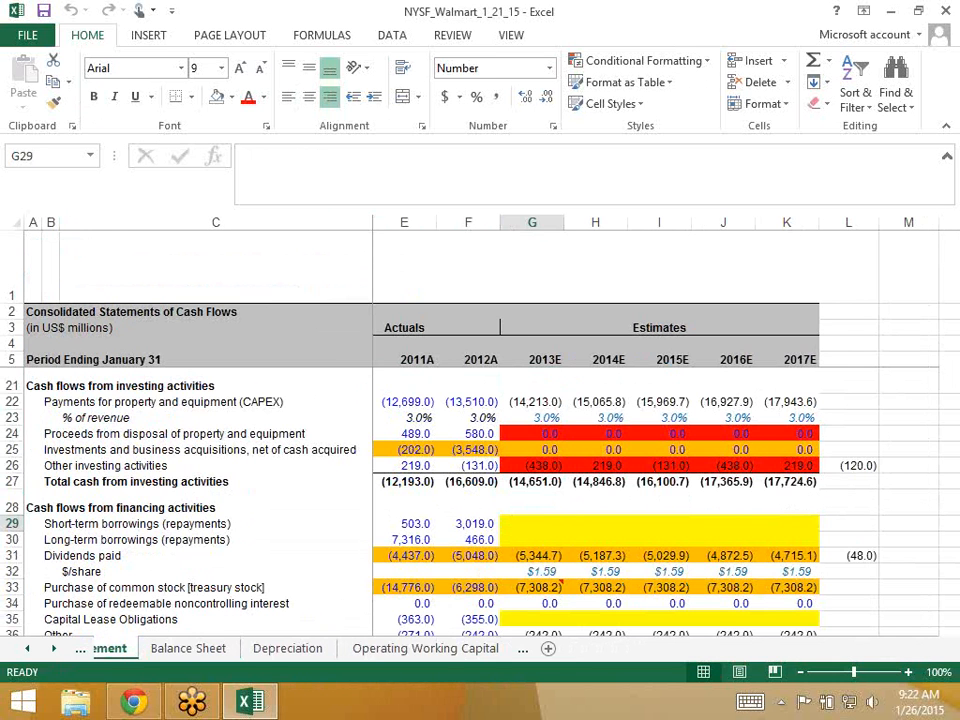
pyautogui.hotkey('ctrl', 'pagedown')
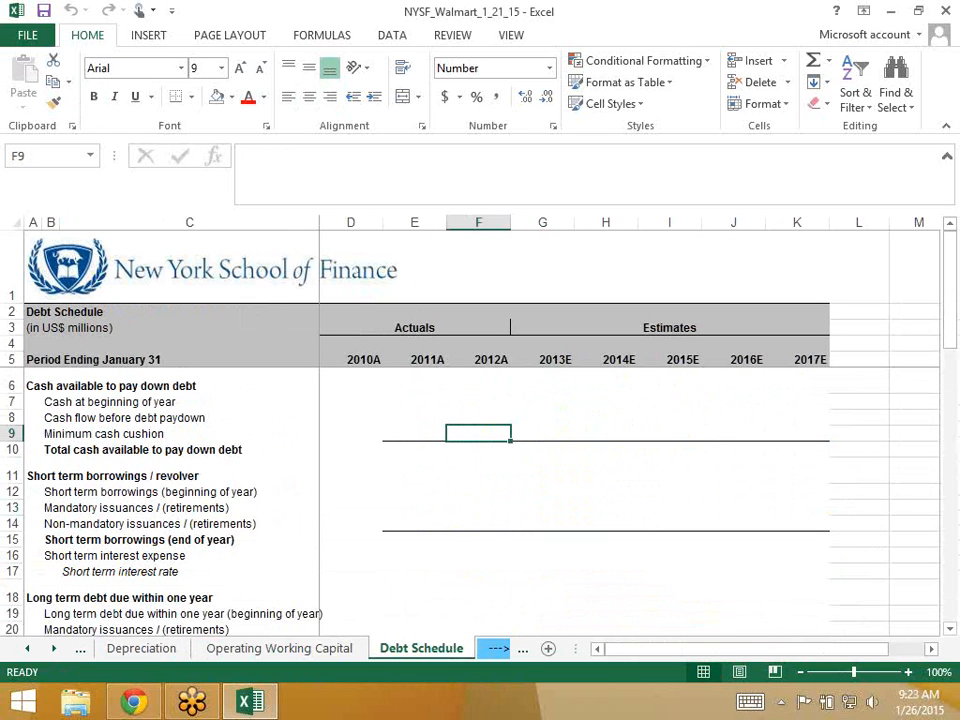
# - Highlight the Debt Schedule's cash-available block, rows 6 to 10
pyautogui.click(414, 433)
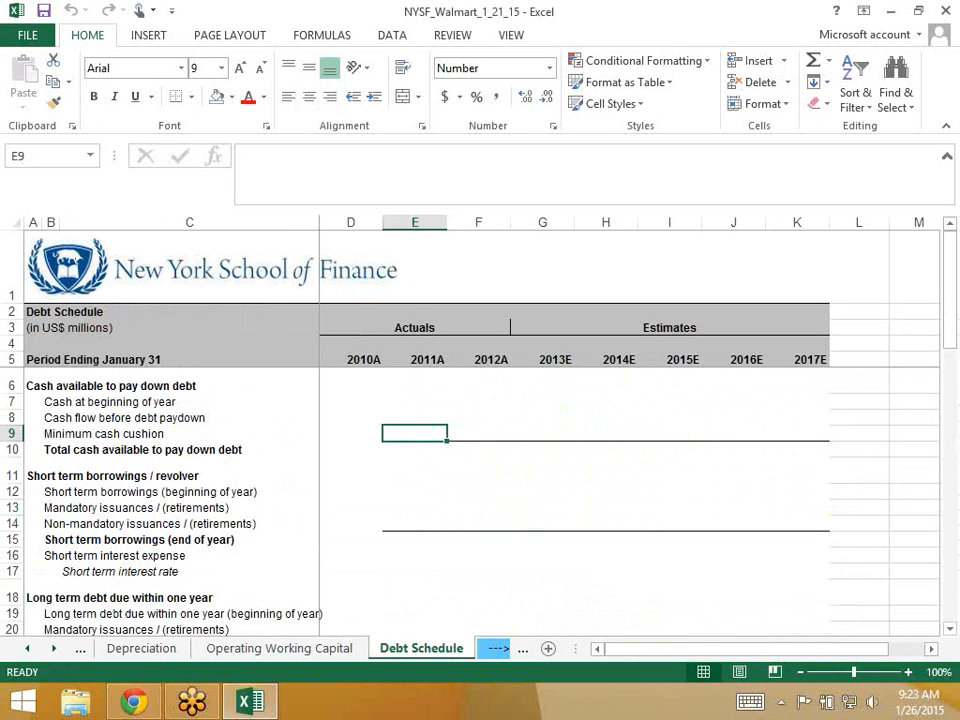
pyautogui.press('Down')
pyautogui.press('Down')
pyautogui.press('Up')
pyautogui.press('Up')
pyautogui.press('Up')
pyautogui.press('Up')
pyautogui.press('Up')
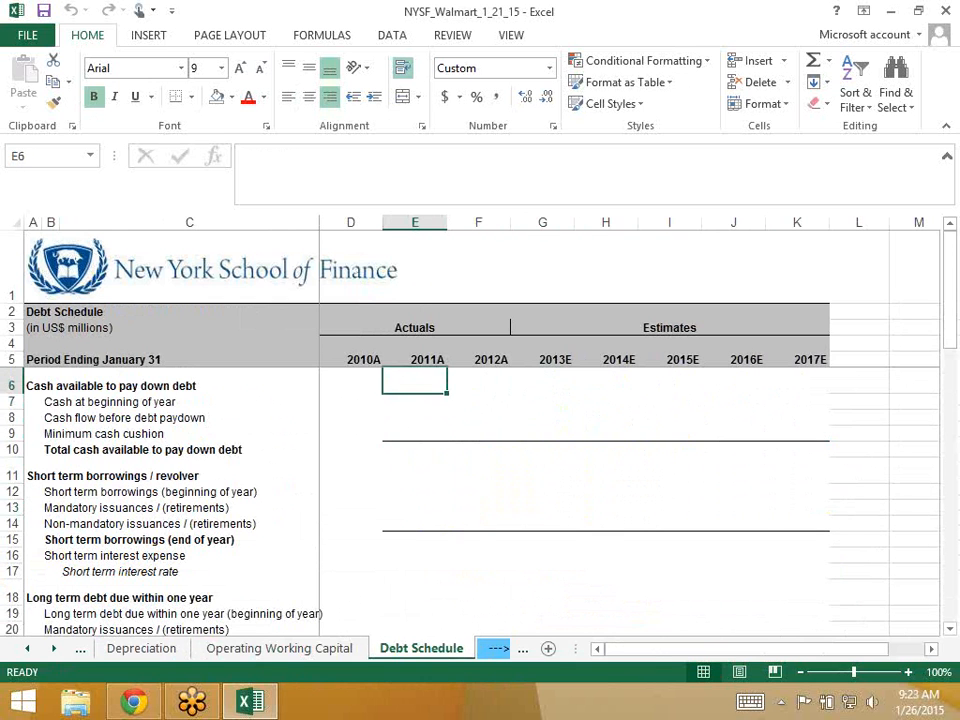
pyautogui.hotkey('shift', 'space')
pyautogui.hotkey('shift', 'Down')
pyautogui.hotkey('shift', 'Down')
pyautogui.hotkey('shift', 'Down')
pyautogui.hotkey('shift', 'Down')
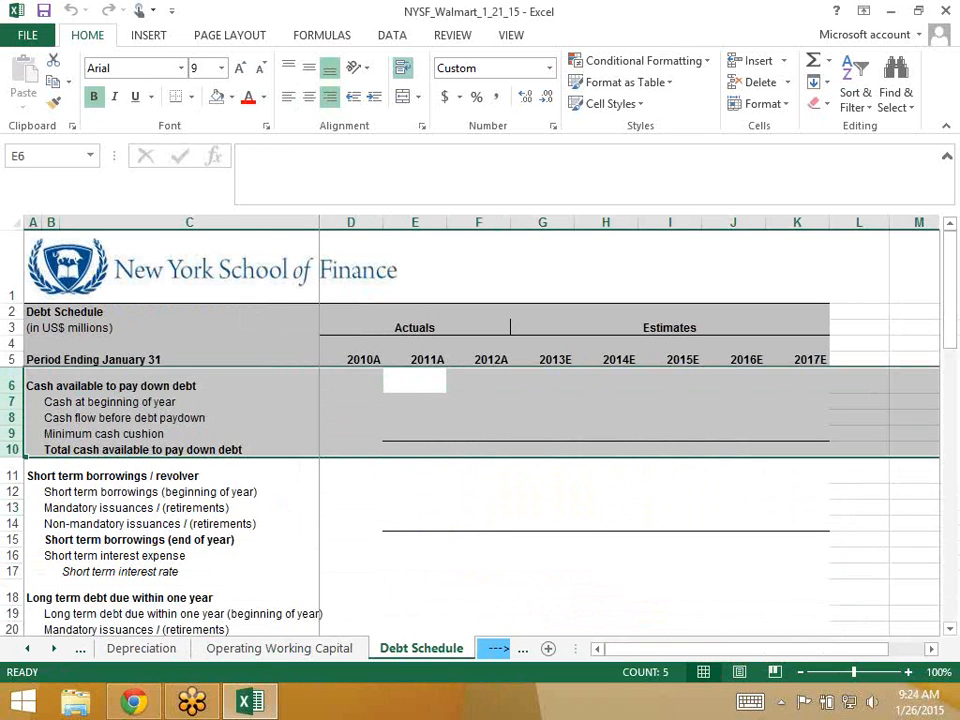
pyautogui.press('Down')
pyautogui.press('Down')
pyautogui.press('Down')
pyautogui.press('Down')
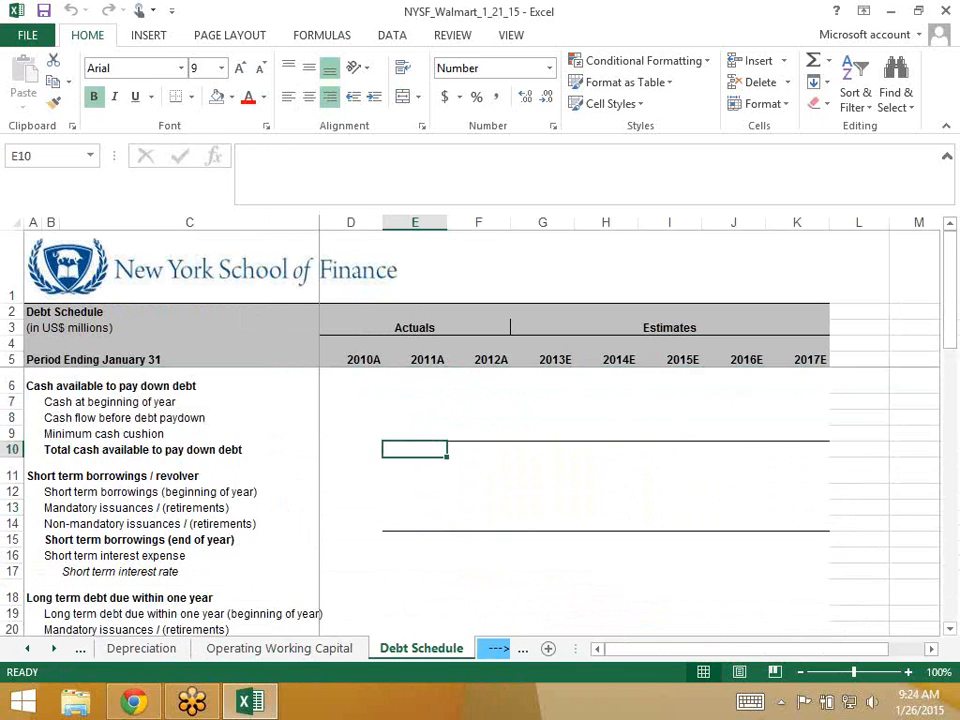
pyautogui.scroll(-1, 580, 500)
# - Highlight the revolver rows from the heading through the short term interest rate
pyautogui.press('Down')
pyautogui.hotkey('shift', 'space')
pyautogui.hotkey('shift', 'Down')
pyautogui.hotkey('shift', 'Down')
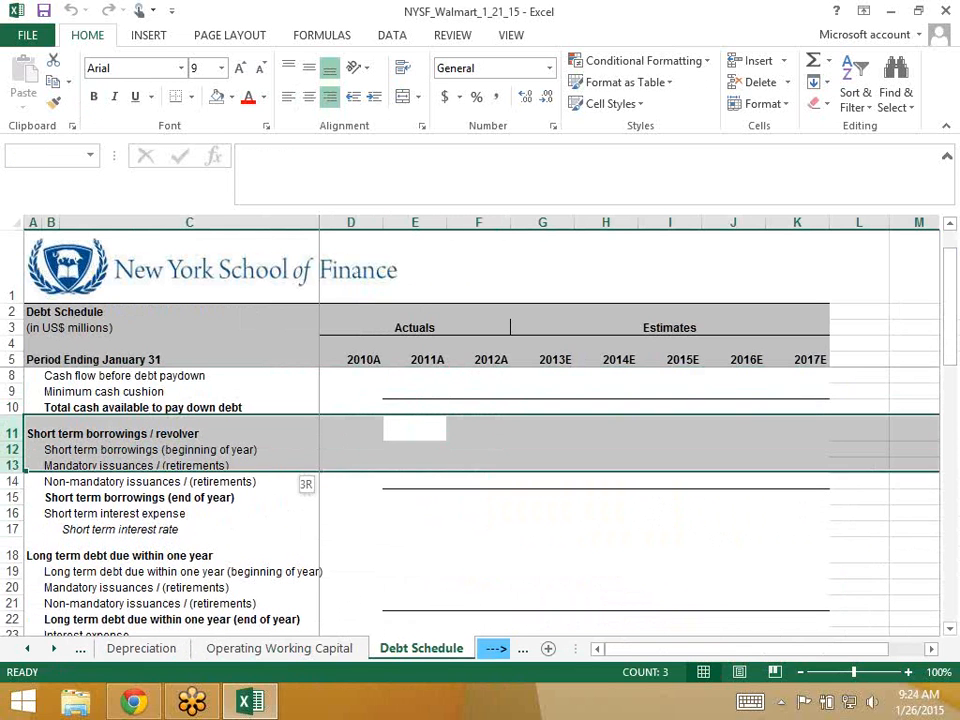
pyautogui.hotkey('shift', 'Down')
pyautogui.hotkey('shift', 'Down')
pyautogui.hotkey('shift', 'Down')
pyautogui.hotkey('shift', 'Down')
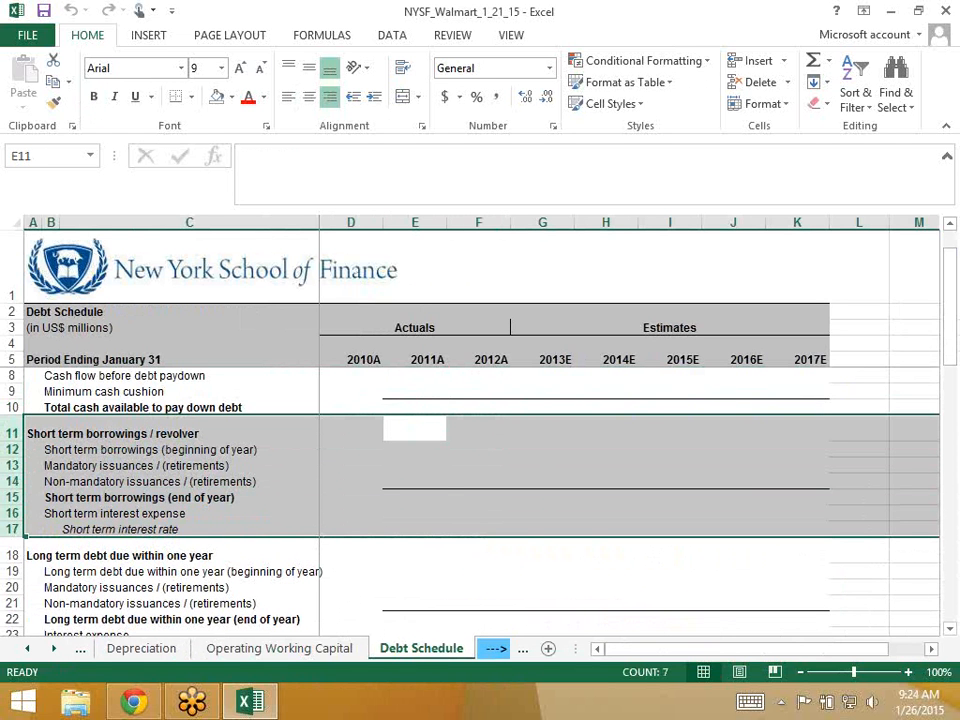
pyautogui.press('Down')
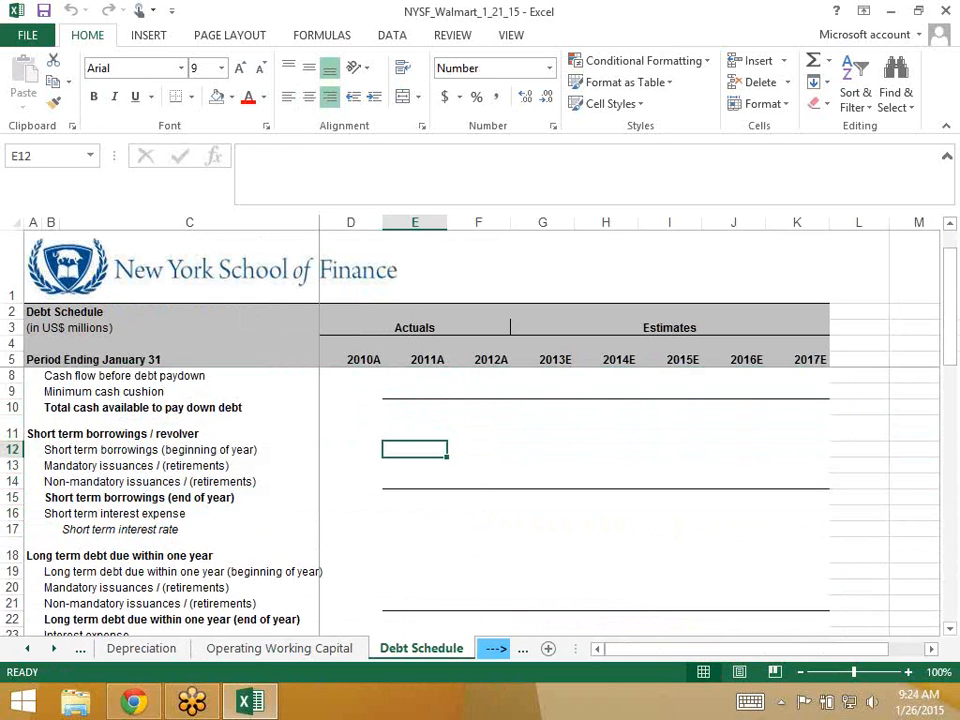
pyautogui.press('Up')
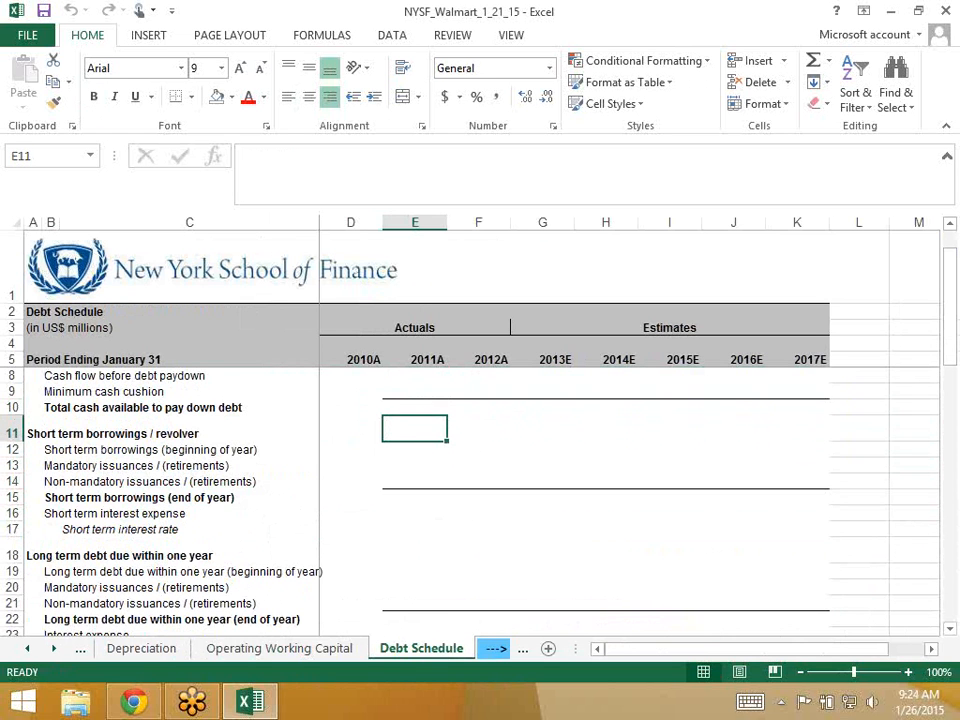
# - Find the 2013E short-term borrowings balance on the Balance Sheet
pyautogui.scroll(-2, 478, 500)
pyautogui.scroll(1, 478, 500)
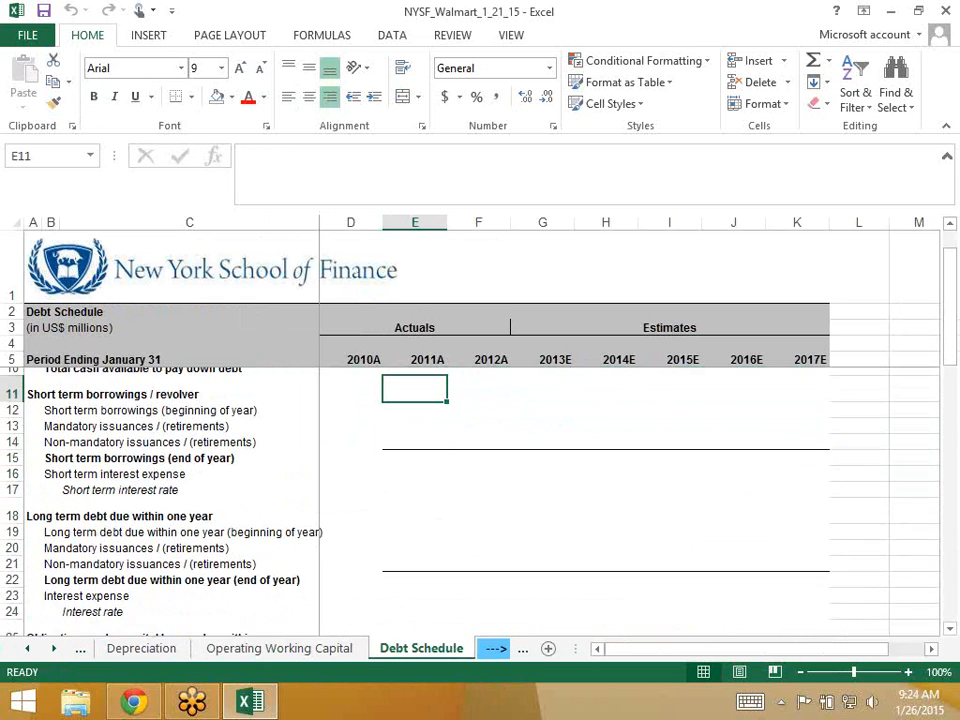
pyautogui.click(27, 649)
pyautogui.click(144, 649)
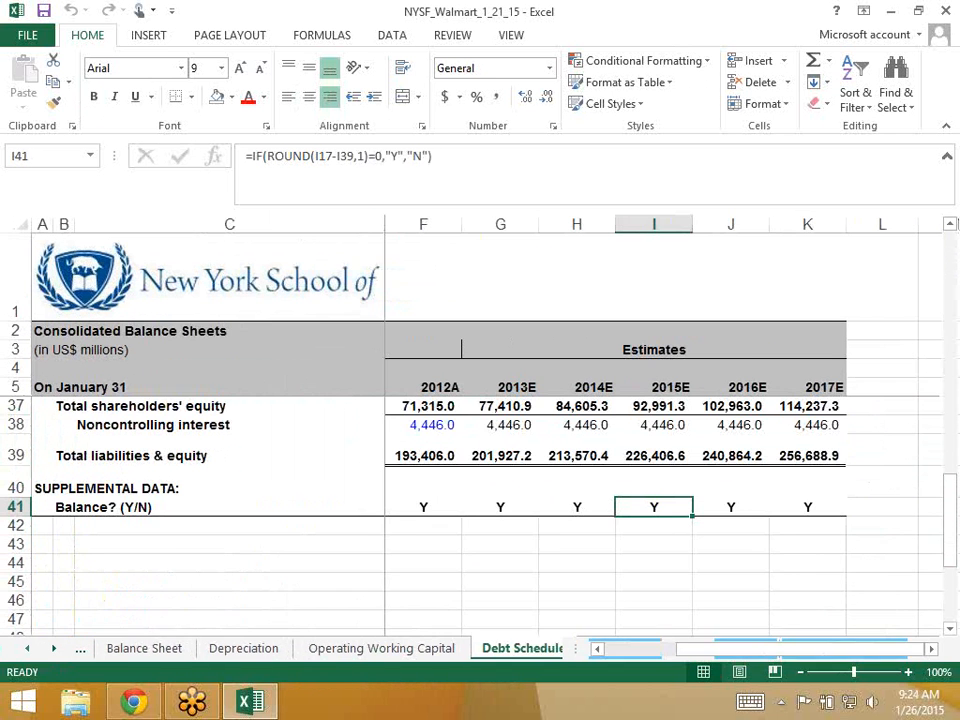
pyautogui.scroll(3, 478, 510)
pyautogui.scroll(4, 478, 510)
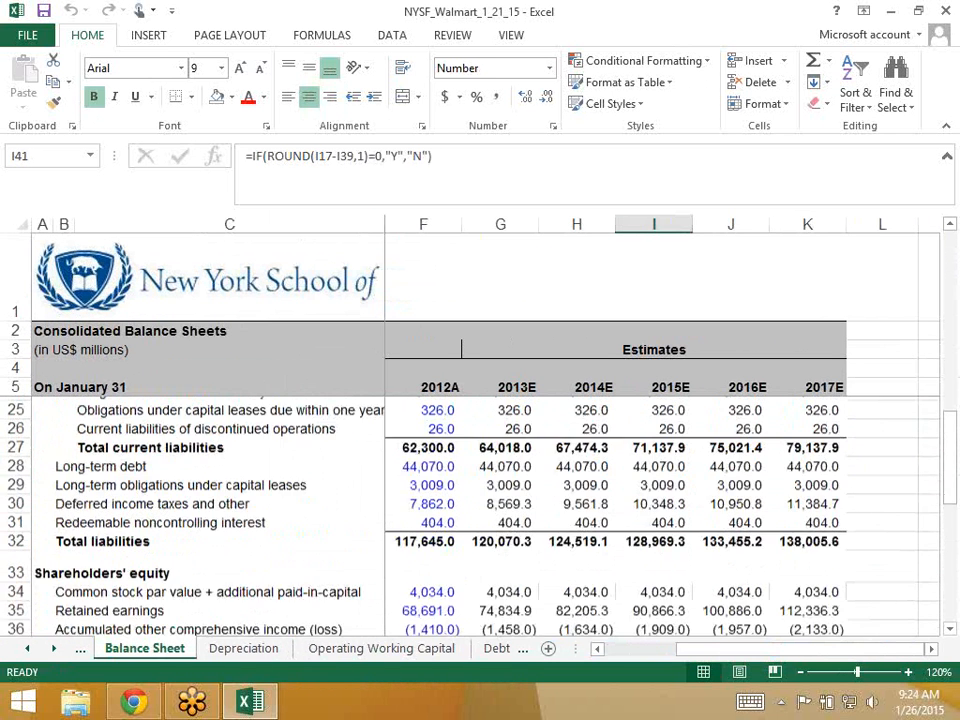
pyautogui.scroll(2, 478, 510)
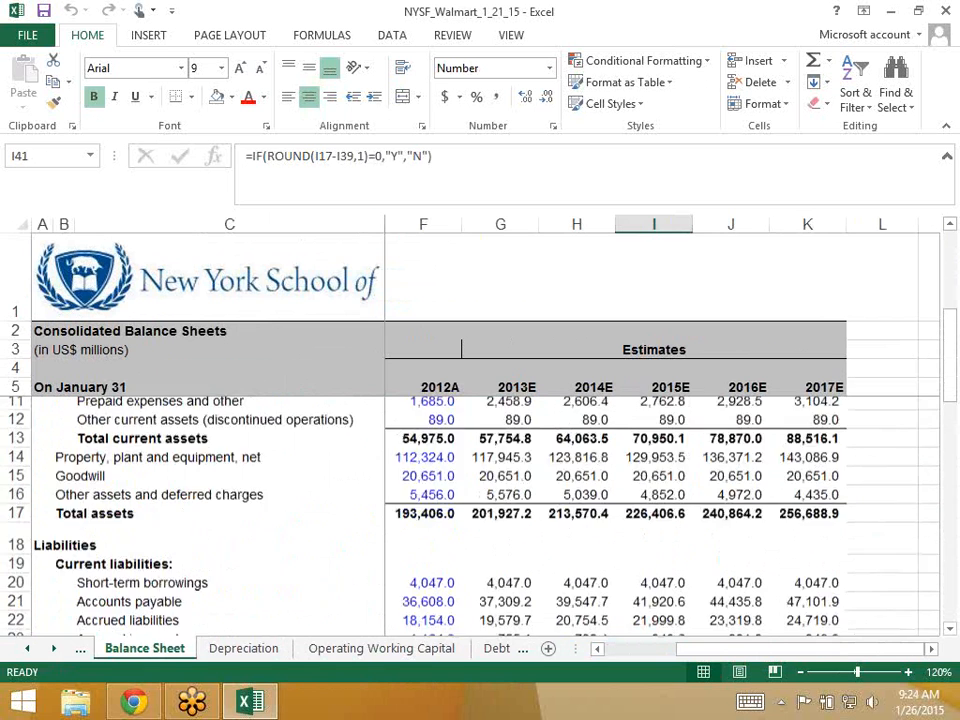
pyautogui.scroll(-2, 478, 510)
pyautogui.click(500, 494)
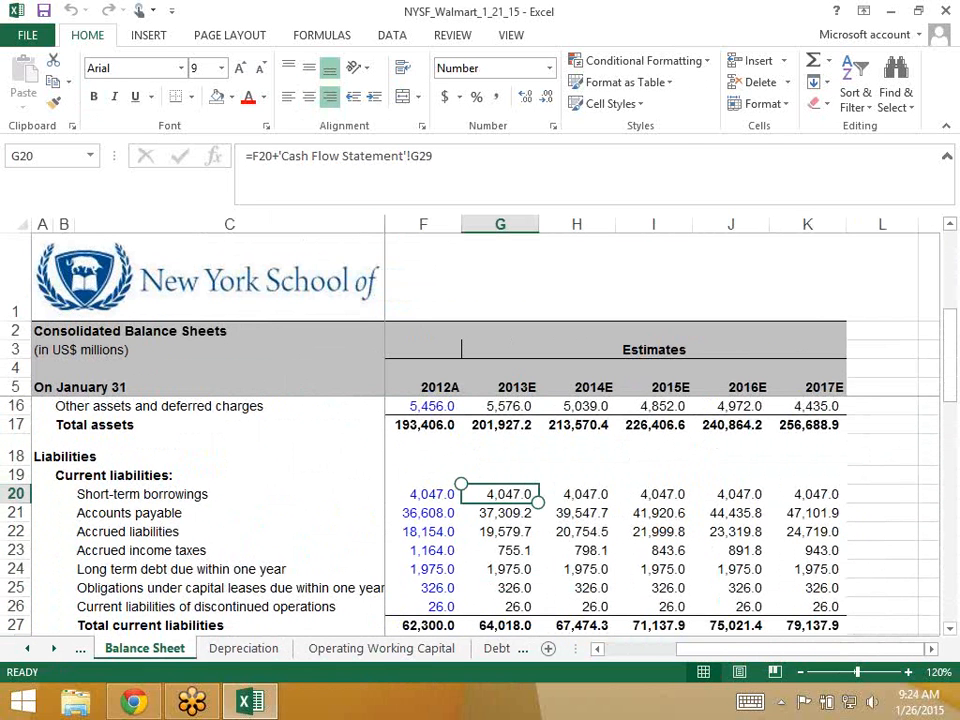
# - Inspect the Balance Sheet's 2012A and 2013E debt and capital lease obligation formulas
pyautogui.press('Down')
pyautogui.press('Down')
pyautogui.press('Down')
pyautogui.press('Down')
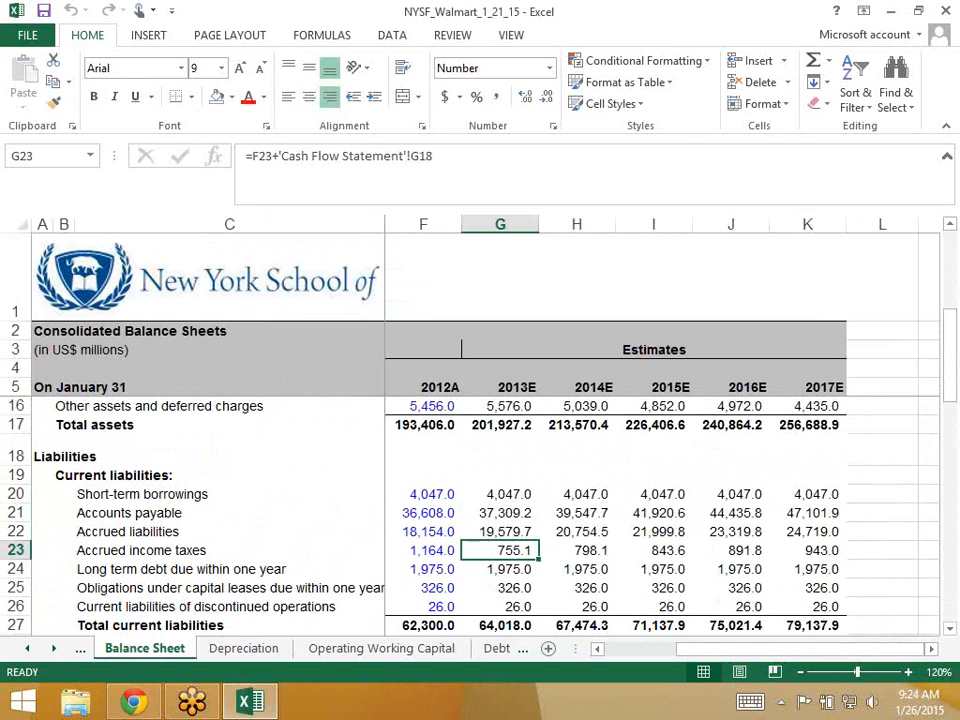
pyautogui.press('Left')
pyautogui.press('Right')
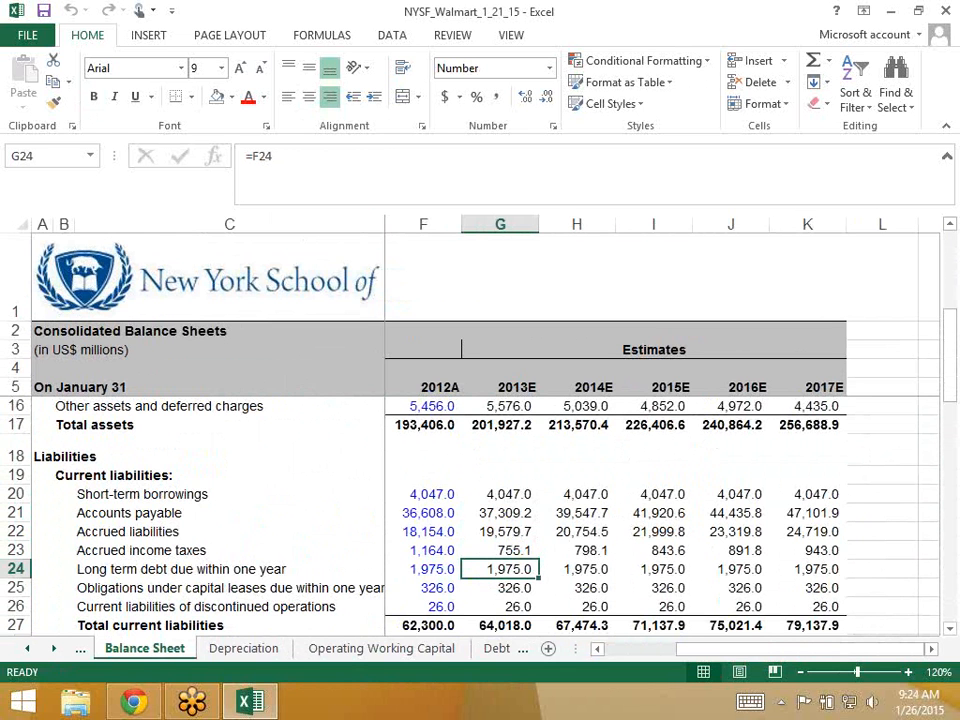
pyautogui.press('Down')
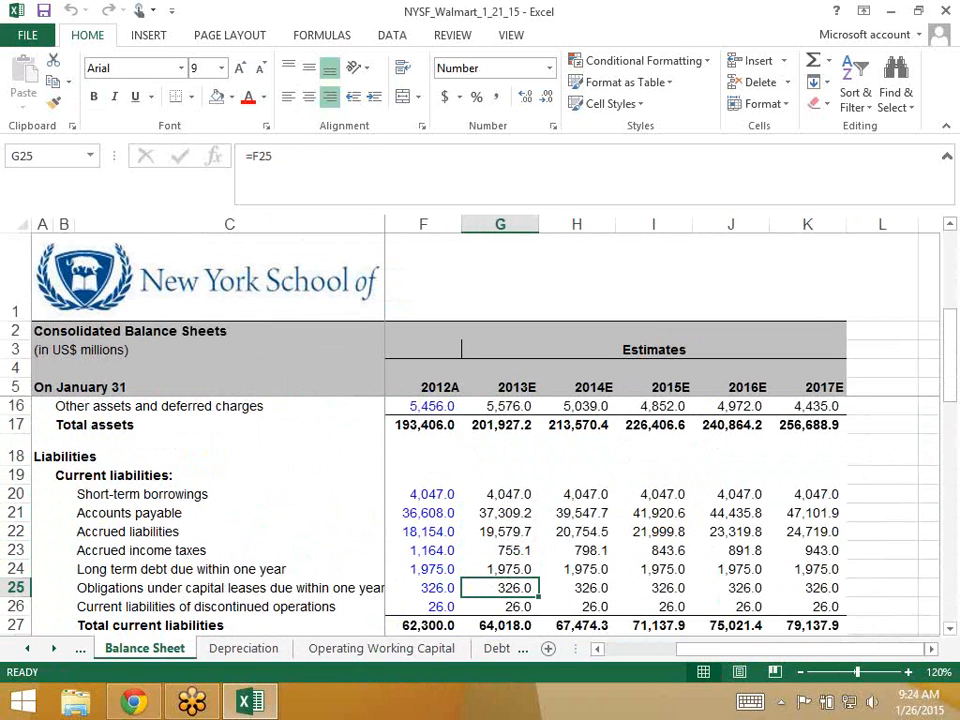
pyautogui.press('Down')
pyautogui.press('Down')
pyautogui.press('Down')
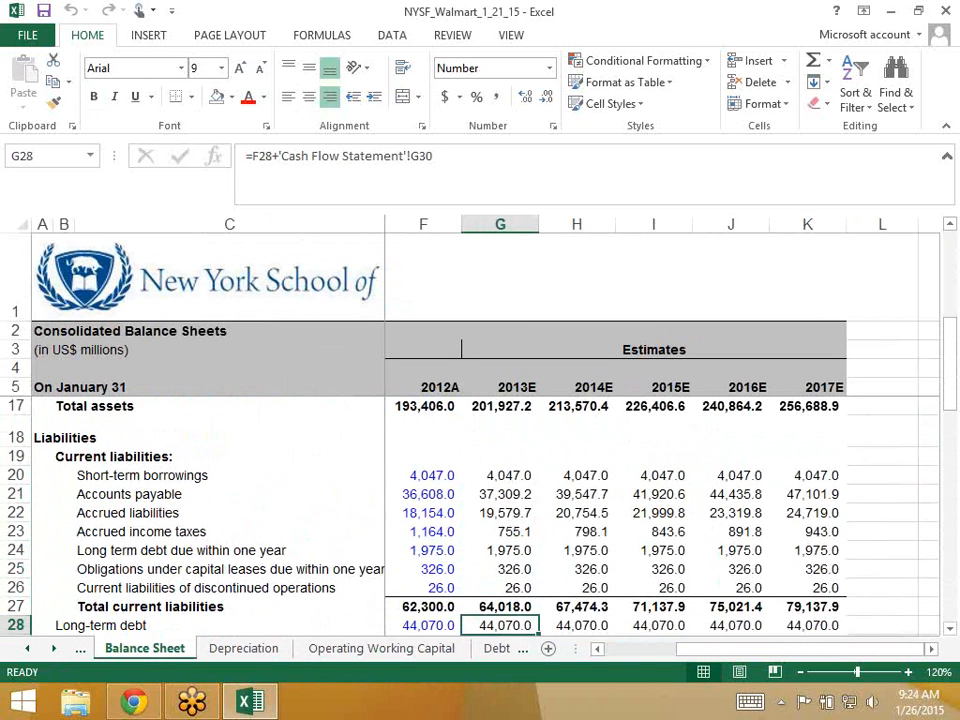
pyautogui.press('Down')
pyautogui.press('Down')
pyautogui.press('Down')
pyautogui.press('Down')
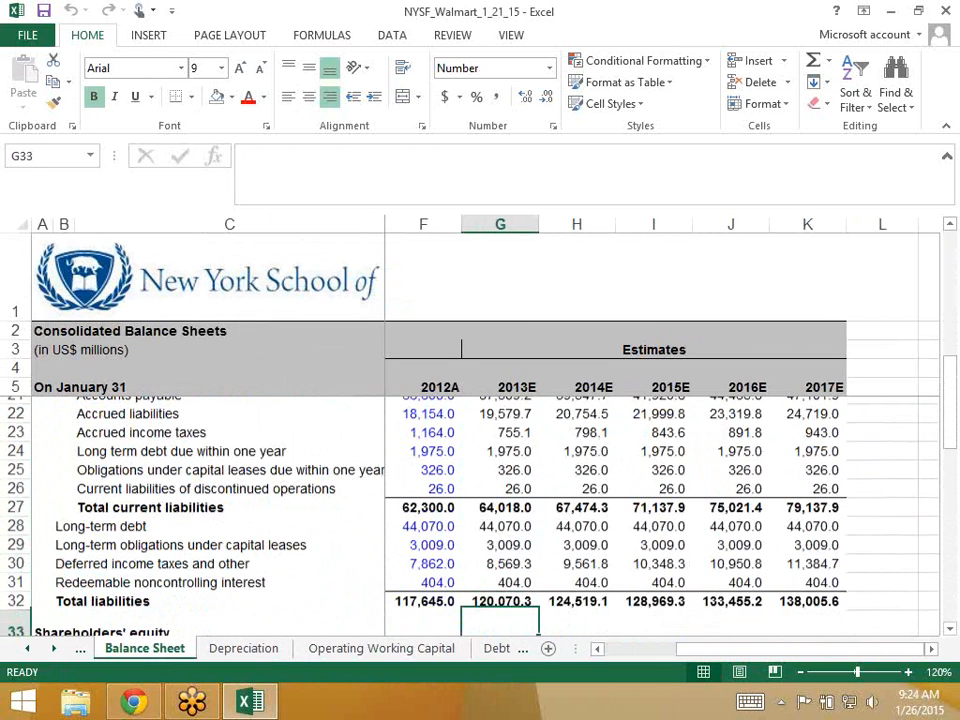
pyautogui.press('Up')
pyautogui.press('Up')
pyautogui.press('Up')
pyautogui.press('Up')
pyautogui.press('Up')
pyautogui.press('Down')
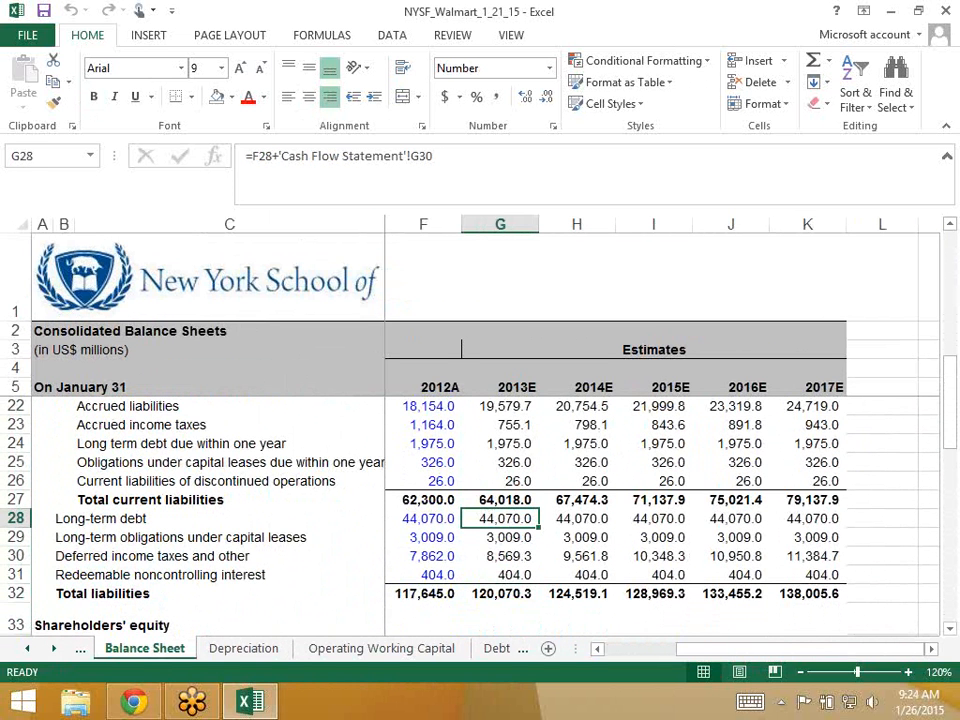
pyautogui.press('Down')
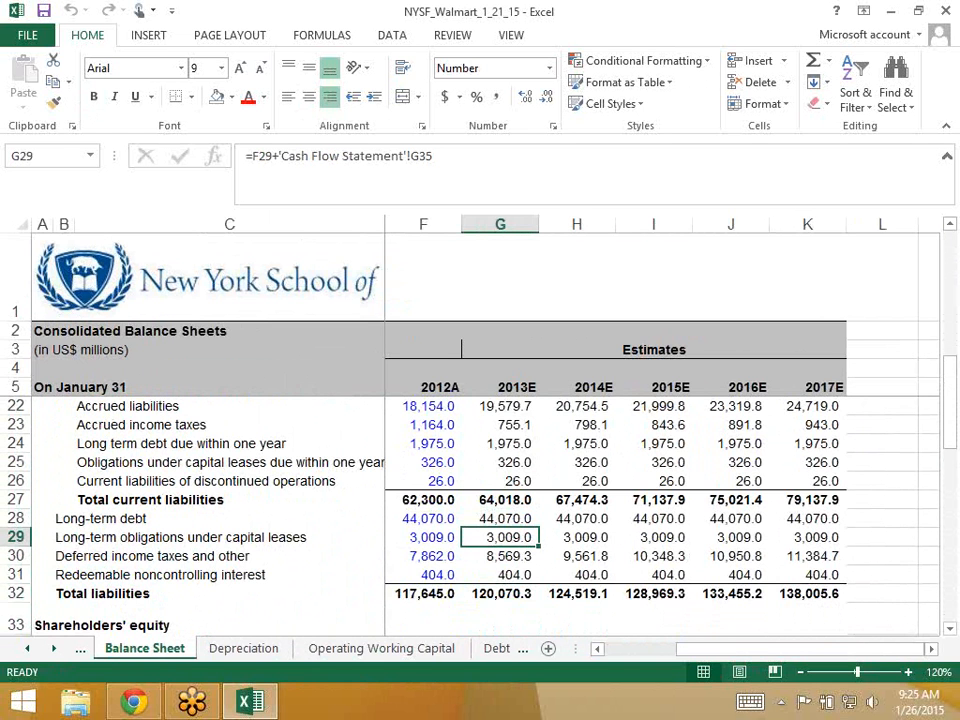
pyautogui.press('Up')
pyautogui.press('Up')
pyautogui.press('Up')
pyautogui.press('Up')
pyautogui.press('Up')
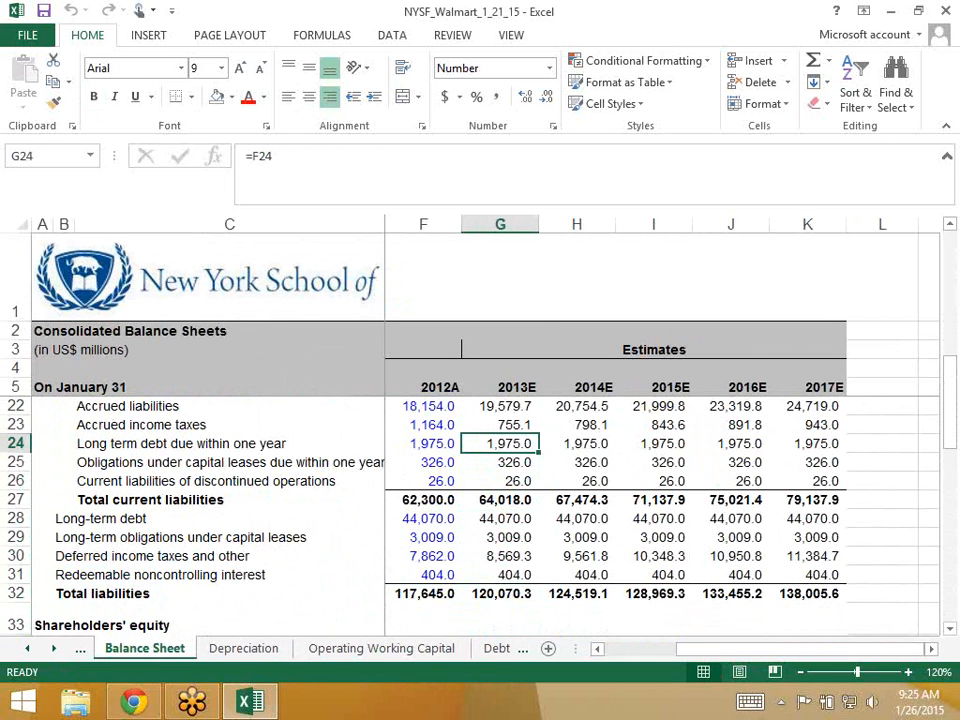
pyautogui.press('Up')
pyautogui.press('Down')
pyautogui.press('Down')
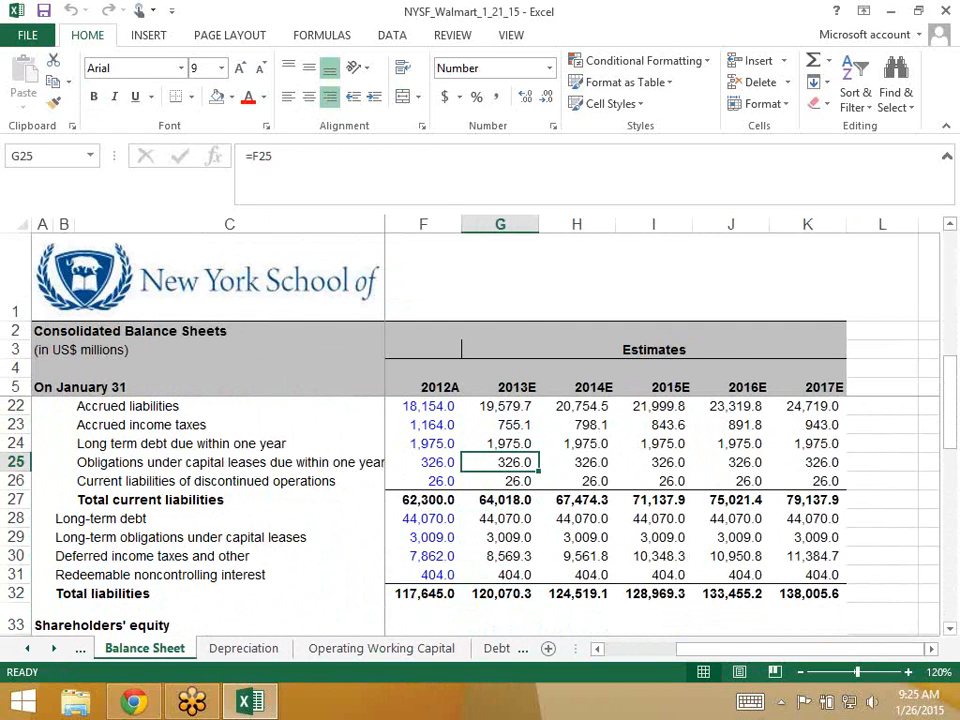
# - Back on the Debt Schedule, highlight the revolver, long term debt and capital lease row blocks
pyautogui.hotkey('ctrl', 'pagedown')
pyautogui.hotkey('ctrl', 'pagedown')
pyautogui.hotkey('ctrl', 'pagedown')
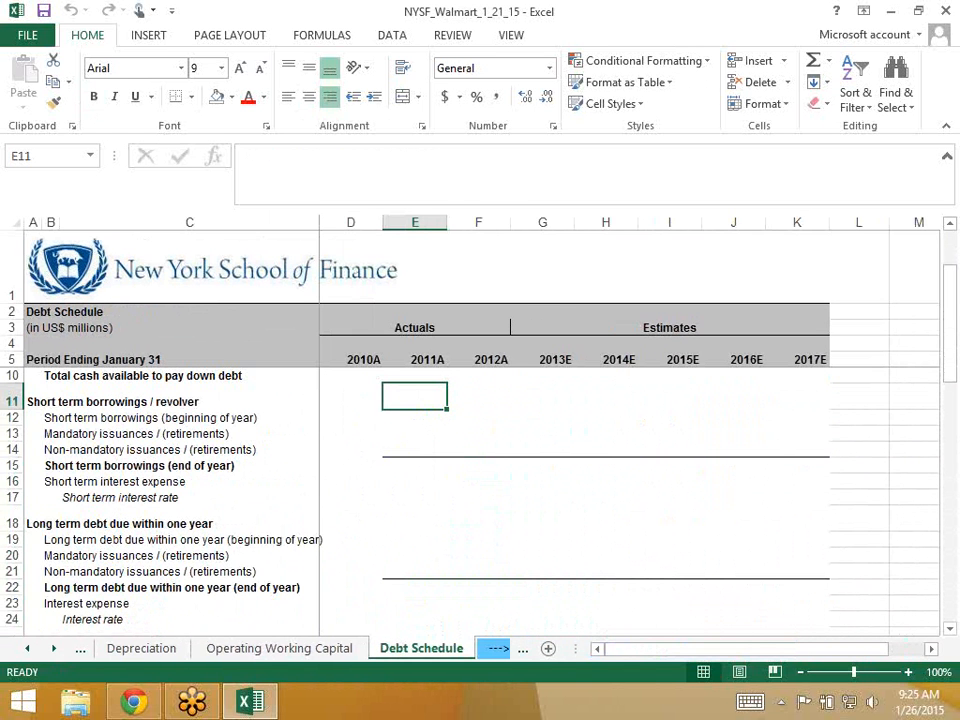
pyautogui.hotkey('shift', 'space')
pyautogui.hotkey('shift', 'Down')
pyautogui.hotkey('shift', 'Down')
pyautogui.hotkey('shift', 'Down')
pyautogui.hotkey('shift', 'Down')
pyautogui.hotkey('shift', 'Down')
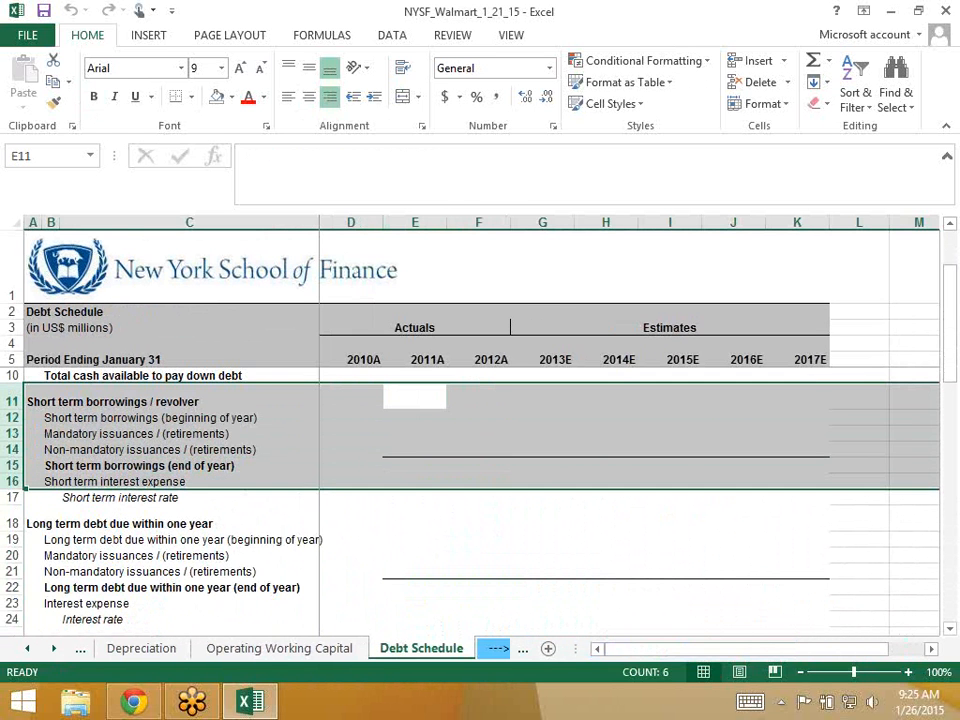
pyautogui.press('Down')
pyautogui.press('Down')
pyautogui.press('Down')
pyautogui.press('Down')
pyautogui.press('Down')
pyautogui.press('Down')
pyautogui.press('Down')
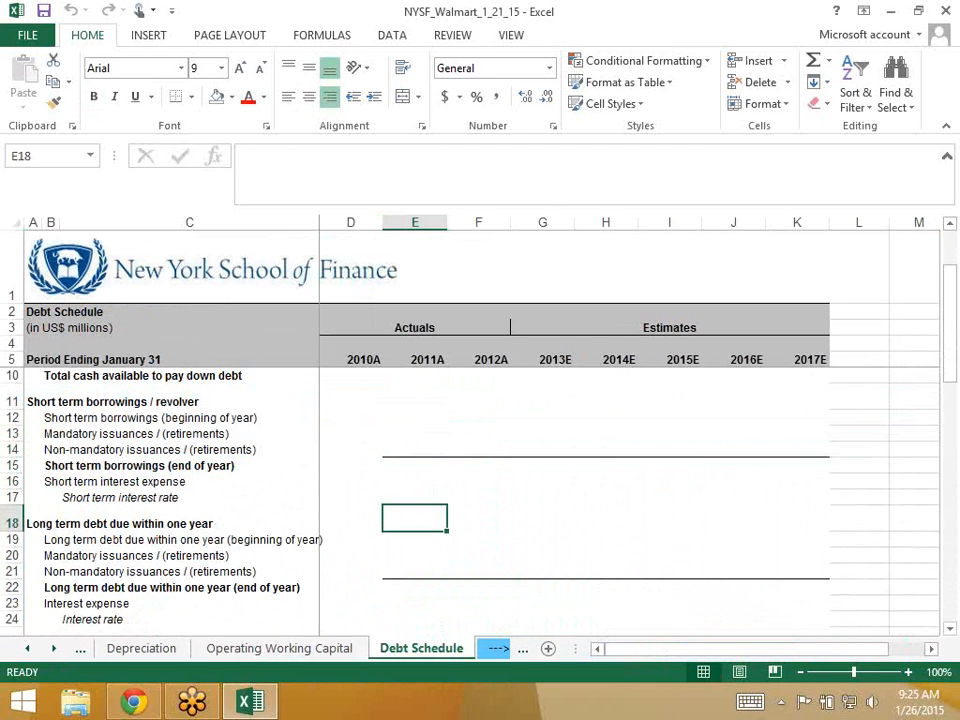
pyautogui.hotkey('shift', 'space')
pyautogui.hotkey('shift', 'Down')
pyautogui.hotkey('shift', 'Down')
pyautogui.hotkey('shift', 'Down')
pyautogui.hotkey('shift', 'Down')
pyautogui.hotkey('shift', 'Down')
pyautogui.hotkey('shift', 'Down')
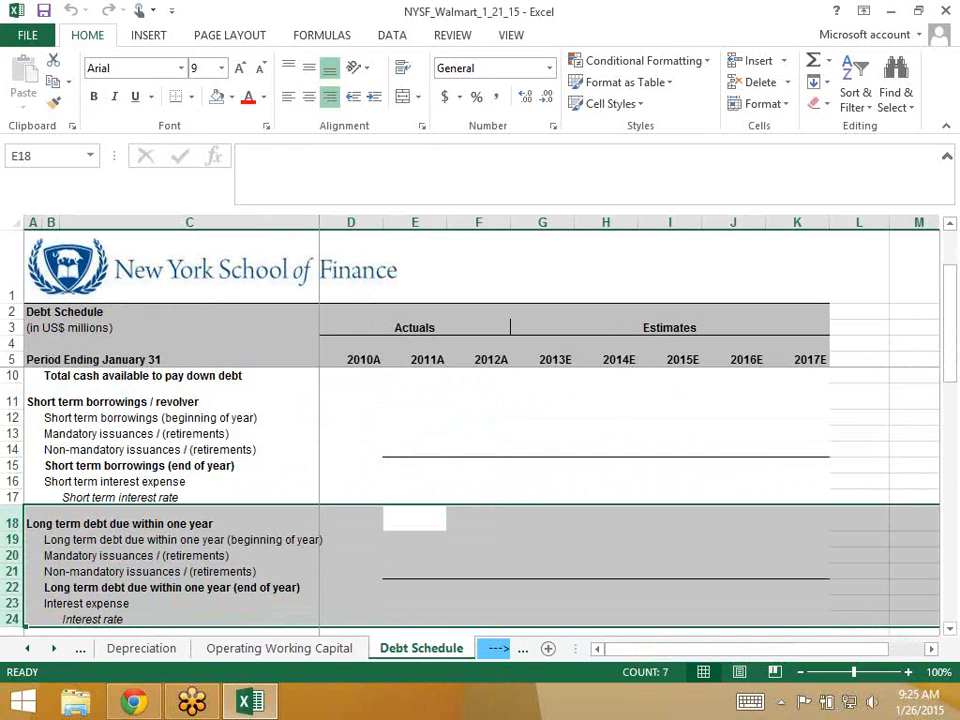
pyautogui.press('Down')
pyautogui.press('Down')
pyautogui.press('Down')
pyautogui.press('Down')
pyautogui.press('Down')
pyautogui.press('Down')
pyautogui.press('Down')
pyautogui.press('Down')
pyautogui.press('Up')
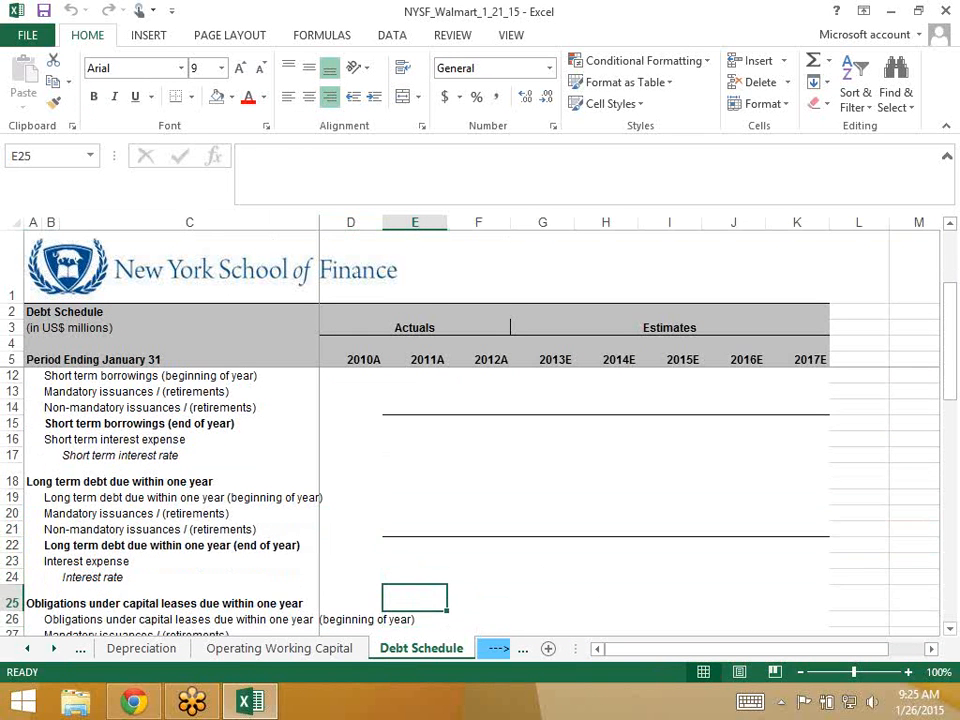
pyautogui.hotkey('shift', 'space')
pyautogui.hotkey('shift', 'Down')
pyautogui.hotkey('shift', 'Down')
pyautogui.hotkey('shift', 'Down')
pyautogui.hotkey('shift', 'Down')
pyautogui.hotkey('shift', 'Down')
pyautogui.hotkey('shift', 'Down')
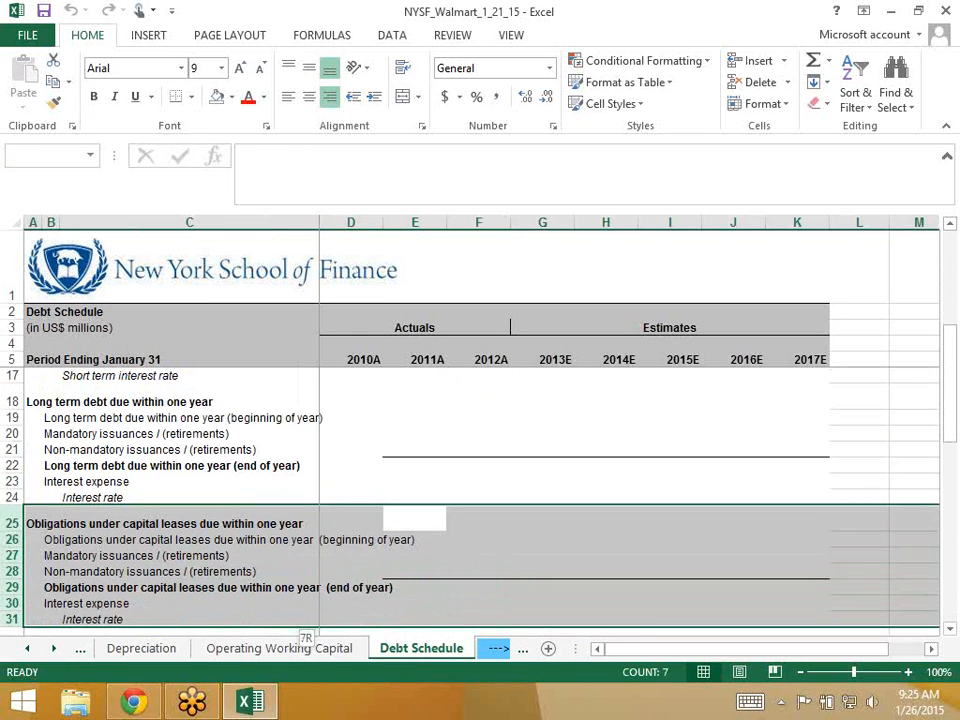
pyautogui.press('Down')
pyautogui.press('Down')
pyautogui.press('Down')
pyautogui.press('Down')
pyautogui.press('Down')
pyautogui.press('Down')
pyautogui.press('Down')
pyautogui.press('Down')
pyautogui.press('Down')
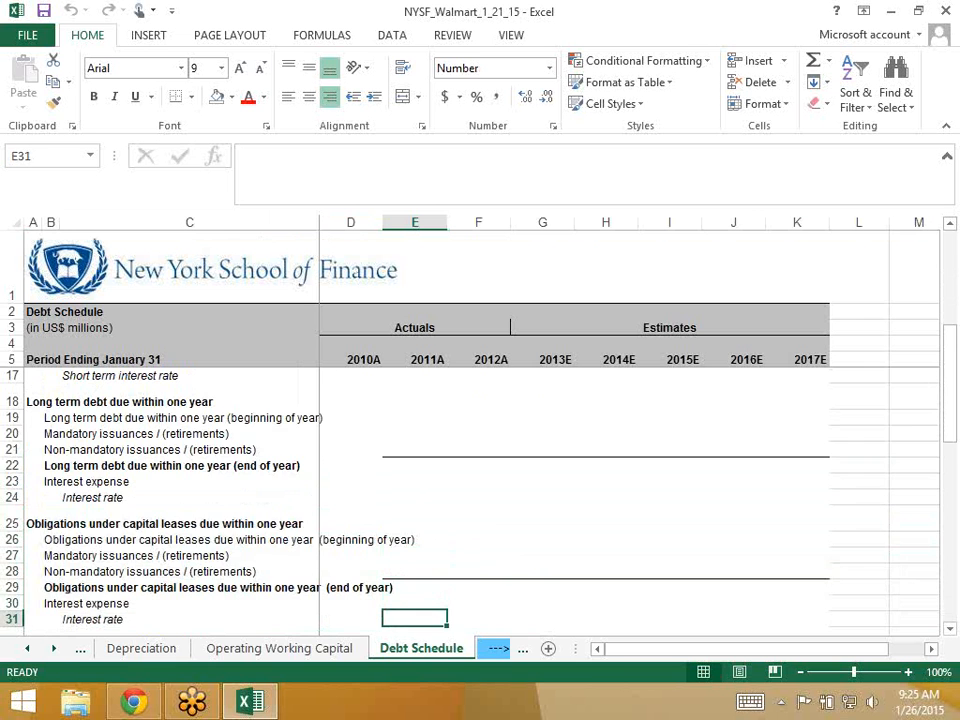
# - Review the capital lease interest, total interest expense and cash at end of year rows
pyautogui.press('Down')
pyautogui.press('Down')
pyautogui.press('Down')
pyautogui.press('Down')
pyautogui.press('Down')
pyautogui.press('Down')
pyautogui.press('Down')
pyautogui.press('Down')
pyautogui.press('Down')
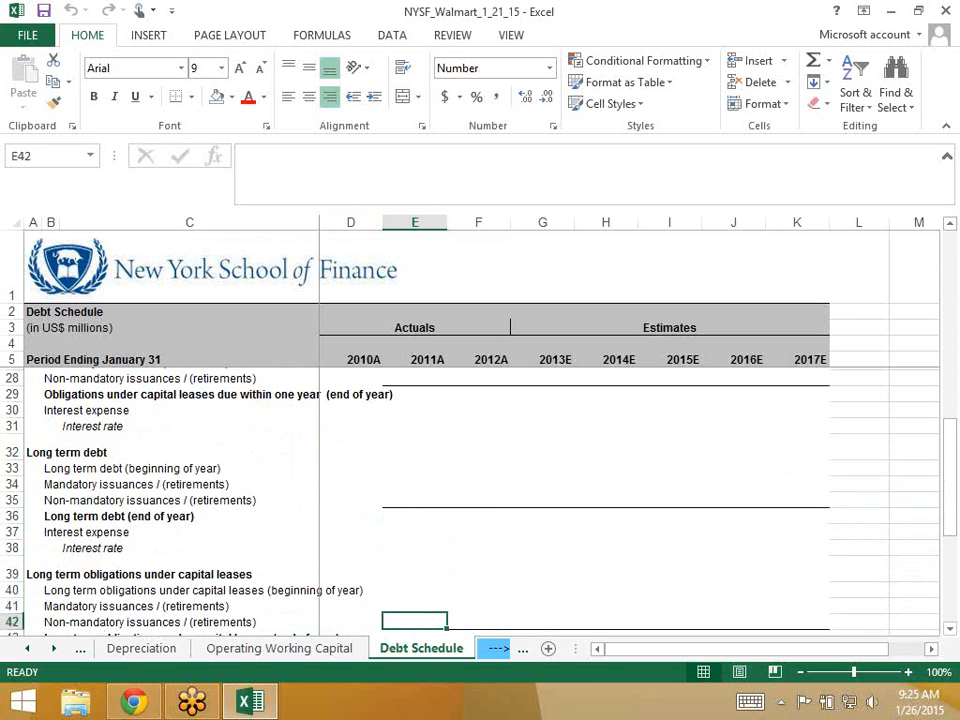
pyautogui.press('Down')
pyautogui.press('Down')
pyautogui.press('Down')
pyautogui.press('Up')
pyautogui.press('Up')
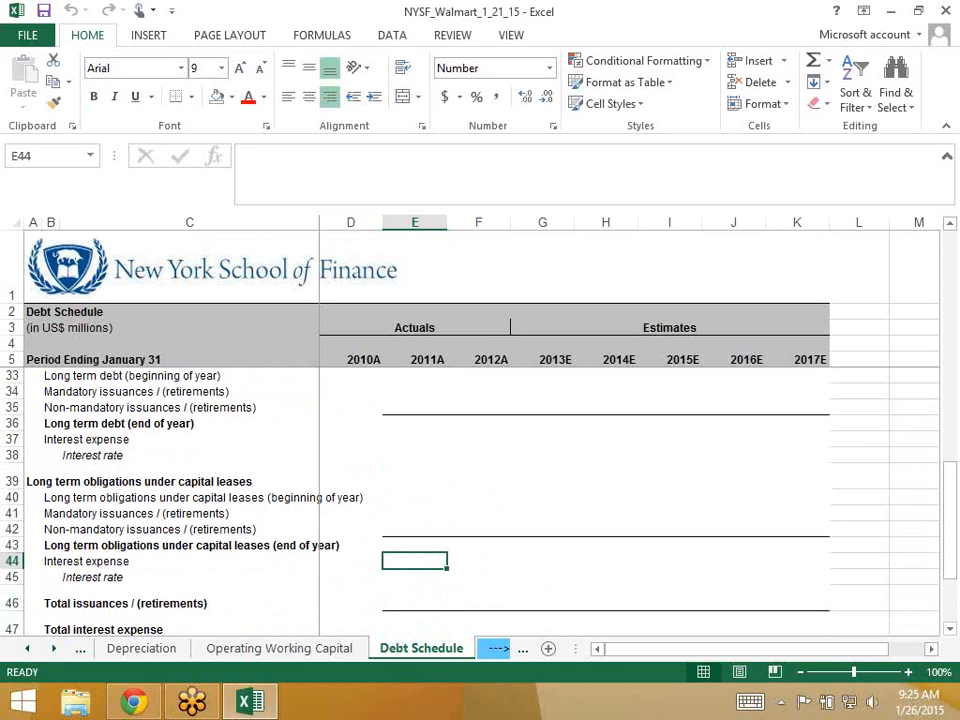
pyautogui.press('Down')
pyautogui.press('Down')
pyautogui.press('Down')
pyautogui.press('Down')
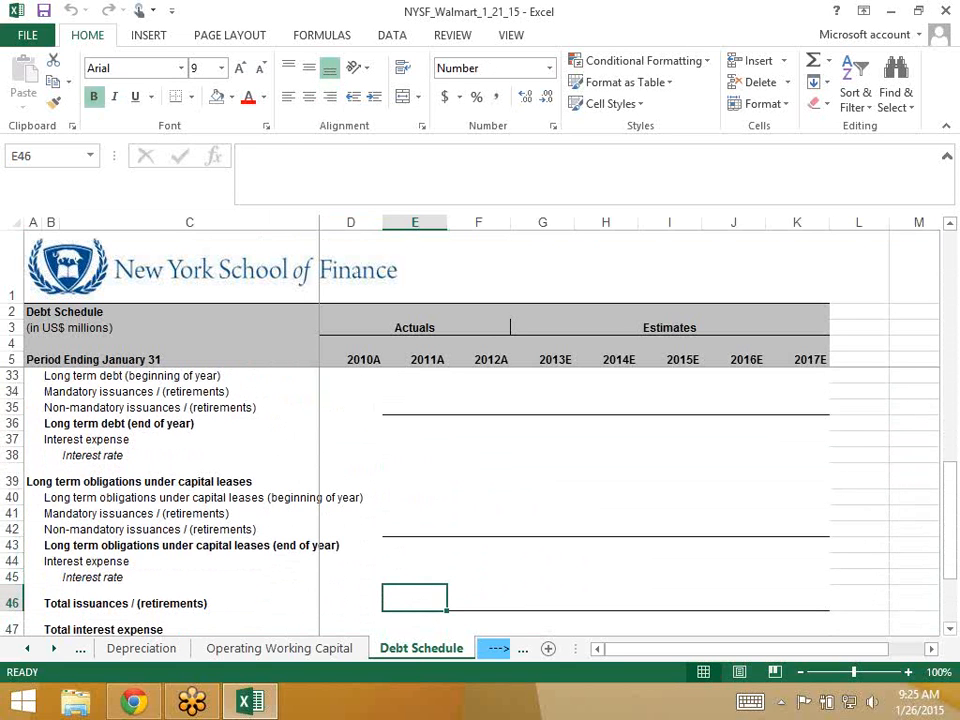
pyautogui.press('Up')
pyautogui.press('Up')
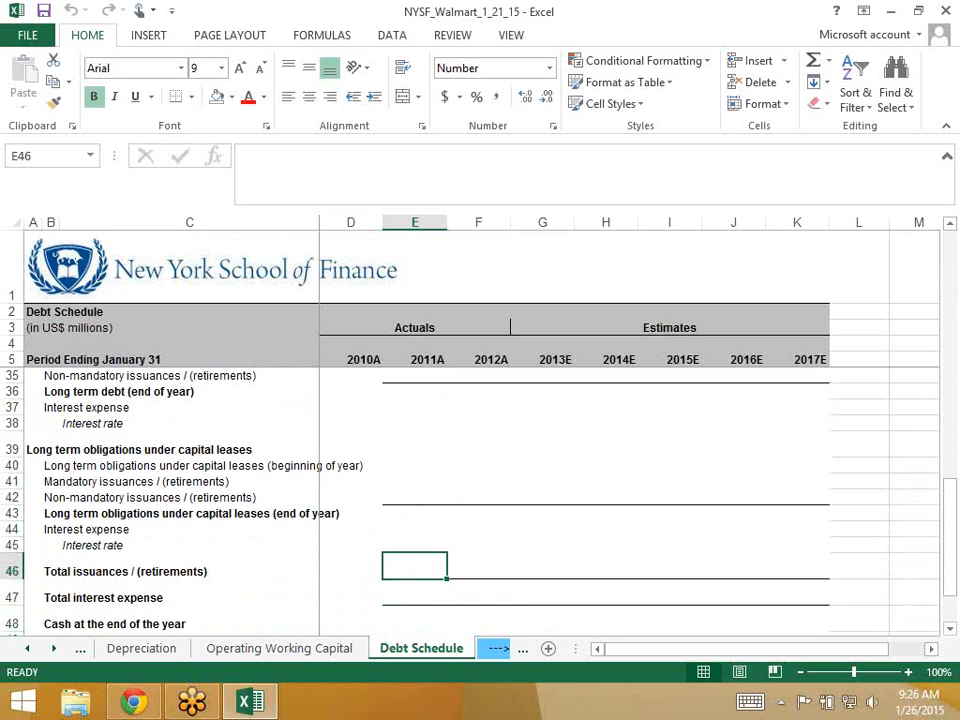
pyautogui.press('Down')
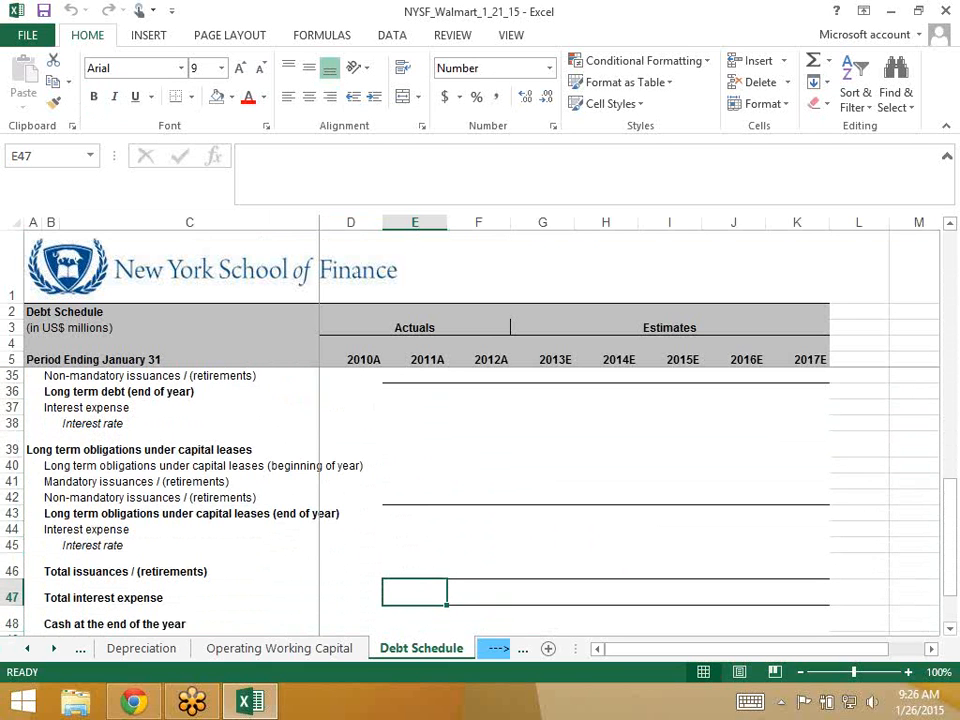
pyautogui.press('Down')
pyautogui.press('Down')
pyautogui.press('Down')
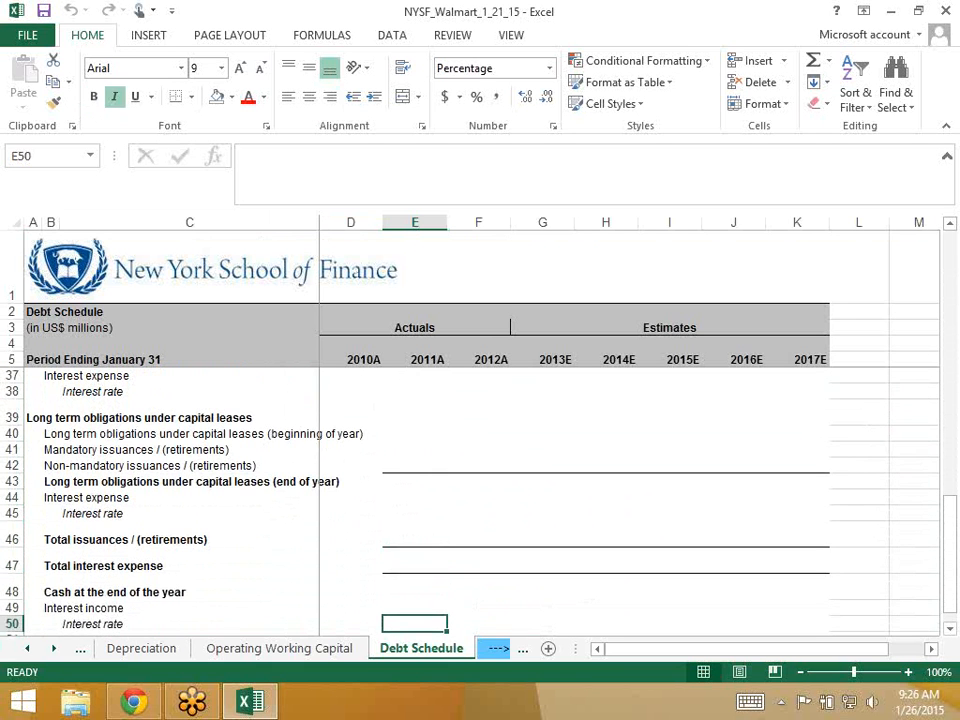
pyautogui.press('Up')
pyautogui.press('Up')
pyautogui.press('Right')
pyautogui.press('Right')
pyautogui.press('Left')
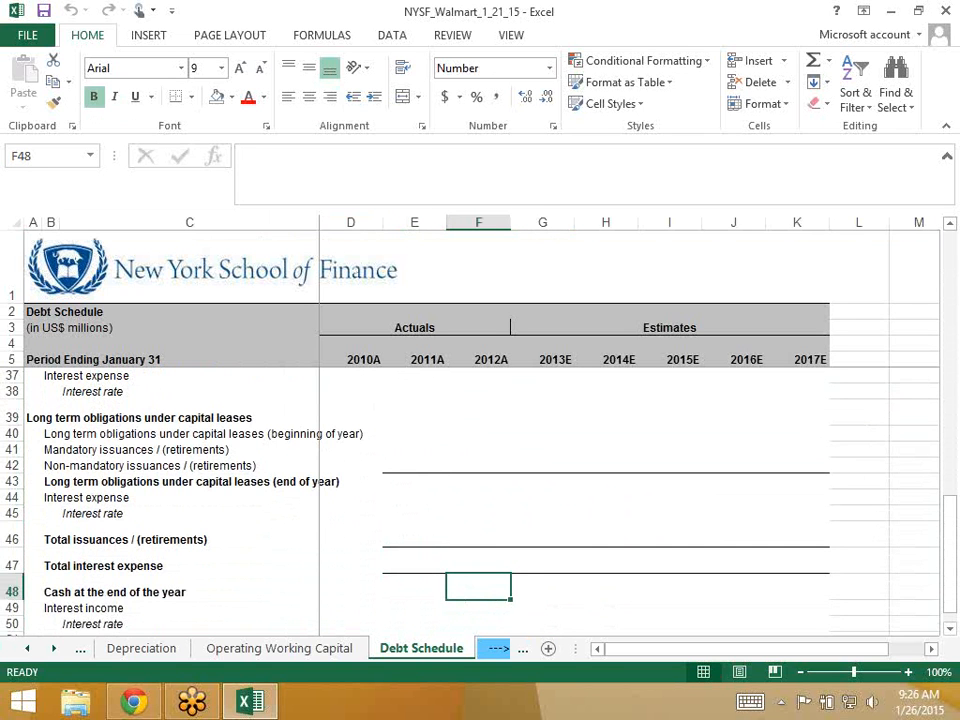
# - Check the interest income rows, then settle on the 2012A cash at end of year cell
pyautogui.press('Down')
pyautogui.press('Down')
pyautogui.press('Down')
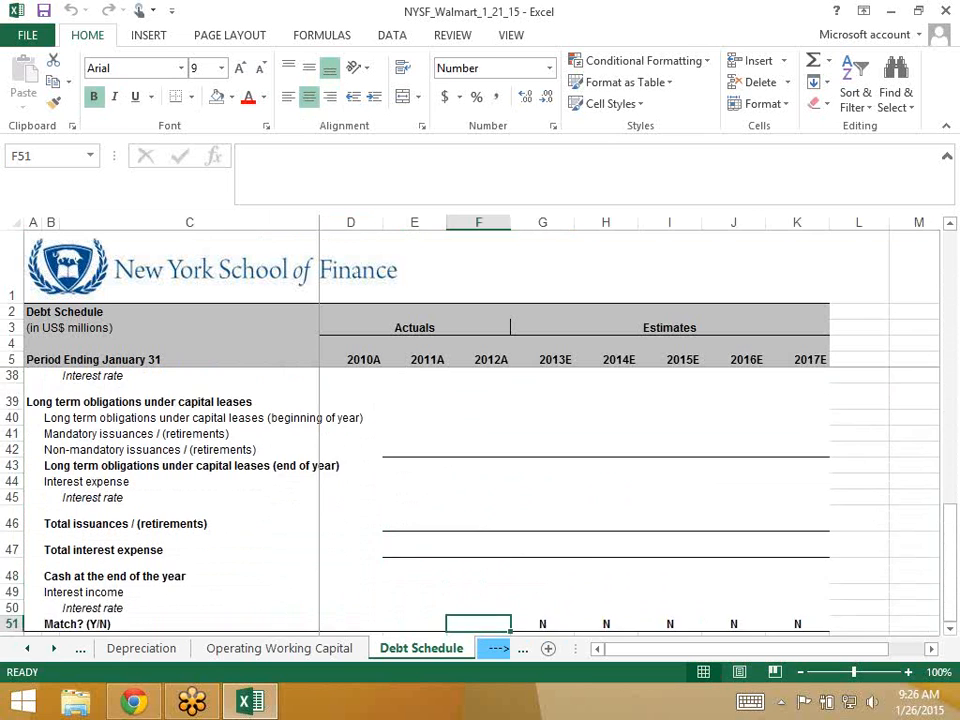
pyautogui.press('Down')
pyautogui.press('Down')
pyautogui.press('Up')
pyautogui.press('Up')
pyautogui.press('Up')
pyautogui.press('Up')
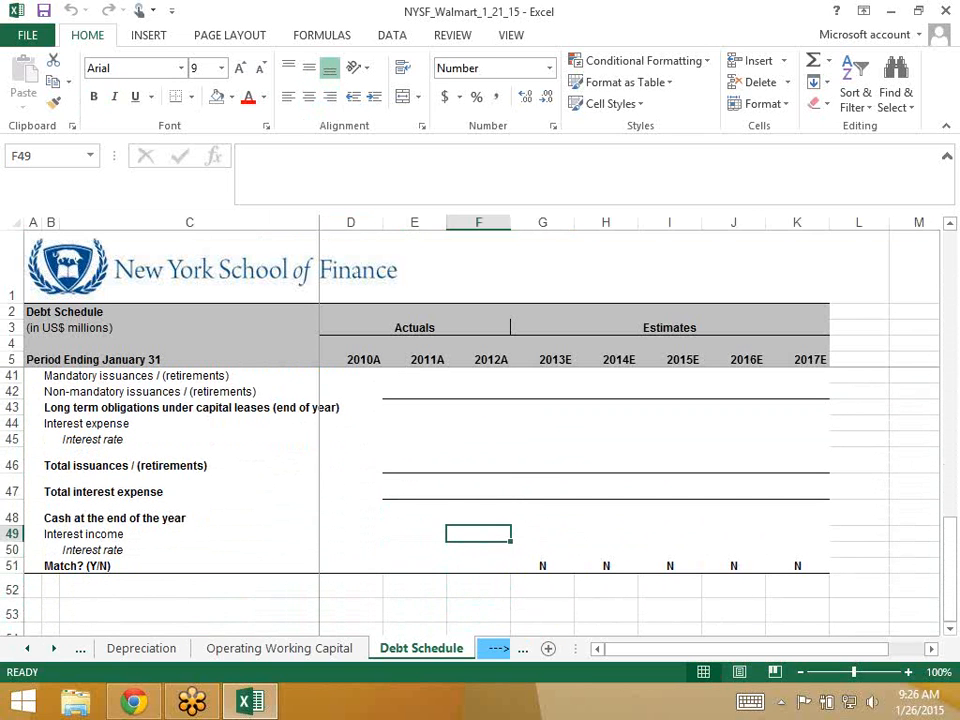
pyautogui.press('Up')
pyautogui.press('Up')
pyautogui.press('Up')
pyautogui.press('Up')
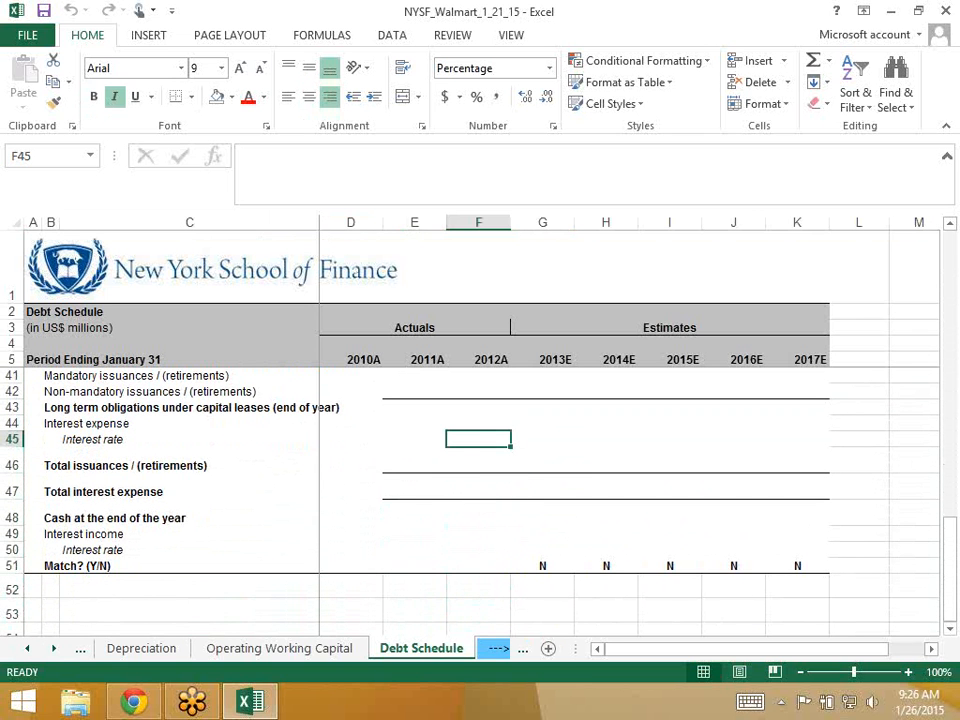
pyautogui.scroll(10, 480, 500)
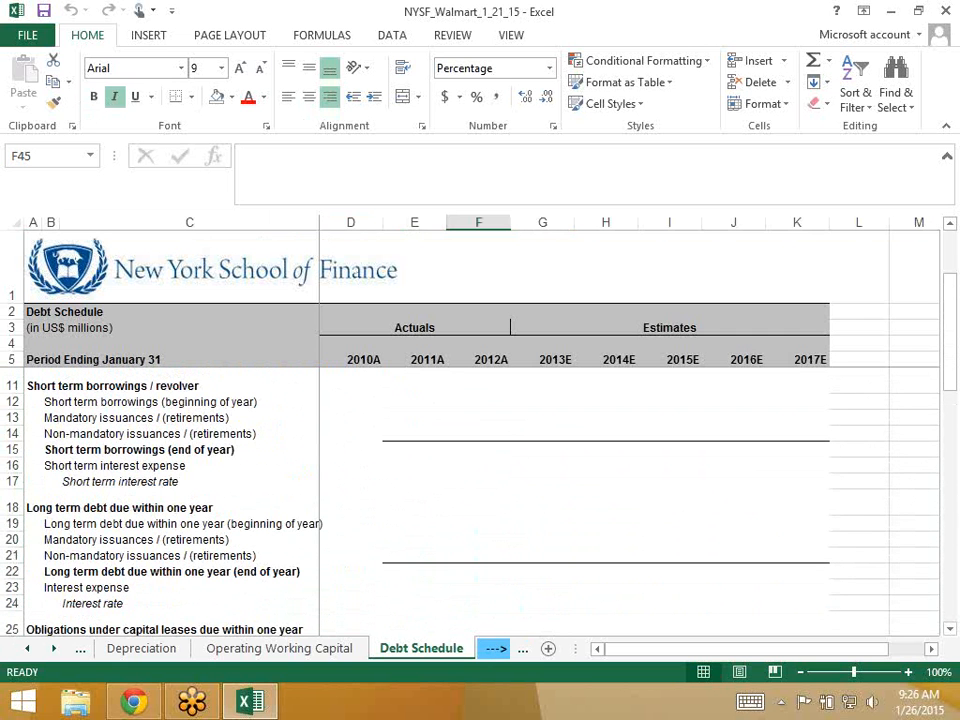
pyautogui.scroll(-9, 480, 500)
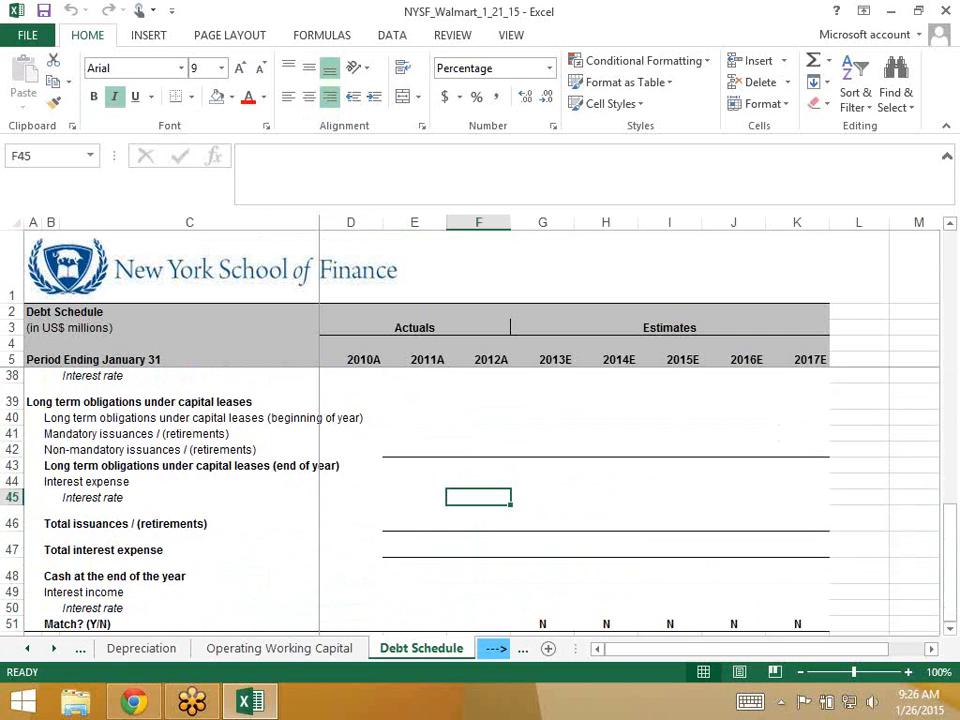
pyautogui.press('Down')
pyautogui.press('Down')
pyautogui.press('Down')
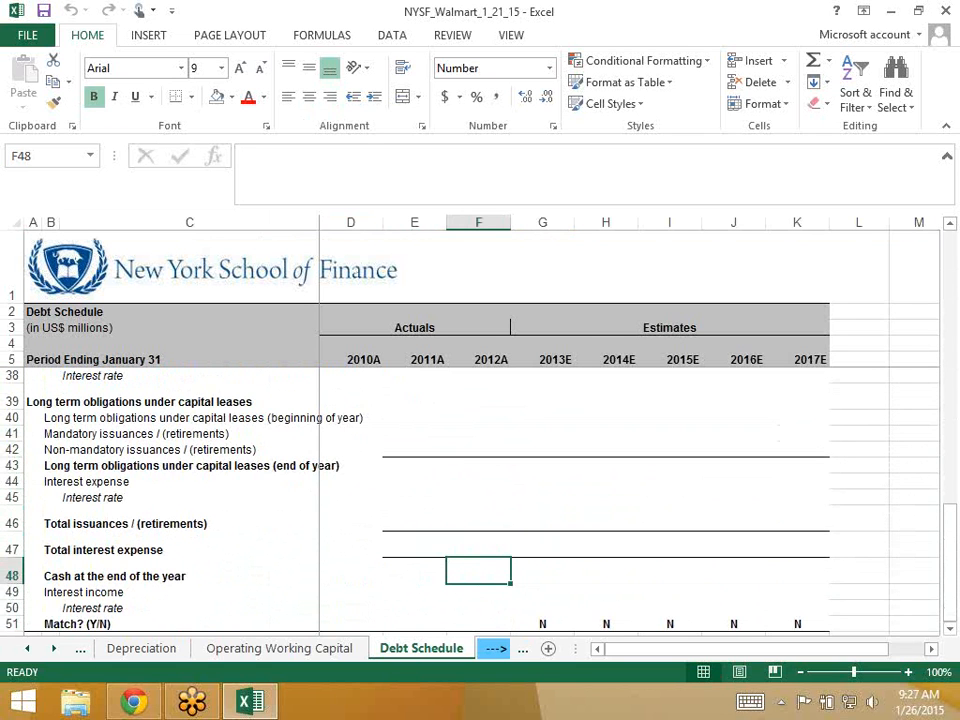
pyautogui.press('Right')
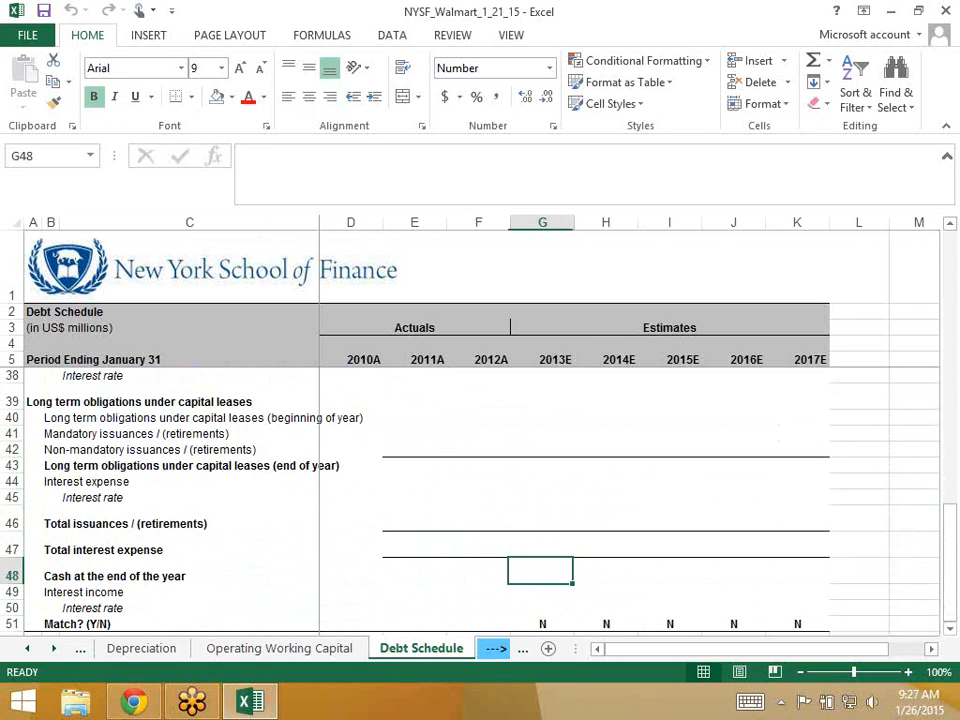
pyautogui.press('Left')
# - Link F48 to the Balance Sheet's 2012A cash in F8, showing 6,550.0
pyautogui.write('=')
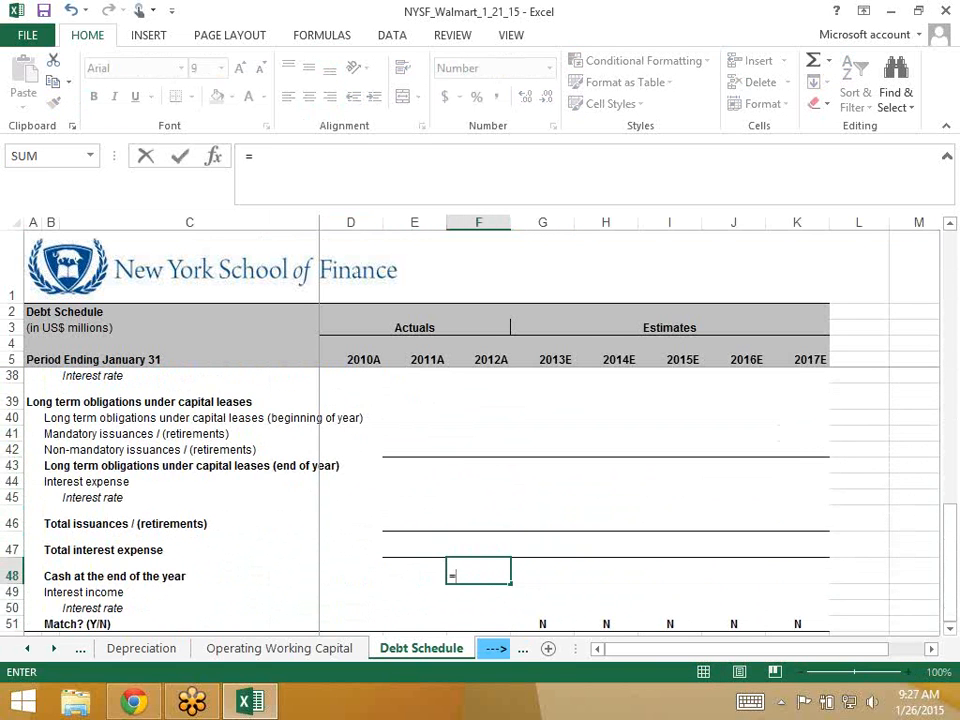
pyautogui.click(27, 649)
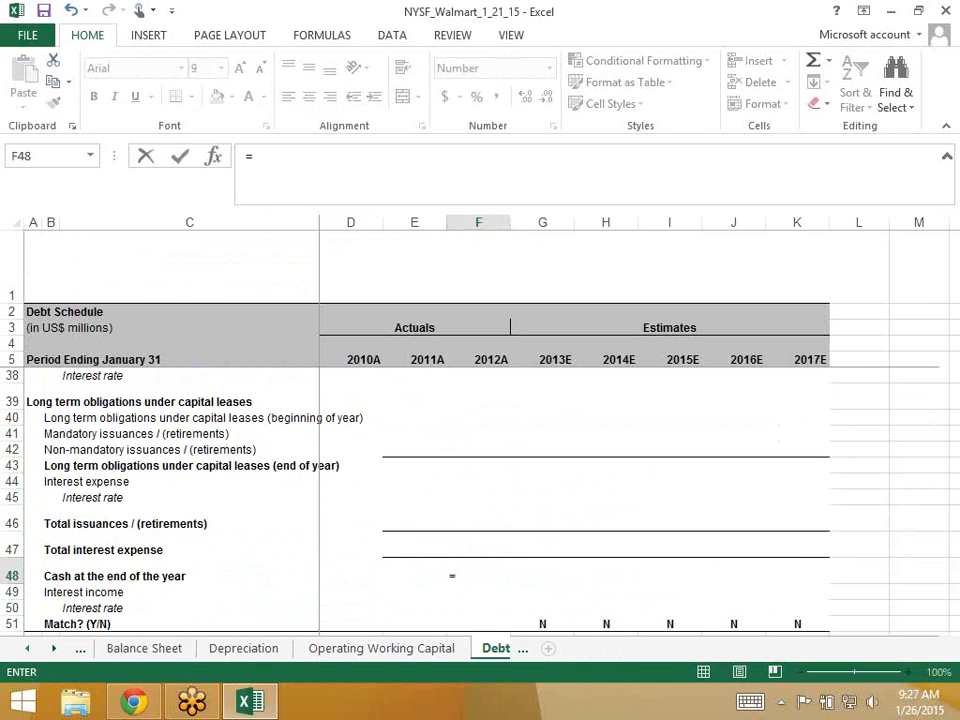
pyautogui.click(144, 648)
pyautogui.scroll(6, 480, 450)
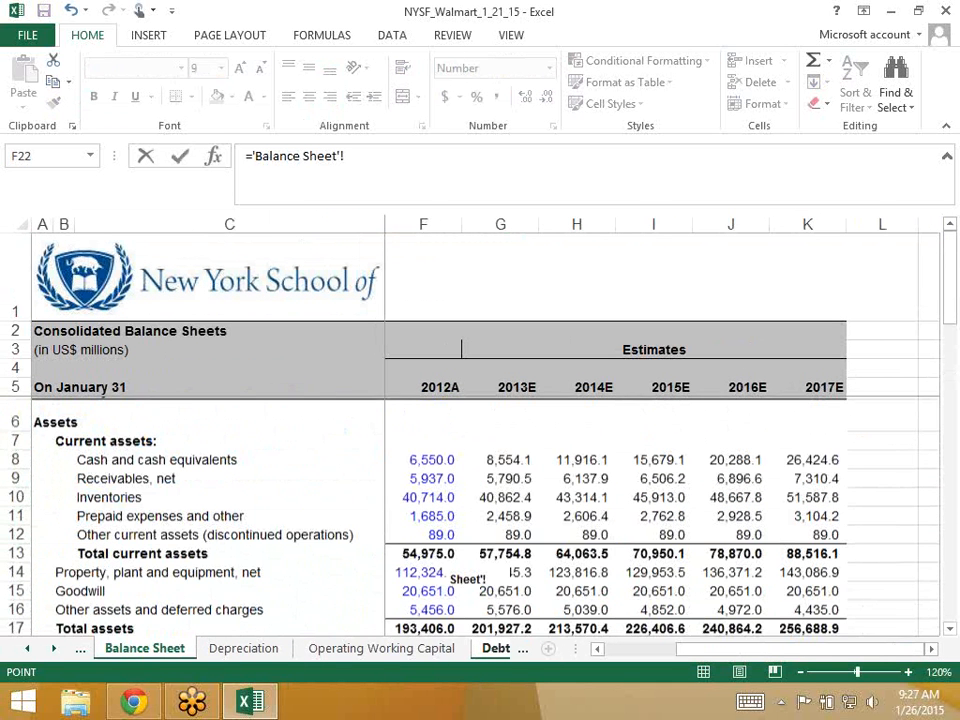
pyautogui.click(423, 457)
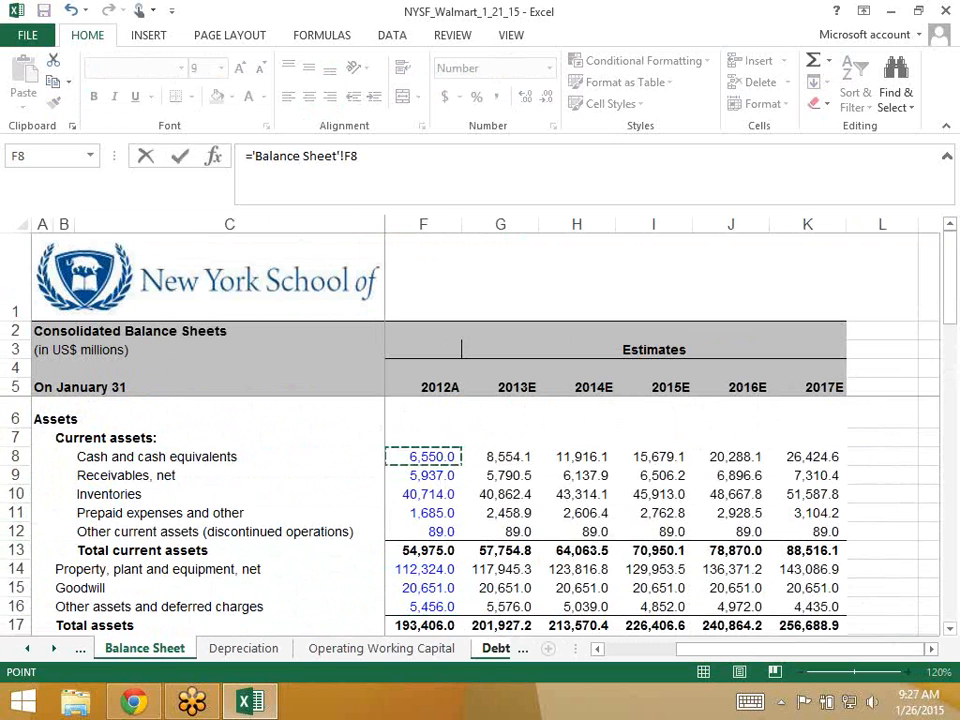
pyautogui.press('Return')
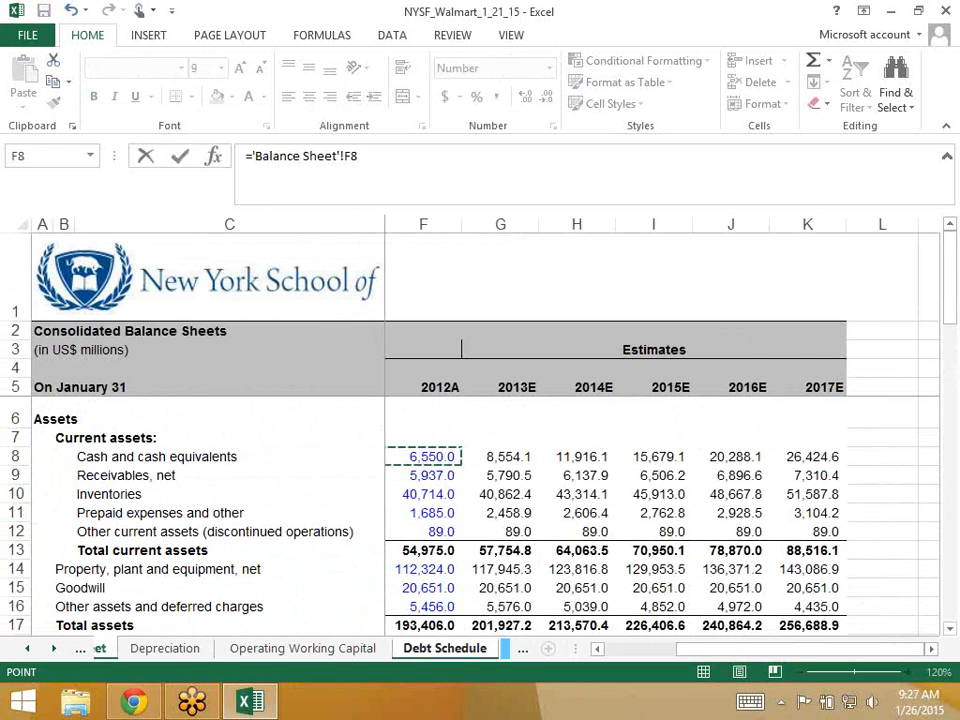
# - Confirm that F48's formula points to the Balance Sheet cash cell
pyautogui.press('Up')
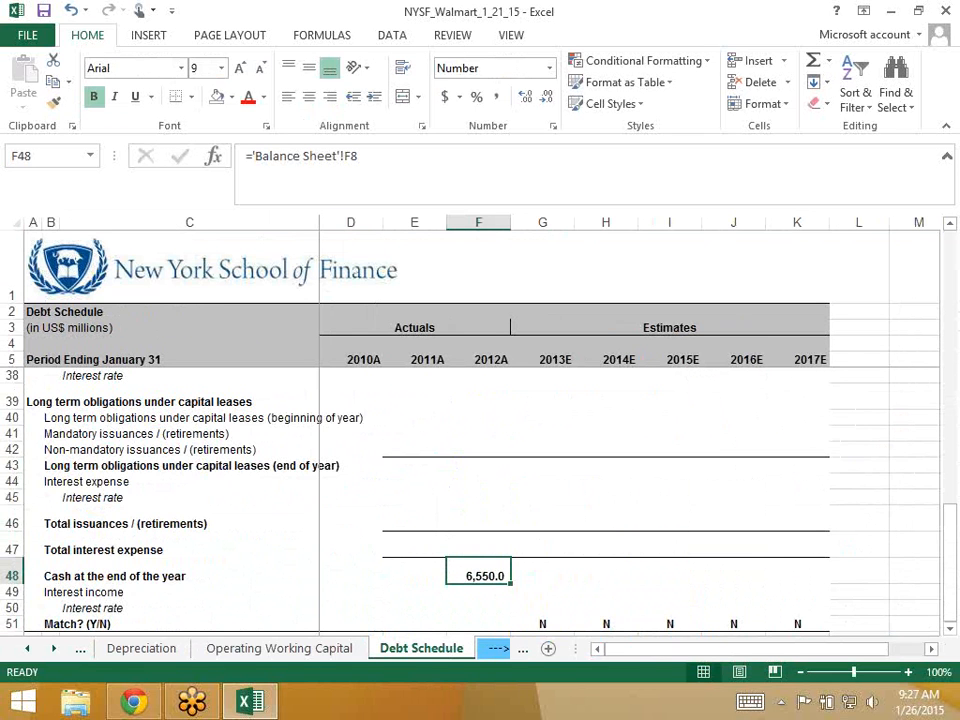
pyautogui.press('F2')
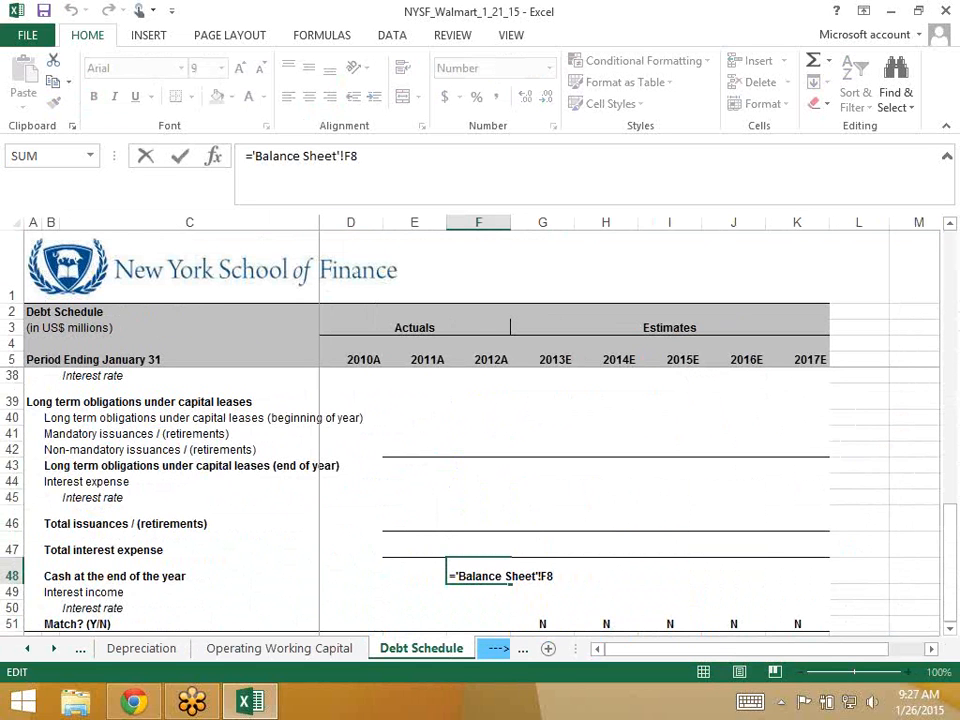
pyautogui.hotkey('ctrl', 'Return')
pyautogui.press('Up')
pyautogui.press('Up')
pyautogui.press('Up')
pyautogui.press('Up')
pyautogui.press('Up')
pyautogui.press('Up')
pyautogui.press('Up')
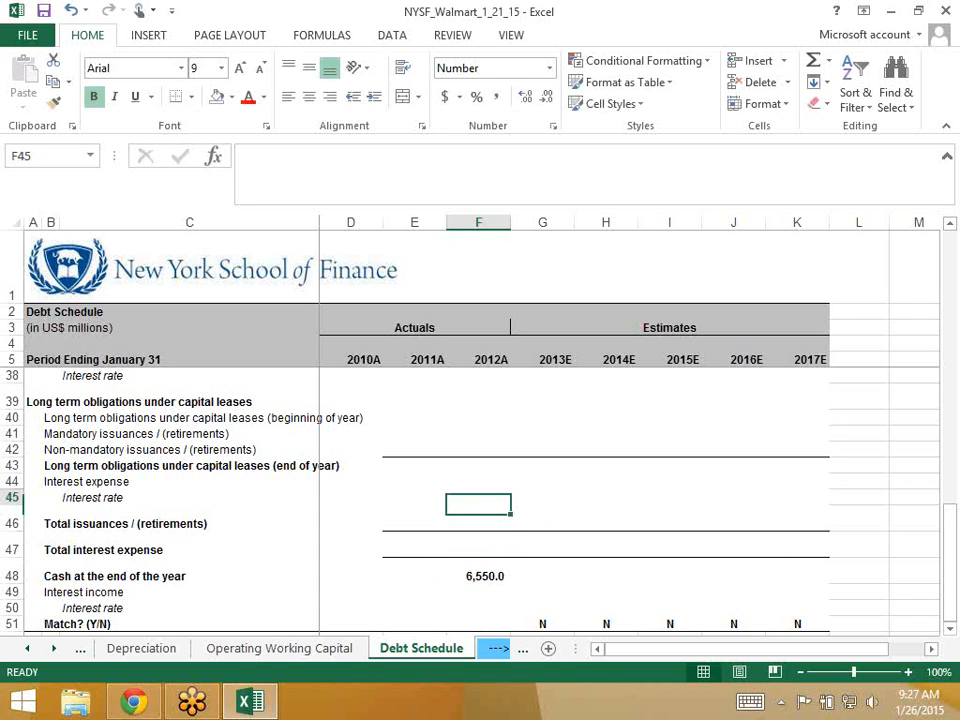
# - Enter ='Balance Sheet'!F29 in F43, giving 3,009.0 for 2012A long term capital lease obligations
pyautogui.press('Up')
pyautogui.press('Up')
pyautogui.press('Up')
pyautogui.press('Up')
pyautogui.press('Up')
pyautogui.press('Up')
pyautogui.press('Up')
pyautogui.press('Up')
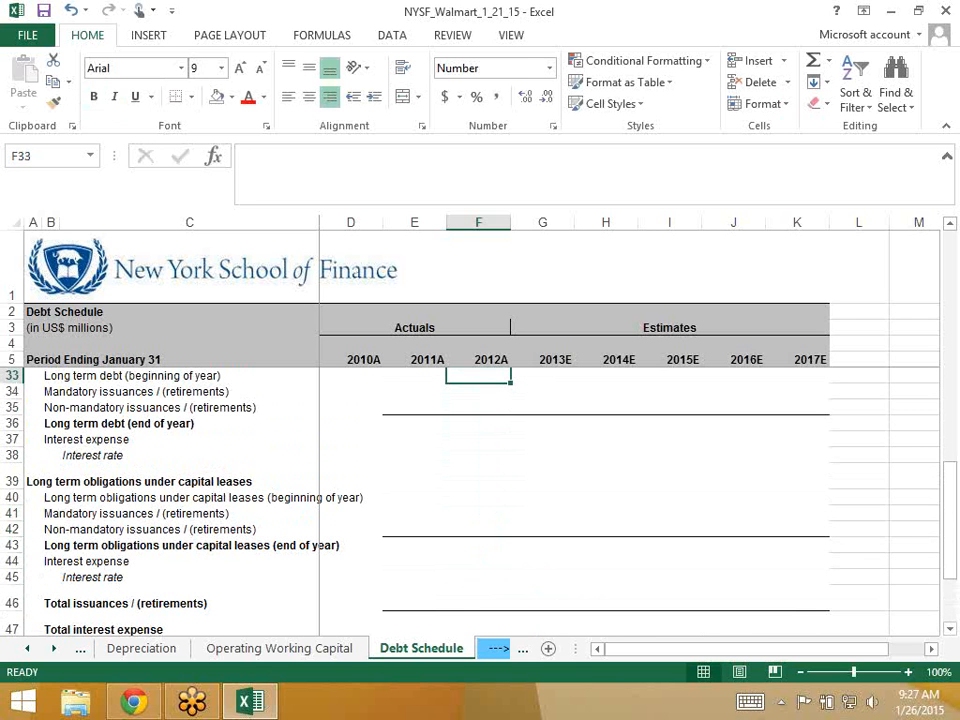
pyautogui.press('Down')
pyautogui.press('Down')
pyautogui.press('Down')
pyautogui.press('Down')
pyautogui.press('Down')
pyautogui.press('Down')
pyautogui.press('Down')
pyautogui.press('Down')
pyautogui.press('Down')
pyautogui.press('Down')
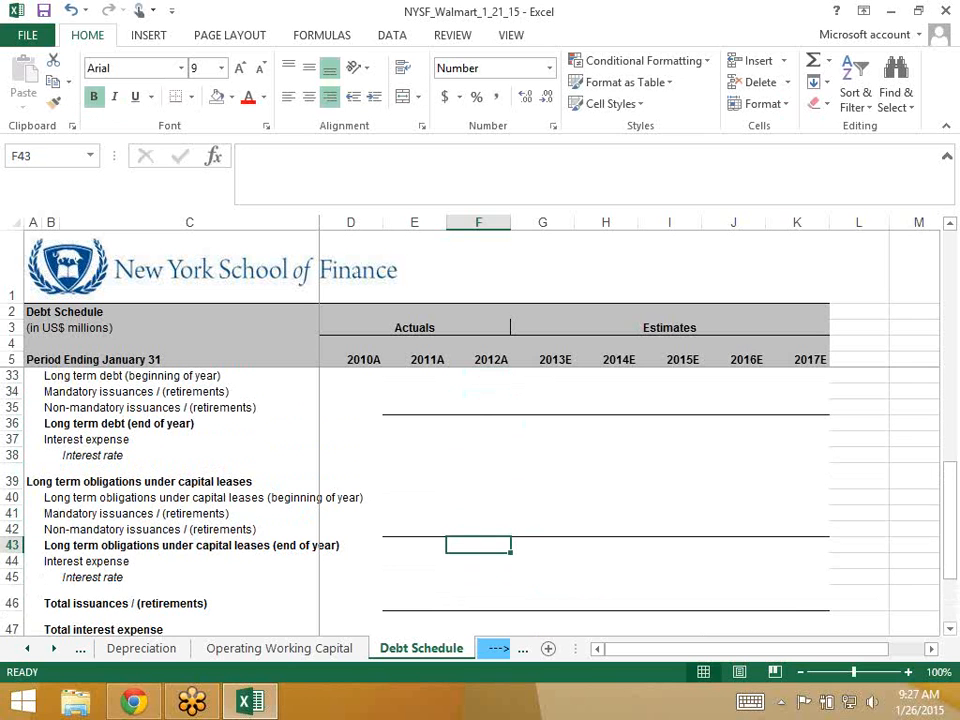
pyautogui.write('=')
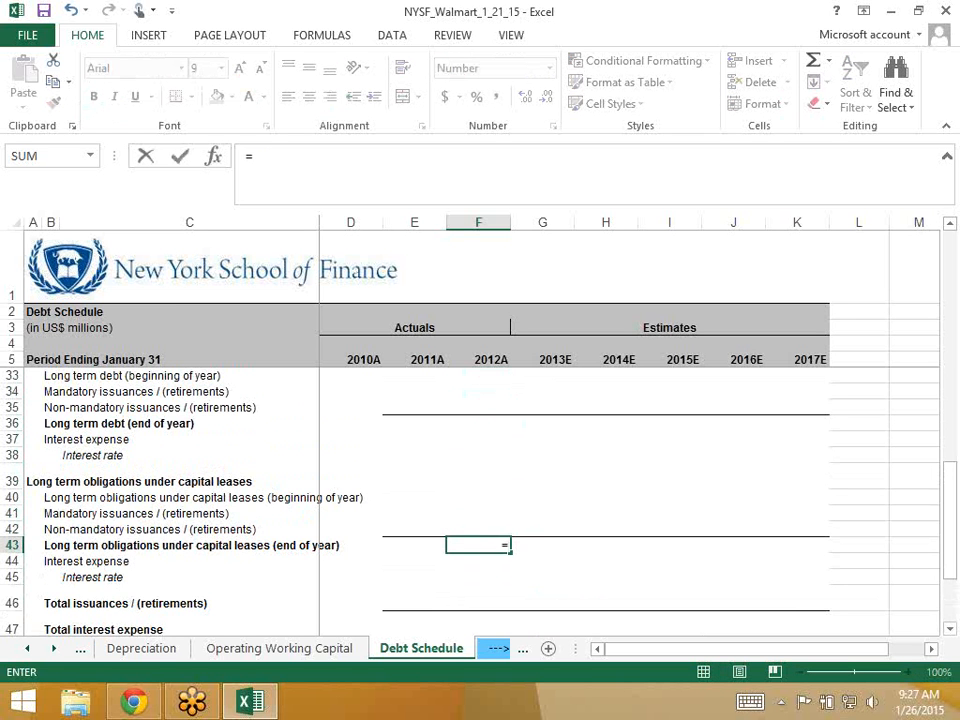
pyautogui.hotkey('ctrl', 'pageup')
pyautogui.hotkey('ctrl', 'pageup')
pyautogui.hotkey('ctrl', 'pageup')
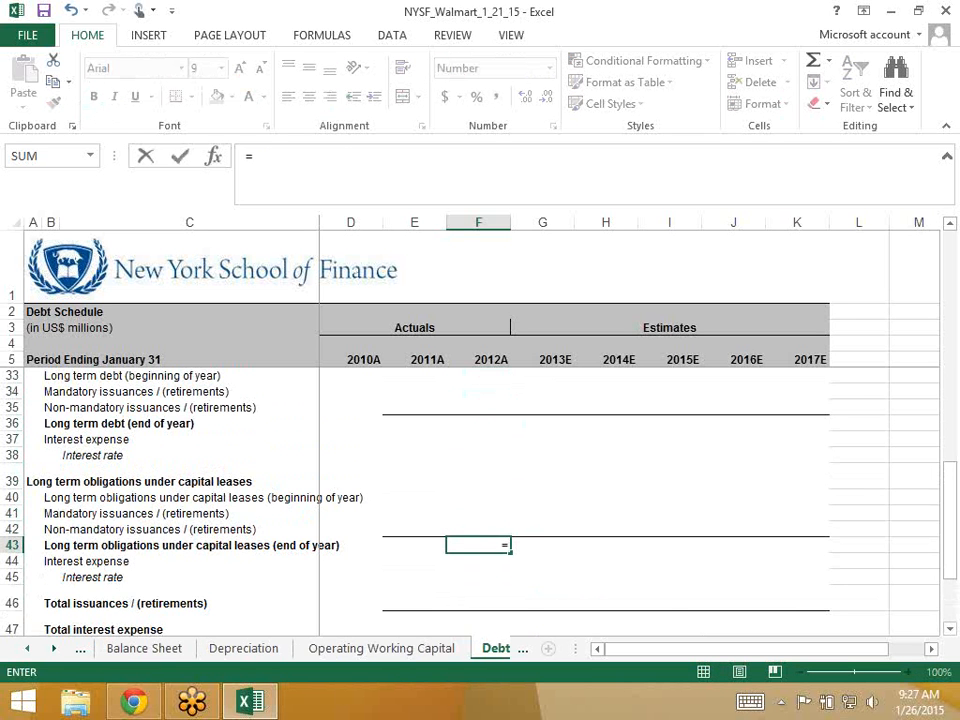
pyautogui.scroll(-3, 480, 515)
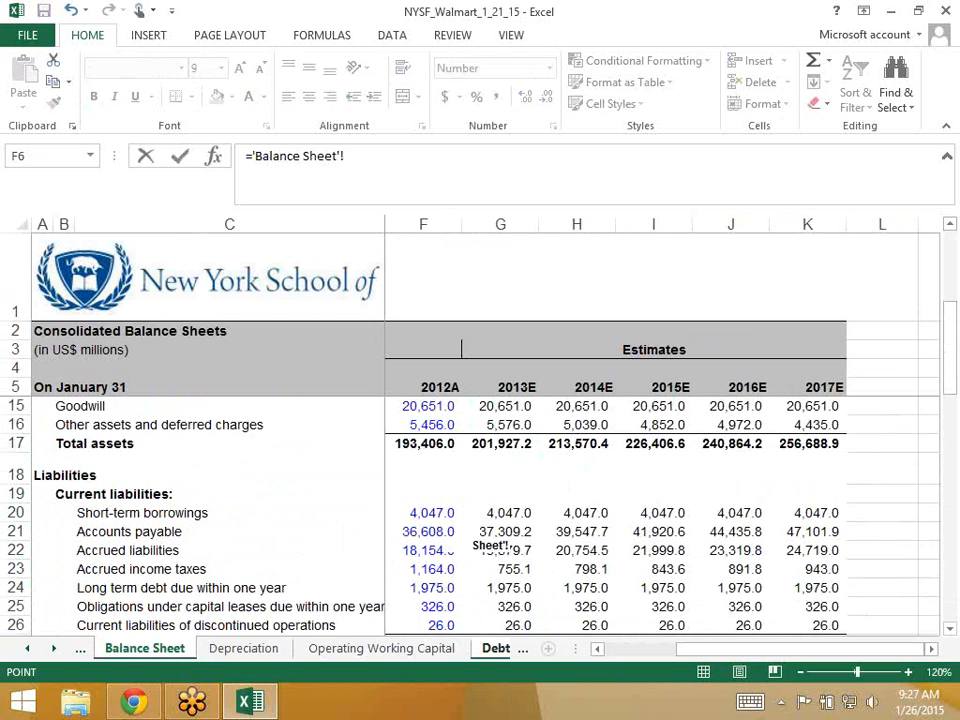
pyautogui.click(424, 588)
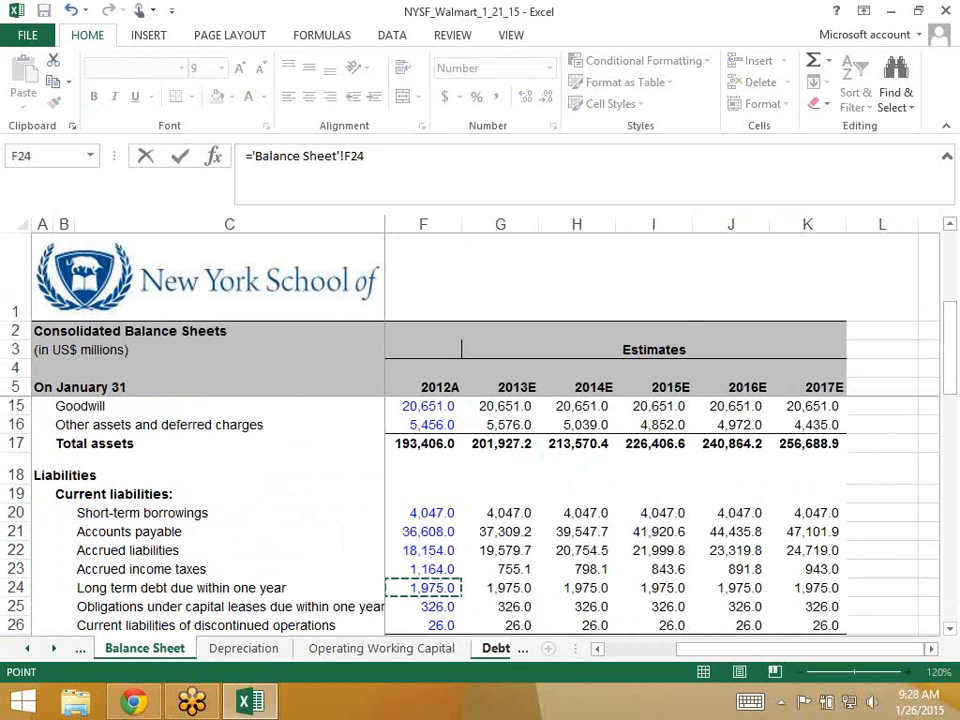
pyautogui.scroll(-4, 480, 515)
pyautogui.click(424, 462)
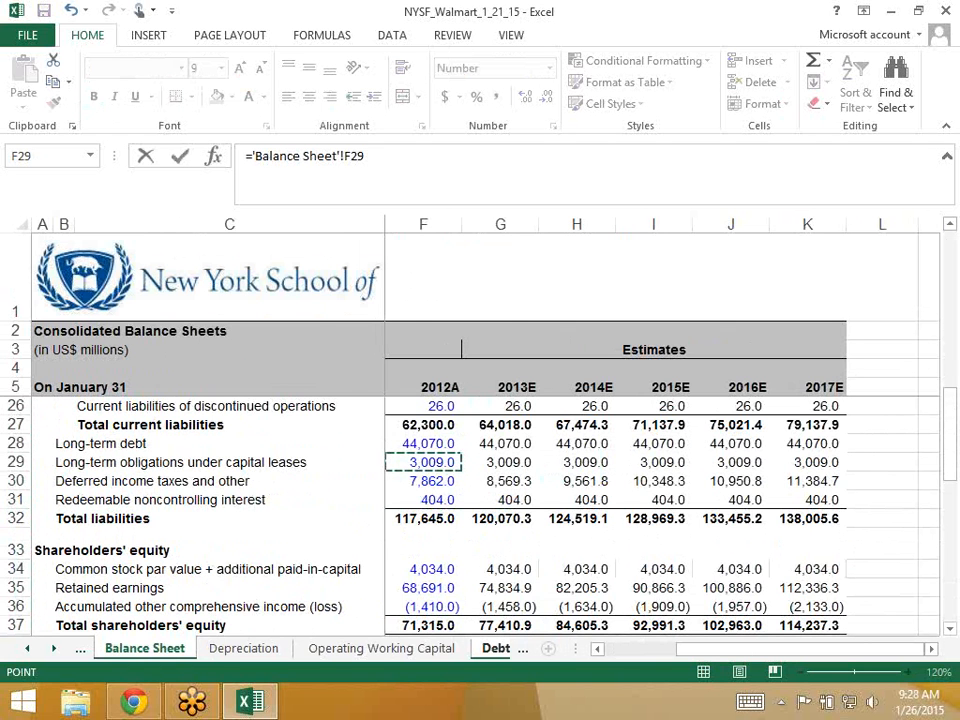
pyautogui.press('Return')
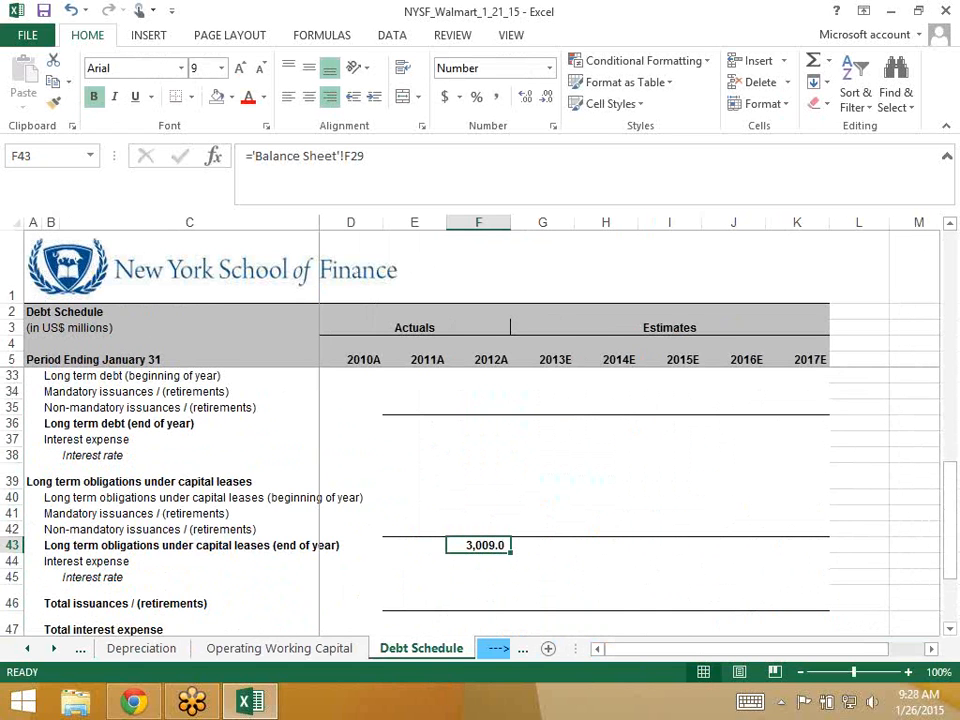
pyautogui.press('Up')
pyautogui.press('Up')
pyautogui.press('Up')
pyautogui.press('Up')
pyautogui.press('Up')
pyautogui.press('Up')
pyautogui.press('Up')
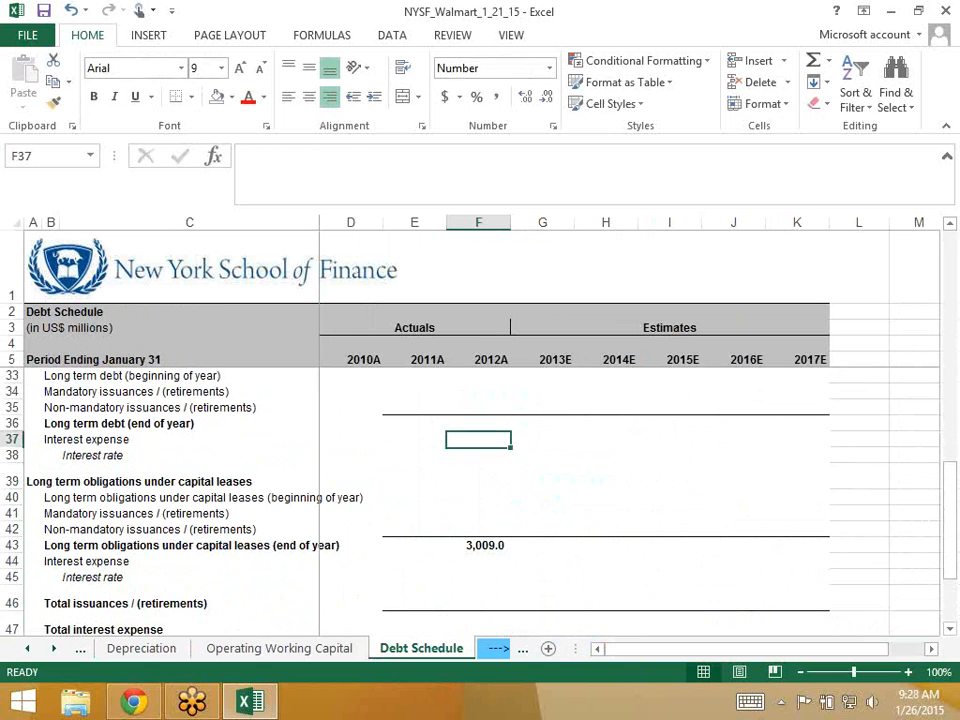
# - Link F36 to Balance Sheet F28 so 2012A long term debt shows 44,070.0
pyautogui.write('=')
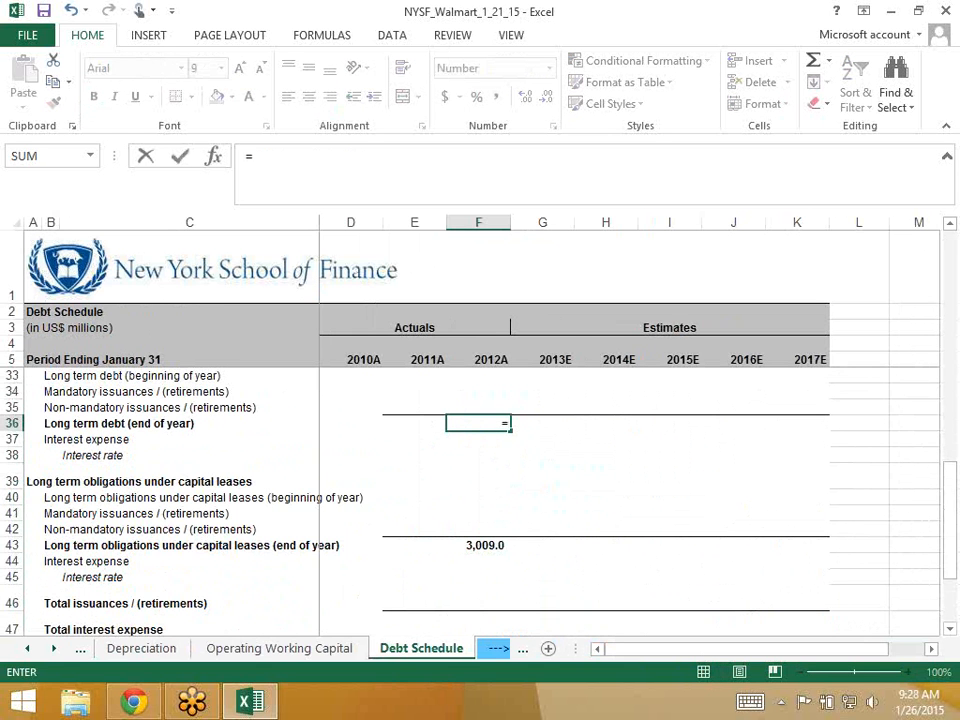
pyautogui.click(144, 648)
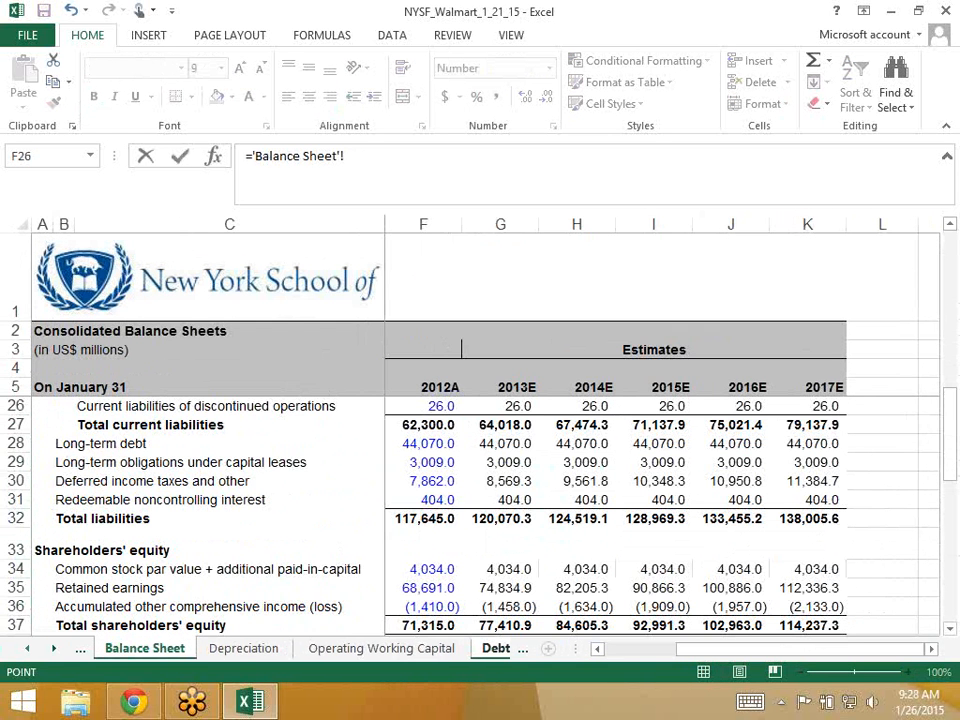
pyautogui.press('Down')
pyautogui.press('Down')
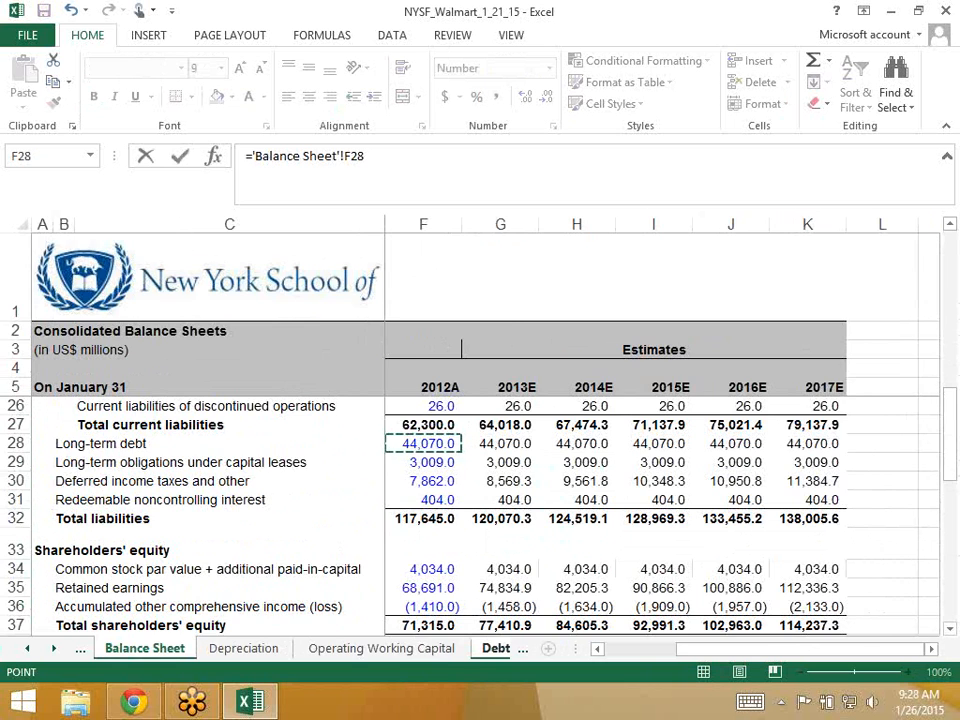
pyautogui.press('Return')
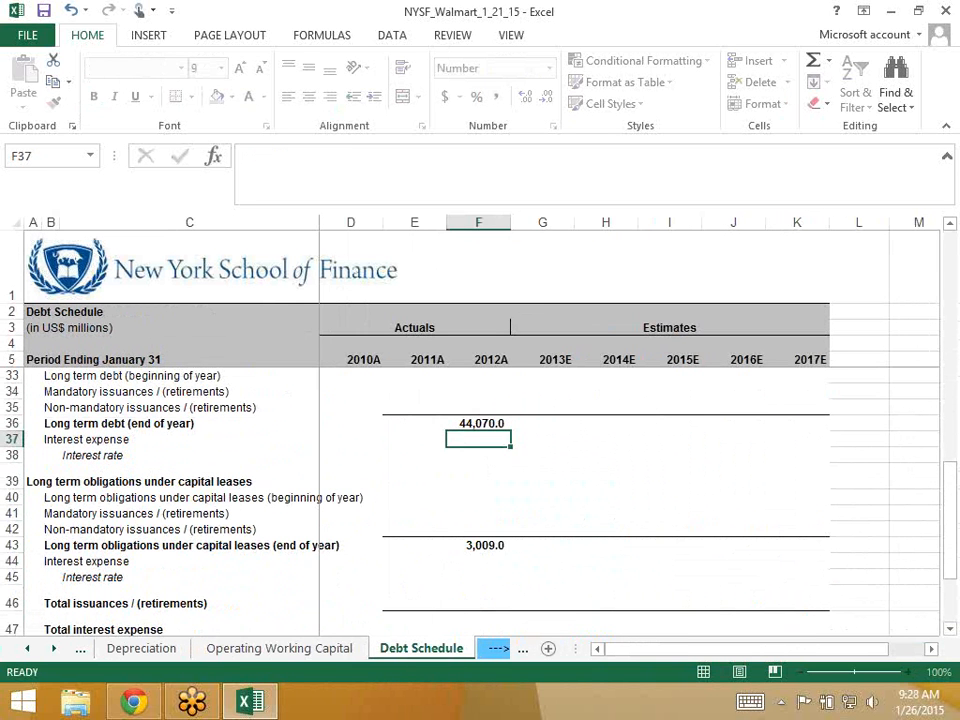
pyautogui.press('Up')
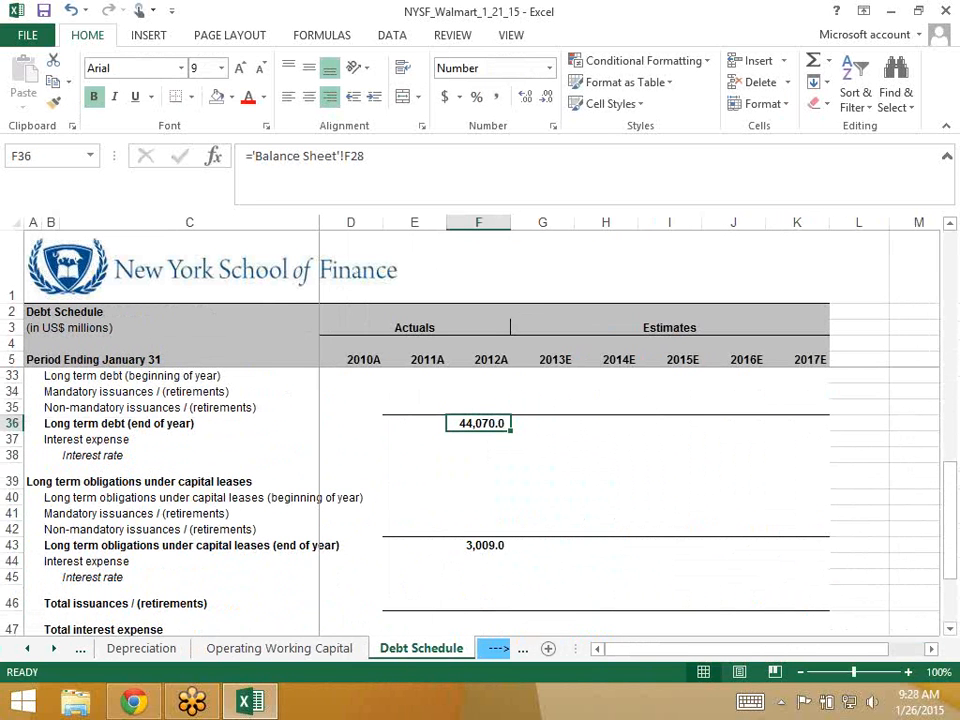
# - Link F29 to Balance Sheet F25 so 2012A current capital leases show 326.0
pyautogui.press('Up')
pyautogui.press('Up')
pyautogui.press('Up')
pyautogui.press('Up')
pyautogui.press('Up')
pyautogui.press('Up')
pyautogui.press('Up')
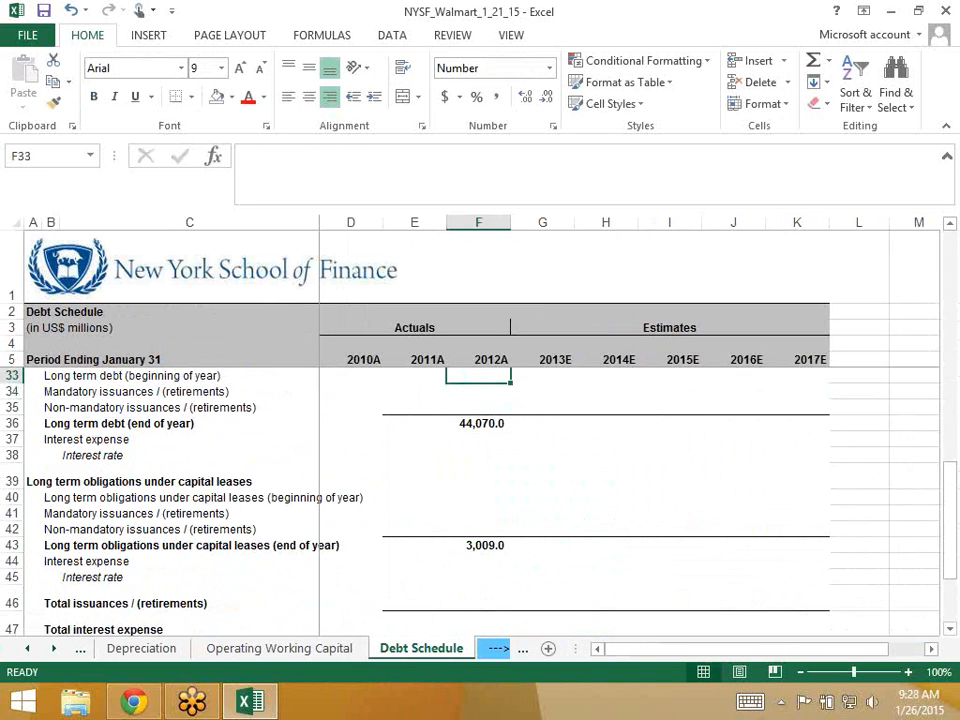
pyautogui.press('Up')
pyautogui.press('Up')
pyautogui.press('Down')
pyautogui.press('Down')
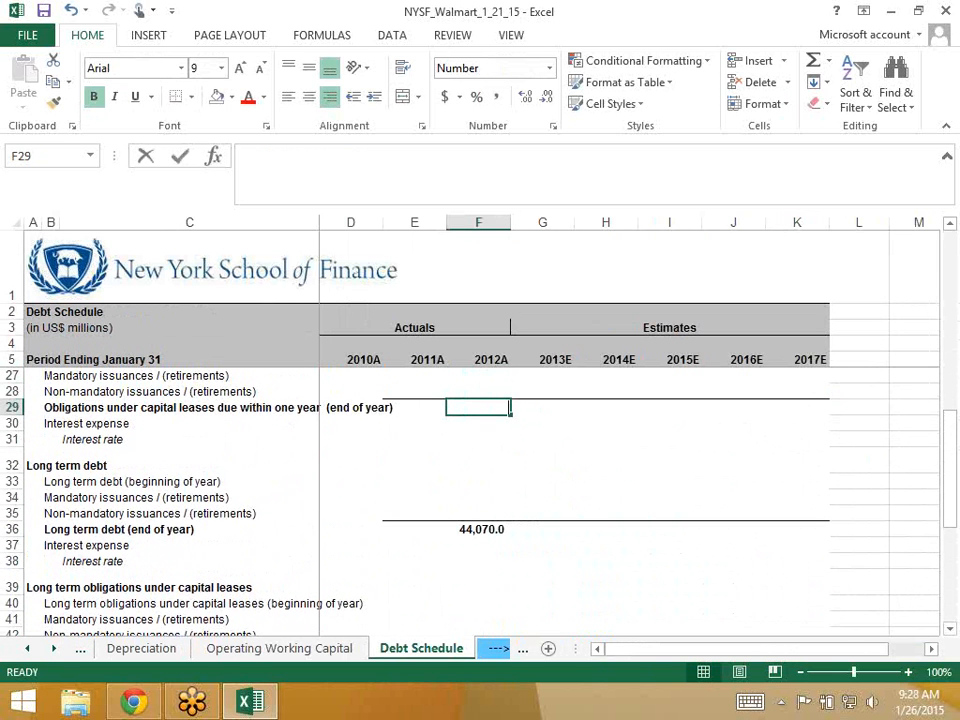
pyautogui.write('=')
pyautogui.hotkey('ctrl', 'pageup')
pyautogui.hotkey('ctrl', 'pageup')
pyautogui.hotkey('ctrl', 'pageup')
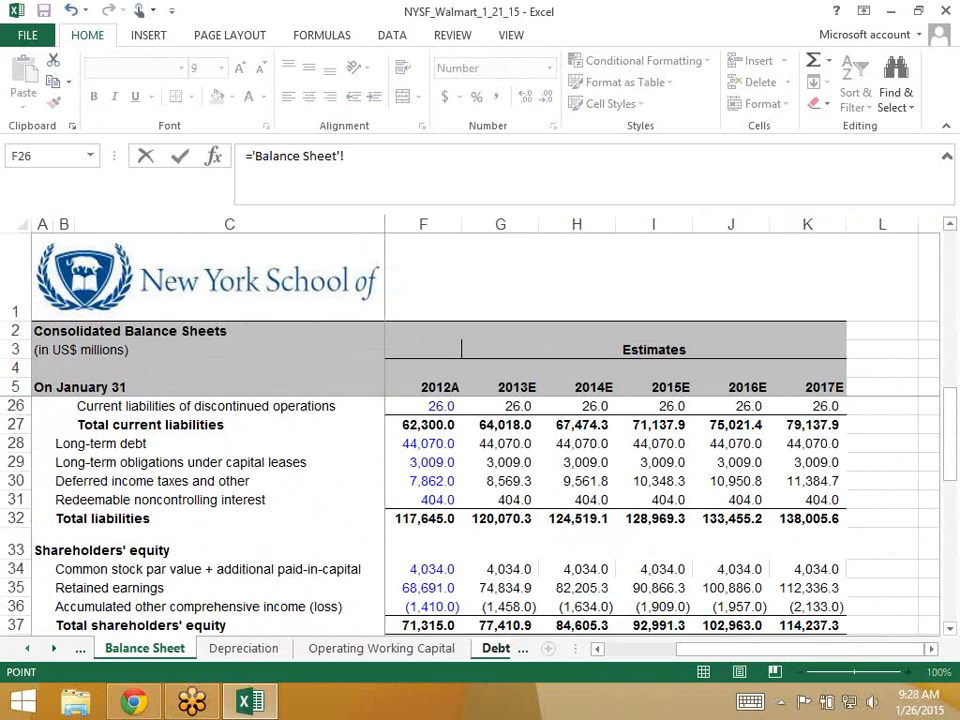
pyautogui.scroll(2, 480, 500)
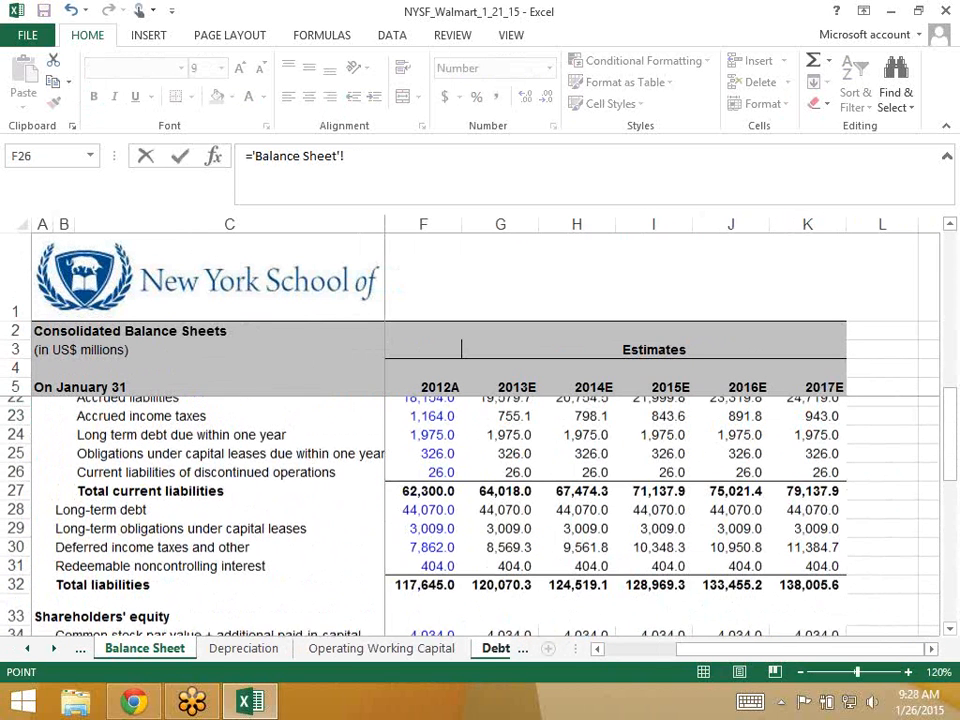
pyautogui.press('Up')
pyautogui.press('Up')
pyautogui.press('Down')
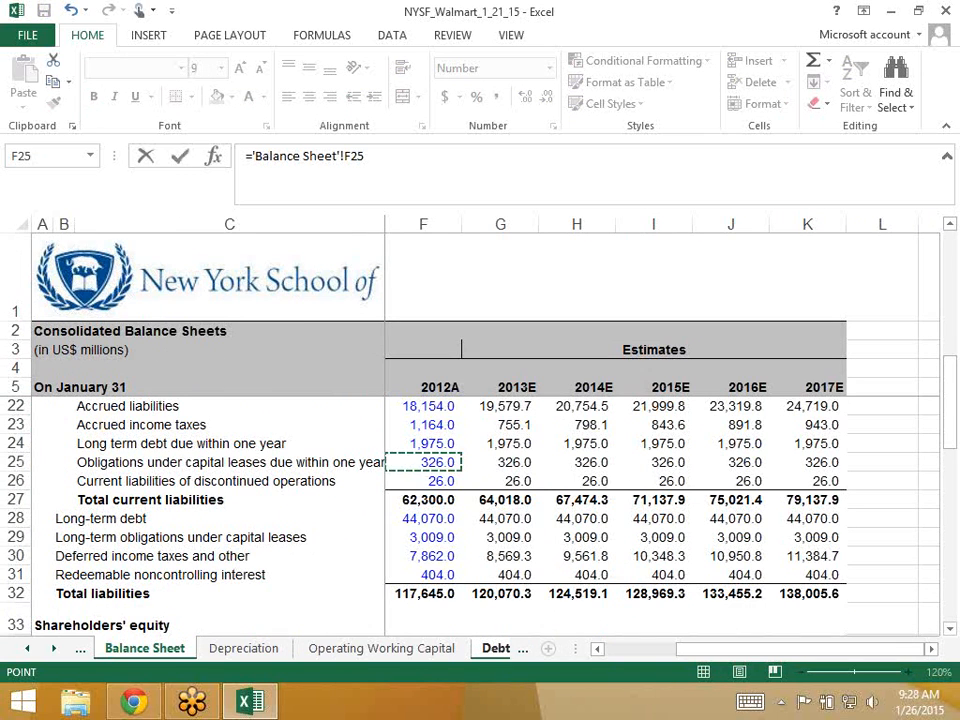
pyautogui.press('Return')
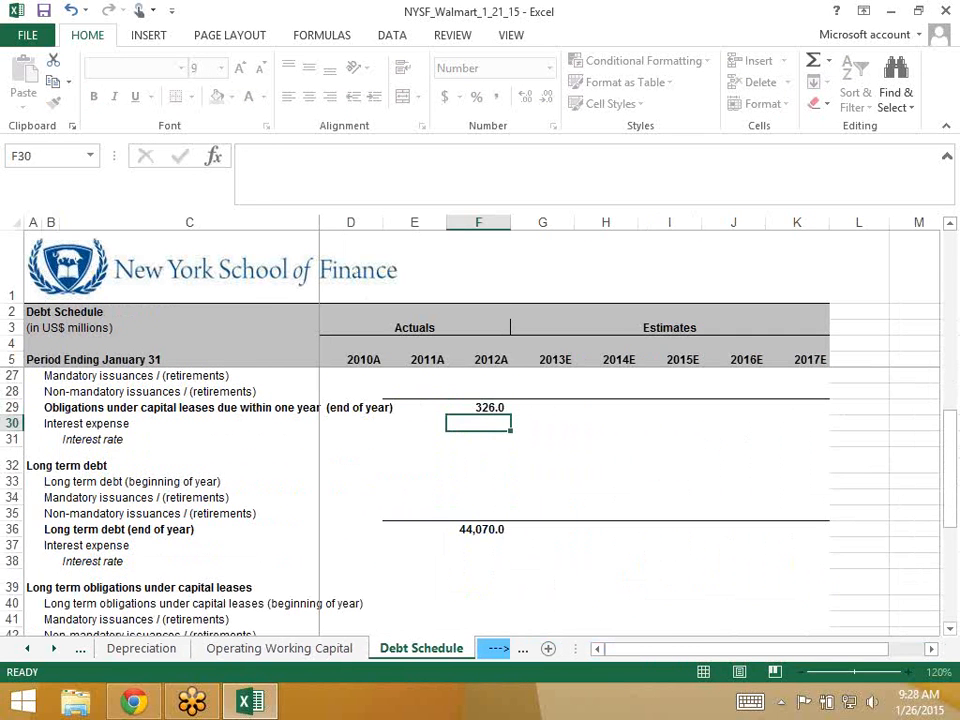
# - Link F22 to Balance Sheet F24 so 2012A current long-term debt shows 1,975.0
pyautogui.press('Up')
pyautogui.press('Up')
pyautogui.press('Up')
pyautogui.press('Up')
pyautogui.press('Up')
pyautogui.press('Up')
pyautogui.press('Up')
pyautogui.press('Up')
pyautogui.press('Up')
pyautogui.press('Up')
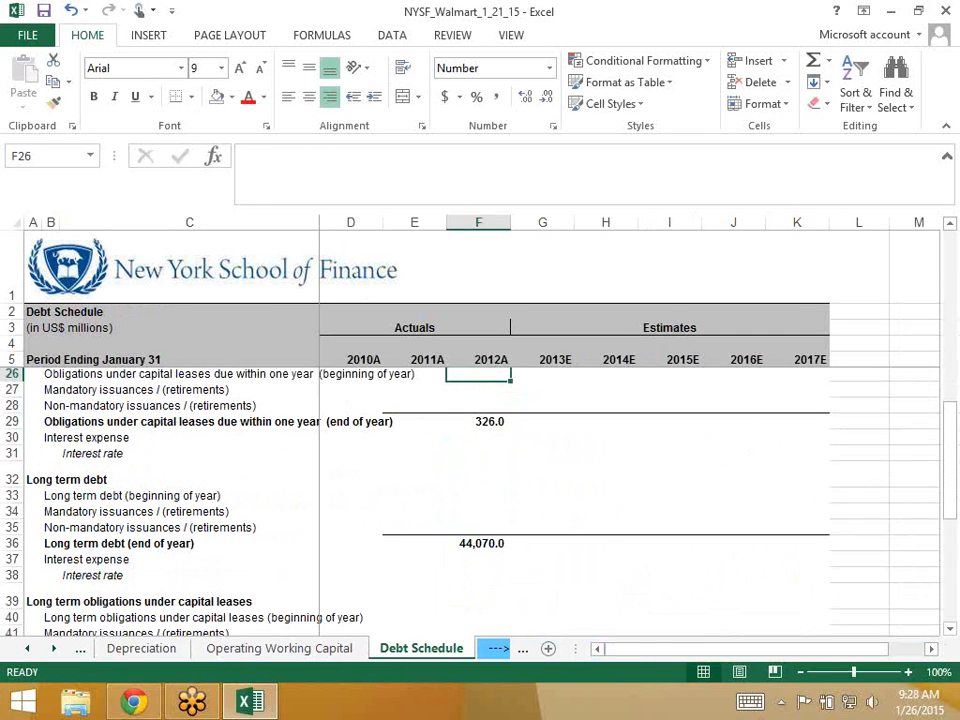
pyautogui.press('Down')
pyautogui.press('Down')
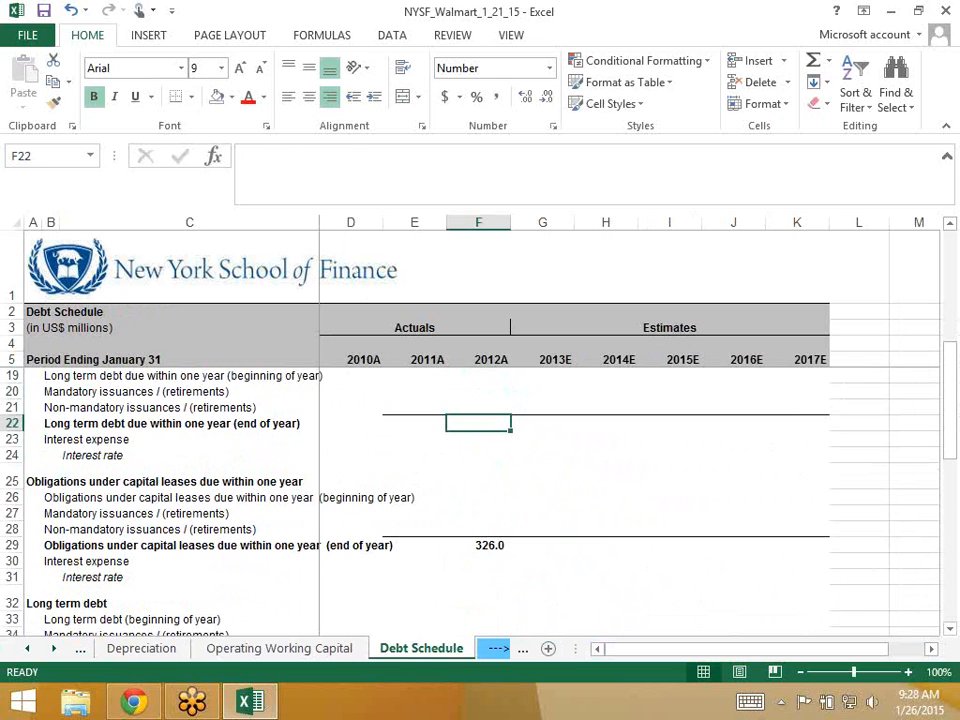
pyautogui.write('=')
pyautogui.click(33, 620)
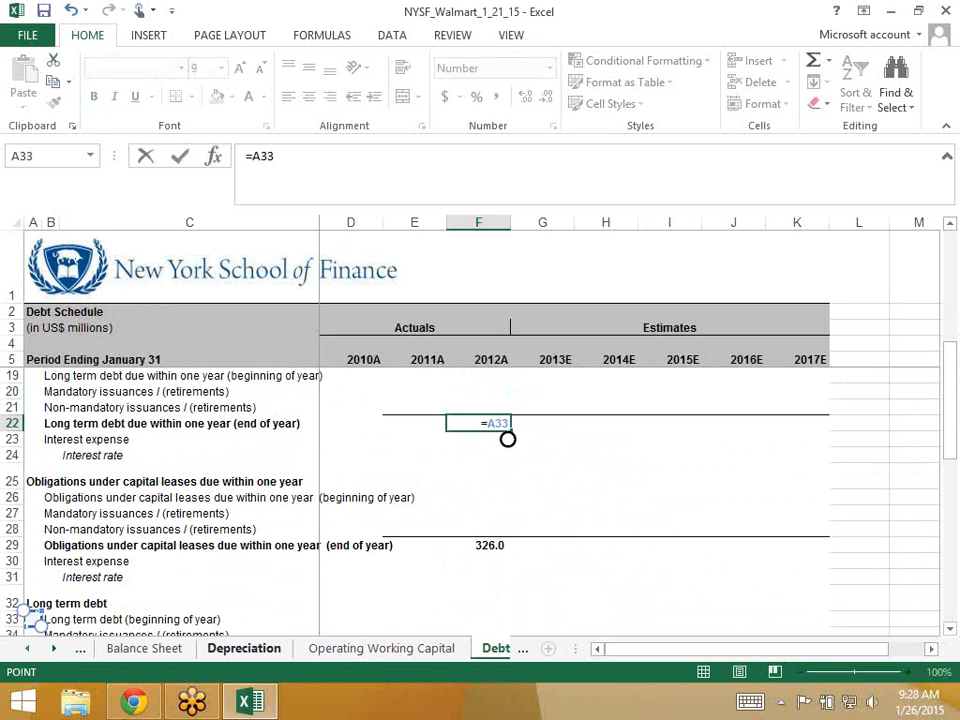
pyautogui.hotkey('ctrl', 'pageup')
pyautogui.hotkey('ctrl', 'pageup')
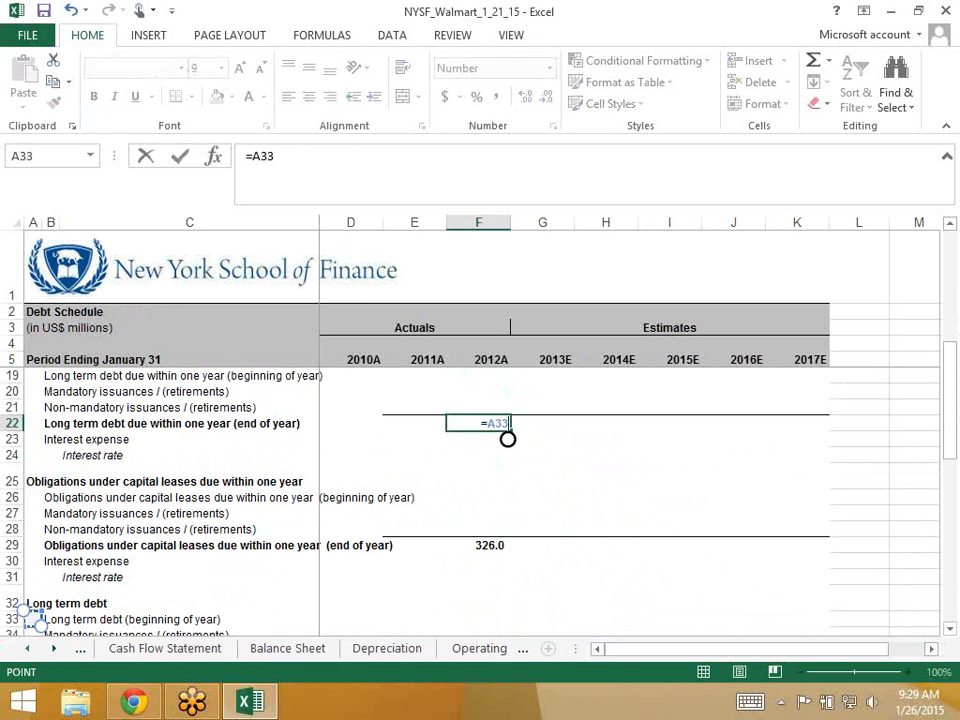
pyautogui.hotkey('ctrl', 'pageup')
pyautogui.hotkey('ctrl', 'pagedown')
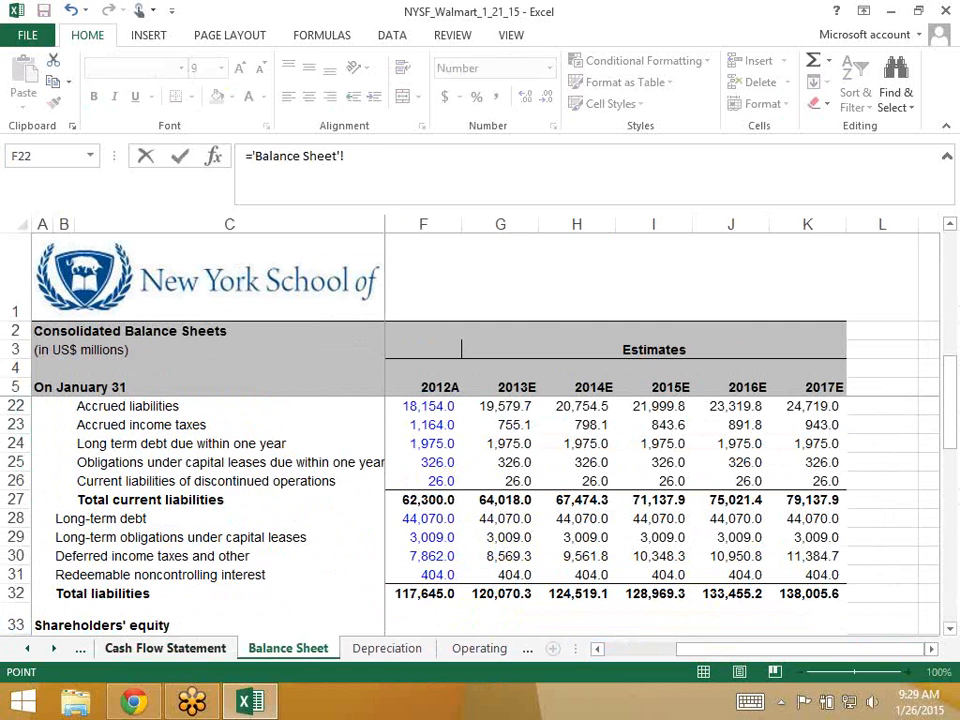
pyautogui.press('Down')
pyautogui.press('Down')
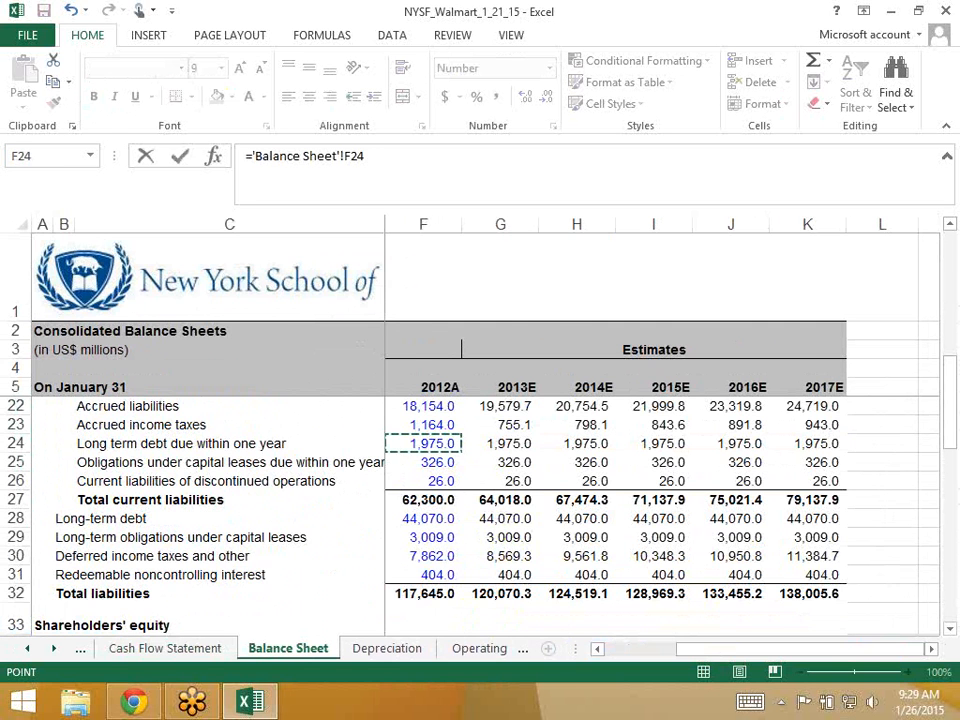
pyautogui.press('Return')
pyautogui.press('Up')
pyautogui.press('Up')
pyautogui.press('Up')
pyautogui.press('Up')
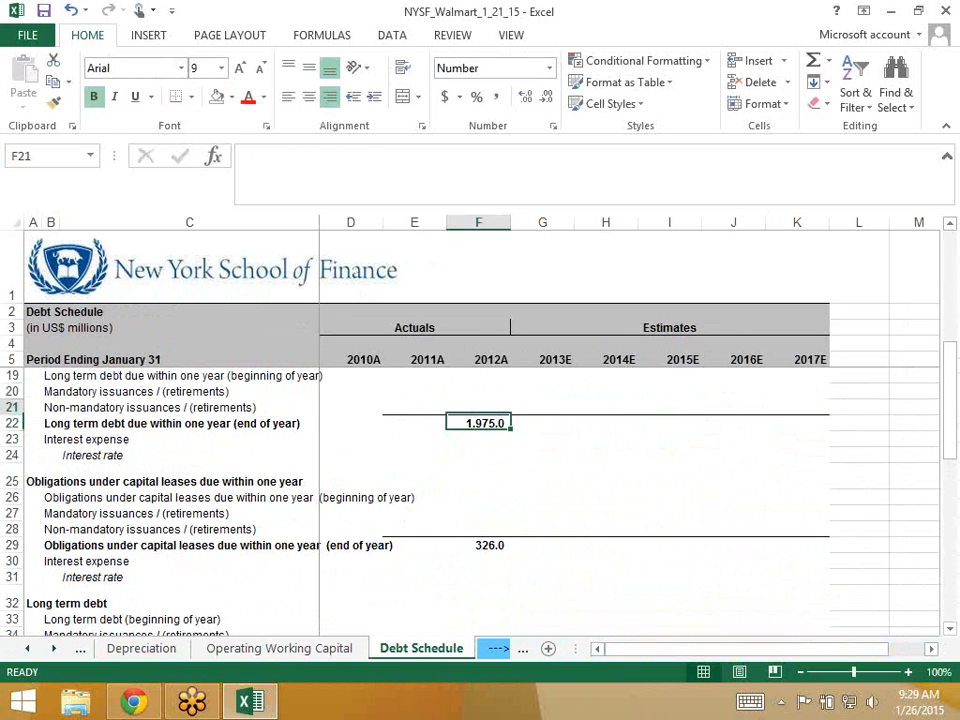
pyautogui.press('Up')
pyautogui.press('Up')
pyautogui.press('Up')
pyautogui.press('Up')
pyautogui.press('Up')
pyautogui.press('Up')
pyautogui.press('Up')
pyautogui.press('Up')
pyautogui.press('Up')
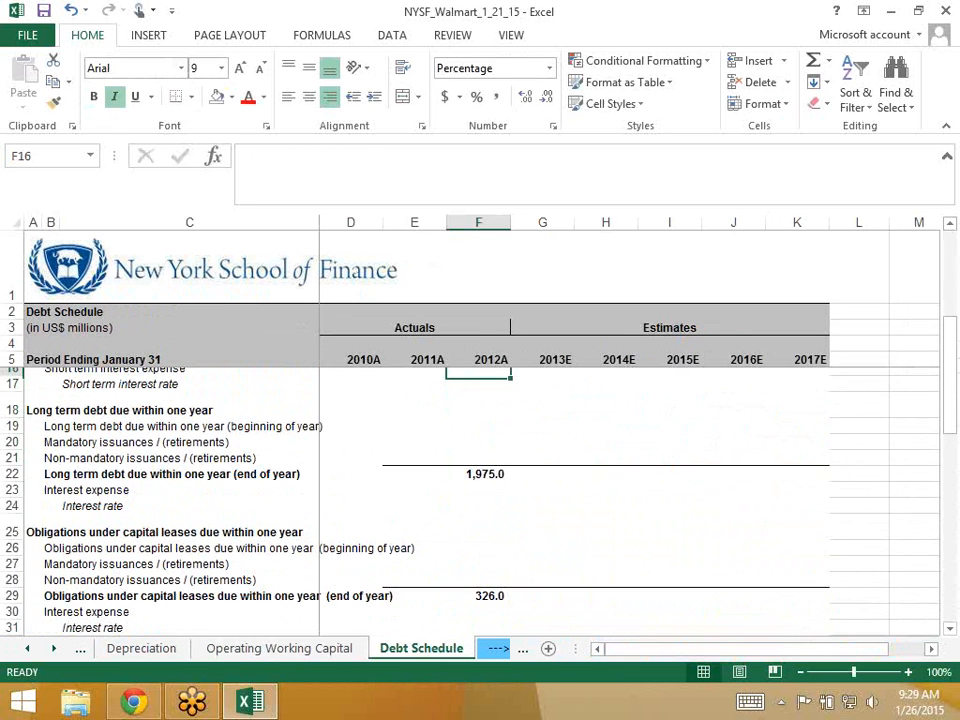
pyautogui.press('Up')
pyautogui.press('Down')
pyautogui.press('Down')
pyautogui.press('Down')
pyautogui.press('Down')
pyautogui.press('Down')
pyautogui.press('Down')
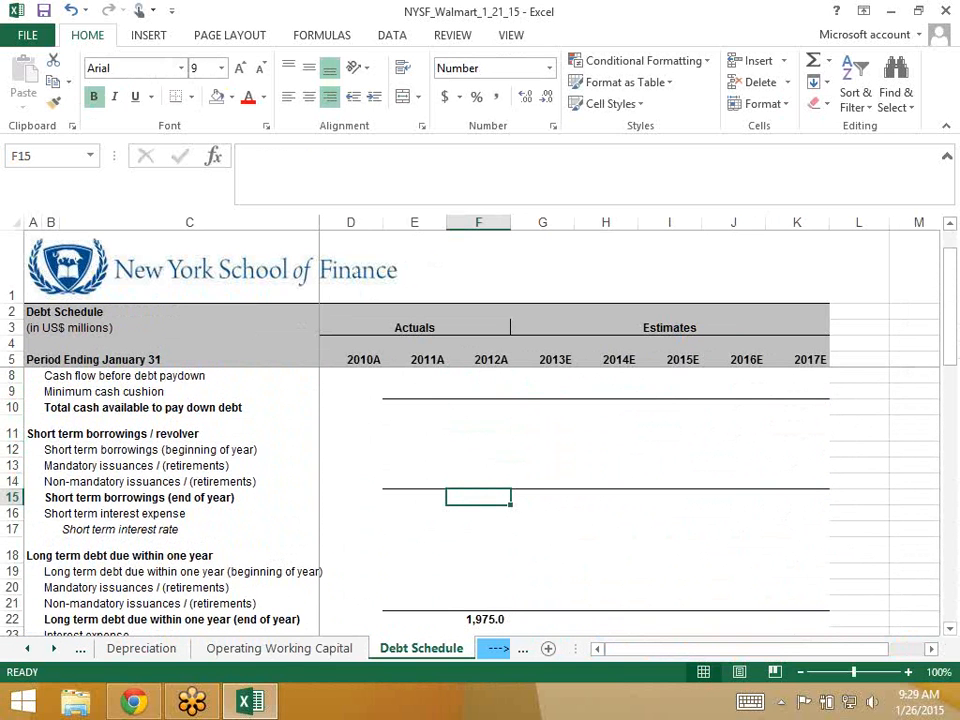
# - Enter ='Balance Sheet'!F20 in F15, showing 4,047.0 for 2012A ending short term borrowings
pyautogui.write('=')
pyautogui.hotkey('ctrl', 'pageup')
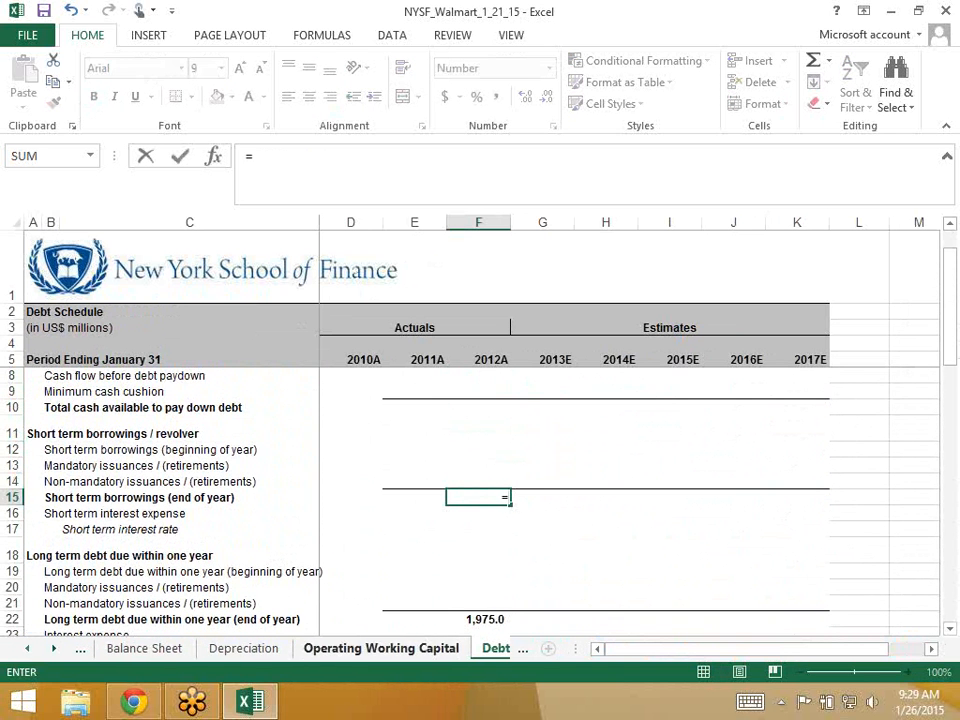
pyautogui.hotkey('ctrl', 'pageup')
pyautogui.hotkey('ctrl', 'pageup')
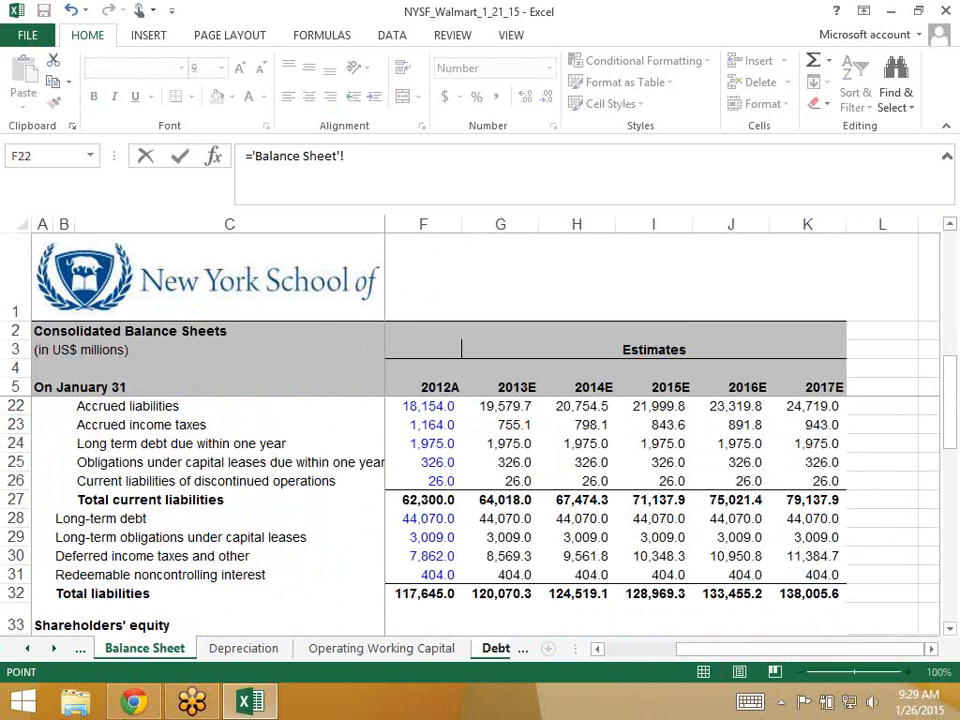
pyautogui.press('Up')
pyautogui.press('Up')
pyautogui.press('Return')
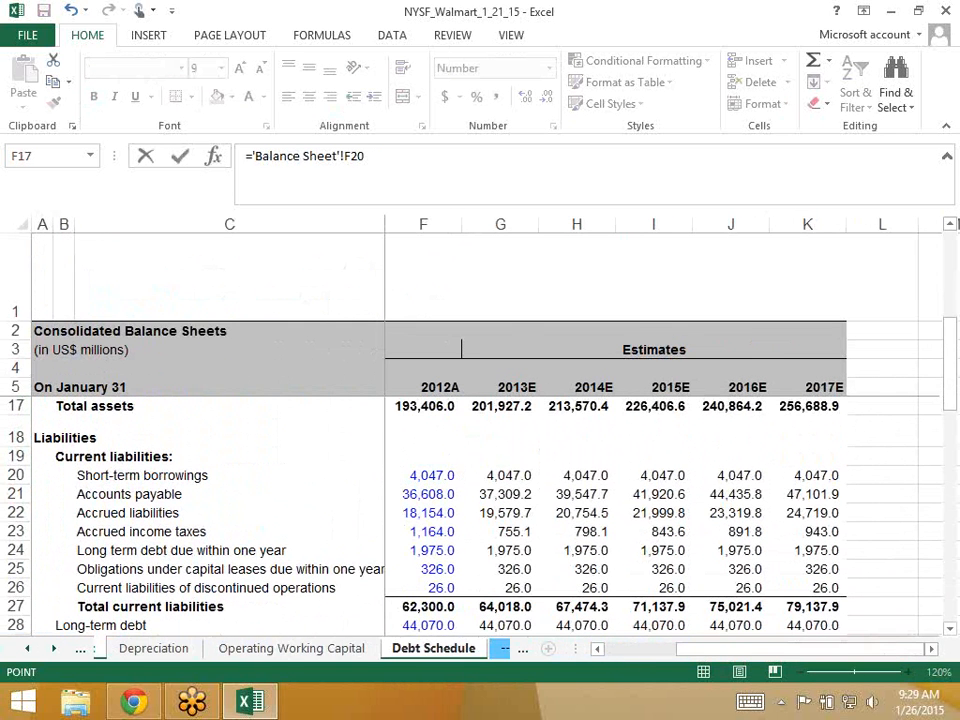
pyautogui.press('Right')
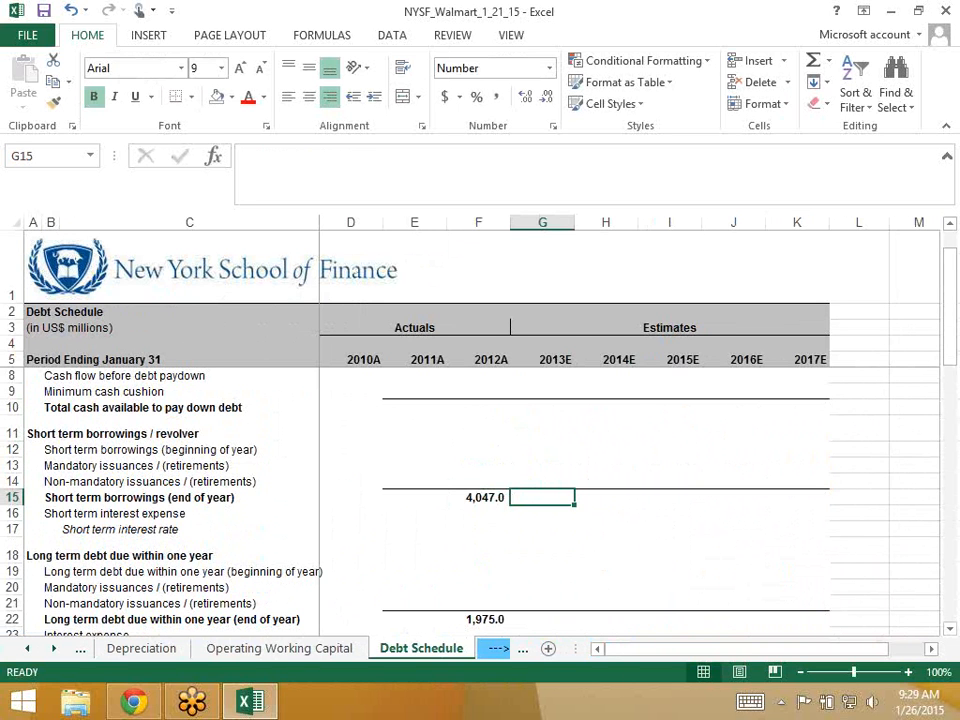
pyautogui.press('Up')
pyautogui.press('Up')
pyautogui.press('Up')
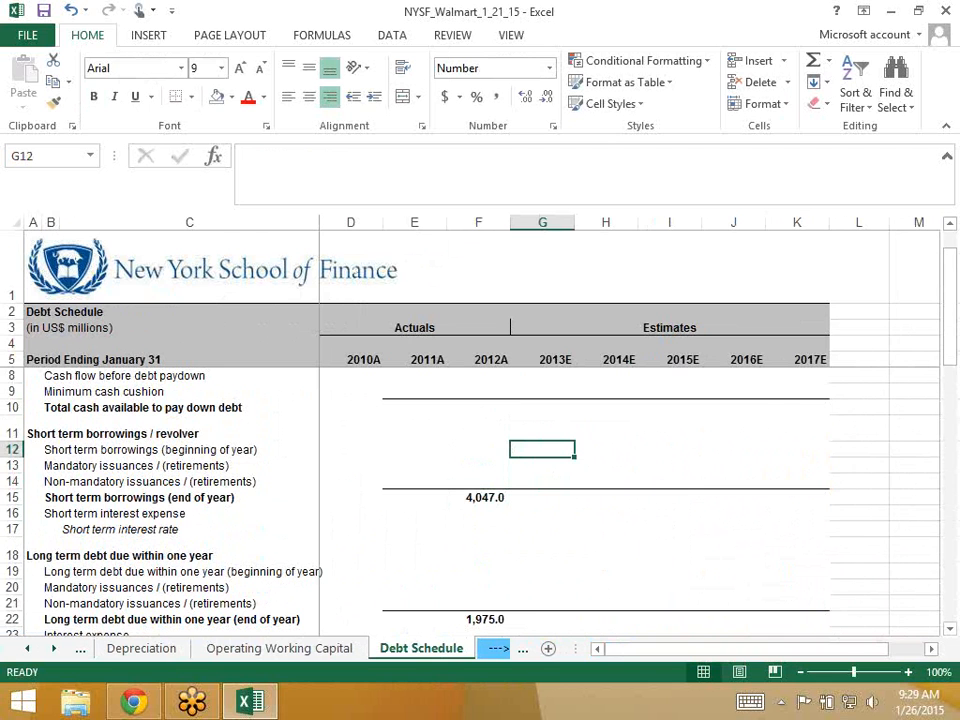
pyautogui.press('Up')
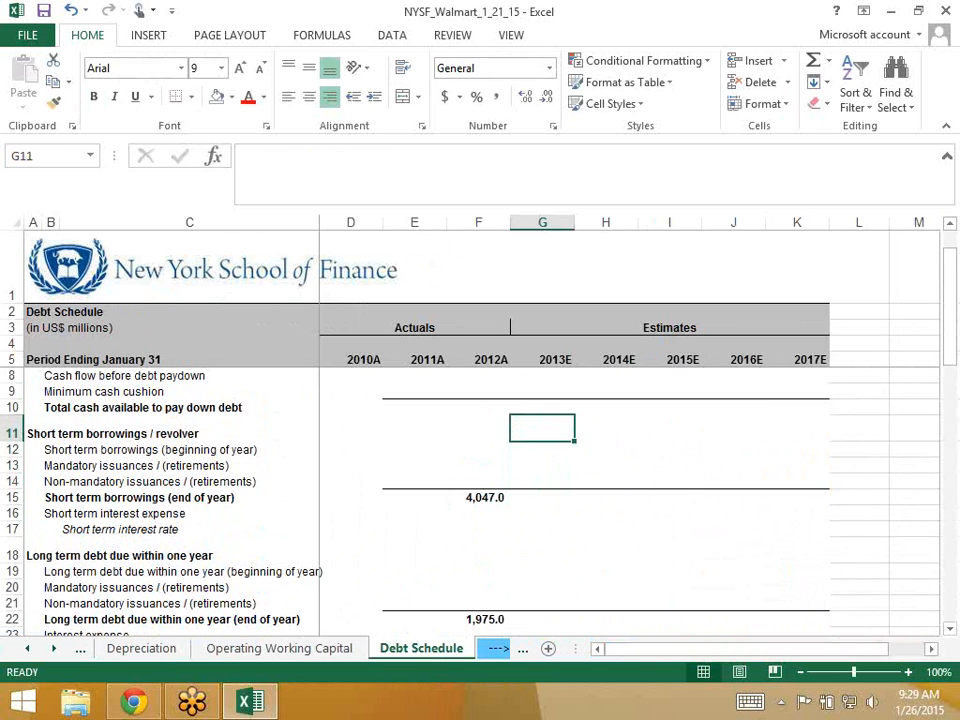
pyautogui.hotkey('shift', 'space')
pyautogui.hotkey('shift', 'Down')
pyautogui.hotkey('shift', 'Down')
pyautogui.hotkey('shift', 'Down')
pyautogui.hotkey('shift', 'Down')
pyautogui.hotkey('shift', 'Down')
pyautogui.hotkey('shift', 'Down')
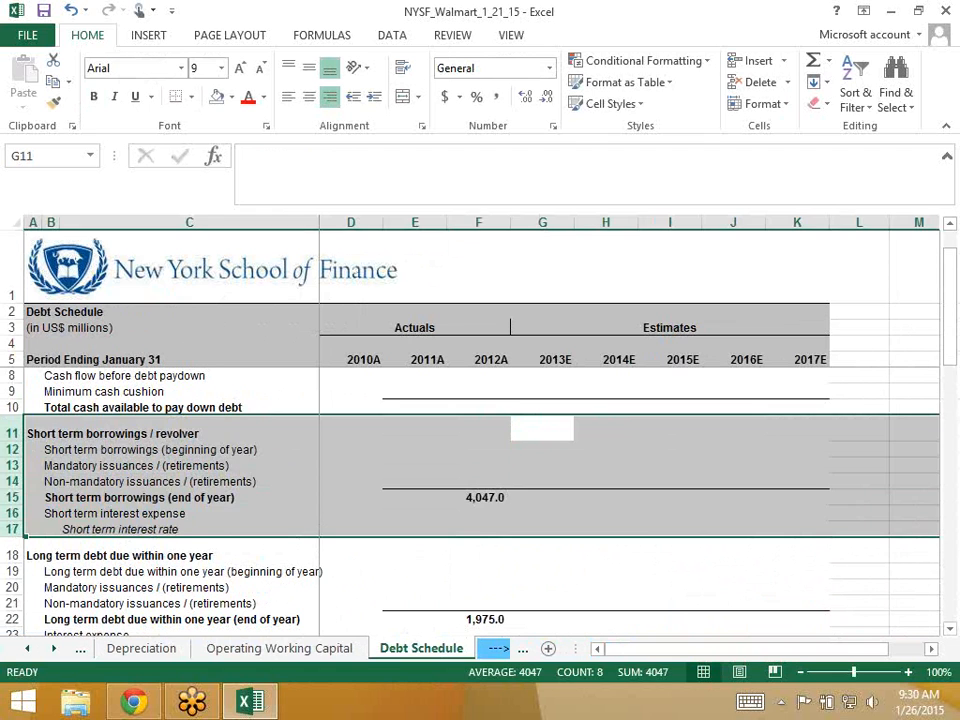
pyautogui.press('Right')
pyautogui.press('Left')
pyautogui.press('Down')
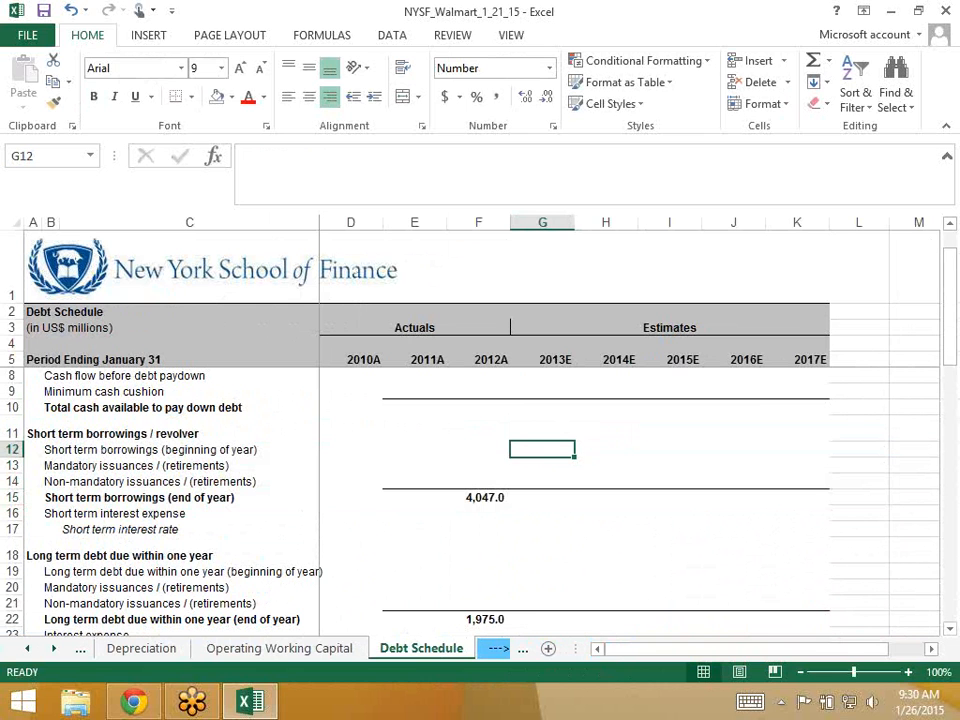
# - Enter =F15 in G12 so 2013E beginning borrowings show 4,047.0
pyautogui.write('=')
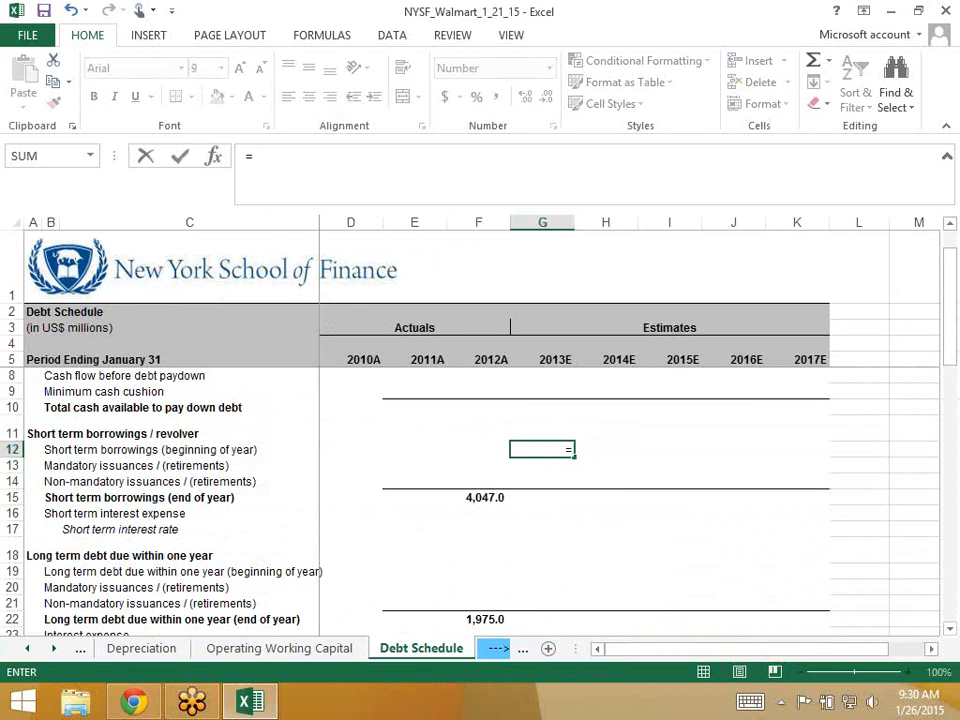
pyautogui.press('Left')
pyautogui.press('Down')
pyautogui.press('Down')
pyautogui.press('Down')
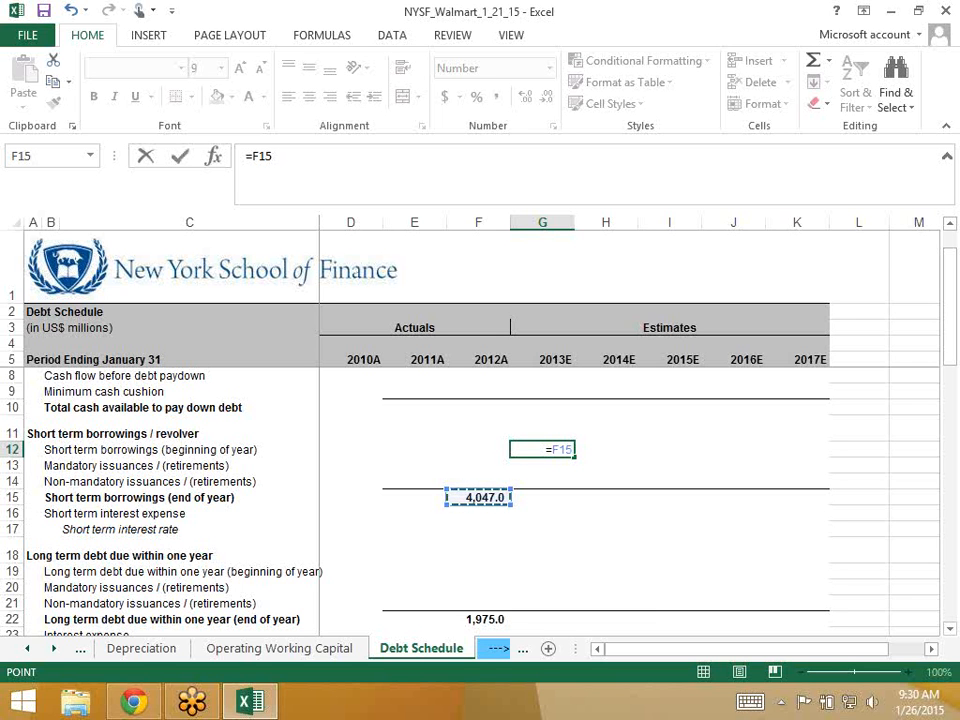
pyautogui.hotkey('ctrl', 'Return')
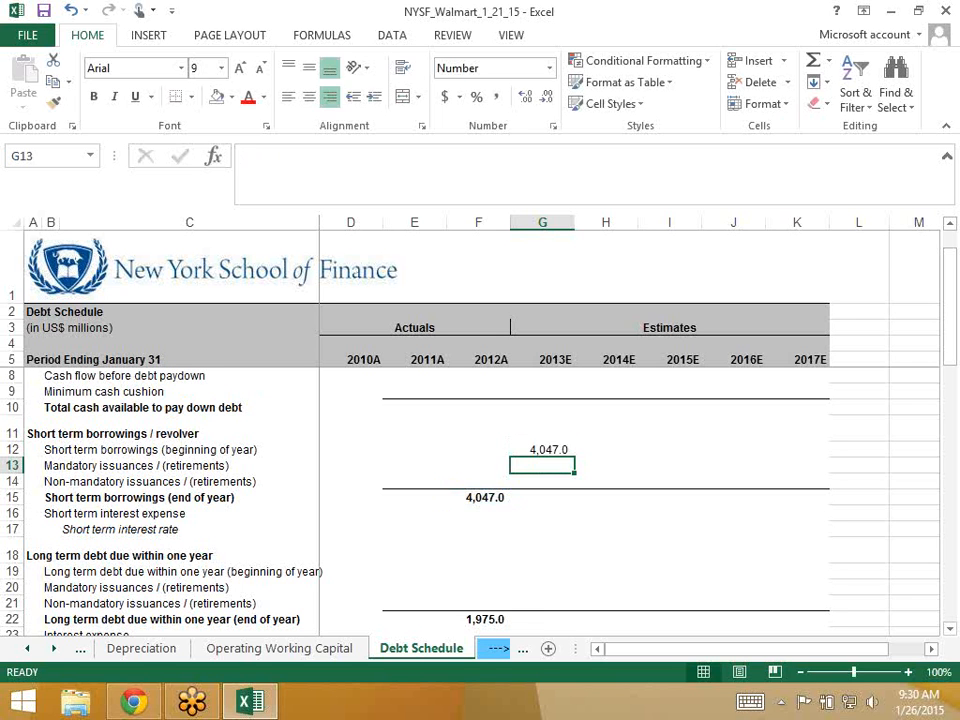
pyautogui.press('Up')
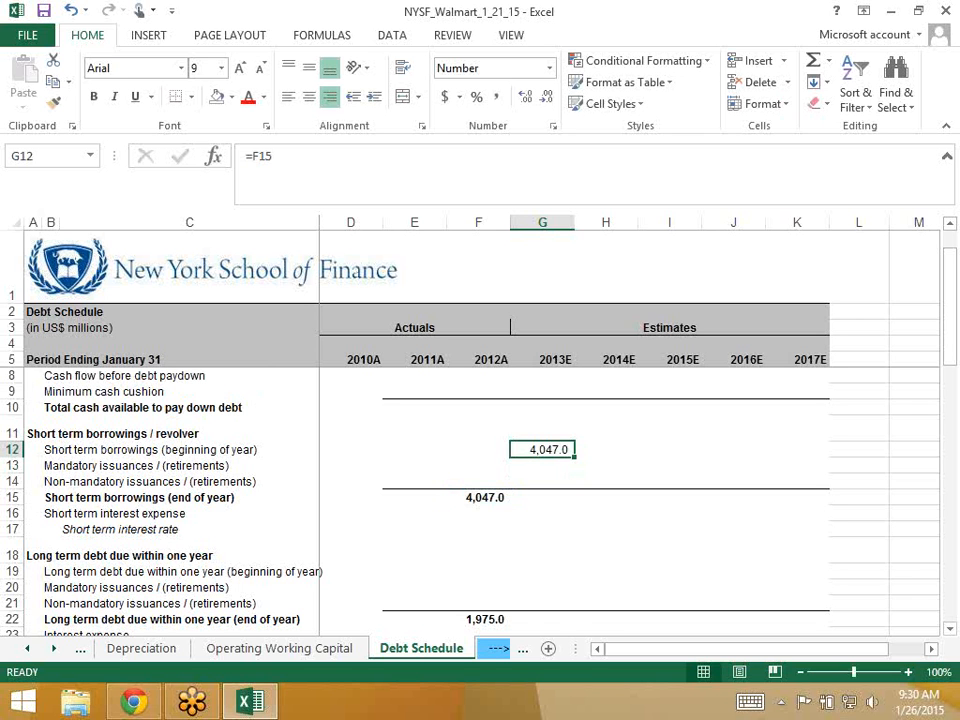
# - Select the two 2013E issuance rows, 13 and 14
pyautogui.press('Down')
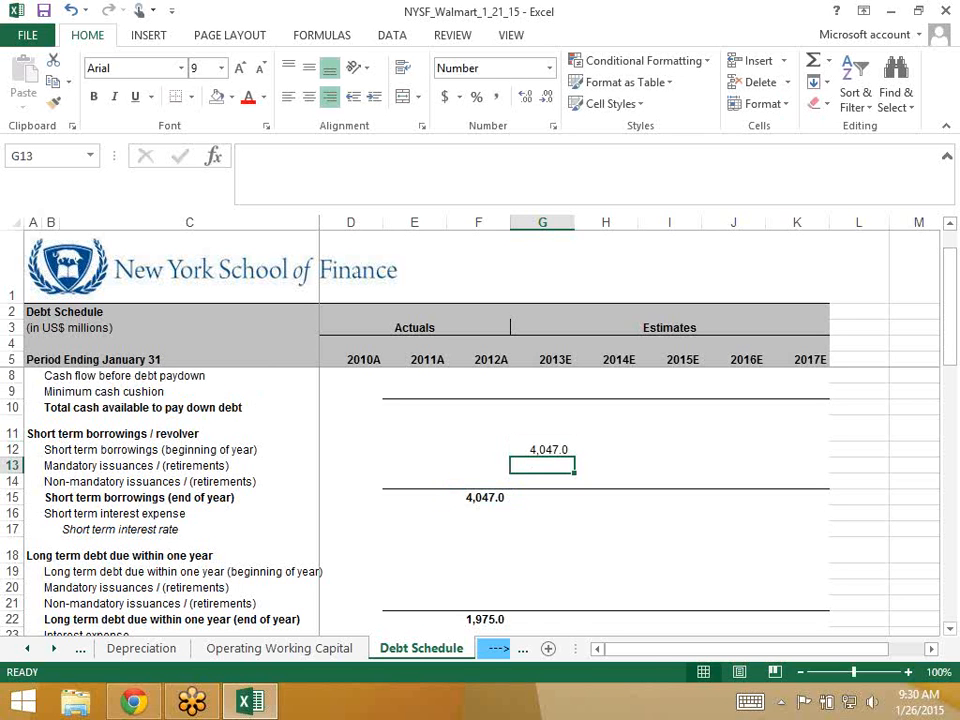
pyautogui.hotkey('shift', 'space')
pyautogui.hotkey('shift', 'Down')
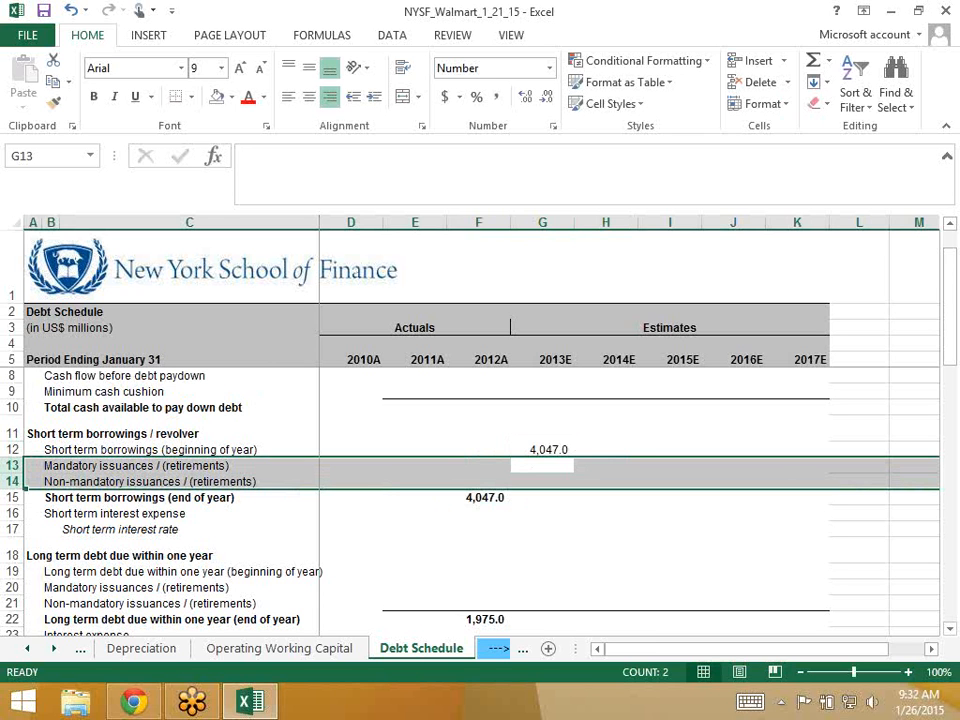
pyautogui.press('Right')
pyautogui.press('Left')
pyautogui.press('Down')
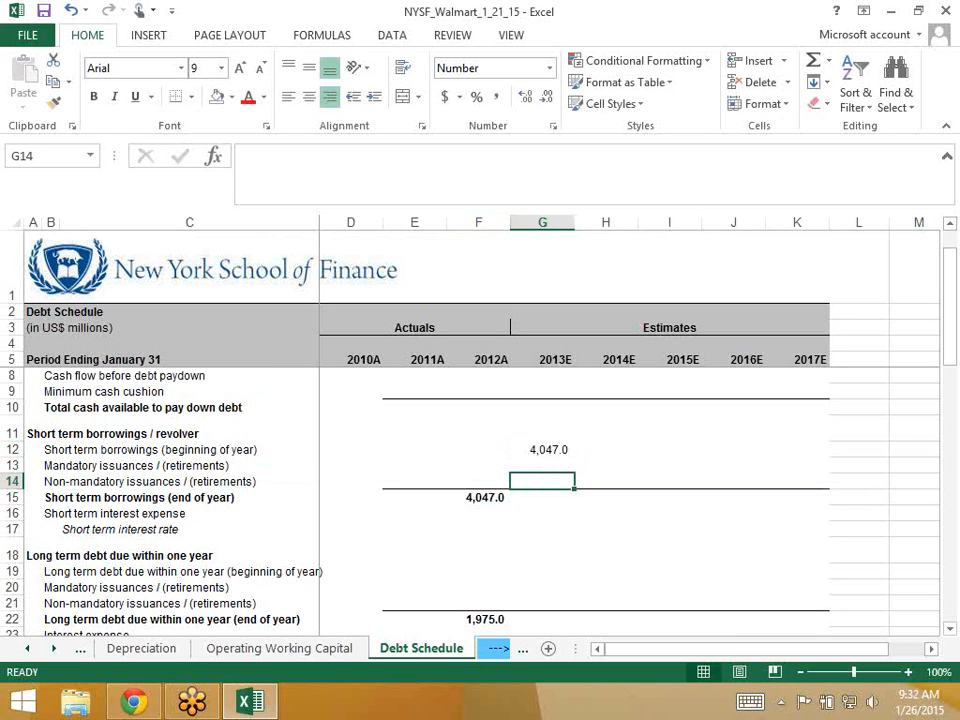
pyautogui.press('Up')
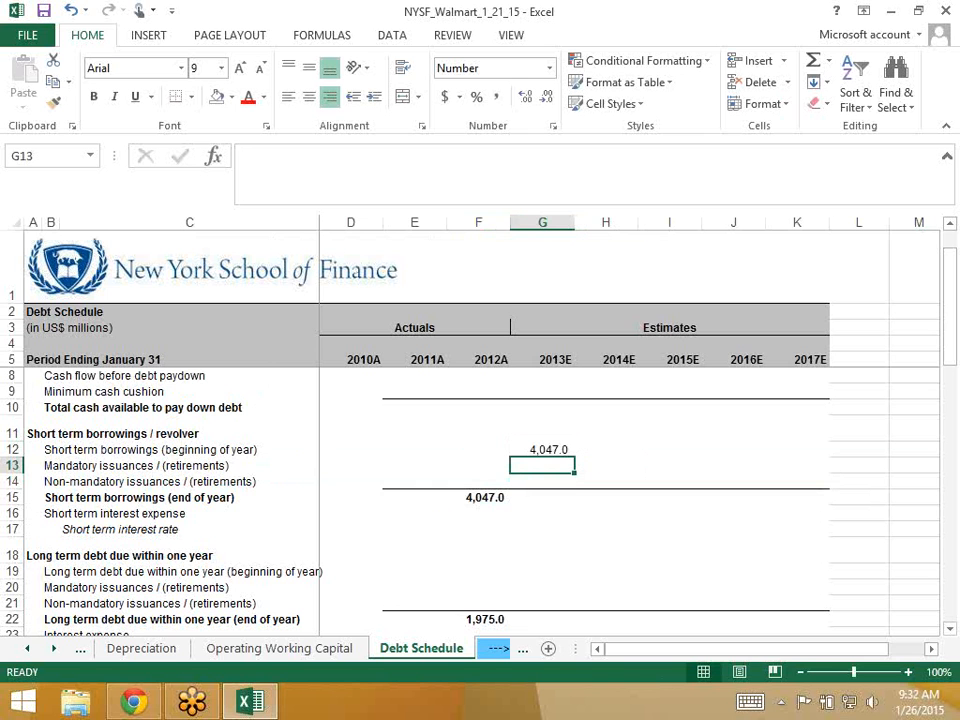
pyautogui.press('Down')
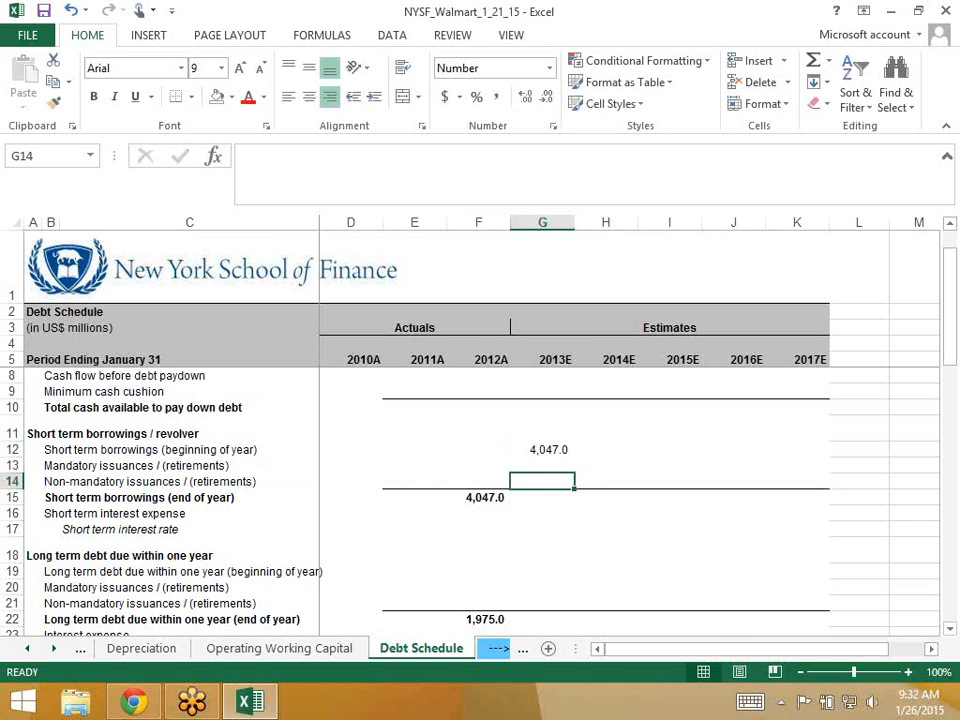
pyautogui.press('Up')
# - Enter 0 for both the 2013E mandatory and non-mandatory revolver issuances
pyautogui.write('0')
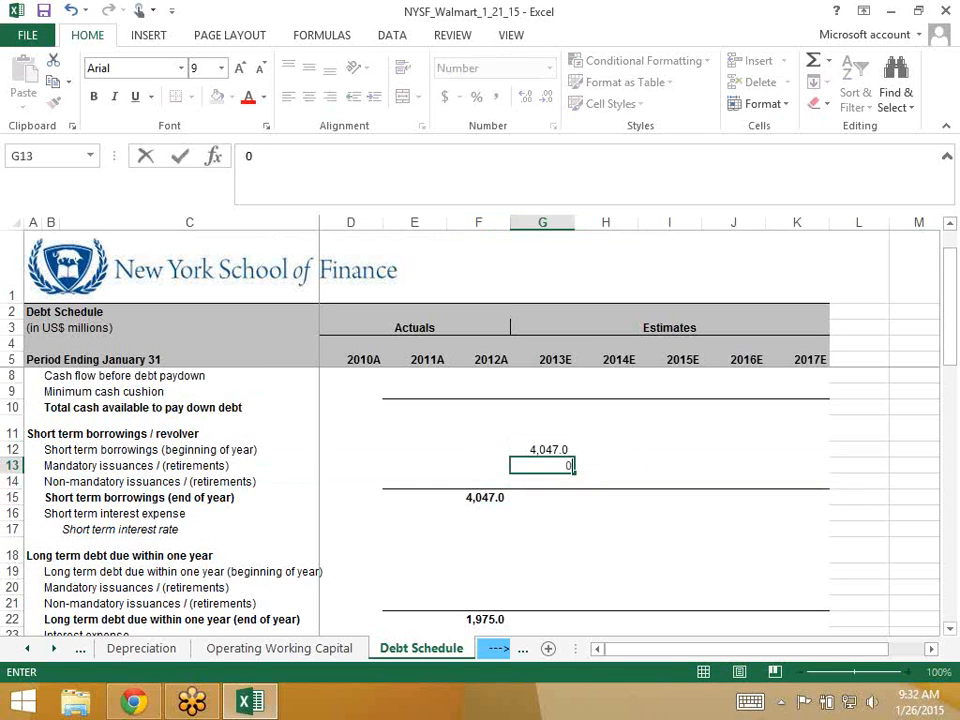
pyautogui.press('Return')
pyautogui.write('0')
pyautogui.press('Return')
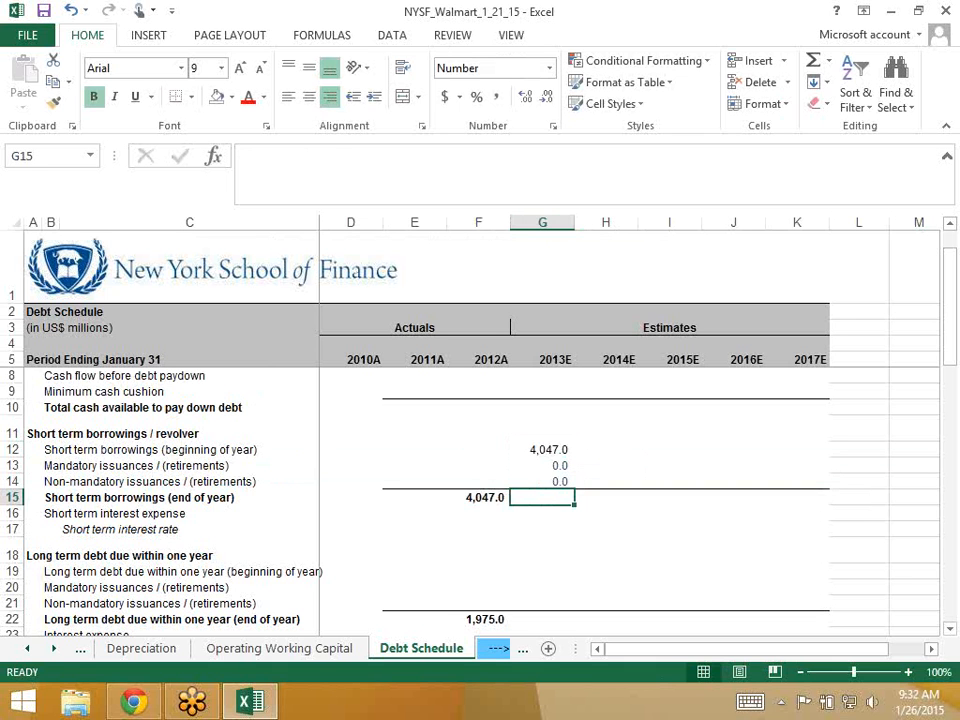
# - AutoSum G12:G14 in G15 so 2013E ending short-term borrowings total 4,047.0
pyautogui.hotkey('alt', '=')
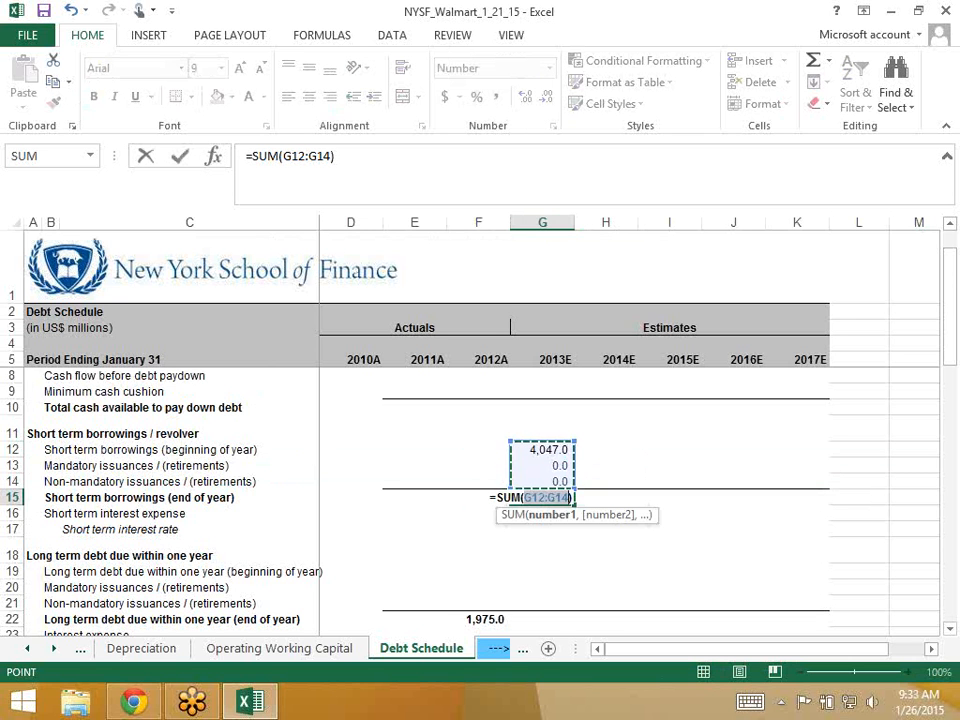
pyautogui.hotkey('ctrl', 'Return')
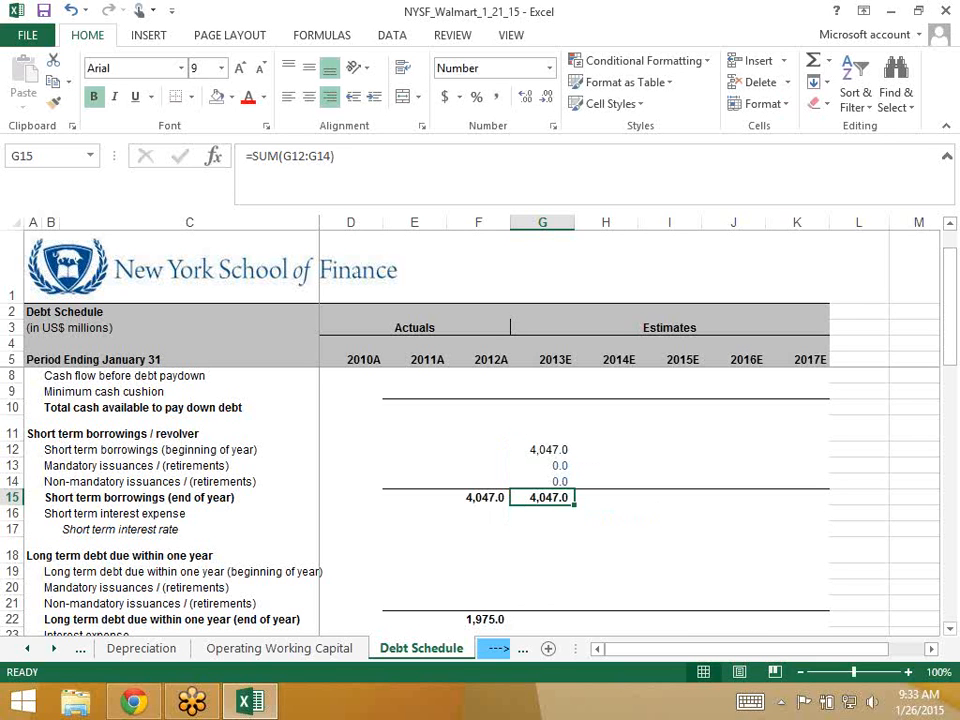
pyautogui.press('Down')
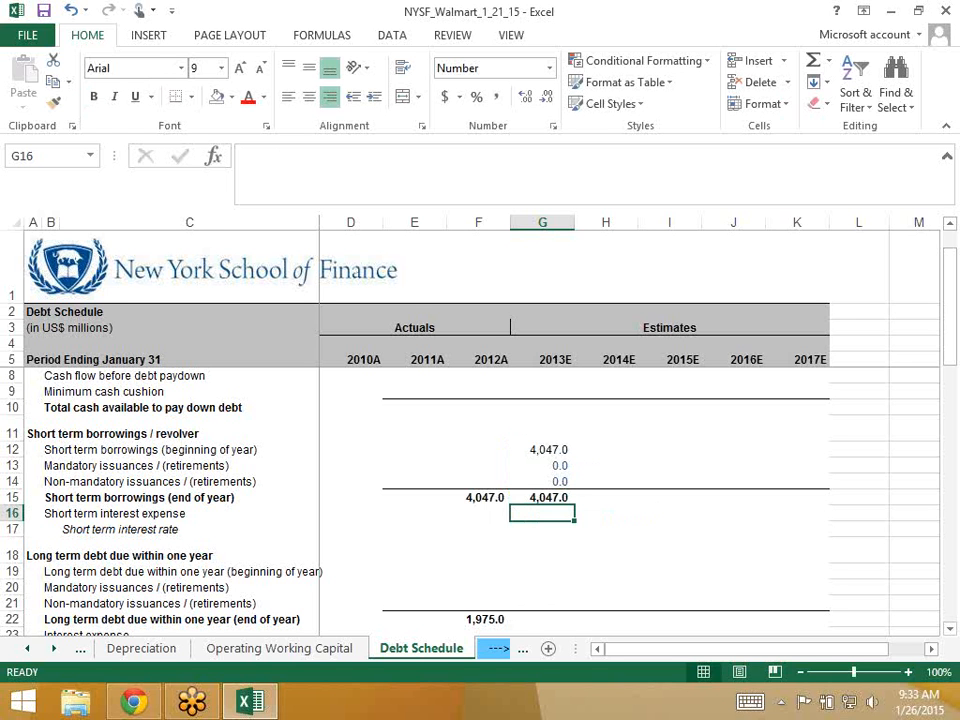
pyautogui.press('Up')
pyautogui.press('Up')
pyautogui.press('Up')
pyautogui.press('Up')
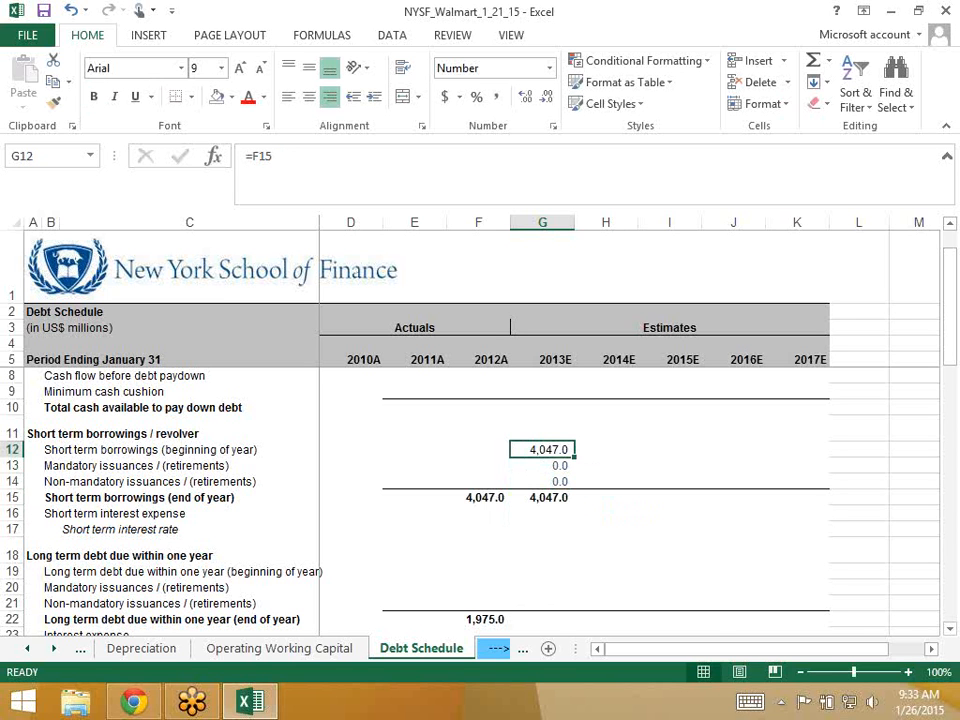
pyautogui.press('Right')
pyautogui.press('Left')
pyautogui.press('Down')
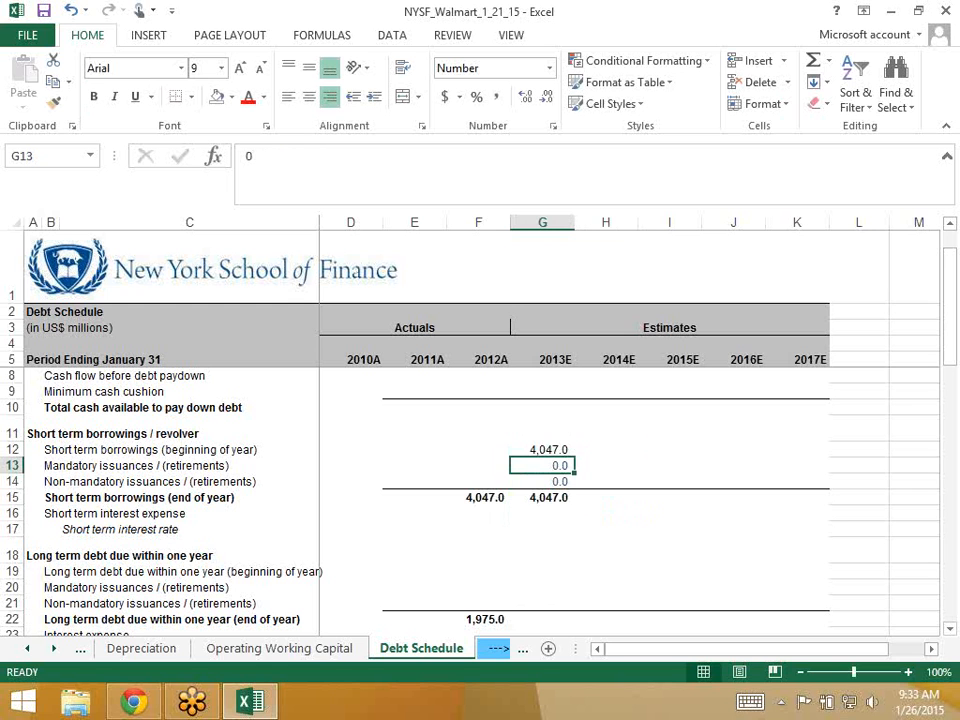
pyautogui.press('Down')
pyautogui.press('Down')
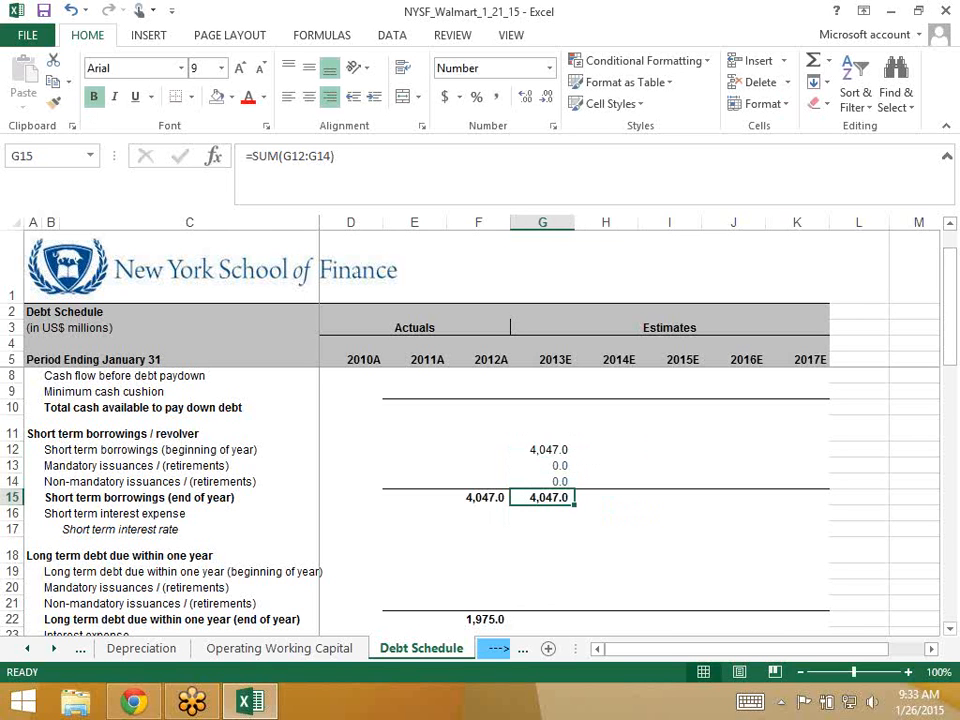
pyautogui.press('Down')
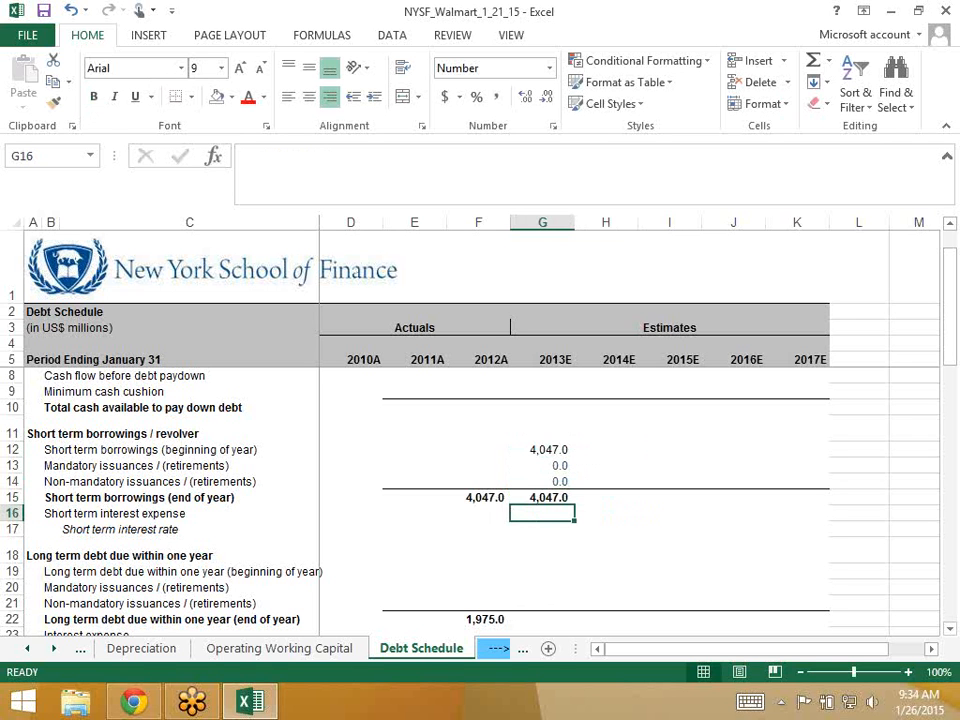
pyautogui.press('Down')
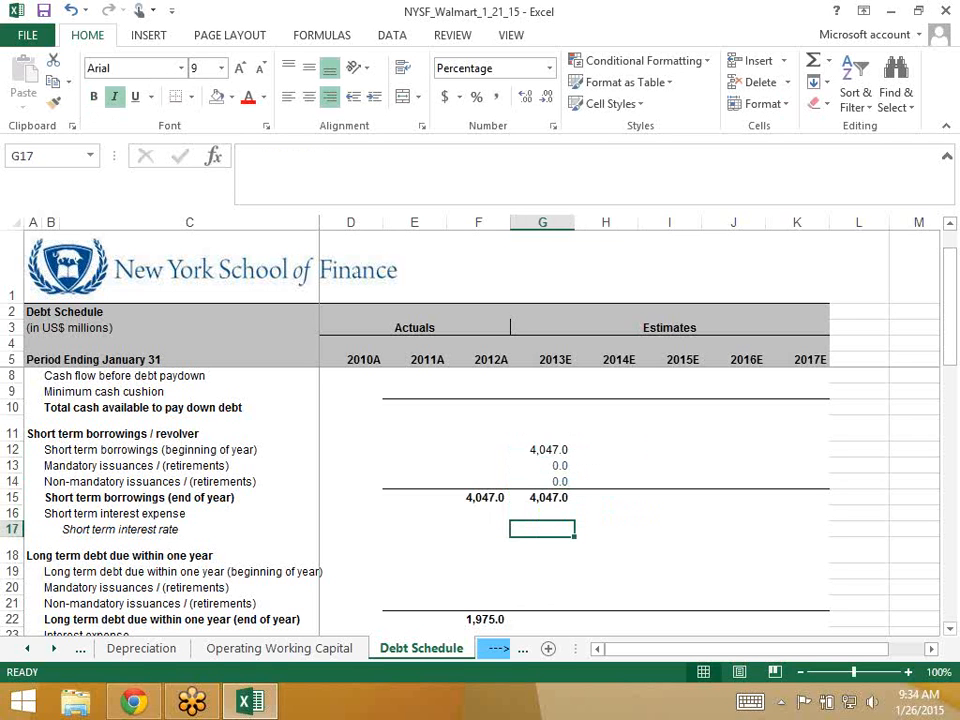
# - Enter 5% in G17 as the 2013E short-term interest rate
pyautogui.write('5')
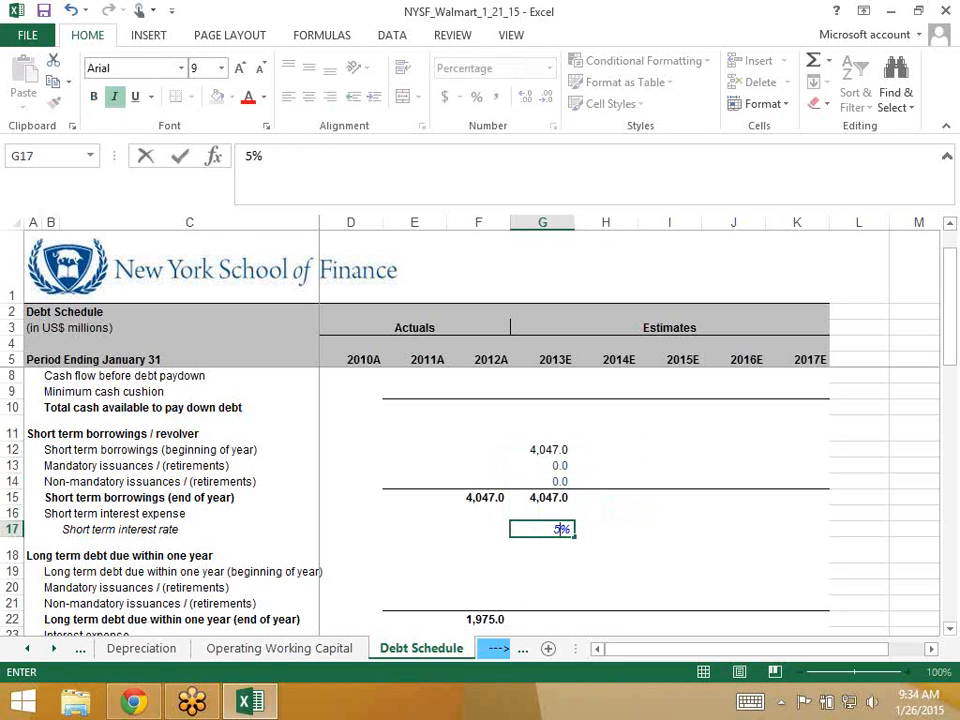
pyautogui.press('Up')
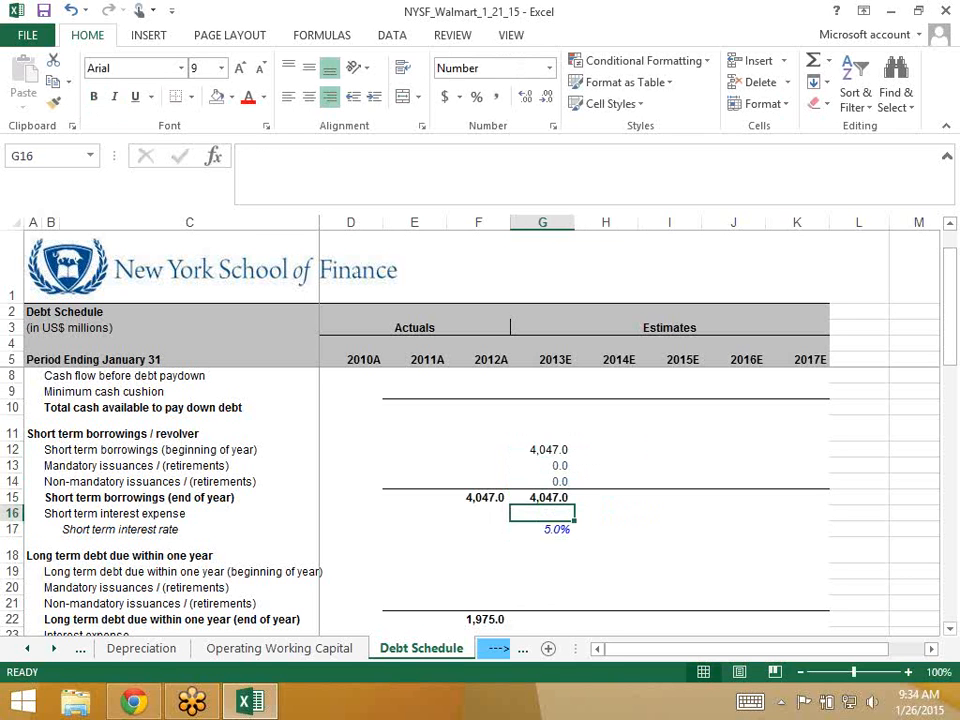
pyautogui.press('Down')
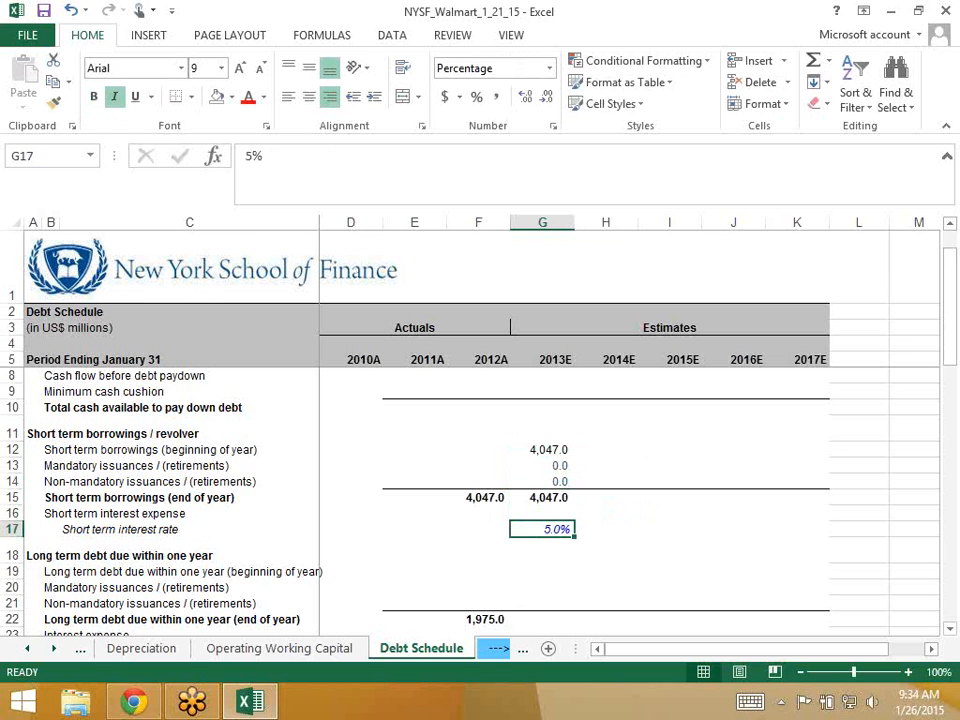
pyautogui.press('Up')
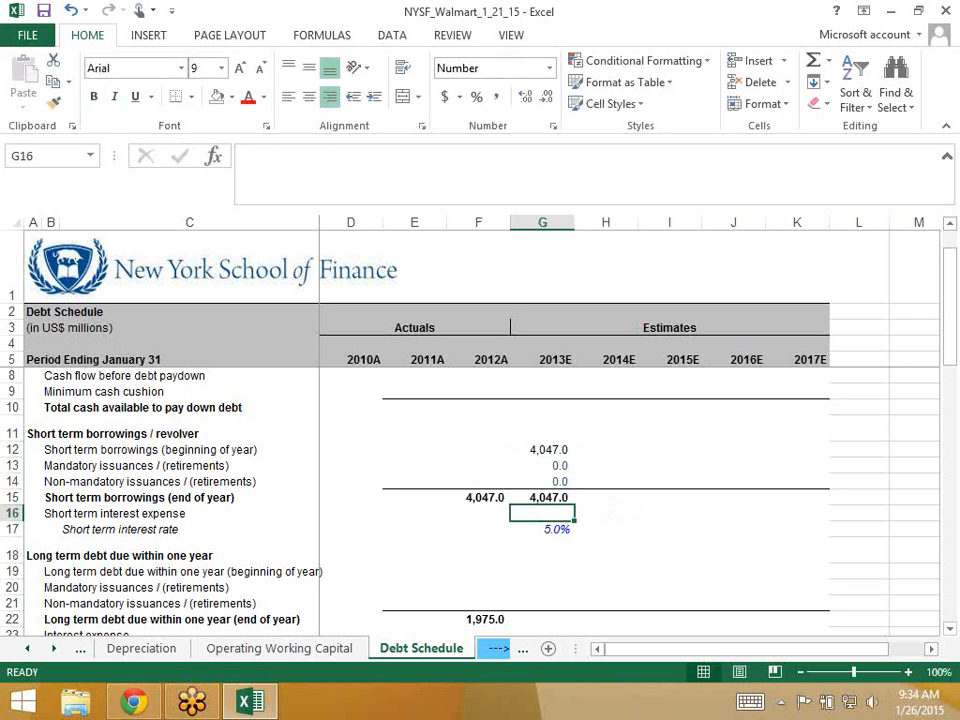
pyautogui.press('Up')
pyautogui.press('Up')
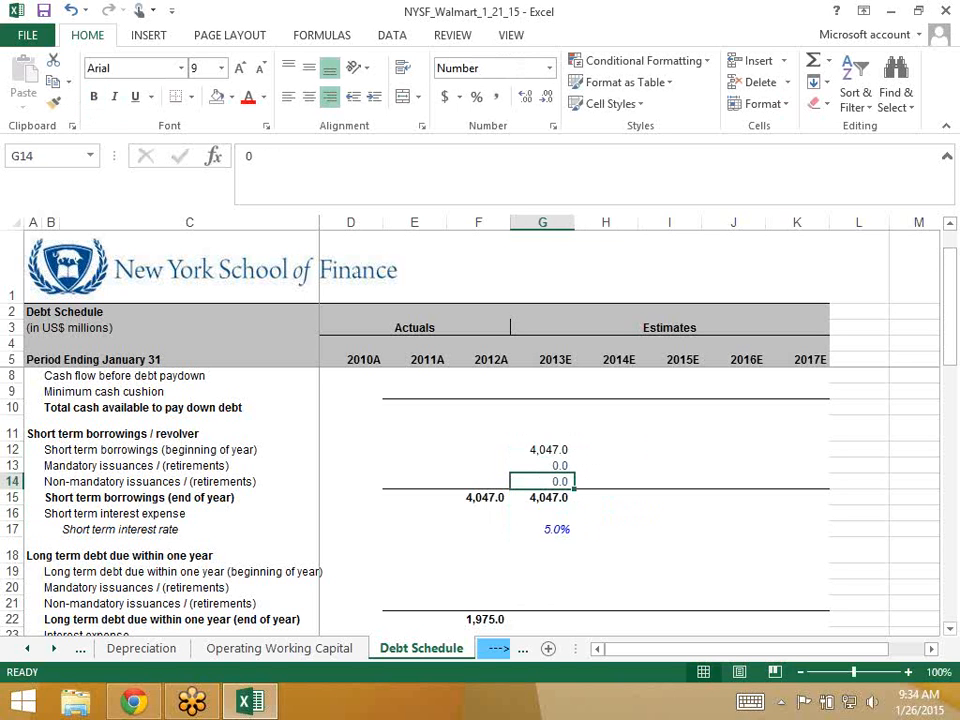
# - Enter -4000 in G14 as a 2013E retirement, leaving G15 at 47.0
pyautogui.write('-4000')
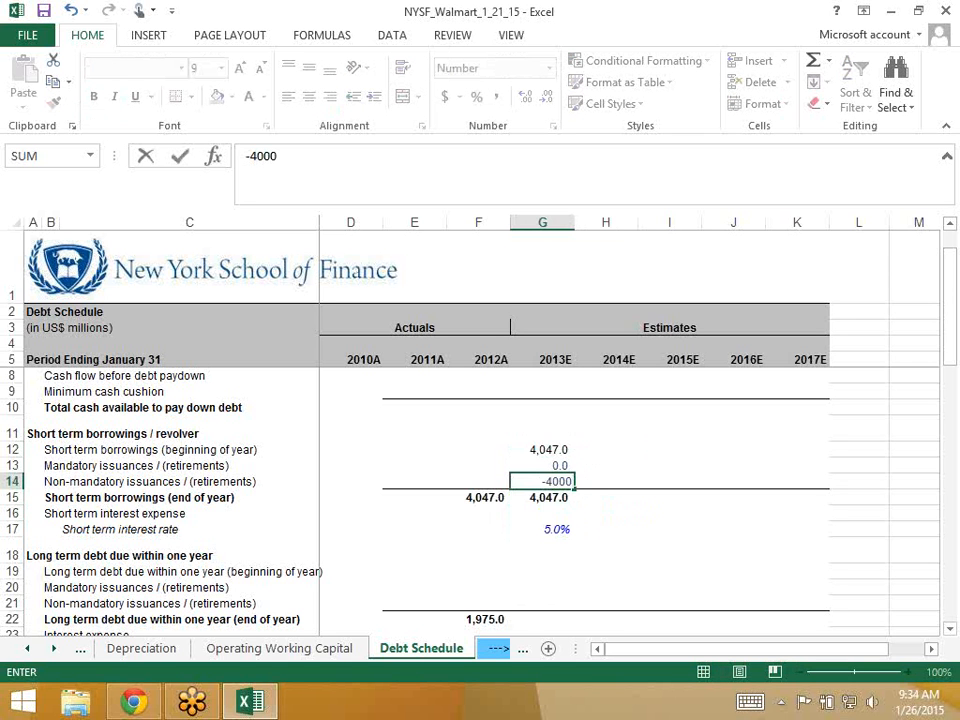
pyautogui.press('Return')
pyautogui.press('Up')
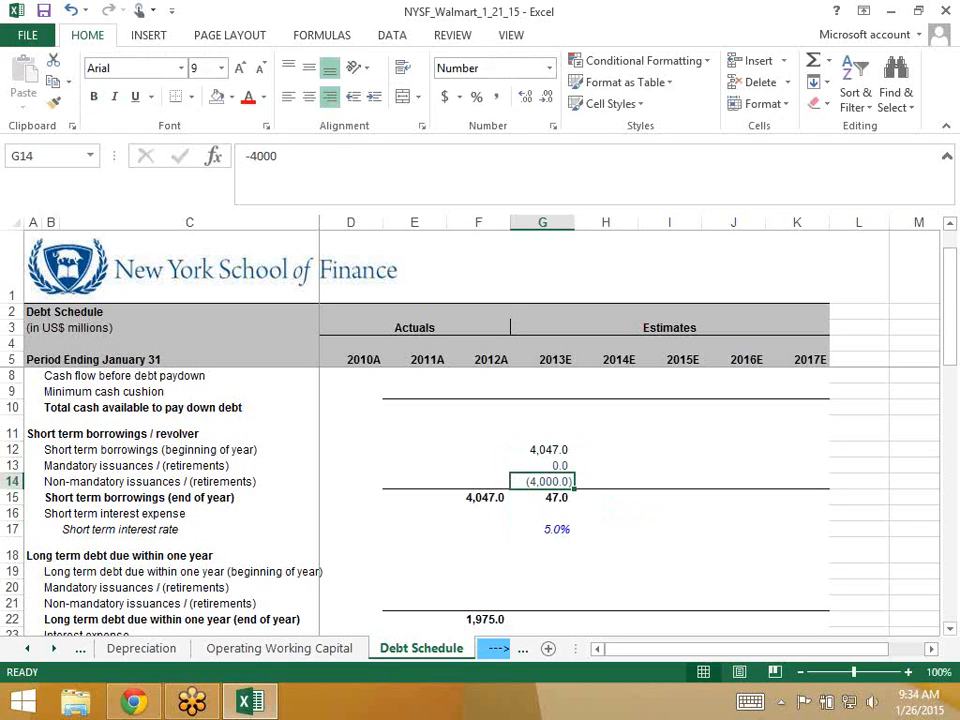
pyautogui.press('Down')
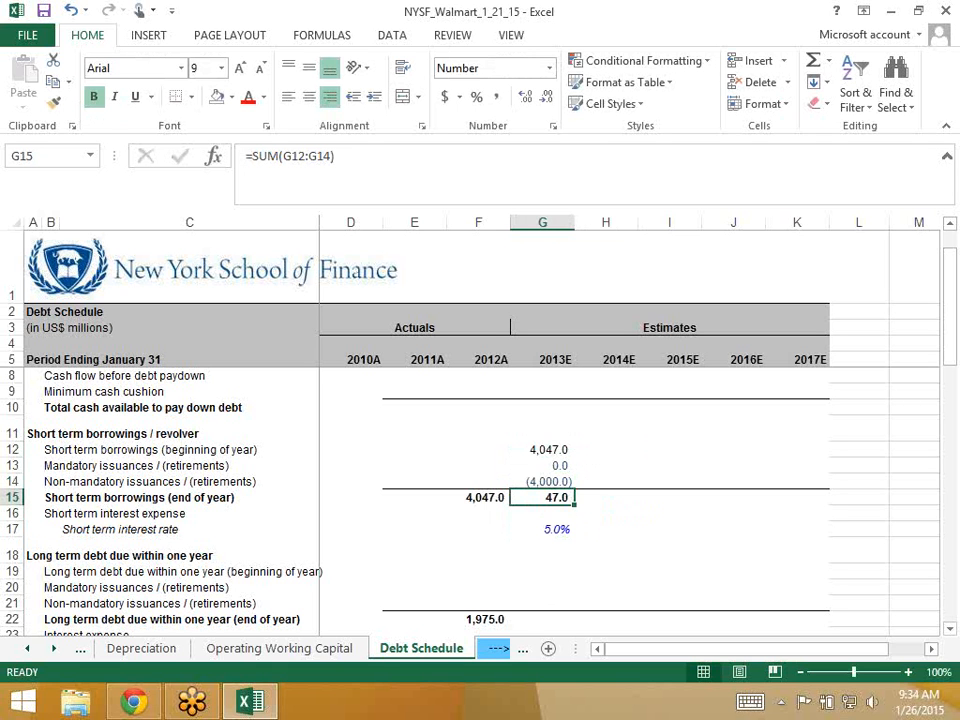
pyautogui.press('Down')
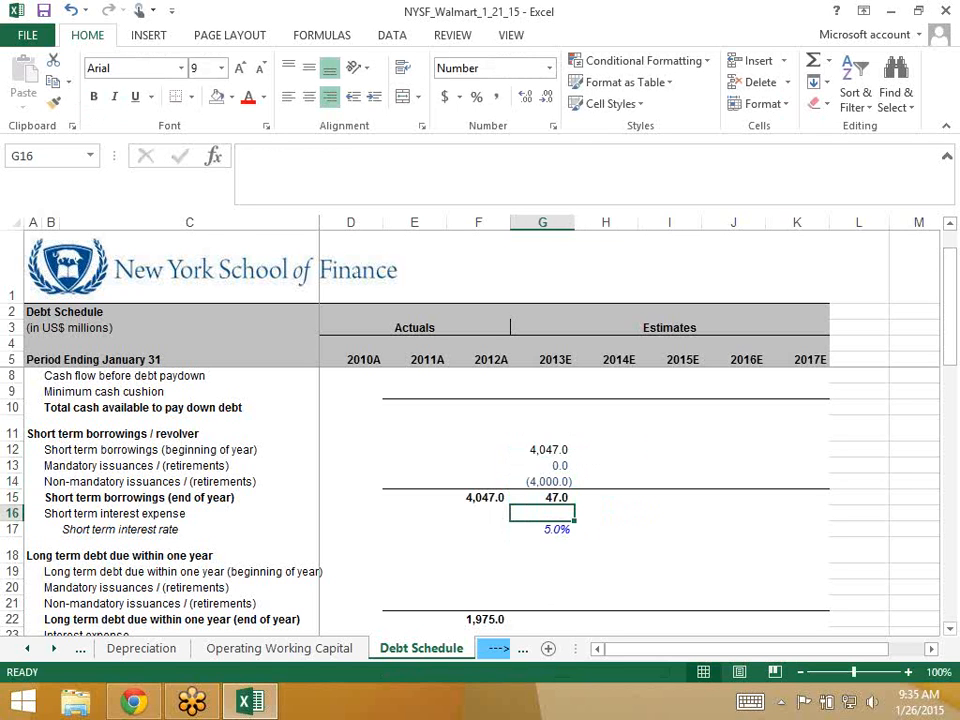
pyautogui.press('Up')
pyautogui.press('Up')
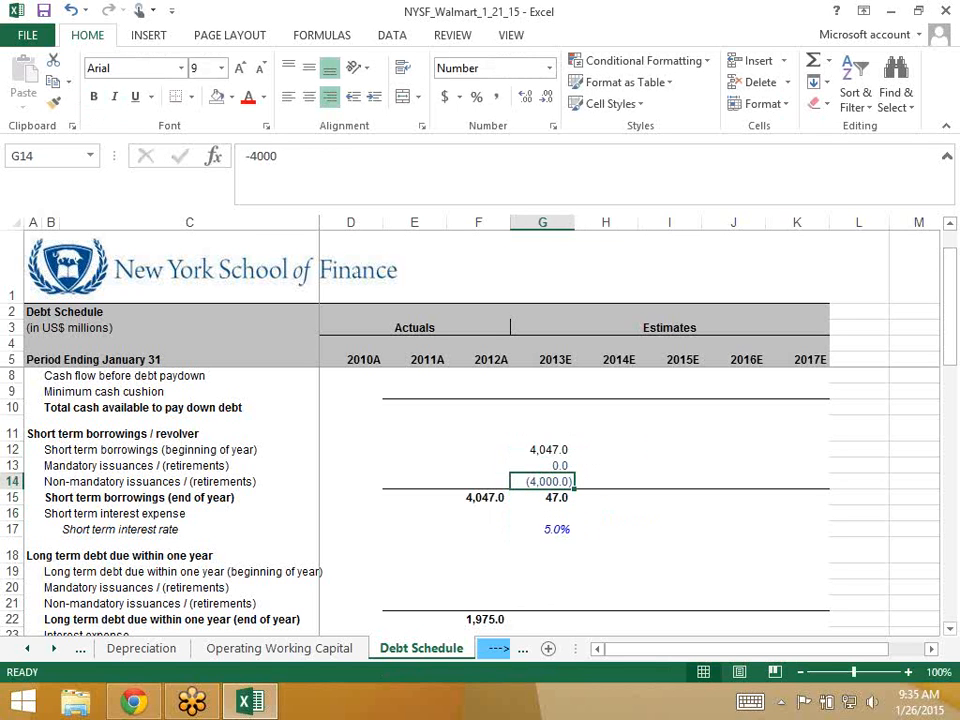
# - Reset G14 to 0 and enter =AVERAGE(G15,F15)*G17 as 2013E interest expense in G16
pyautogui.write('0')
pyautogui.press('Down')
pyautogui.press('Down')
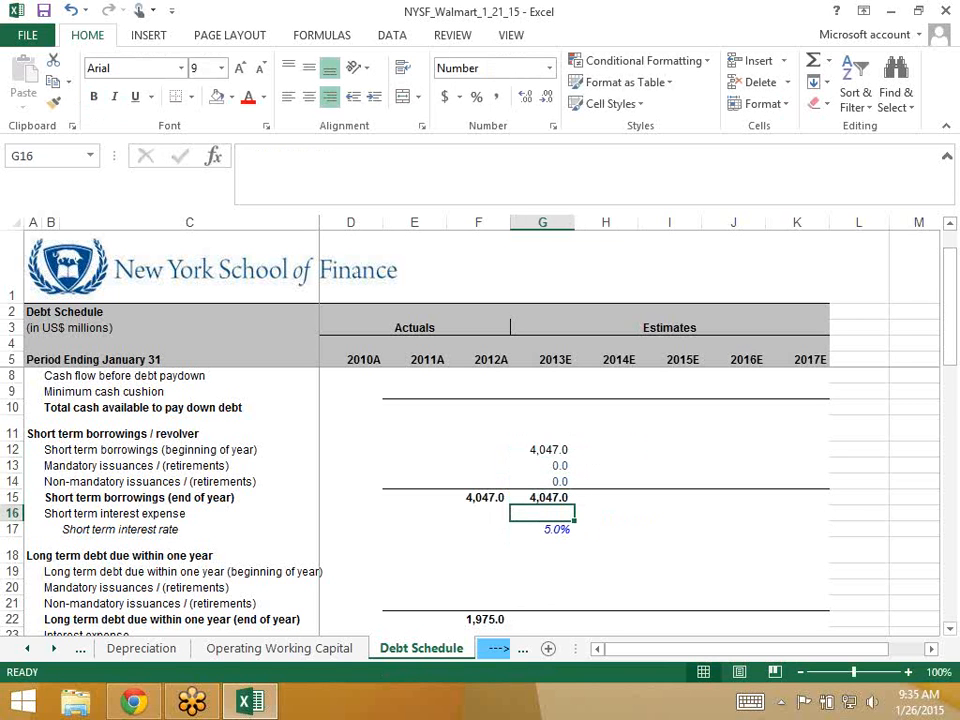
pyautogui.write('=average')
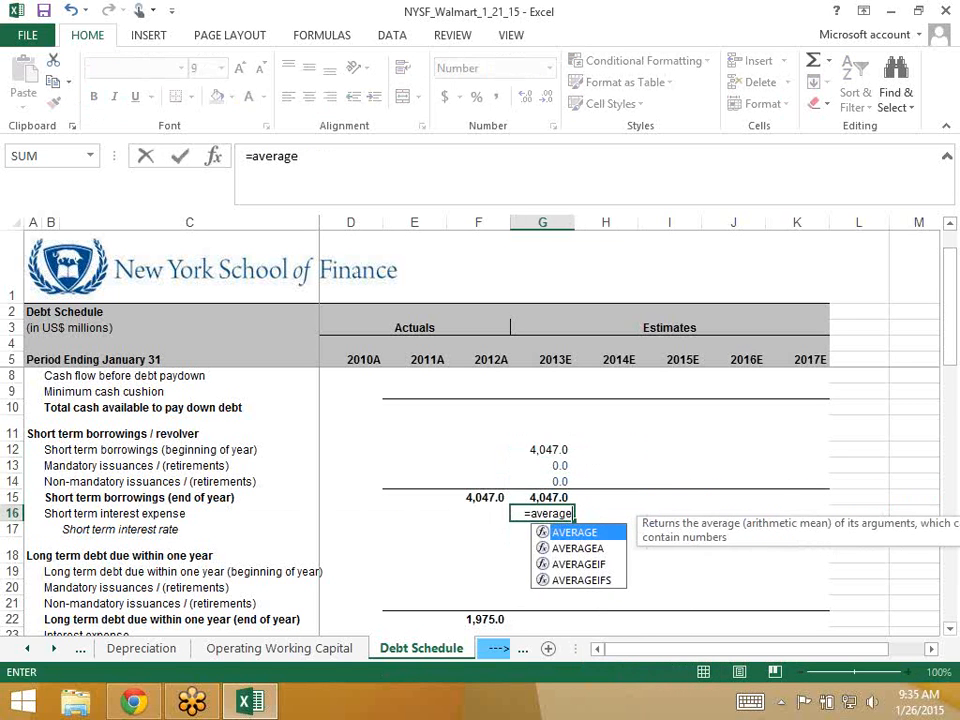
pyautogui.write('(')
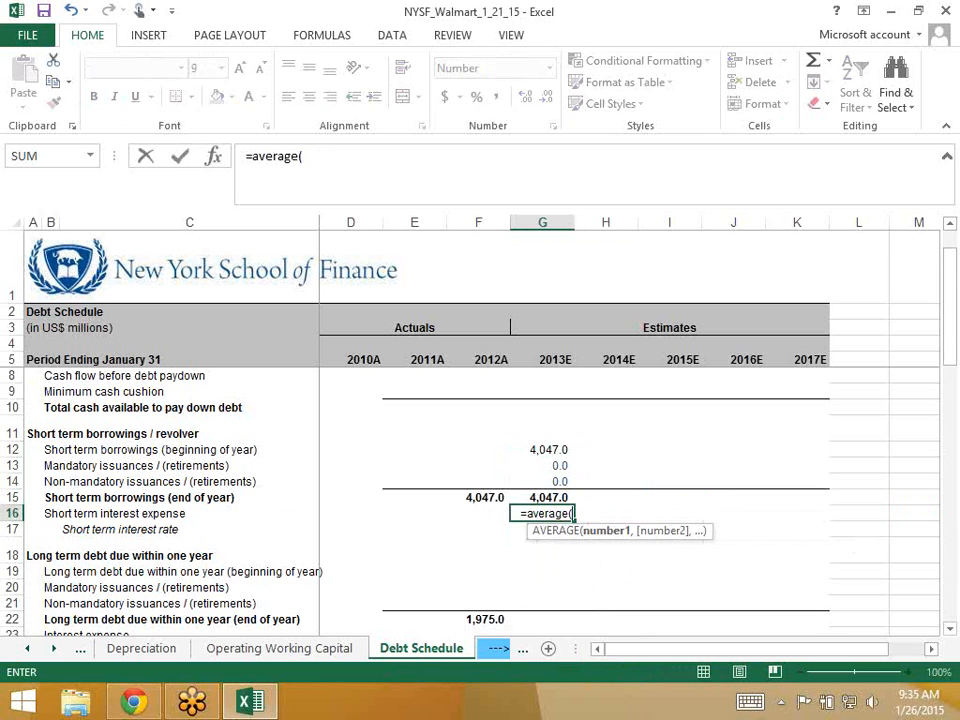
pyautogui.press('Up')
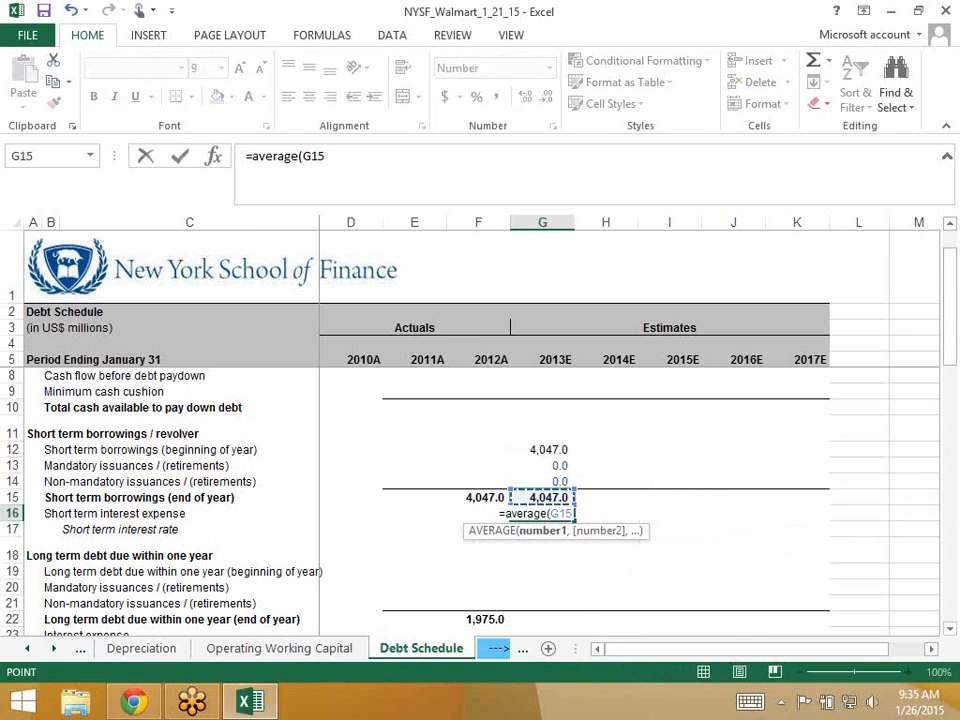
pyautogui.write(',')
pyautogui.press('Left')
pyautogui.press('Up')
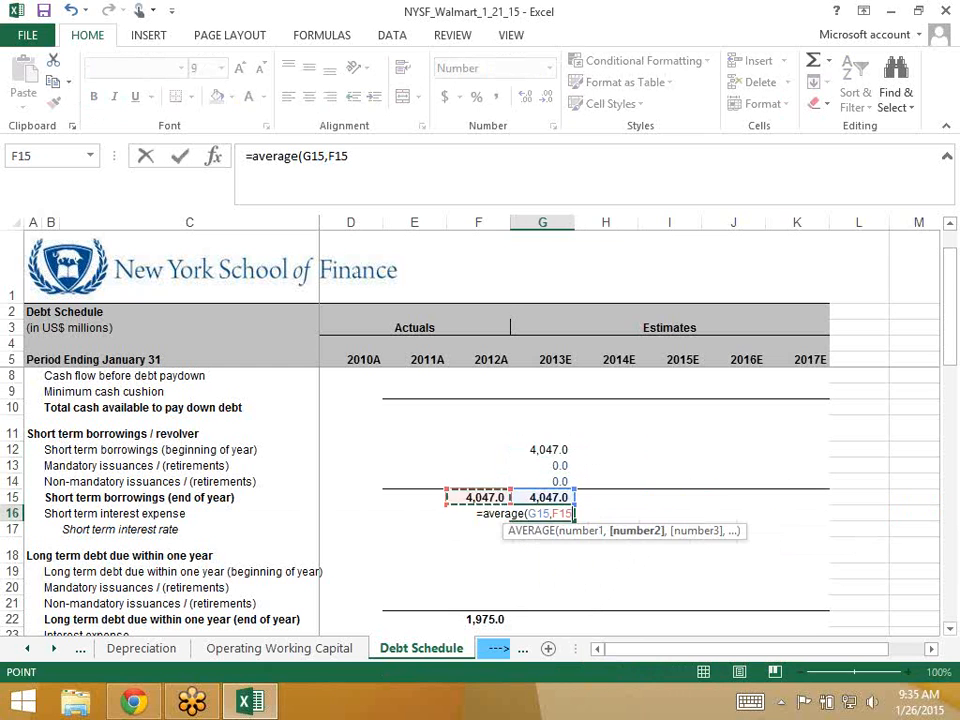
pyautogui.write(')*')
pyautogui.press('Down')
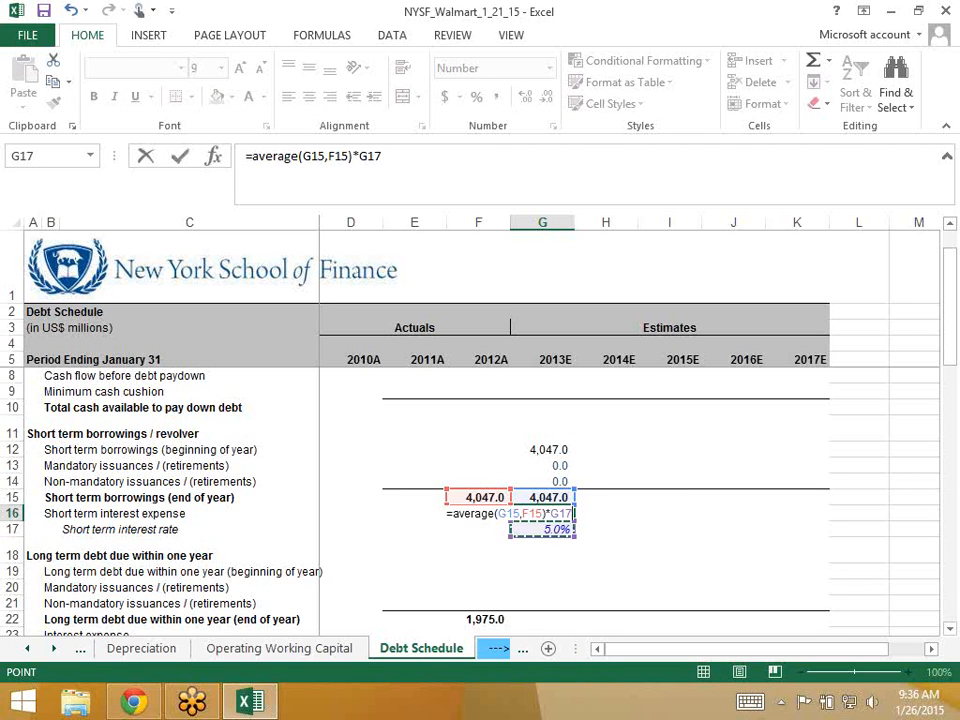
pyautogui.hotkey('ctrl', 'Return')
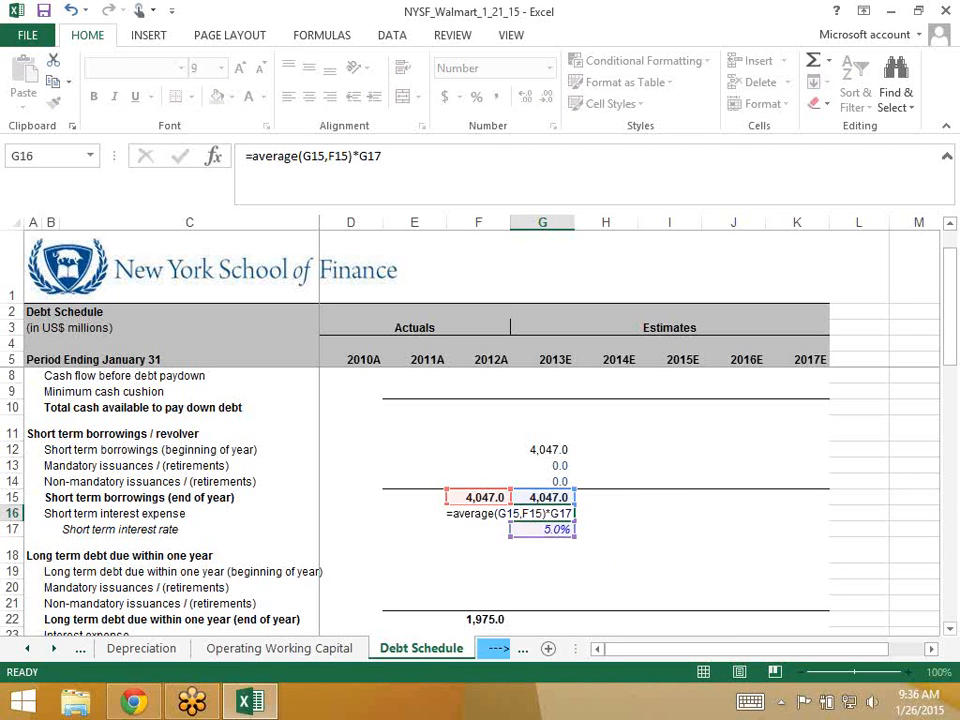
# - Fill revolver rows 12–17 from 2013E across to 2017E, giving 202.4 yearly interest
pyautogui.press('Down')
pyautogui.hotkey('shift', 'Up')
pyautogui.hotkey('shift', 'Up')
pyautogui.hotkey('shift', 'Up')
pyautogui.hotkey('shift', 'Up')
pyautogui.hotkey('shift', 'Up')
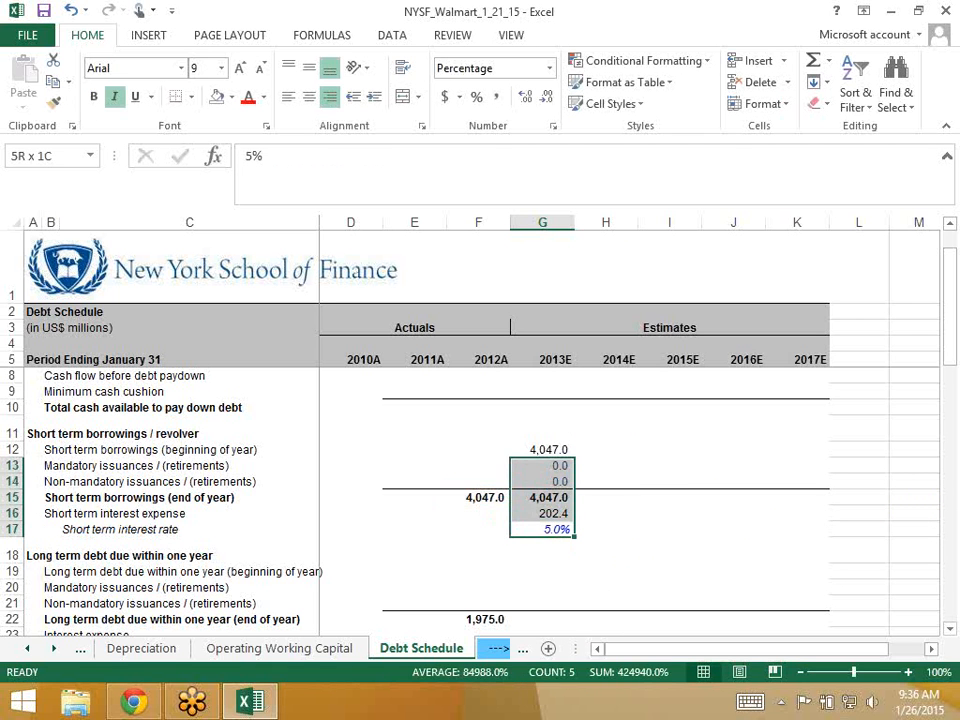
pyautogui.hotkey('shift', 'Right')
pyautogui.hotkey('shift', 'Right')
pyautogui.hotkey('shift', 'Right')
pyautogui.hotkey('shift', 'Right')
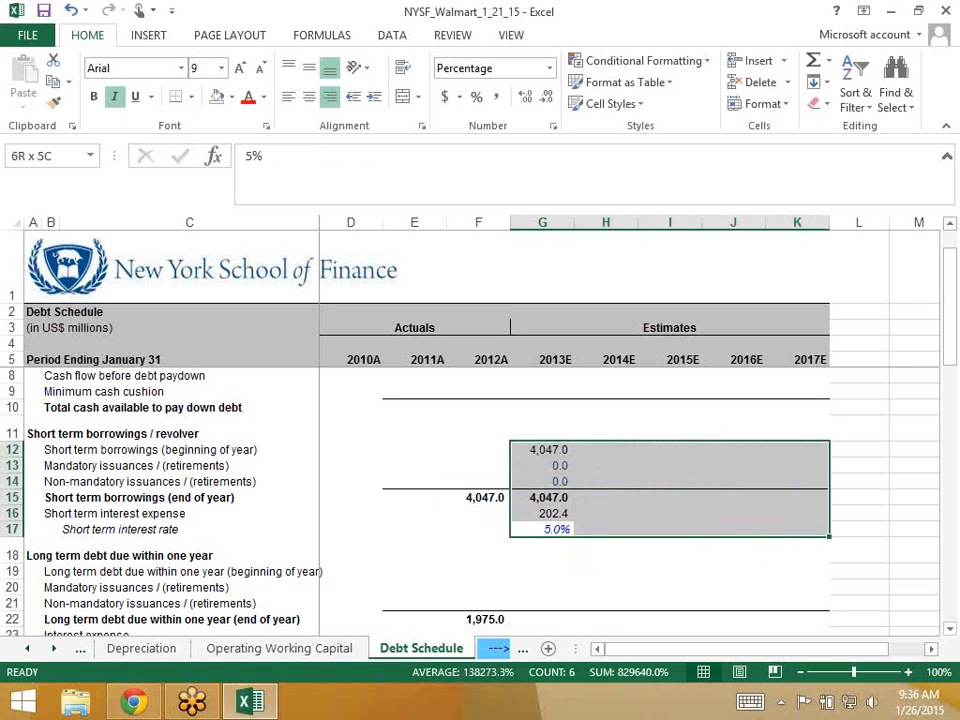
pyautogui.hotkey('ctrl', 'r')
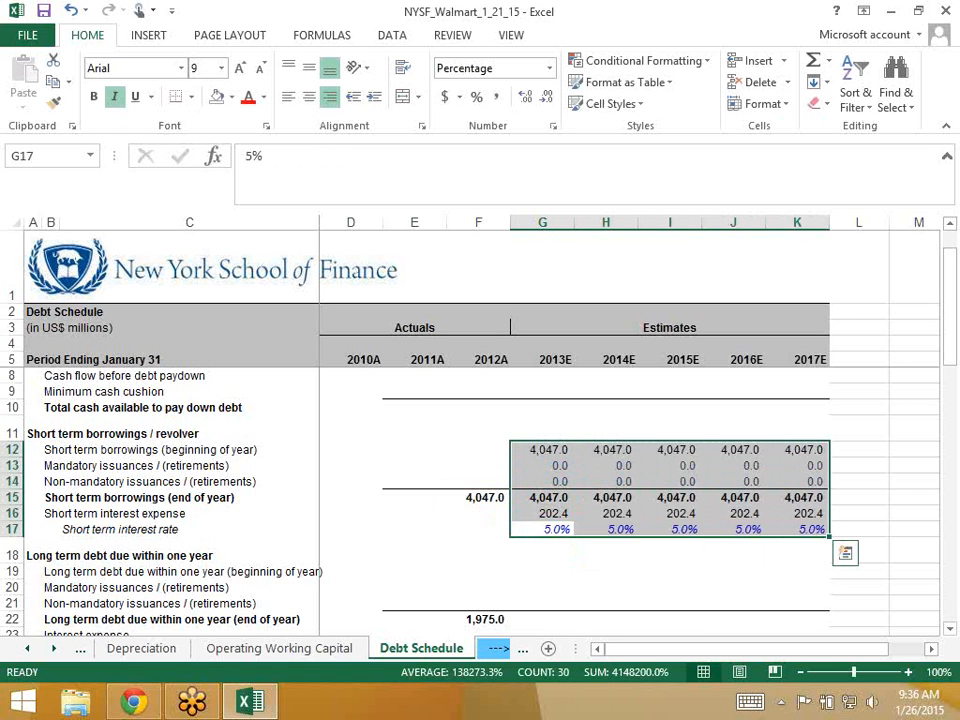
pyautogui.press('Down')
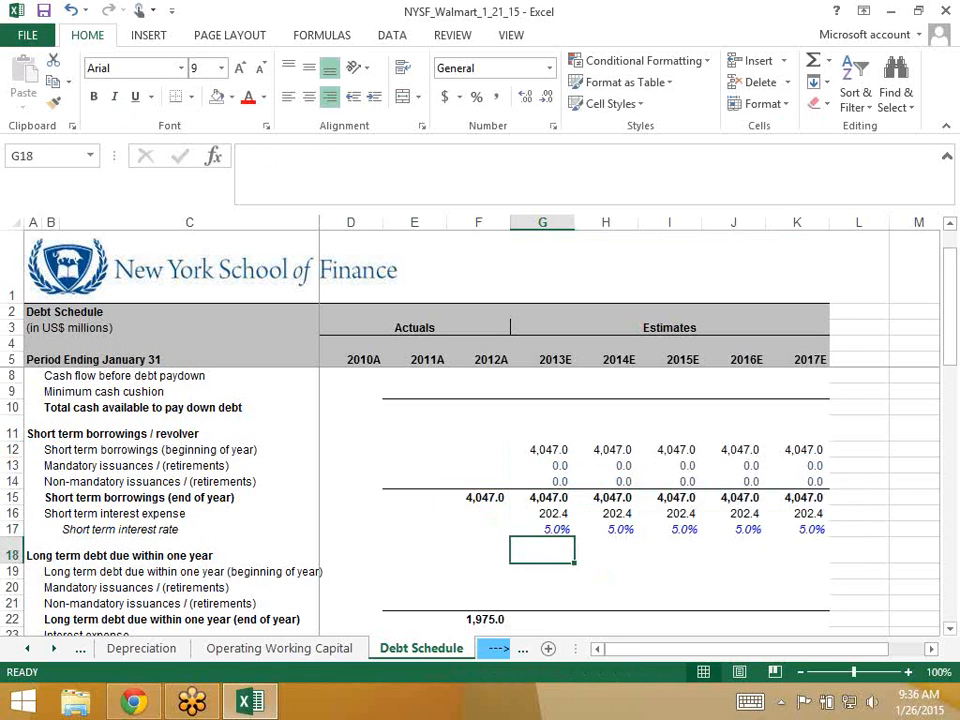
pyautogui.press('Up')
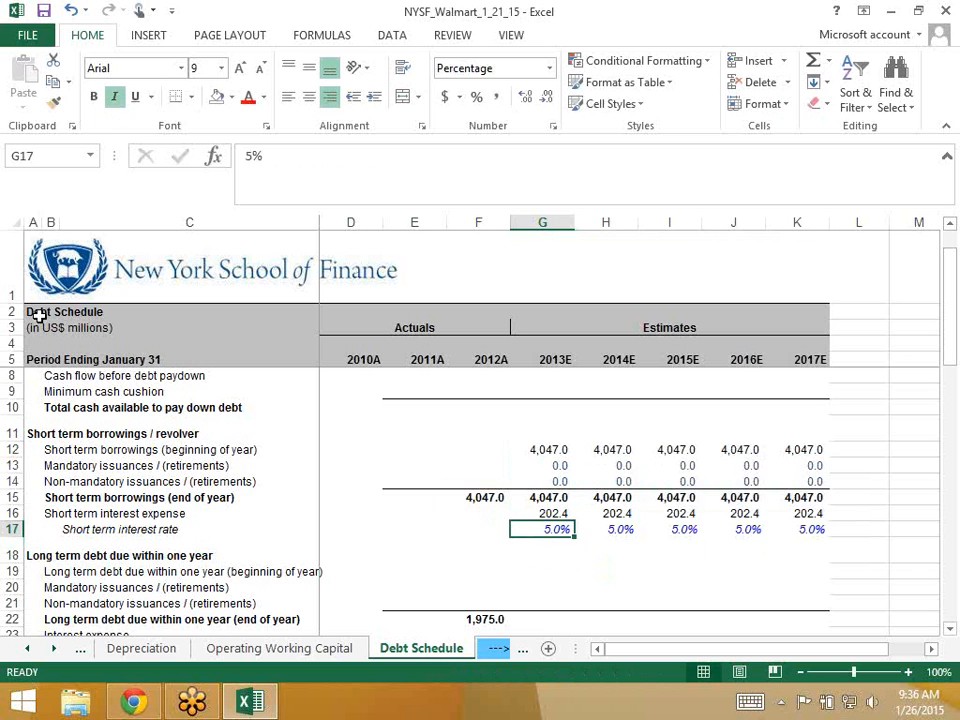
pyautogui.click(28, 36)
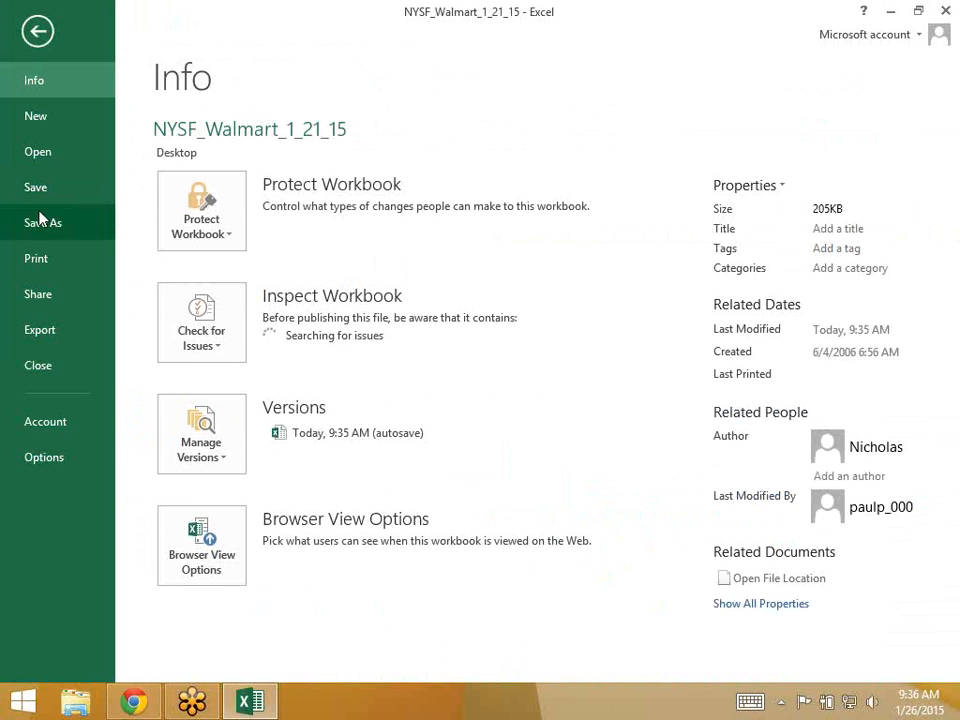
# - Save a copy to the Desktop as NYSF_Walmart_1_26_15, then minimize Excel
pyautogui.click(40, 222)
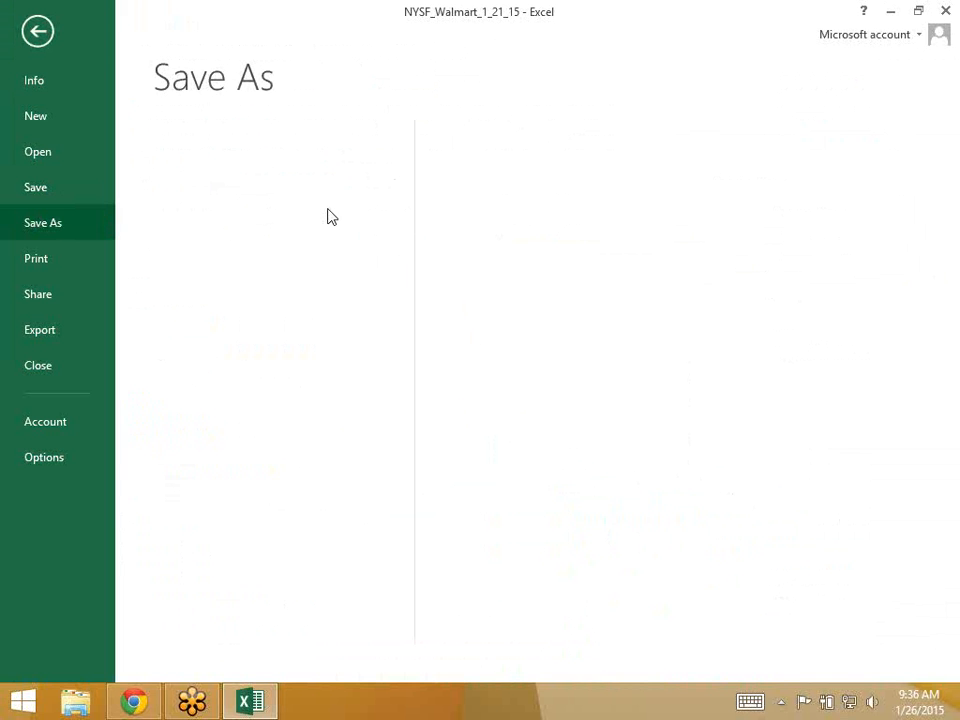
pyautogui.click(488, 204)
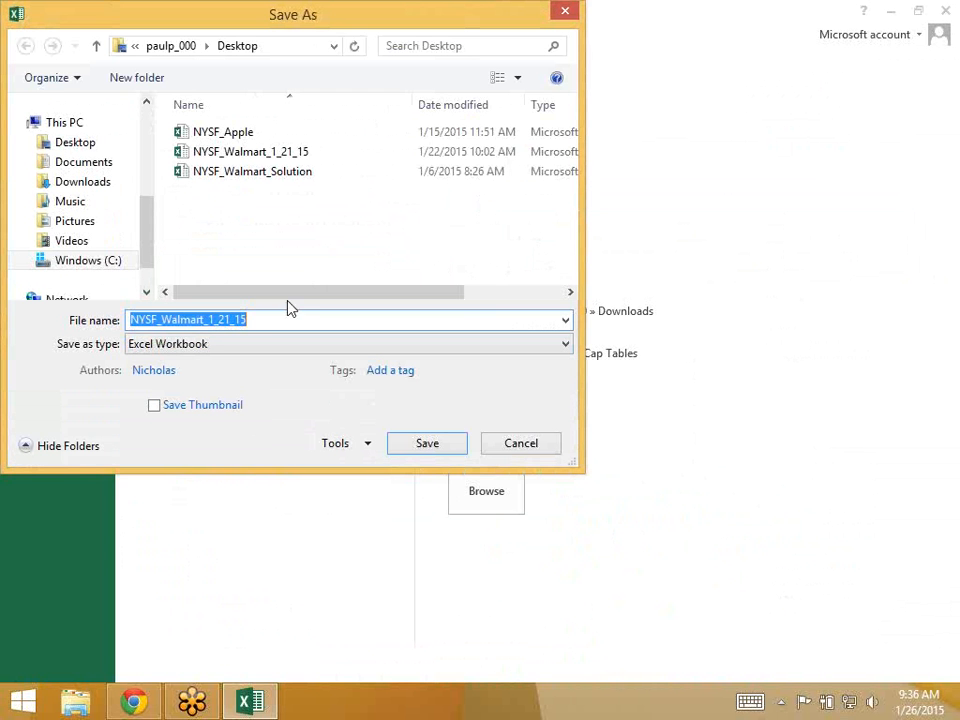
pyautogui.click(230, 320)
pyautogui.press('BackSpace')
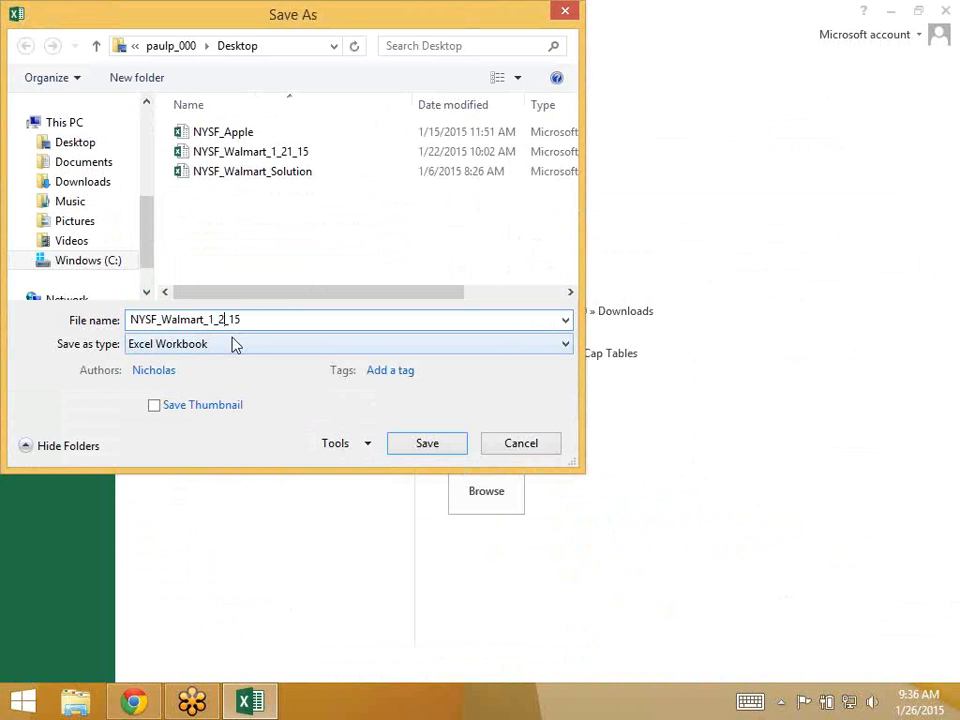
pyautogui.write('6')
pyautogui.press('Return')
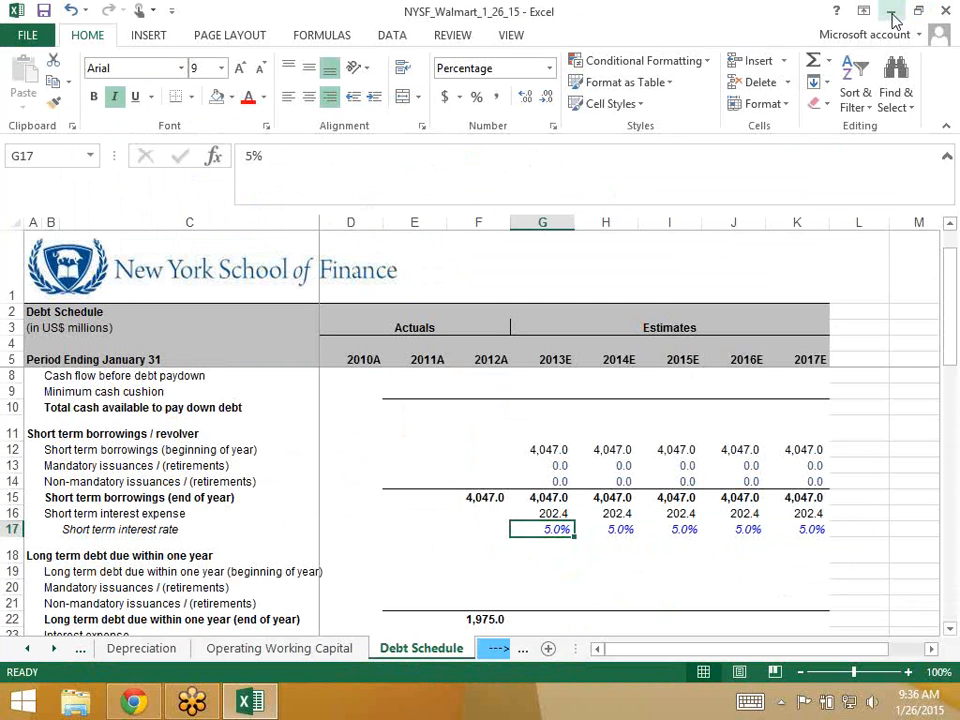
pyautogui.click(891, 13)
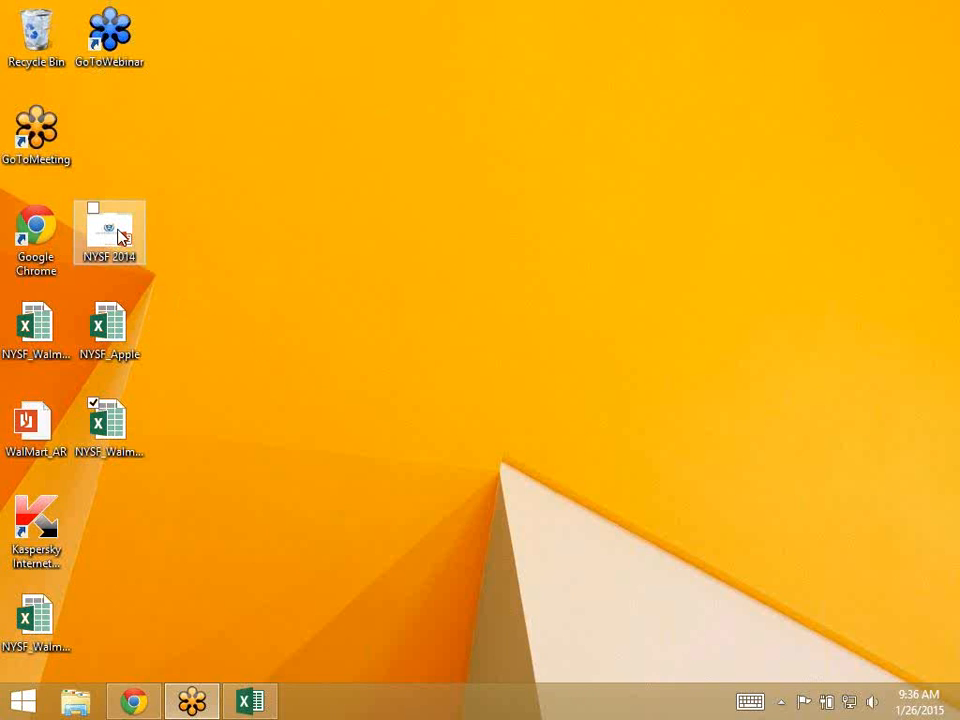
# - Open the WalMart_AR annual report PDF from the desktop
pyautogui.doubleClick(31, 428)
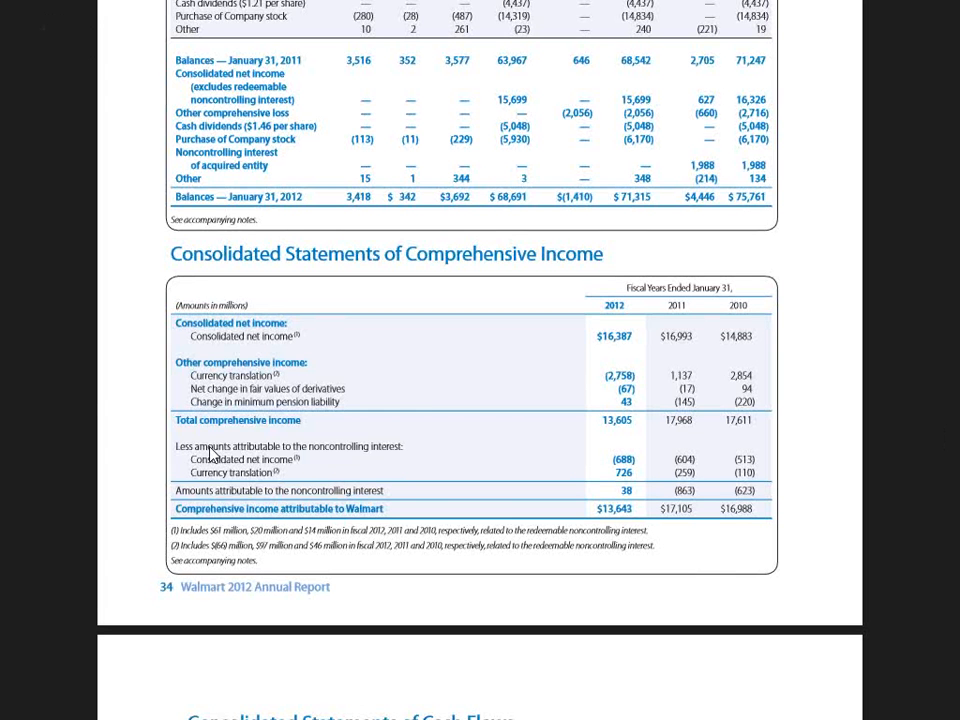
# - Search the report for 'debt' and step through matches to the Note 7 long-term debt table
pyautogui.hotkey('ctrl', 'f')
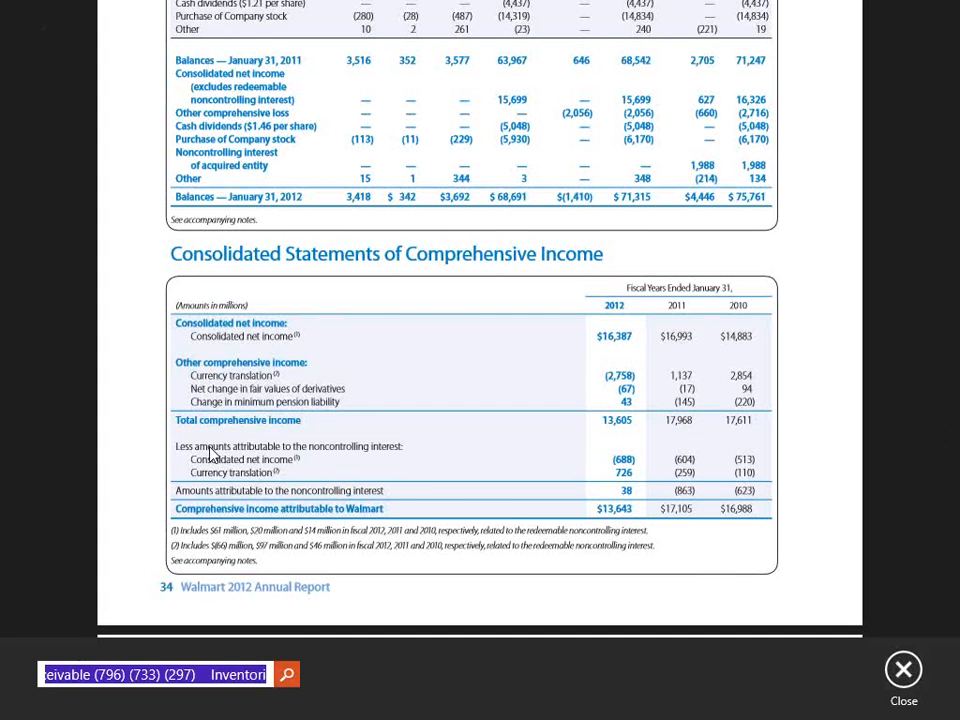
pyautogui.write('deb')
pyautogui.write('t')
pyautogui.press('BackSpace')
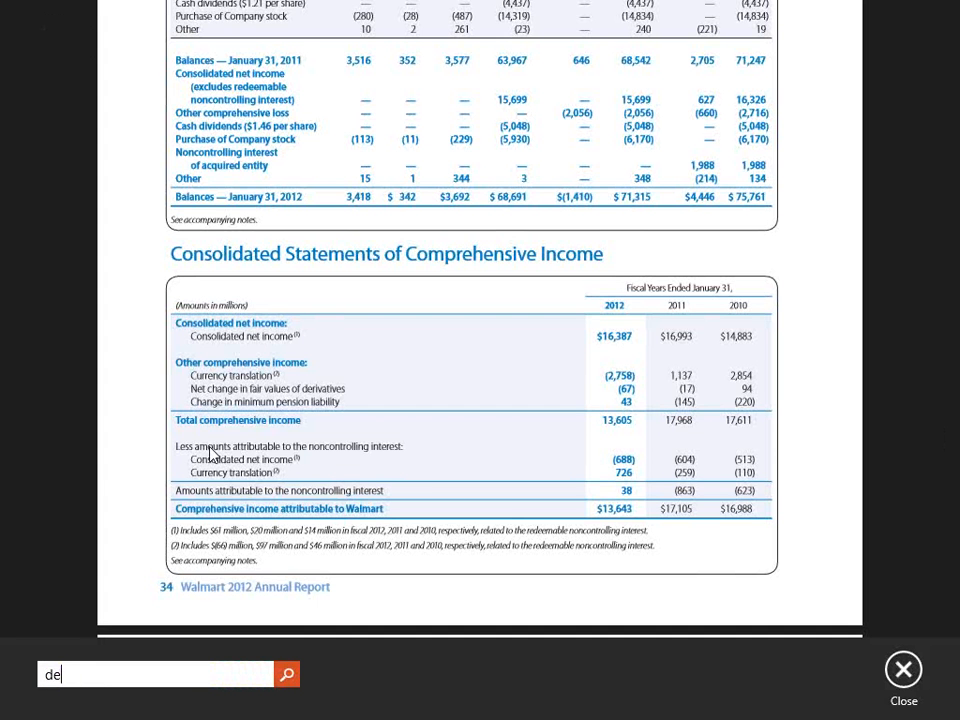
pyautogui.write('bt')
pyautogui.press('Return')
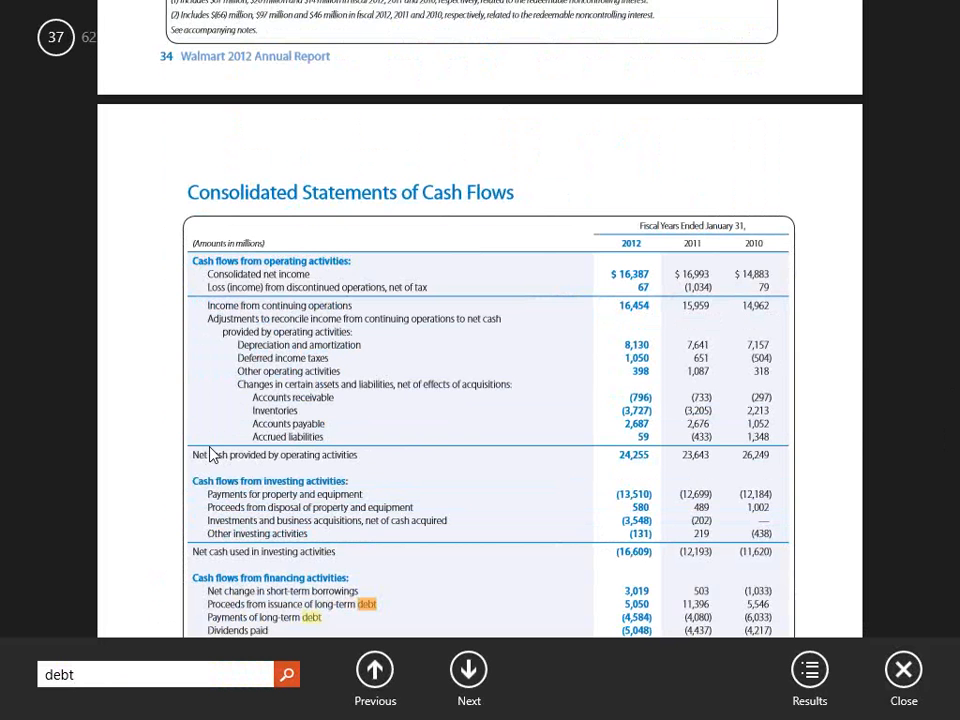
pyautogui.click(487, 680)
pyautogui.click(486, 679)
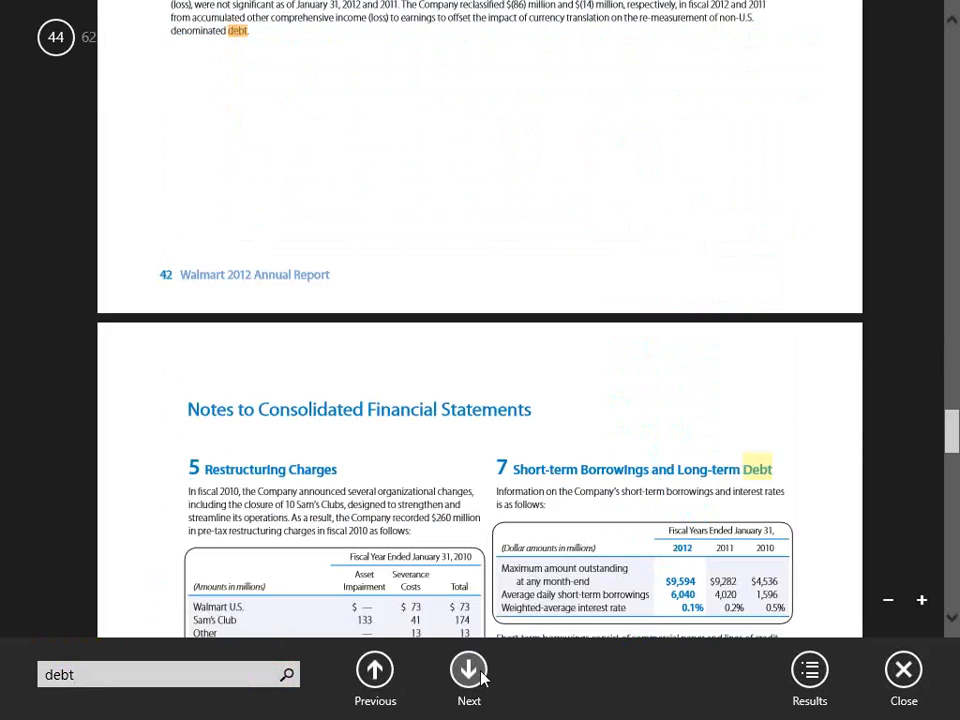
pyautogui.click(470, 678)
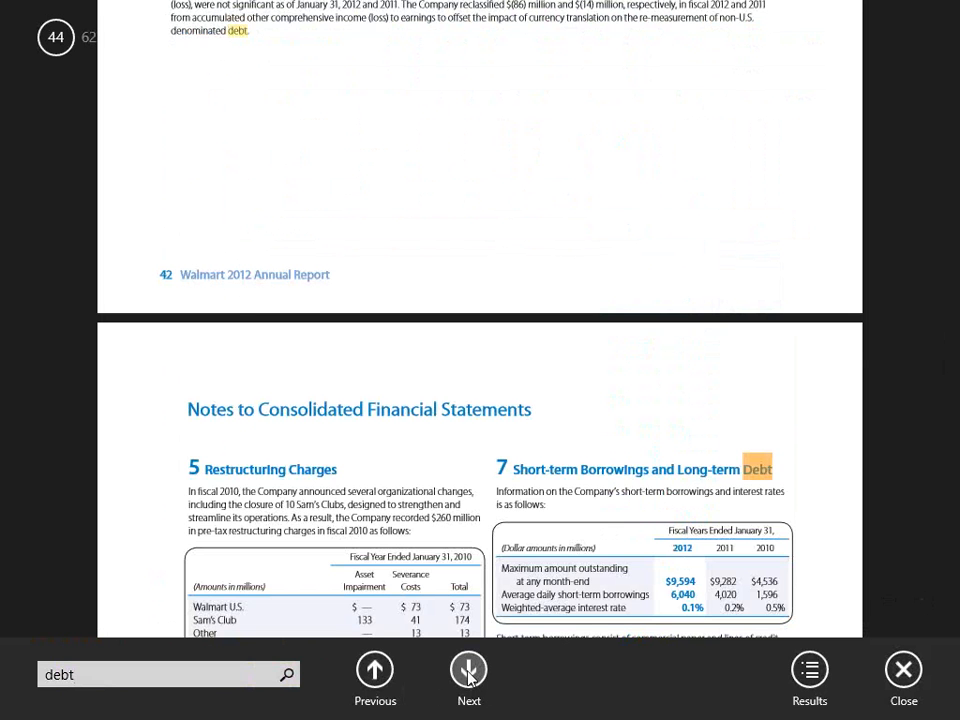
pyautogui.click(469, 678)
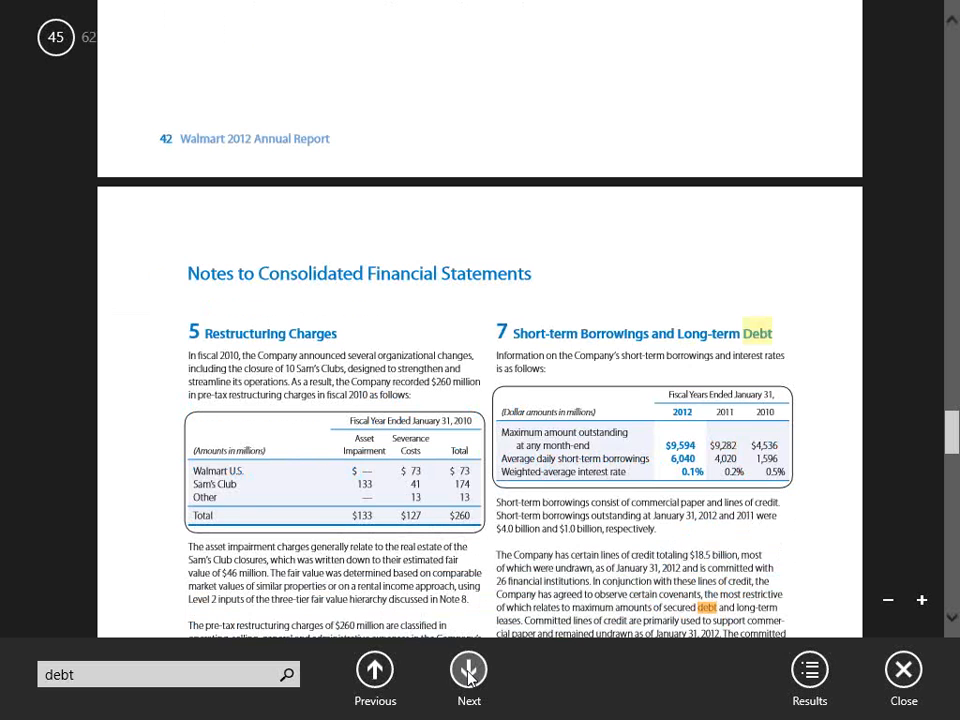
pyautogui.click(469, 678)
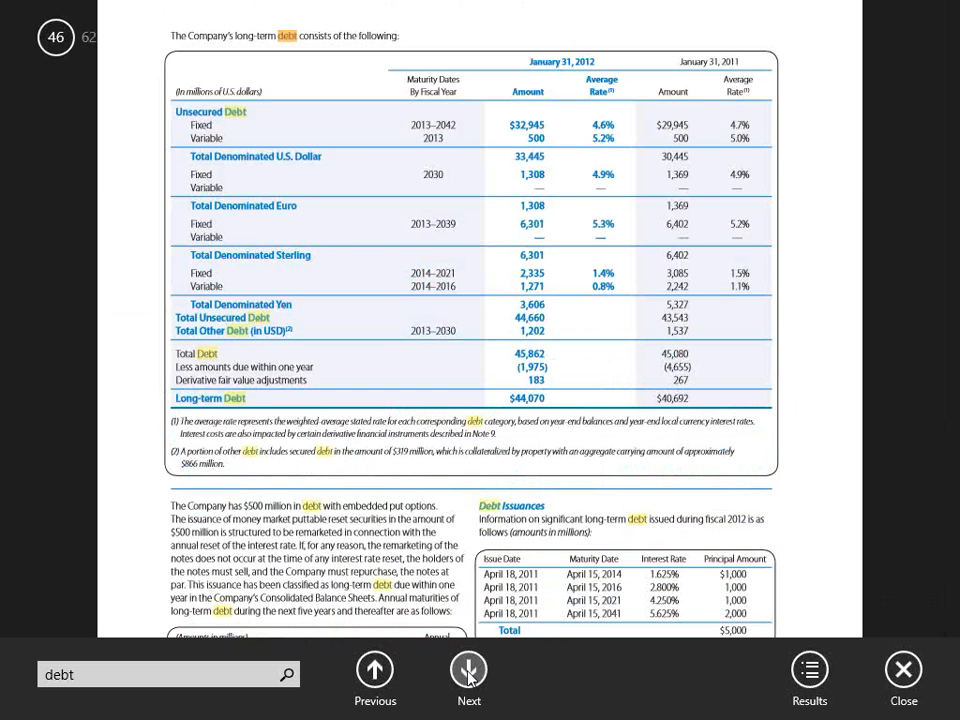
# - Continue through the remaining 'debt' matches up to the page 49 debt table
pyautogui.click(469, 678)
pyautogui.click(469, 678)
pyautogui.click(469, 678)
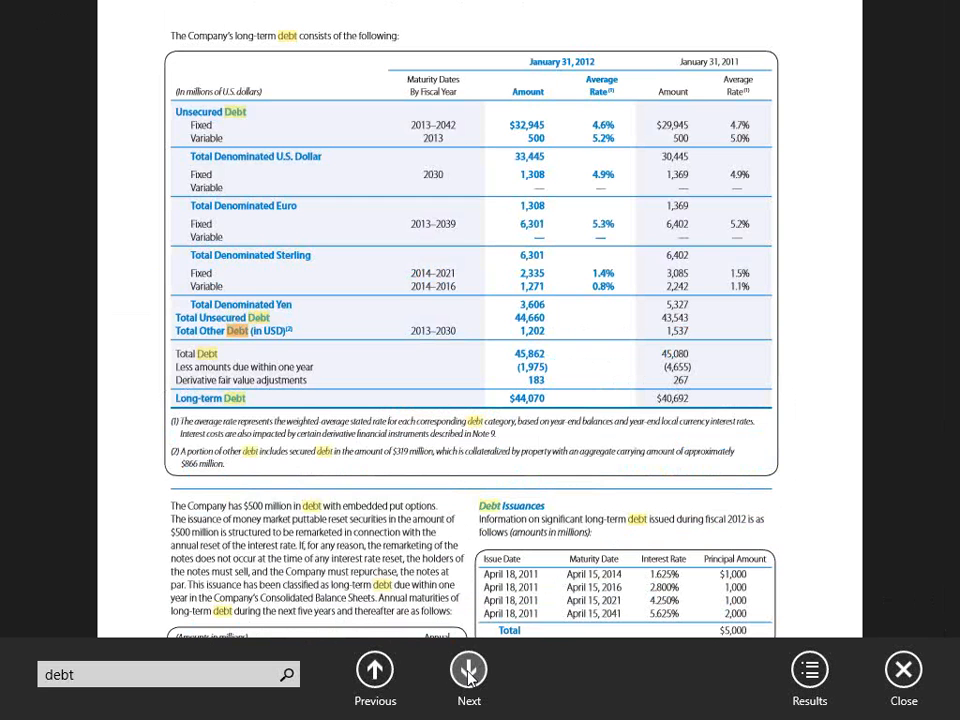
pyautogui.click(469, 678)
pyautogui.click(469, 678)
pyautogui.click(469, 678)
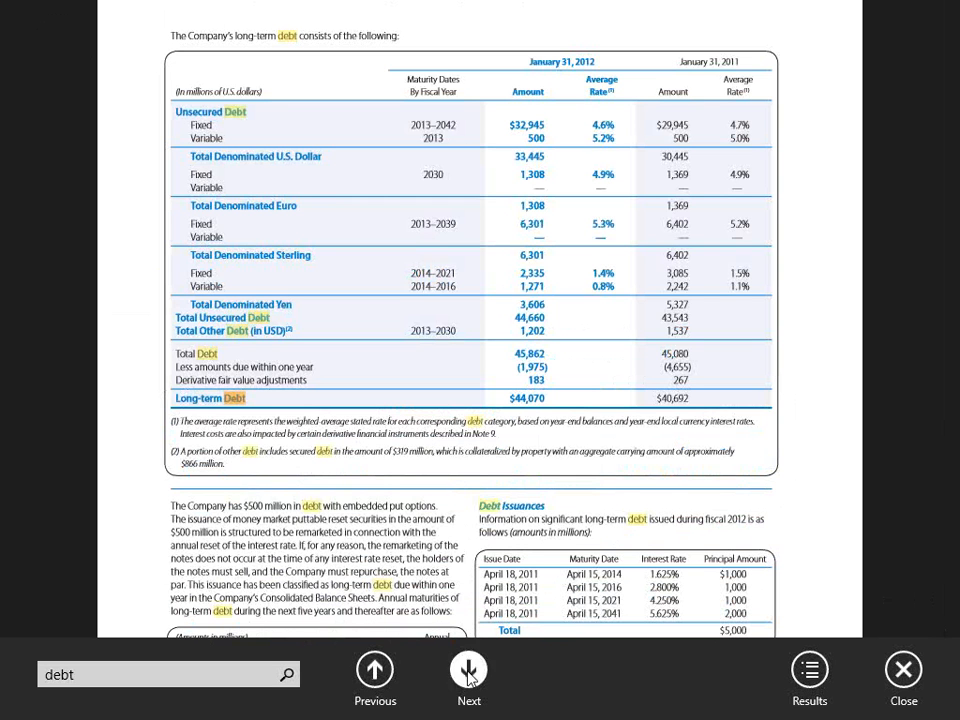
pyautogui.click(469, 678)
pyautogui.click(469, 678)
pyautogui.click(469, 678)
pyautogui.click(469, 678)
pyautogui.click(469, 678)
pyautogui.click(469, 678)
pyautogui.click(469, 678)
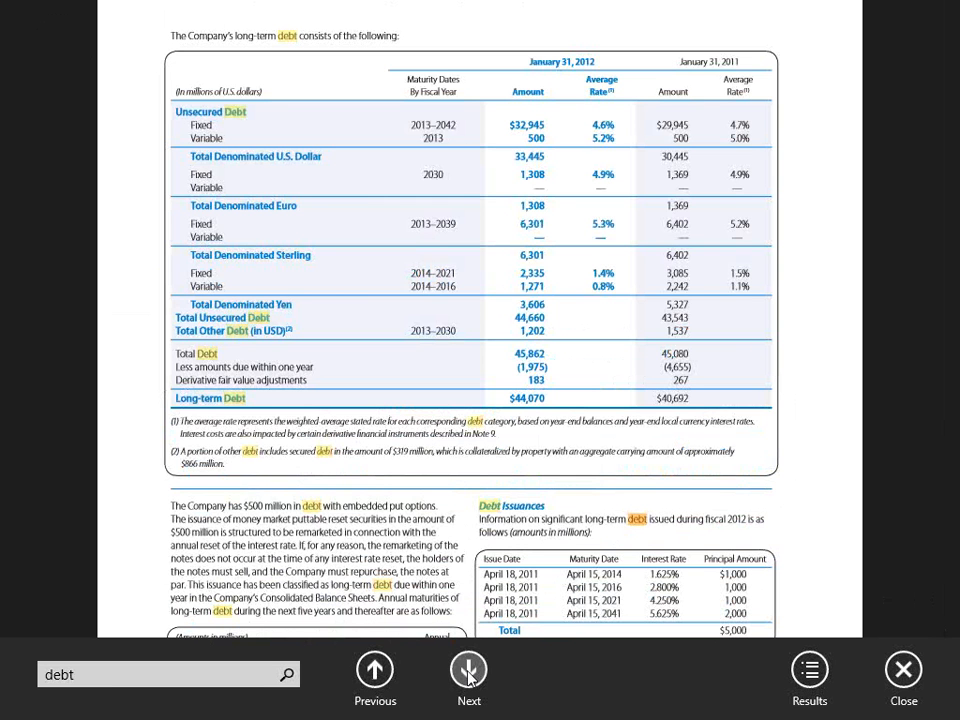
pyautogui.click(469, 678)
pyautogui.click(469, 678)
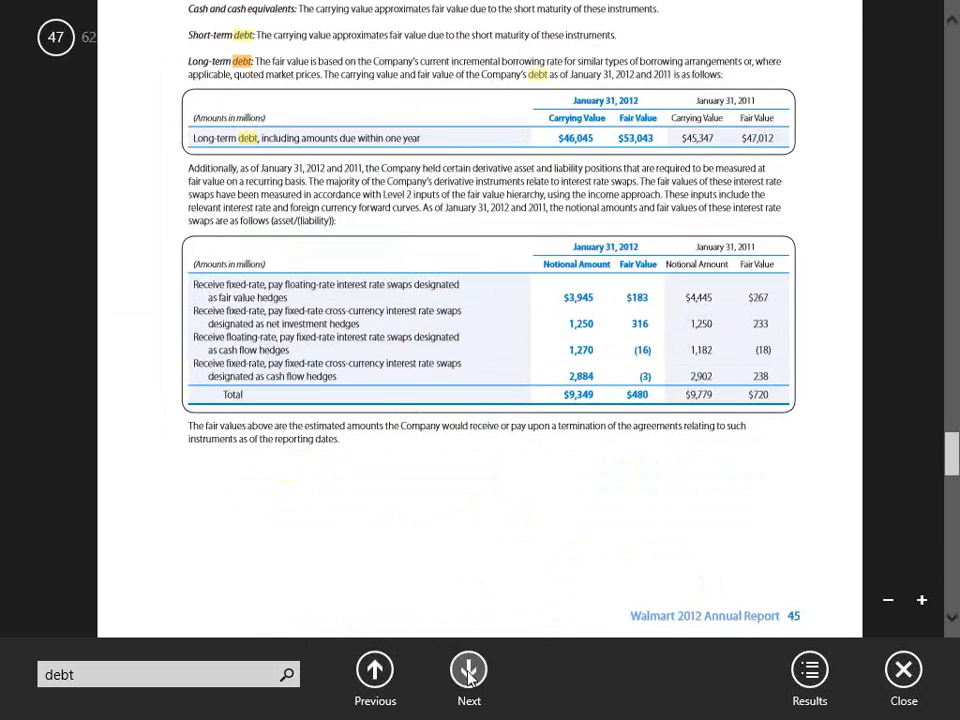
pyautogui.click(469, 678)
pyautogui.click(469, 678)
pyautogui.click(469, 678)
pyautogui.click(469, 678)
pyautogui.click(469, 678)
pyautogui.click(469, 678)
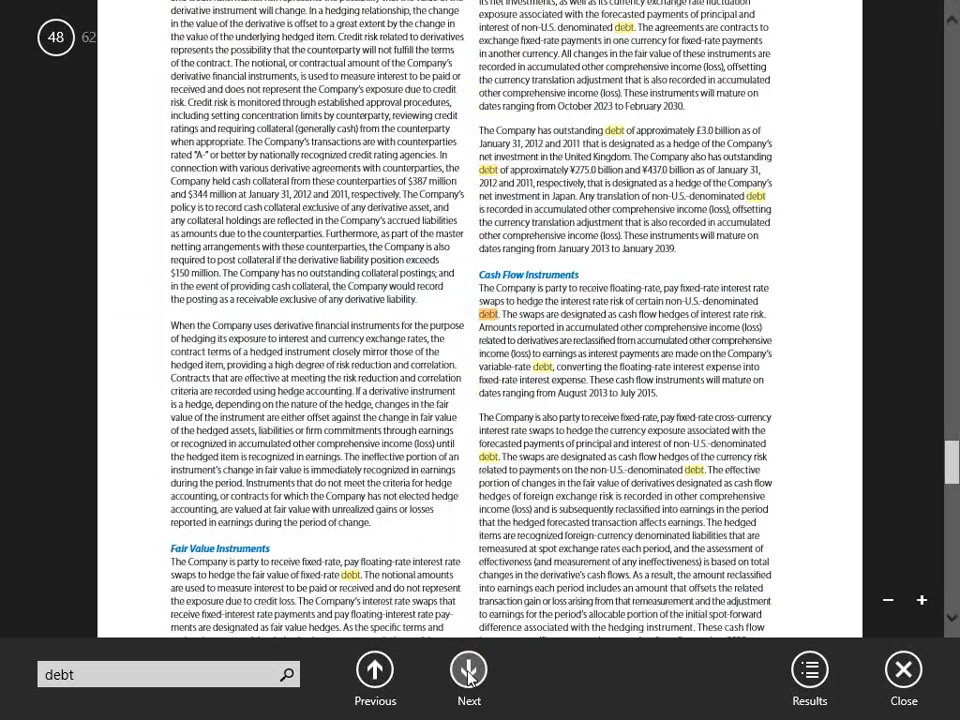
pyautogui.click(469, 678)
pyautogui.click(469, 678)
pyautogui.click(469, 678)
pyautogui.click(469, 678)
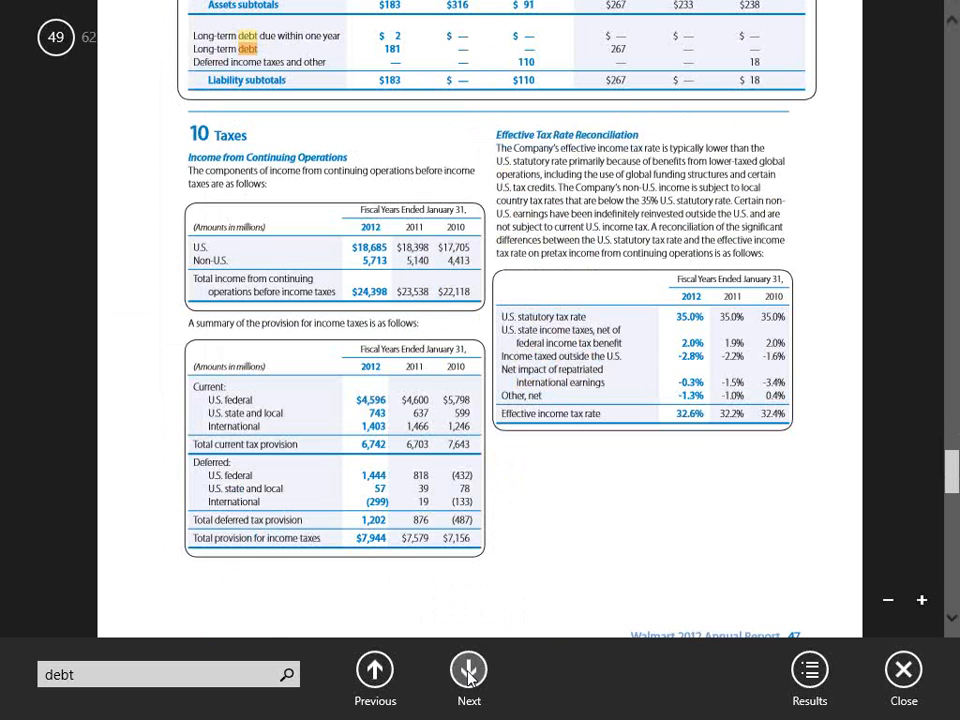
pyautogui.scroll(2, 469, 678)
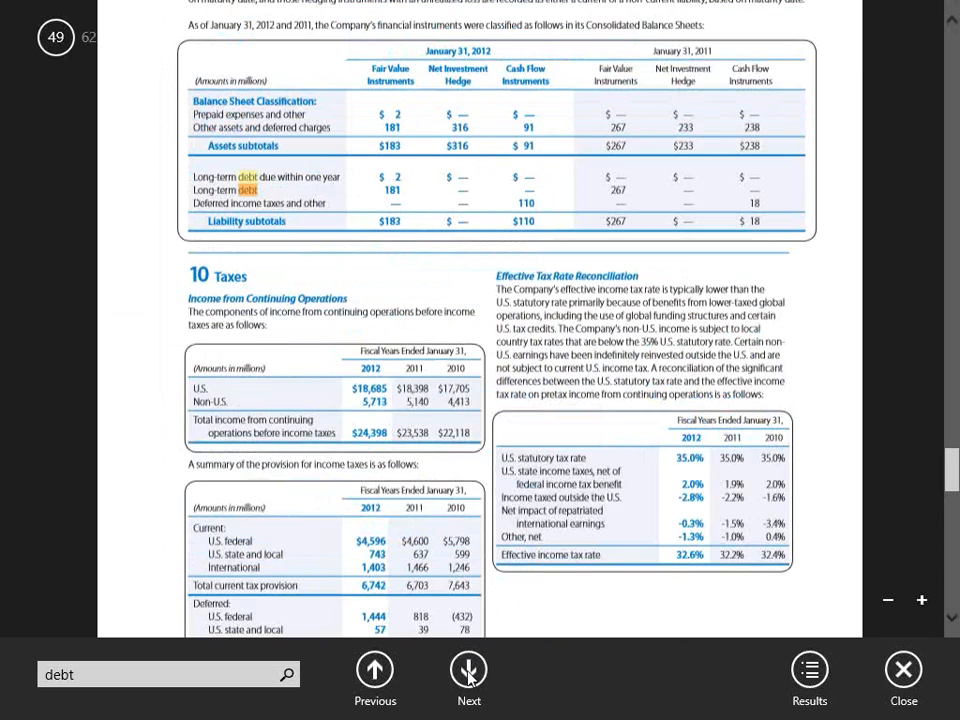
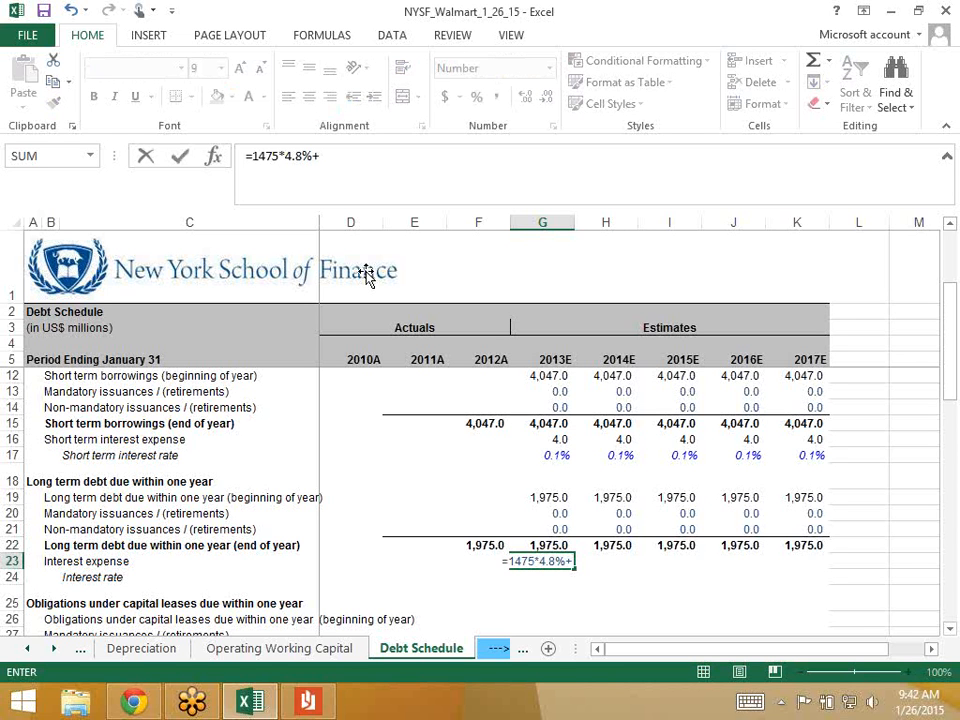
# - Complete G23 as =1475*4.8%+500*5.2%, giving 96.8 interest expense for 2013E
pyautogui.write('500*')
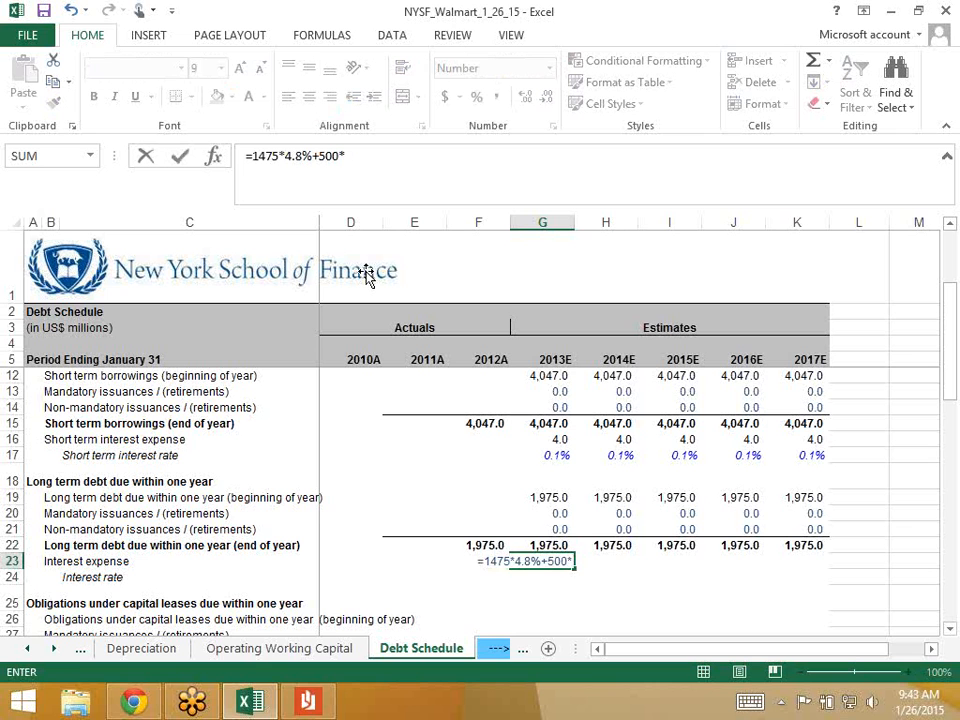
pyautogui.write('5.2%')
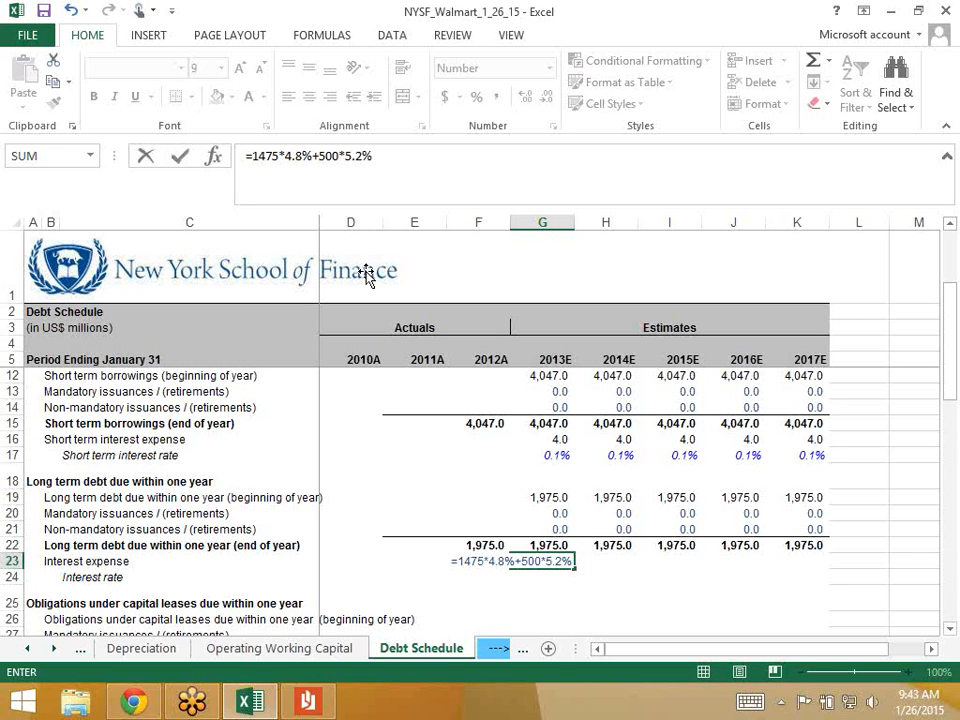
pyautogui.press('Return')
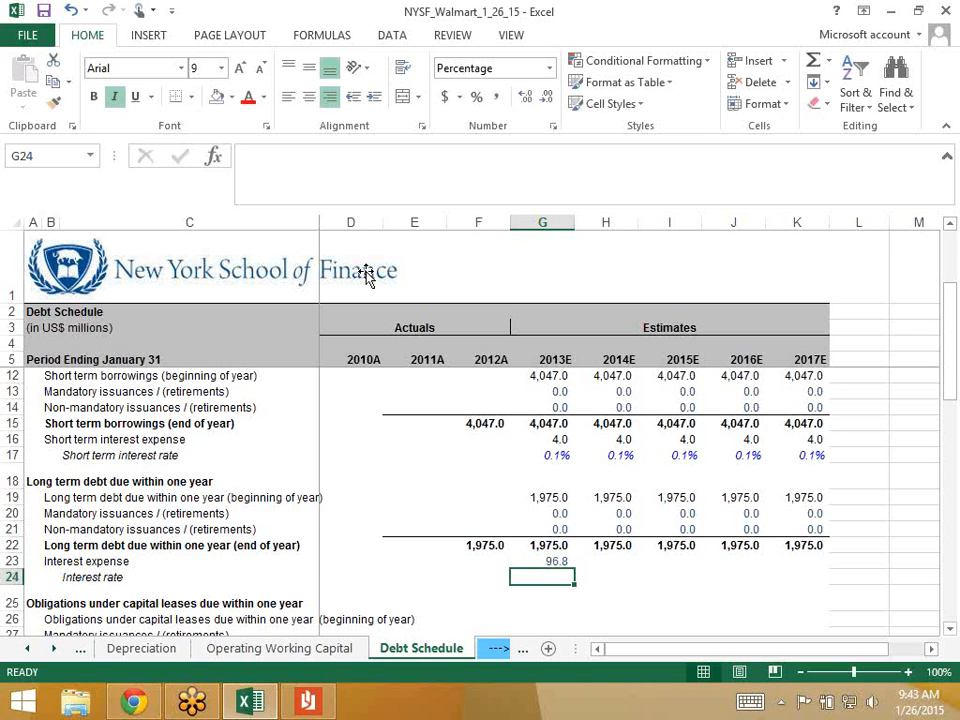
# - Enter =G23/G22 in G24, giving a 4.9% interest rate for 2013E
pyautogui.write('=')
pyautogui.press('Up')
pyautogui.write('/')
pyautogui.press('Up')
pyautogui.press('Up')
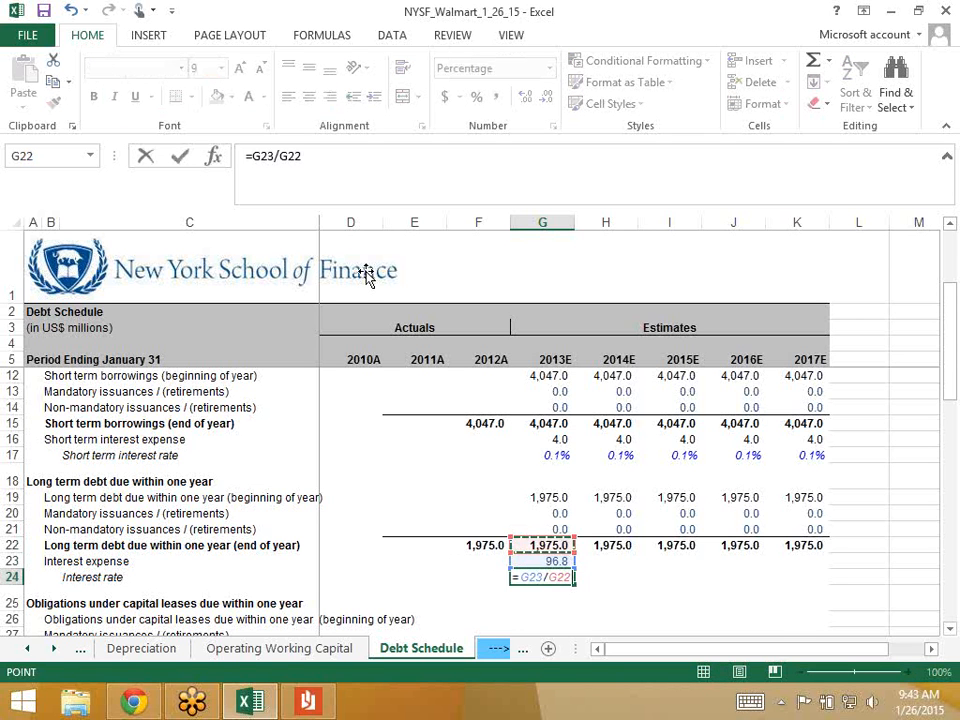
pyautogui.press('Return')
pyautogui.press('Up')
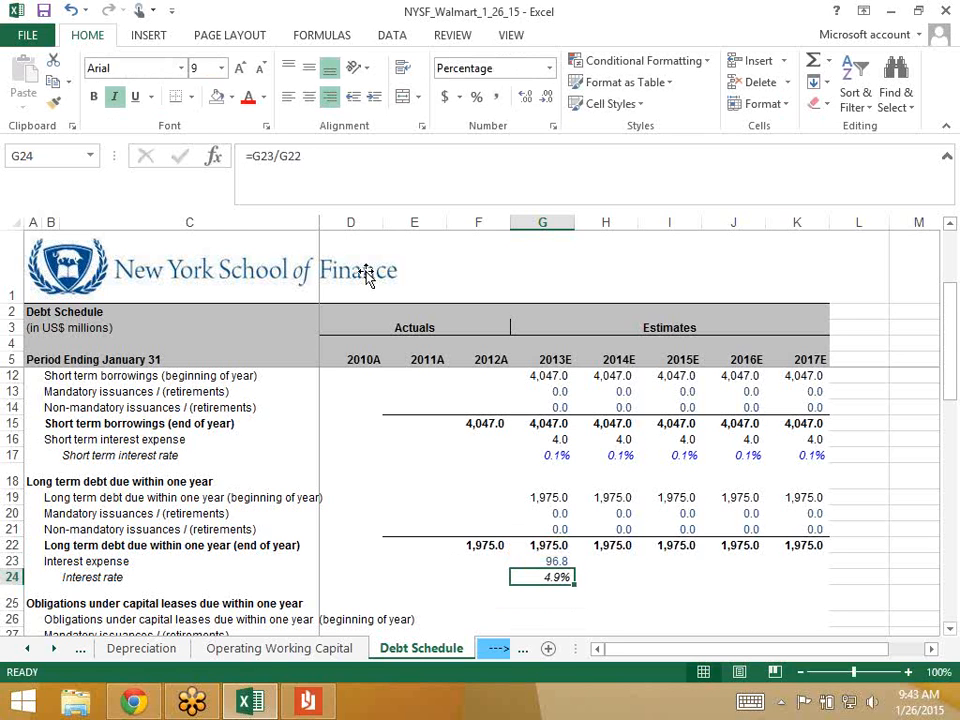
# - Review the G24 and G23 formulas, then leave the report's debt search and return to the workbook
pyautogui.press('F2')
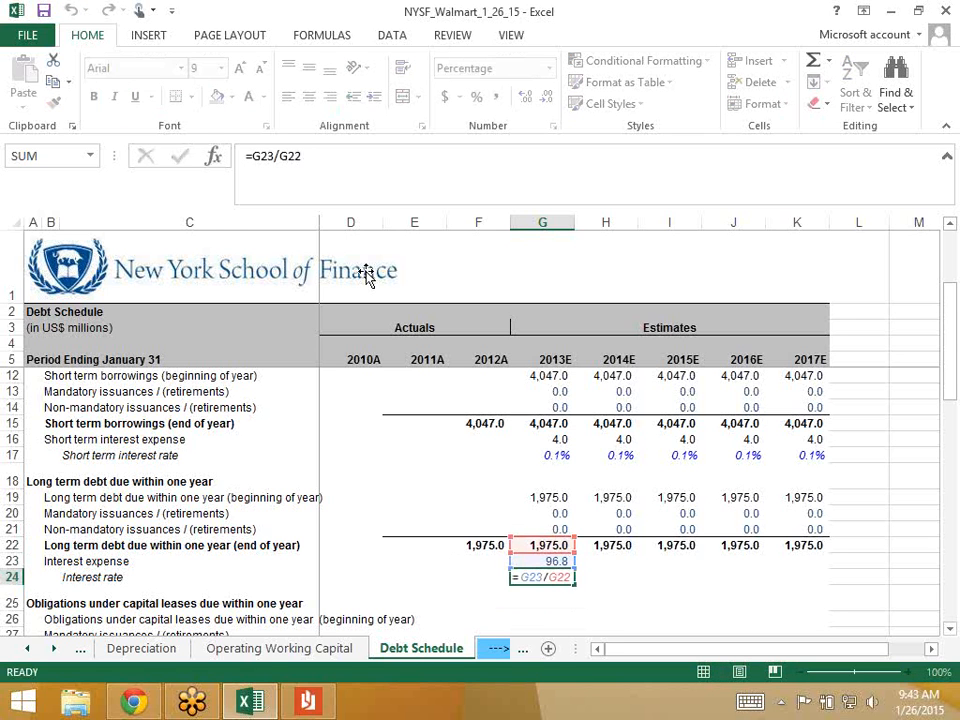
pyautogui.press('Escape')
pyautogui.press('Up')
pyautogui.press('F2')
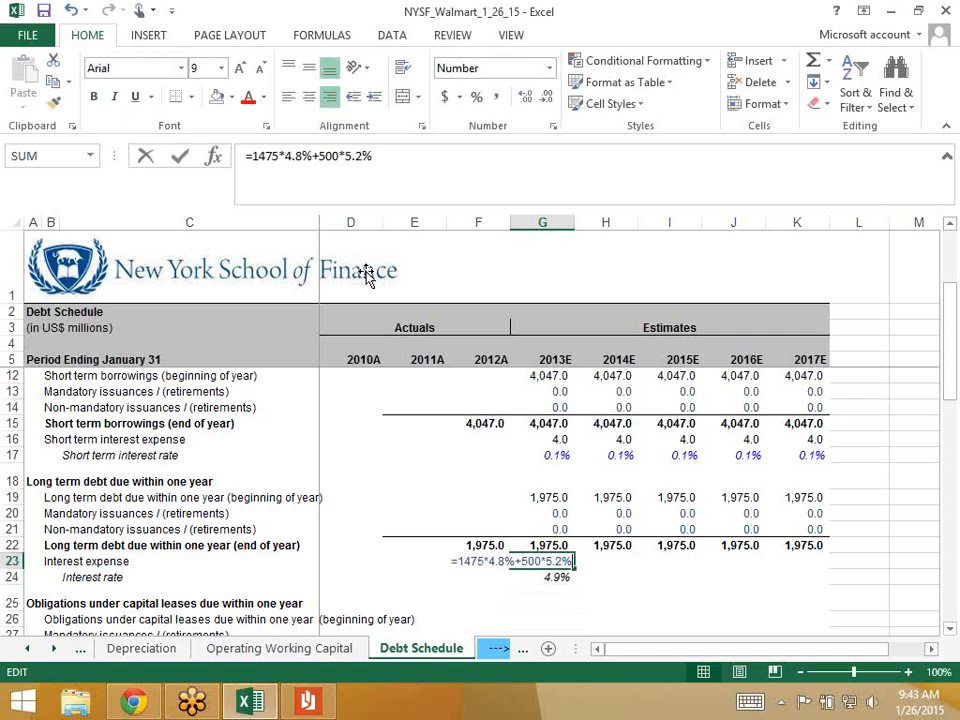
pyautogui.press('Escape')
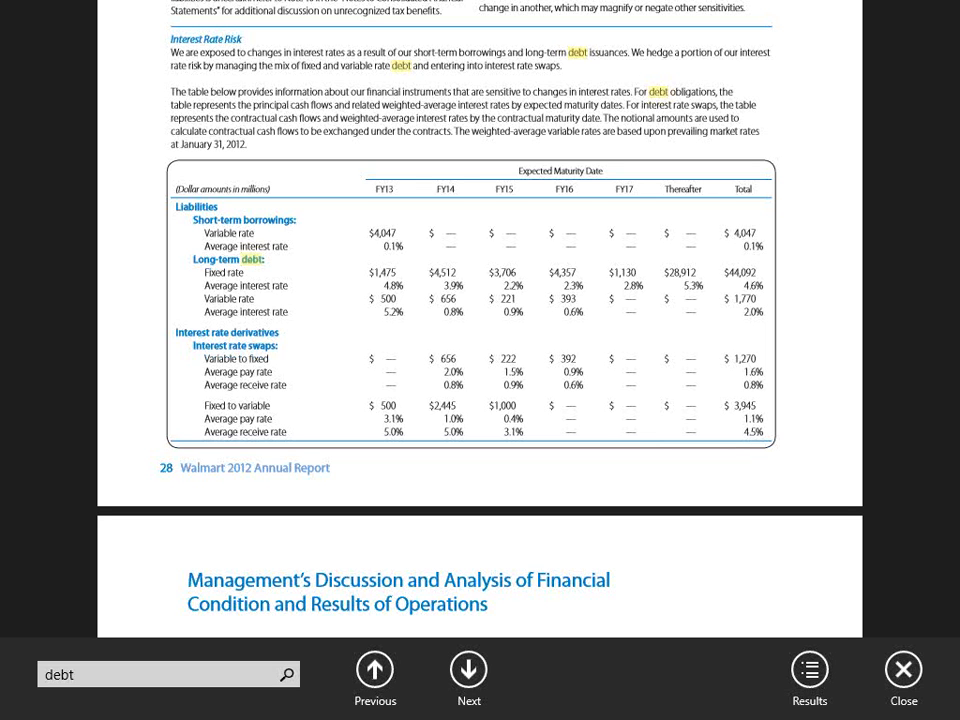
pyautogui.press('Escape')
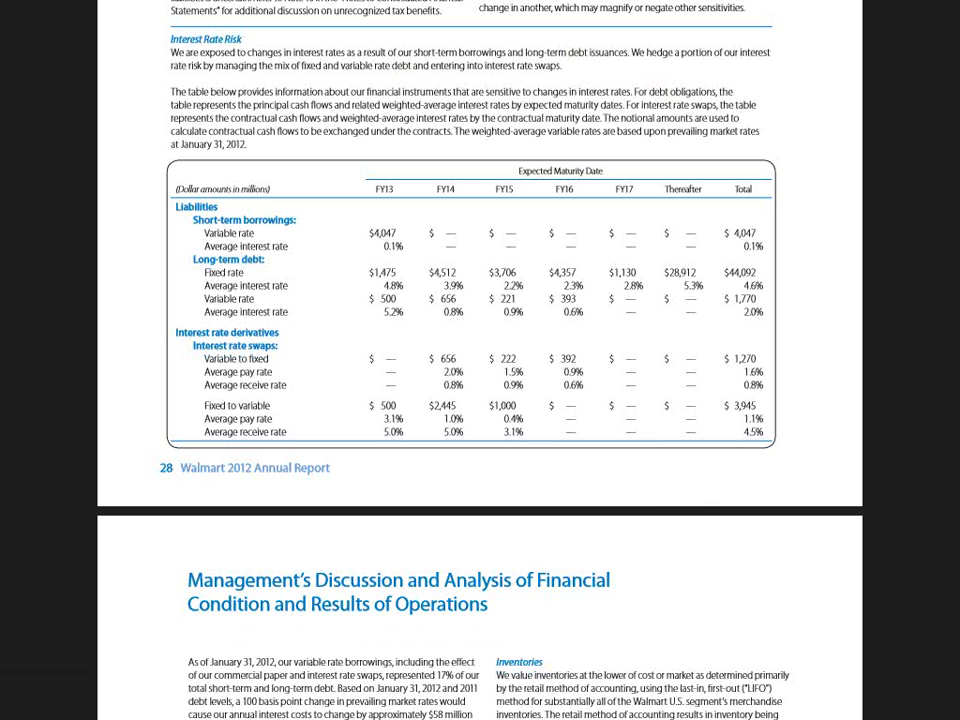
pyautogui.hotkey('alt', 'Tab')
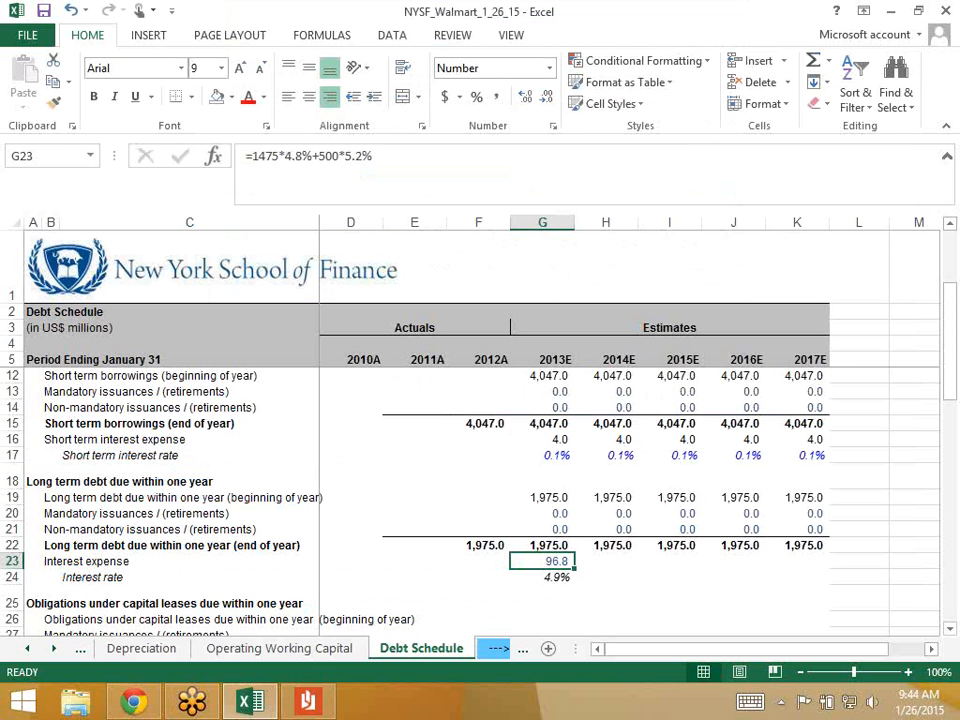
# - Enter 4.9 in H24, then replace it with =G24 to carry the 2013E rate forward
pyautogui.click(606, 577)
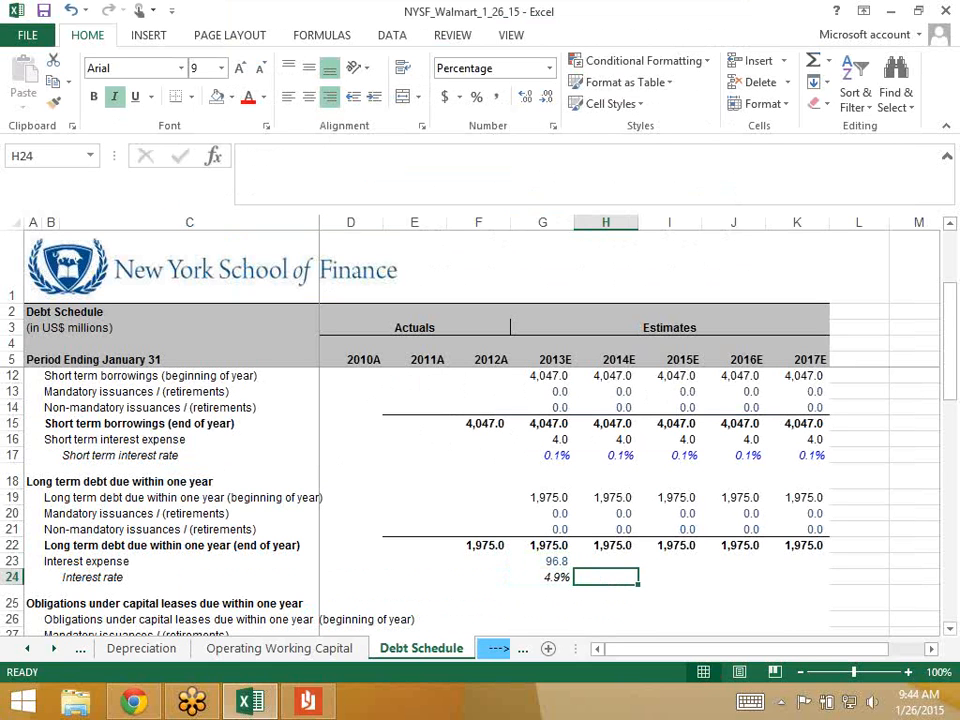
pyautogui.write('4.9')
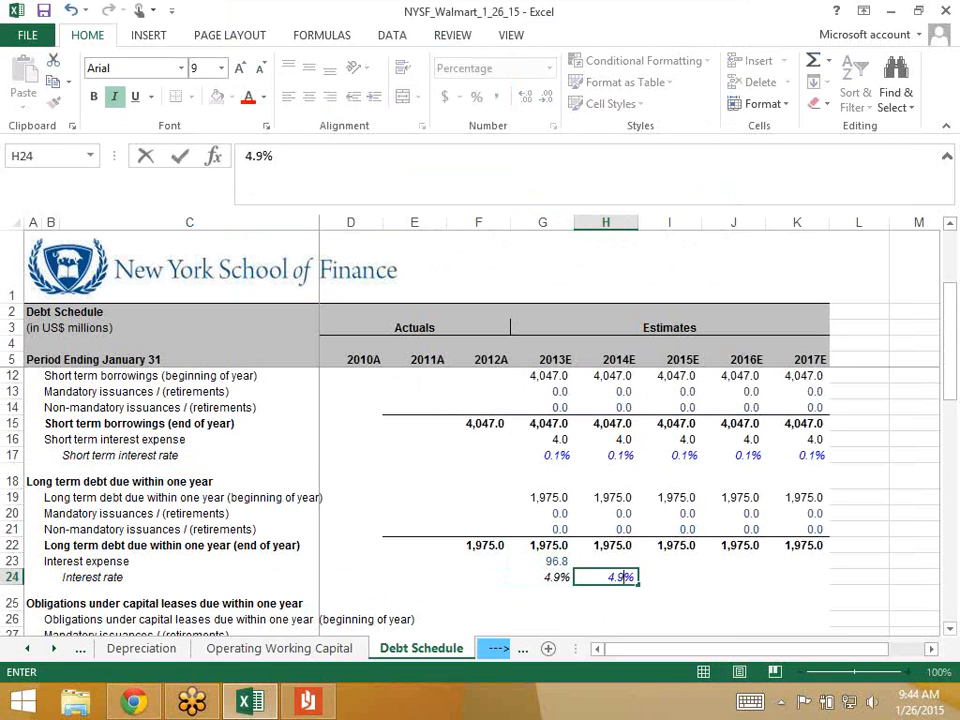
pyautogui.press('Return')
pyautogui.press('Up')
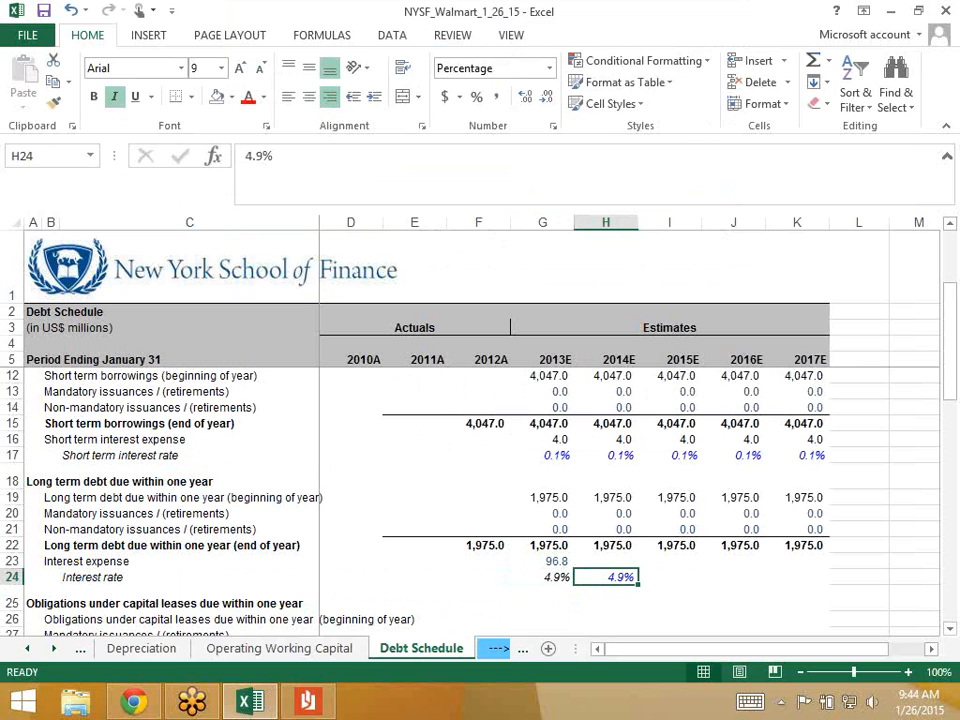
pyautogui.write('=')
pyautogui.press('Left')
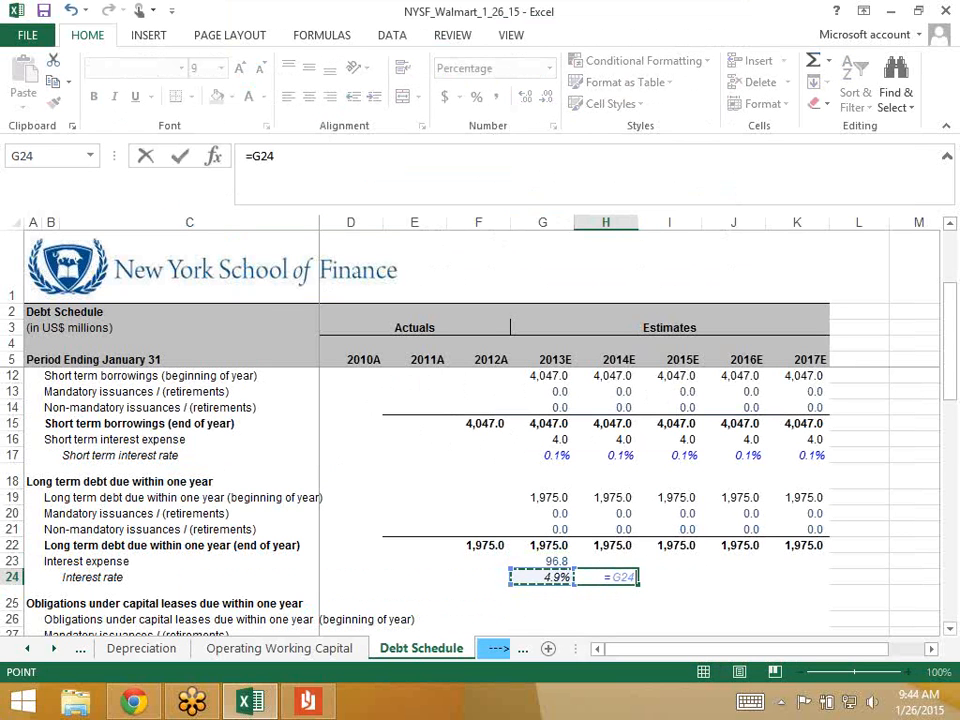
pyautogui.press('Return')
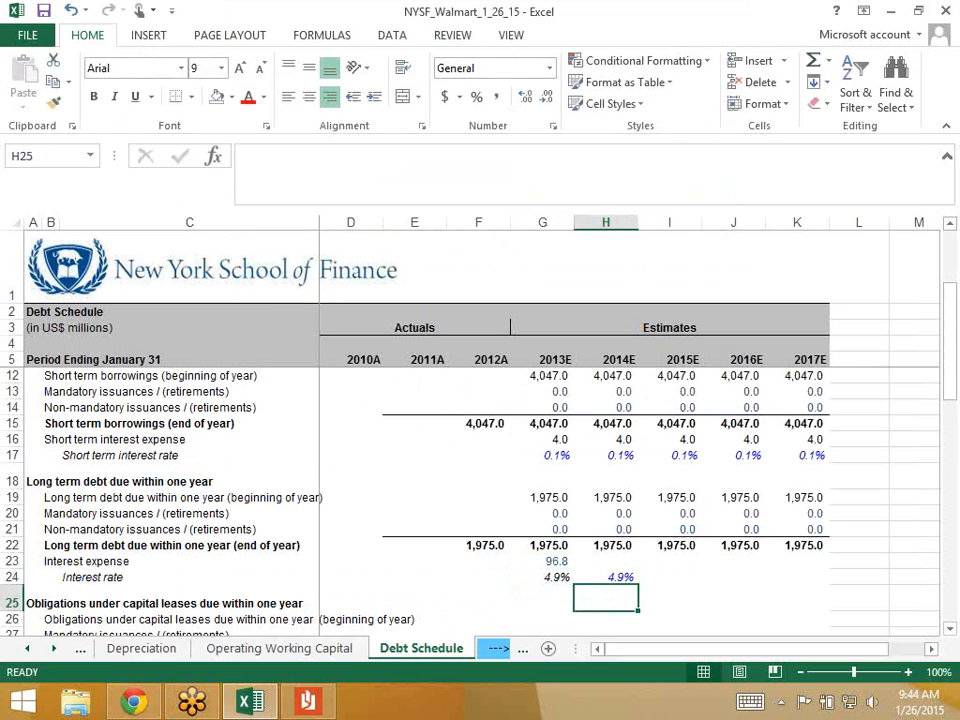
pyautogui.press('Up')
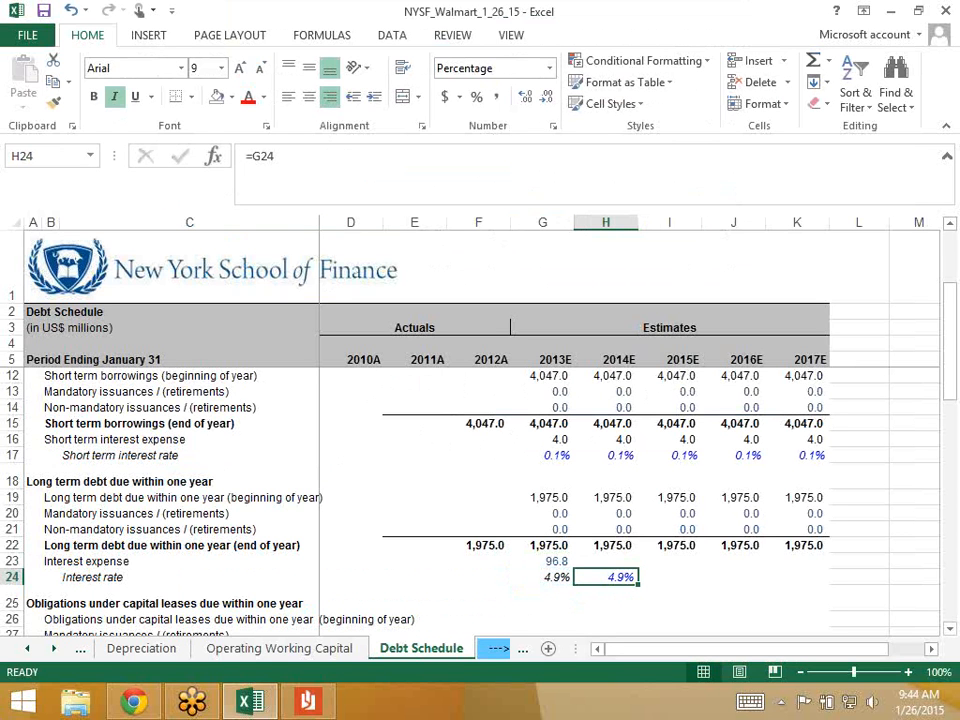
pyautogui.press('Up')
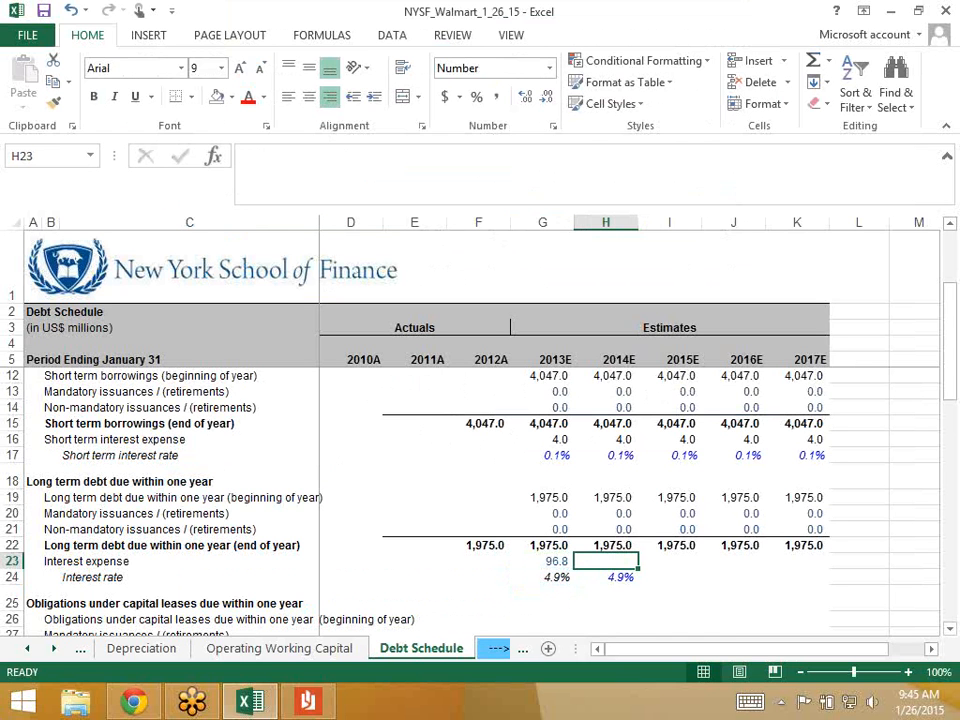
# - Set 2014E interest expense in H23 to =AVERAGE(H22,G22)*H24 and verify its references
pyautogui.write('=aver')
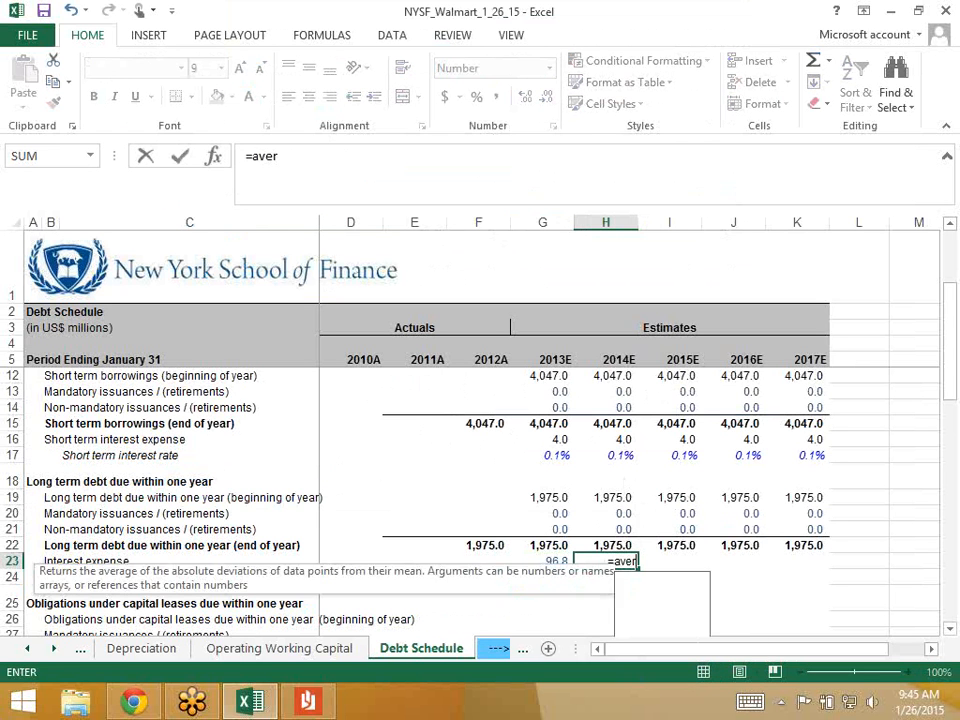
pyautogui.write('age(')
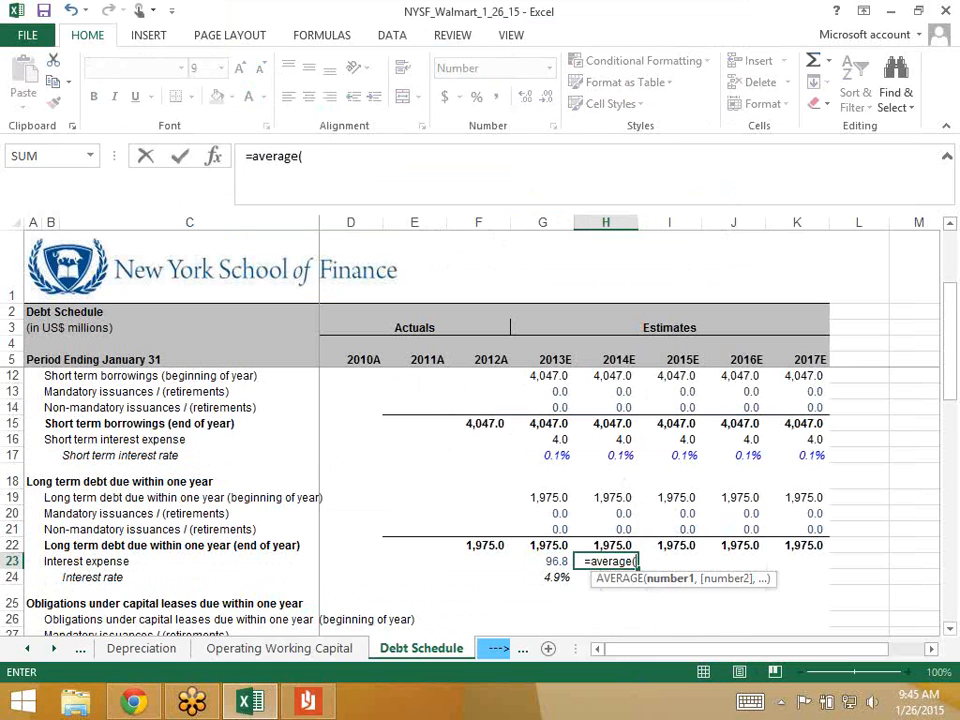
pyautogui.press('Up')
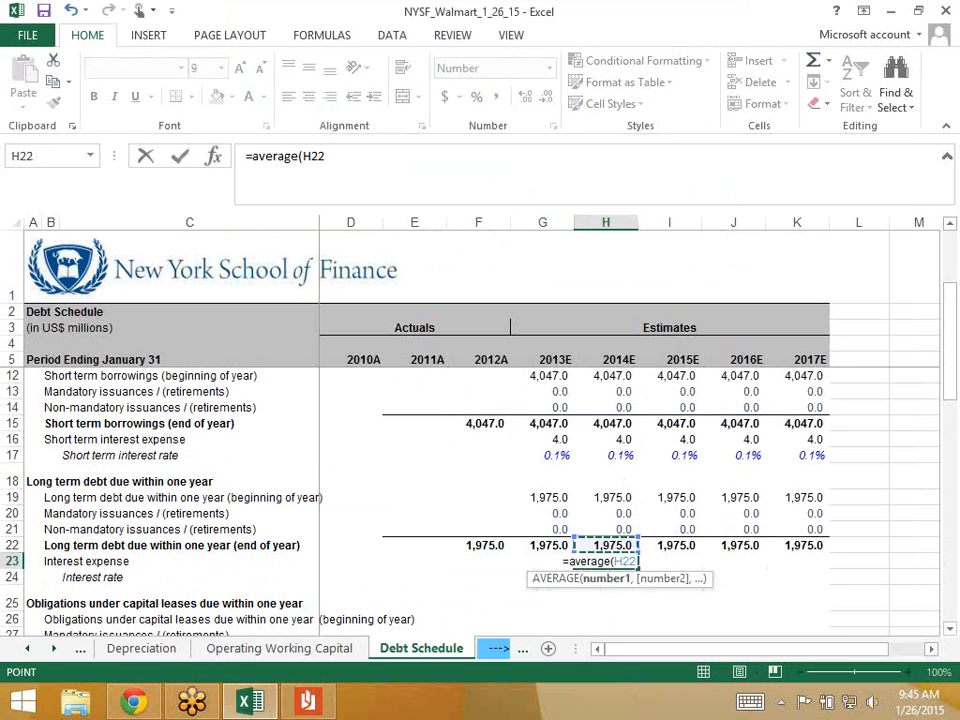
pyautogui.write(',')
pyautogui.press('Up')
pyautogui.press('Left')
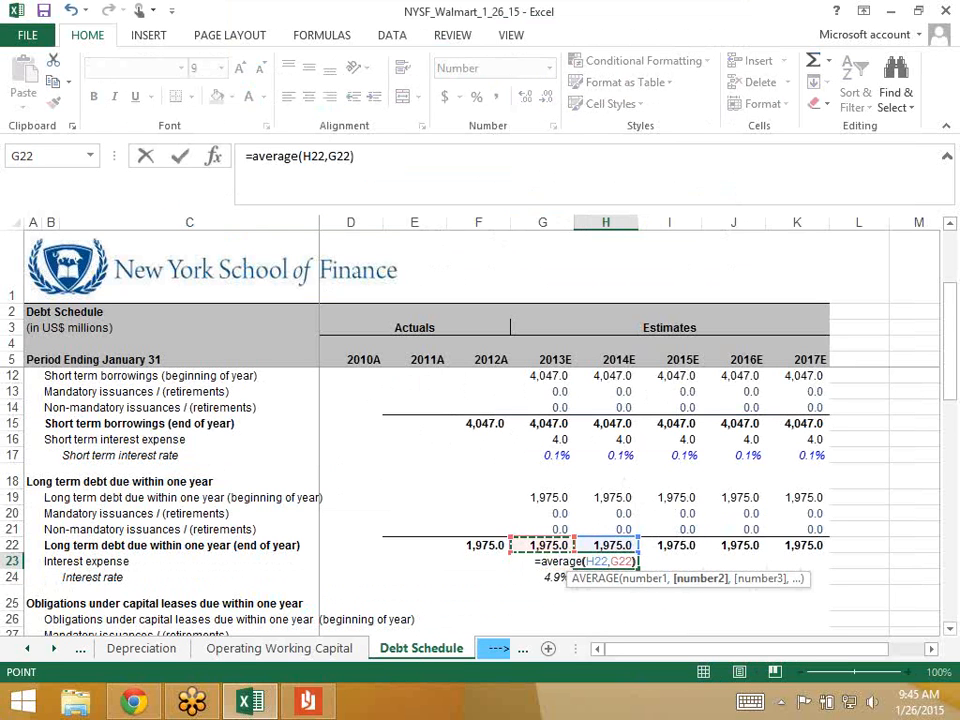
pyautogui.write(')*')
pyautogui.press('Down')
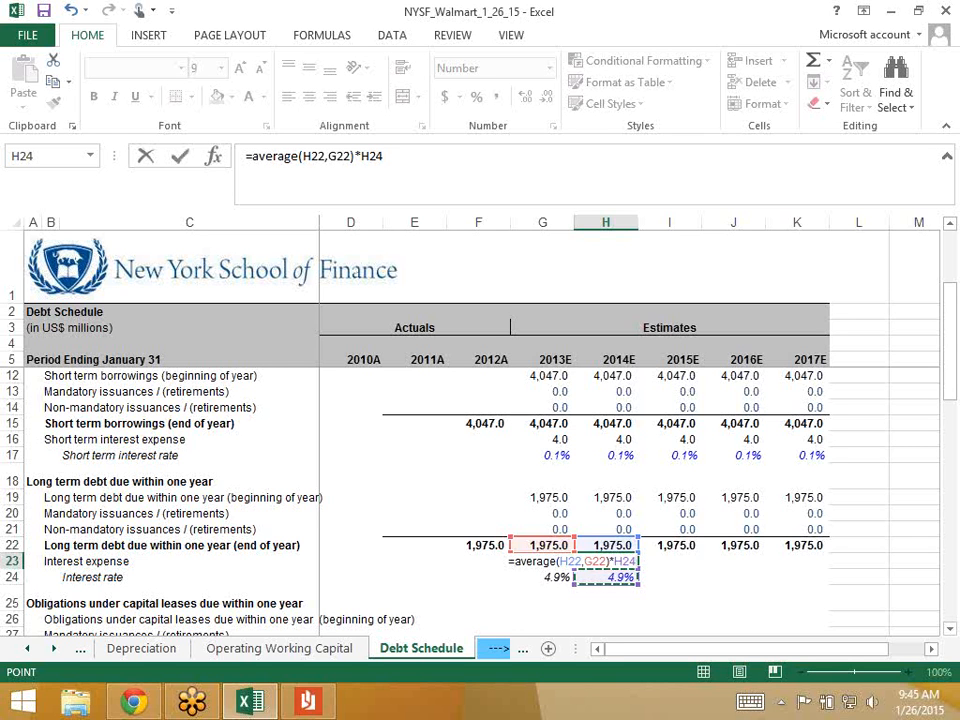
pyautogui.hotkey('ctrl', 'Return')
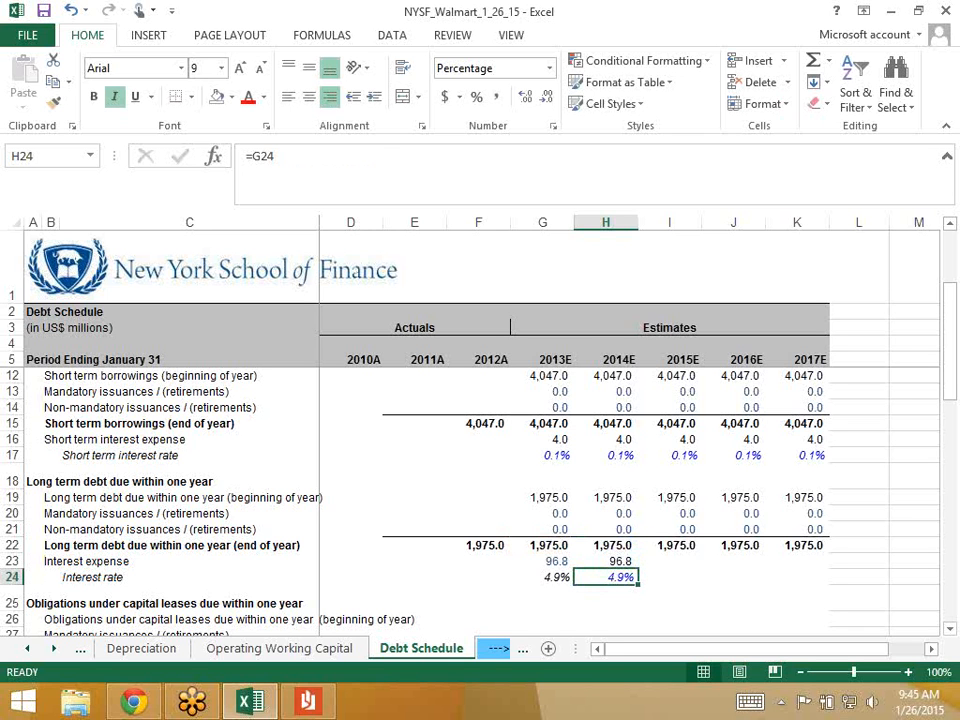
pyautogui.press('Up')
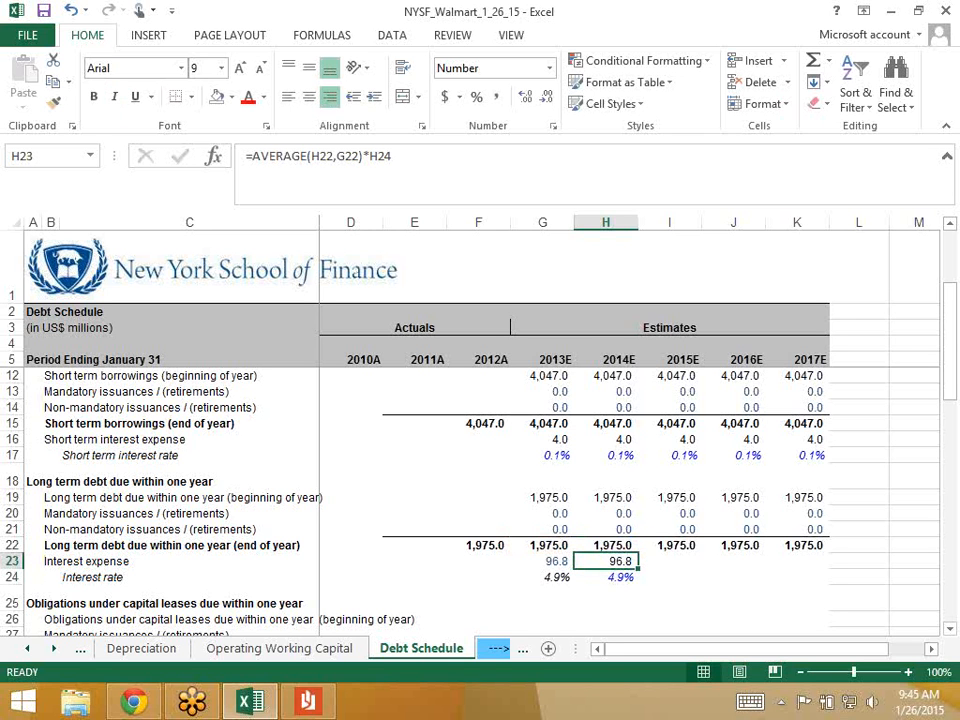
pyautogui.press('F2')
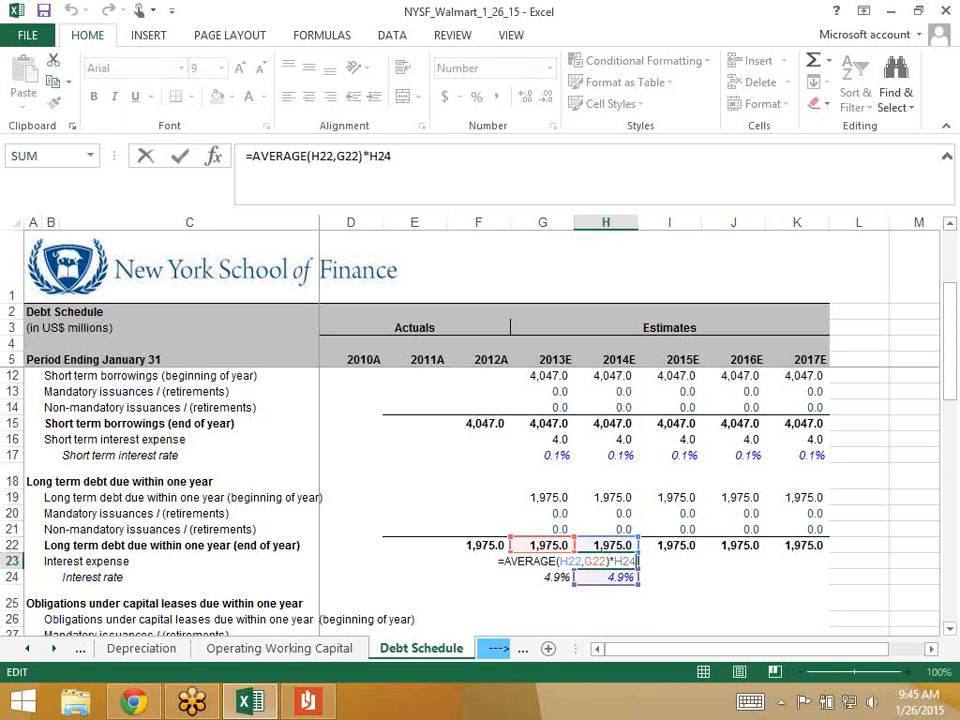
pyautogui.press('Escape')
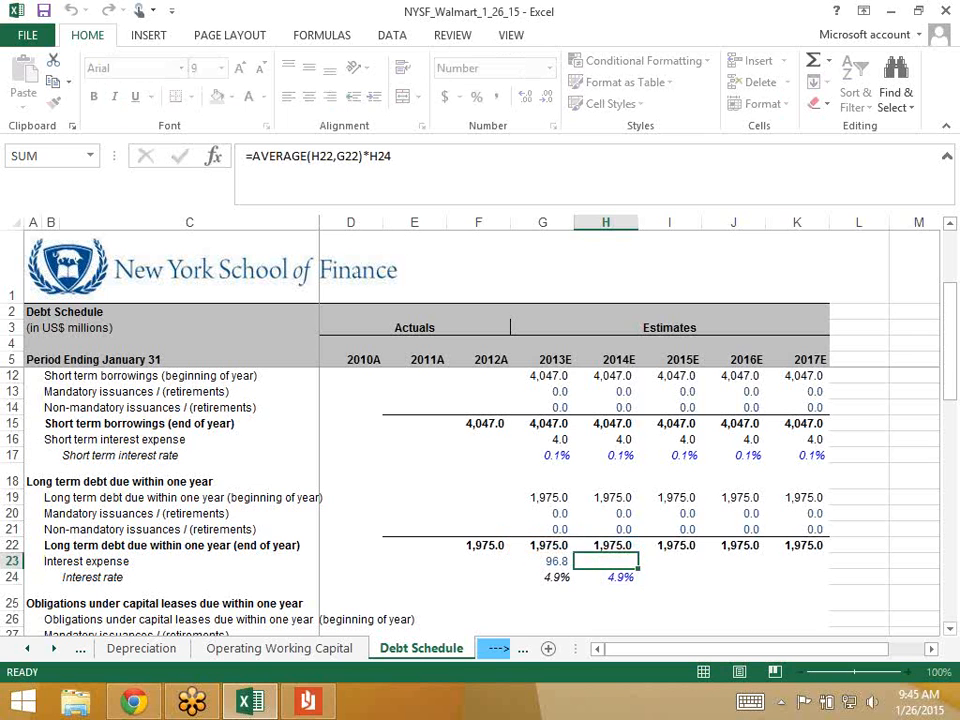
# - Fill H23:K24 right so 2015E–2017E show 96.8 interest expense at 4.9%
pyautogui.hotkey('shift', 'Down')
pyautogui.hotkey('shift', 'Right')
pyautogui.hotkey('shift', 'Right')
pyautogui.hotkey('shift', 'Right')
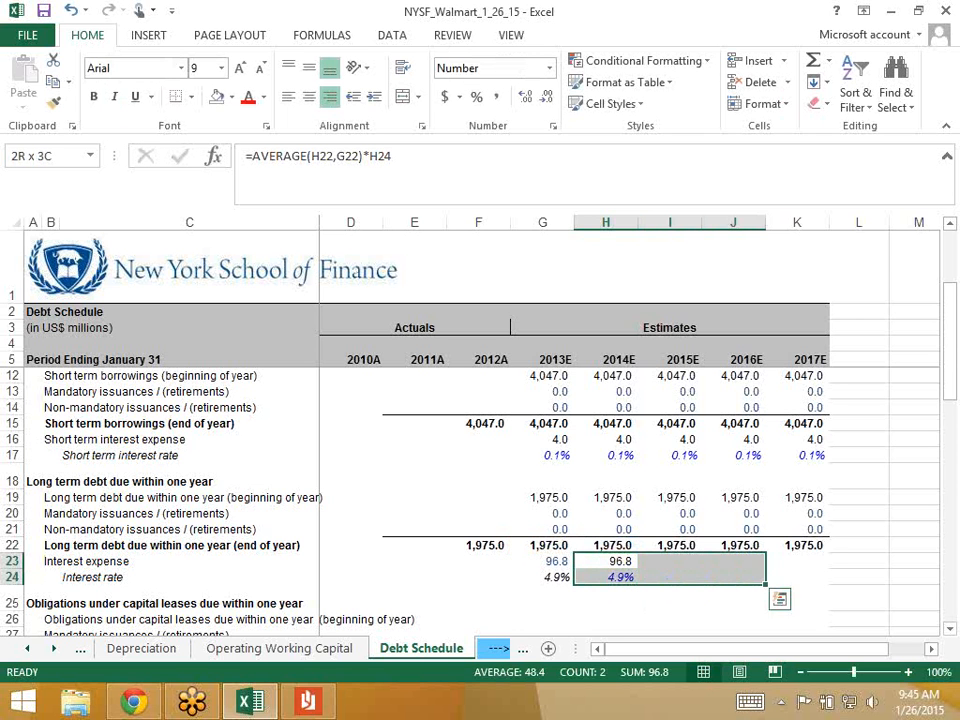
pyautogui.hotkey('ctrl', 'r')
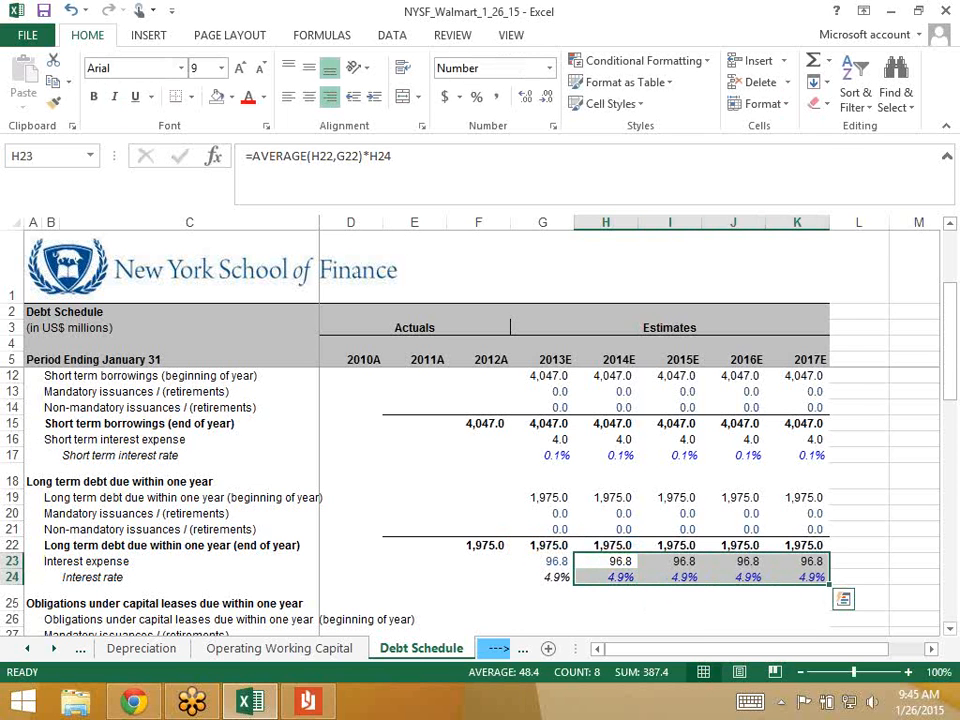
pyautogui.press('Down')
pyautogui.press('Down')
pyautogui.press('Down')
pyautogui.press('Down')
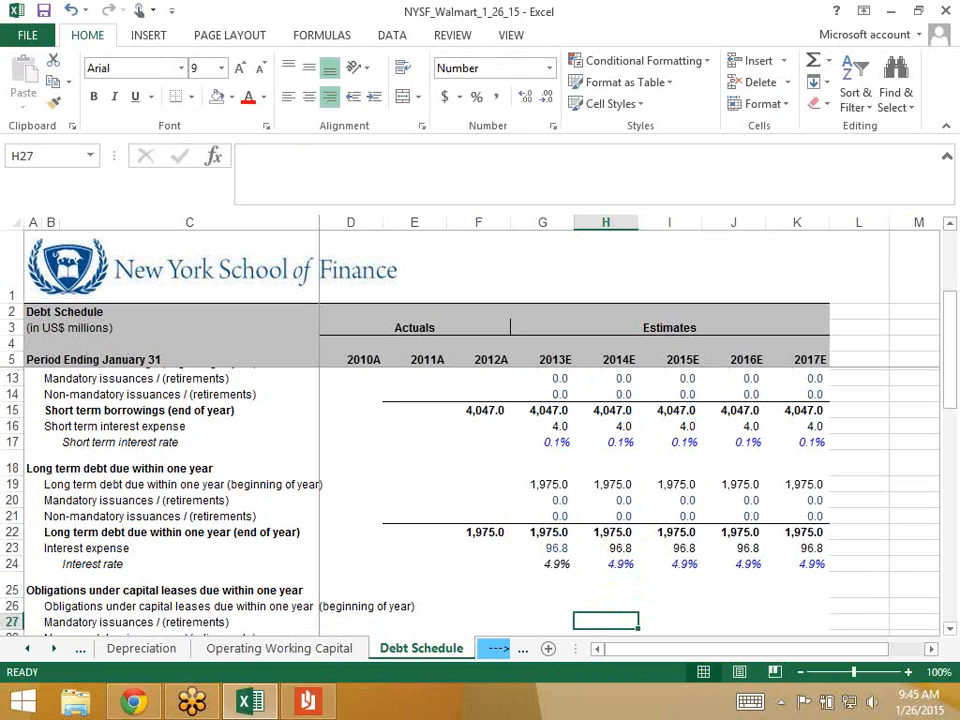
pyautogui.press('Up')
pyautogui.press('Up')
pyautogui.press('Left')
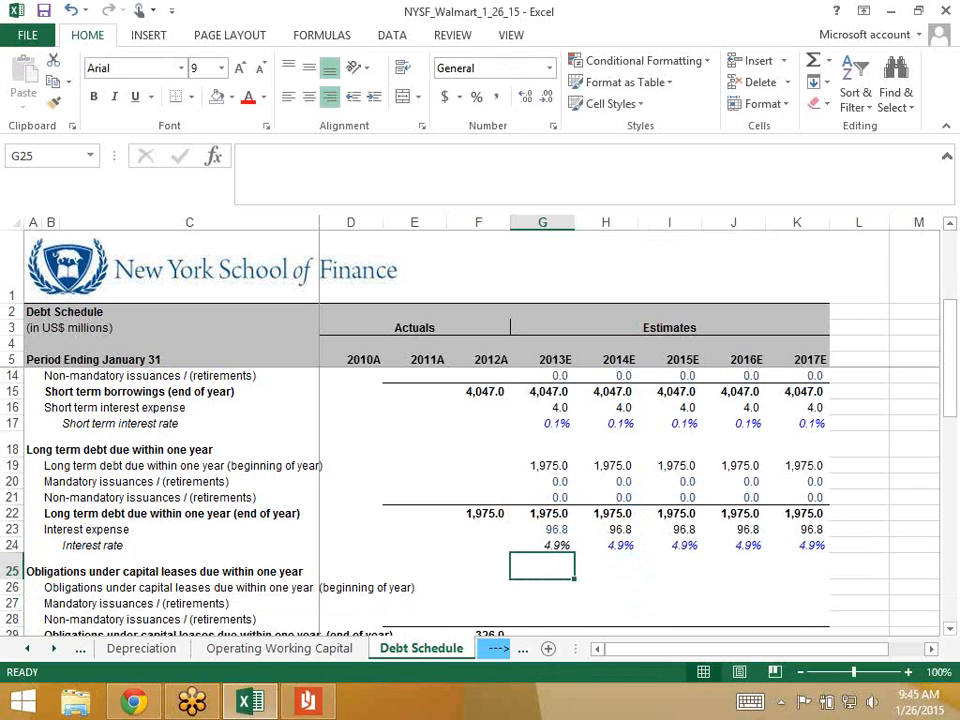
pyautogui.hotkey('ctrl', 's')
pyautogui.hotkey('ctrl', 'd')
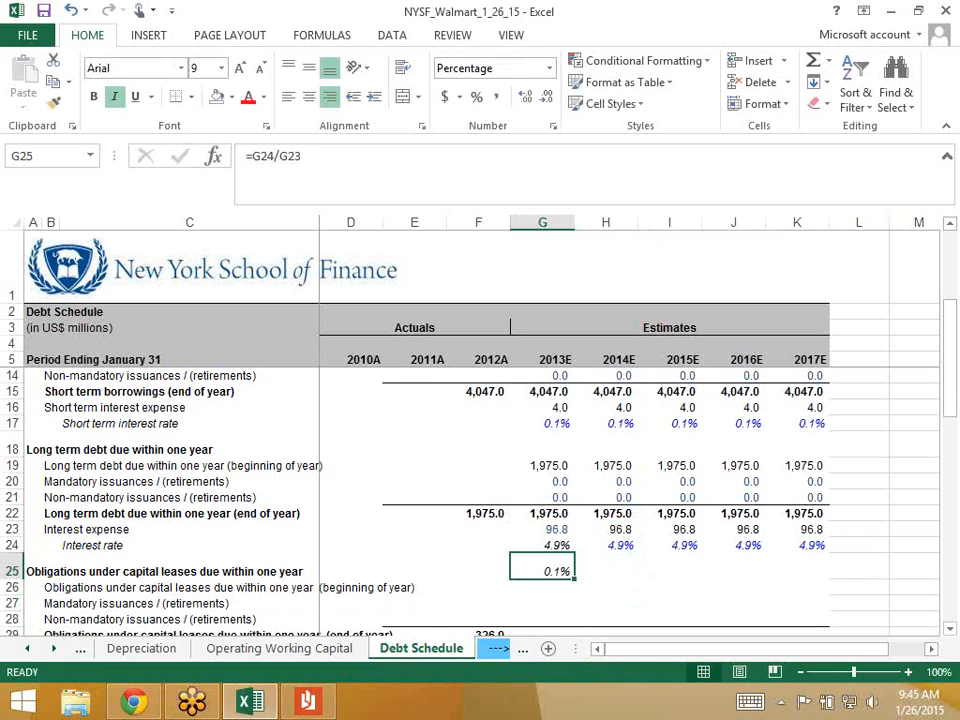
pyautogui.hotkey('ctrl', 'z')
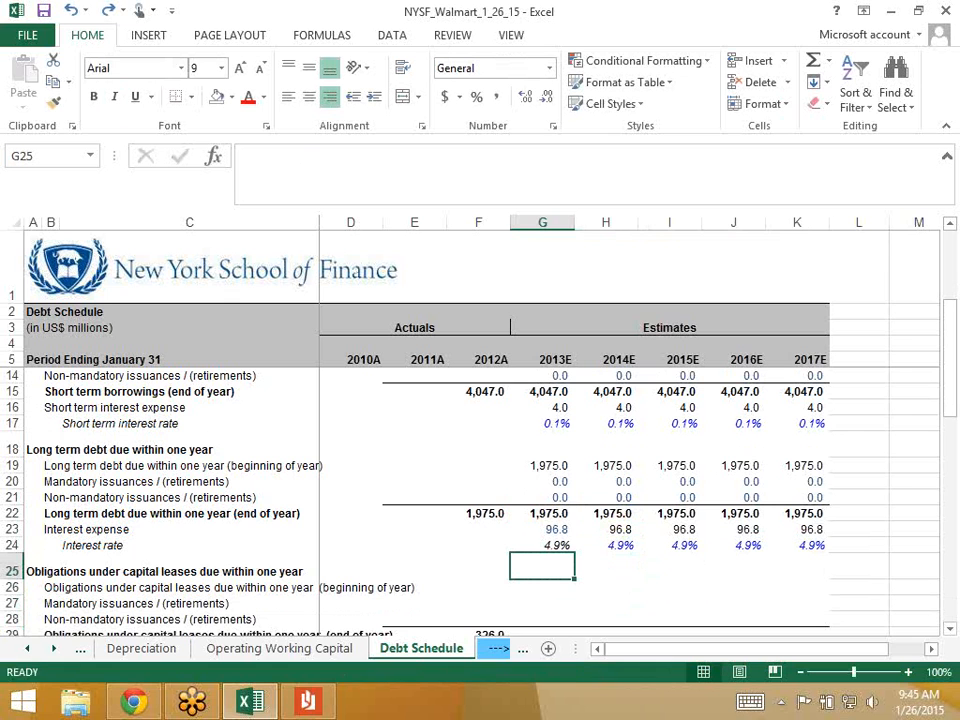
pyautogui.hotkey('ctrl', 's')
# - Link G26 to the 2012A 326.0 balance (=F29) and enter 0 for both 2013E issuances
pyautogui.press('Down')
pyautogui.press('Down')
pyautogui.press('Down')
pyautogui.press('Down')
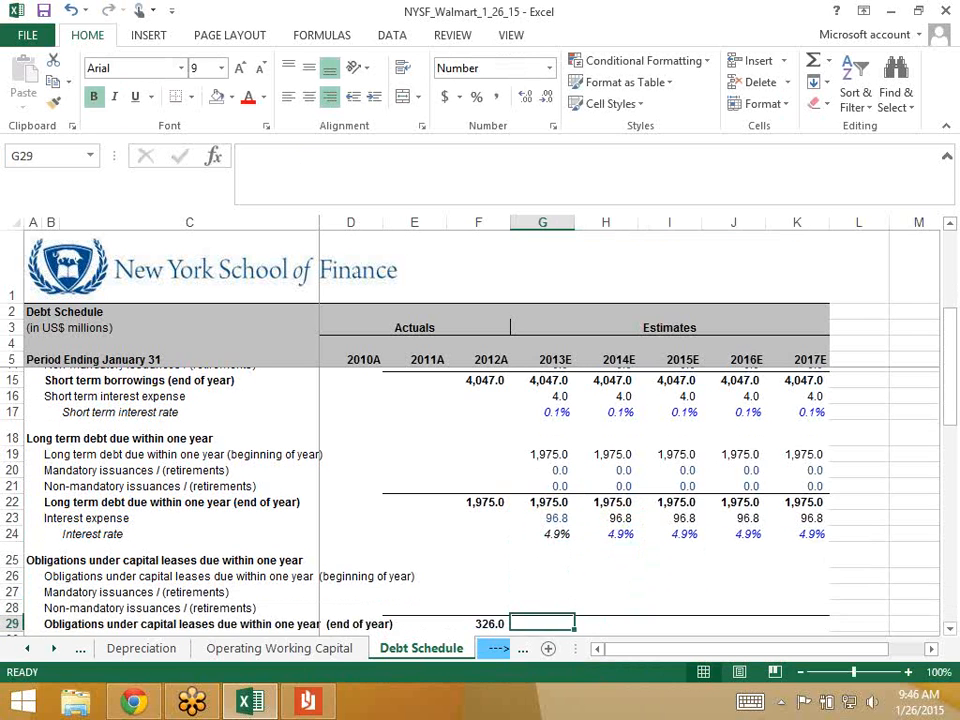
pyautogui.press('Up')
pyautogui.press('Up')
pyautogui.press('Up')
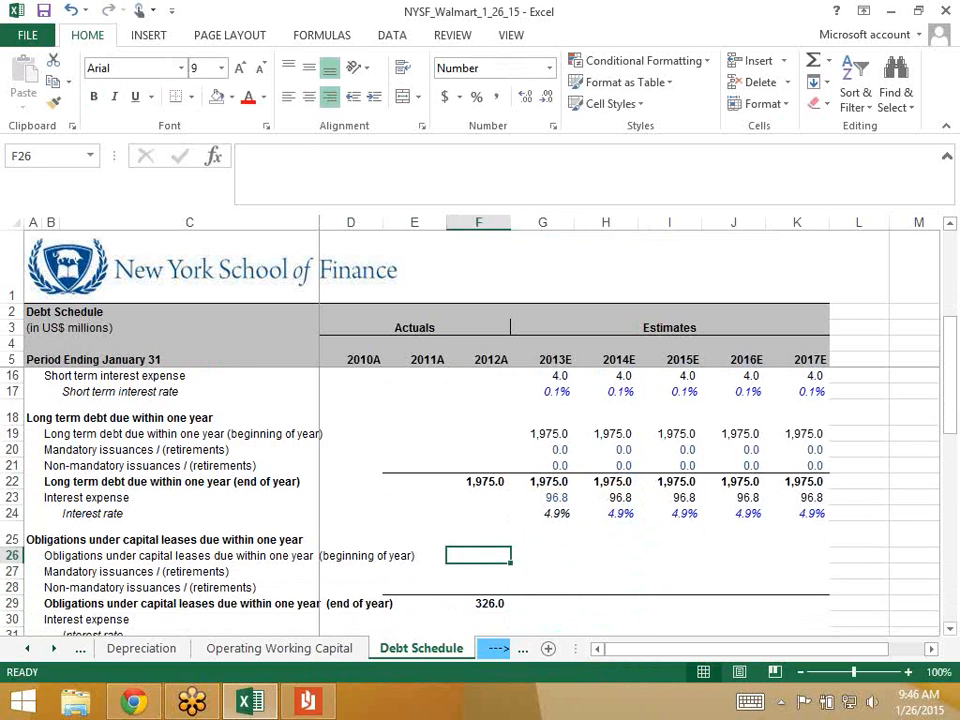
pyautogui.write('=')
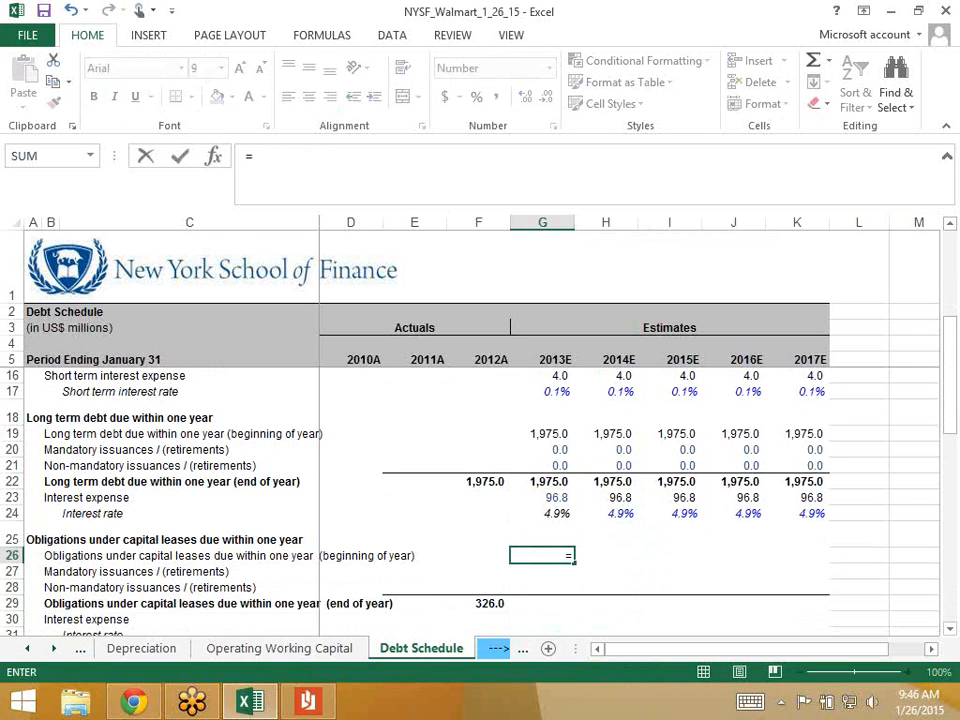
pyautogui.press('Left')
pyautogui.press('Down')
pyautogui.press('Down')
pyautogui.press('Down')
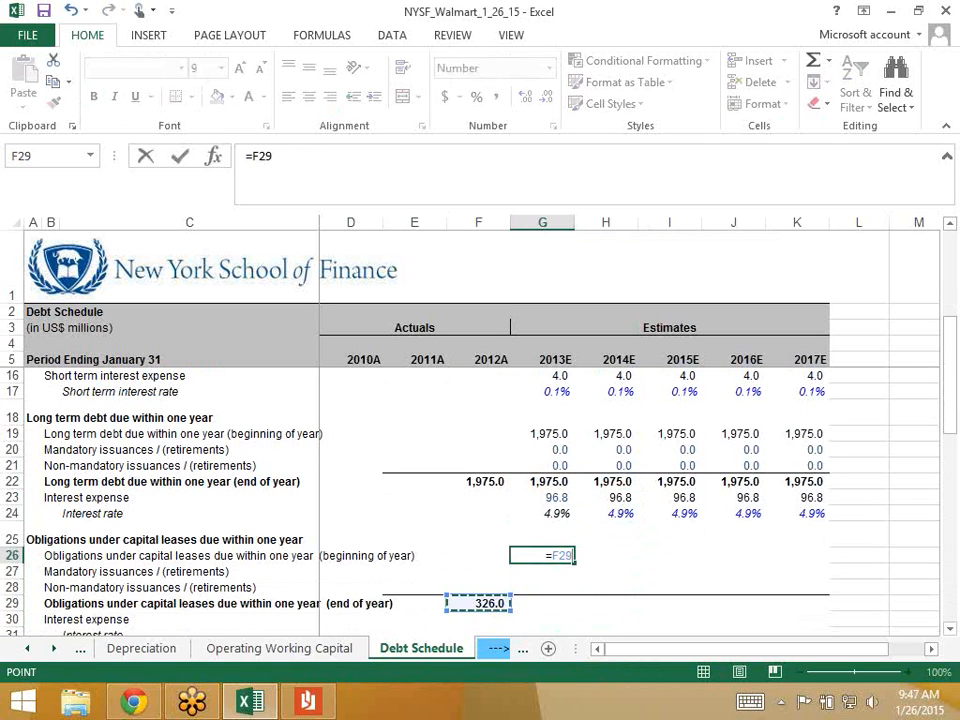
pyautogui.press('Return')
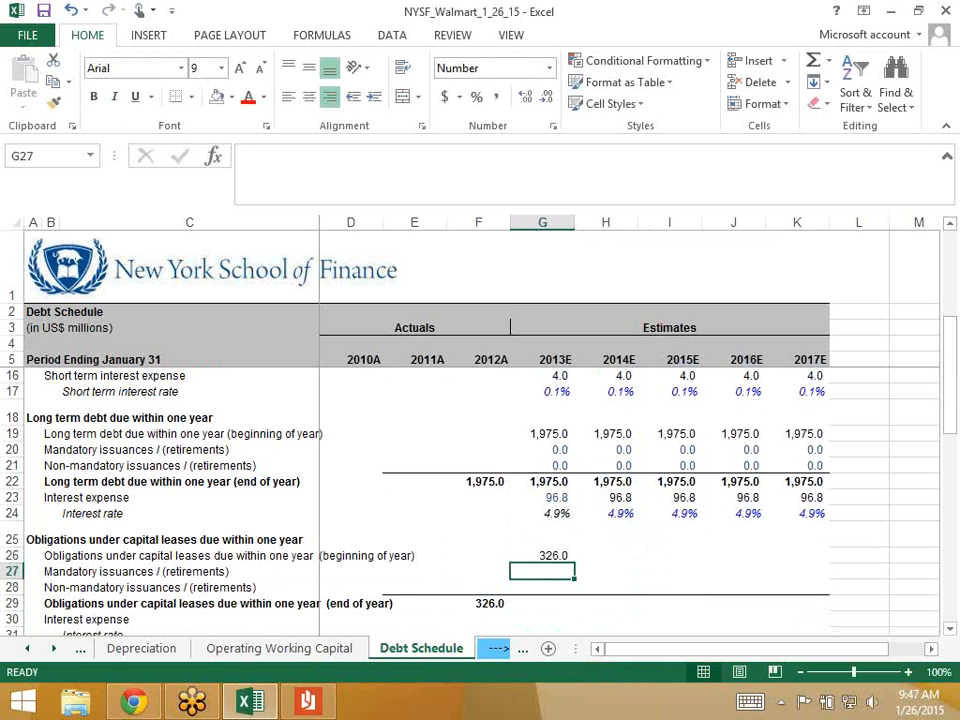
pyautogui.write('0')
pyautogui.press('Return')
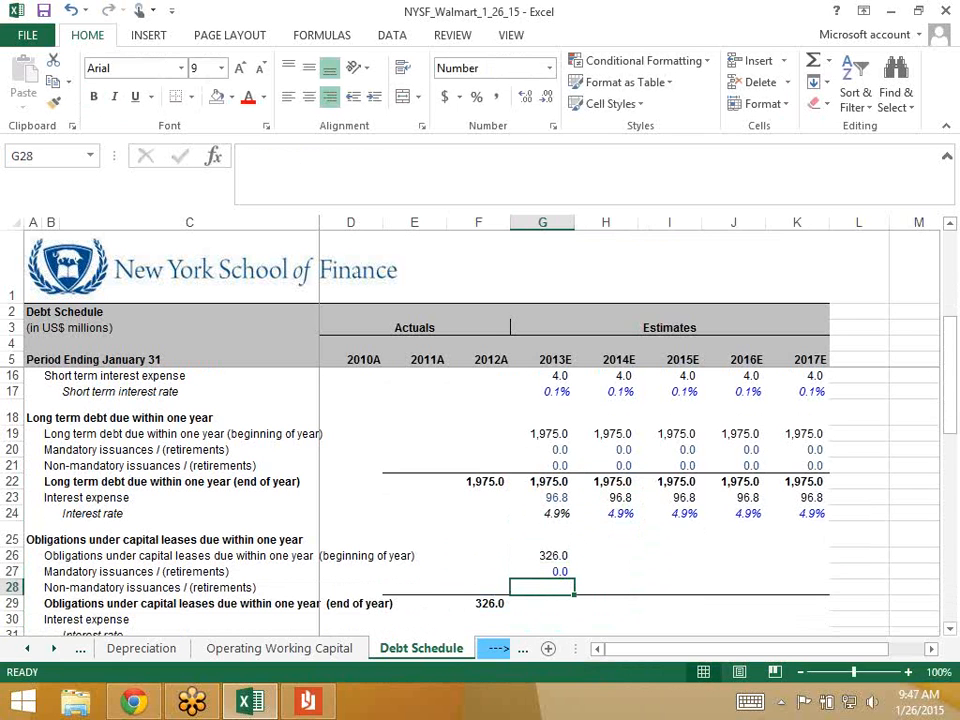
pyautogui.write('0')
pyautogui.press('Return')
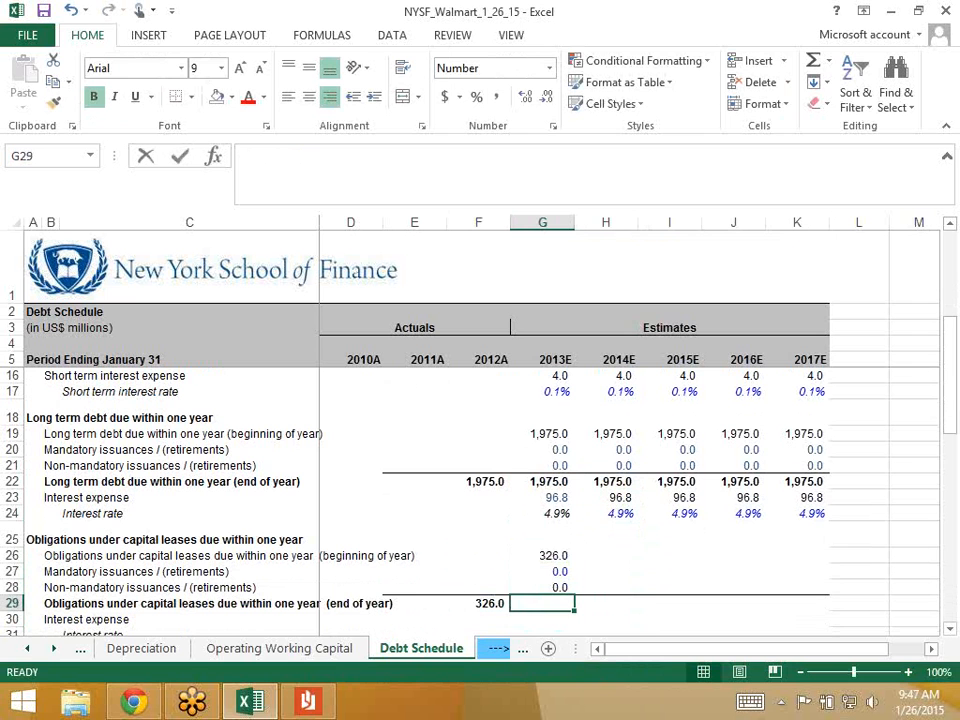
# - AutoSum the 2013E end-of-year total in G29 and fill G26:K29 through 2017E
pyautogui.hotkey('alt', '=')
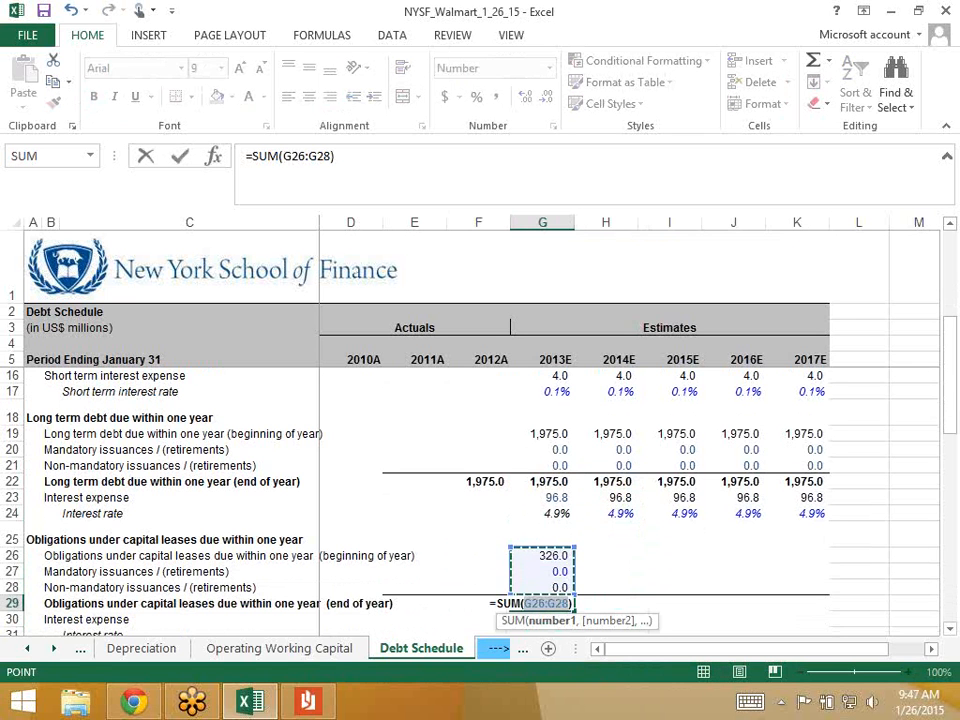
pyautogui.press('Return')
pyautogui.press('Up')
pyautogui.hotkey('shift', 'Up')
pyautogui.hotkey('shift', 'Up')
pyautogui.hotkey('shift', 'Up')
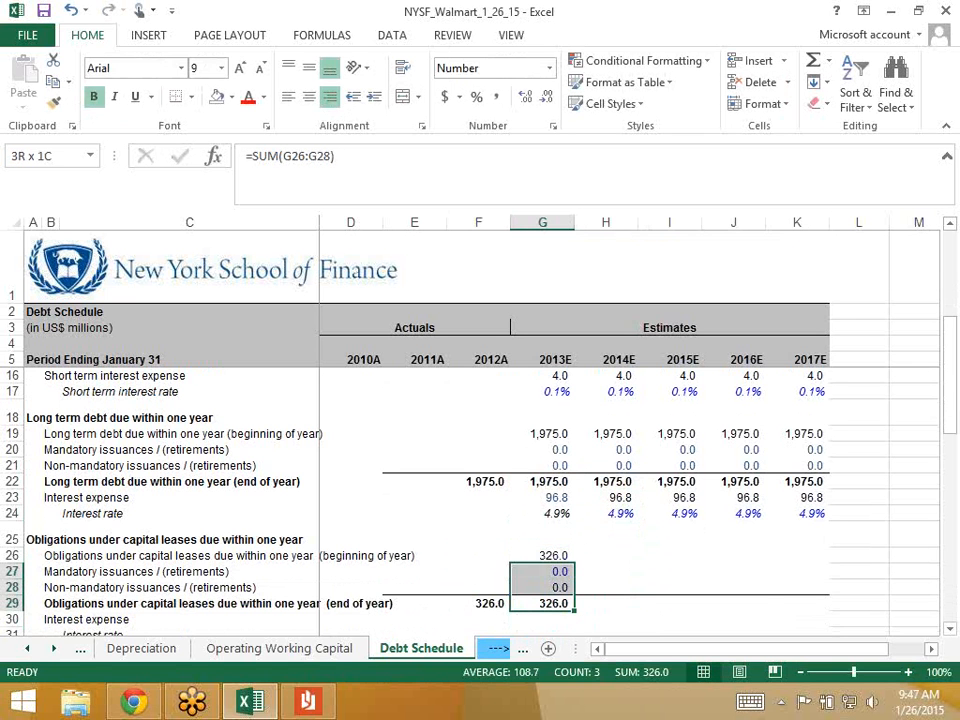
pyautogui.hotkey('shift', 'Right')
pyautogui.hotkey('shift', 'Right')
pyautogui.hotkey('shift', 'Right')
pyautogui.hotkey('shift', 'Right')
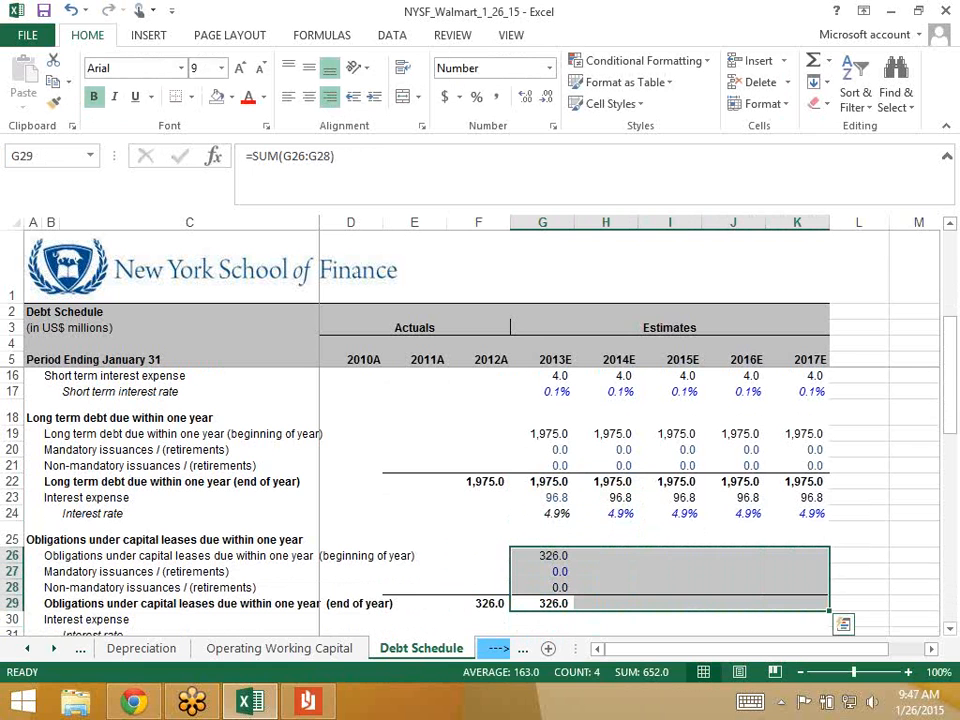
pyautogui.hotkey('ctrl', 'r')
pyautogui.press('Down')
pyautogui.press('Down')
pyautogui.press('Down')
pyautogui.press('Down')
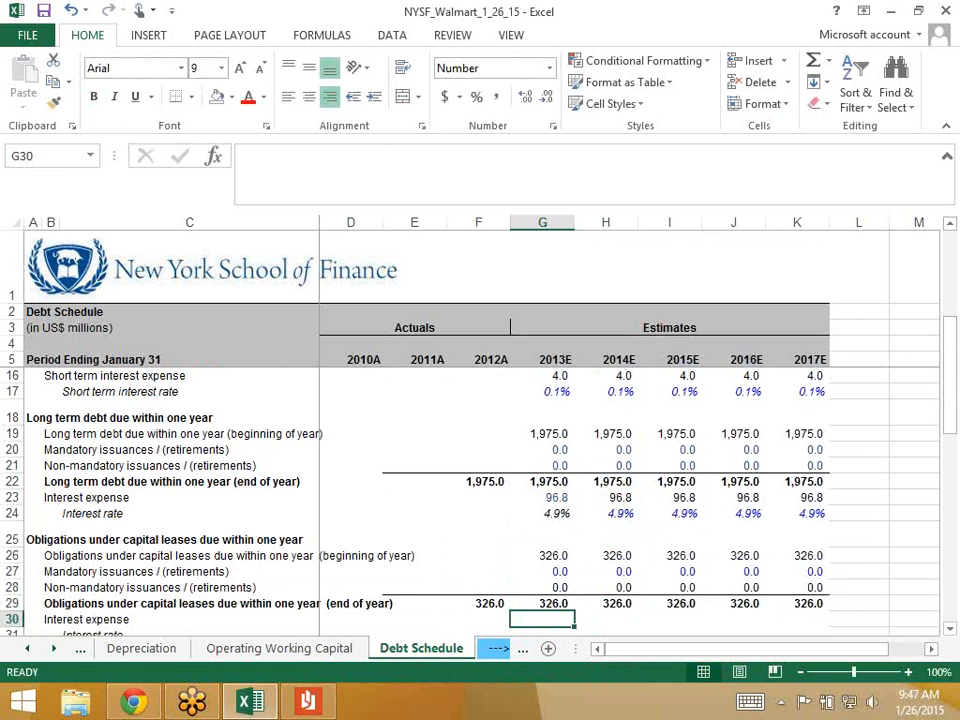
pyautogui.press('Up')
pyautogui.press('Up')
pyautogui.press('Up')
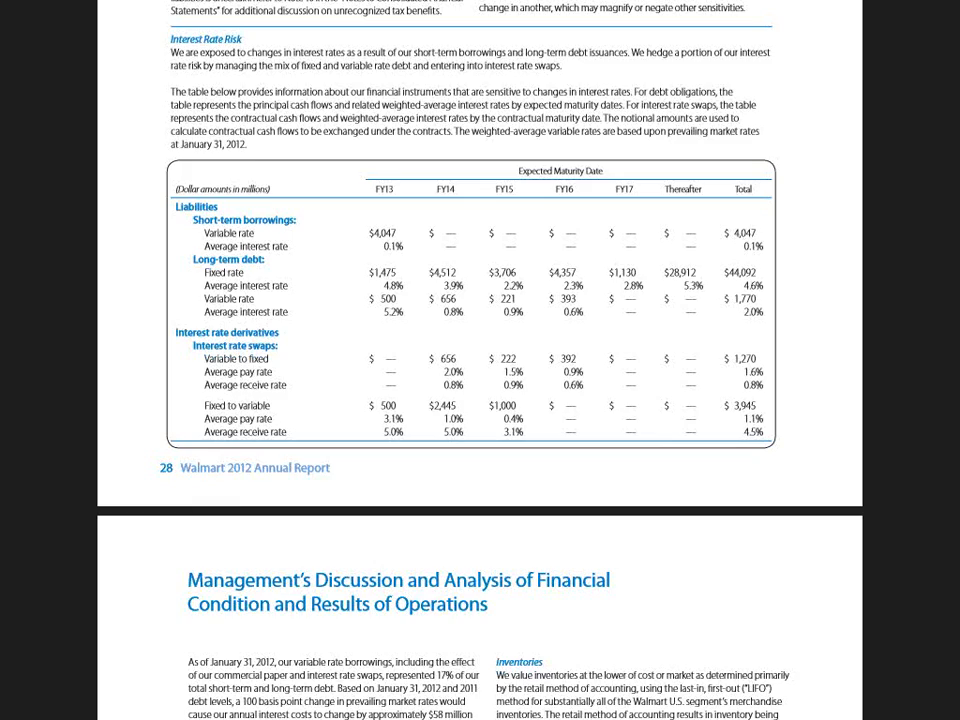
# - Scroll through the report's MD&A pages 29–31, then go back to the Excel Debt Schedule
pyautogui.scroll(-15, 480, 360)
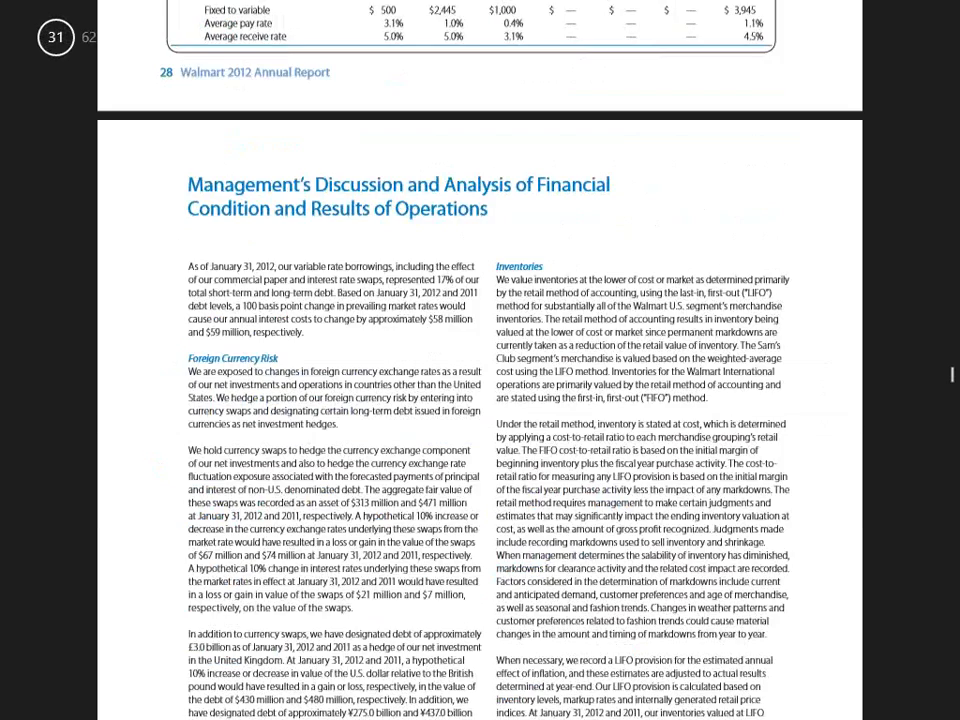
pyautogui.scroll(-15, 480, 360)
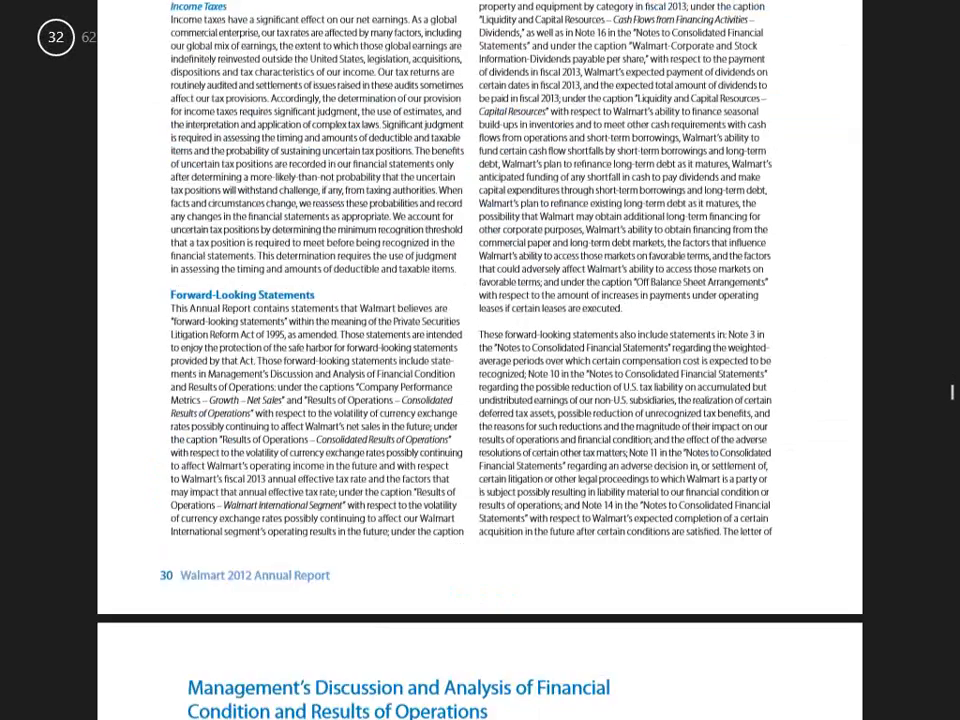
pyautogui.scroll(-10, 480, 360)
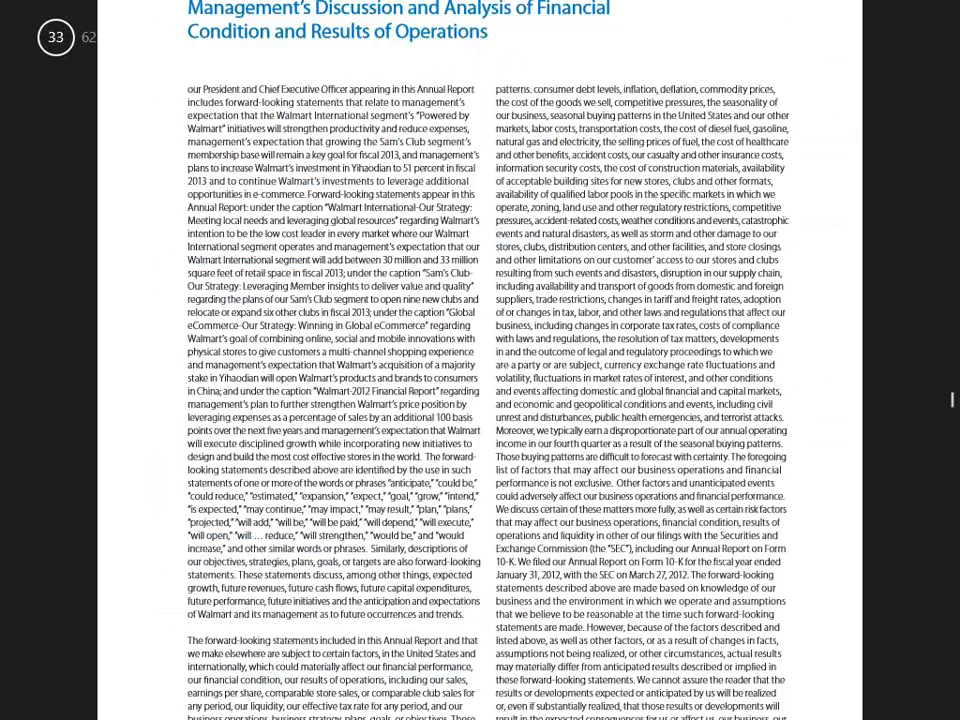
pyautogui.scroll(13, 480, 360)
pyautogui.scroll(5, 480, 360)
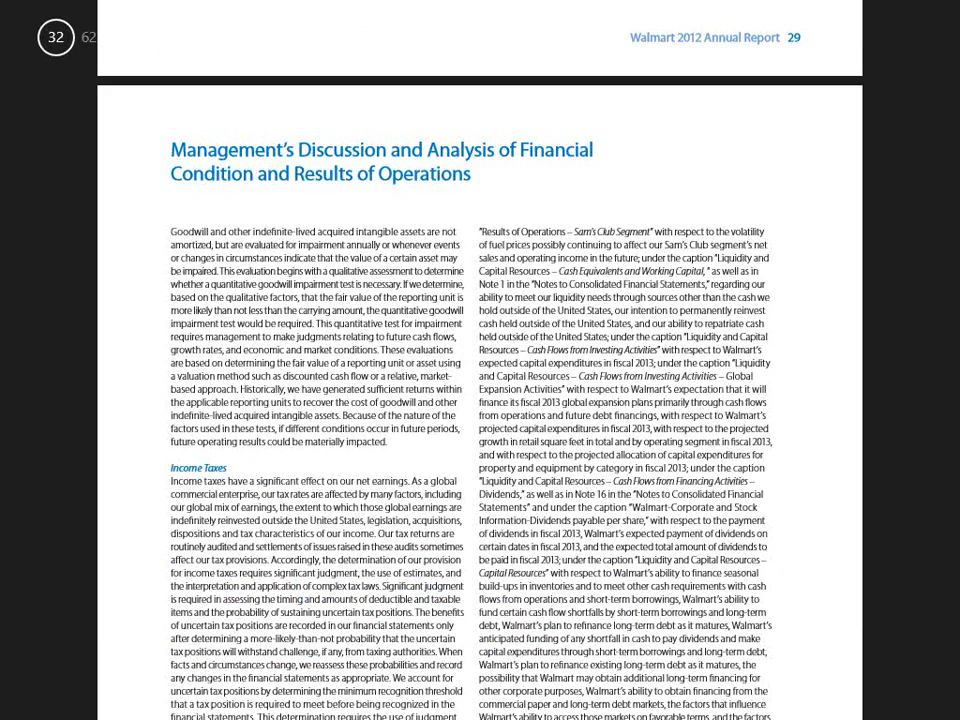
pyautogui.scroll(-1, 480, 360)
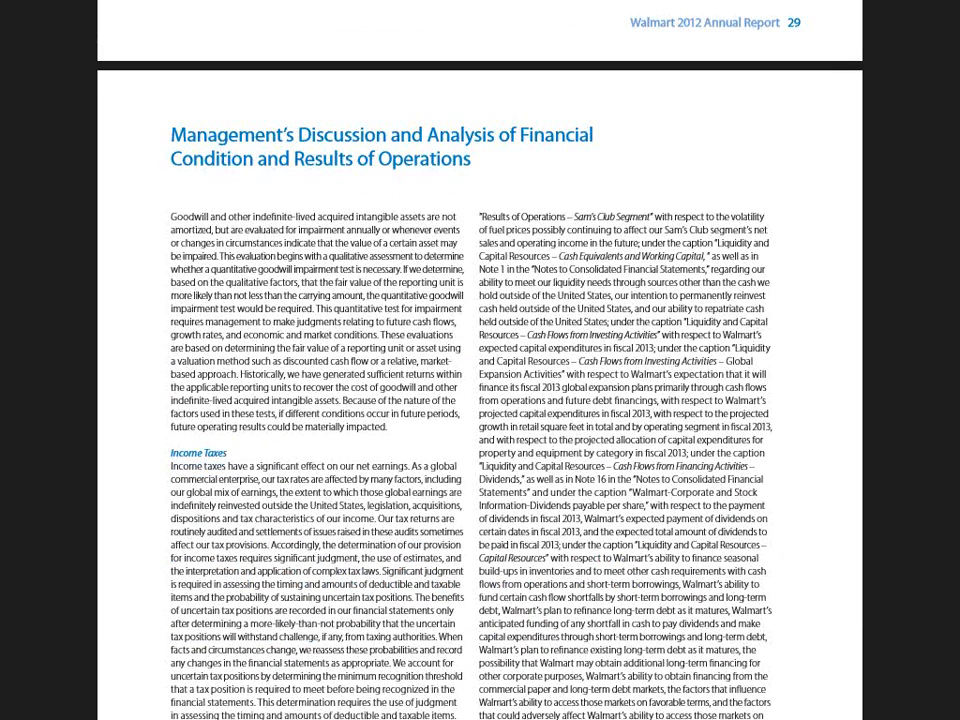
pyautogui.hotkey('alt', 'Tab')
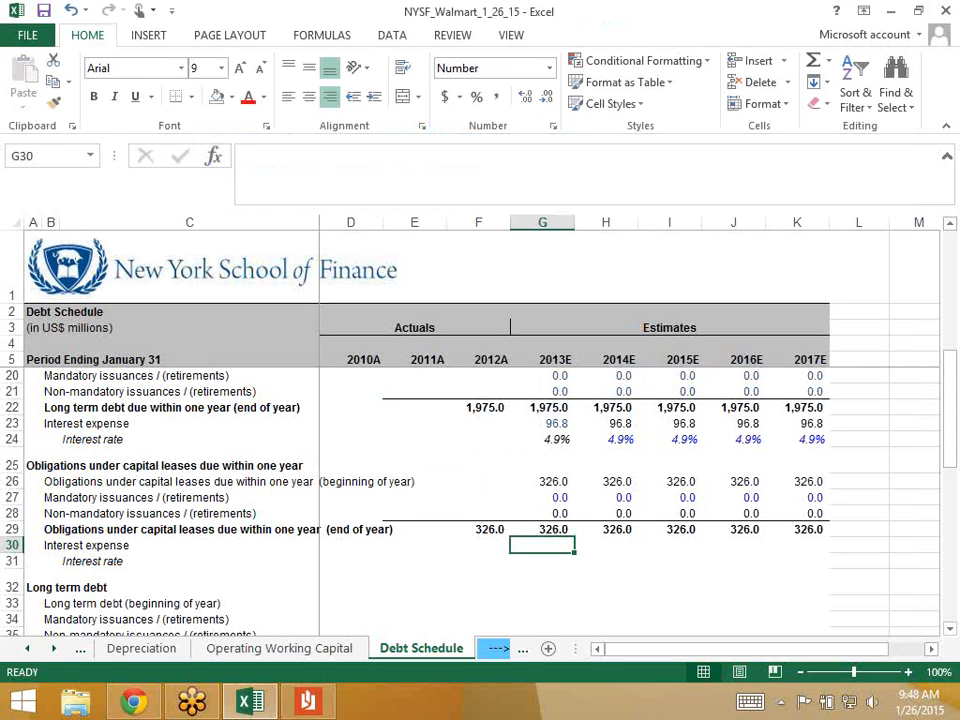
# - Inspect the Debt Schedule's capital-lease interest expense, rate and end-of-year rows
pyautogui.press('Down')
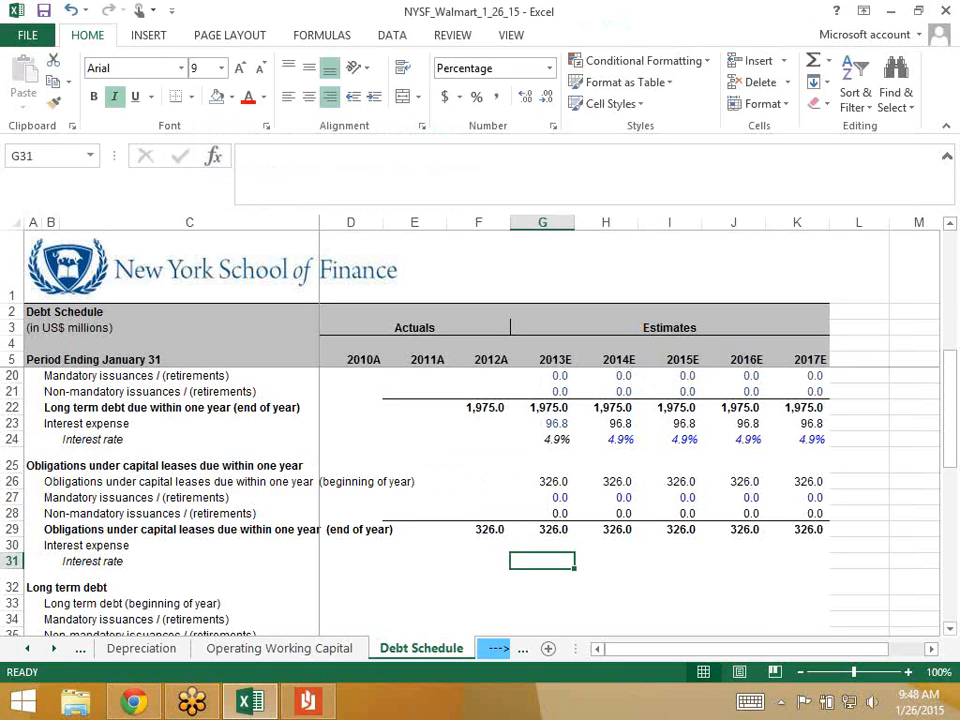
pyautogui.press('Up')
pyautogui.press('Up')
pyautogui.press('Down')
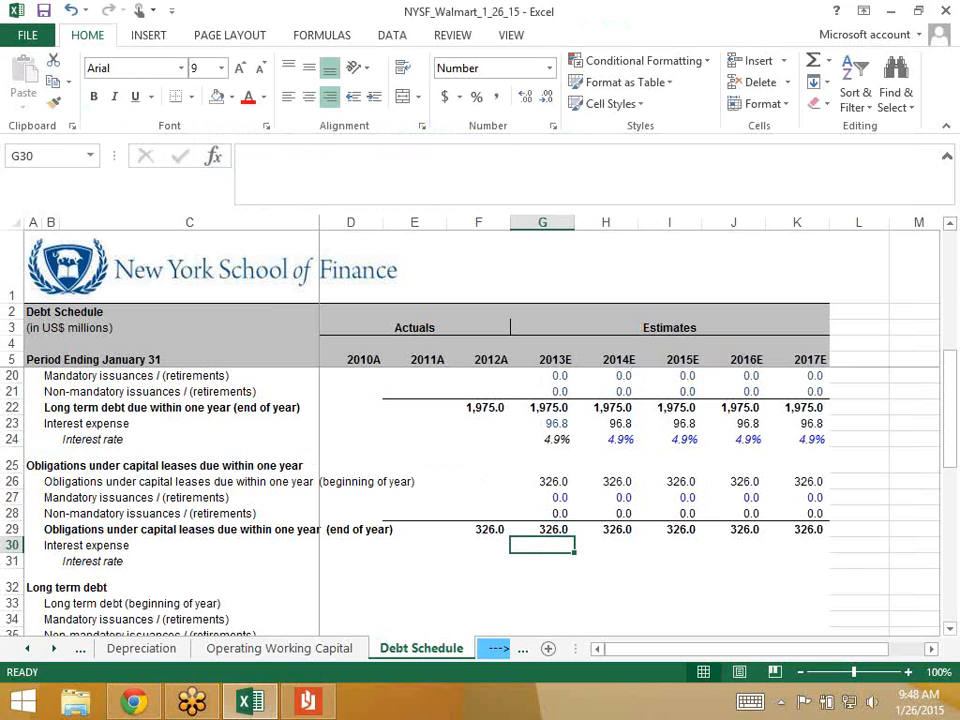
pyautogui.press('Left')
pyautogui.press('Right')
pyautogui.scroll(-4, 480, 500)
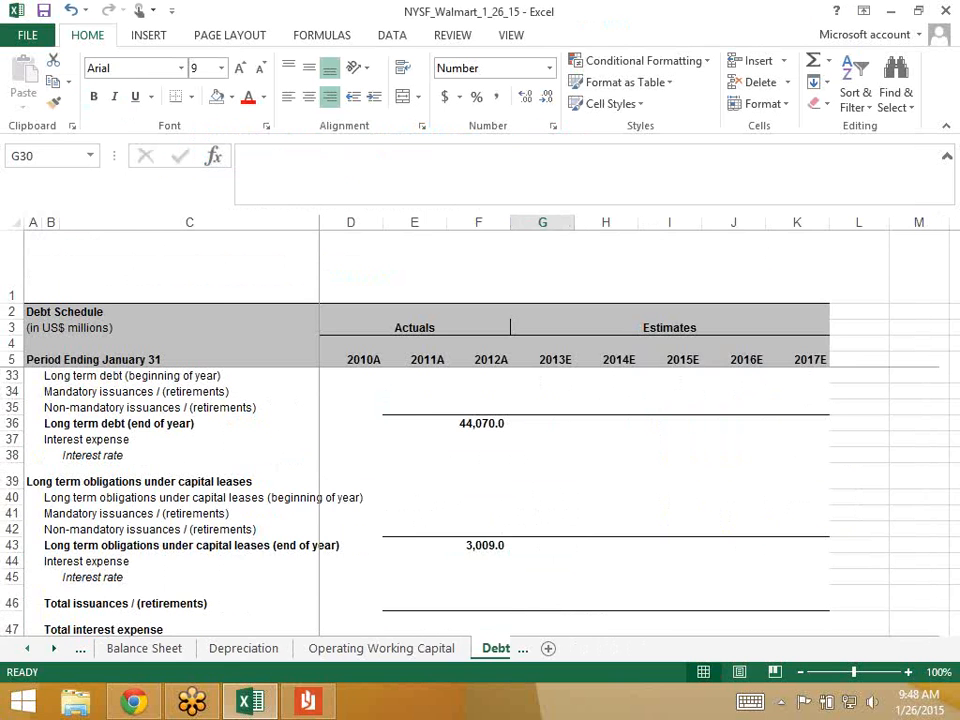
# - On the Balance Sheet, check the 2012A capital lease obligations of 326.0 and 3,009.0
pyautogui.hotkey('ctrl', 'pageup')
pyautogui.hotkey('ctrl', 'pageup')
pyautogui.hotkey('ctrl', 'pageup')
pyautogui.press('Down')
pyautogui.press('Down')
pyautogui.press('Down')
pyautogui.press('Down')
pyautogui.press('Down')
pyautogui.press('Left')
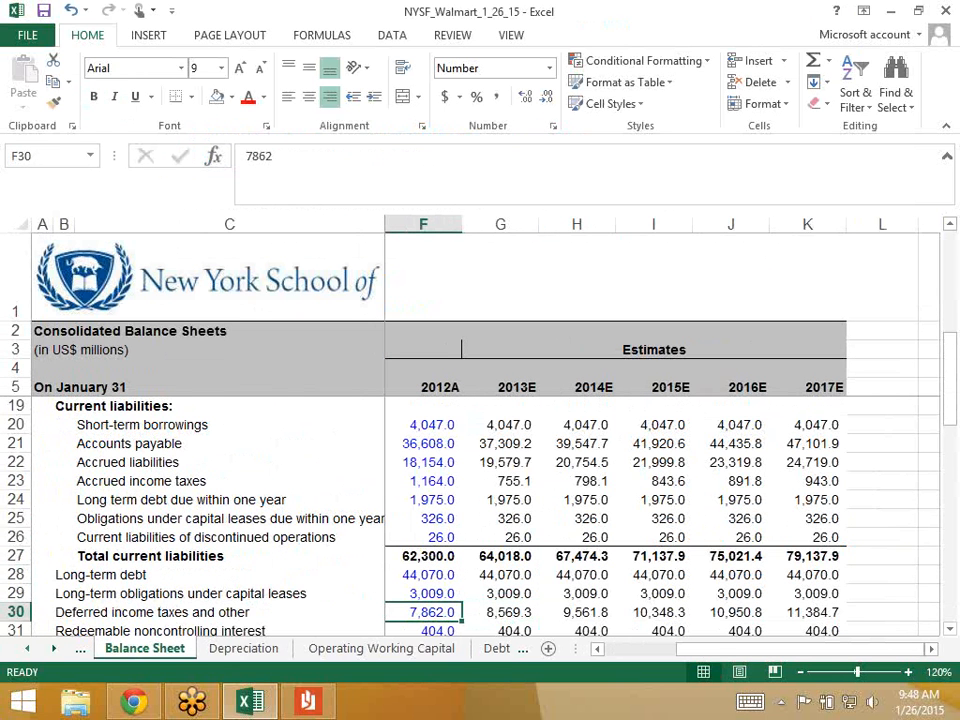
pyautogui.press('Down')
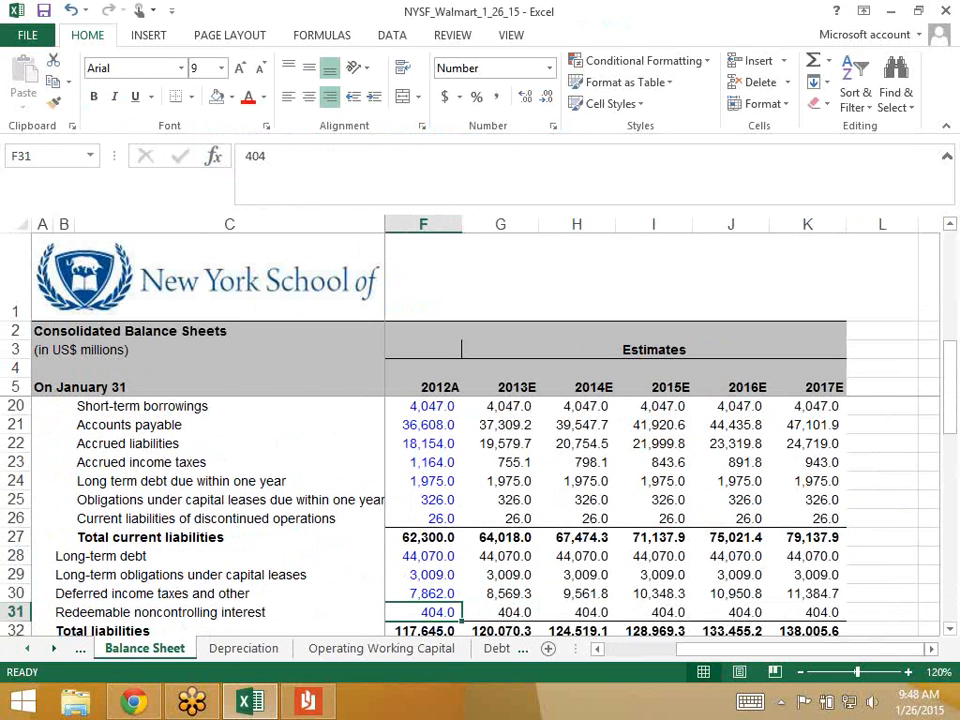
pyautogui.press('Up')
pyautogui.press('Up')
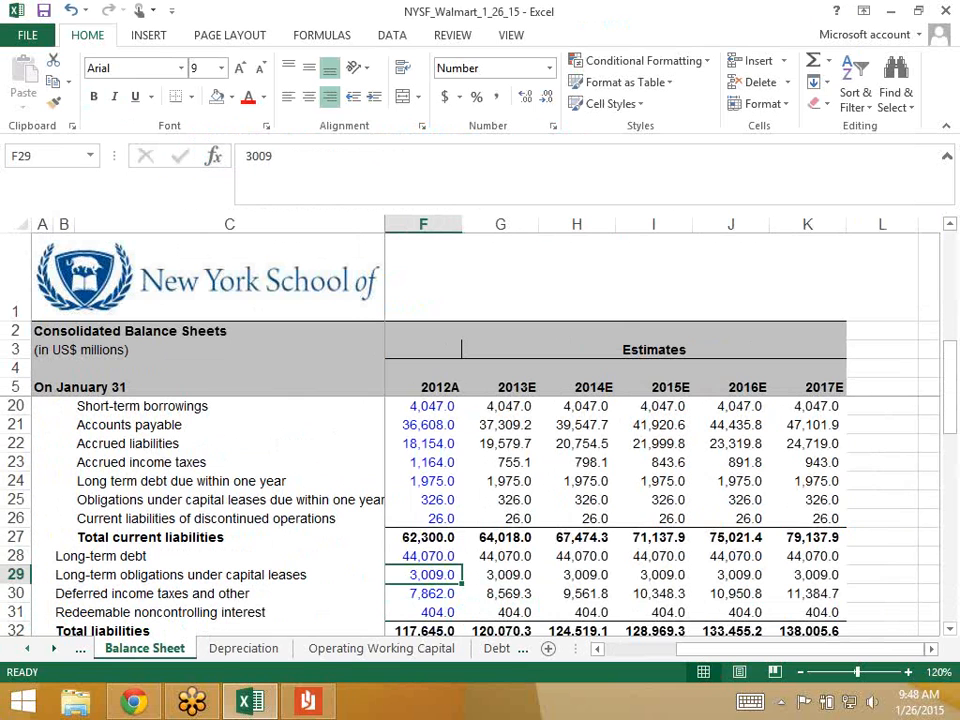
pyautogui.keyDown('ctrl'); pyautogui.click(428, 497); pyautogui.keyUp('ctrl')
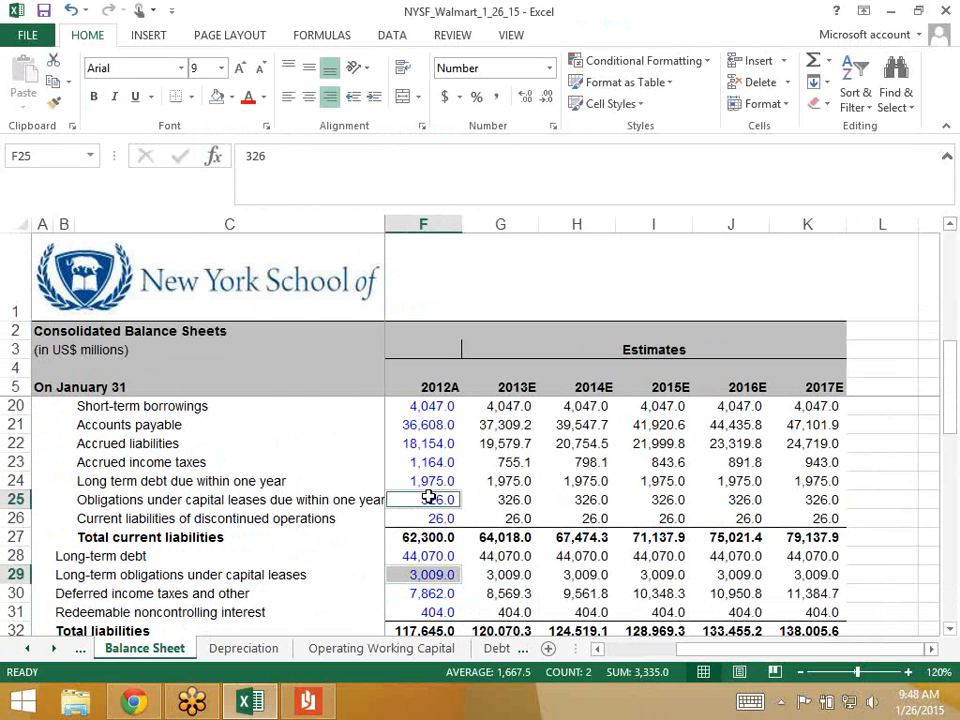
pyautogui.press('Left')
pyautogui.press('Right')
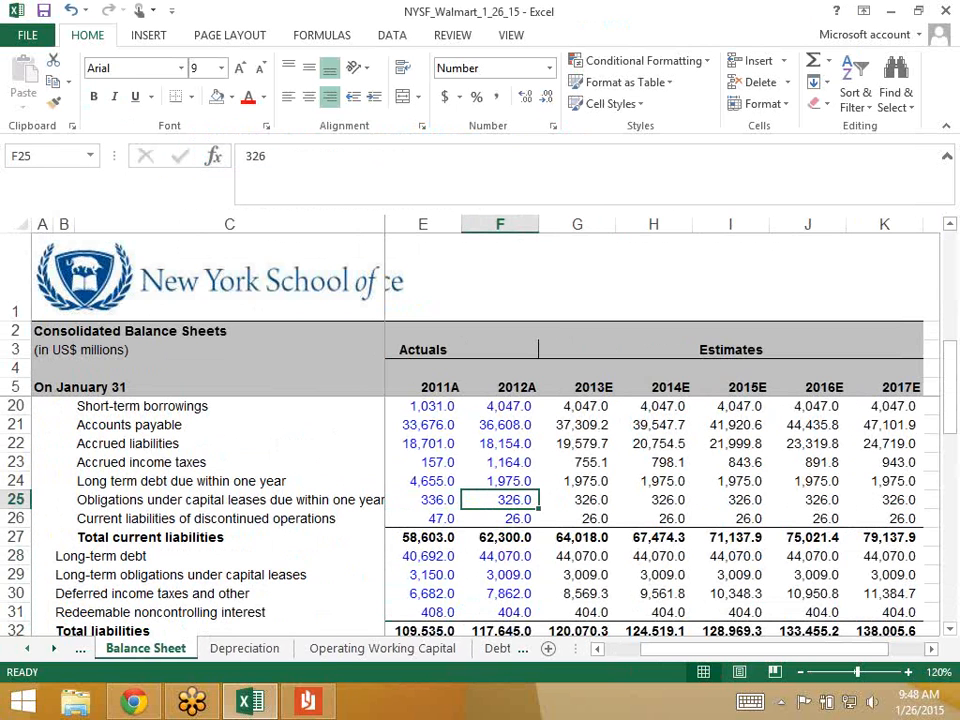
pyautogui.click(27, 649)
pyautogui.click(27, 649)
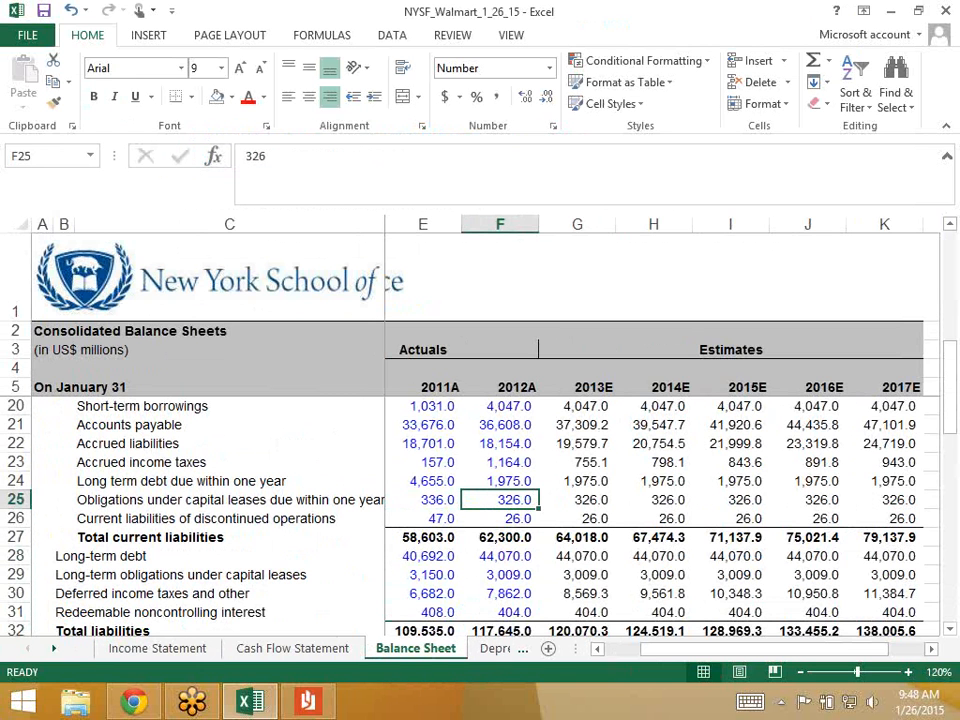
# - Go to the Income Statement's Interest section and select the 2012A debt interest expense, 2,034.0
pyautogui.click(157, 649)
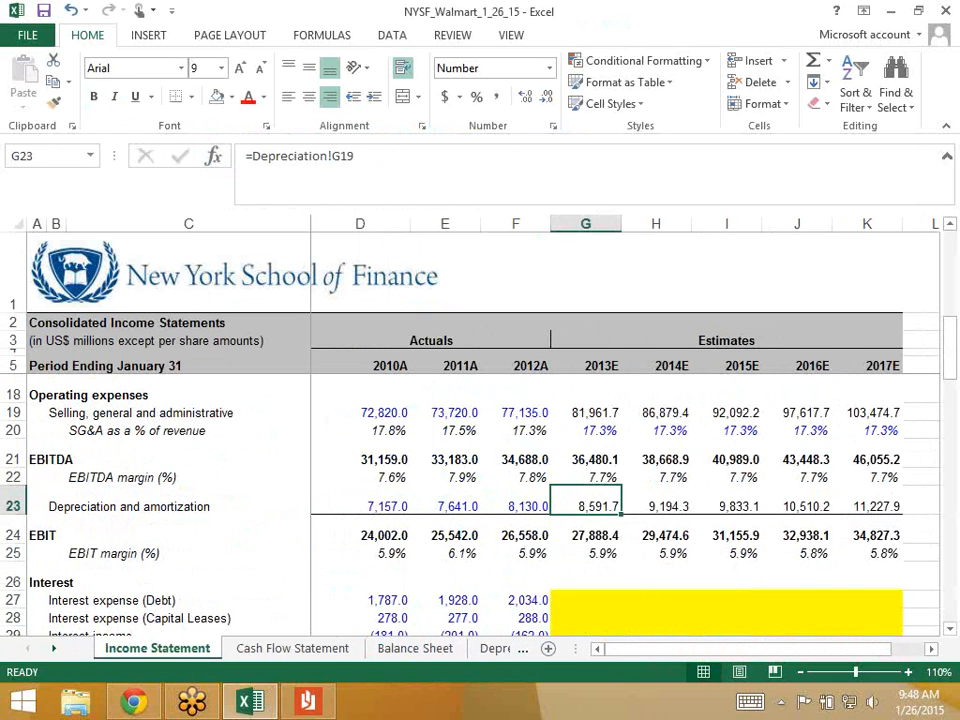
pyautogui.scroll(-2, 480, 450)
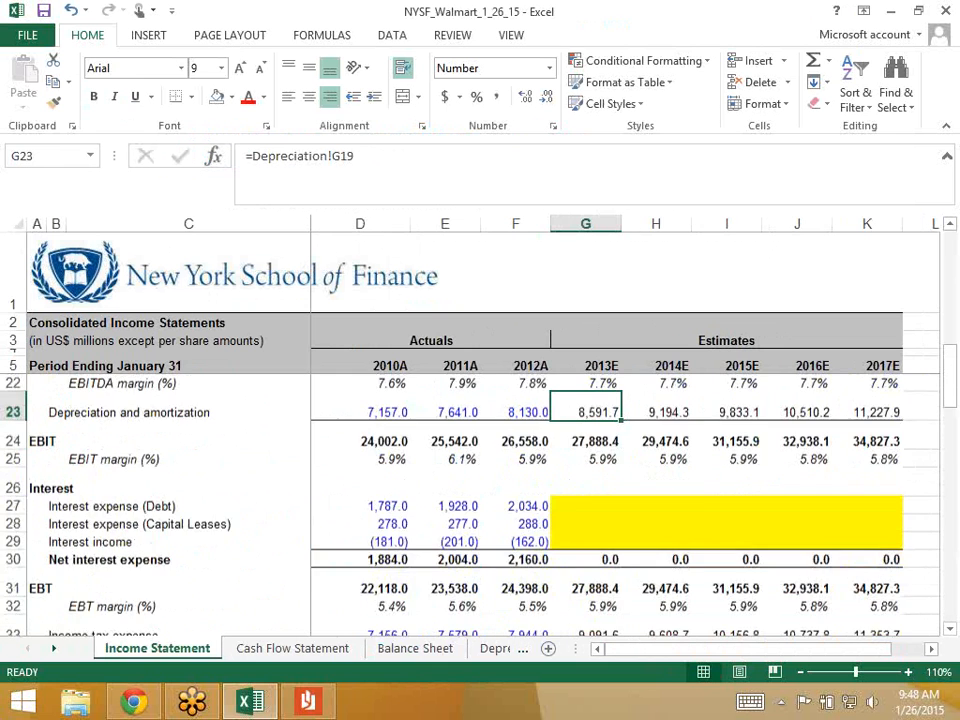
pyautogui.scroll(5, 480, 450)
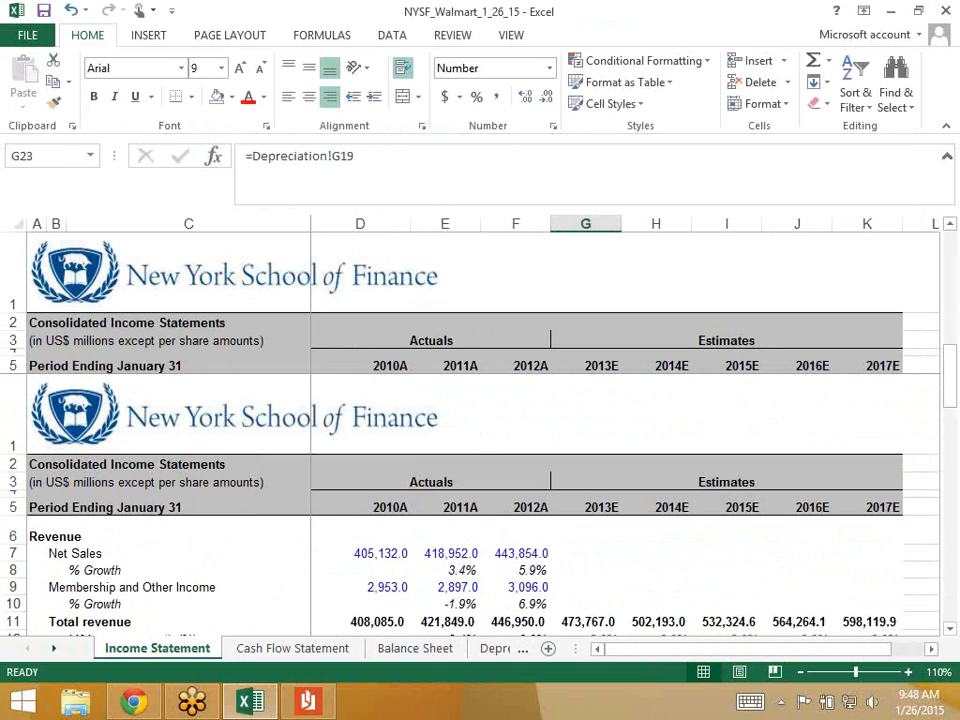
pyautogui.scroll(-4, 480, 450)
pyautogui.scroll(-2, 515, 540)
pyautogui.click(515, 589)
pyautogui.click(515, 571)
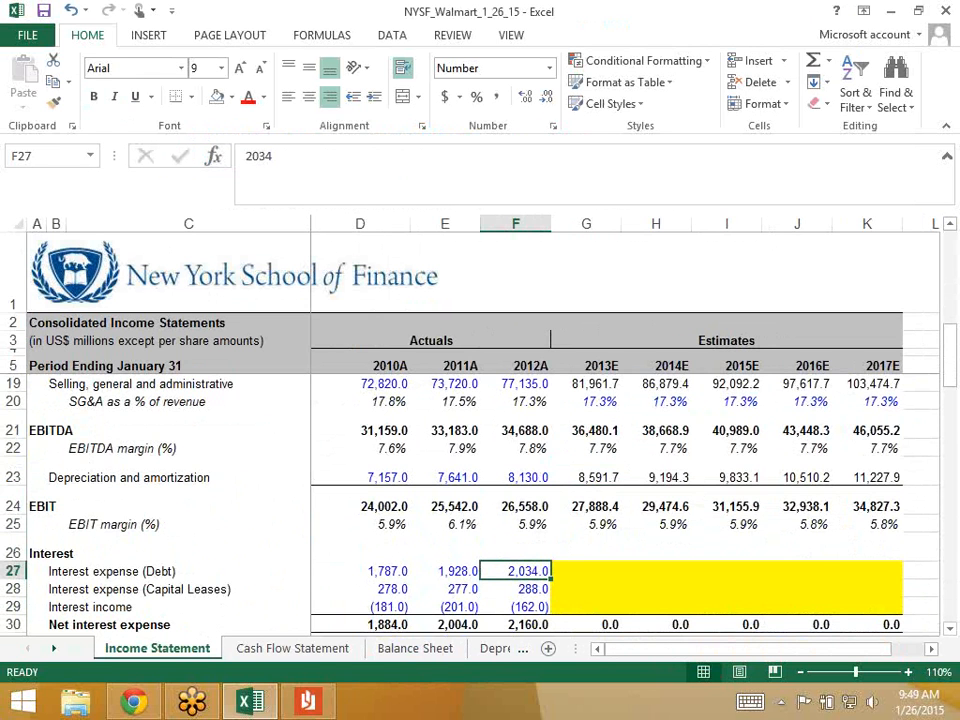
# - Select the Interest expense (Capital Leases) row and inspect its empty 2013E cell
pyautogui.press('Down')
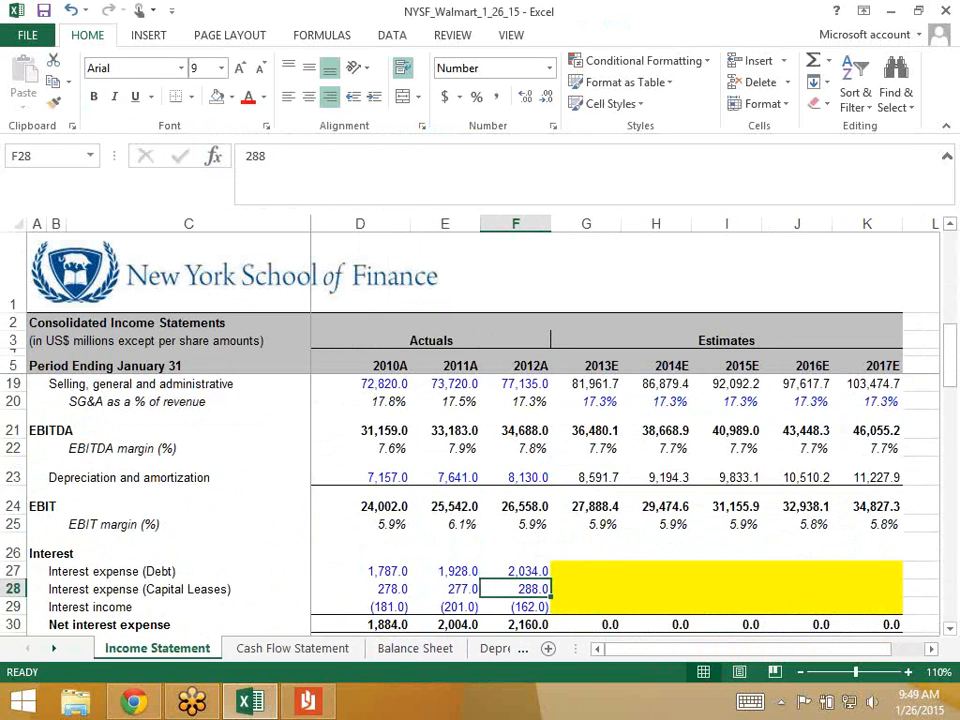
pyautogui.hotkey('shift', 'space')
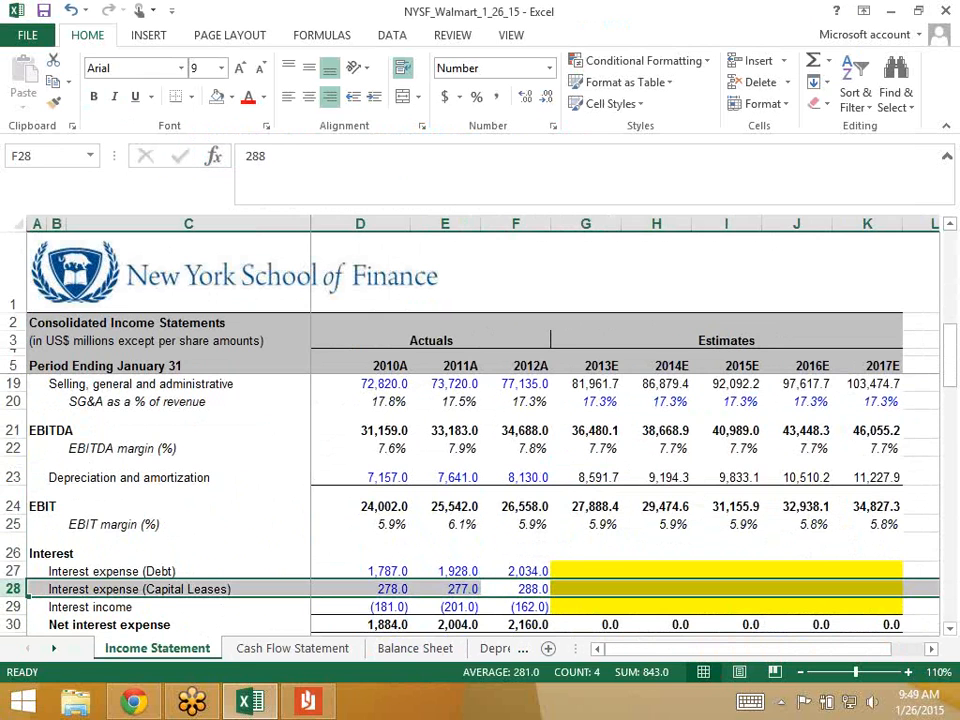
pyautogui.press('Right')
pyautogui.press('Left')
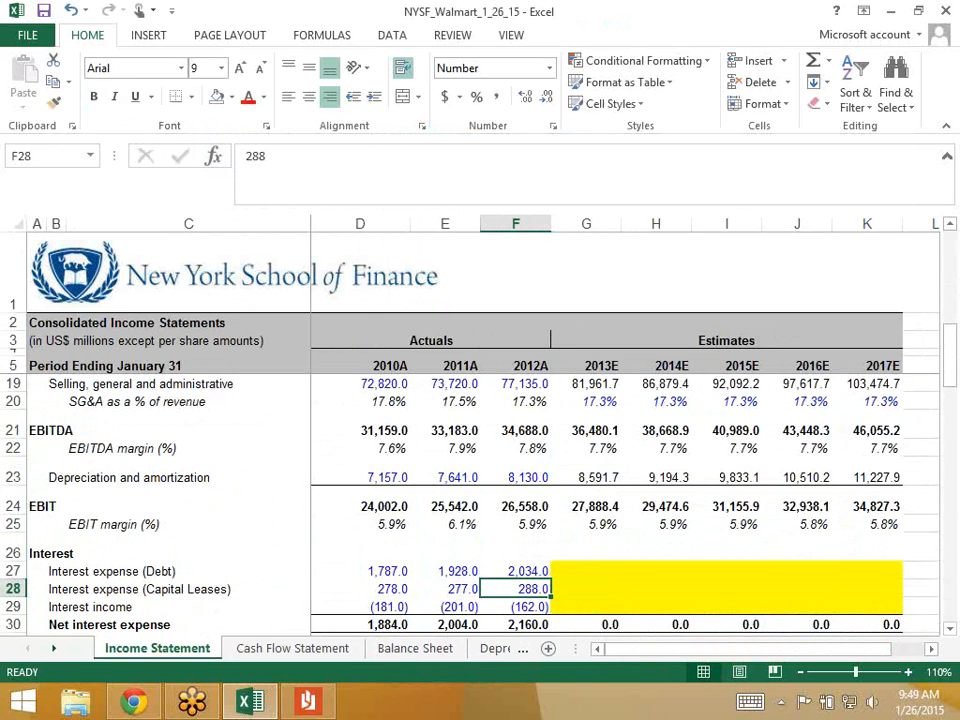
pyautogui.press('Right')
pyautogui.press('Left')
# - Move forward to the Debt Schedule and begin an '=' formula for the 2013E capital-lease interest rate in G31
pyautogui.hotkey('ctrl', 'pagedown')
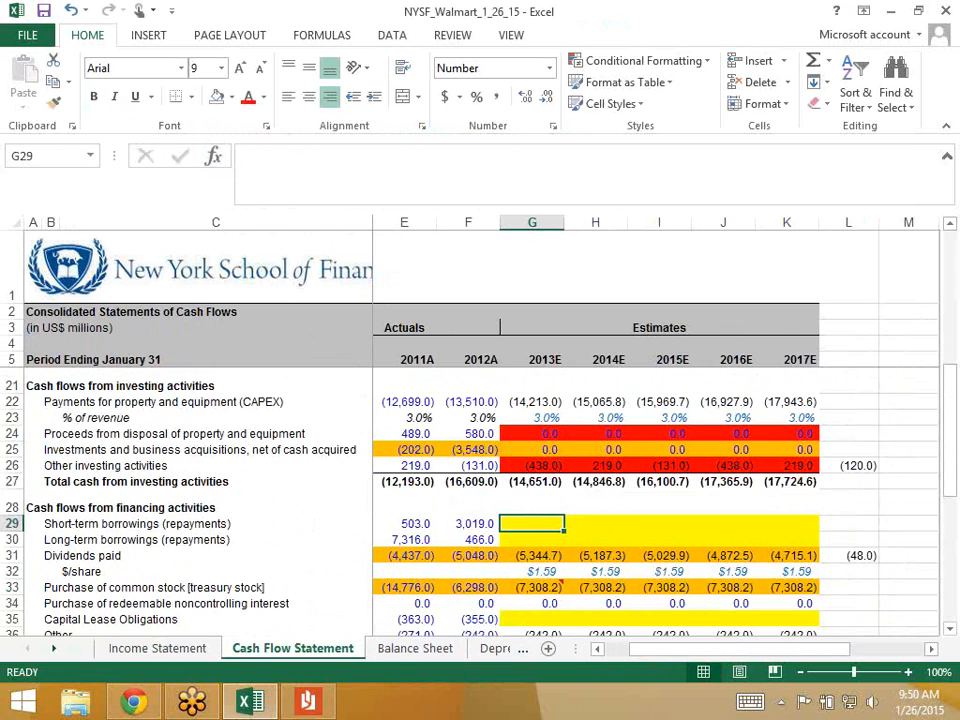
pyautogui.hotkey('ctrl', 'pagedown')
pyautogui.hotkey('ctrl', 'pagedown')
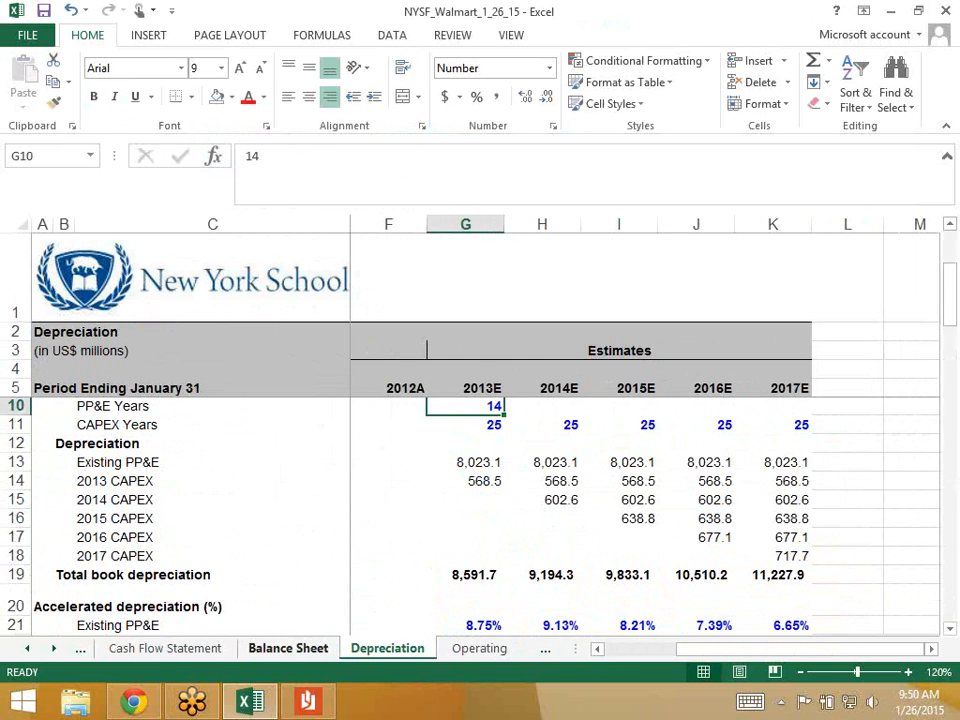
pyautogui.hotkey('ctrl', 'pagedown')
pyautogui.hotkey('ctrl', 'pagedown')
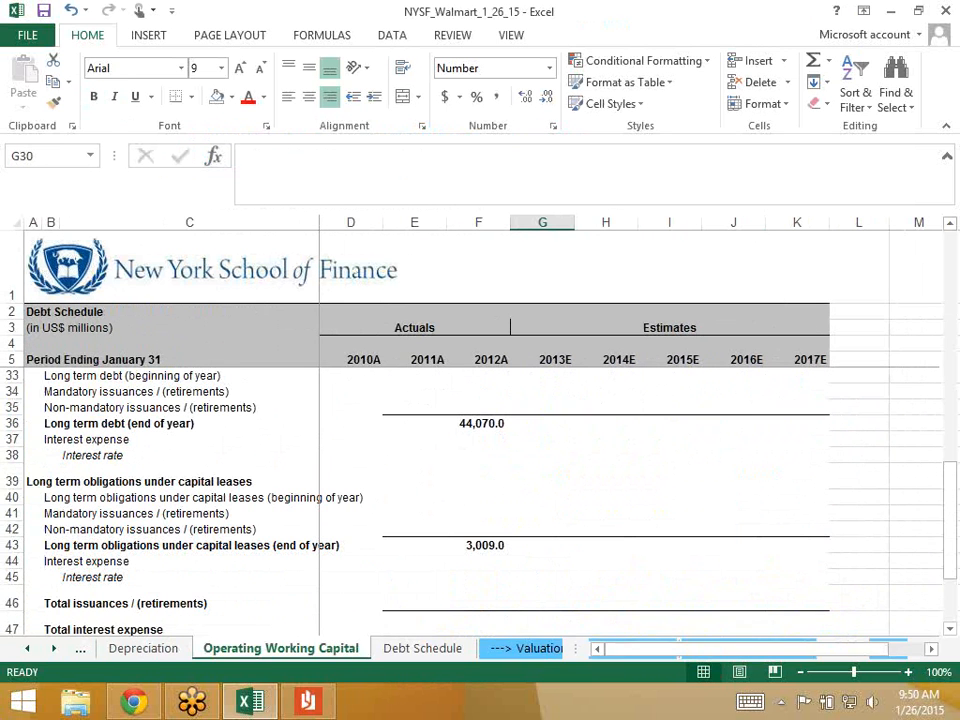
pyautogui.click(478, 561)
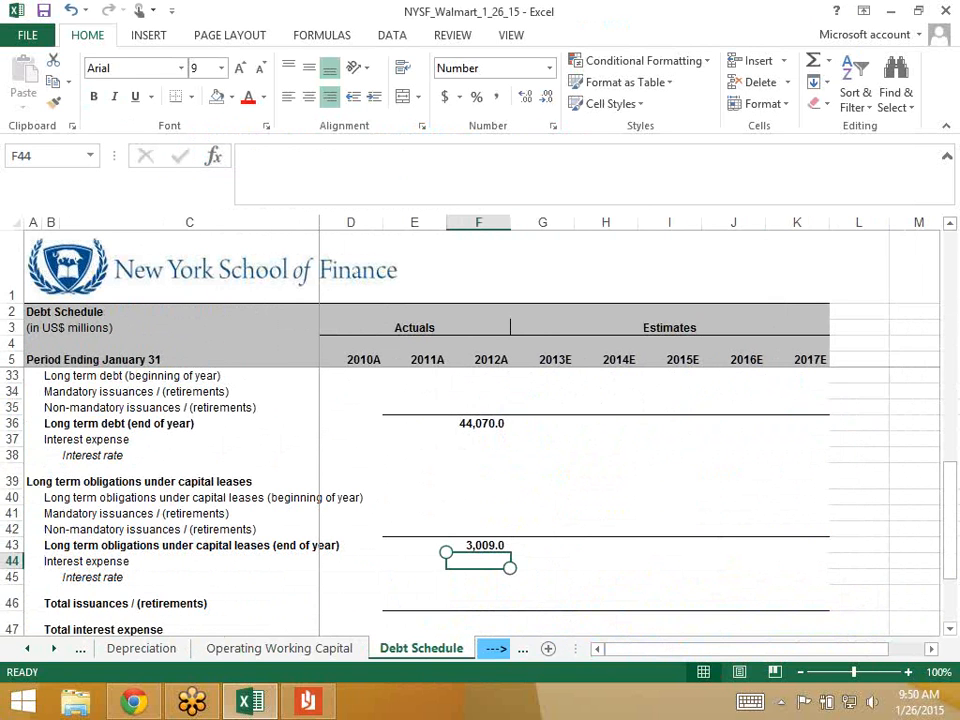
pyautogui.scroll(3, 478, 500)
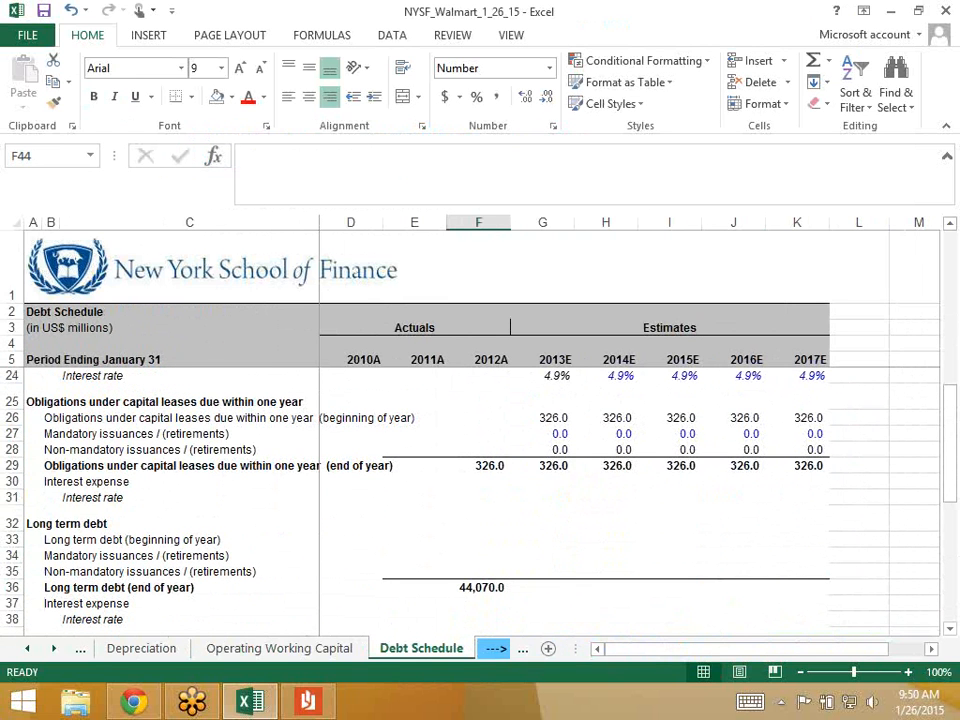
pyautogui.click(542, 466)
pyautogui.press('Down')
pyautogui.press('Down')
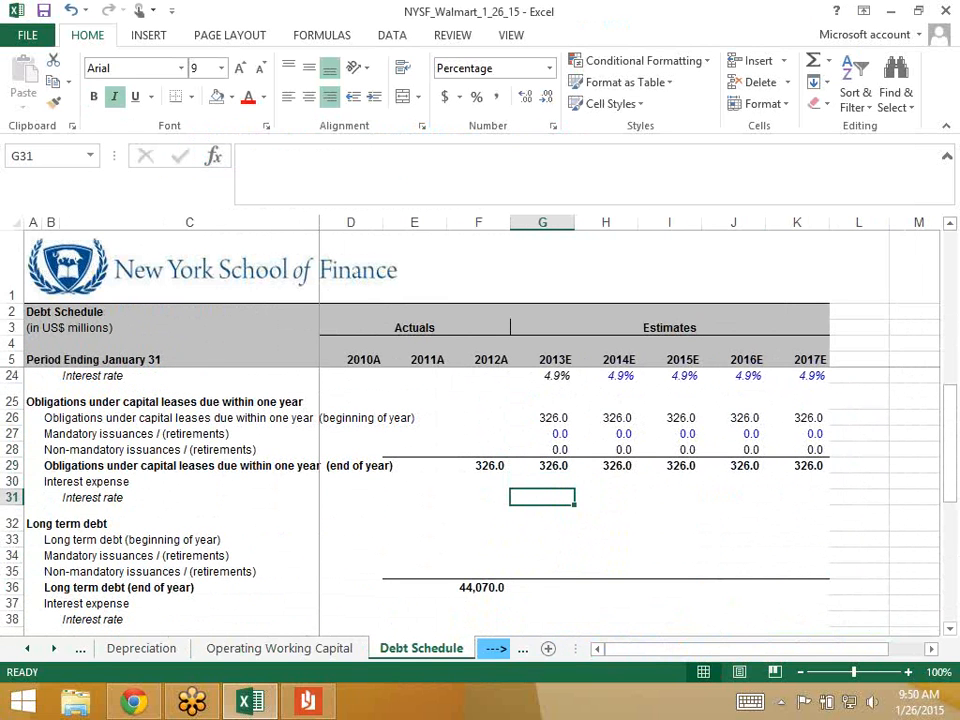
pyautogui.write('=')
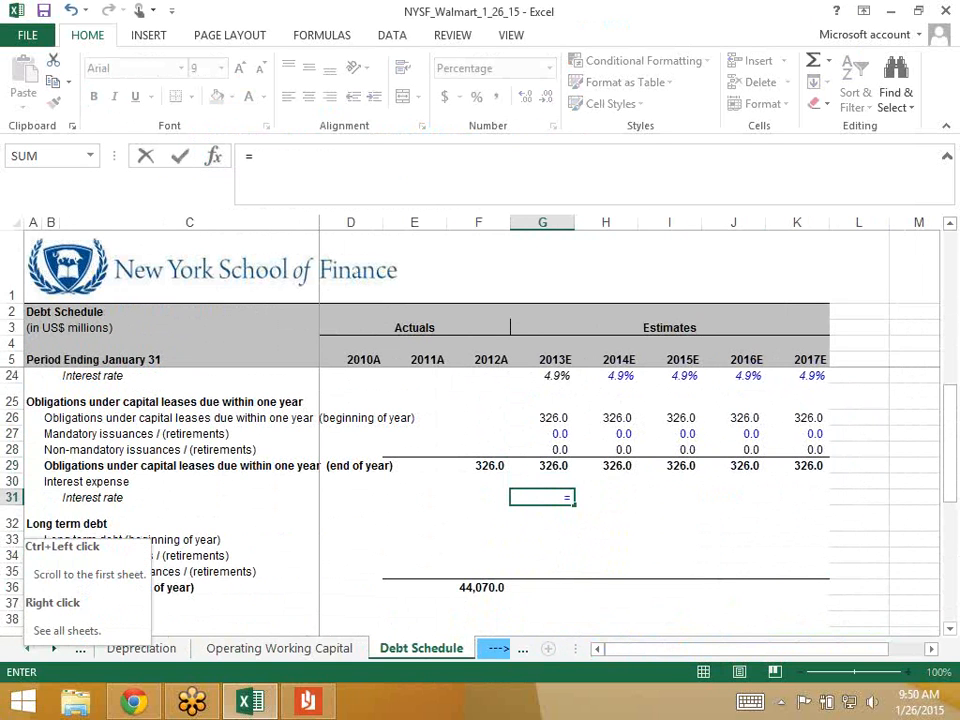
# - Reference the Income Statement's 2012A capital-lease interest expense (288.0), then type /(average( for the divisor
pyautogui.click(27, 648)
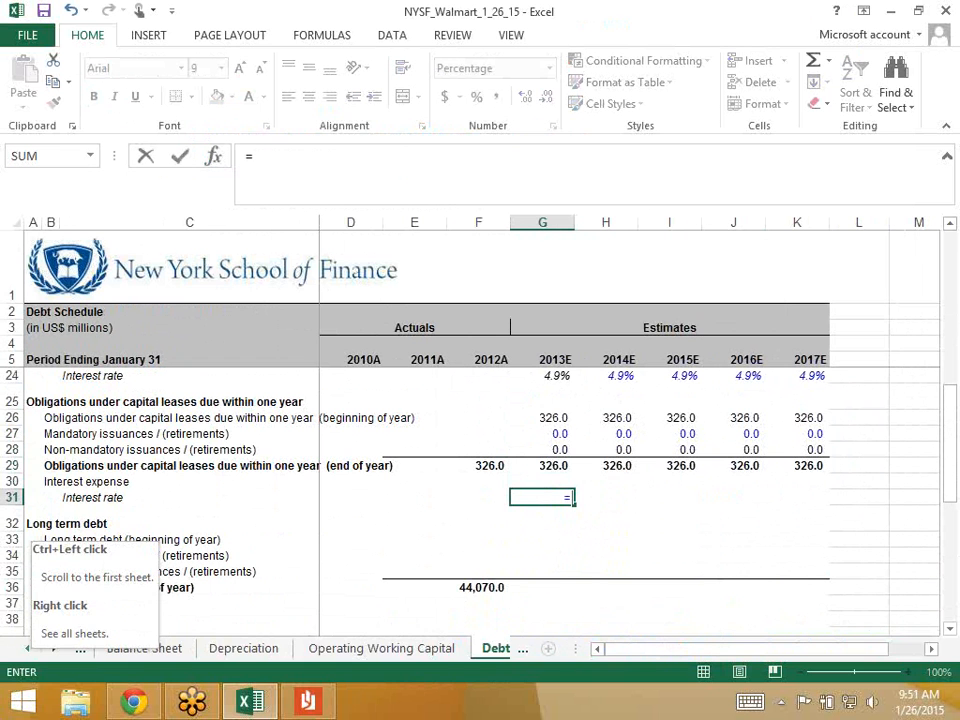
pyautogui.click(27, 648)
pyautogui.click(27, 648)
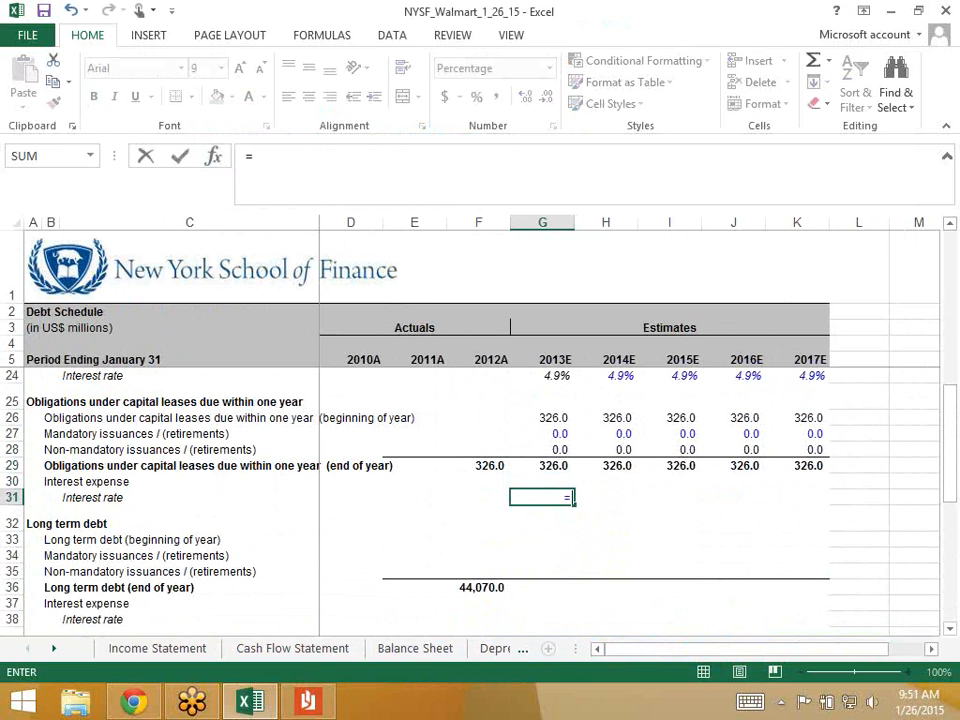
pyautogui.click(157, 648)
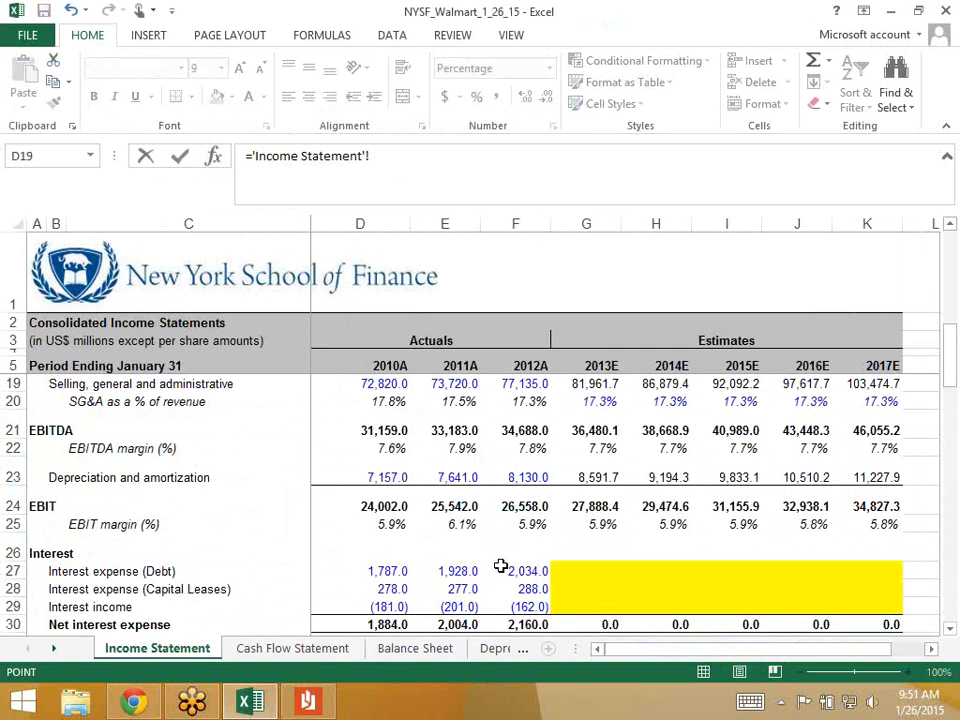
pyautogui.click(514, 589)
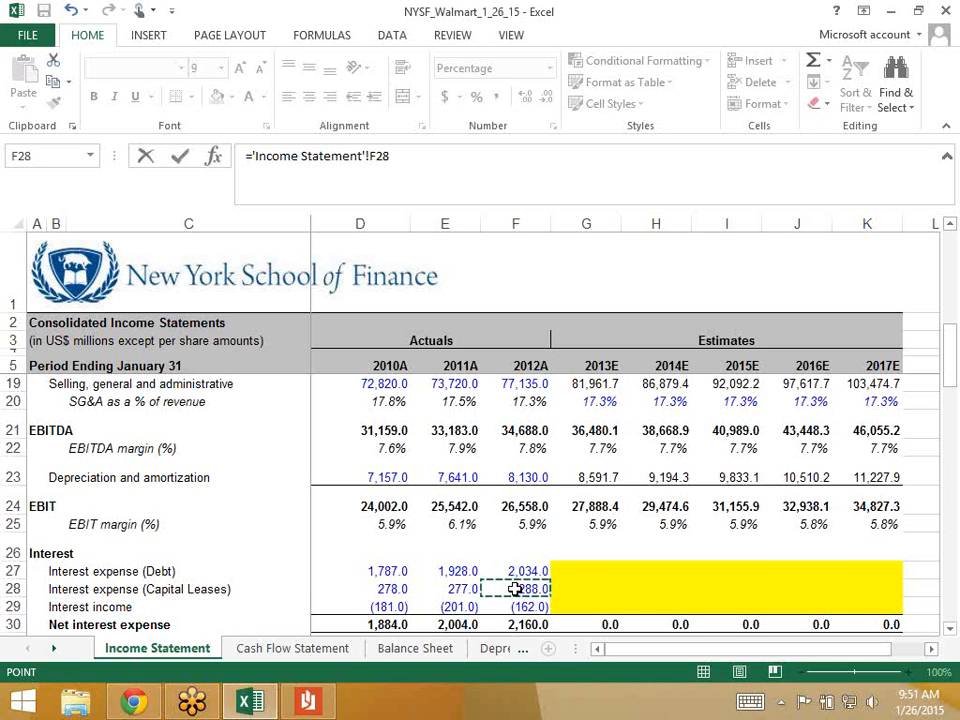
pyautogui.write('/')
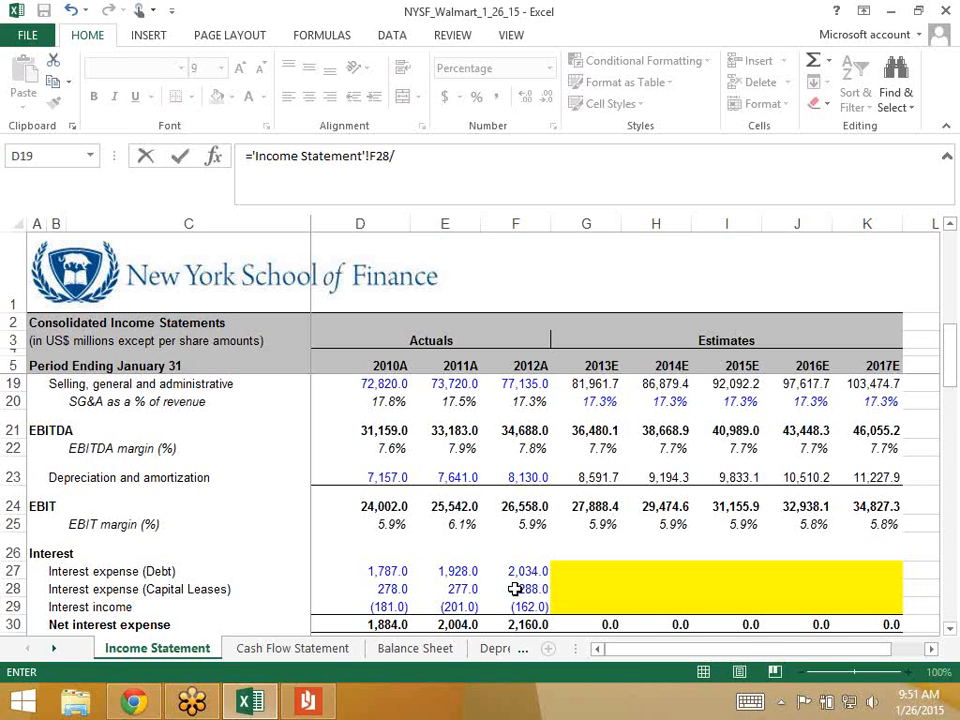
pyautogui.write('(average')
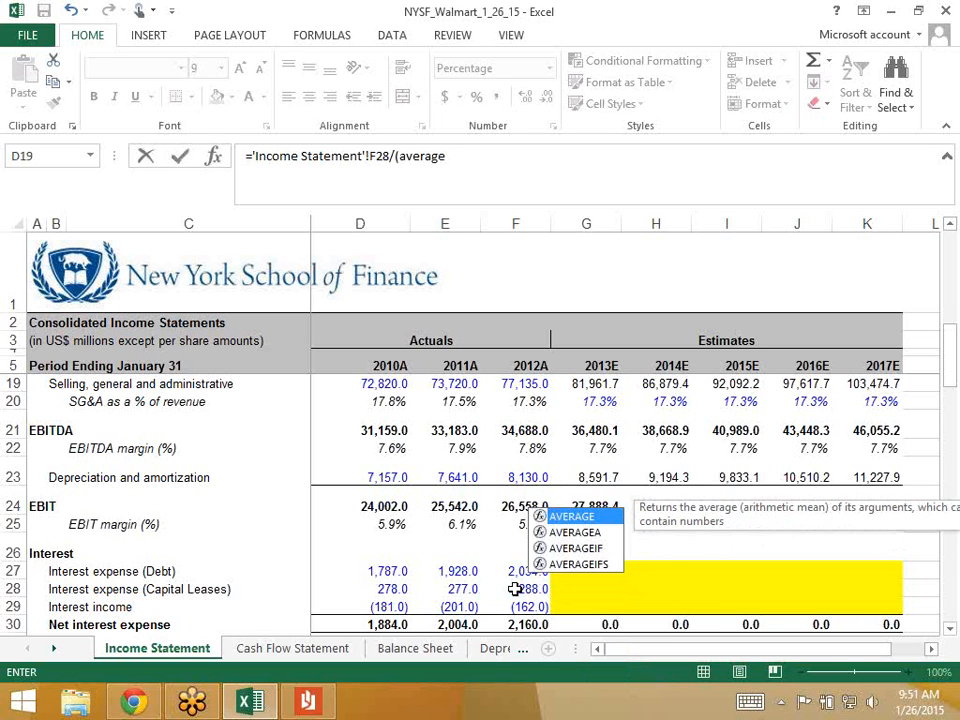
pyautogui.write('(')
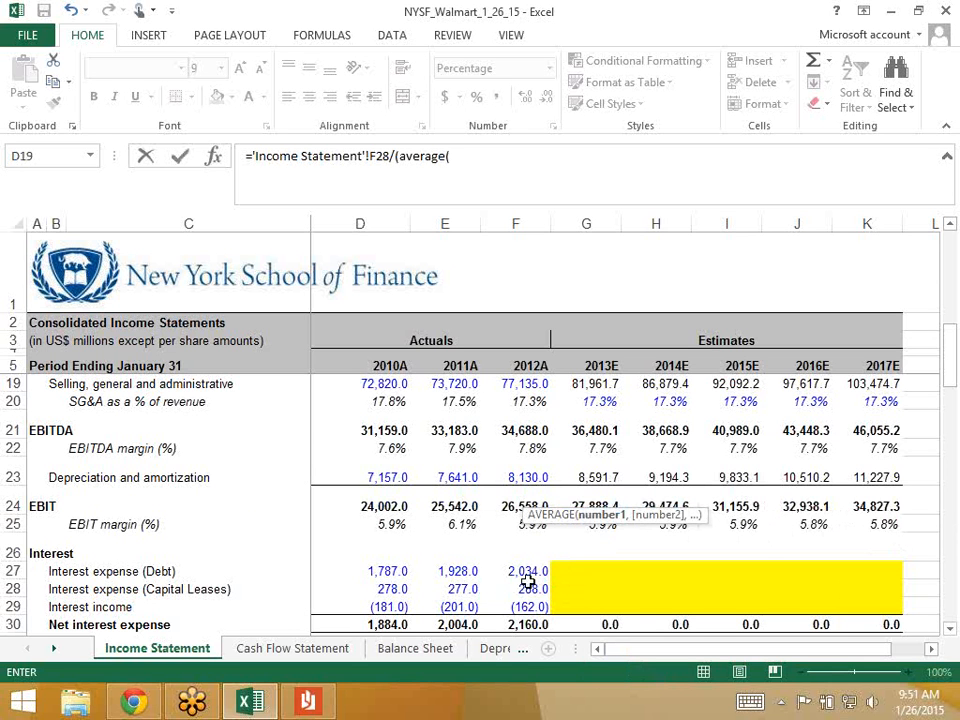
# - Start the average with the 2012A long-term plus current capital-lease obligations from the Balance Sheet
pyautogui.click(415, 649)
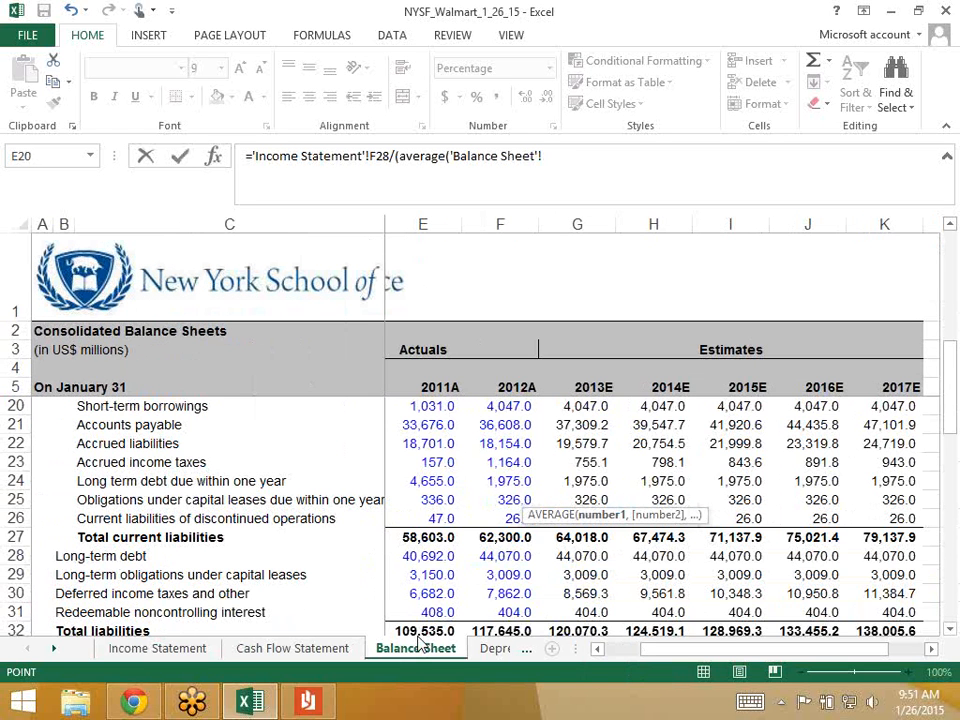
pyautogui.click(496, 556)
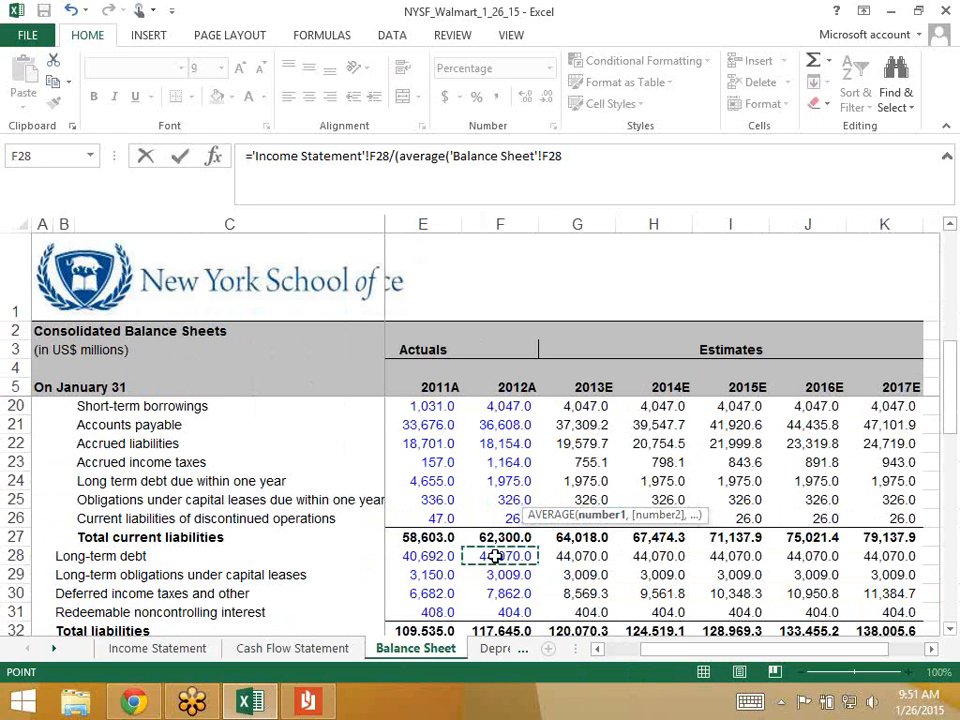
pyautogui.press('Down')
pyautogui.press('Down')
pyautogui.press('Down')
pyautogui.press('Down')
pyautogui.press('Down')
pyautogui.press('Down')
pyautogui.press('Down')
pyautogui.press('Down')
pyautogui.press('Down')
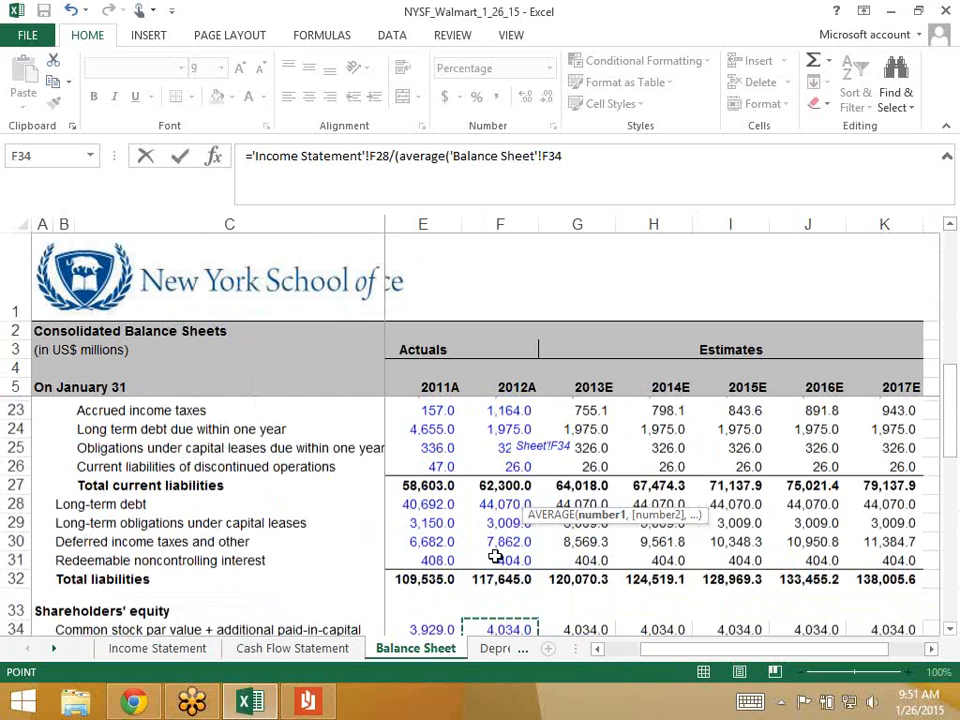
pyautogui.press('Down')
pyautogui.press('Down')
pyautogui.press('Down')
pyautogui.press('Down')
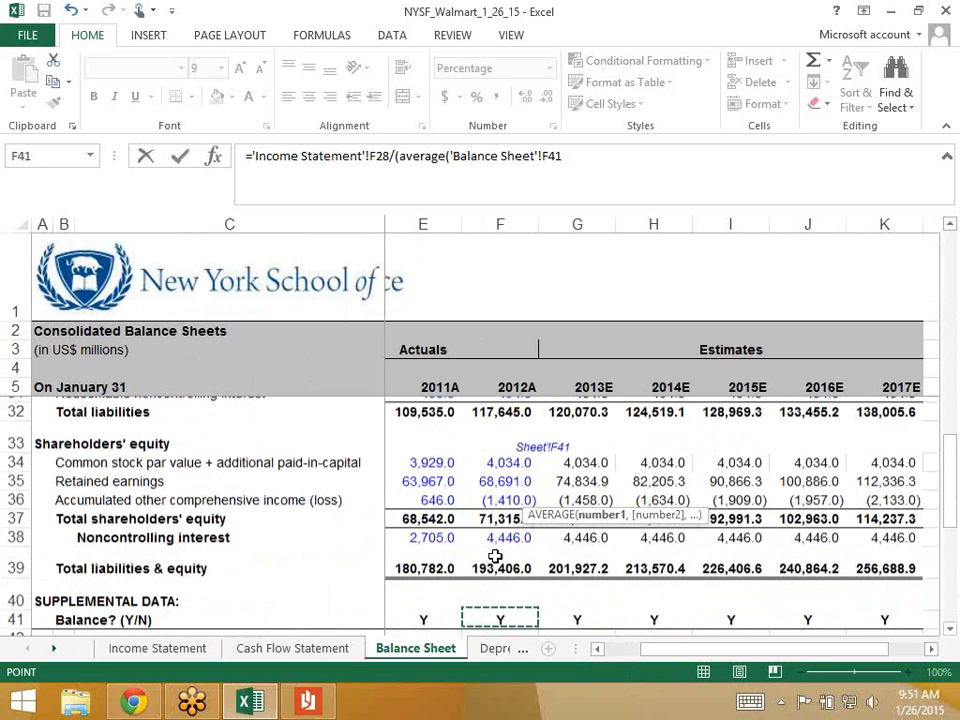
pyautogui.press('Up')
pyautogui.press('Up')
pyautogui.press('Up')
pyautogui.press('Up')
pyautogui.press('Up')
pyautogui.press('Up')
pyautogui.press('Up')
pyautogui.press('Up')
pyautogui.press('Up')
pyautogui.press('Up')
pyautogui.press('Up')
pyautogui.press('Up')
pyautogui.press('Up')
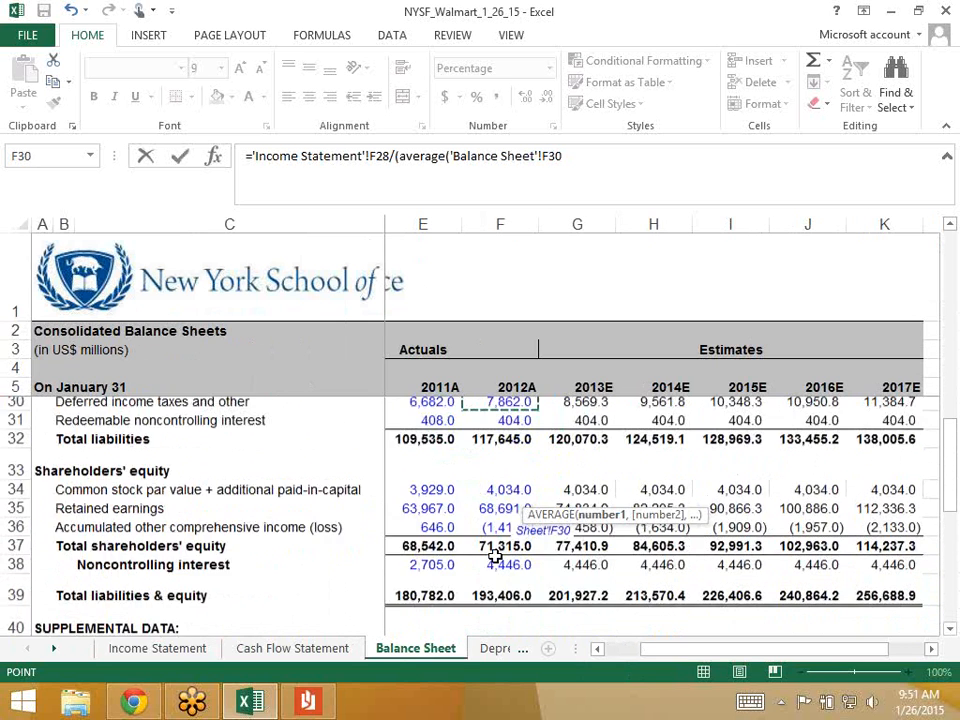
pyautogui.press('Up')
pyautogui.press('Up')
pyautogui.press('Up')
pyautogui.press('Up')
pyautogui.press('Up')
pyautogui.press('Up')
pyautogui.press('Up')
pyautogui.press('Down')
pyautogui.press('Down')
pyautogui.press('Down')
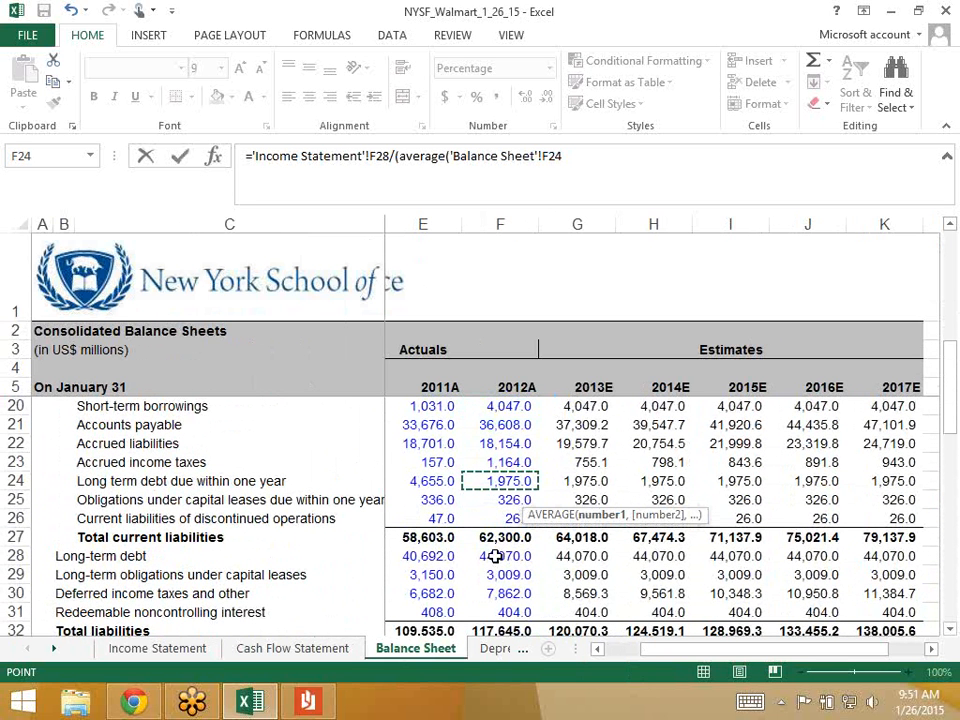
pyautogui.press('Down')
pyautogui.press('Down')
pyautogui.press('Down')
pyautogui.press('Down')
pyautogui.press('Down')
pyautogui.press('Down')
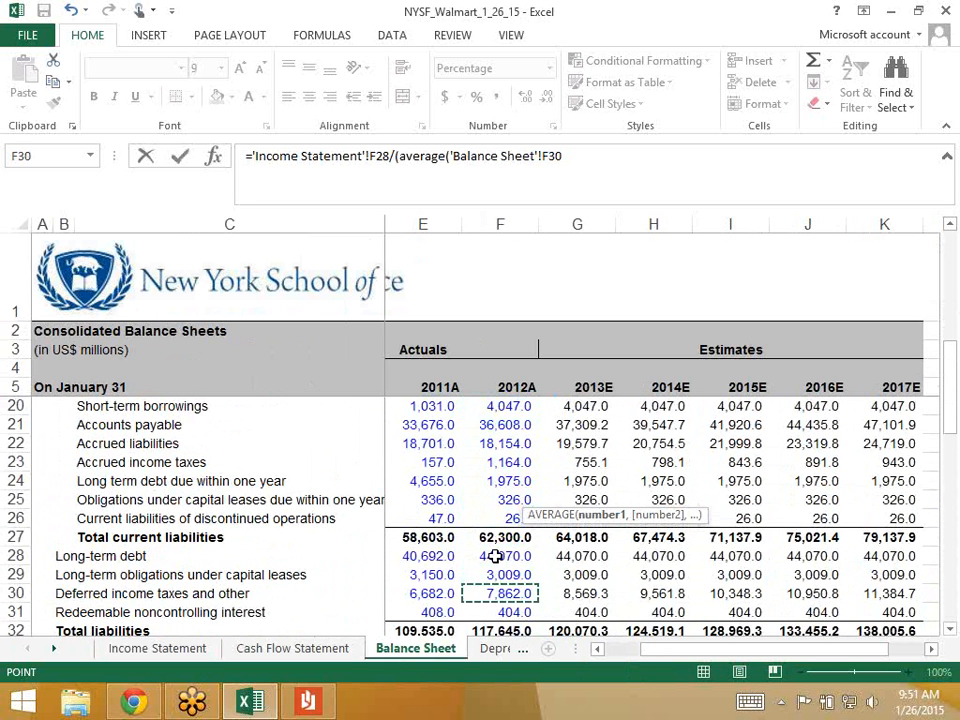
pyautogui.press('Up')
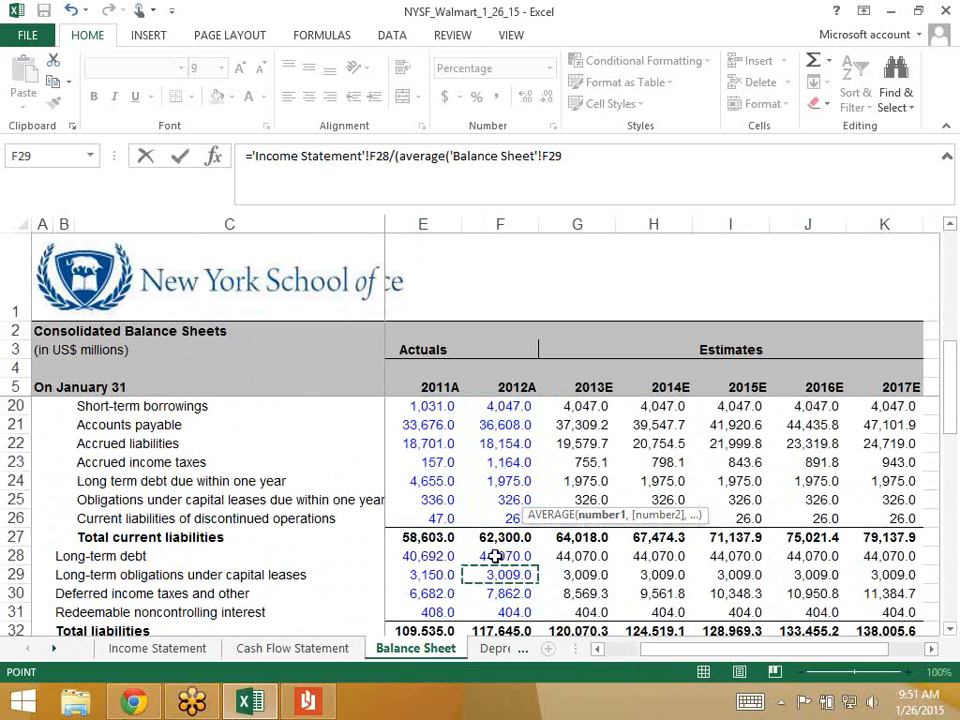
pyautogui.write('+')
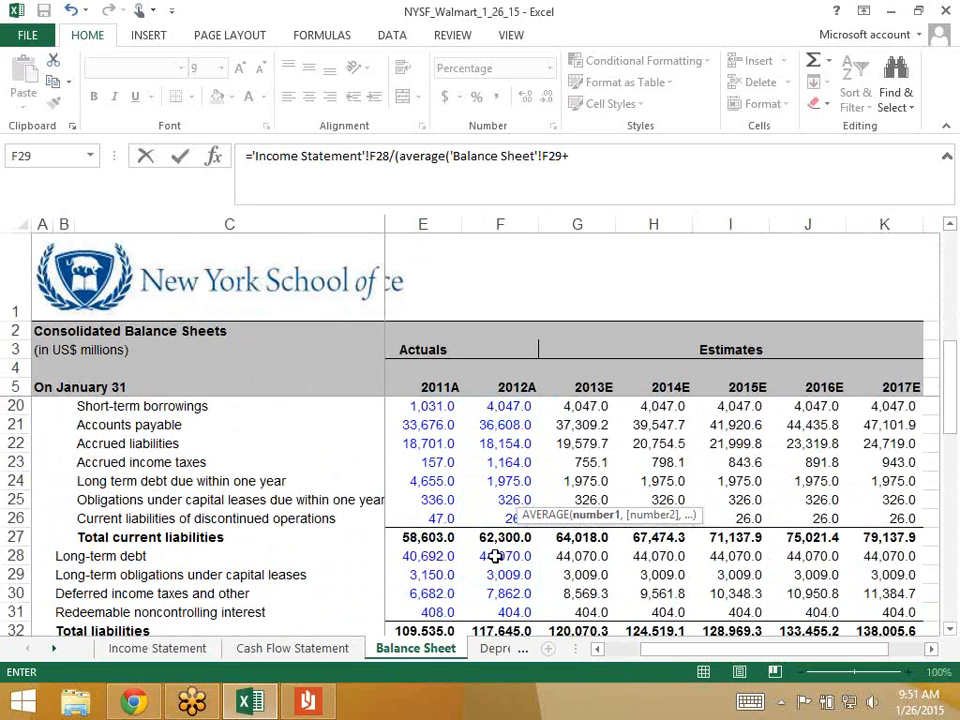
pyautogui.click(494, 499)
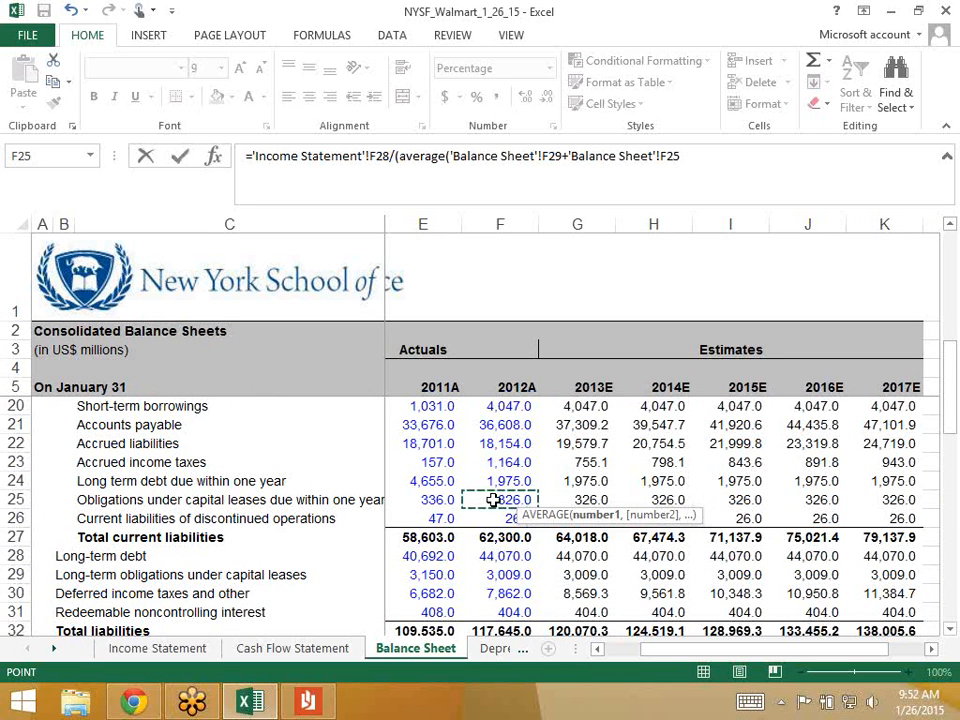
# - Add the 2011A long-term plus current lease obligations as the second average term, giving 8.4%
pyautogui.write(',')
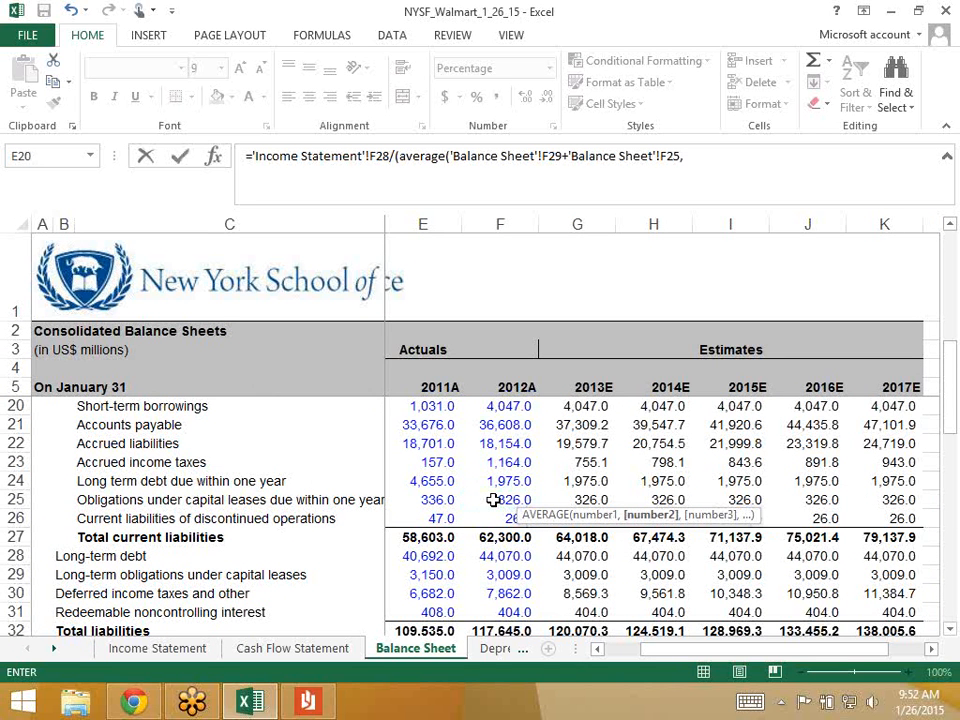
pyautogui.click(415, 577)
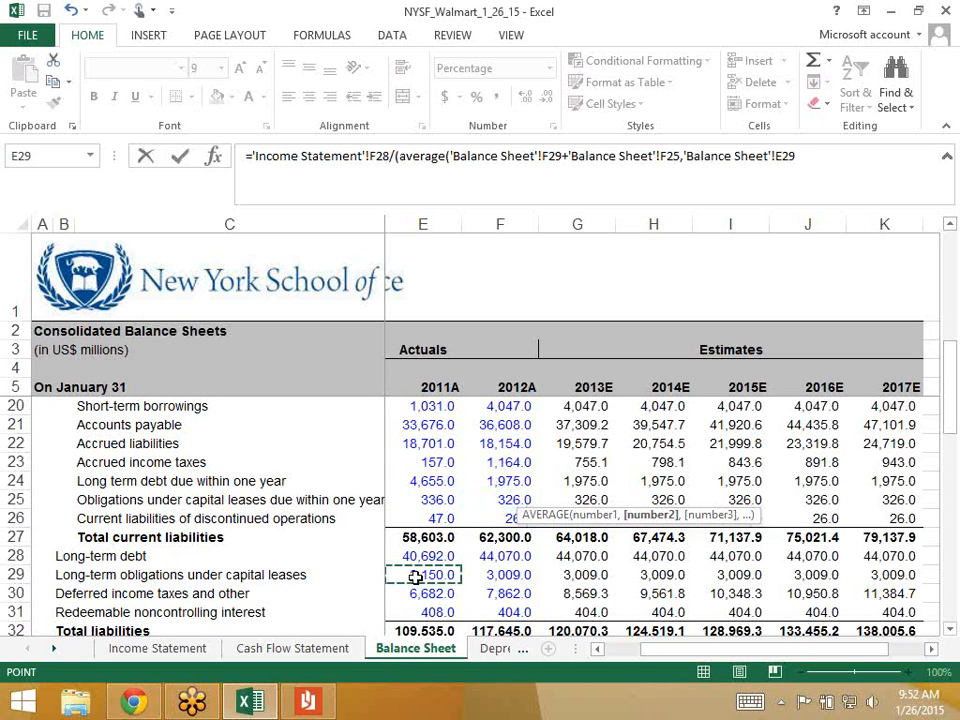
pyautogui.write('+')
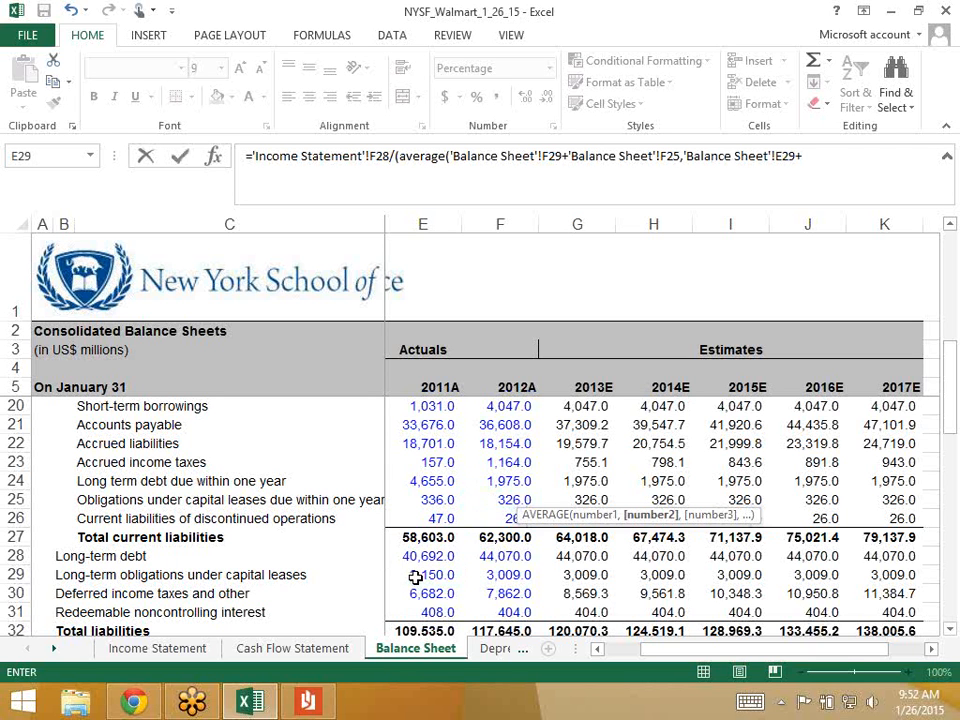
pyautogui.click(421, 497)
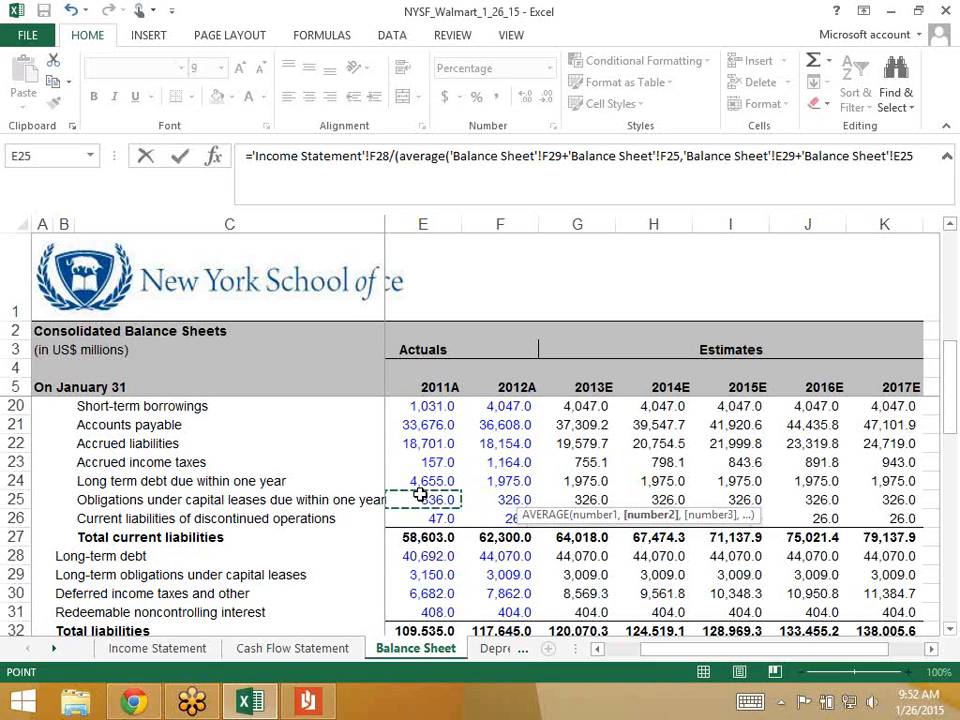
pyautogui.write('))')
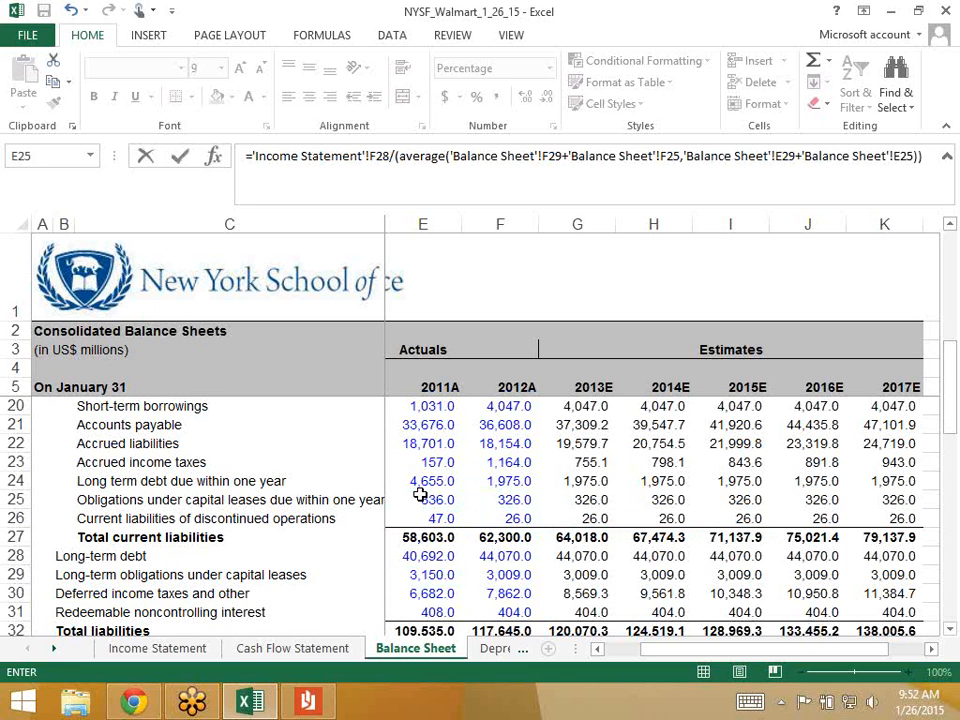
pyautogui.press('Return')
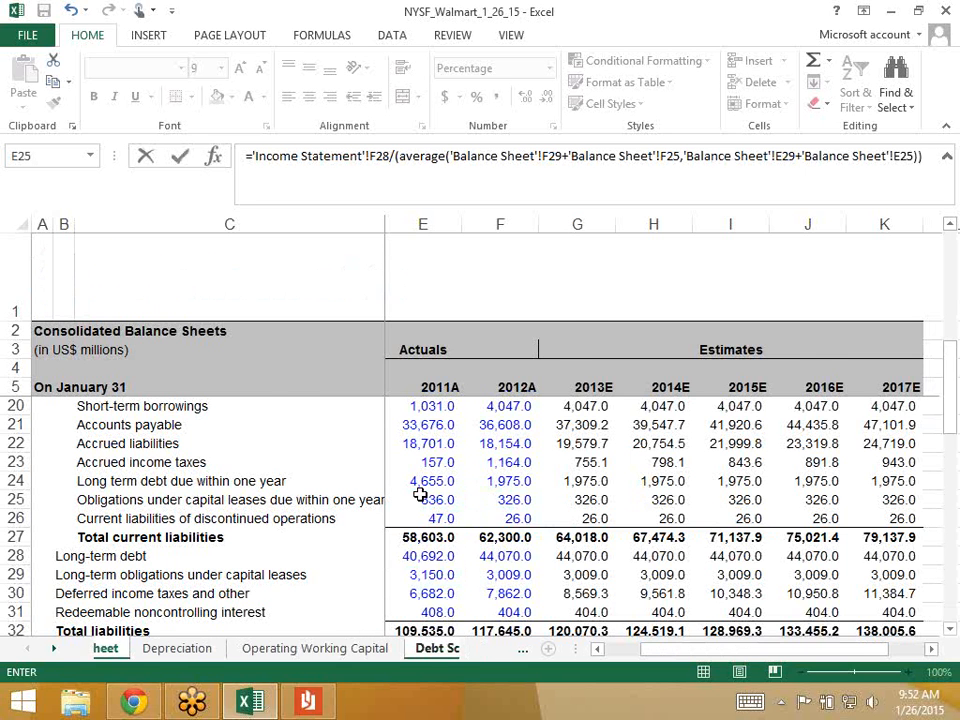
pyautogui.press('Up')
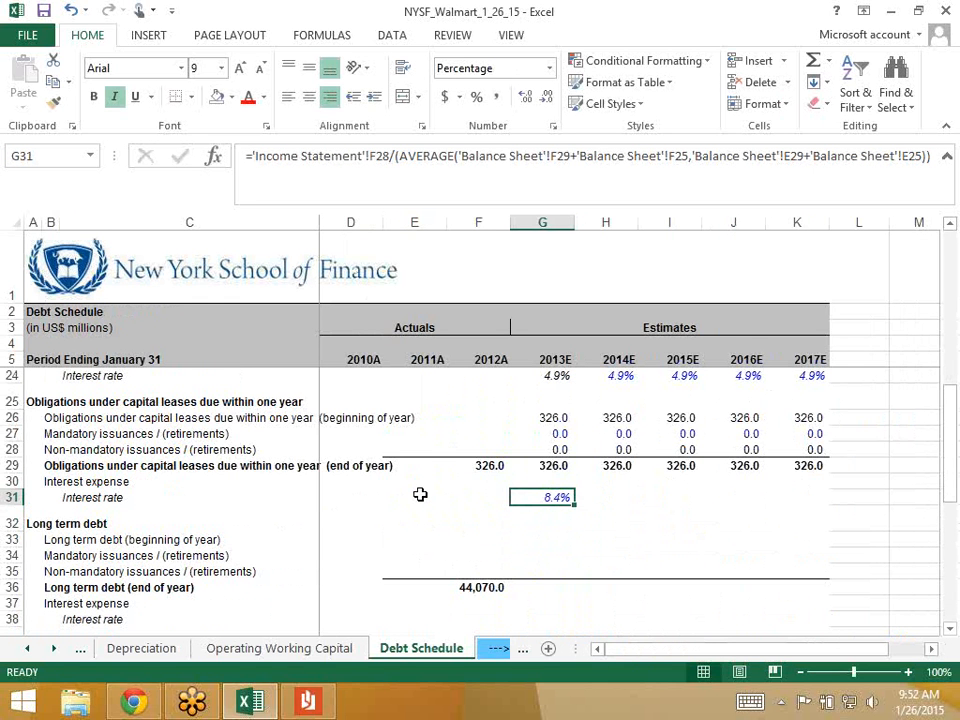
pyautogui.press('F2')
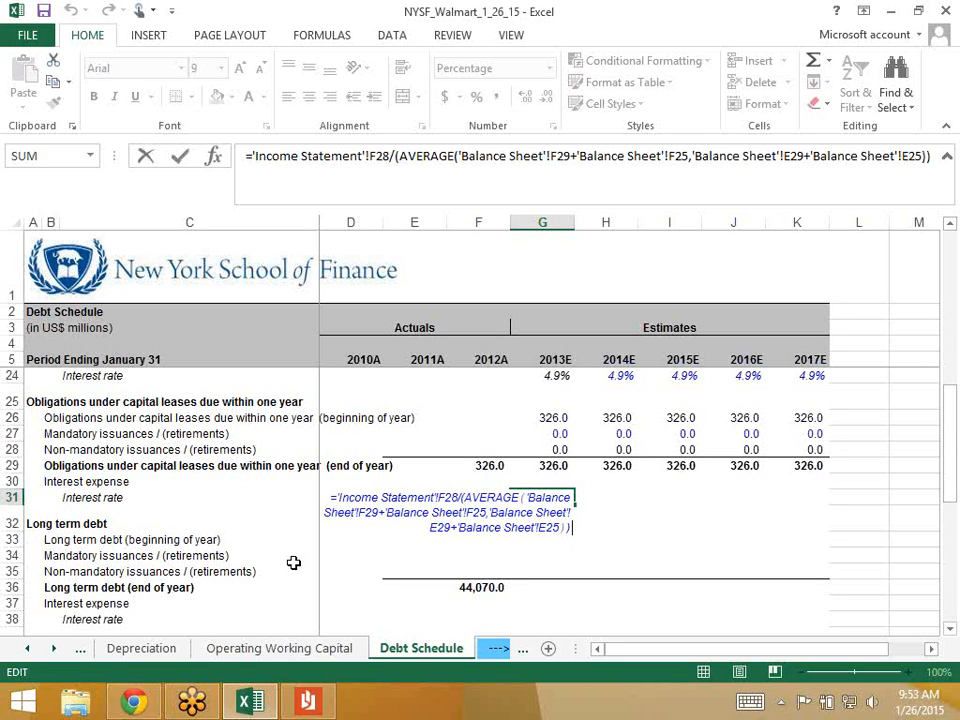
pyautogui.hotkey('ctrl', 'Return')
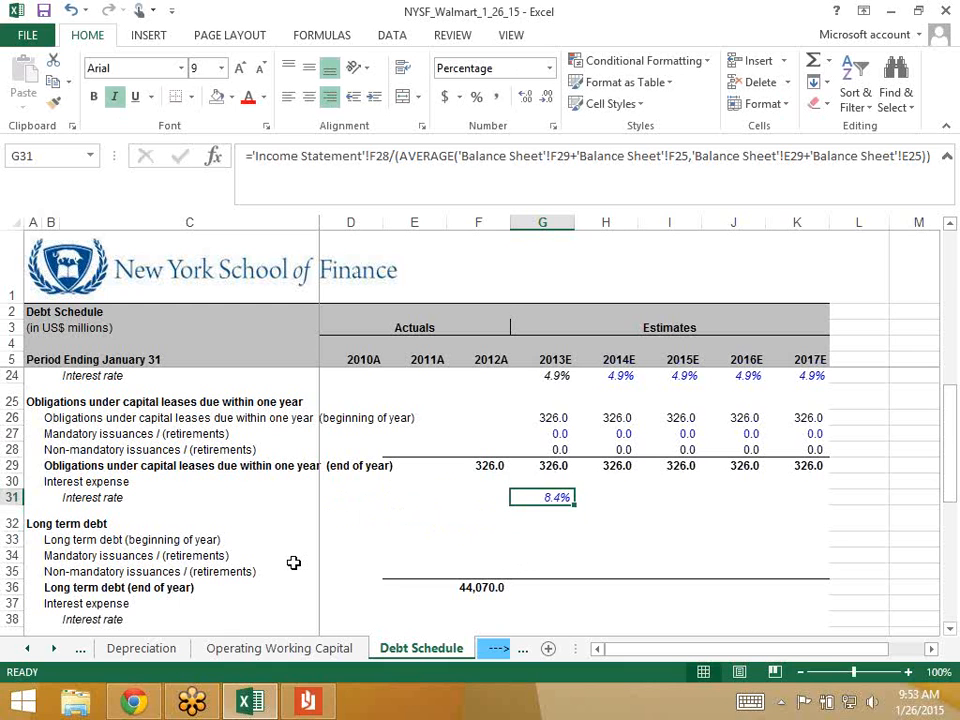
pyautogui.press('Up')
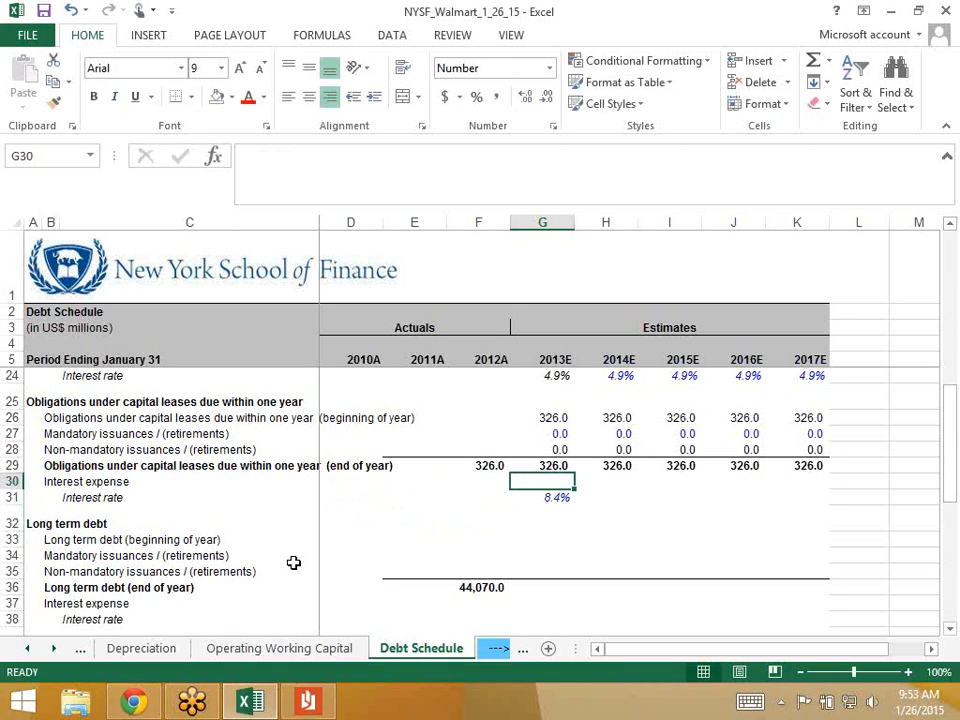
# - Enter =AVERAGE(G29,F29)*G31 in G30, giving 2013E lease interest expense of 27.5
pyautogui.press('Down')
pyautogui.press('Up')
pyautogui.write('=aver')
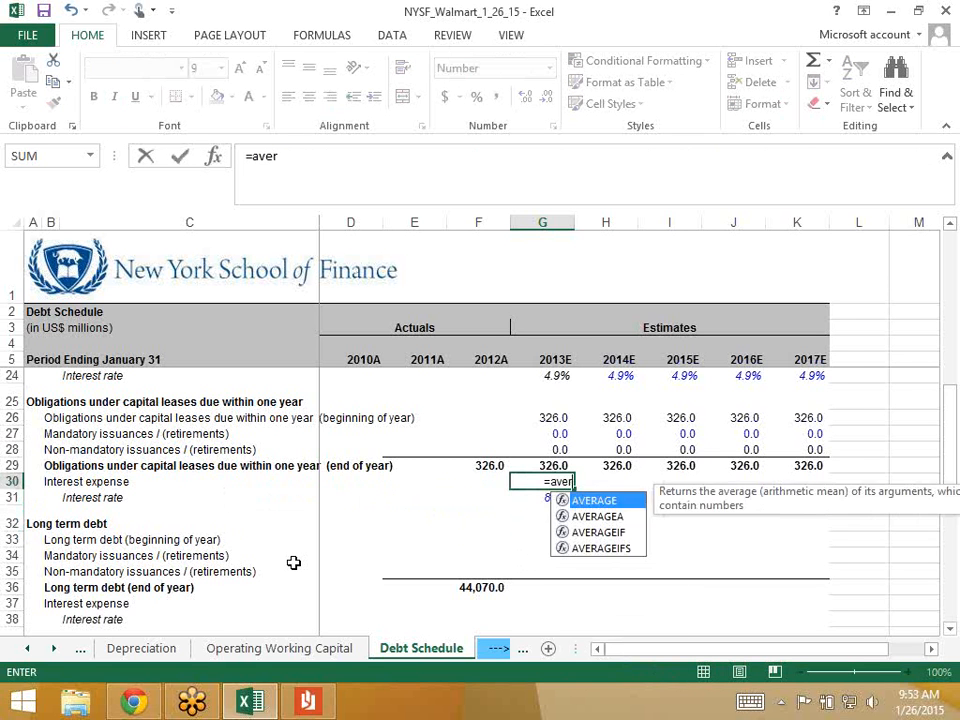
pyautogui.write('age(')
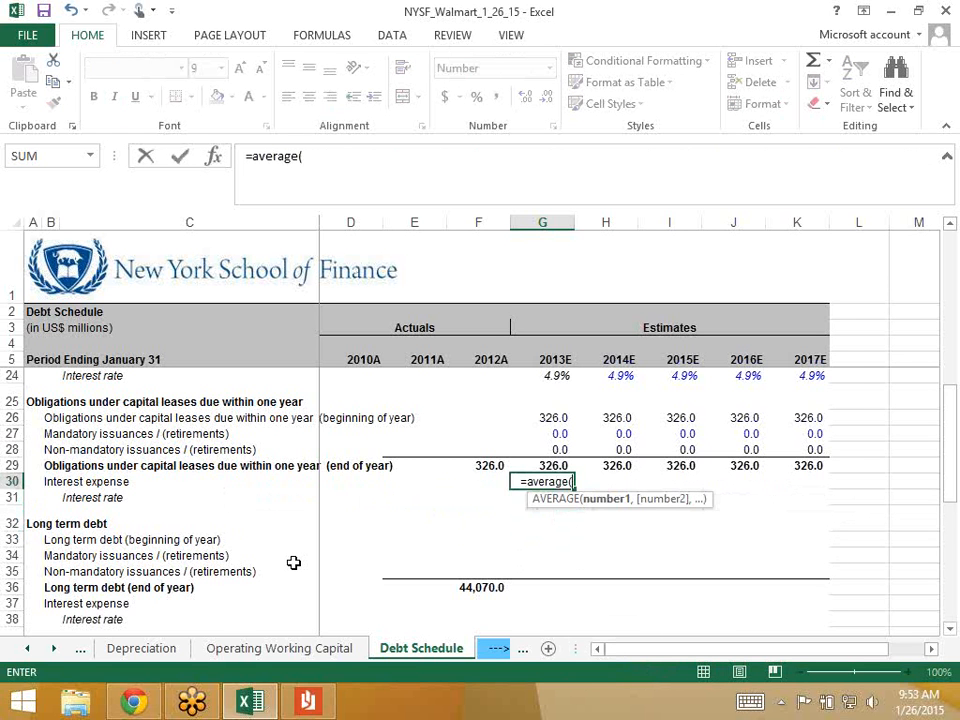
pyautogui.press('Up')
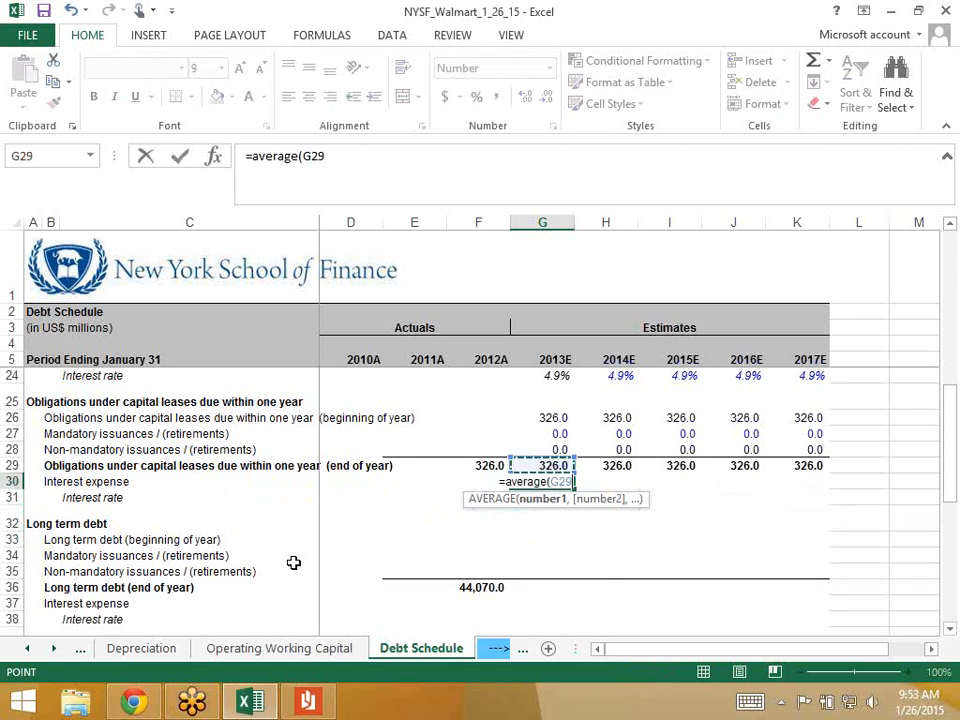
pyautogui.write(',')
pyautogui.press('Left')
pyautogui.press('Up')
pyautogui.write(')*')
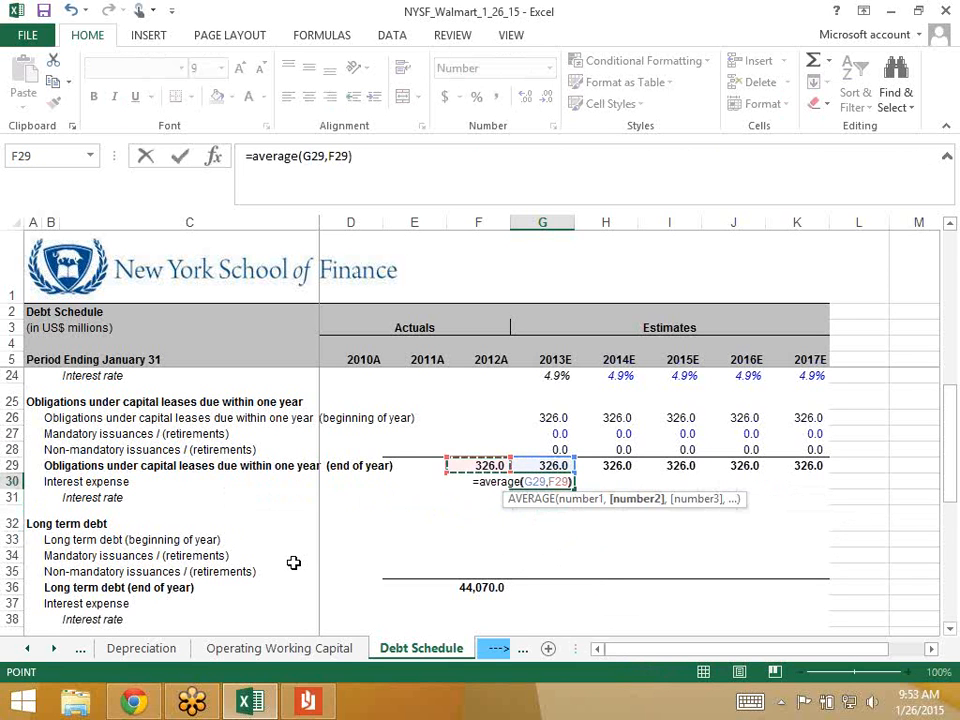
pyautogui.press('Down')
pyautogui.press('Return')
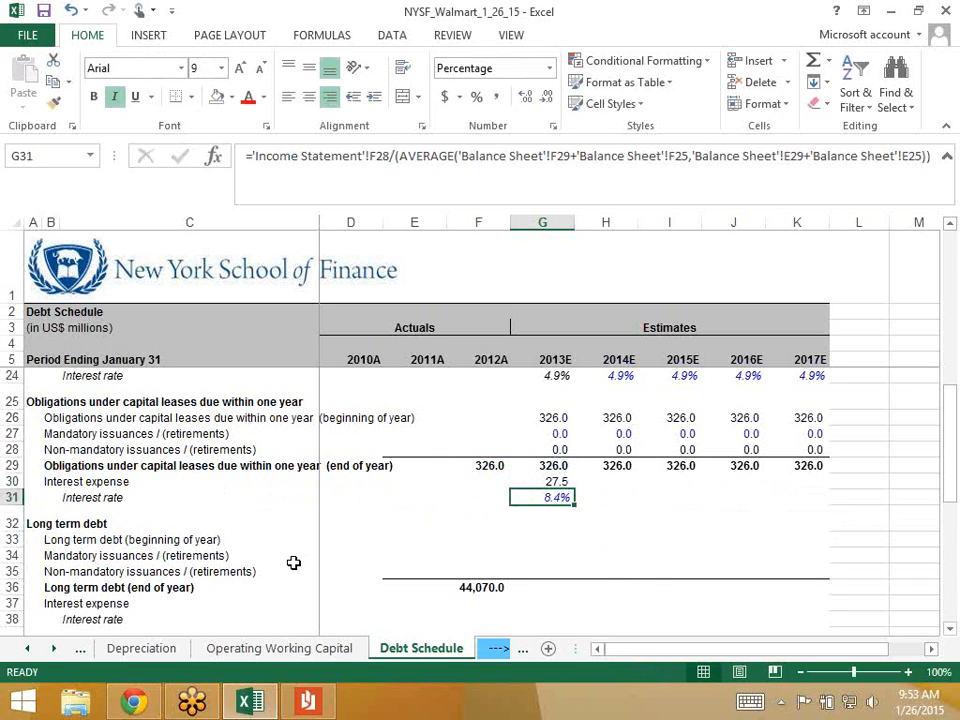
pyautogui.press('Up')
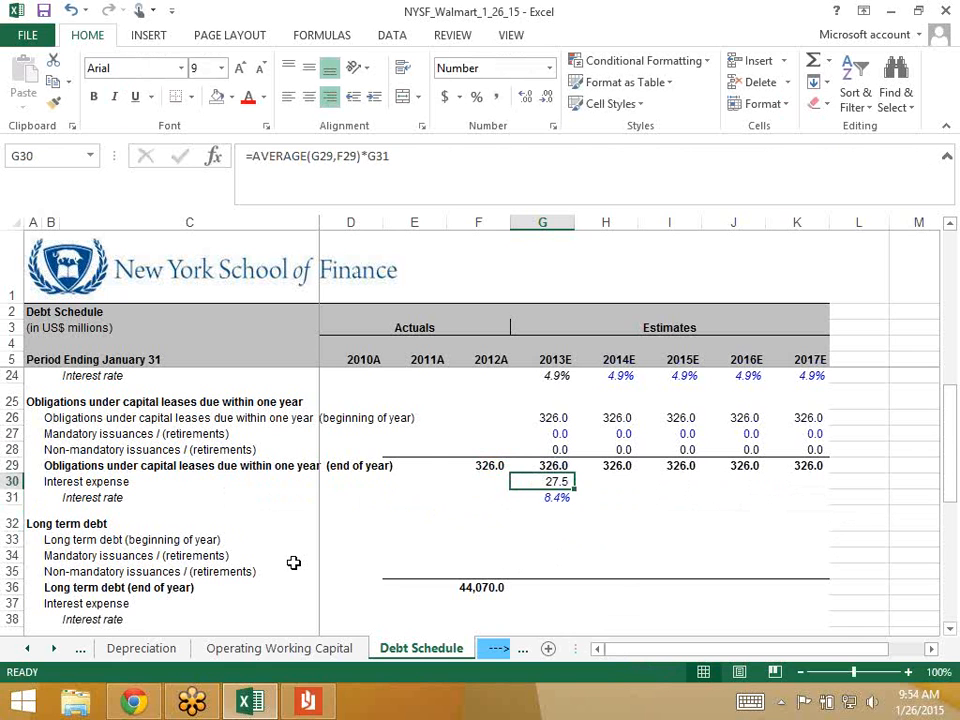
pyautogui.press('Down')
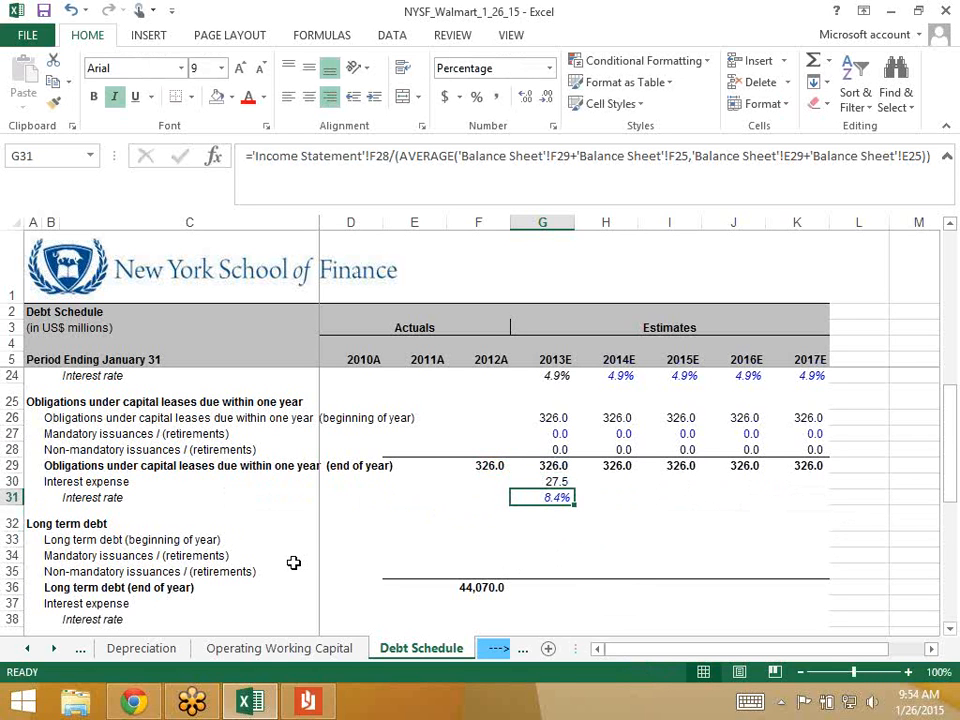
pyautogui.press('Up')
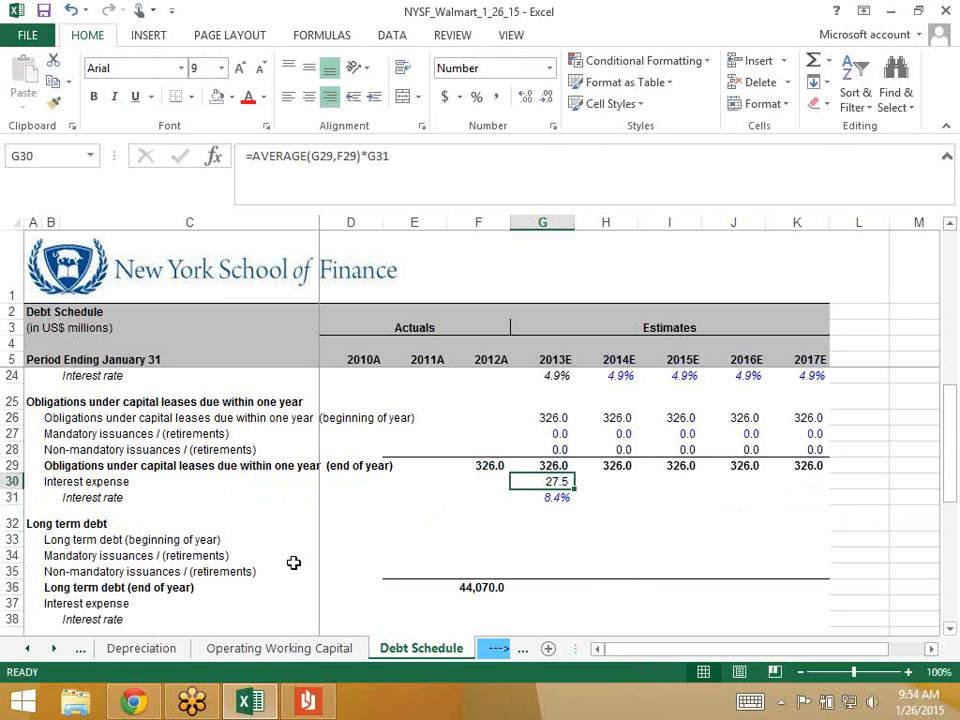
# - Fill the interest expense formula and the =G31 rate link across 2014E–2017E, showing 27.5 at 8.4%
pyautogui.hotkey('shift', 'Right')
pyautogui.hotkey('shift', 'Right')
pyautogui.hotkey('shift', 'Right')
pyautogui.hotkey('shift', 'Right')
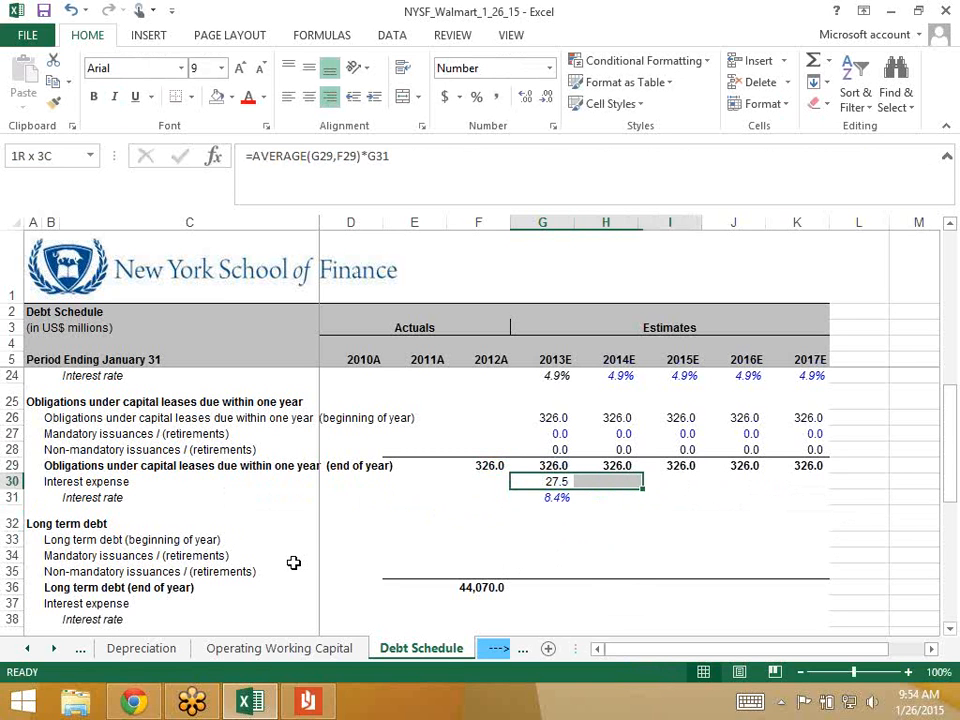
pyautogui.hotkey('ctrl', 'r')
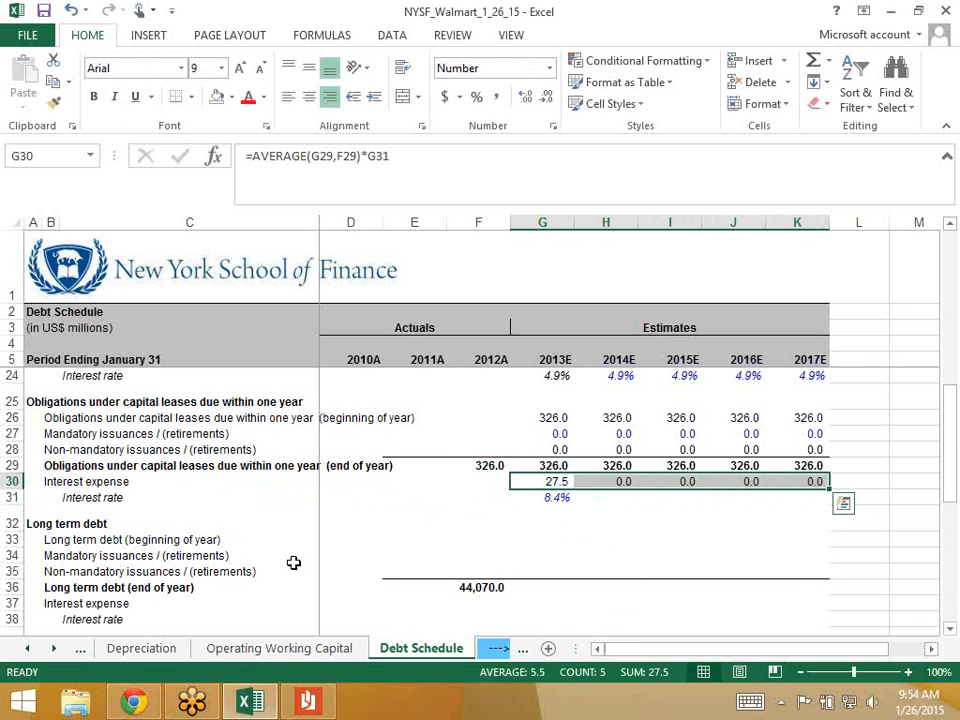
pyautogui.press('Down')
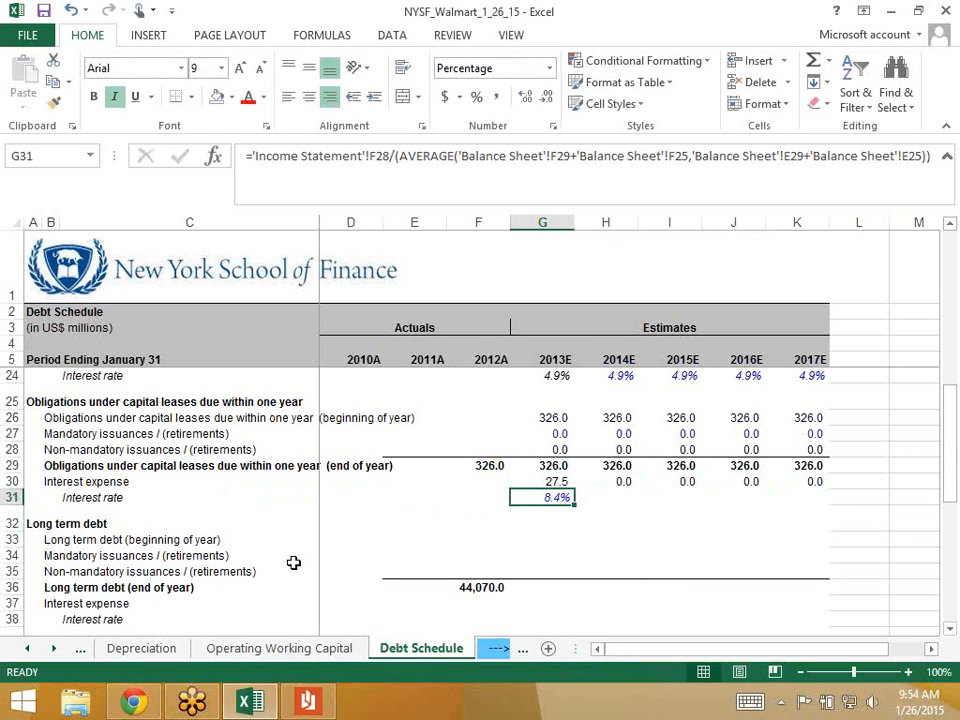
pyautogui.press('Right')
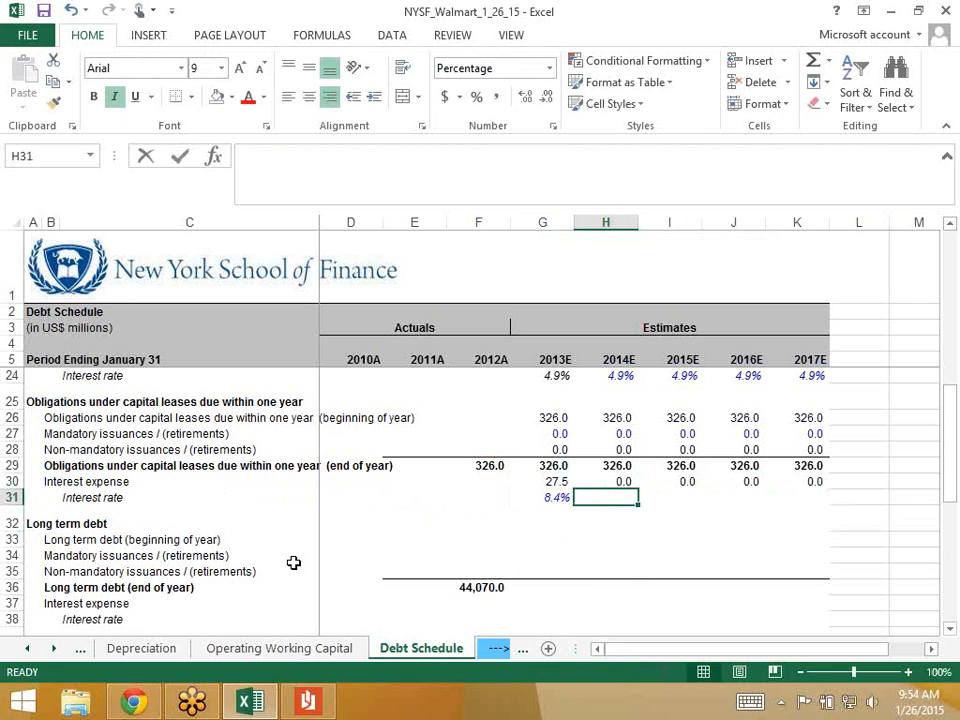
pyautogui.write('=')
pyautogui.press('Left')
pyautogui.hotkey('ctrl', 'Return')
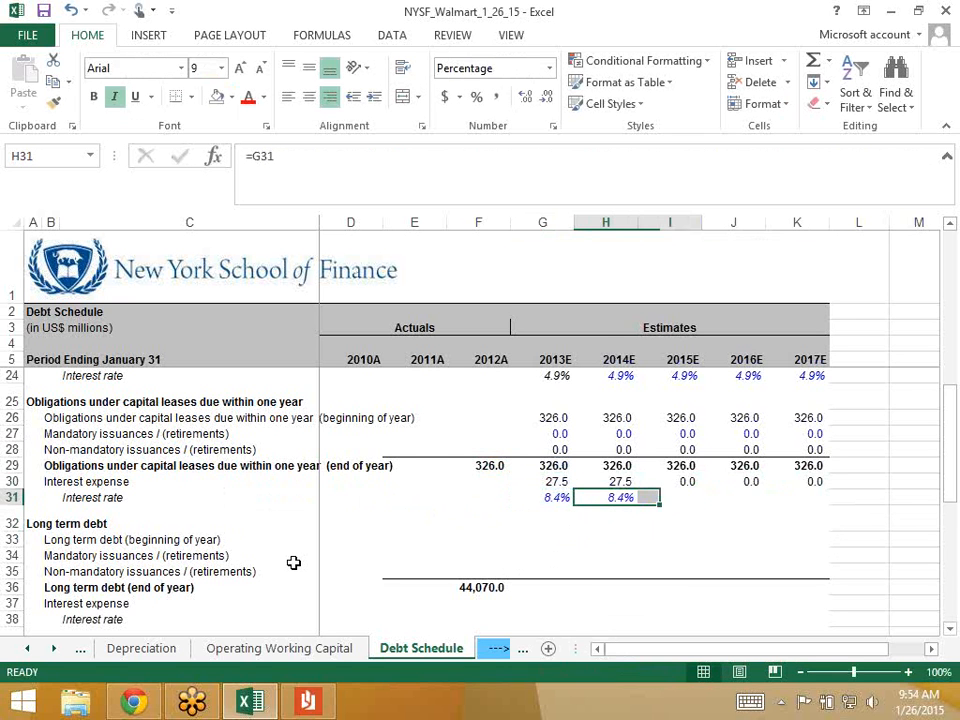
pyautogui.hotkey('shift', 'Right')
pyautogui.hotkey('shift', 'Right')
pyautogui.hotkey('shift', 'Right')
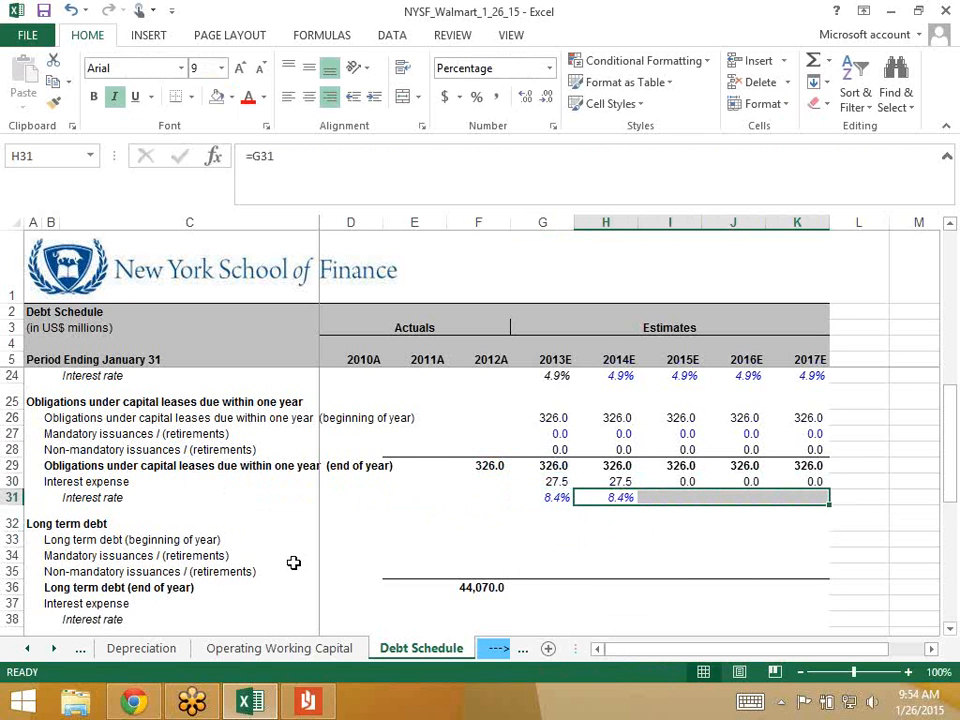
pyautogui.hotkey('ctrl', 'r')
pyautogui.press('Left')
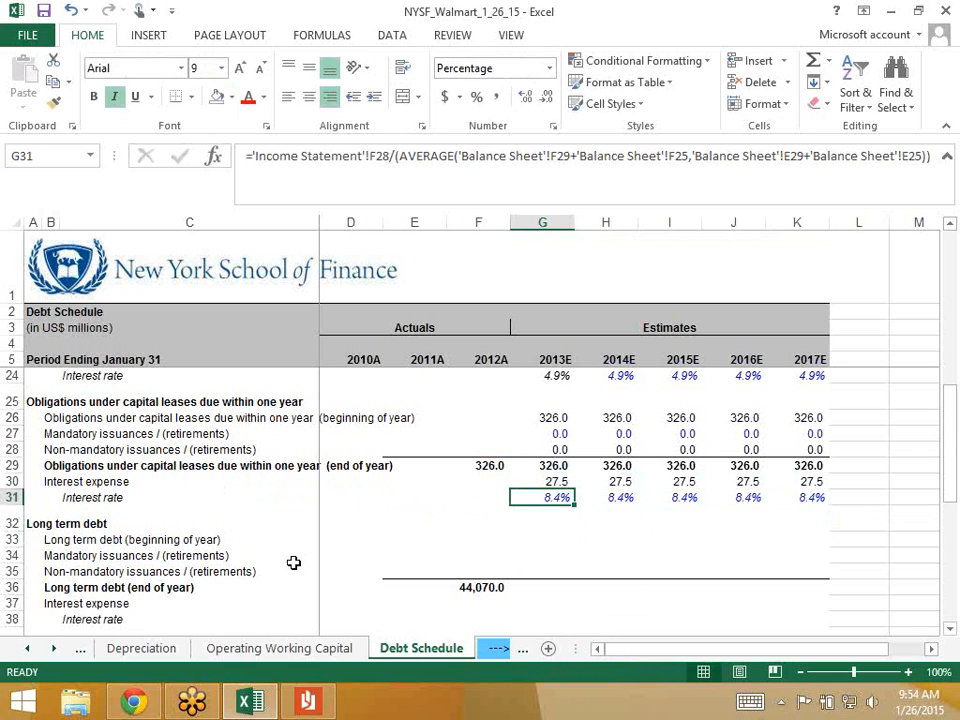
pyautogui.press('Right')
pyautogui.press('Right')
pyautogui.press('Right')
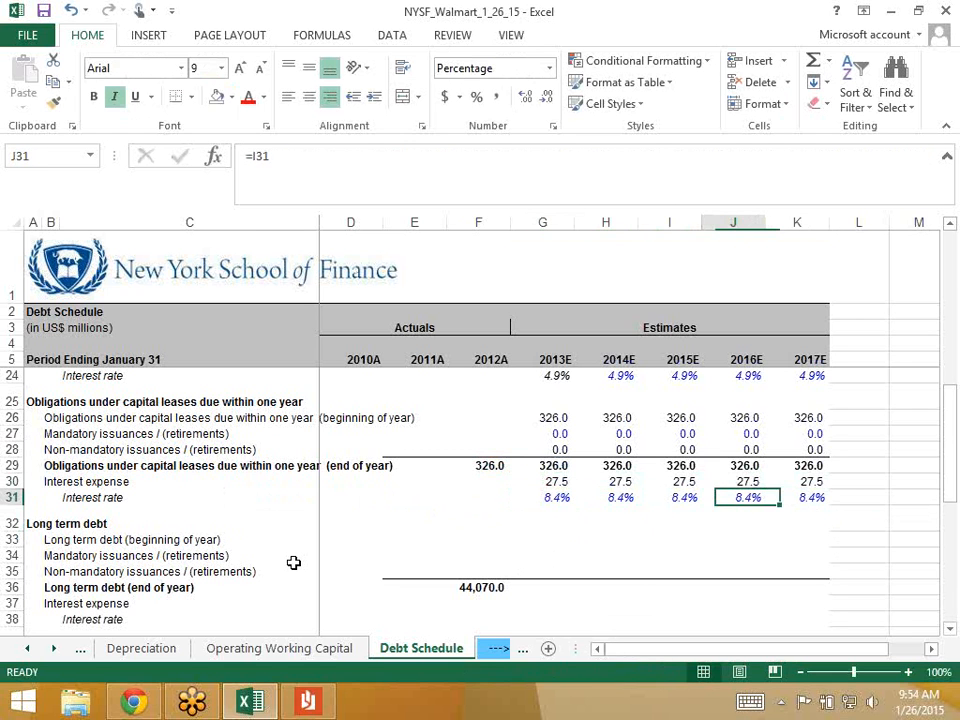
pyautogui.press('Left')
pyautogui.press('Left')
pyautogui.press('Left')
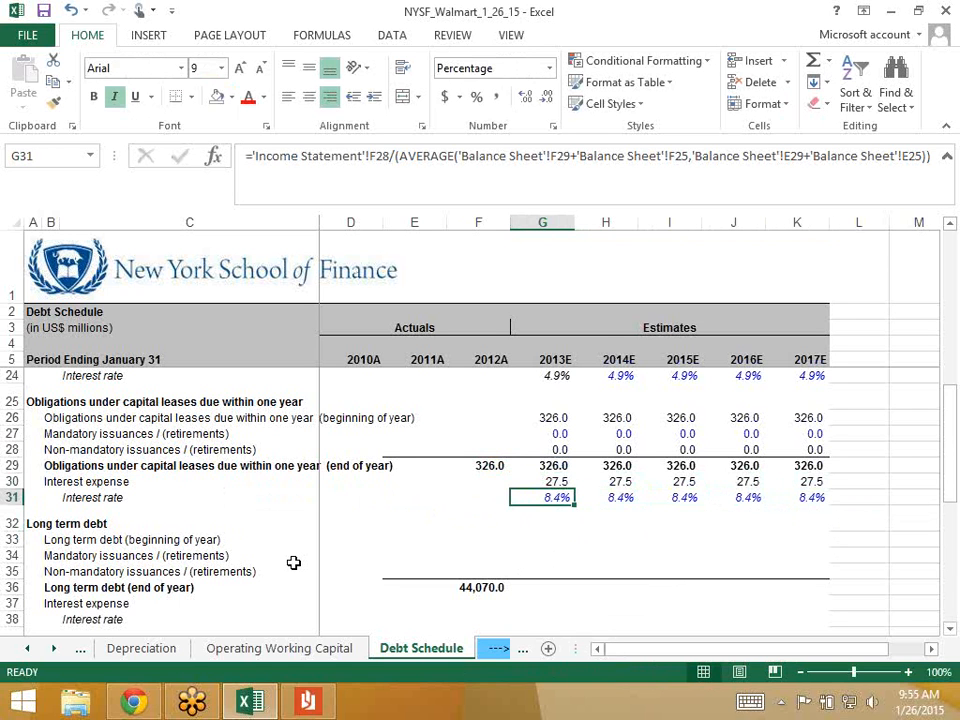
pyautogui.press('Up')
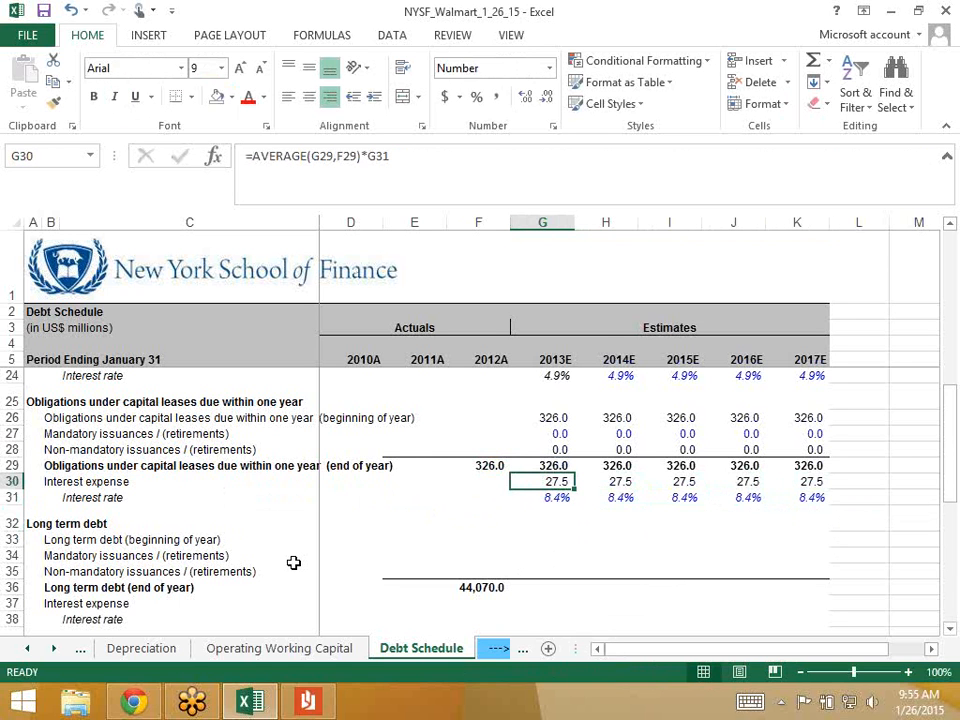
pyautogui.press('Down')
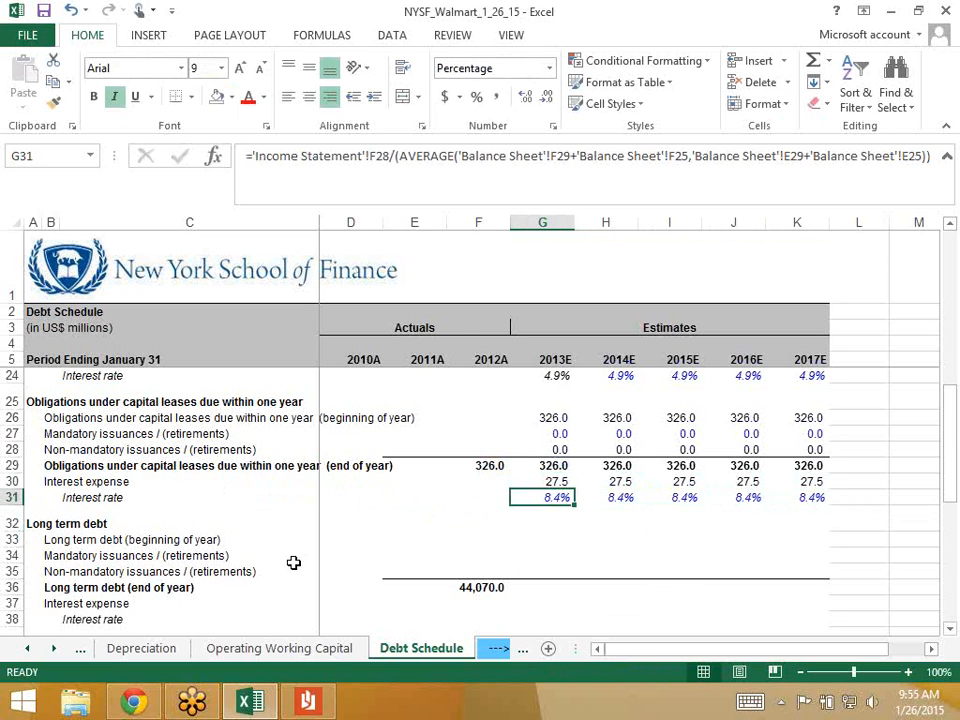
pyautogui.press('F2')
pyautogui.press('Escape')
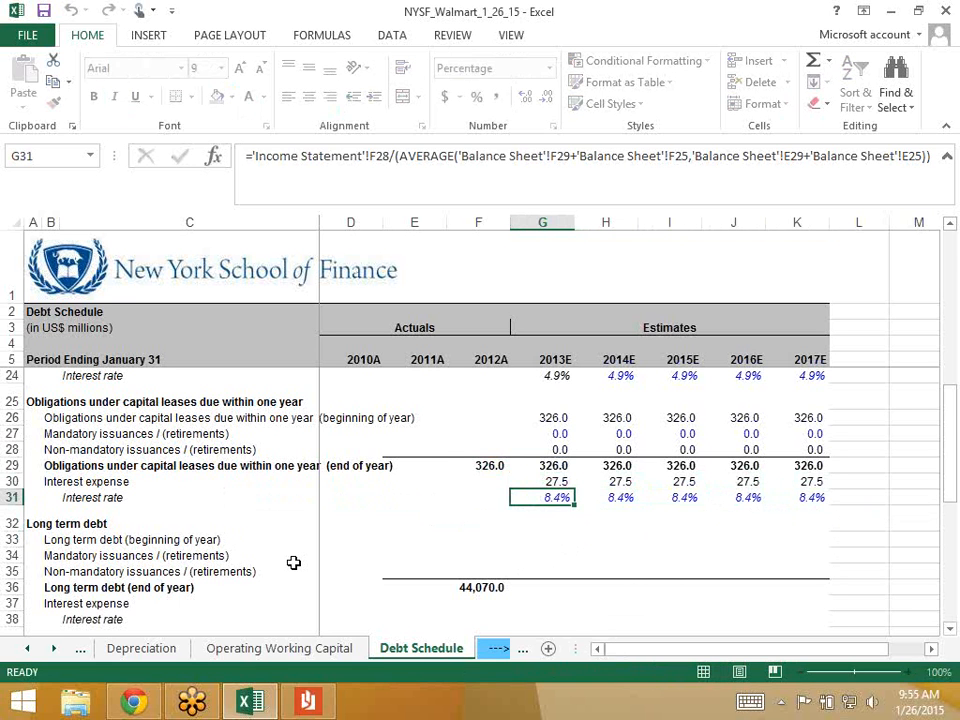
pyautogui.press('Up')
pyautogui.press('F2')
pyautogui.press('Escape')
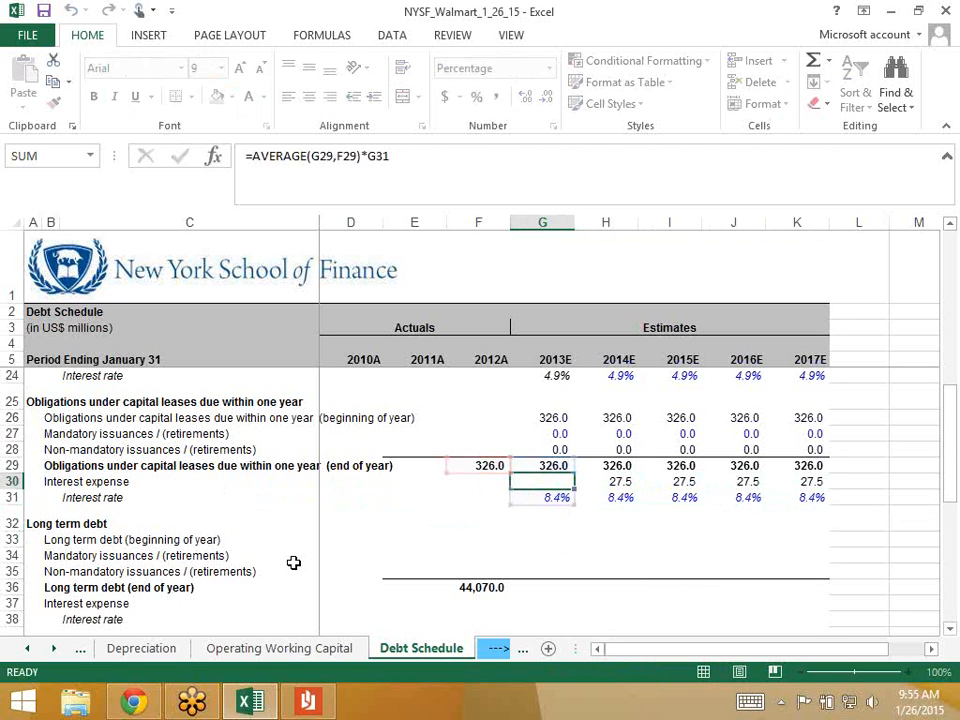
pyautogui.press('Down')
pyautogui.press('F2')
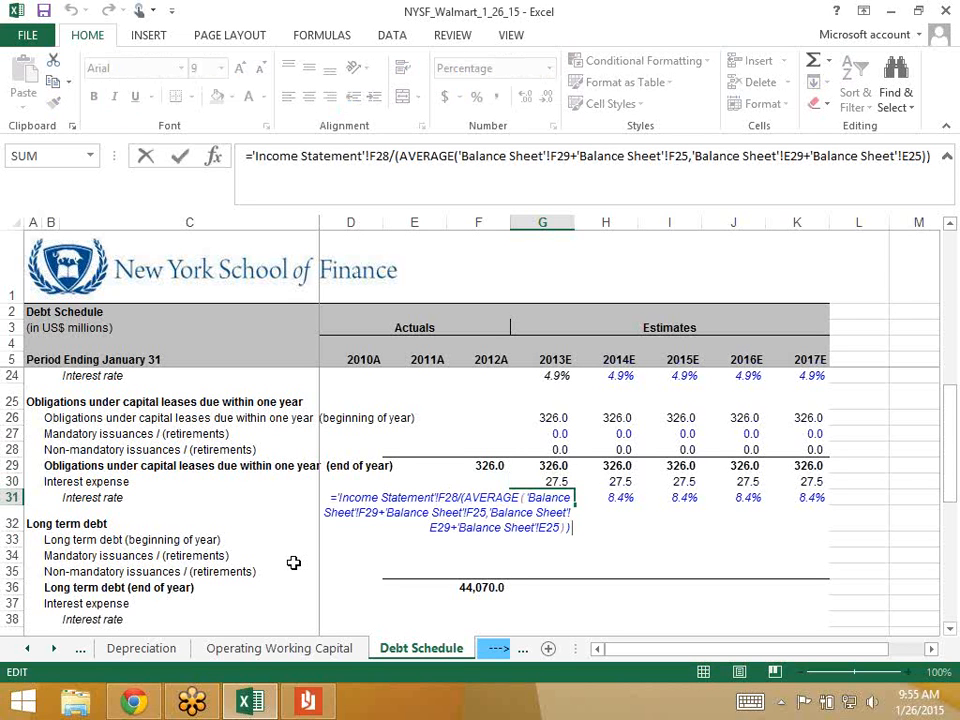
pyautogui.press('Escape')
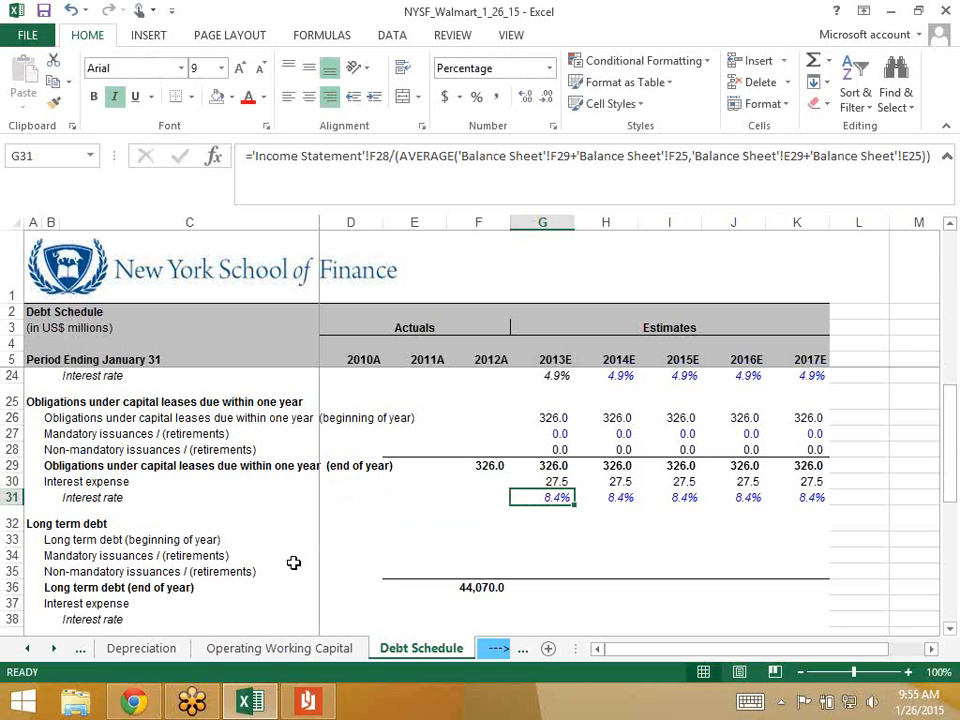
pyautogui.press('Down')
pyautogui.press('Down')
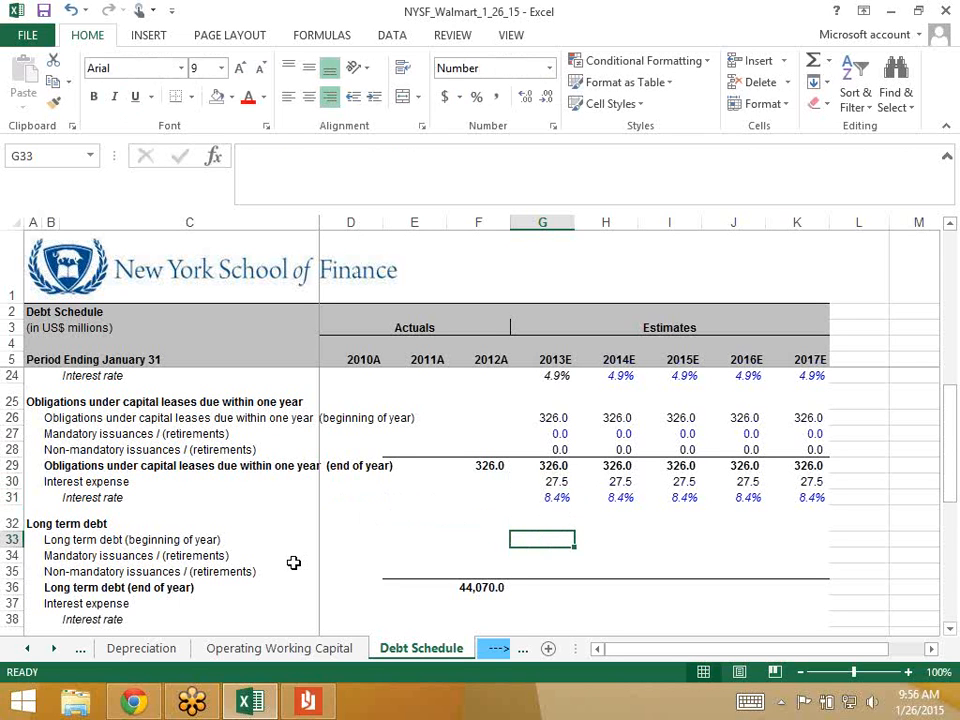
# - Link 2013E beginning long-term debt to =F36 and enter 0 for both issuance rows
pyautogui.write('=')
pyautogui.press('Left')
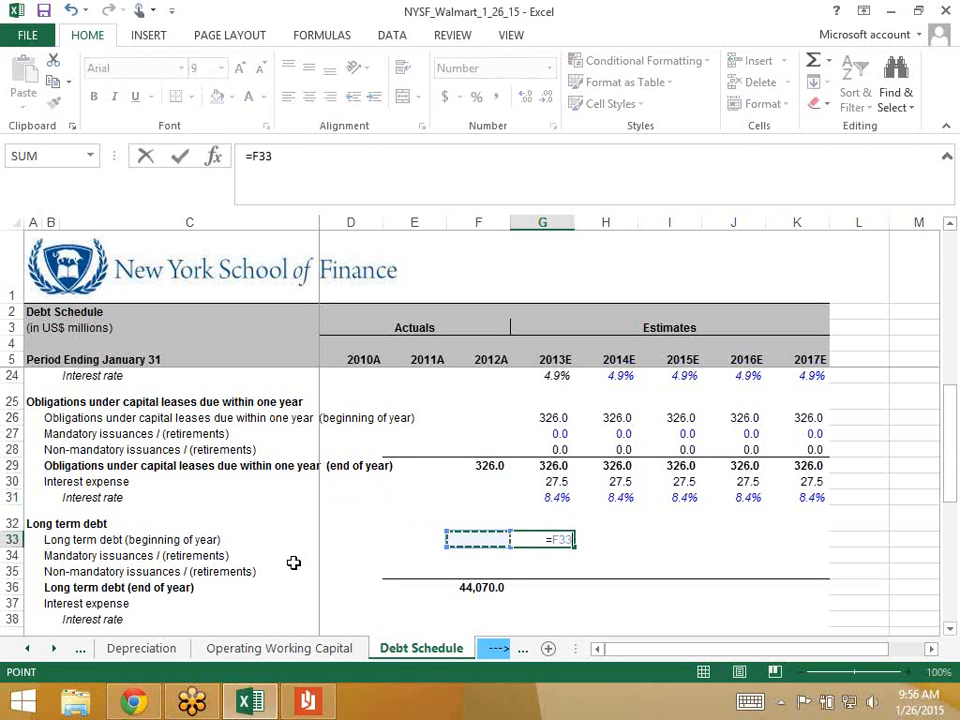
pyautogui.press('Left')
pyautogui.press('Down')
pyautogui.press('Down')
pyautogui.press('Down')
pyautogui.press('Right')
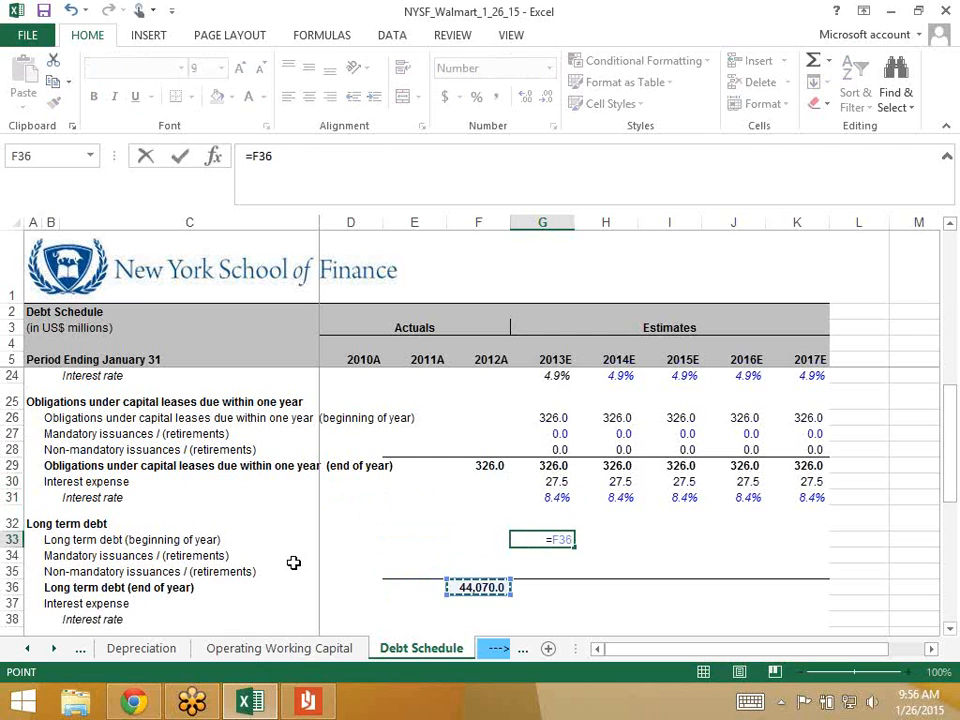
pyautogui.press('Return')
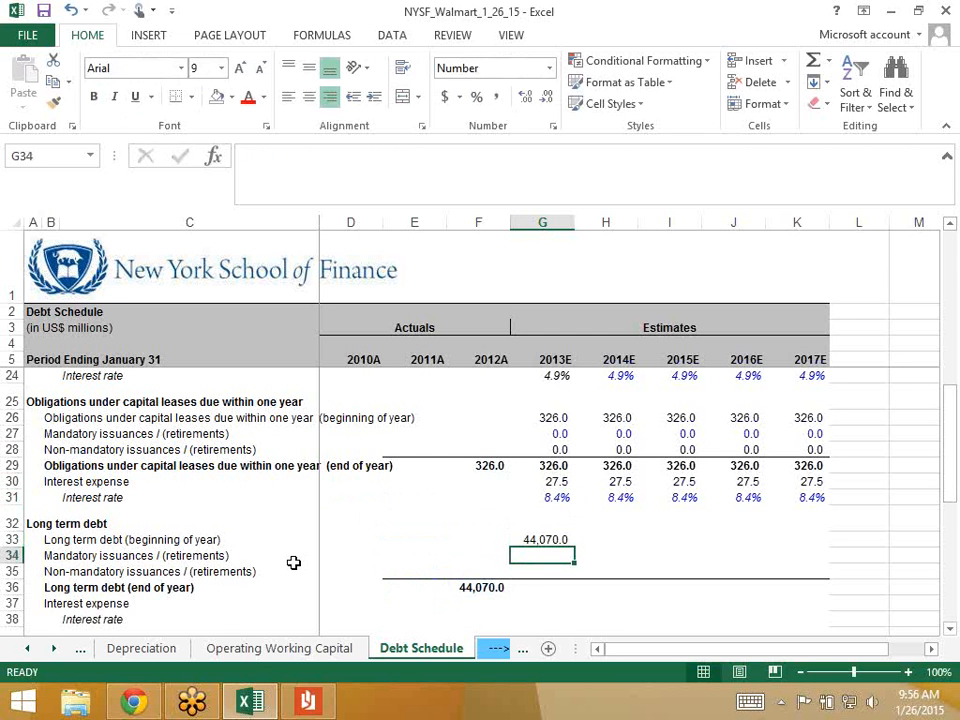
pyautogui.write('0')
pyautogui.press('Return')
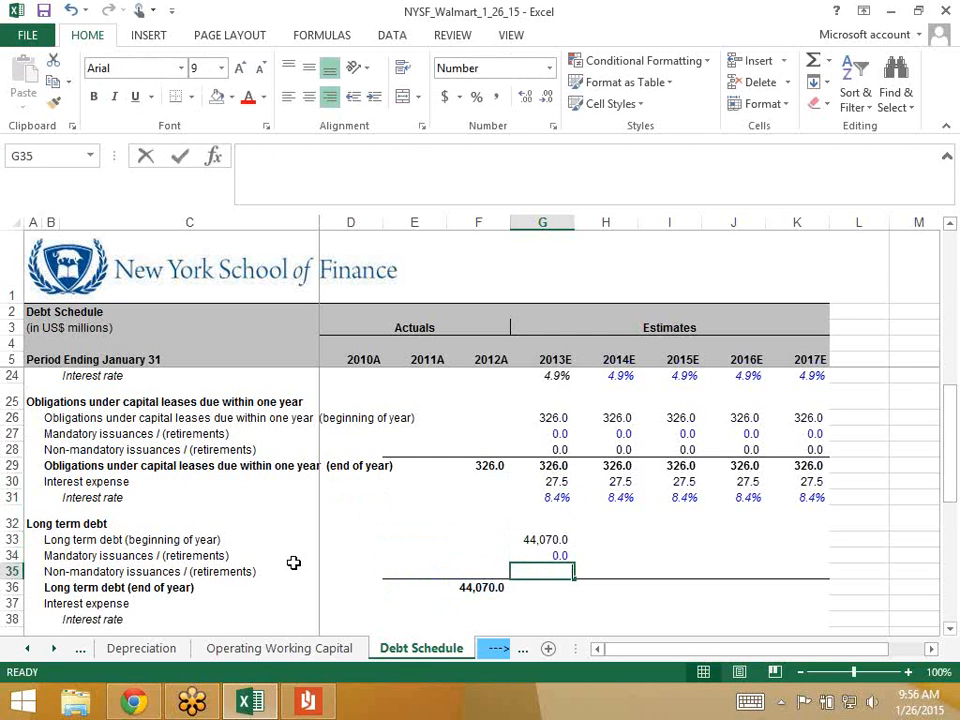
pyautogui.write('0')
pyautogui.press('Return')
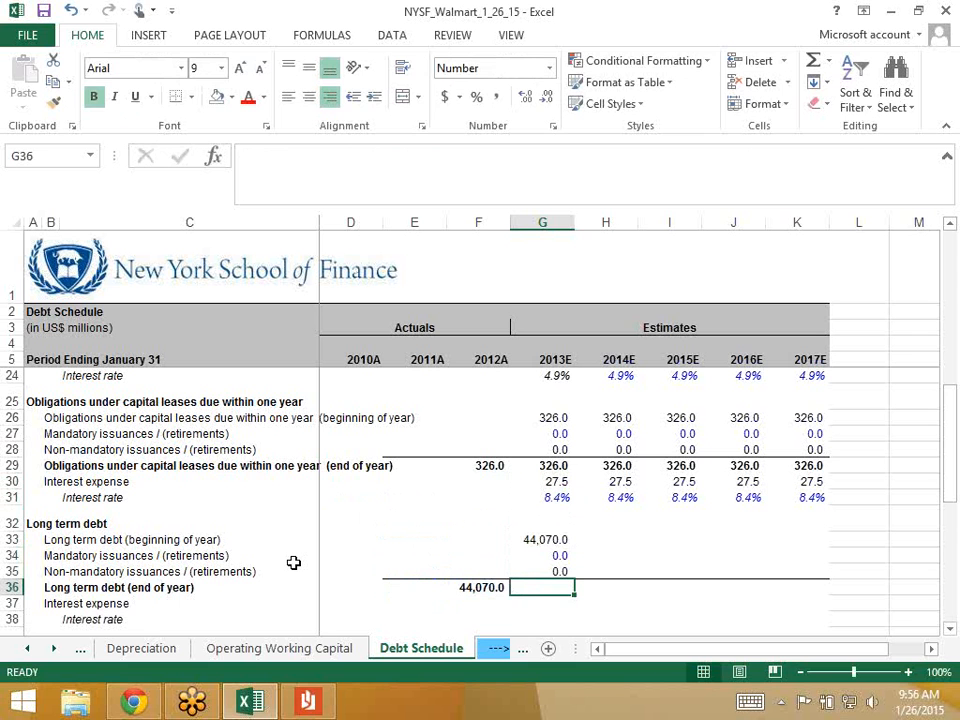
# - AutoSum 2013E year-end debt to 44,070.0 and fill the G33:K36 block through 2017E
pyautogui.hotkey('alt', '=')
pyautogui.press('Return')
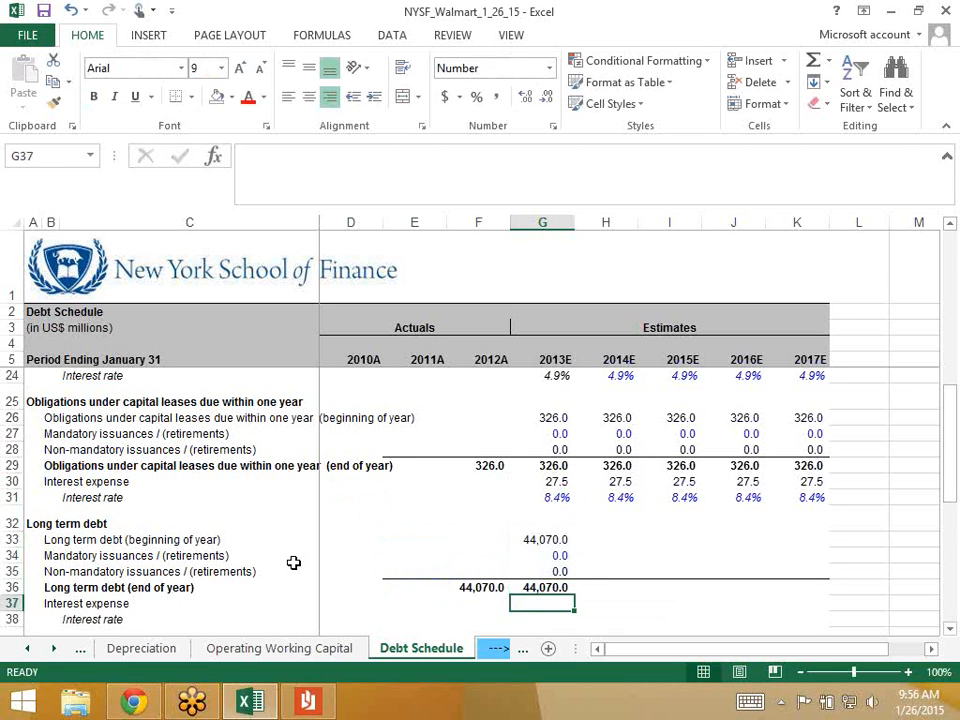
pyautogui.press('Up')
pyautogui.hotkey('shift', 'Up')
pyautogui.hotkey('shift', 'Up')
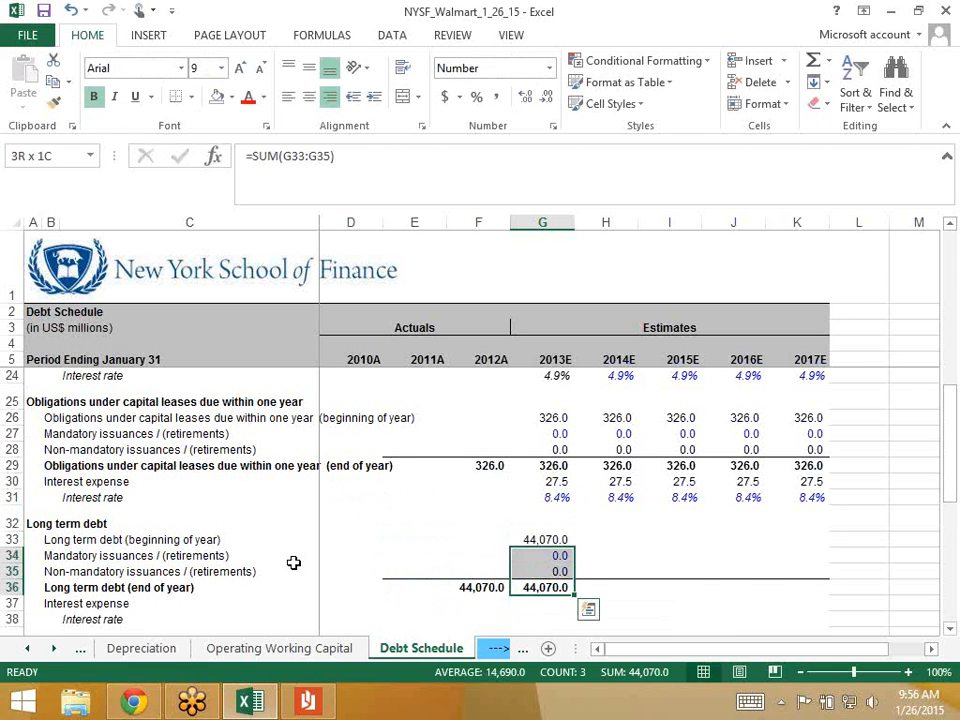
pyautogui.hotkey('shift', 'Up')
pyautogui.hotkey('shift', 'Right')
pyautogui.hotkey('shift', 'Right')
pyautogui.hotkey('shift', 'Right')
pyautogui.hotkey('shift', 'Right')
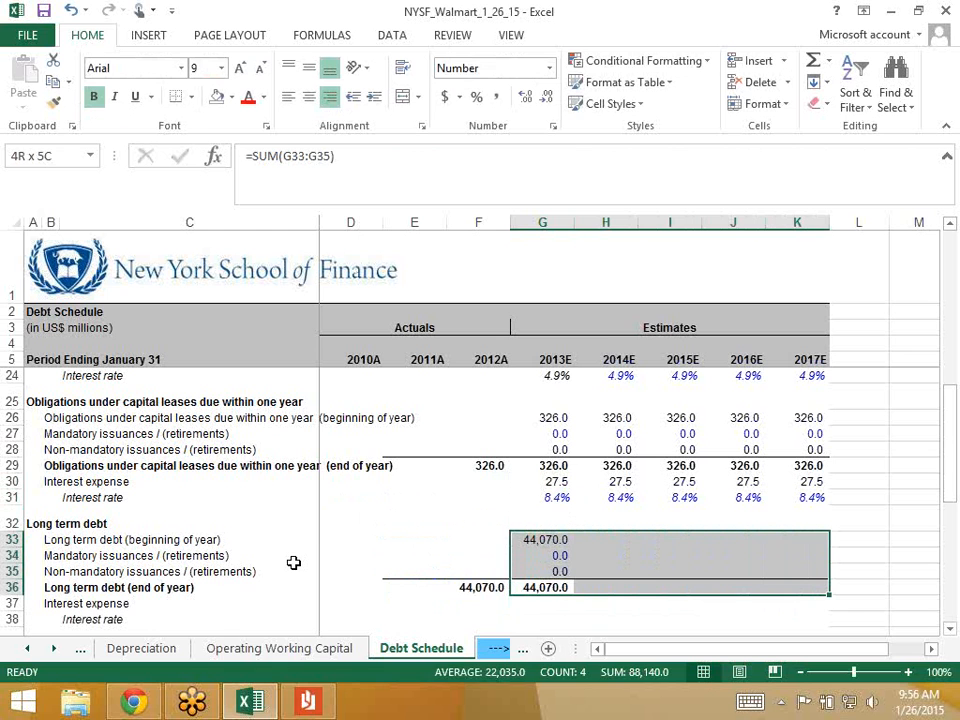
pyautogui.hotkey('ctrl', 'r')
pyautogui.press('Down')
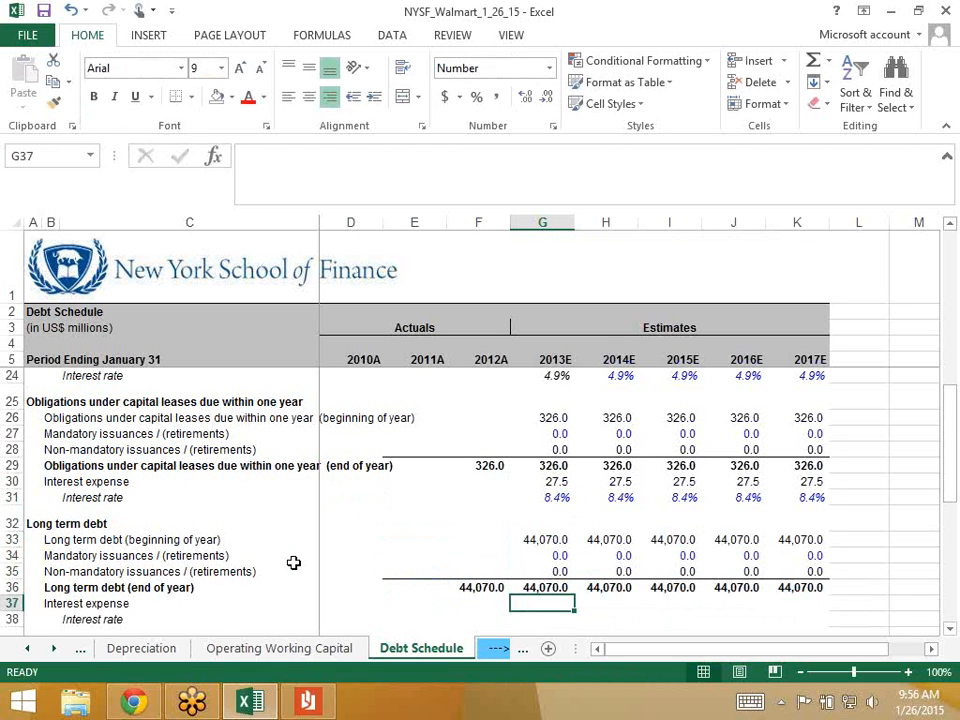
pyautogui.hotkey('alt', 'Tab')
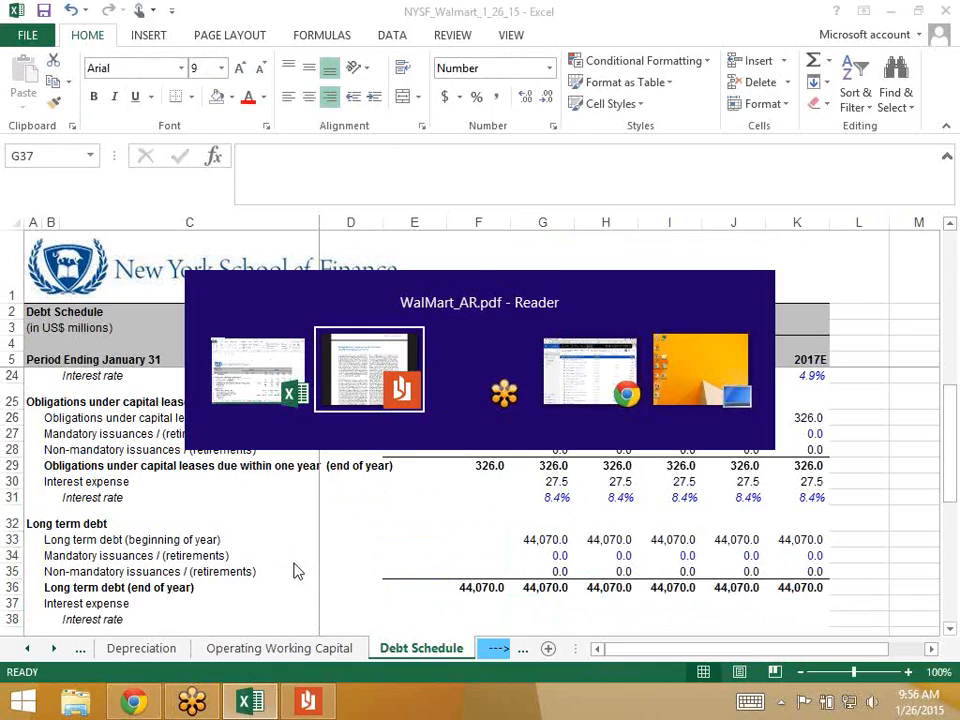
pyautogui.scroll(10, 295, 570)
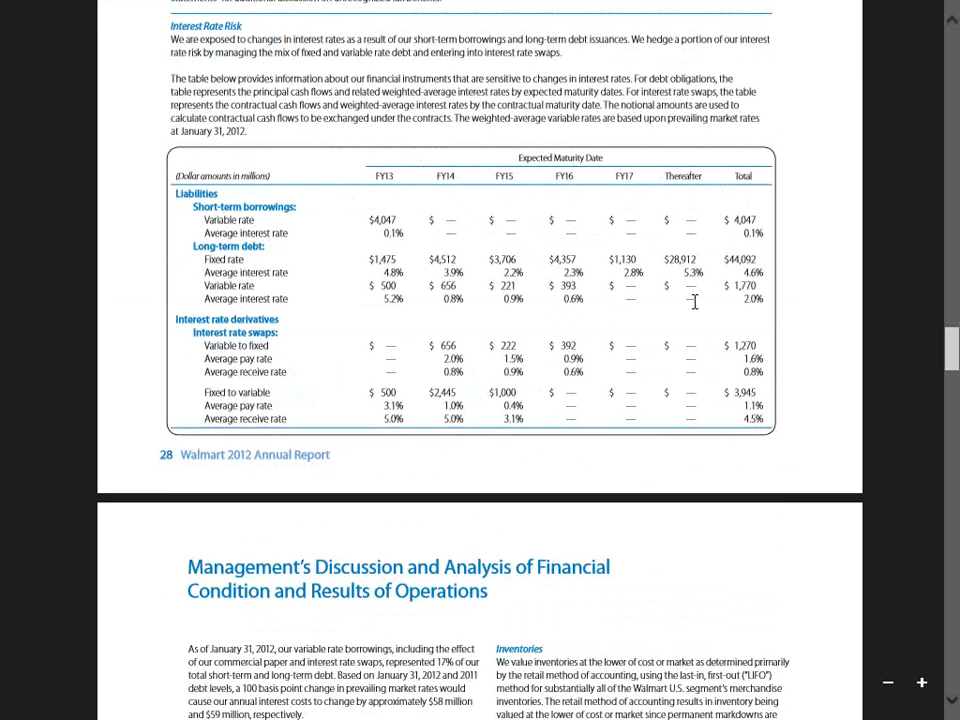
pyautogui.moveTo(726, 263); pyautogui.dragTo(758, 263)
pyautogui.click(710, 290)
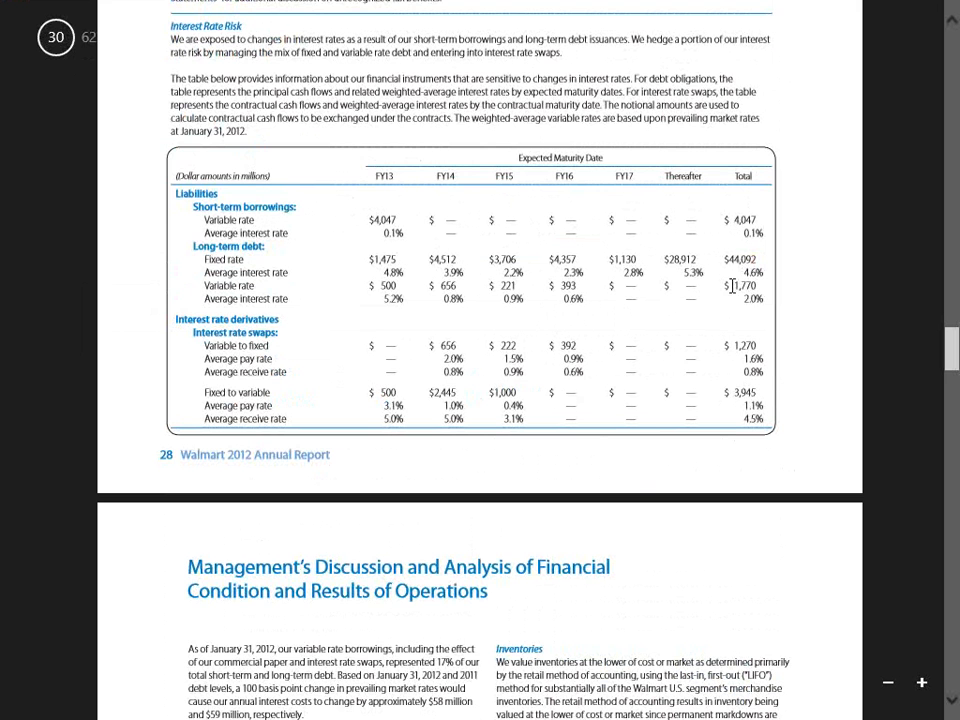
pyautogui.hotkey('alt', 'Tab')
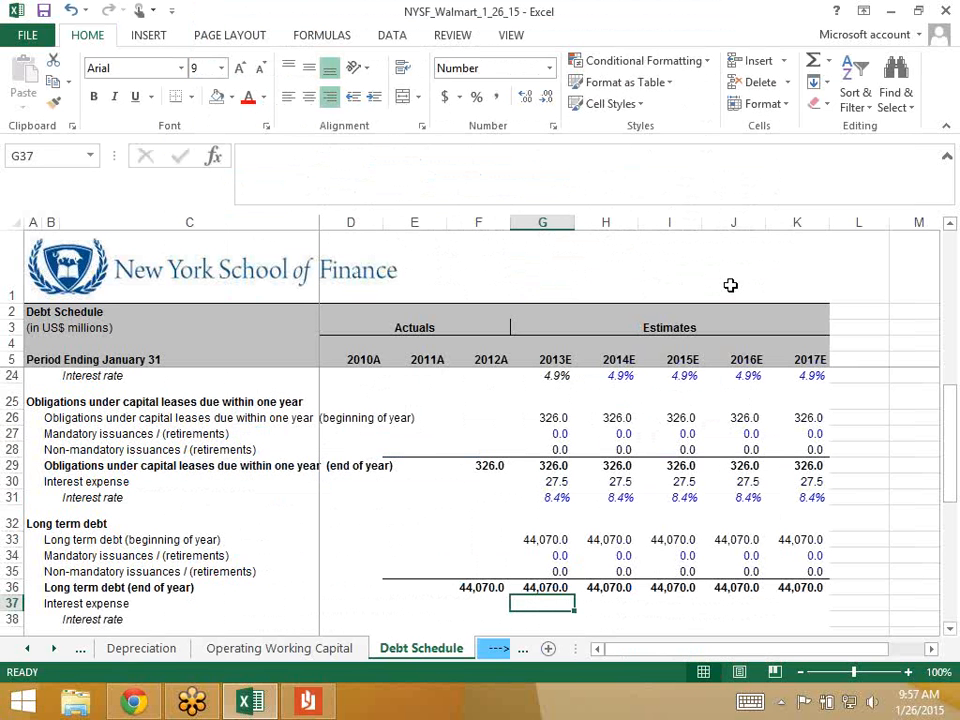
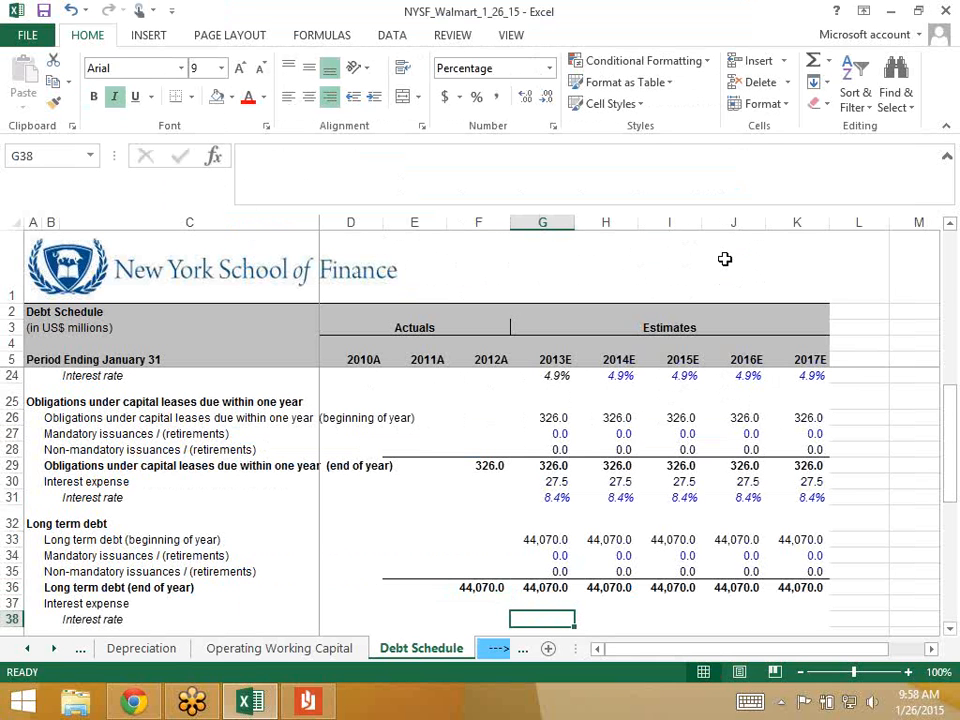
# - Check the Walmart annual report's debt figures, then begin a formula in G38
pyautogui.hotkey('alt', 'Tab')
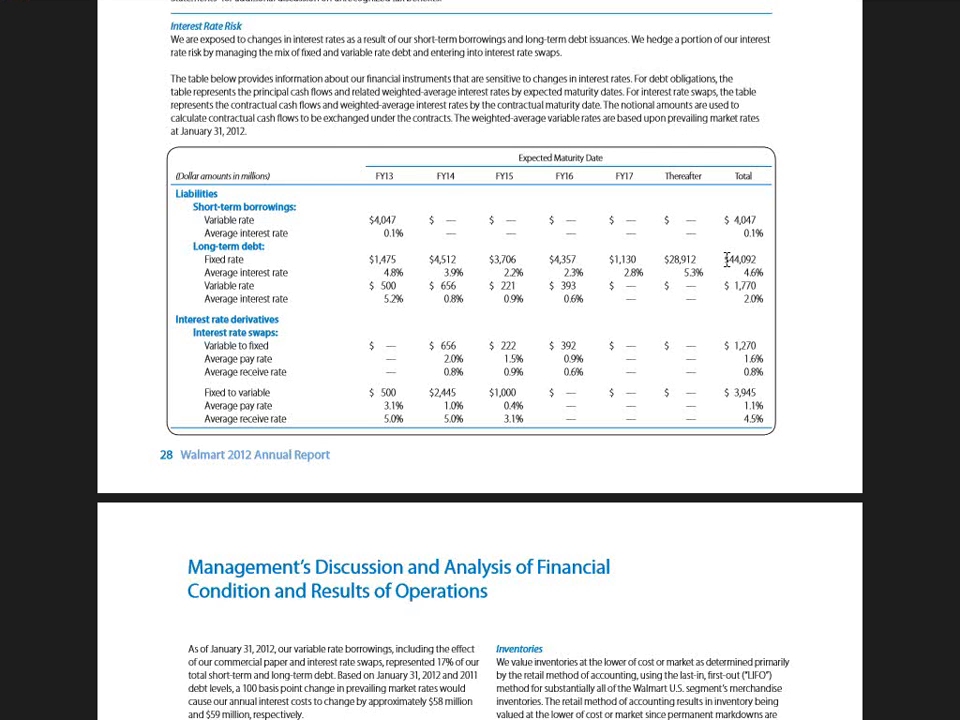
pyautogui.hotkey('alt', 'Tab')
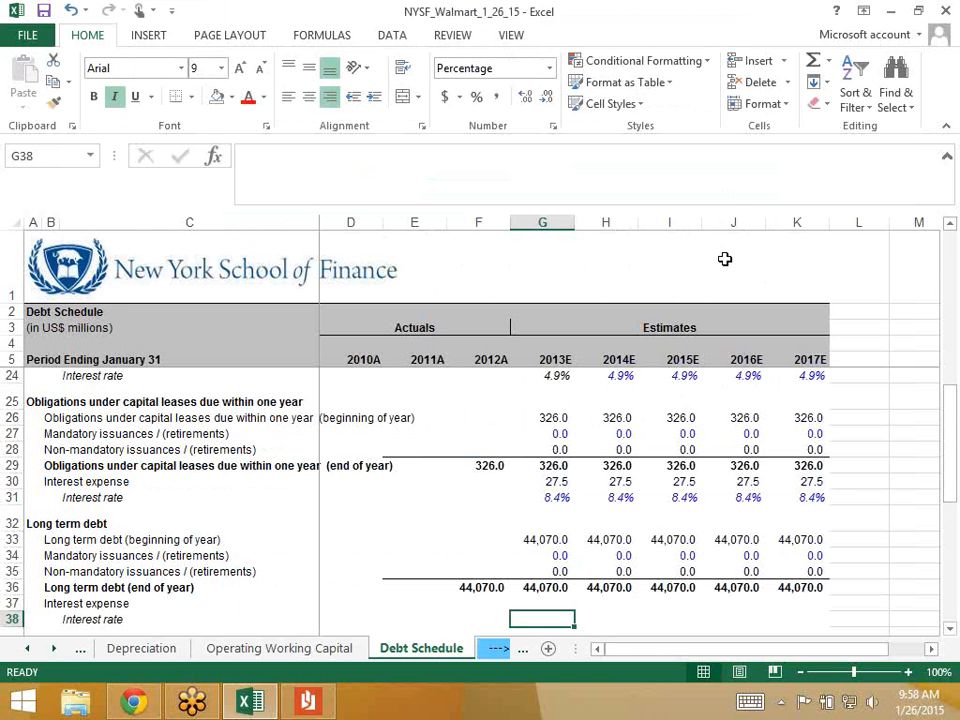
pyautogui.scroll(-1, 725, 259)
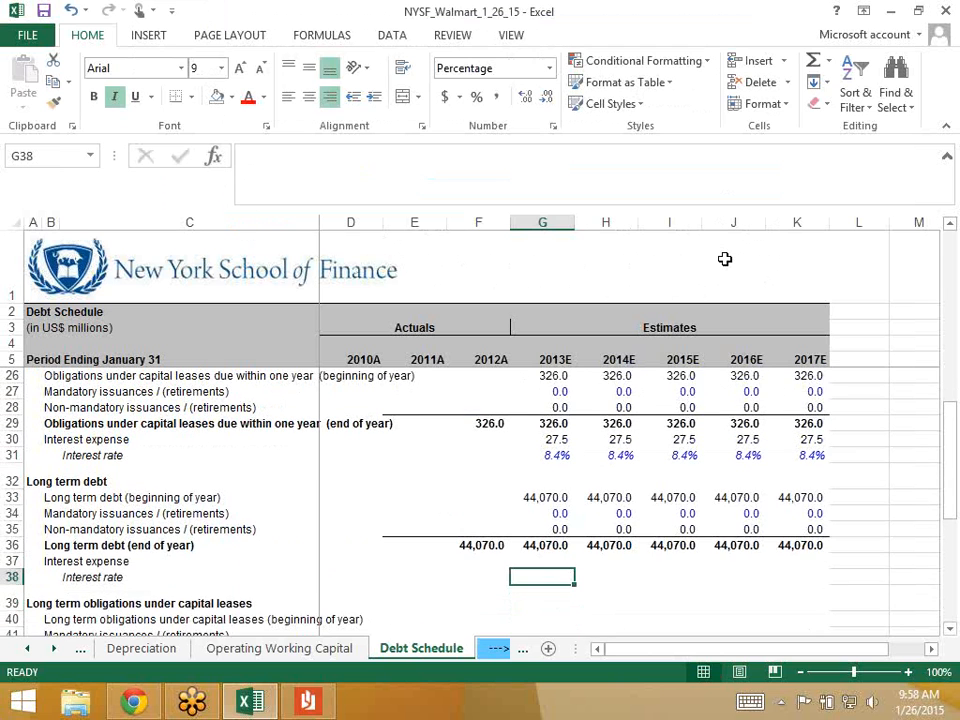
pyautogui.write('=')
pyautogui.hotkey('alt', 'Tab')
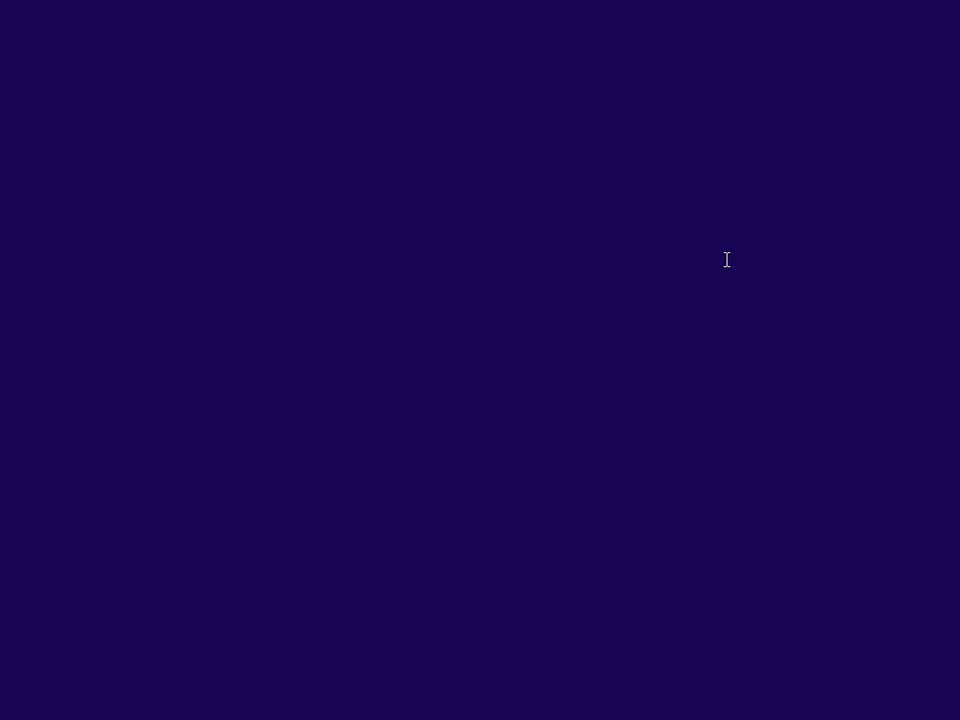
# - Start the G38 rate formula with the 44092 fixed-rate debt weighted at 4.6%
pyautogui.hotkey('alt', 'Tab')
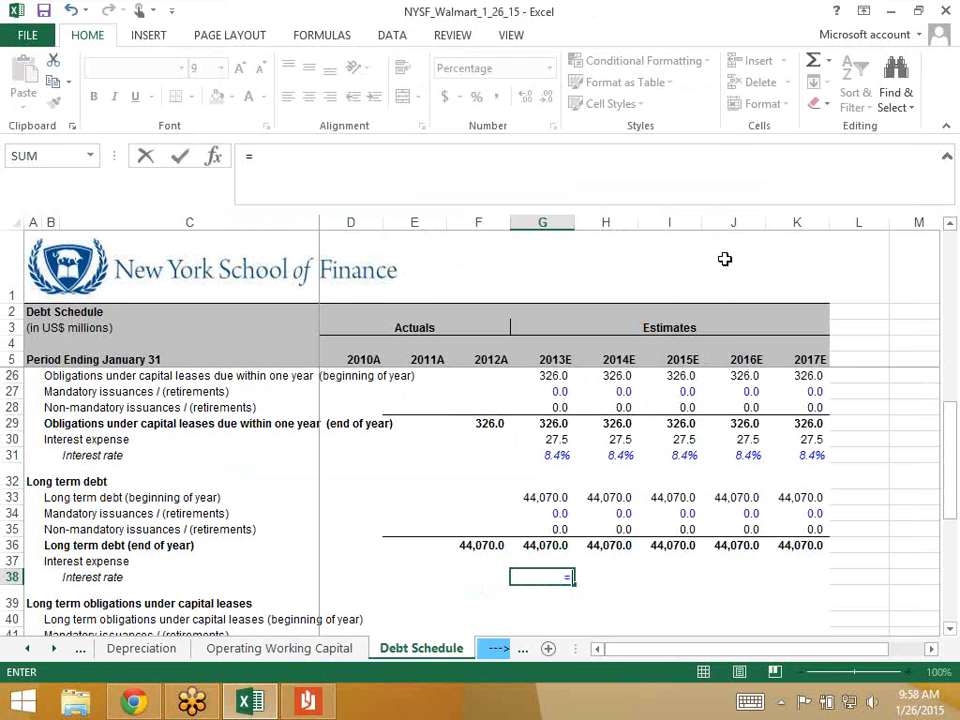
pyautogui.write('44092')
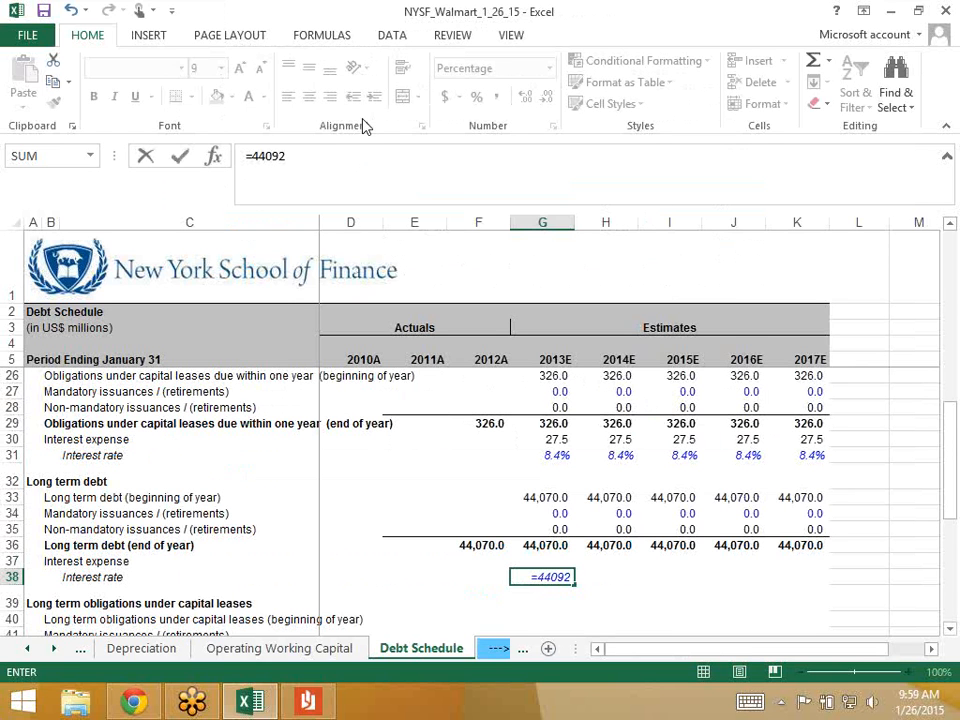
pyautogui.click(253, 157)
pyautogui.write('(')
pyautogui.write('*')
pyautogui.hotkey('alt', 'Tab')
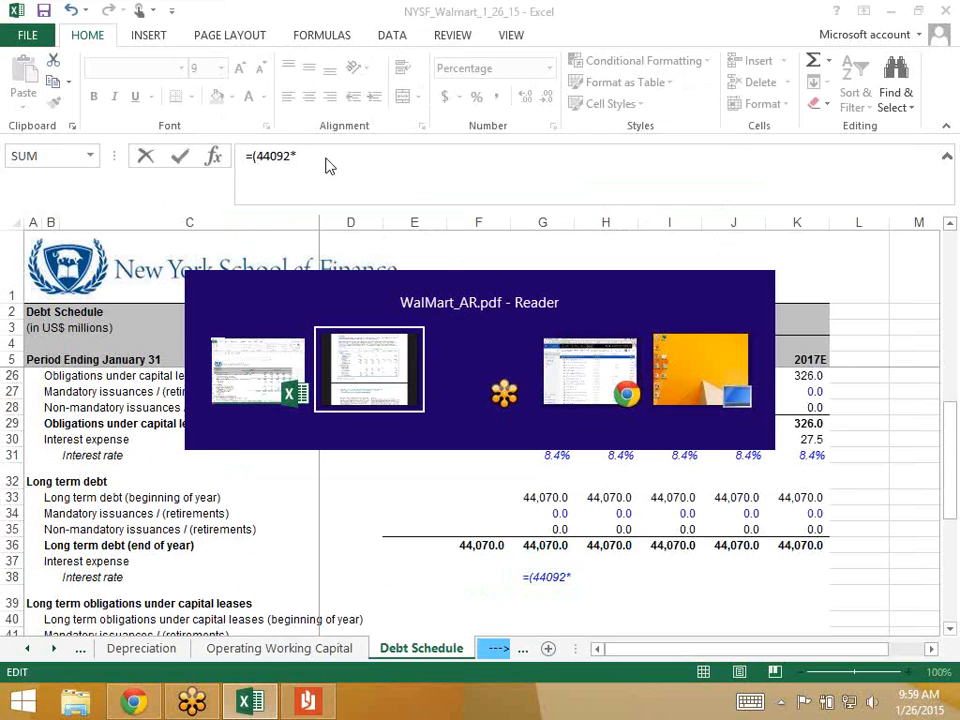
pyautogui.hotkey('alt', 'Tab')
pyautogui.write('4.6*')
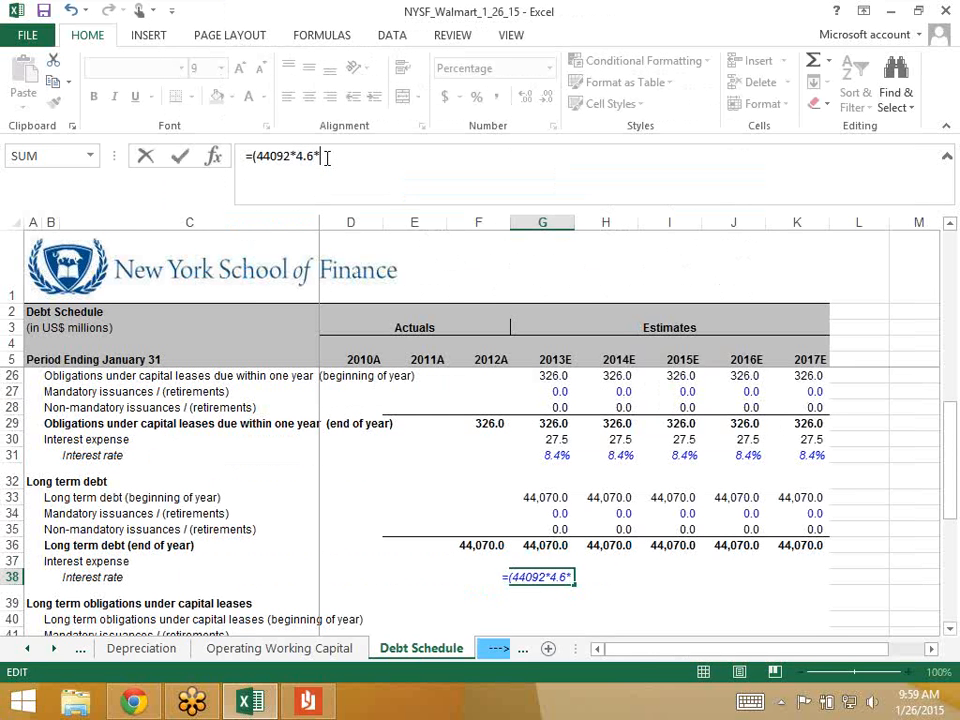
pyautogui.press('BackSpace')
pyautogui.write('%+')
# - Add 1770 variable debt at 2% and divide by 44092+1770, giving a 4.5% rate
pyautogui.hotkey('alt', 'Tab')
pyautogui.hotkey('alt', 'Tab')
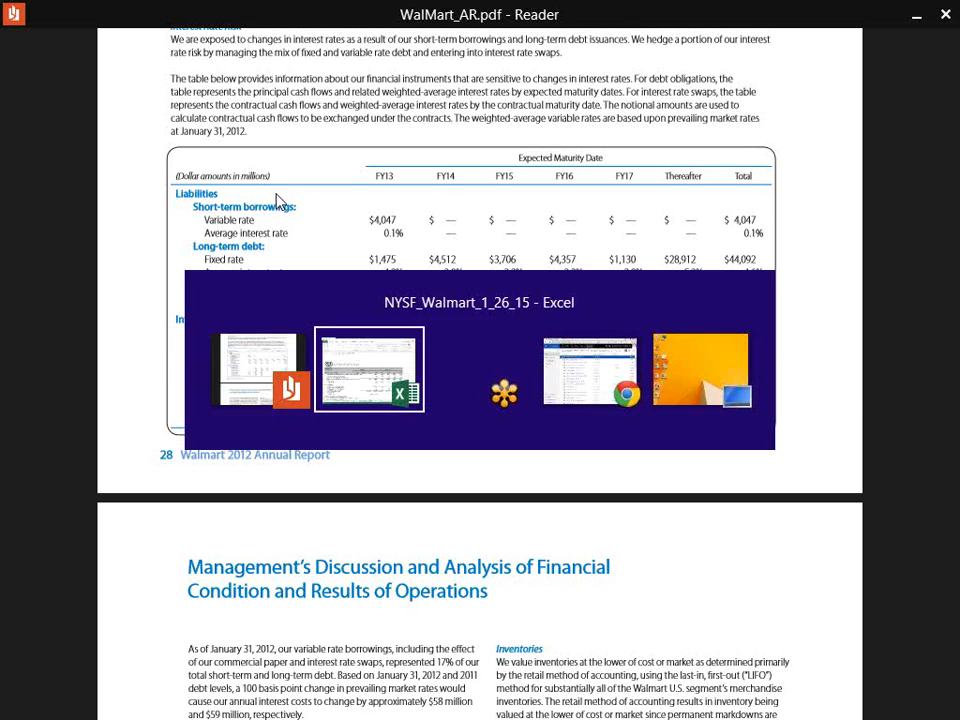
pyautogui.write('1770*')
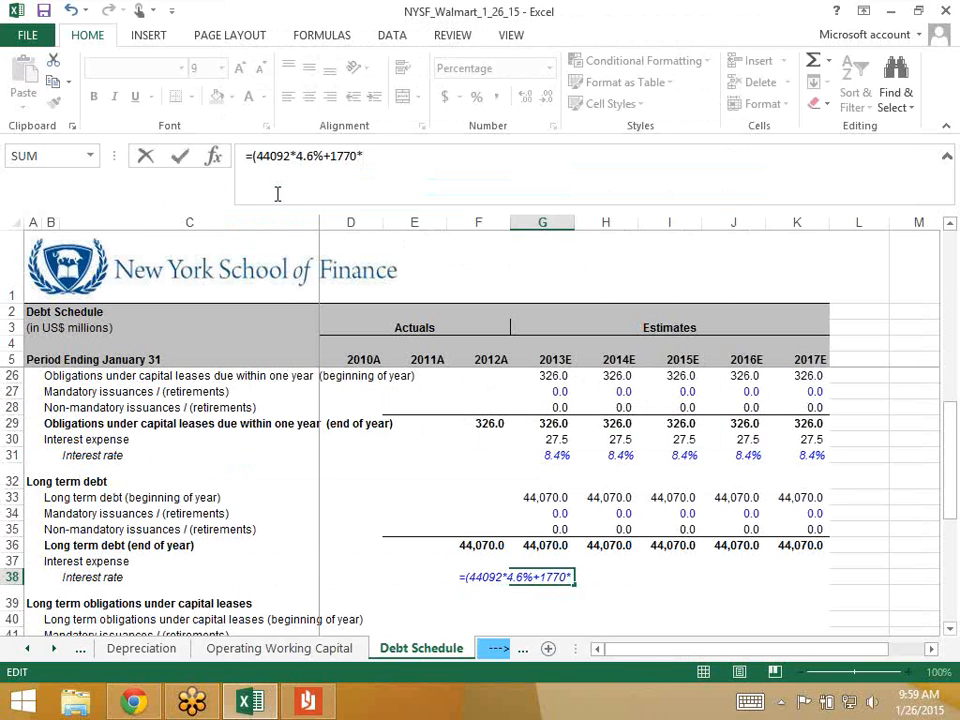
pyautogui.hotkey('alt', 'Tab')
pyautogui.hotkey('alt', 'Tab')
pyautogui.write('2%)')
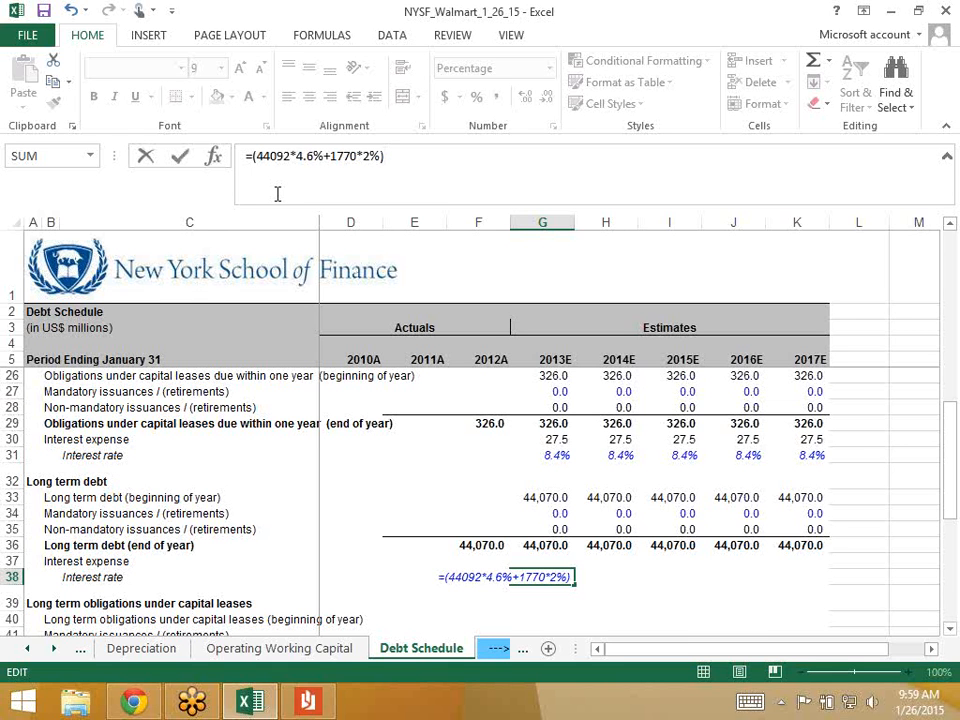
pyautogui.write('/(')
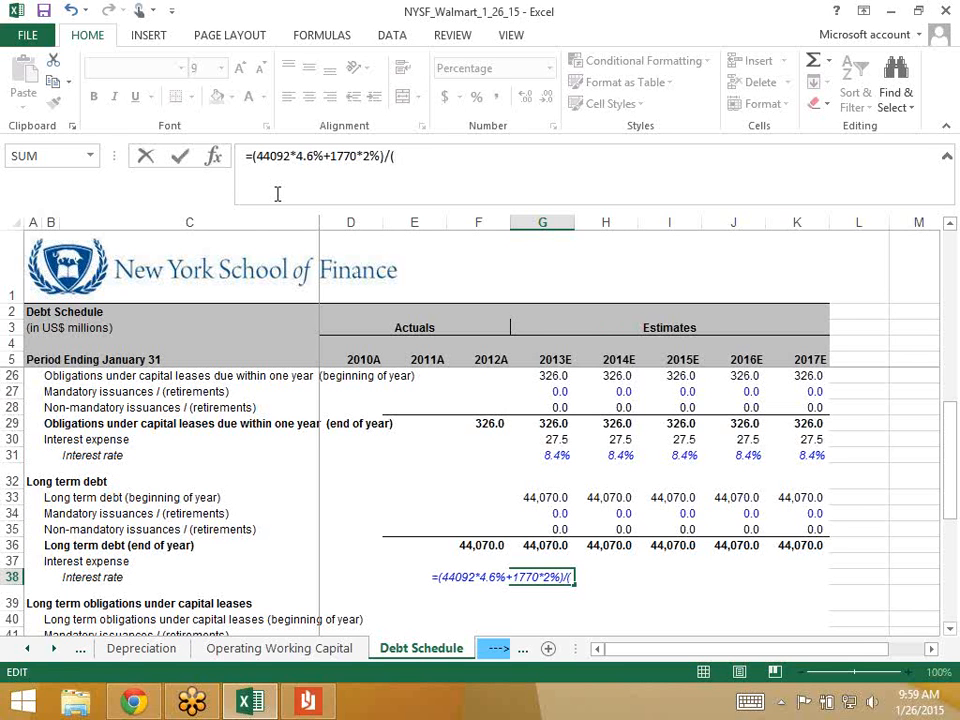
pyautogui.write('44092+')
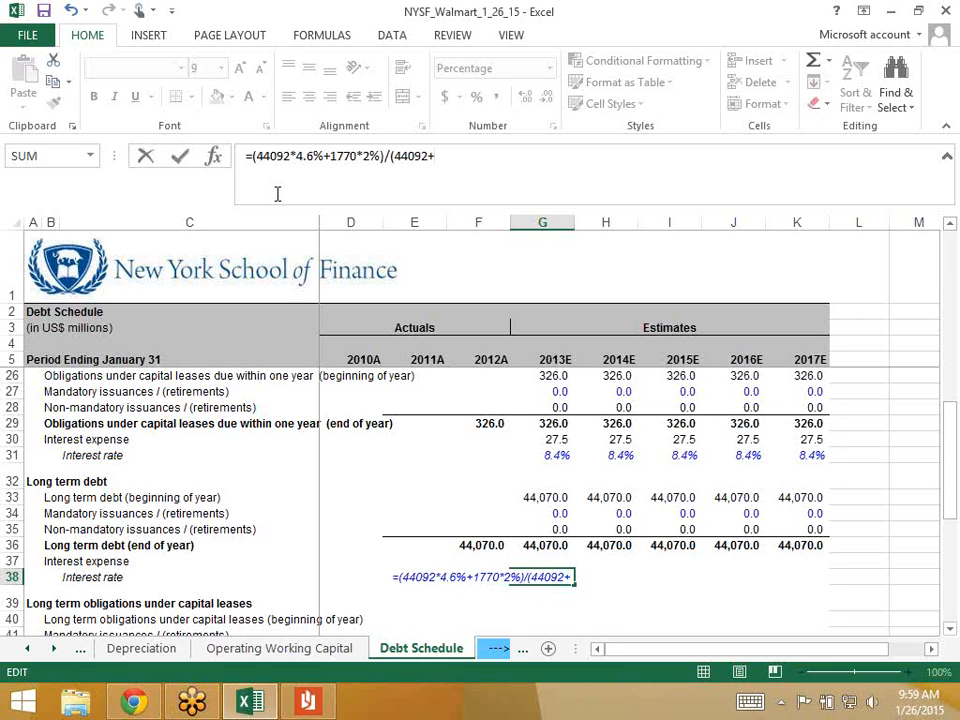
pyautogui.write('1770')
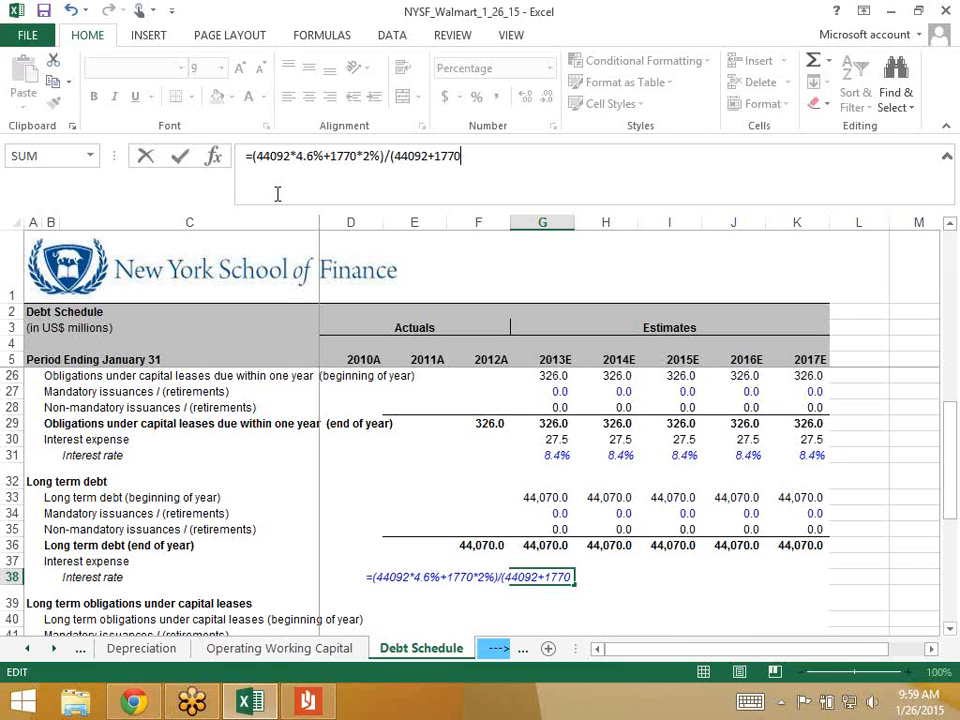
pyautogui.write(')')
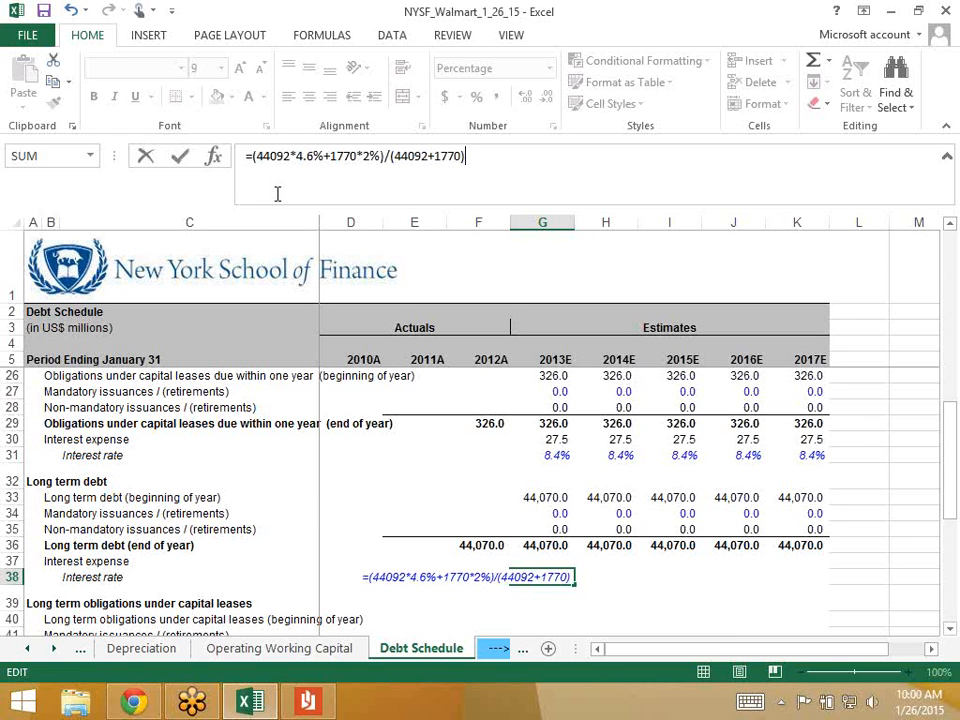
pyautogui.hotkey('ctrl', 'Return')
# - Enter =AVERAGE(G36,F36)*G38 in G37 for 1,983.0 of 2013E long-term debt interest
pyautogui.press('Up')
pyautogui.press('Up')
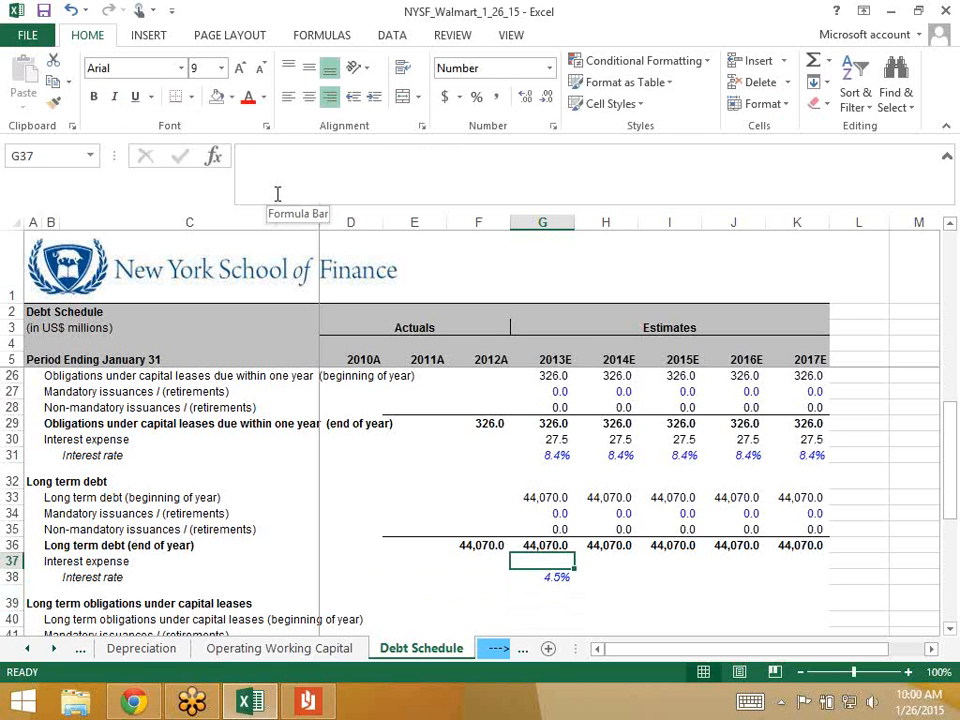
pyautogui.write('=')
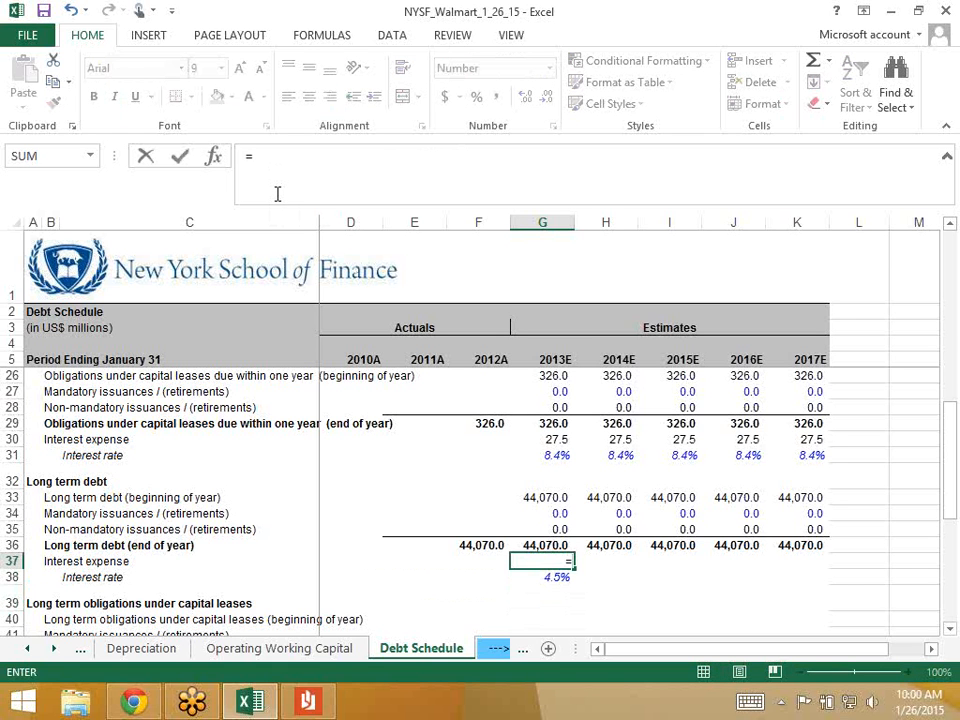
pyautogui.write('average(')
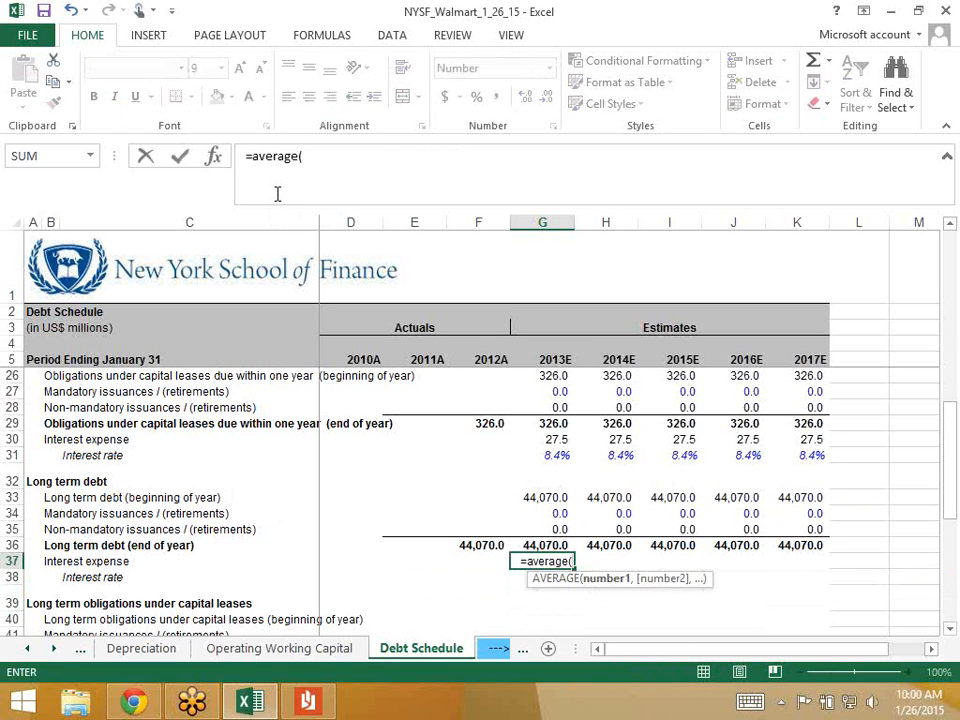
pyautogui.press('Up')
pyautogui.write(',')
pyautogui.press('Left')
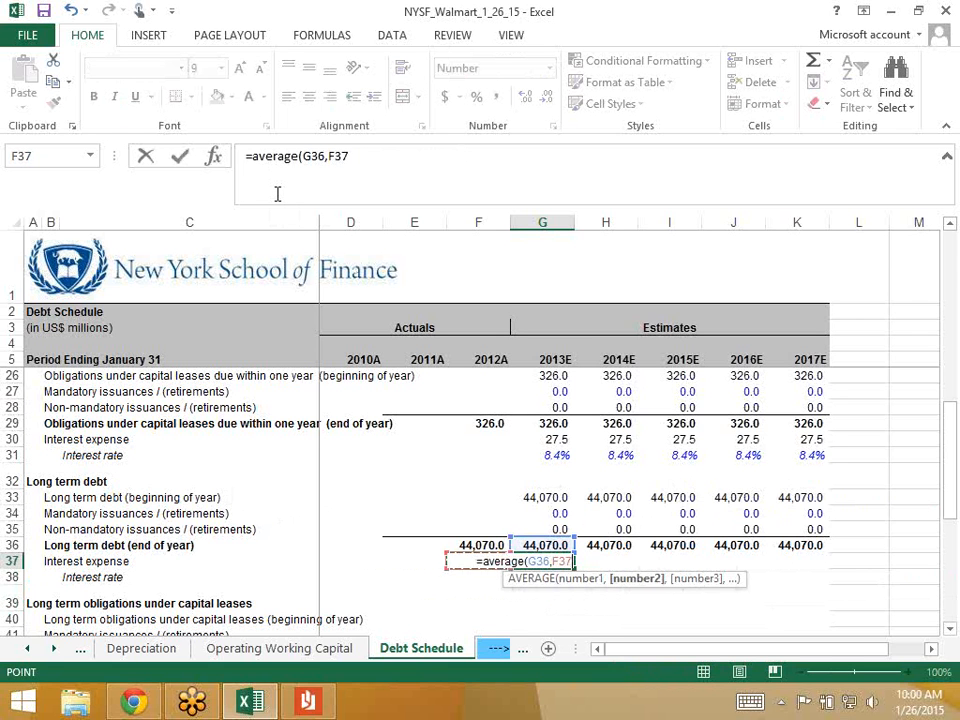
pyautogui.press('Up')
pyautogui.write(')*')
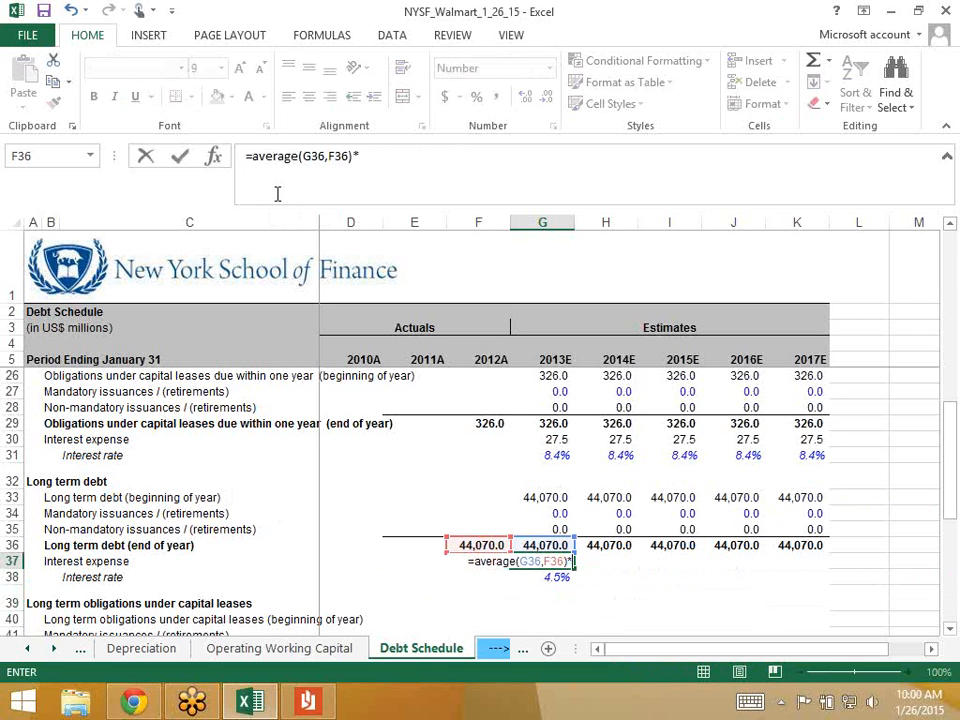
pyautogui.press('Down')
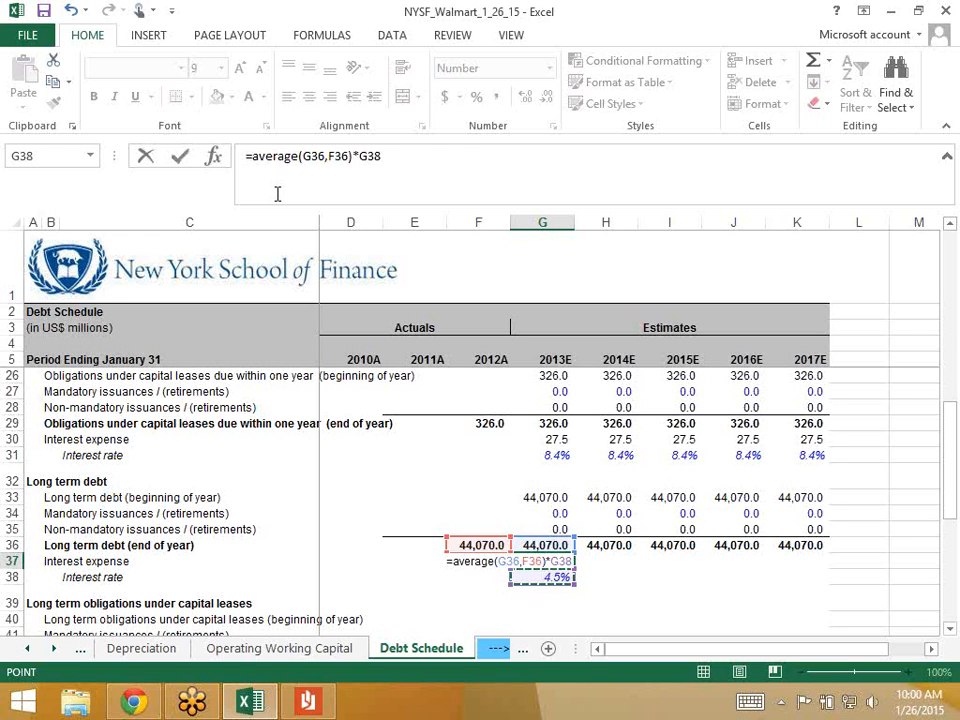
pyautogui.hotkey('ctrl', 'Return')
# - Fill the interest expense and rate rows G37:K38 through 2017E and check the copied rates
pyautogui.press('Up')
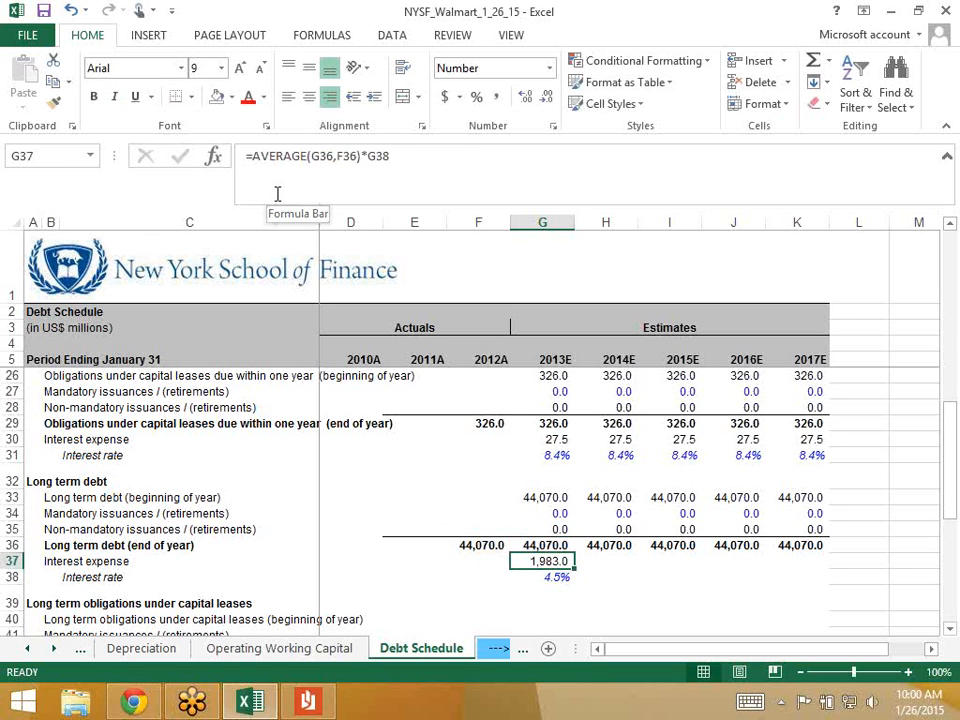
pyautogui.hotkey('shift', 'Down')
pyautogui.hotkey('shift', 'Right')
pyautogui.hotkey('shift', 'Right')
pyautogui.hotkey('shift', 'Right')
pyautogui.hotkey('shift', 'Right')
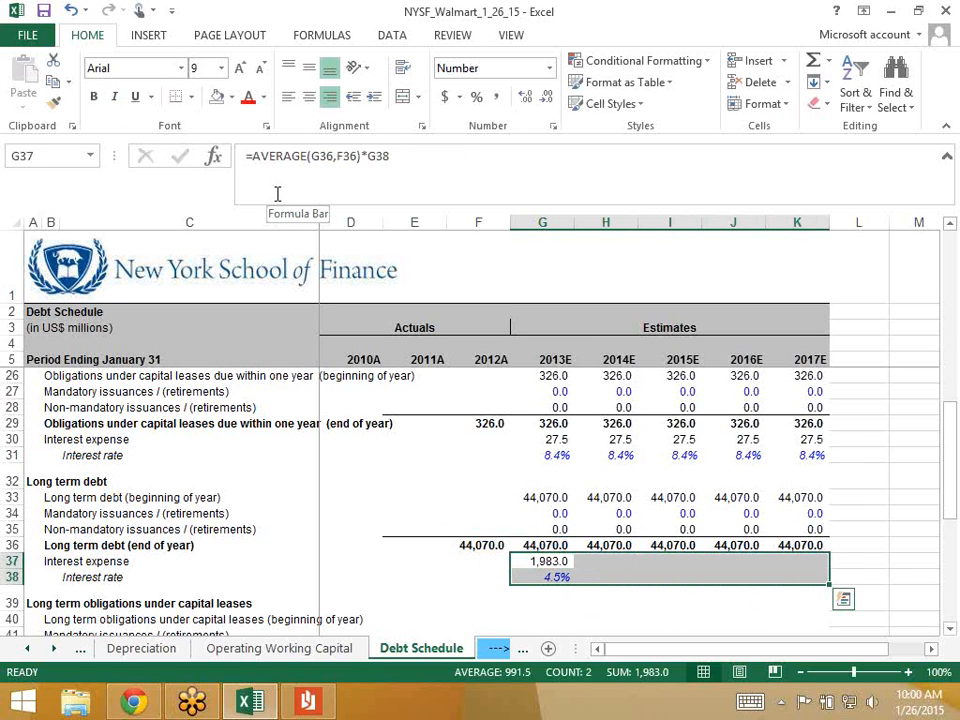
pyautogui.hotkey('ctrl', 'r')
pyautogui.press('Down')
pyautogui.press('Right')
pyautogui.press('Left')
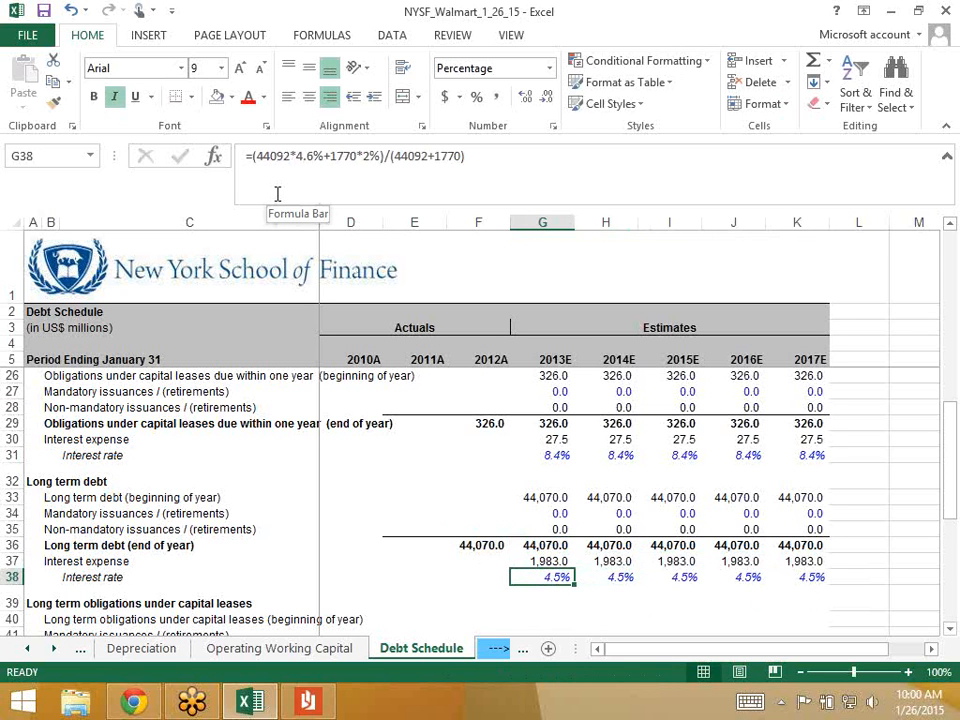
pyautogui.press('Right')
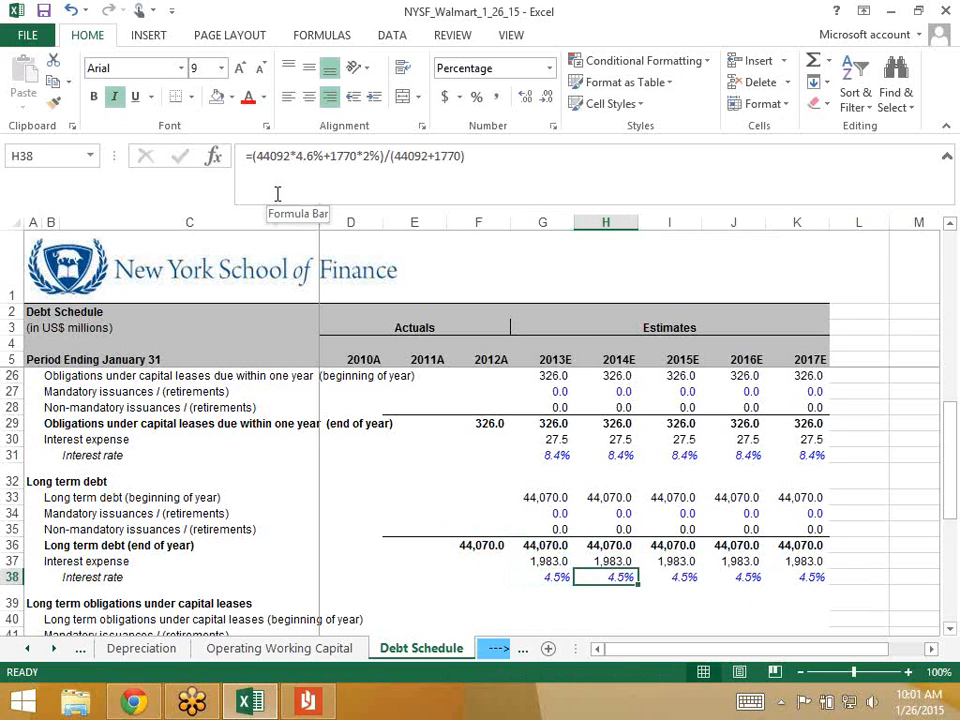
pyautogui.press('Left')
pyautogui.press('Right')
pyautogui.press('Right')
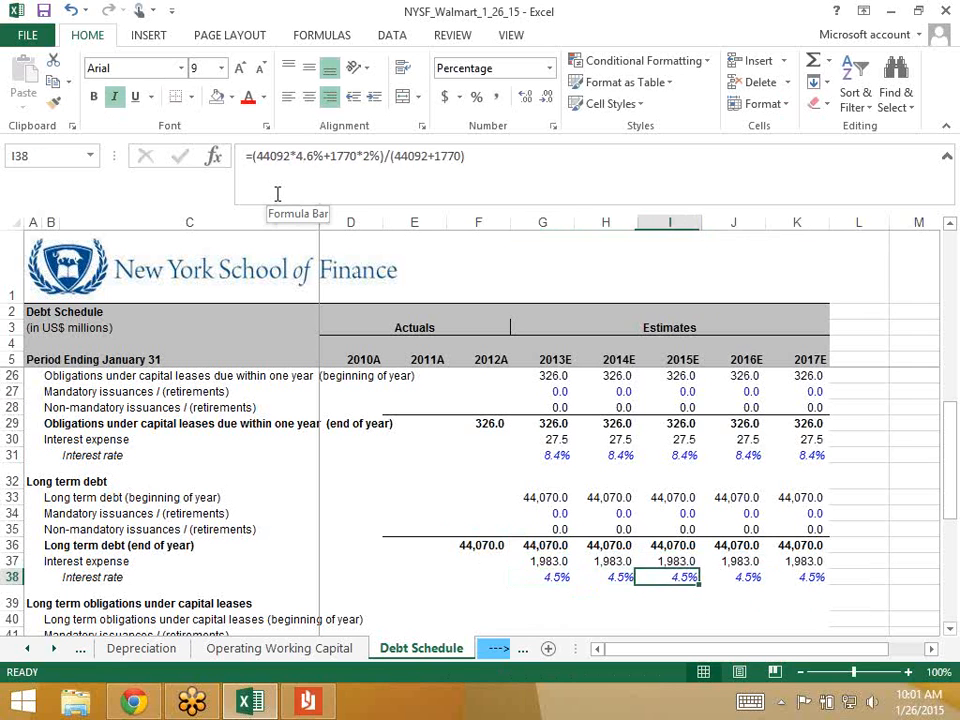
pyautogui.press('Left')
# - Move down to the capital lease obligations rows and save the workbook
pyautogui.press('Down')
pyautogui.press('Down')
pyautogui.press('Down')
pyautogui.press('Down')
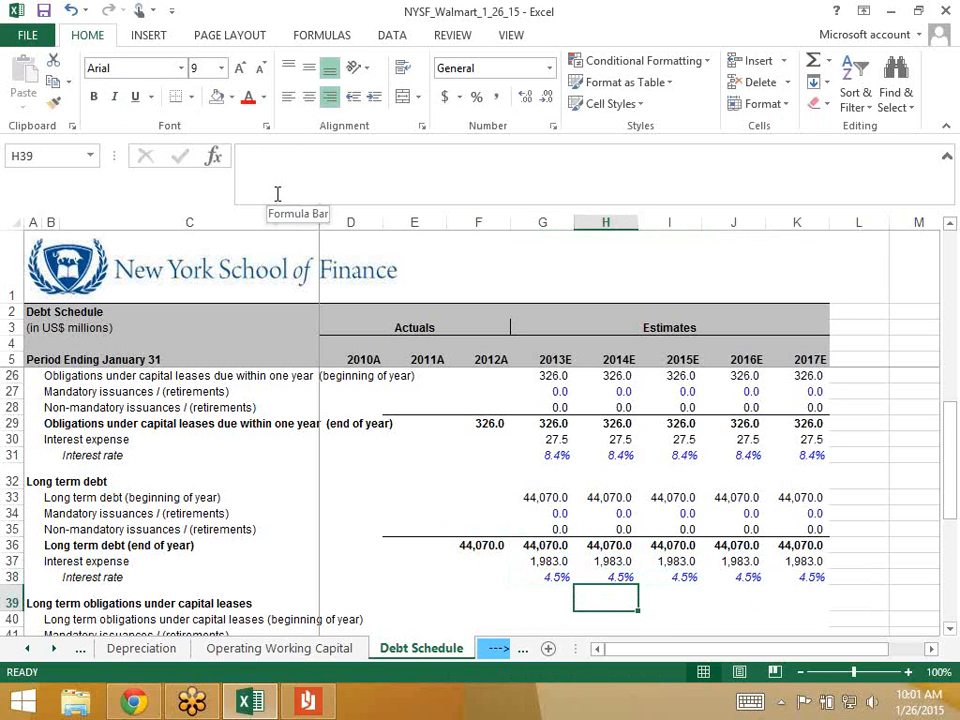
pyautogui.press('Down')
pyautogui.press('Down')
pyautogui.press('Down')
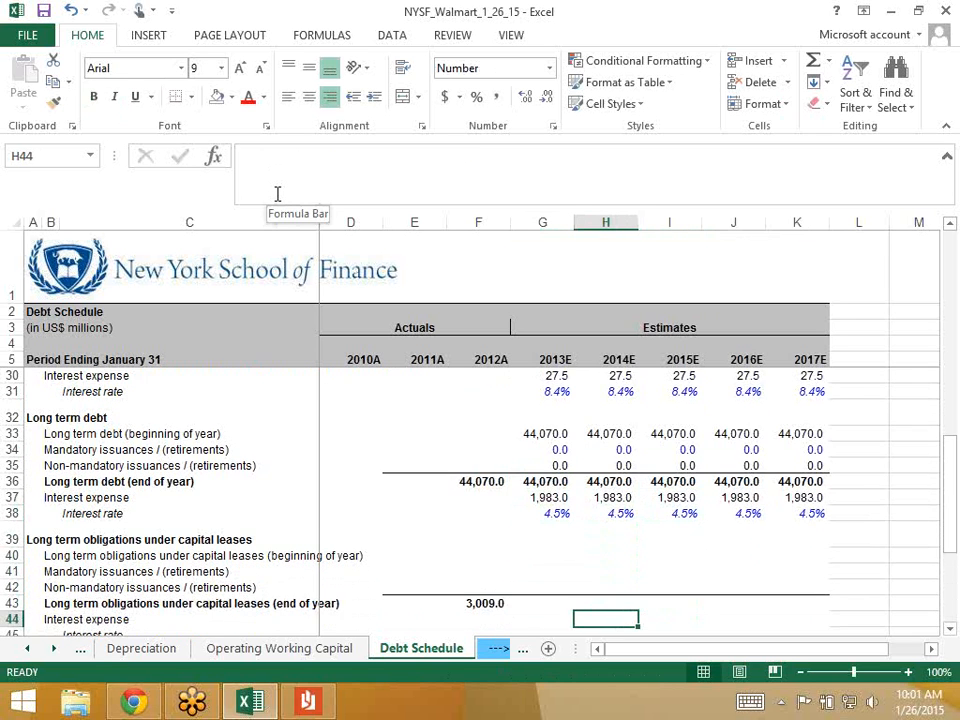
pyautogui.press('Up')
pyautogui.press('Up')
pyautogui.press('Up')
pyautogui.press('Up')
pyautogui.press('Up')
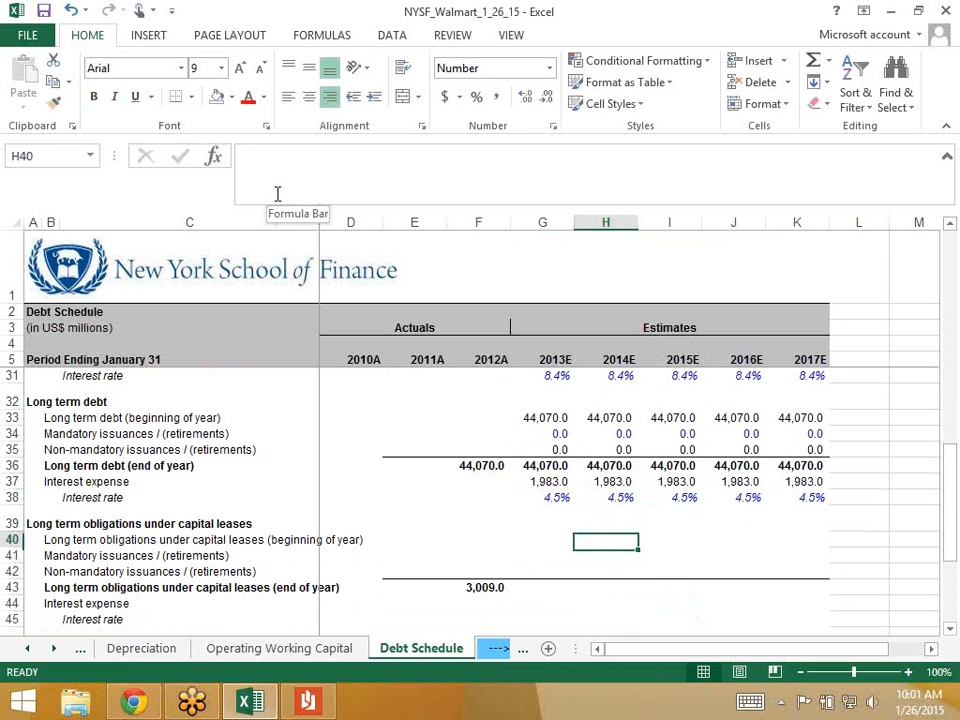
pyautogui.press('Left')
pyautogui.press('Up')
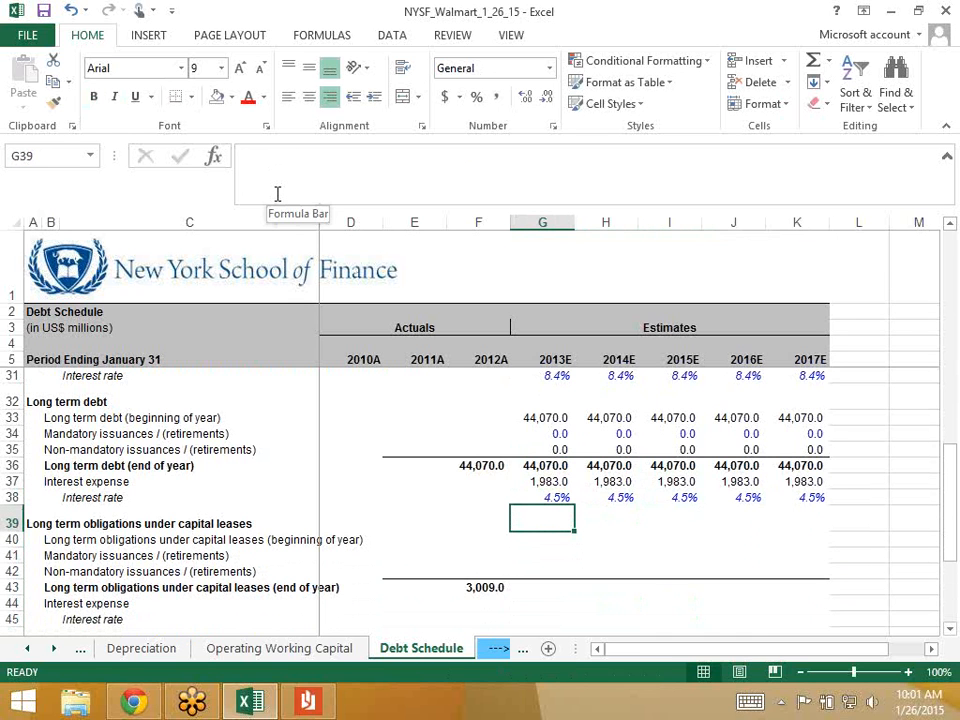
pyautogui.hotkey('ctrl', 's')
# - Go to G40, the 2013E beginning-of-year capital leases cell
pyautogui.press('Down')
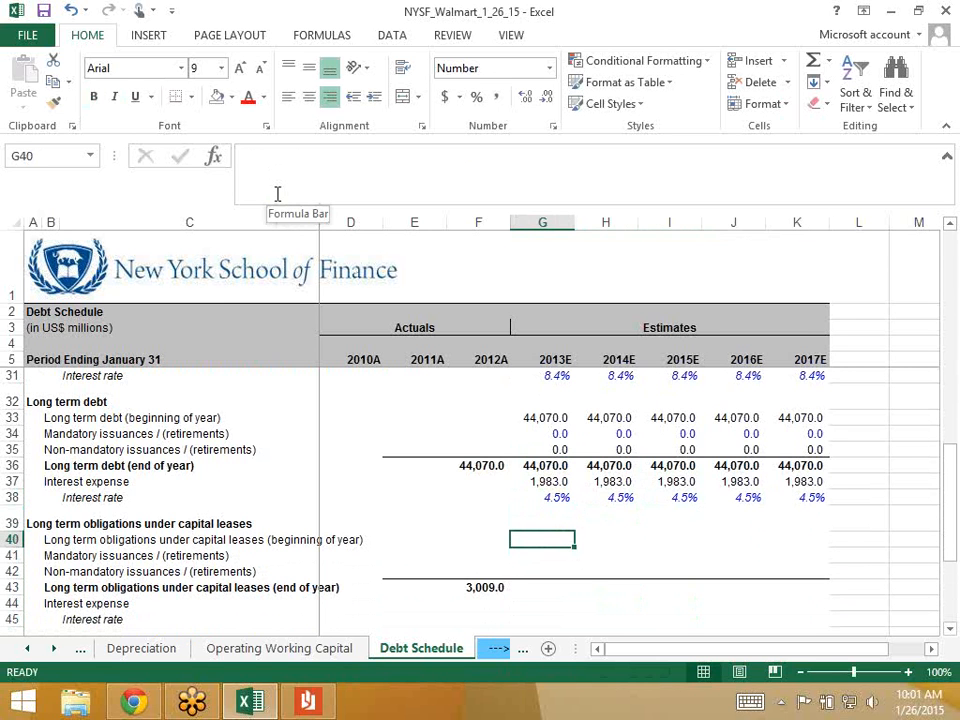
pyautogui.press('Down')
pyautogui.press('Down')
pyautogui.press('Up')
pyautogui.press('Up')
pyautogui.press('Up')
pyautogui.press('Up')
pyautogui.press('Up')
pyautogui.press('Up')
pyautogui.press('Up')
pyautogui.press('Up')
pyautogui.press('Up')
pyautogui.press('Up')
pyautogui.press('Up')
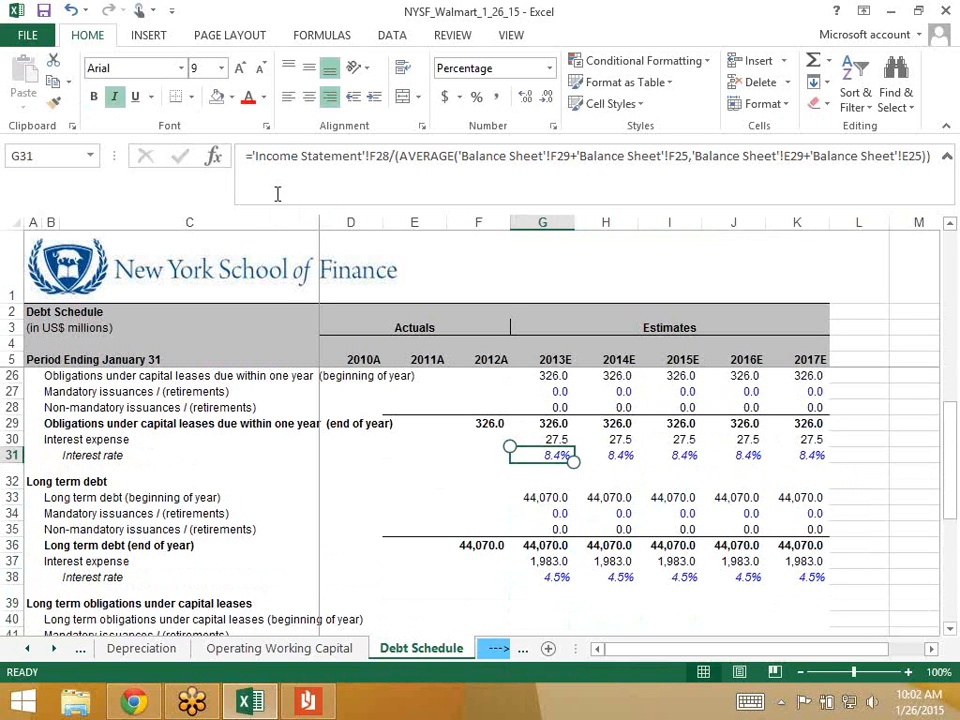
# - Link the 2013E beginning capital lease balance in G40 to the 2012A ending balance (=F43)
pyautogui.press('Down')
pyautogui.press('Down')
pyautogui.press('Down')
pyautogui.press('Down')
pyautogui.press('Down')
pyautogui.press('Down')
pyautogui.press('Down')
pyautogui.press('Down')
pyautogui.press('Down')
pyautogui.press('Down')
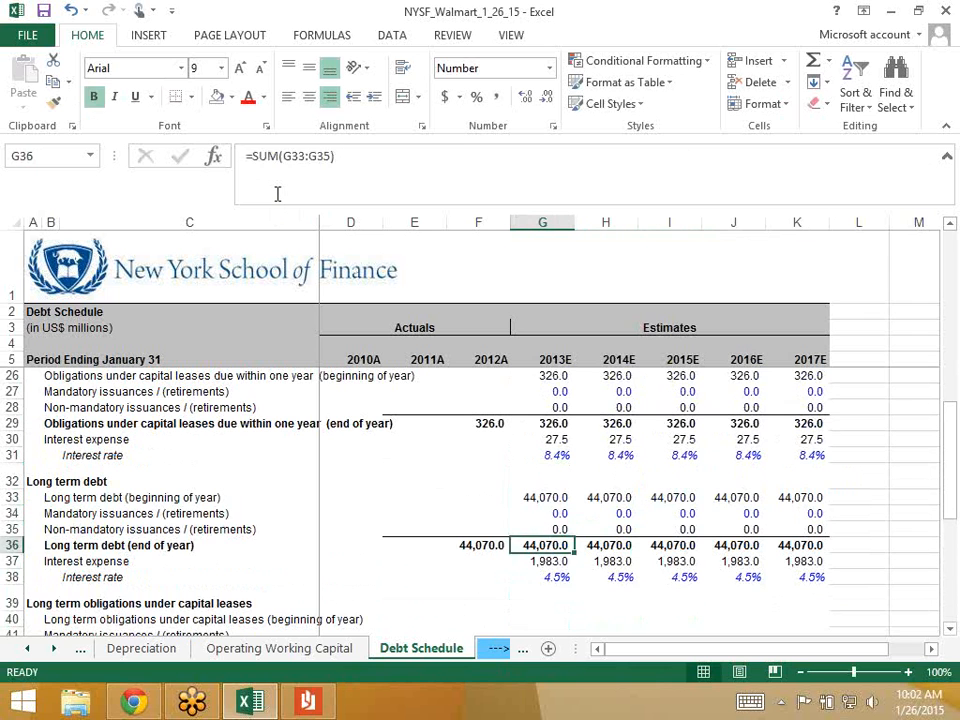
pyautogui.press('Down')
pyautogui.press('Down')
pyautogui.press('Down')
pyautogui.press('Up')
pyautogui.press('Up')
pyautogui.press('Up')
pyautogui.press('Up')
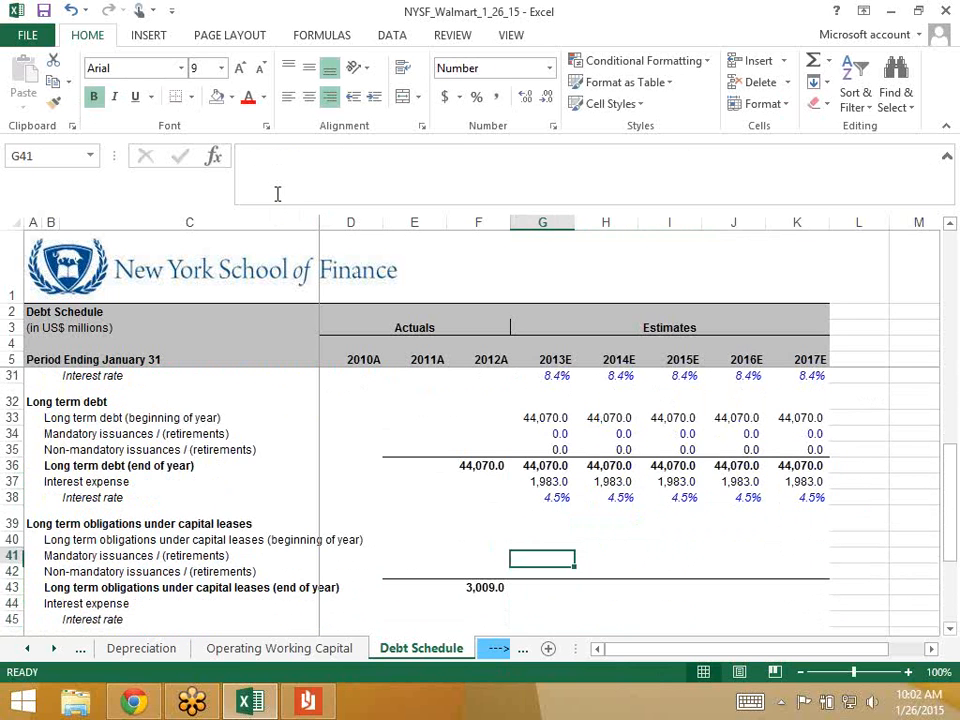
pyautogui.write('=')
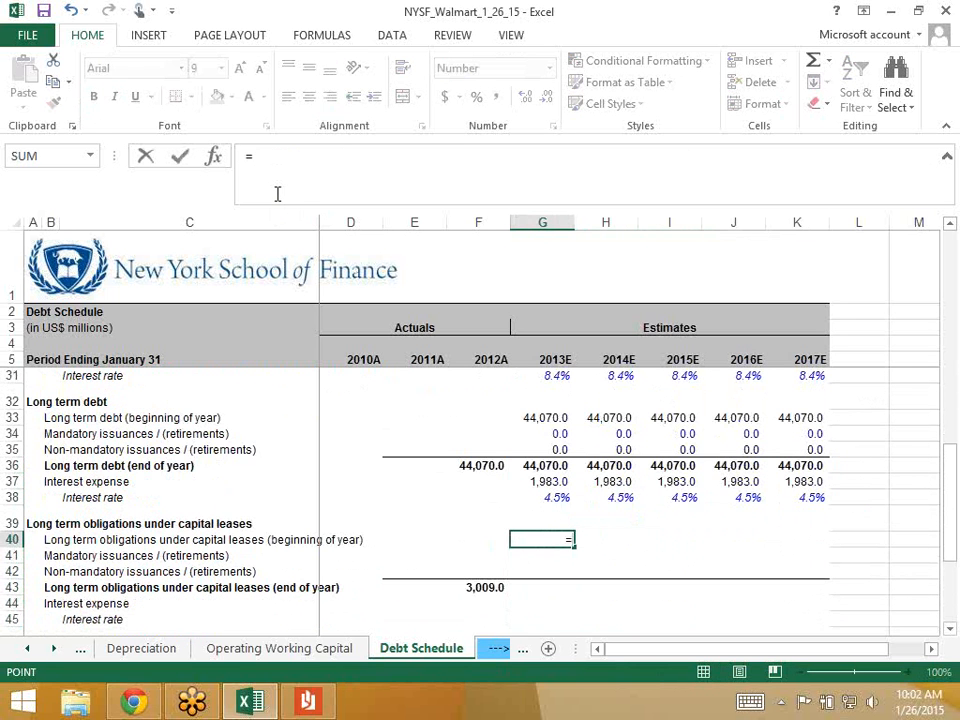
pyautogui.press('Left')
pyautogui.press('Down')
pyautogui.press('Down')
pyautogui.press('Down')
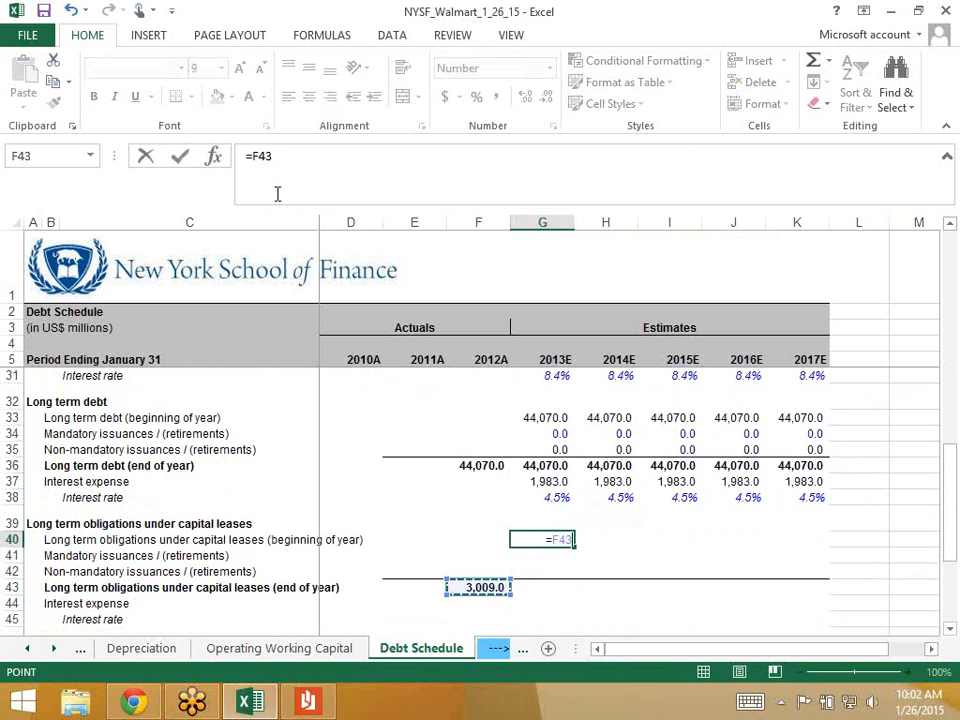
pyautogui.hotkey('ctrl', 'Return')
pyautogui.press('Down')
pyautogui.press('Up')
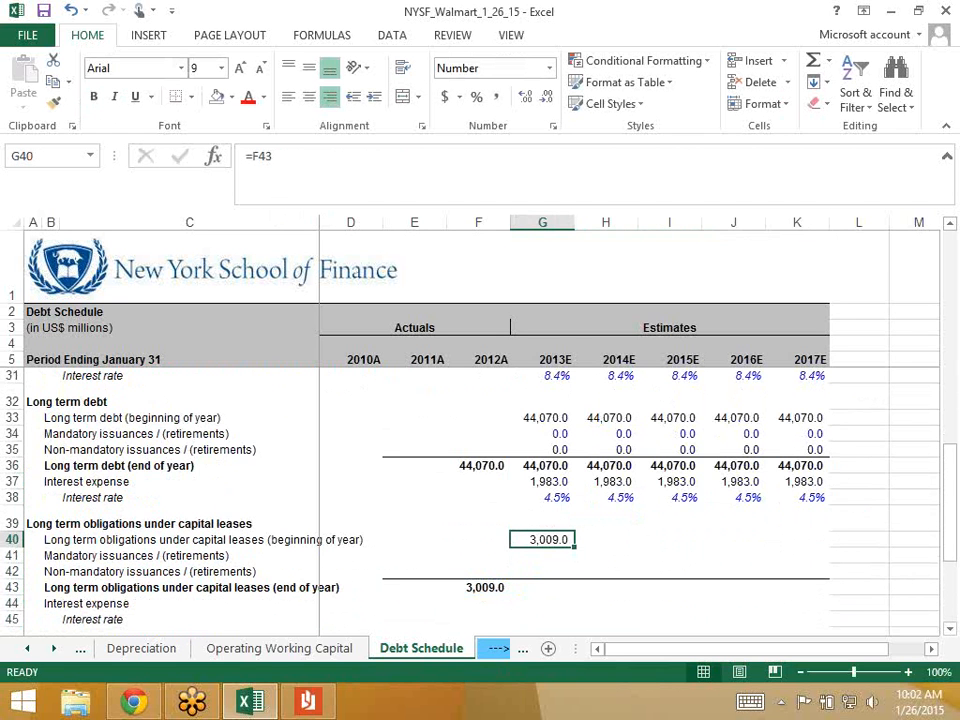
# - Enter 0 for both capital lease issuance rows and AutoSum the 3,009.0 ending balance
pyautogui.press('Down')
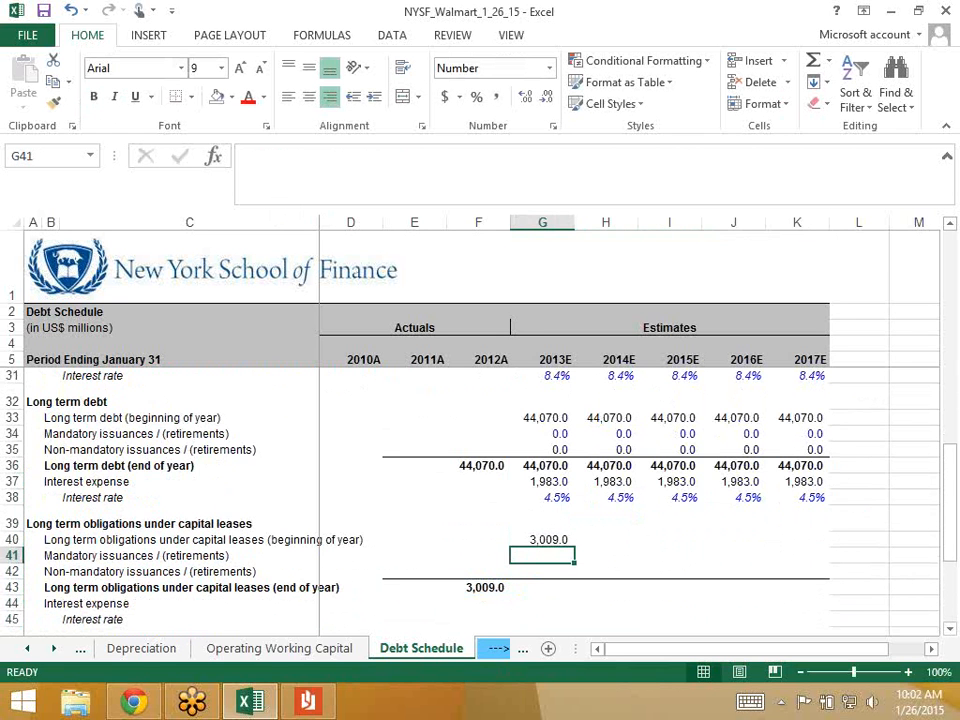
pyautogui.write('0')
pyautogui.hotkey('ctrl', 'Return')
pyautogui.press('Down')
pyautogui.write('0')
pyautogui.press('Return')
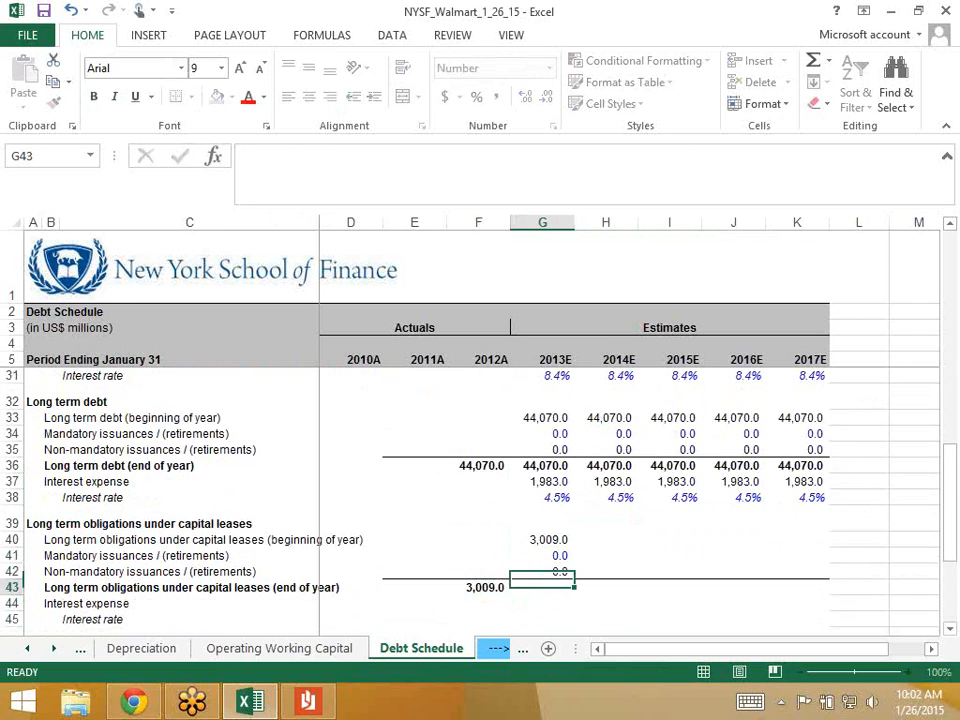
pyautogui.hotkey('alt', '=')
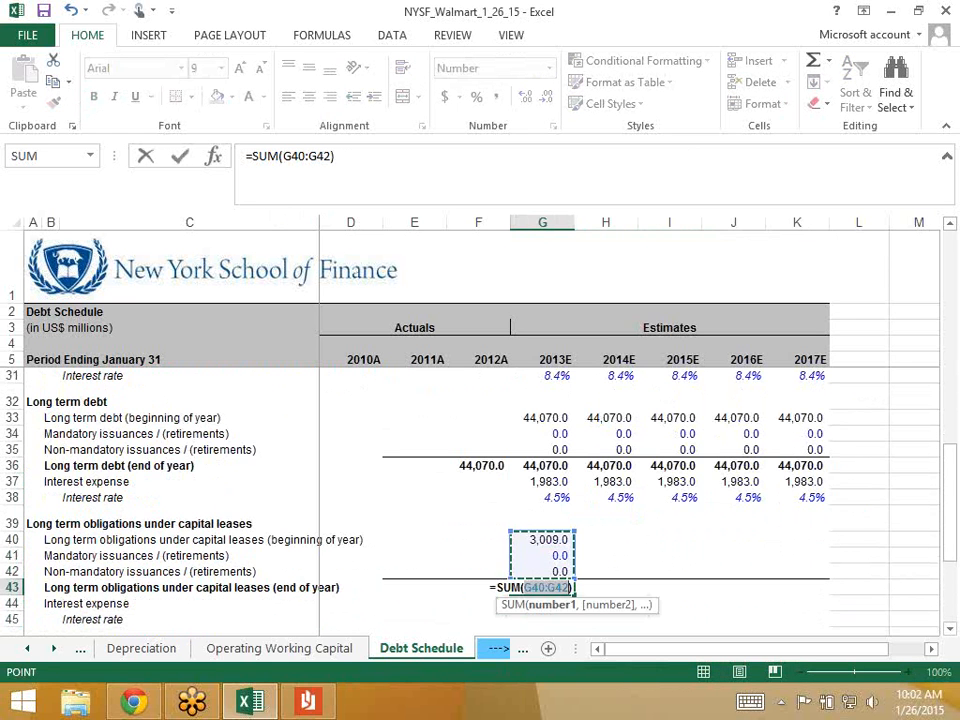
pyautogui.press('Return')
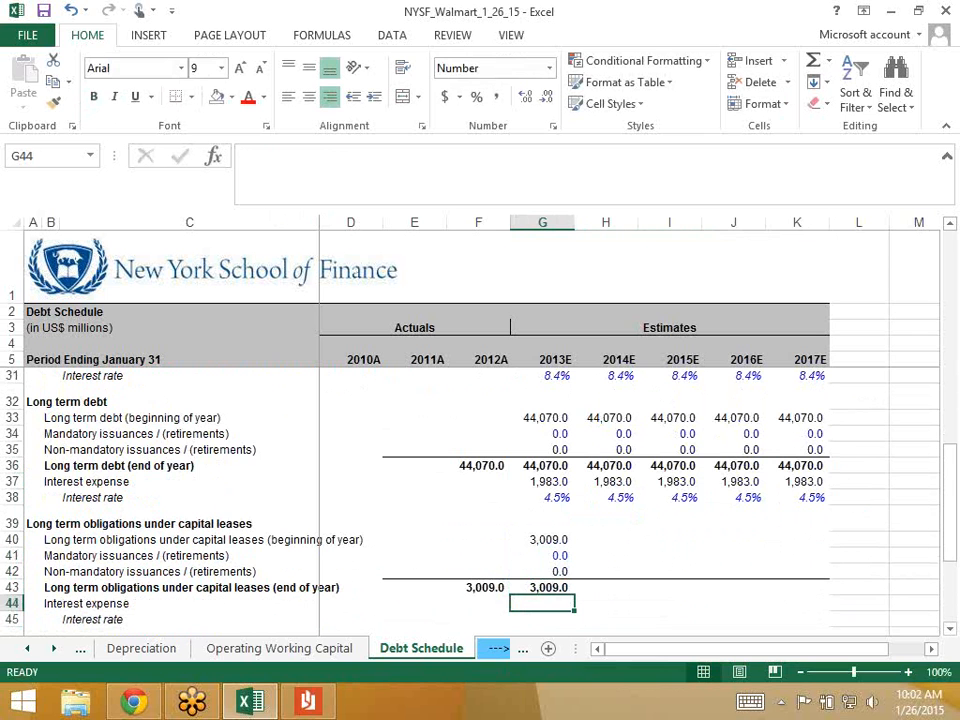
# - Link the 2013E capital lease interest rate in G45 to the 8.4% rate in G31
pyautogui.press('Down')
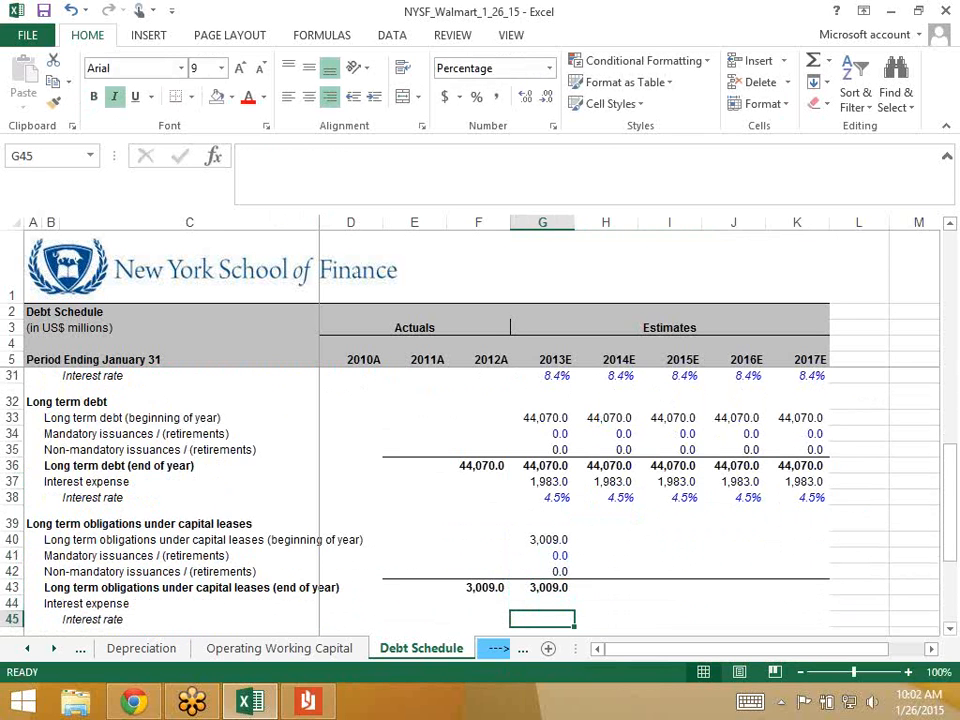
pyautogui.write('=')
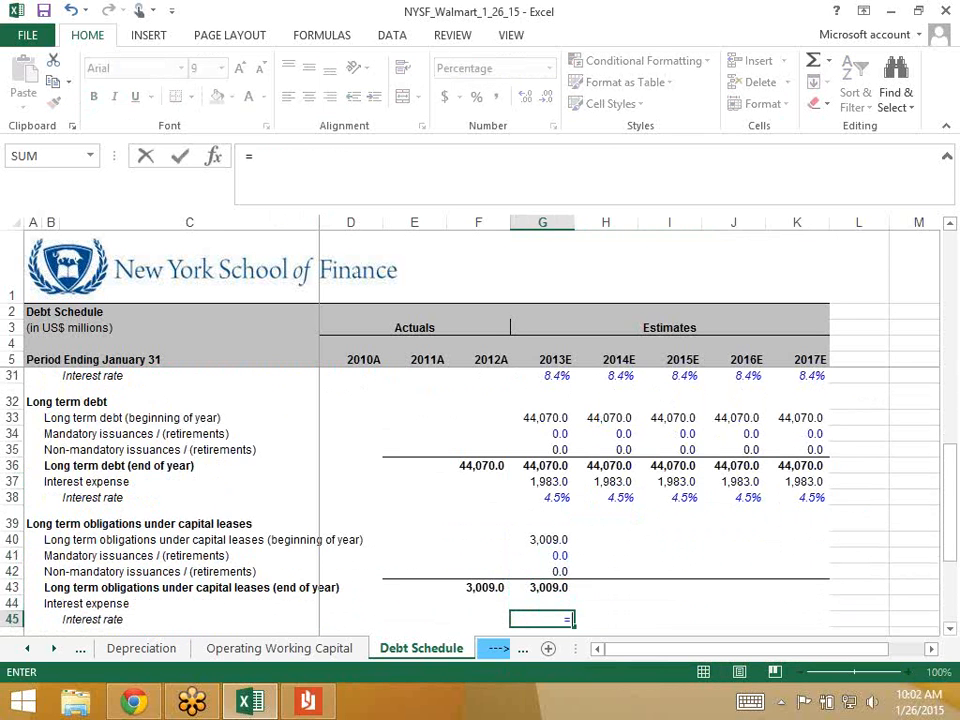
pyautogui.click(543, 376)
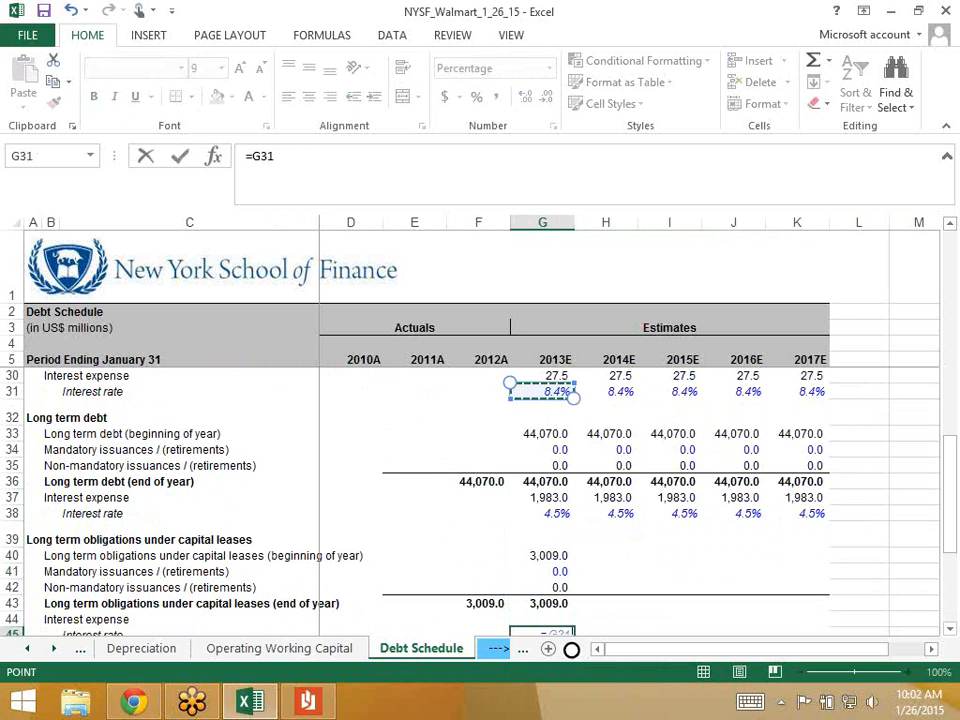
pyautogui.press('Return')
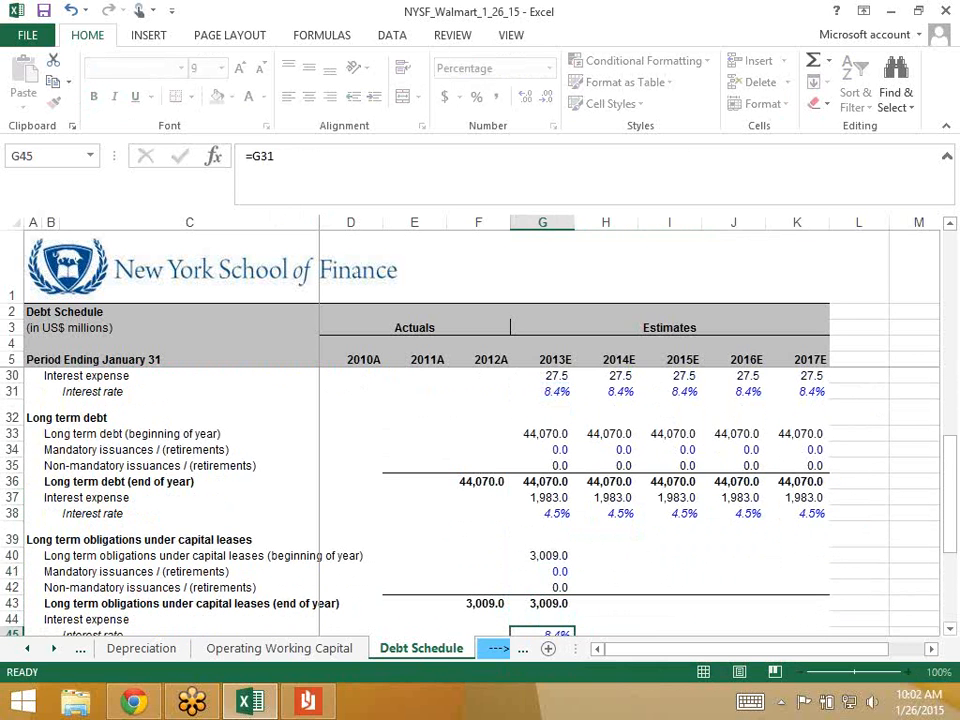
pyautogui.press('Up')
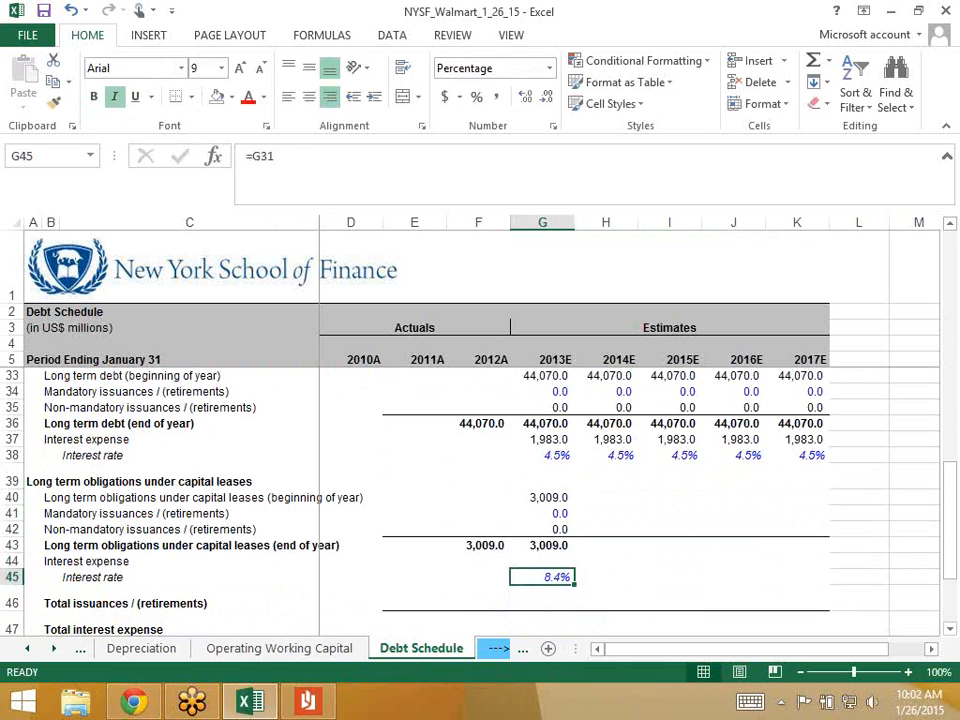
# - Enter =AVERAGE(G43,F43)*G45 in G44 for 254.1 of capital lease interest expense
pyautogui.press('Up')
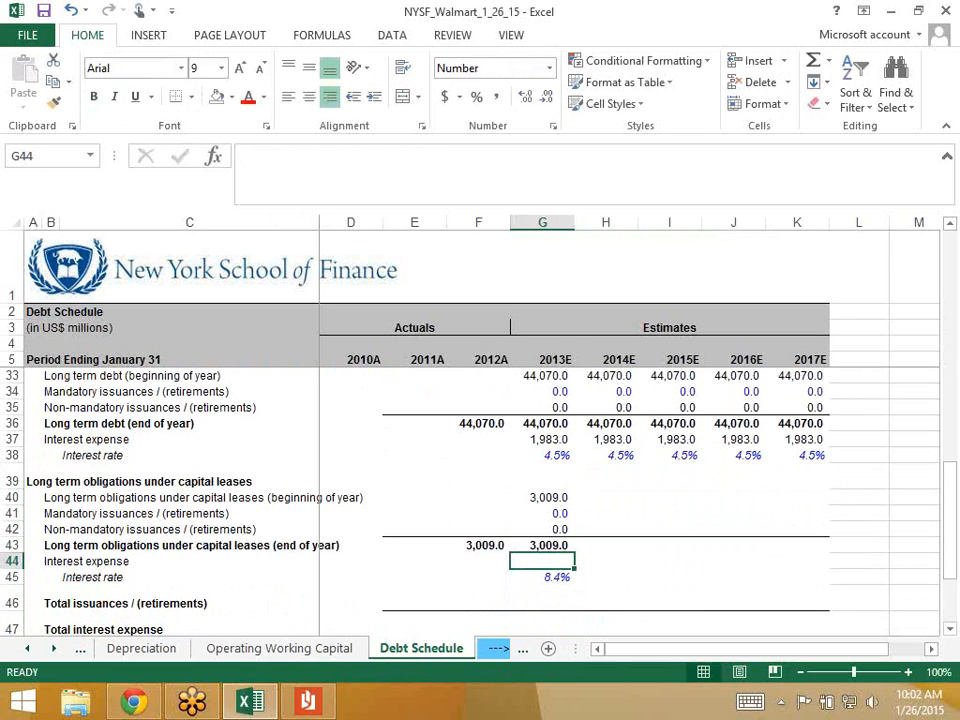
pyautogui.write('=average(')
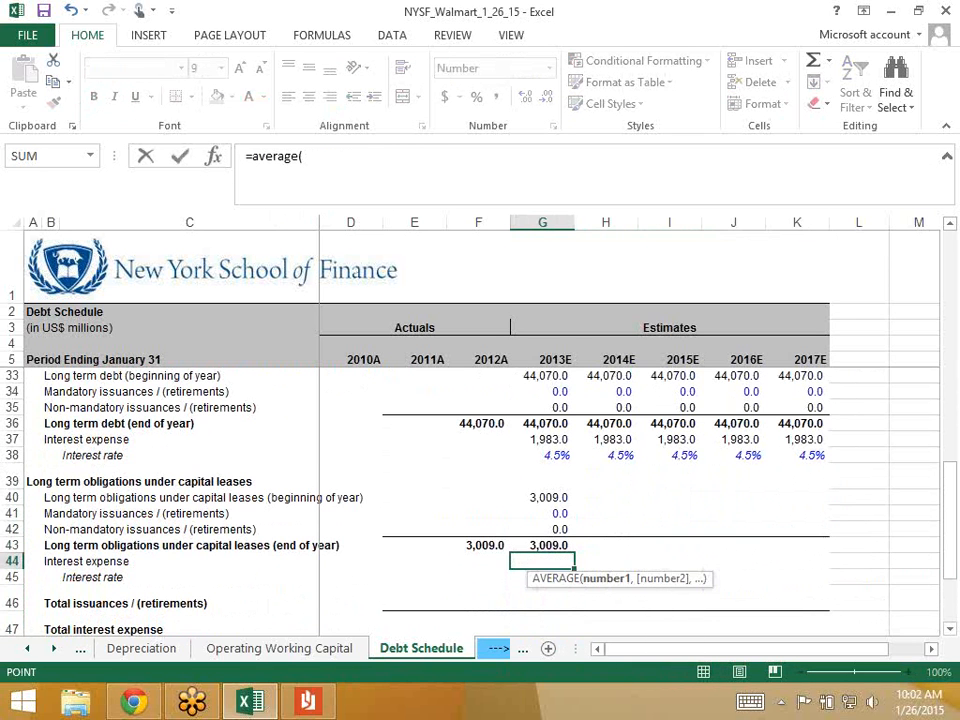
pyautogui.press('Up')
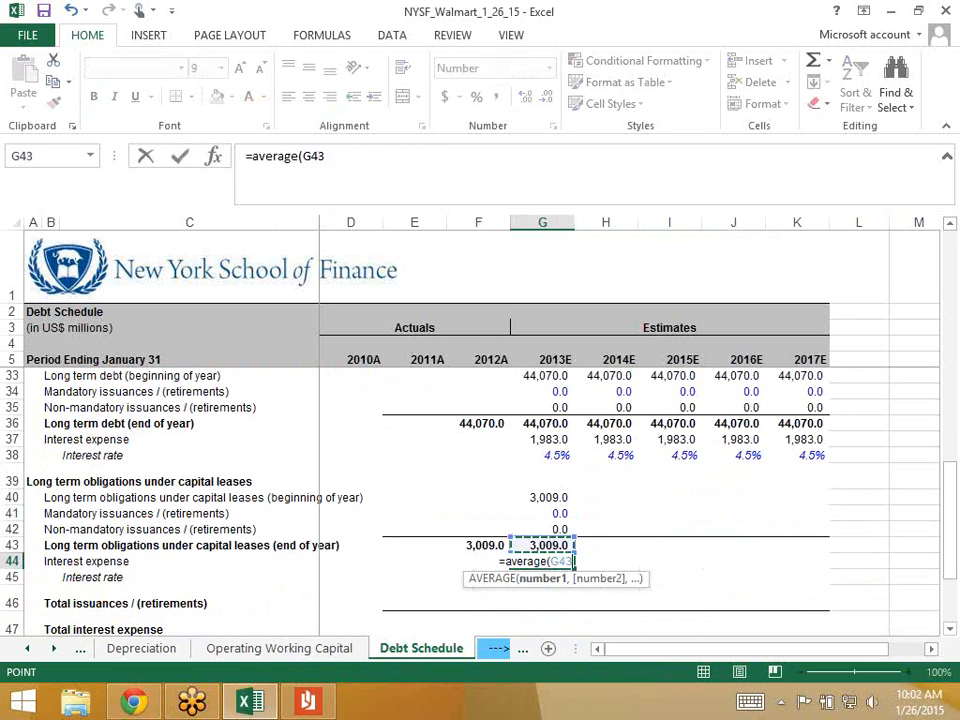
pyautogui.write(',')
pyautogui.press('Left')
pyautogui.press('Up')
pyautogui.write(')*')
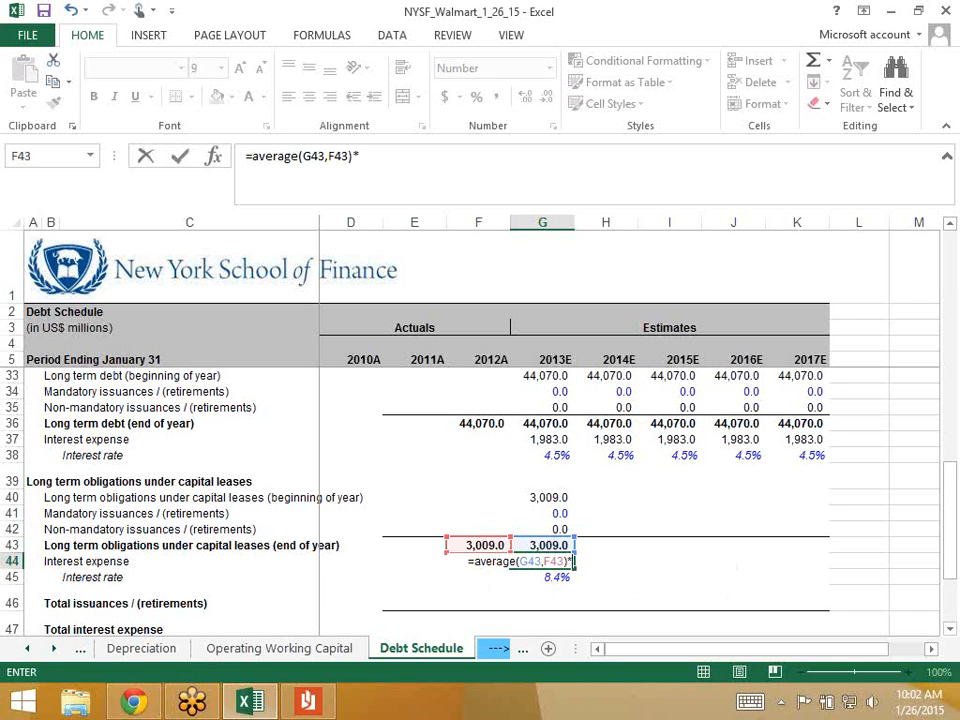
pyautogui.press('Down')
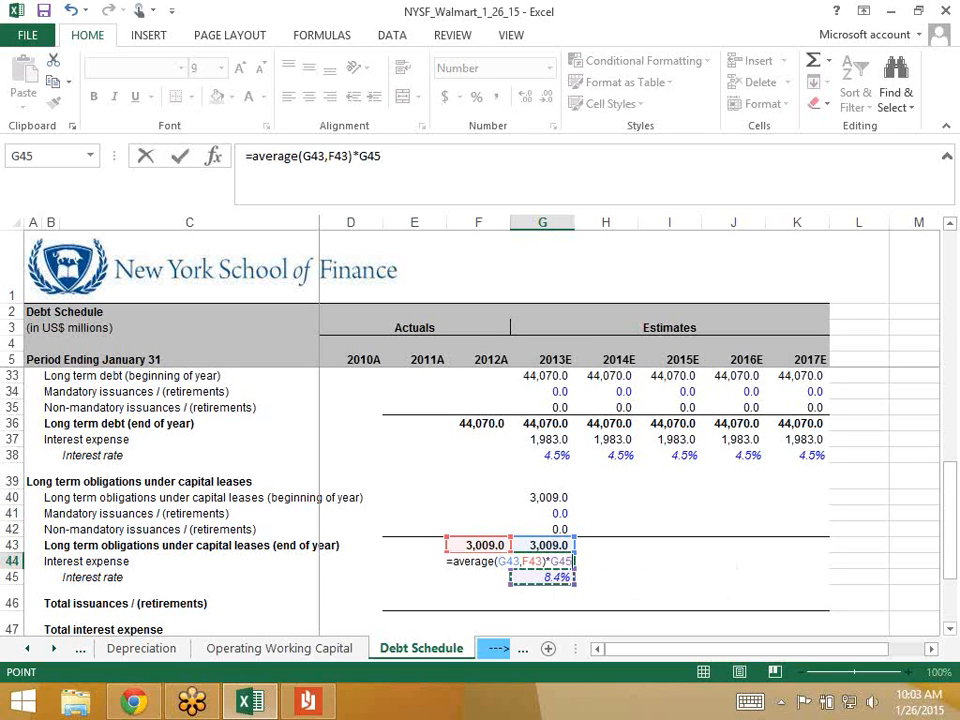
pyautogui.hotkey('ctrl', 'Return')
# - Fill the G40:K45 capital lease block through 2017E and save the workbook
pyautogui.press('Down')
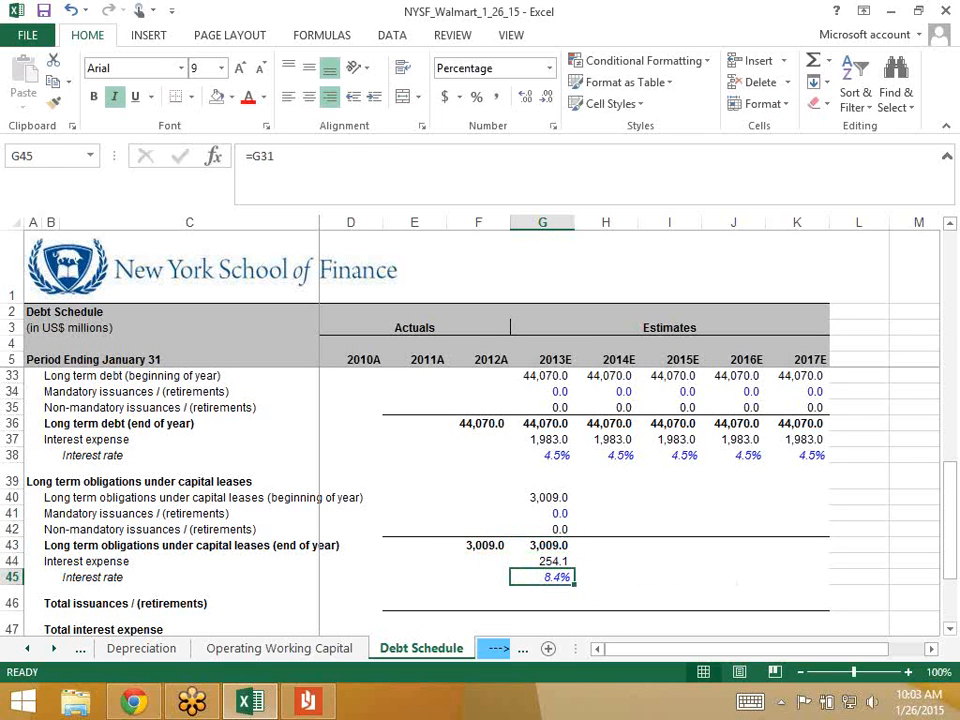
pyautogui.hotkey('shift', 'Up')
pyautogui.hotkey('shift', 'Up')
pyautogui.hotkey('shift', 'Up')
pyautogui.hotkey('shift', 'Up')
pyautogui.hotkey('shift', 'Up')
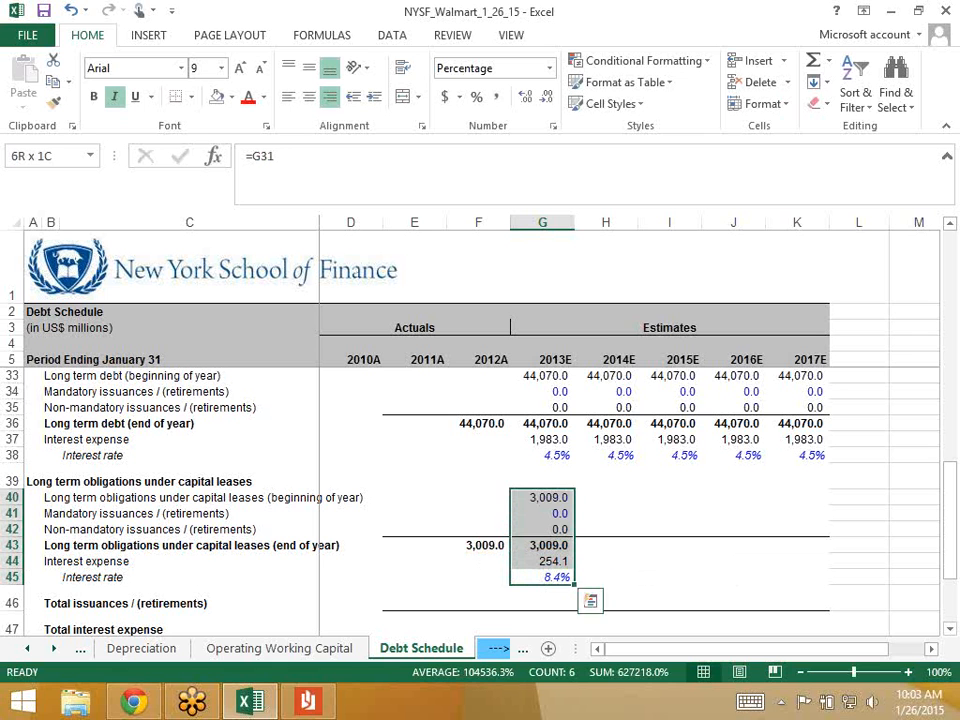
pyautogui.hotkey('shift', 'Right')
pyautogui.hotkey('shift', 'Right')
pyautogui.hotkey('shift', 'Right')
pyautogui.hotkey('shift', 'Right')
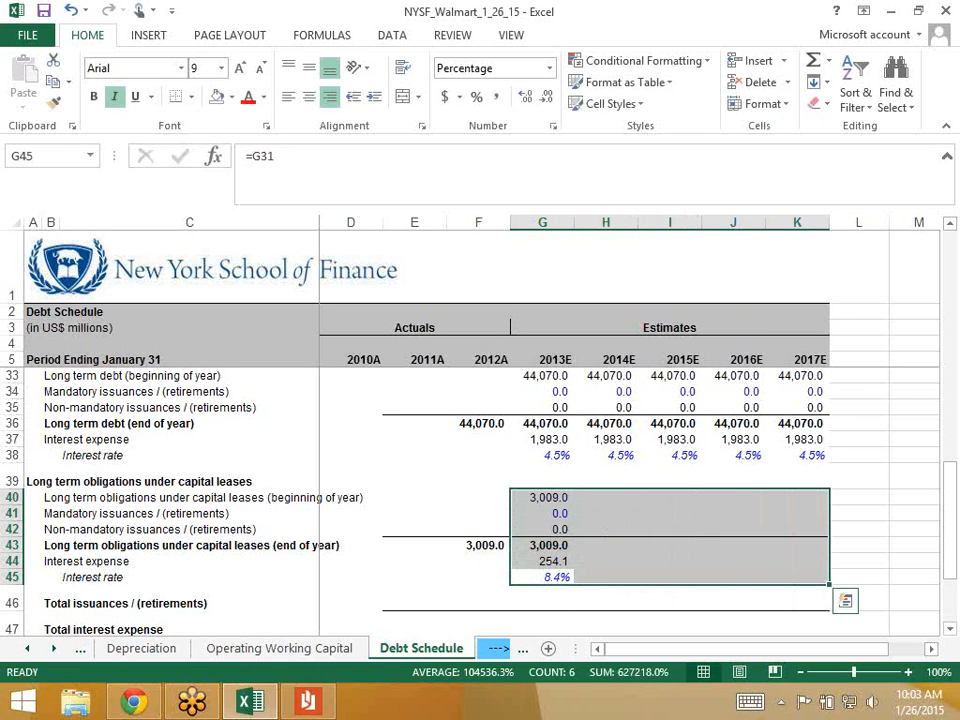
pyautogui.hotkey('ctrl', 'r')
pyautogui.press('Right')
pyautogui.press('Right')
pyautogui.press('Right')
pyautogui.press('Right')
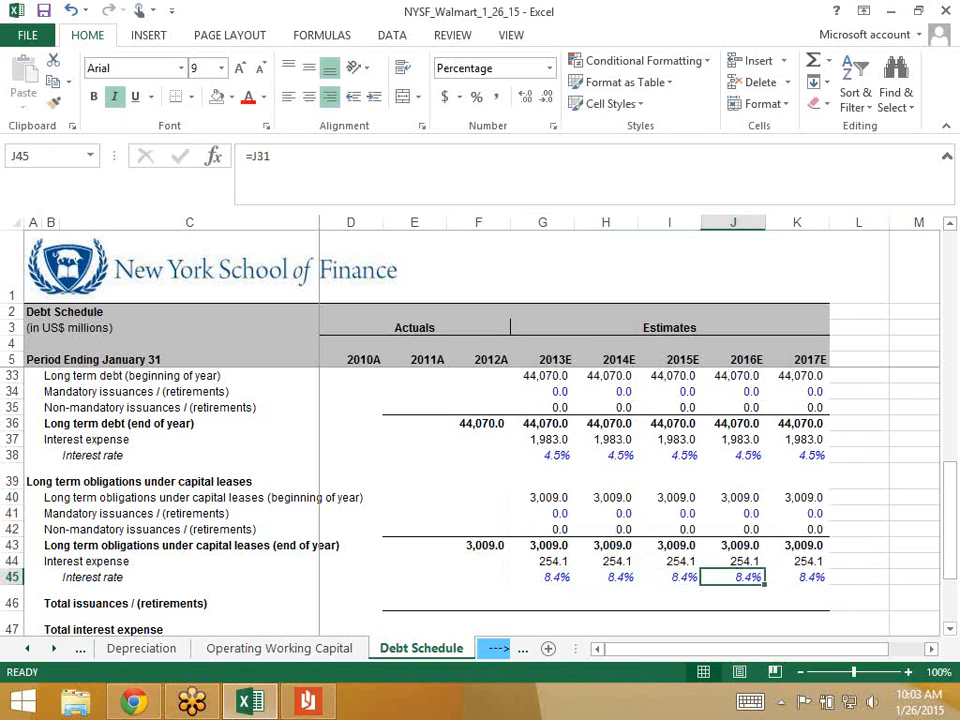
pyautogui.press('Up')
pyautogui.hotkey('ctrl', 's')
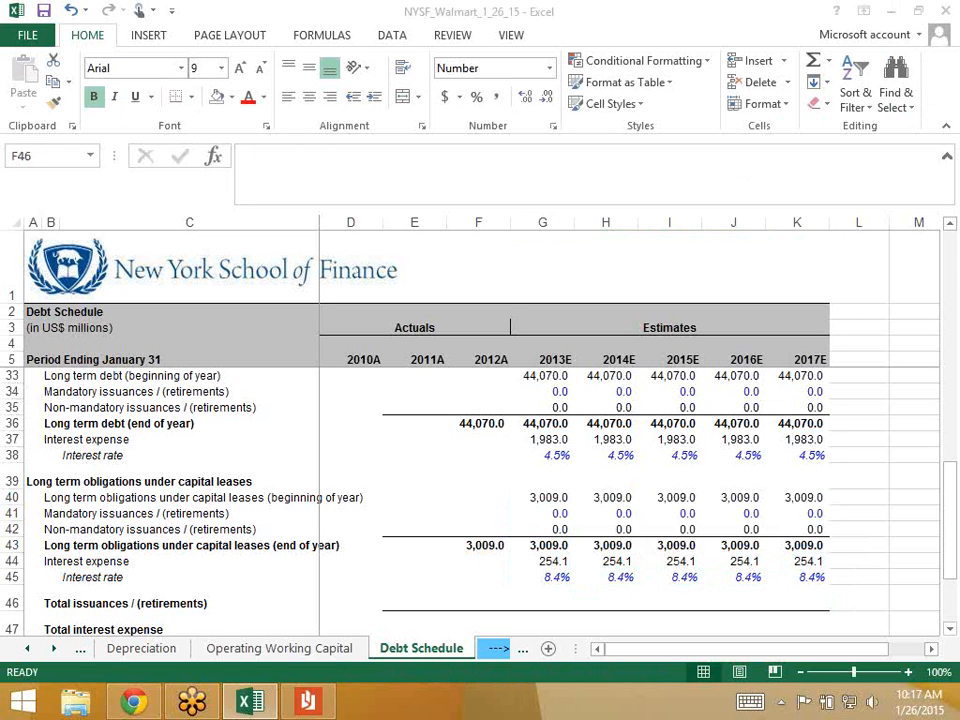
# - Begin the G46 total issuances formula with G13+G14+G20+G21+G27+G28
pyautogui.press('Right')
pyautogui.press('Right')
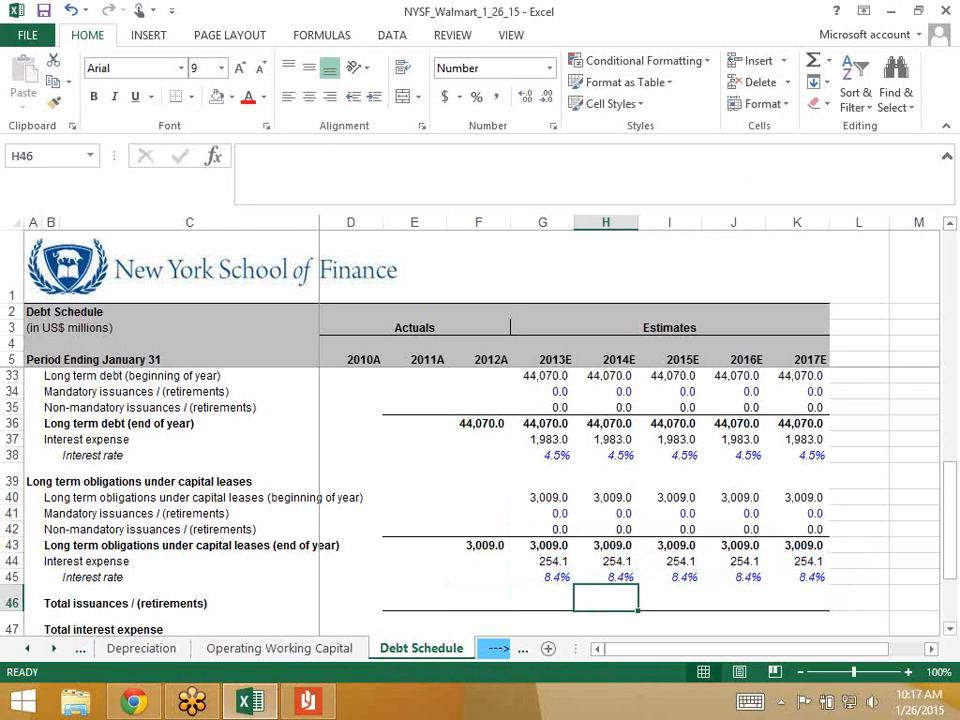
pyautogui.press('Left')
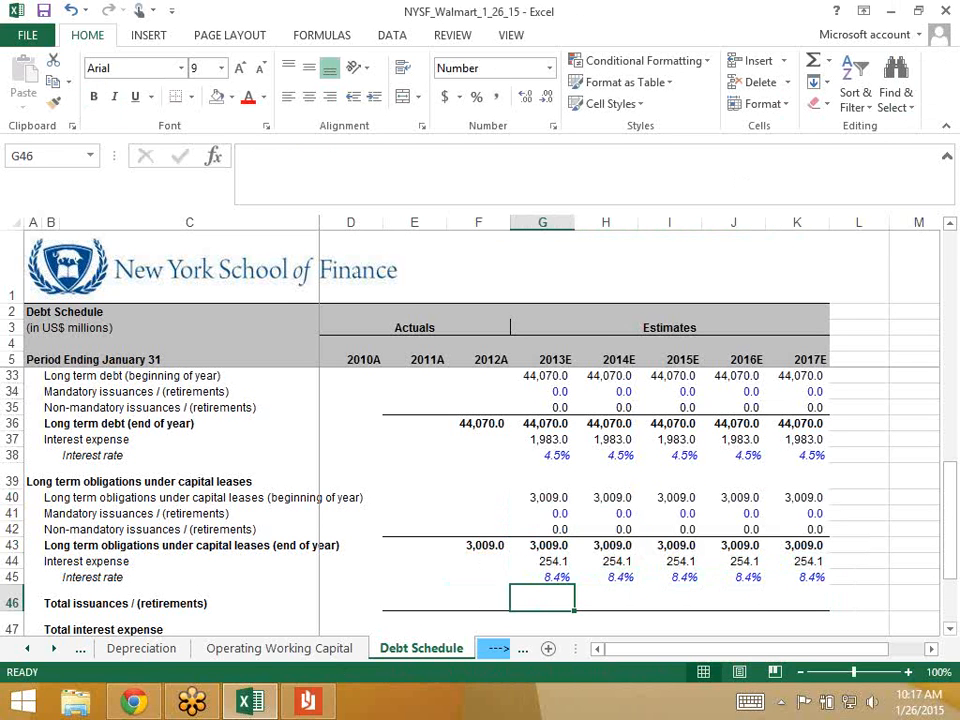
pyautogui.write('=')
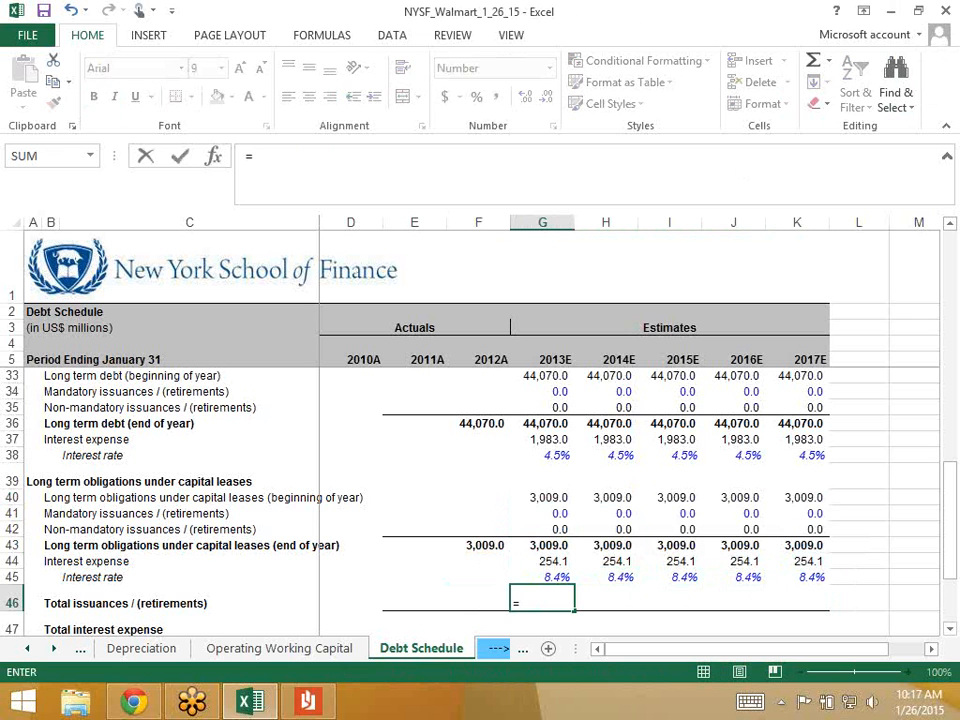
pyautogui.scroll(8, 430, 500)
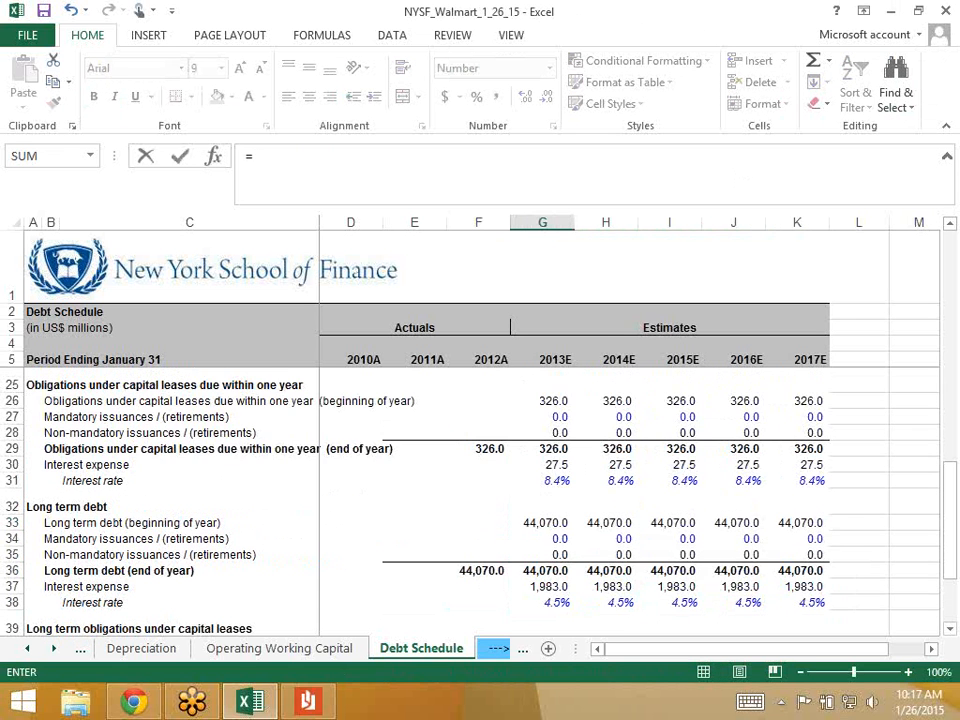
pyautogui.scroll(1, 430, 500)
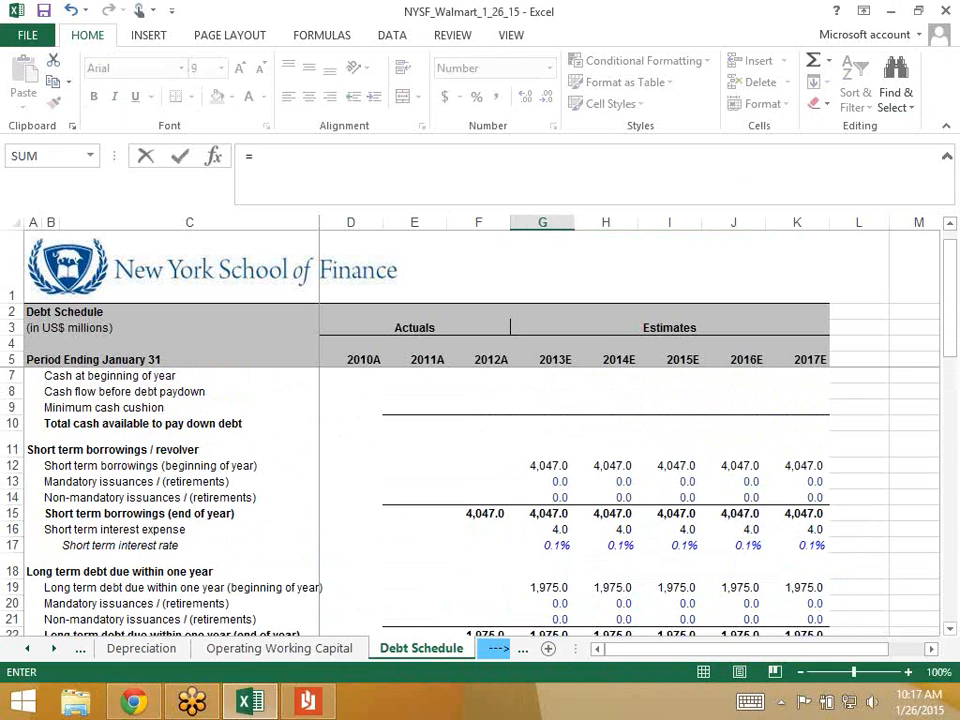
pyautogui.click(543, 481)
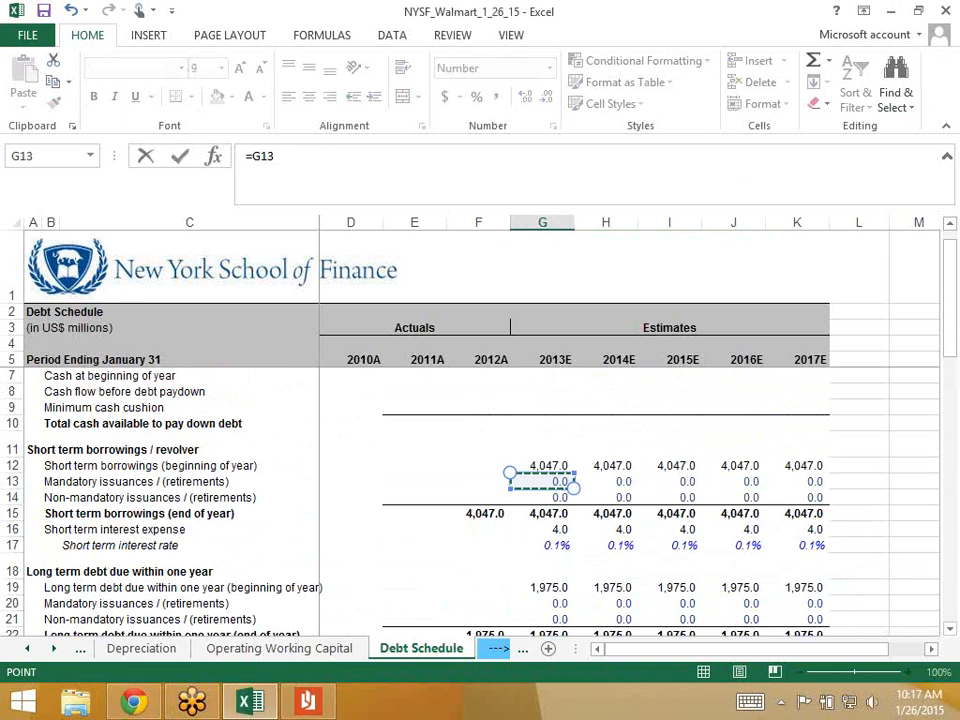
pyautogui.write('+')
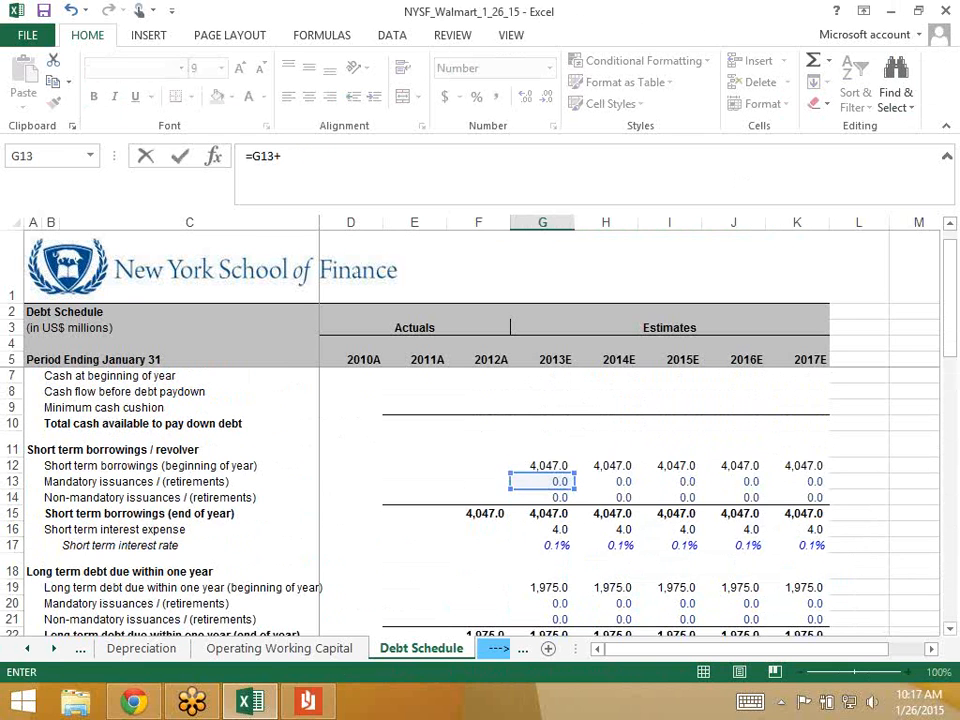
pyautogui.click(543, 497)
pyautogui.write('+')
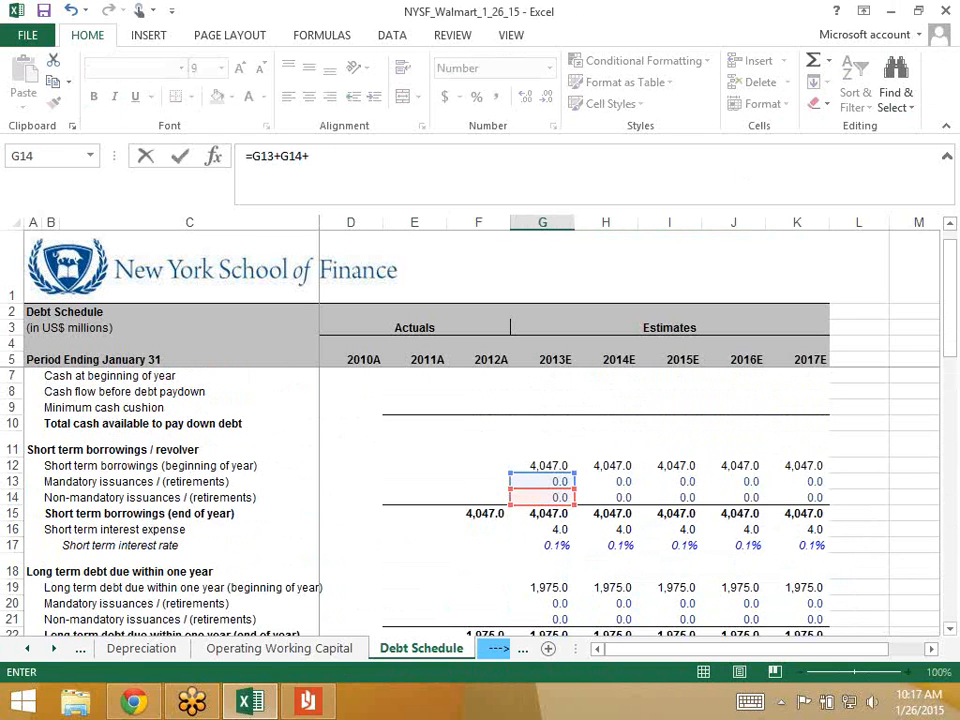
pyautogui.click(543, 603)
pyautogui.write('+')
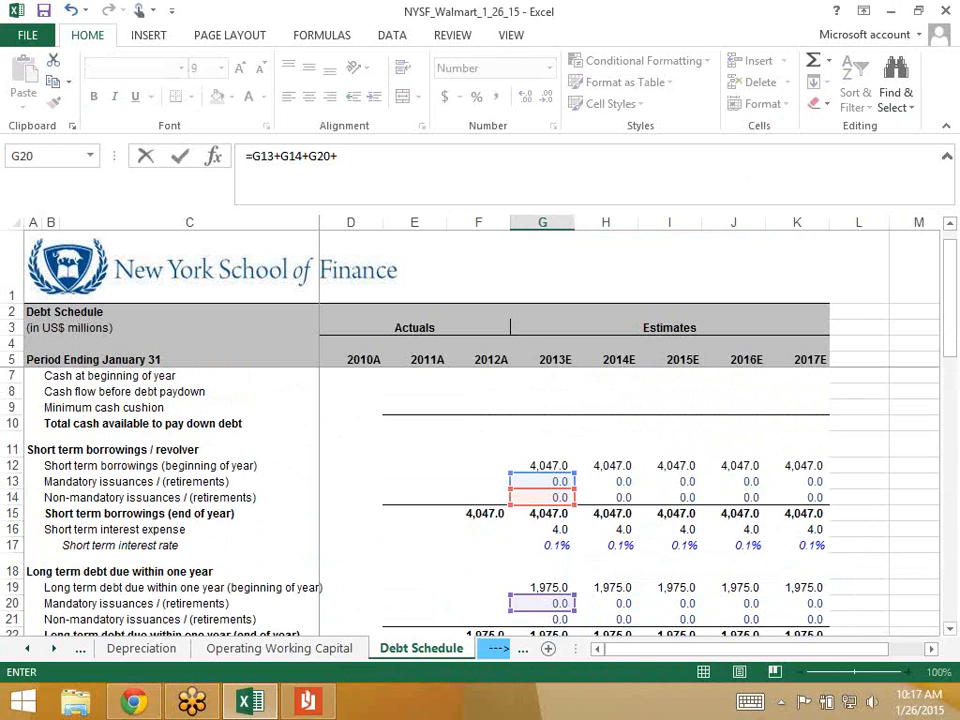
pyautogui.click(543, 619)
pyautogui.scroll(-4, 480, 450)
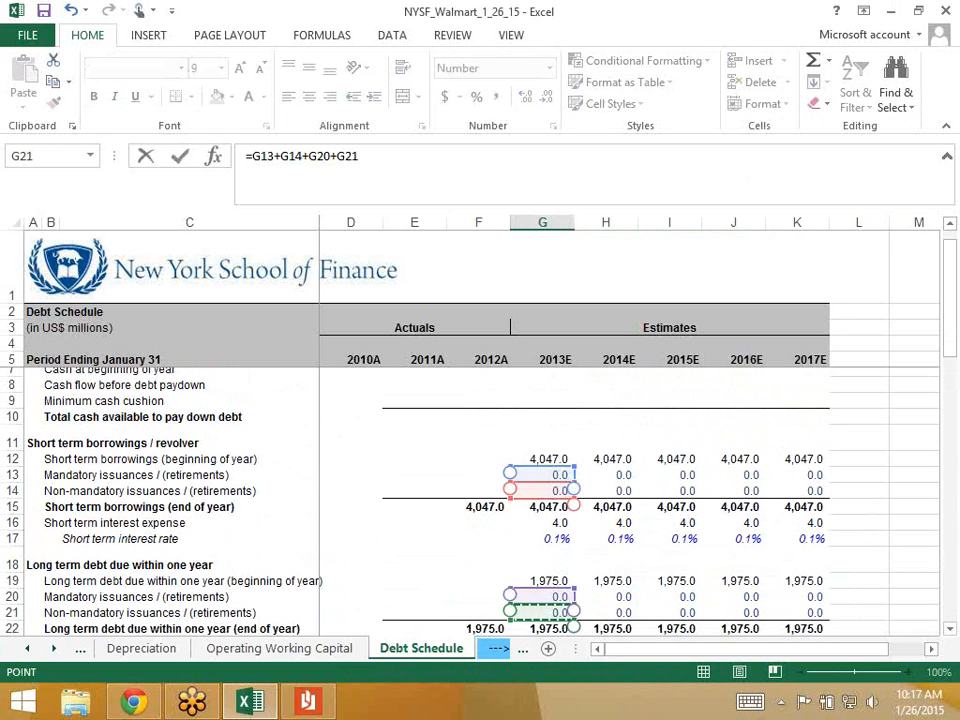
pyautogui.write('+')
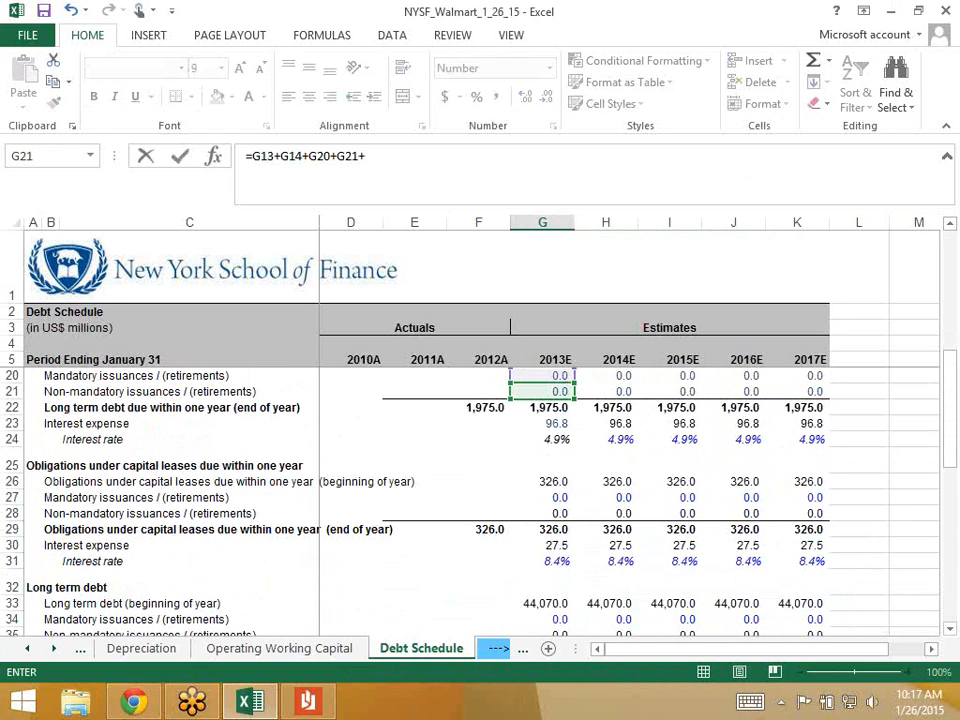
pyautogui.click(543, 498)
pyautogui.write('+')
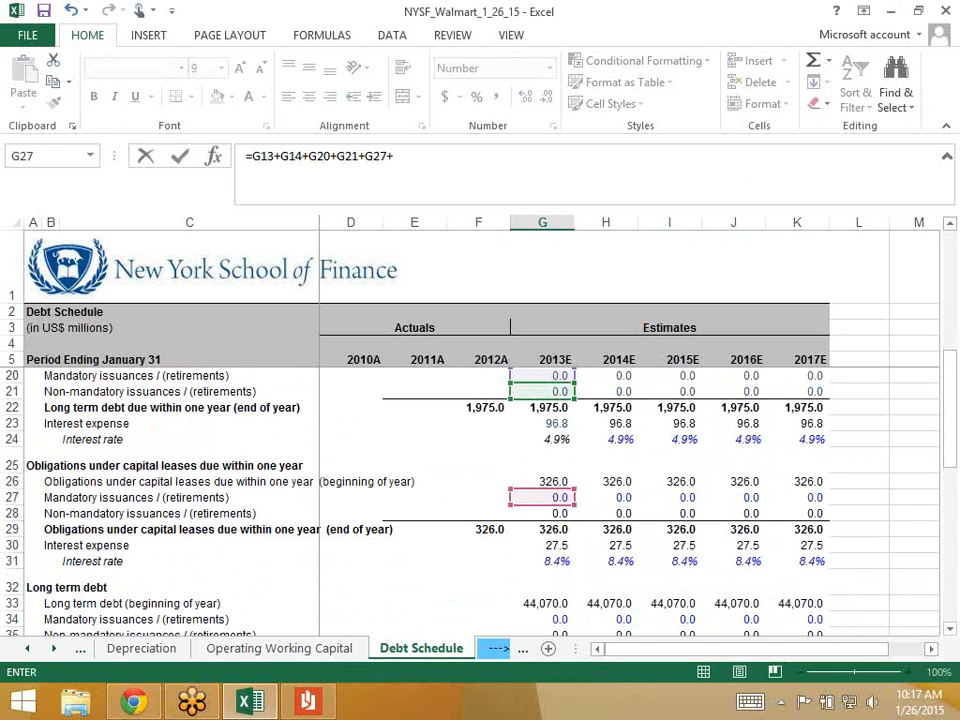
pyautogui.click(543, 513)
# - Add G34, G35, G41 and G42 to the total, then fill row 46 through 2017E showing 0.0
pyautogui.scroll(-4, 573, 372)
pyautogui.write('+')
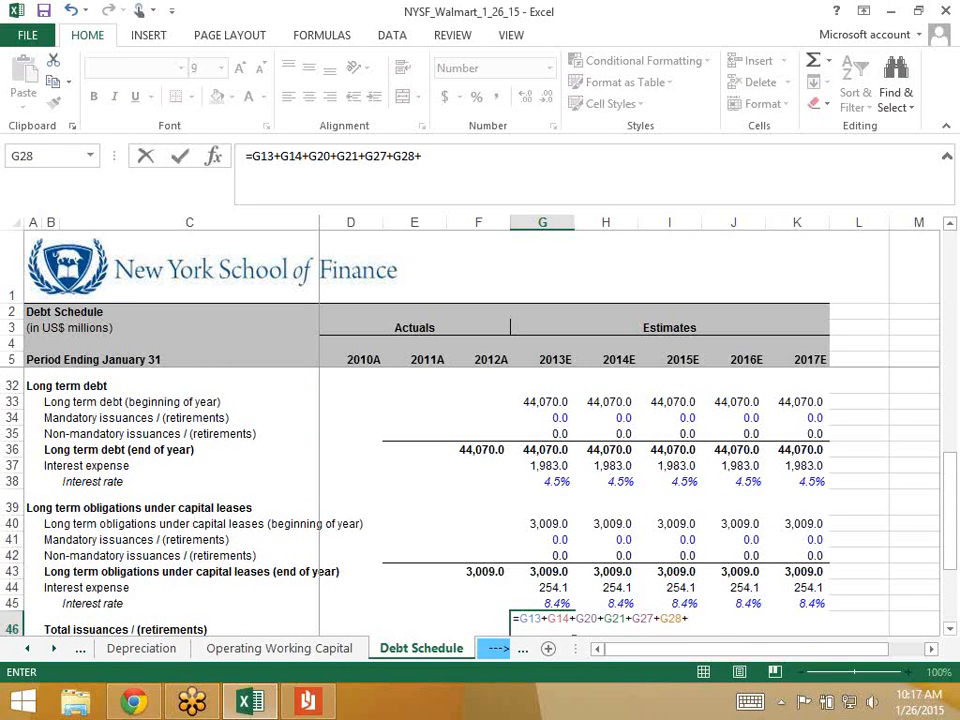
pyautogui.click(548, 417)
pyautogui.write('+')
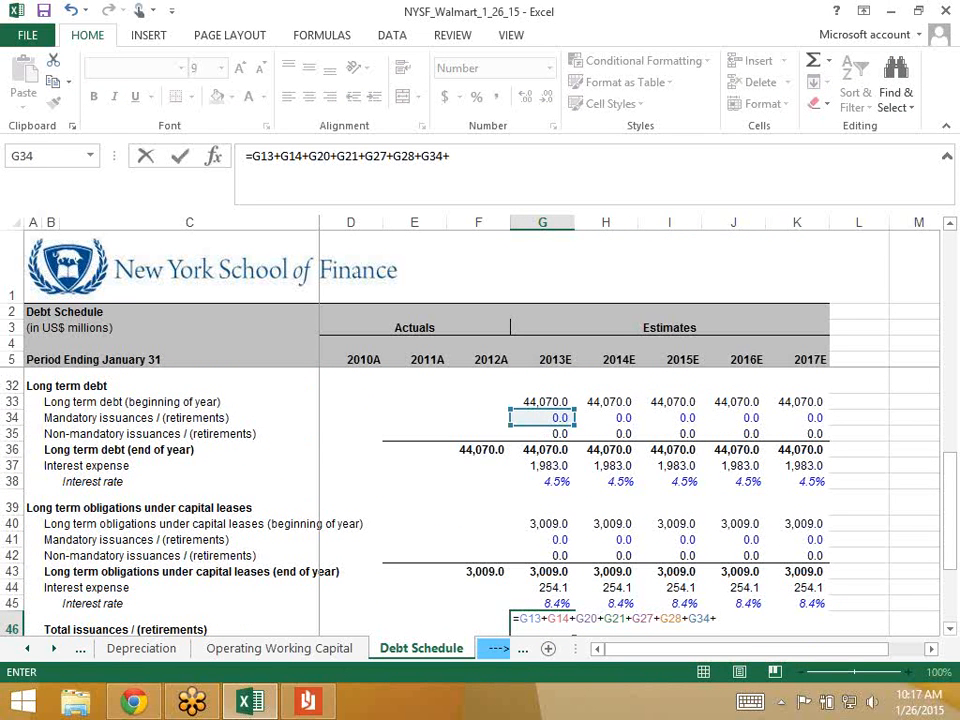
pyautogui.click(550, 433)
pyautogui.write('+')
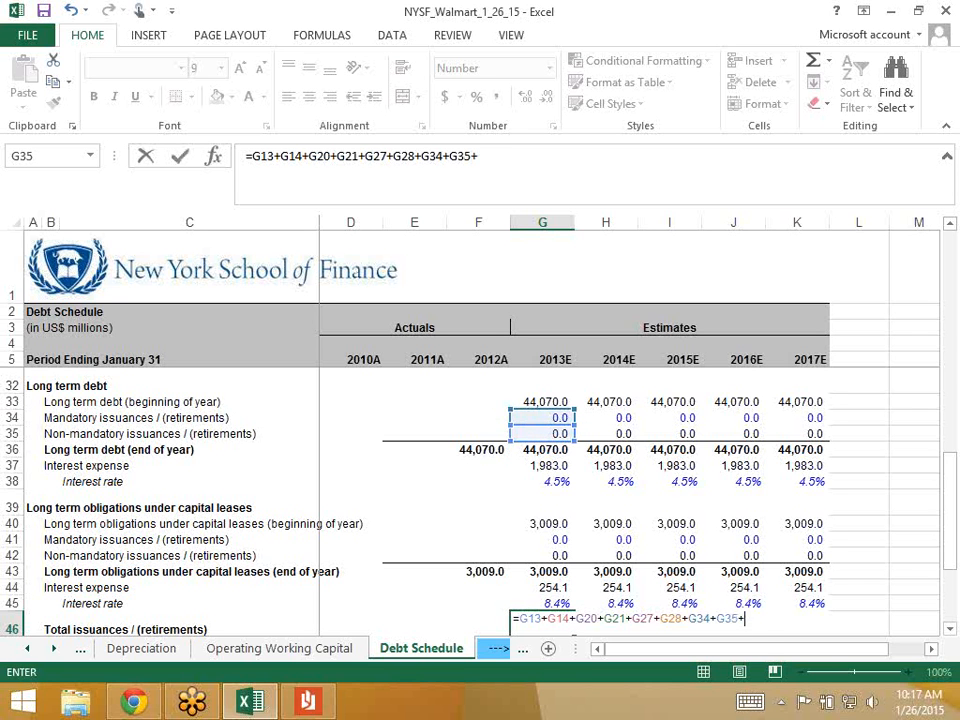
pyautogui.click(550, 539)
pyautogui.write('+')
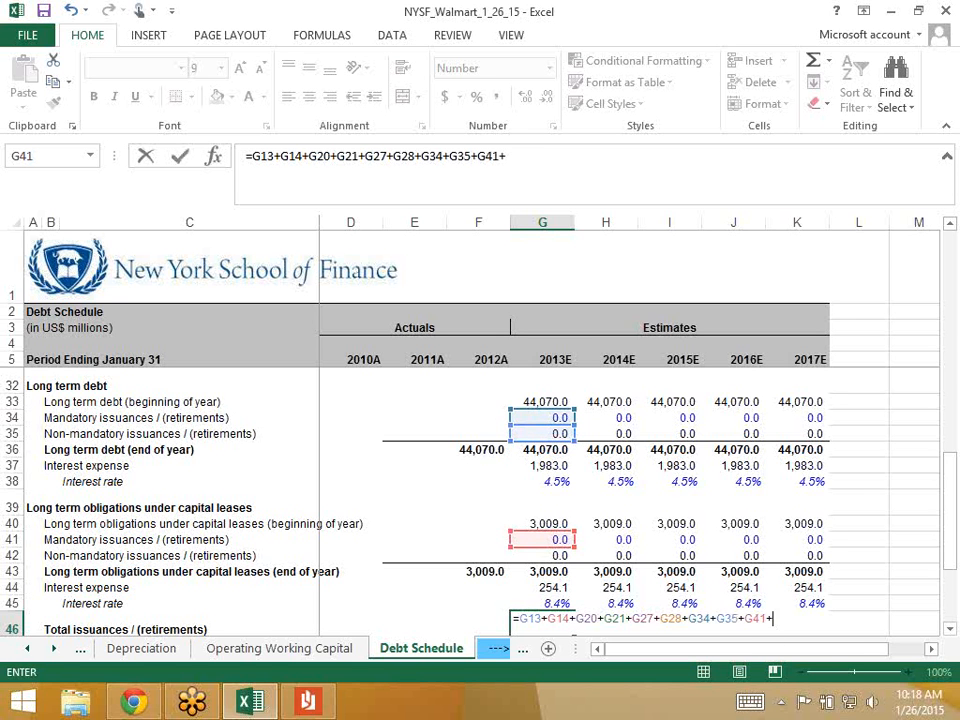
pyautogui.click(550, 555)
pyautogui.write('+')
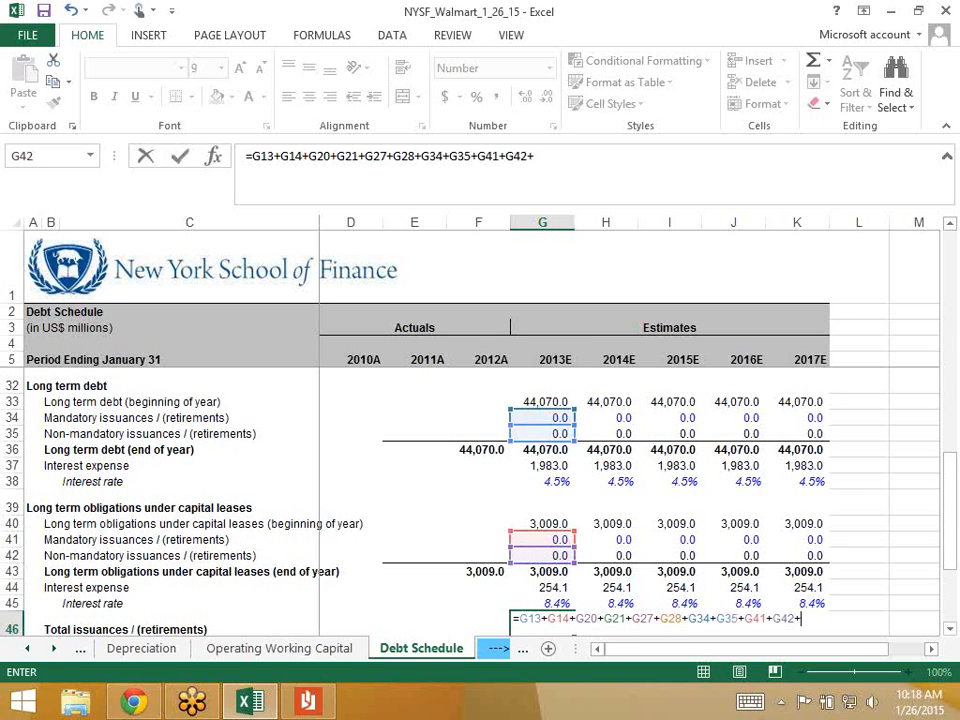
pyautogui.scroll(-3, 601, 464)
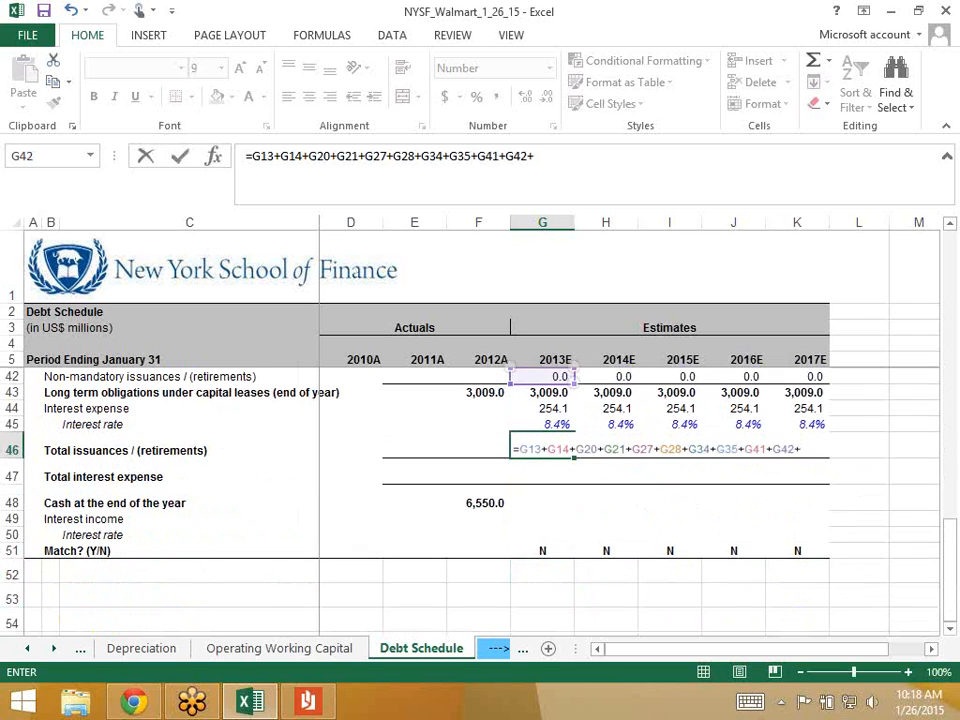
pyautogui.press('BackSpace')
pyautogui.press('Return')
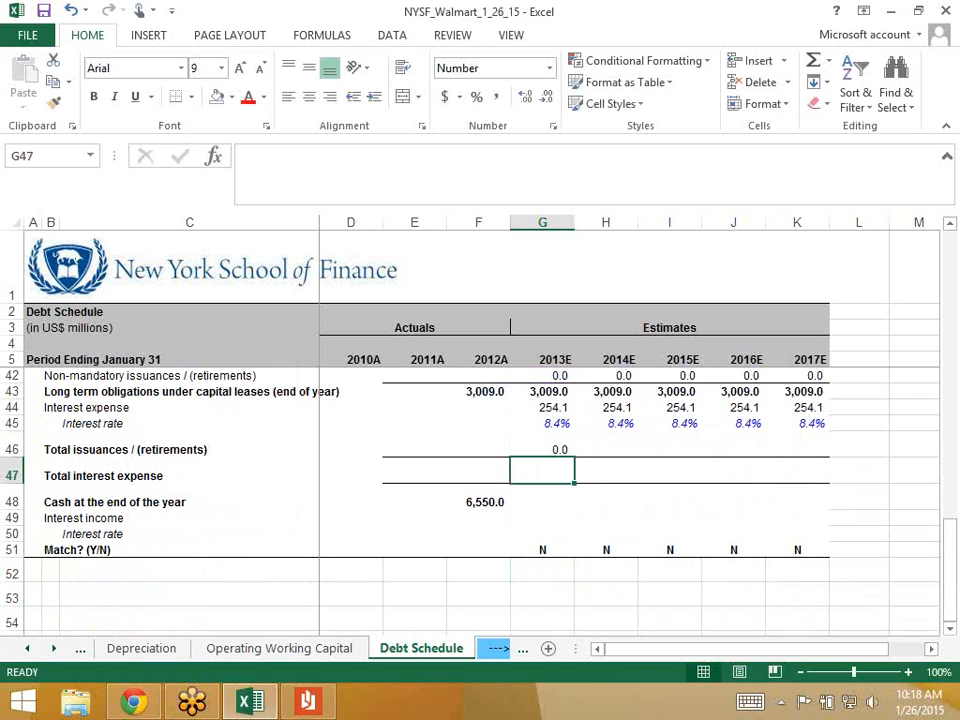
pyautogui.press('Up')
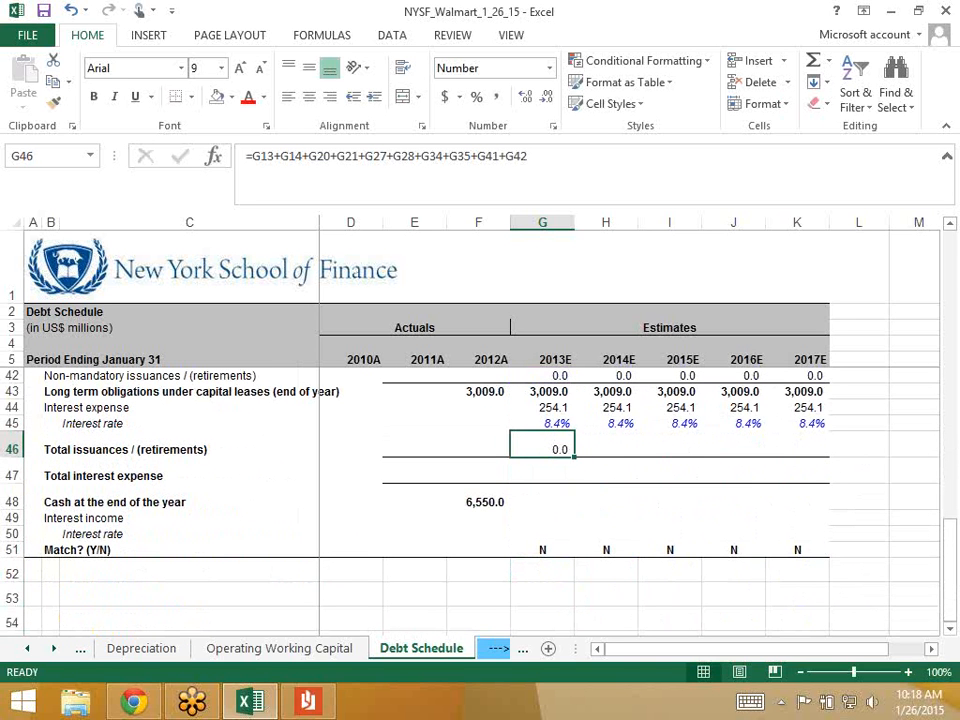
pyautogui.hotkey('shift', 'Right')
pyautogui.hotkey('shift', 'Right')
pyautogui.hotkey('shift', 'Right')
pyautogui.hotkey('shift', 'Right')
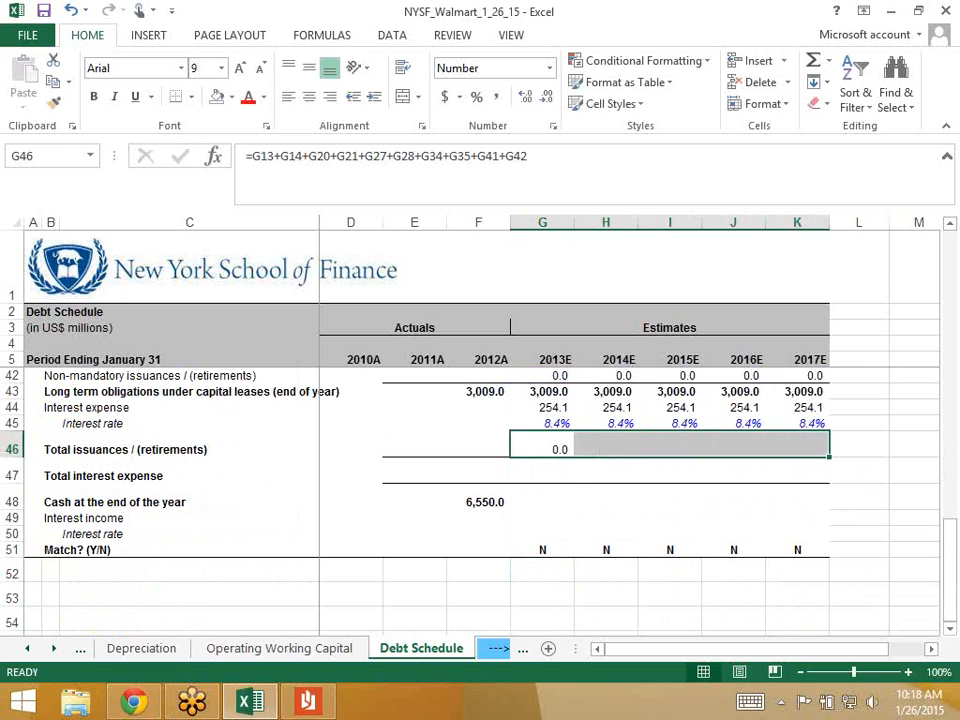
pyautogui.hotkey('ctrl', 'r')
# - Start the 2013E Total interest expense formula with short-term and current long-term debt interest
pyautogui.press('Down')
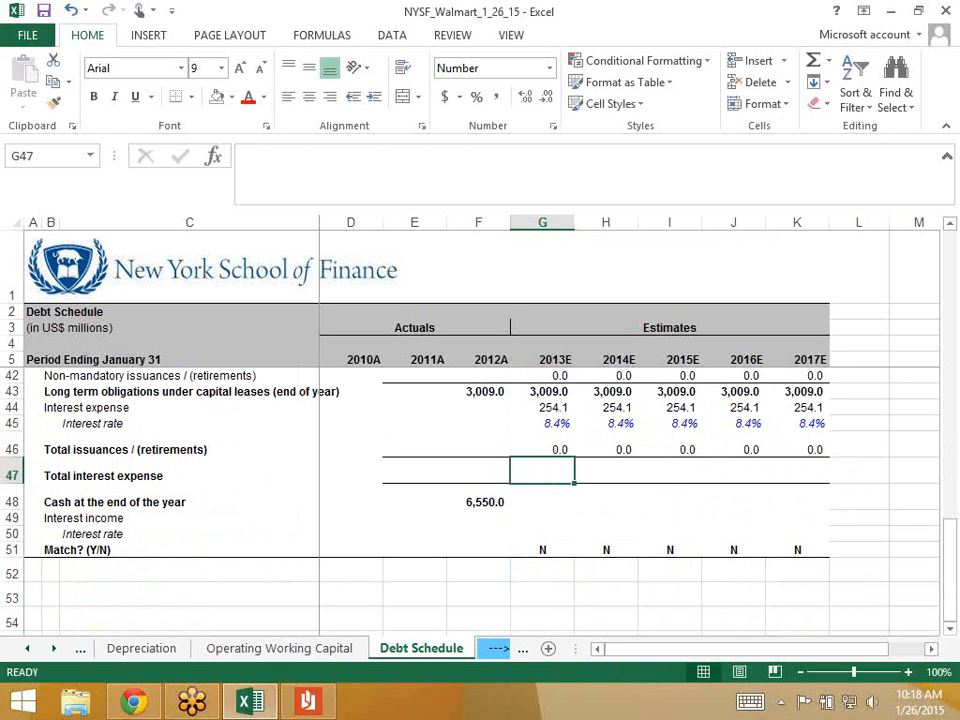
pyautogui.write('=')
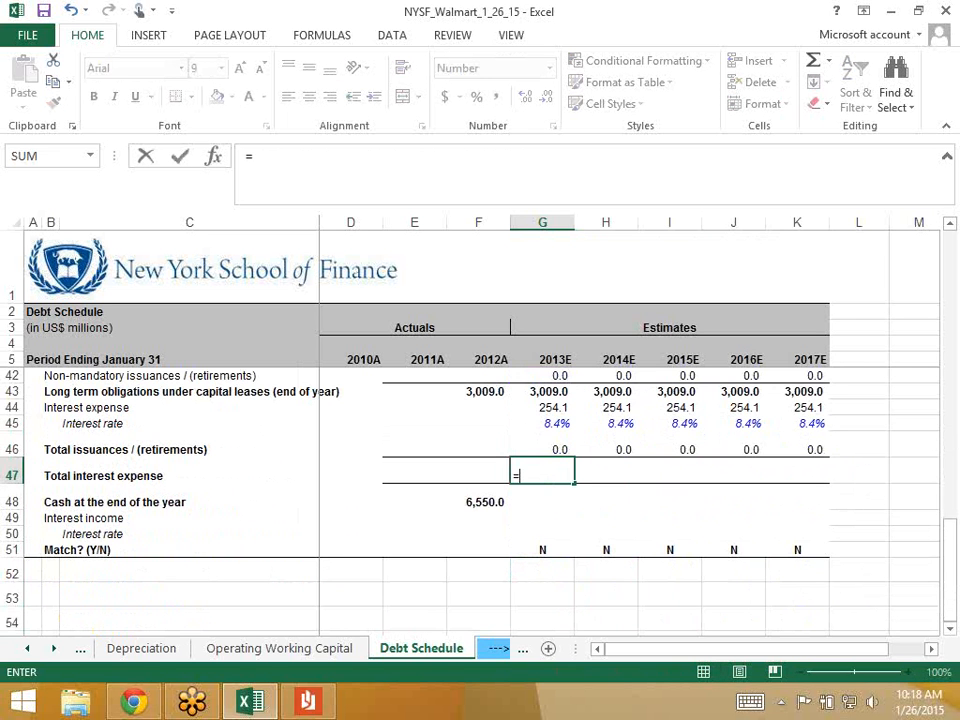
pyautogui.scroll(4, 480, 470)
pyautogui.scroll(6, 480, 500)
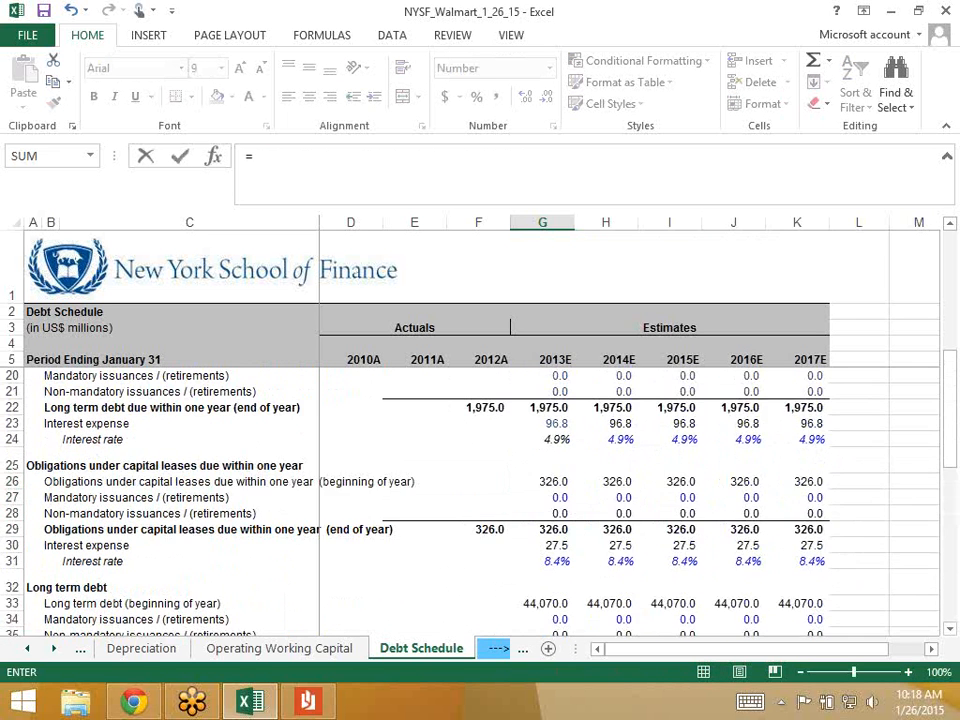
pyautogui.scroll(2, 543, 480)
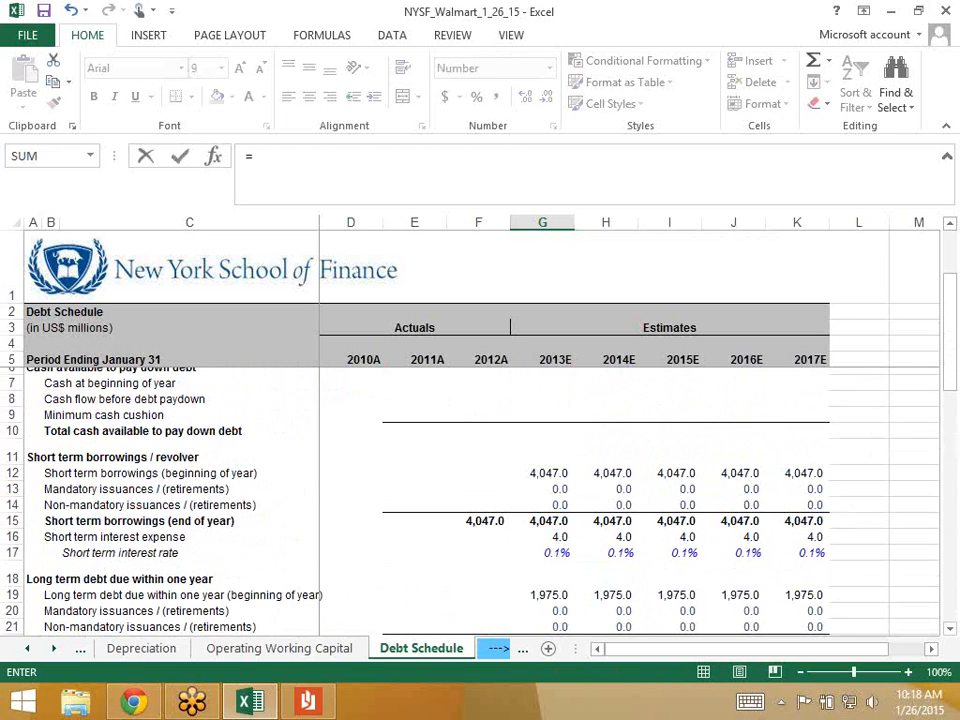
pyautogui.scroll(-2, 543, 480)
pyautogui.click(543, 466)
pyautogui.write('+')
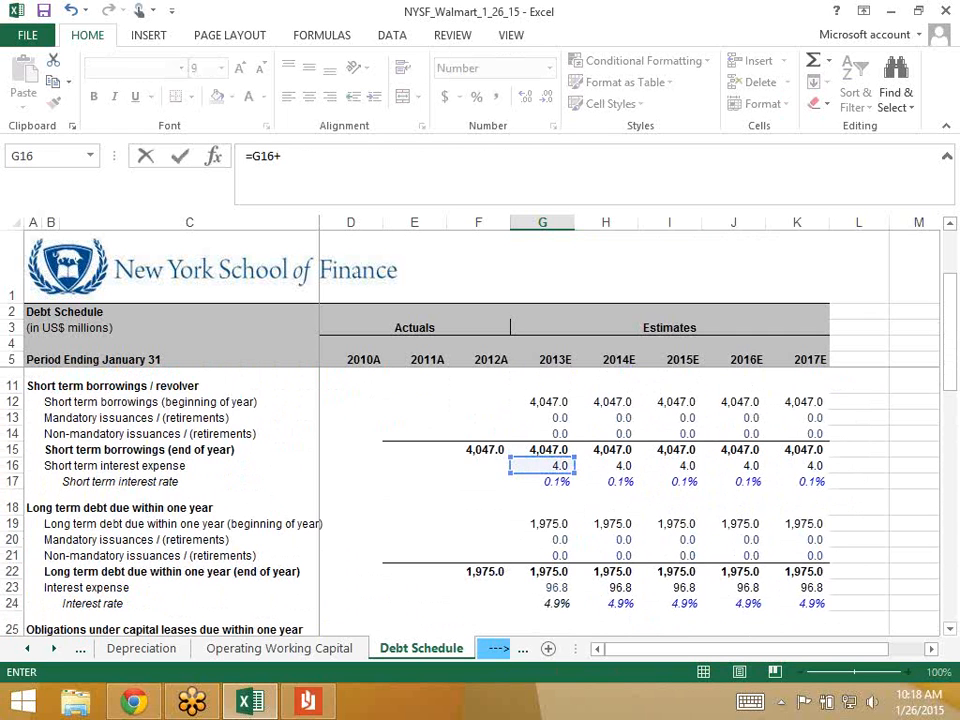
pyautogui.click(543, 588)
pyautogui.write('+')
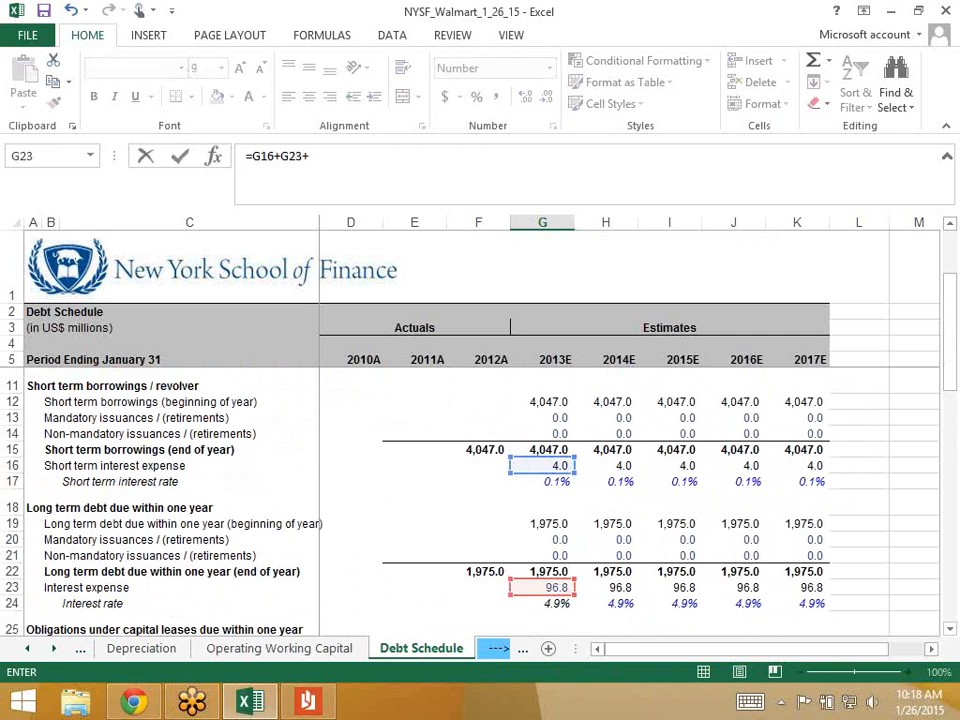
# - Add the capital lease, long-term debt and long-term lease interest, completing =G16+G23+G30+G37+G44
pyautogui.scroll(-4, 543, 500)
pyautogui.click(543, 497)
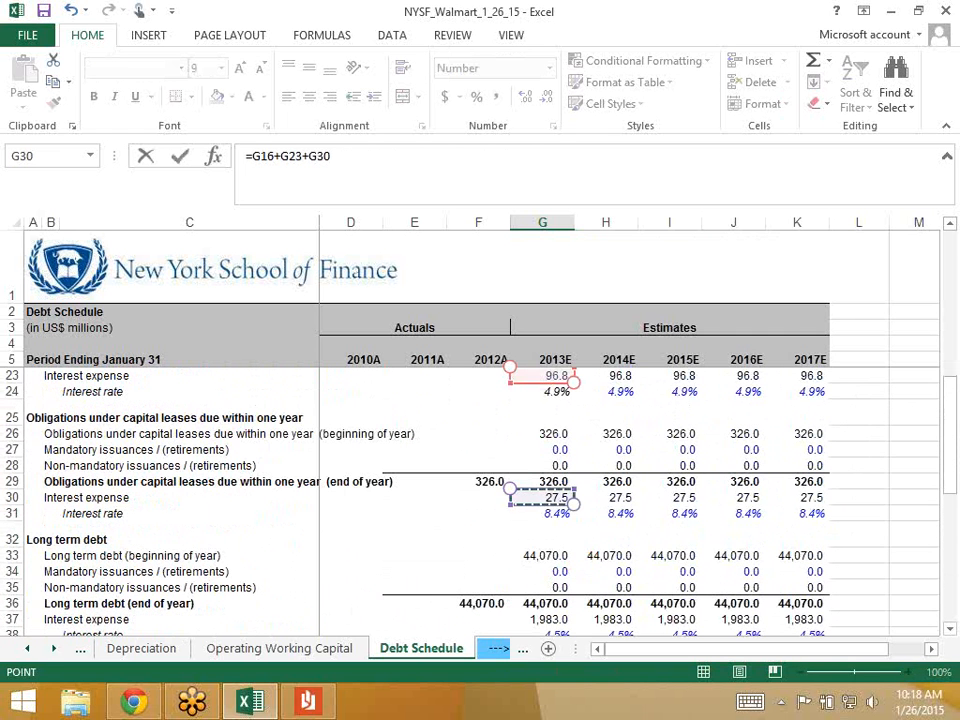
pyautogui.write('+')
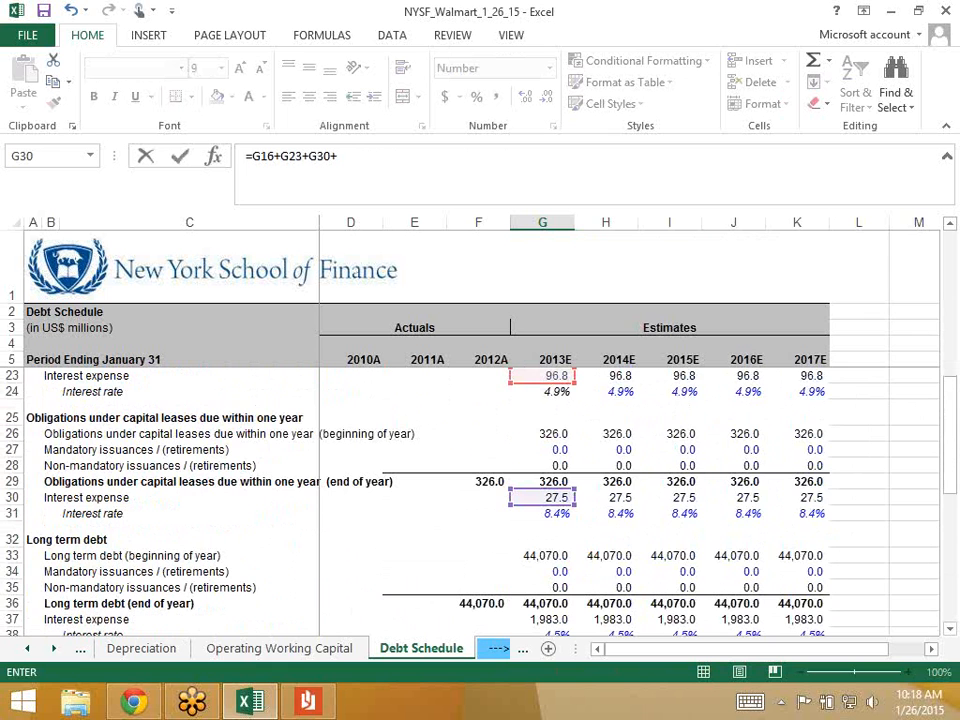
pyautogui.scroll(-3, 543, 500)
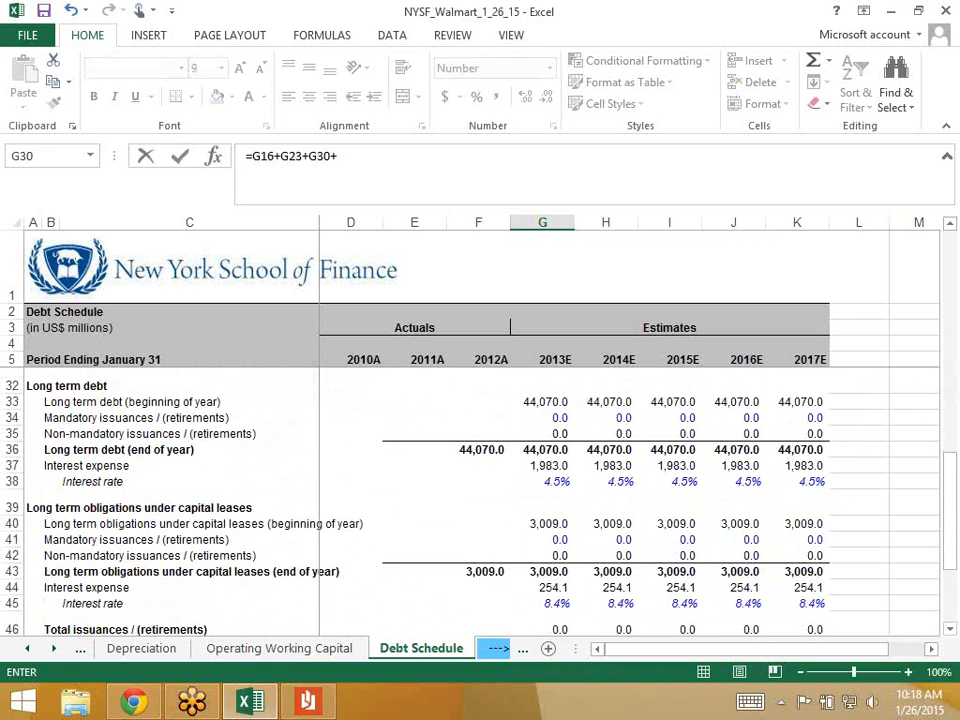
pyautogui.click(543, 481)
pyautogui.click(542, 466)
pyautogui.write('+')
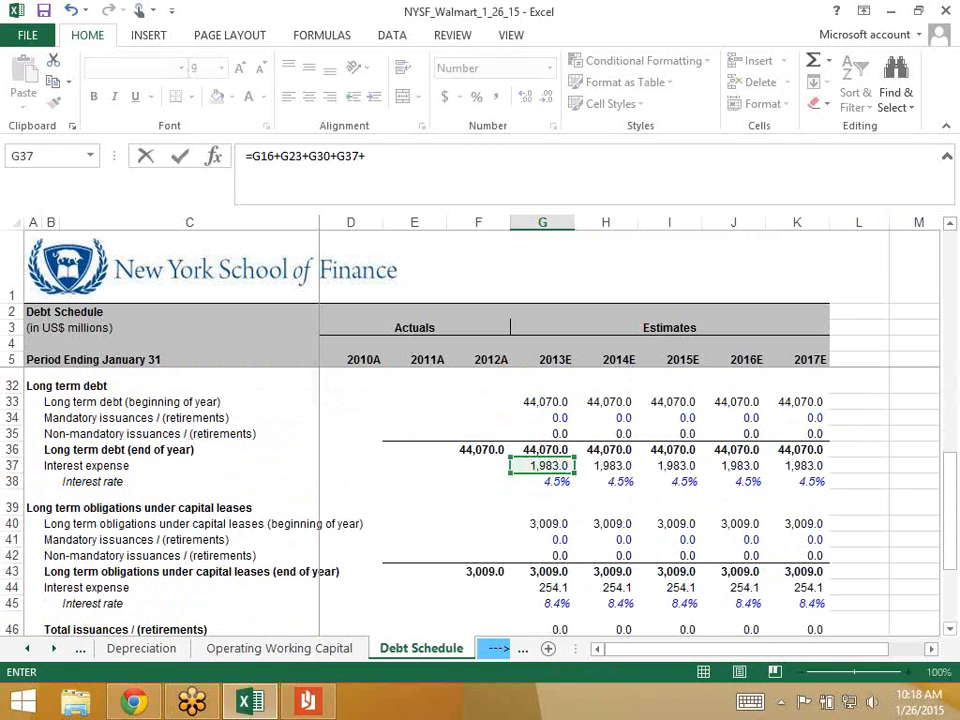
pyautogui.click(542, 587)
pyautogui.scroll(-3, 649, 493)
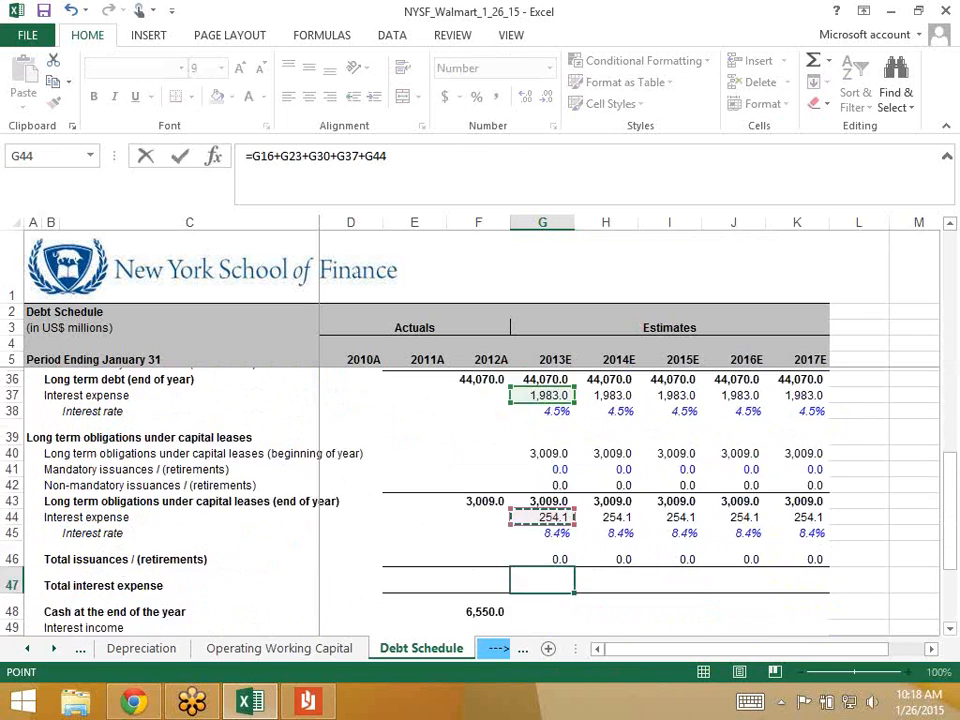
pyautogui.press('Return')
# - Fill the total interest expense formula across 2014E–2017E, showing 2,365.5 each year
pyautogui.press('Up')
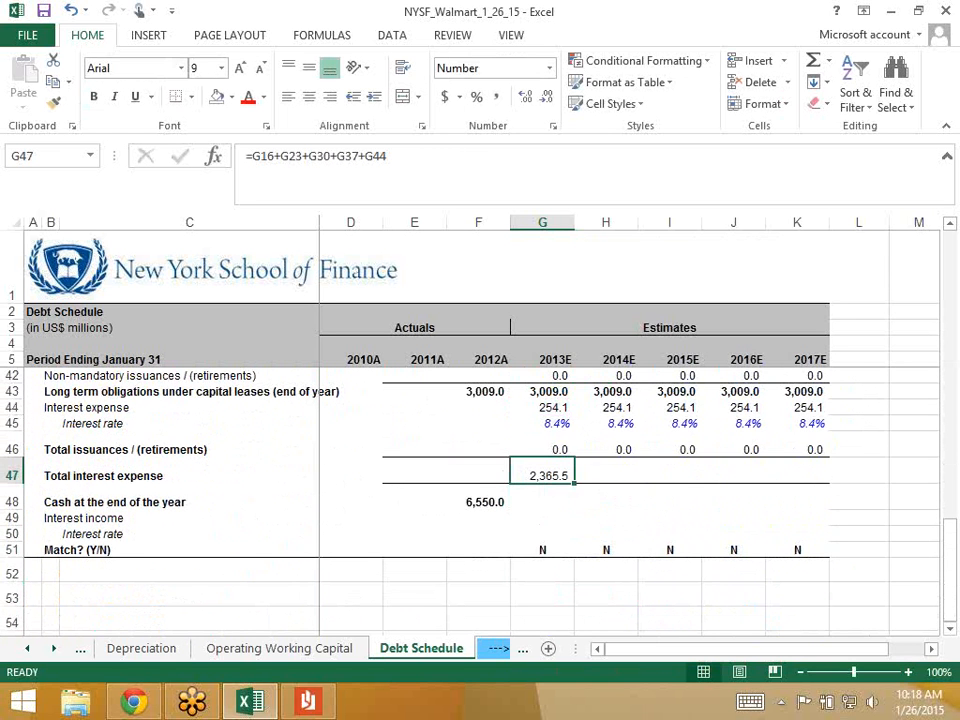
pyautogui.hotkey('shift', 'Right')
pyautogui.hotkey('shift', 'Right')
pyautogui.hotkey('shift', 'Right')
pyautogui.hotkey('shift', 'Right')
pyautogui.hotkey('ctrl', 'r')
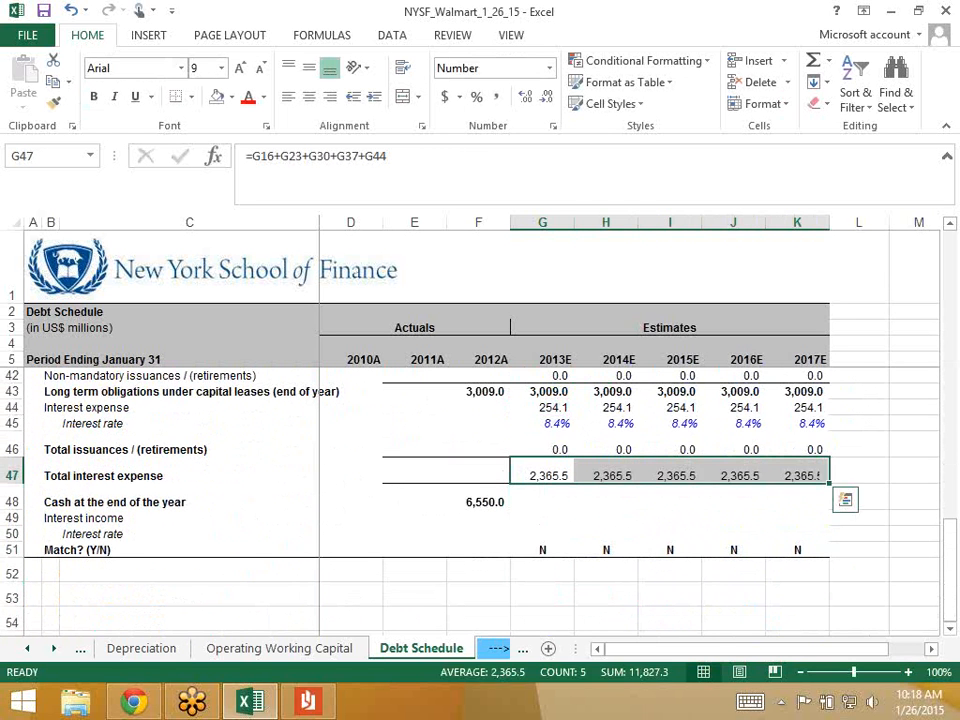
pyautogui.press('Down')
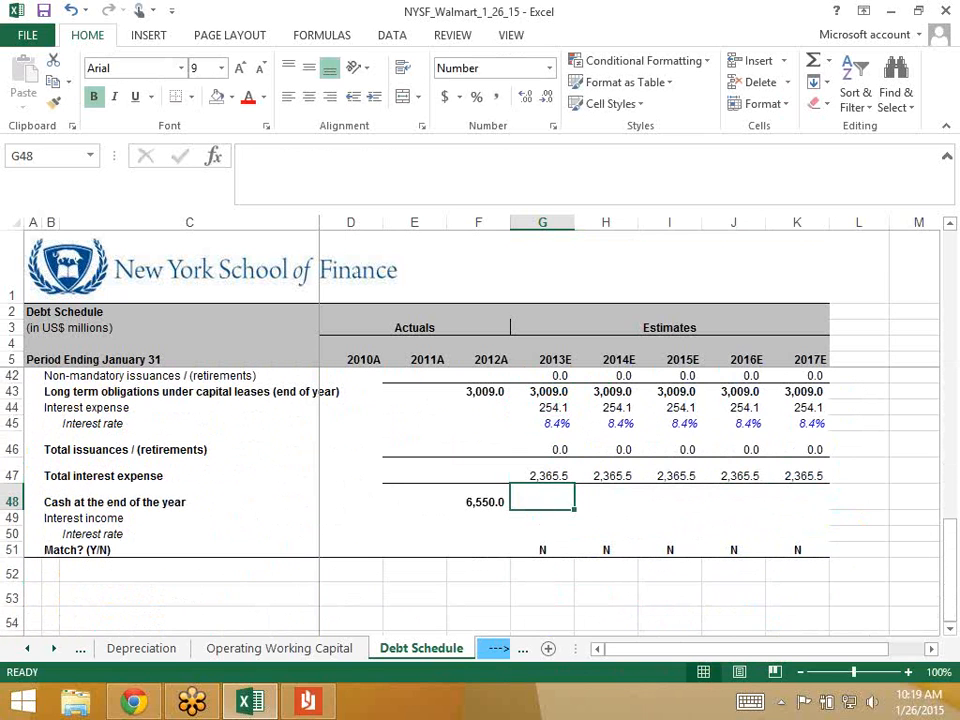
pyautogui.press('Up')
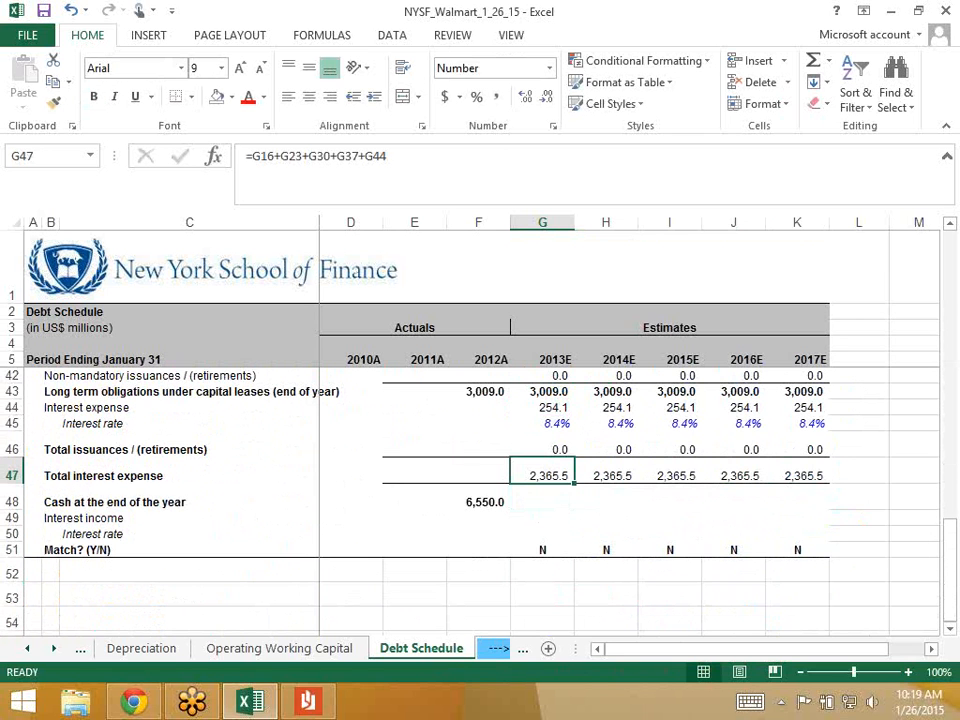
# - Go to the Income Statement and select the 2013E Interest expense (Debt) cell
pyautogui.click(27, 649)
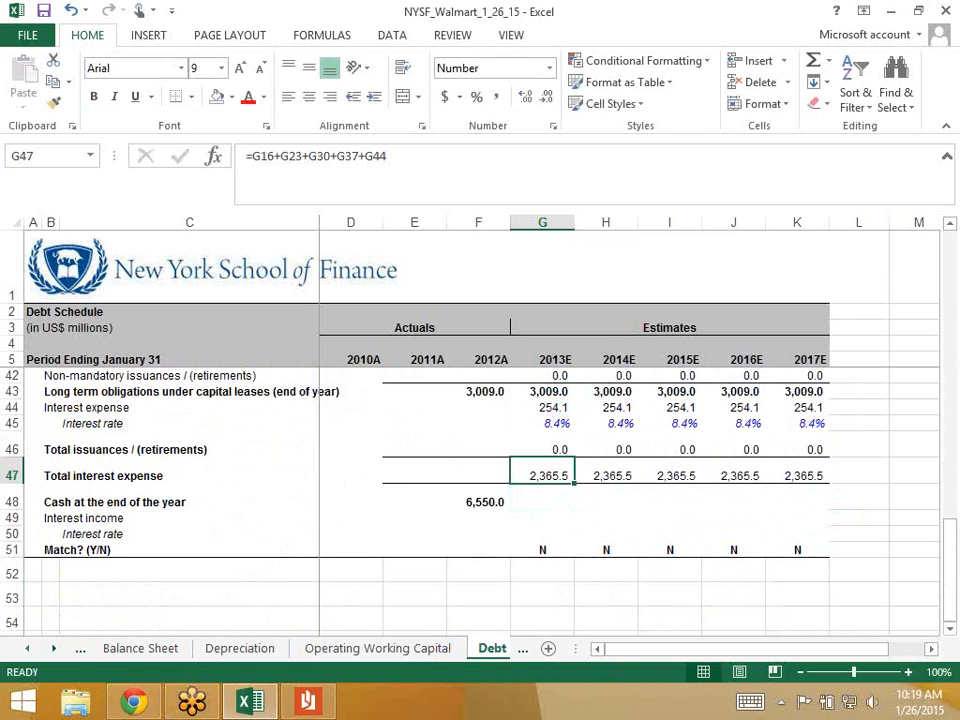
pyautogui.click(27, 649)
pyautogui.click(27, 649)
pyautogui.click(157, 649)
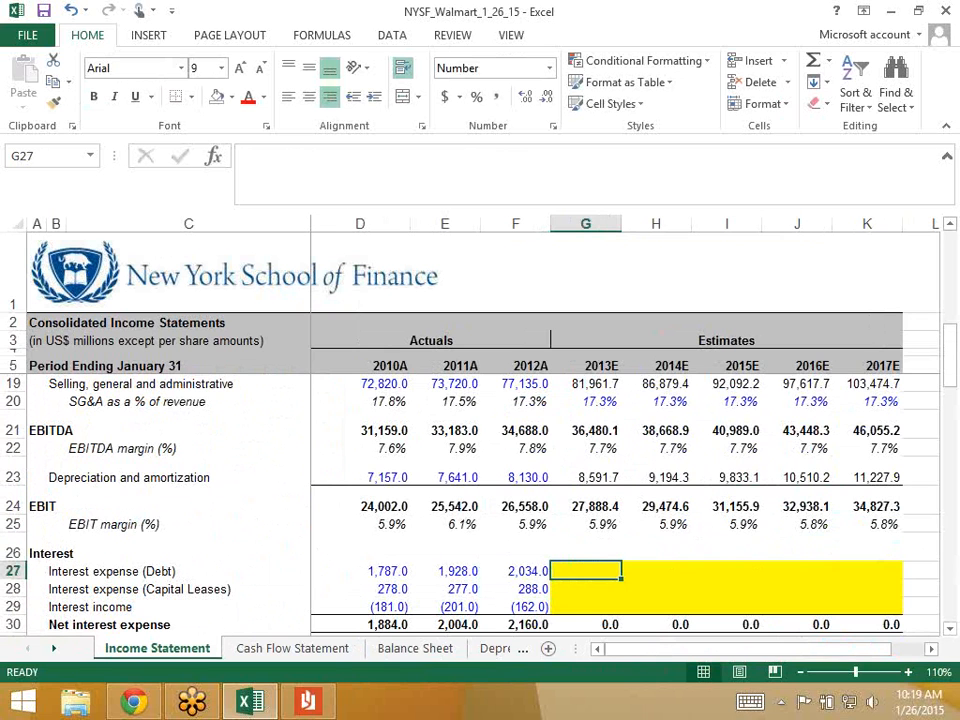
pyautogui.click(586, 589)
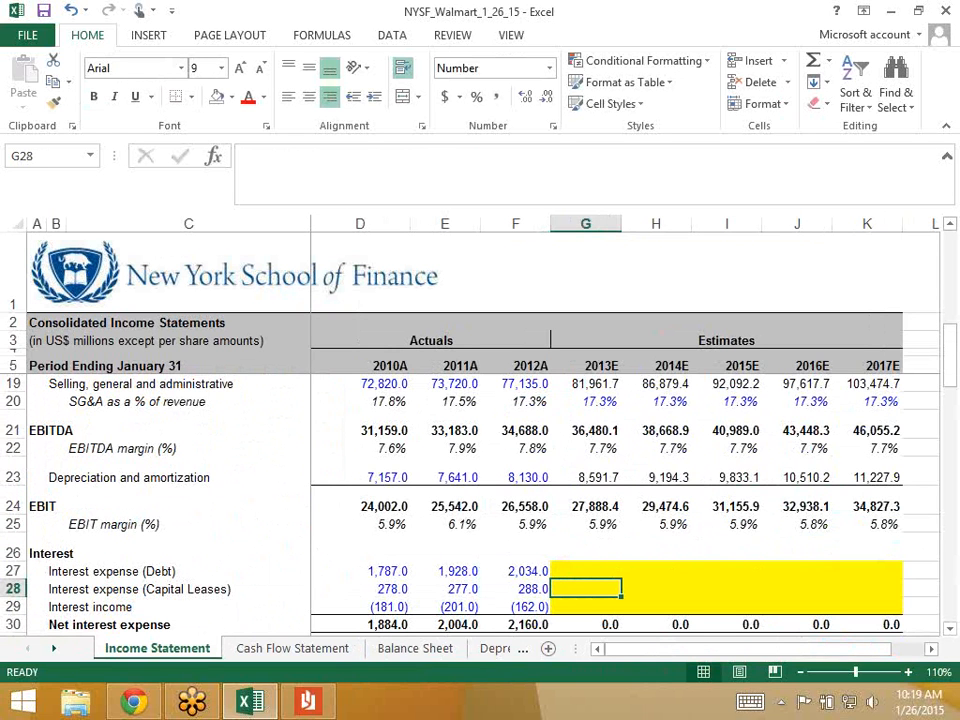
pyautogui.click(586, 571)
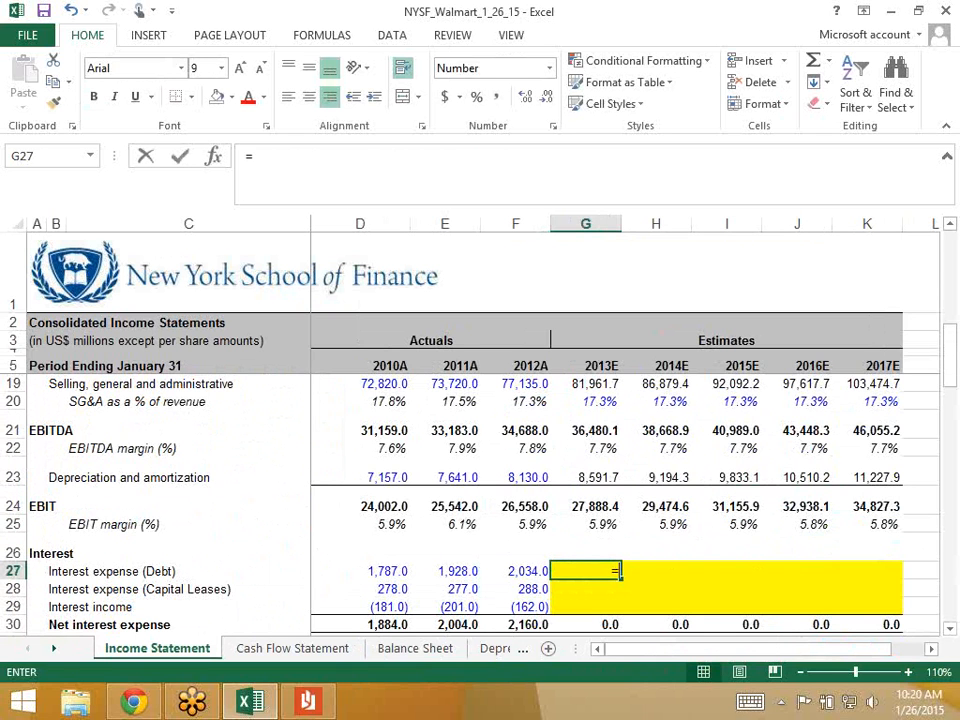
# - Start a formula in that cell and switch to the Debt Schedule sheet
pyautogui.write('=')
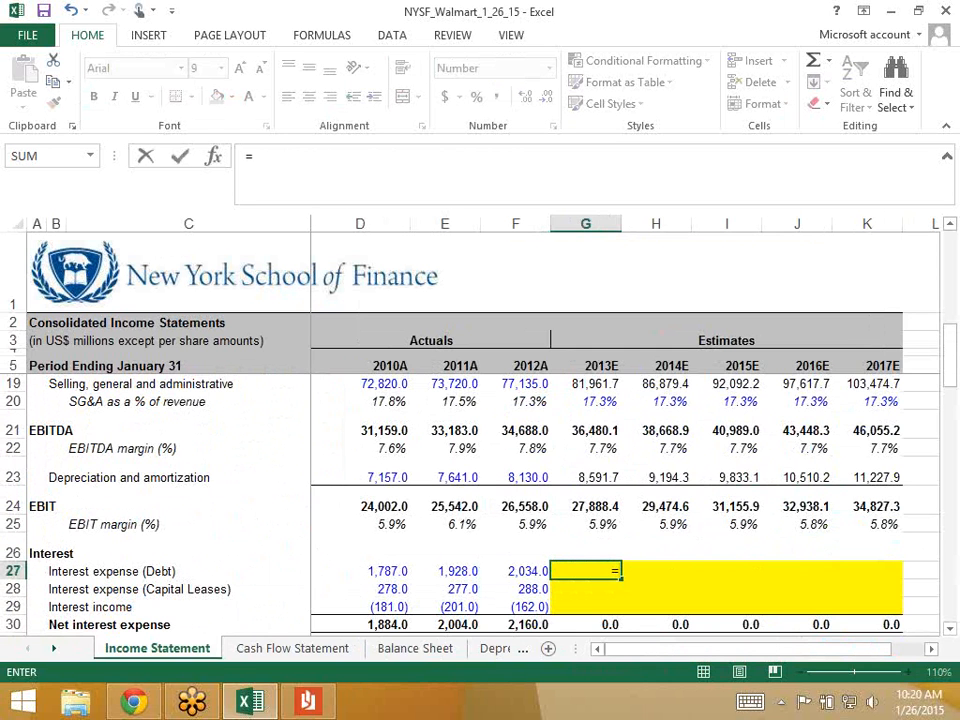
pyautogui.click(54, 649)
pyautogui.click(54, 649)
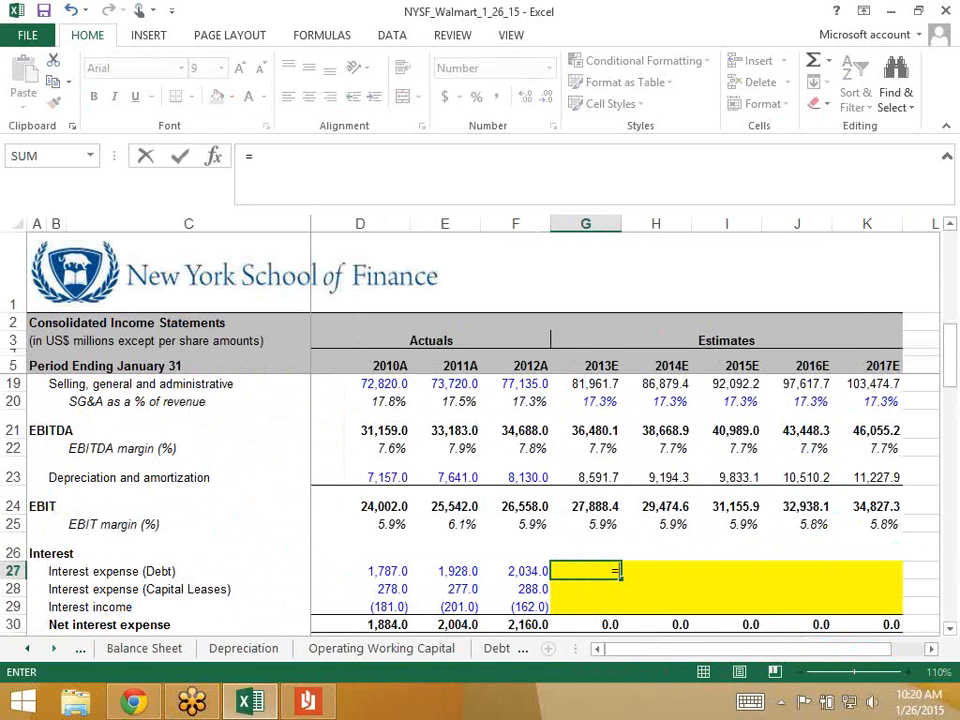
pyautogui.click(497, 648)
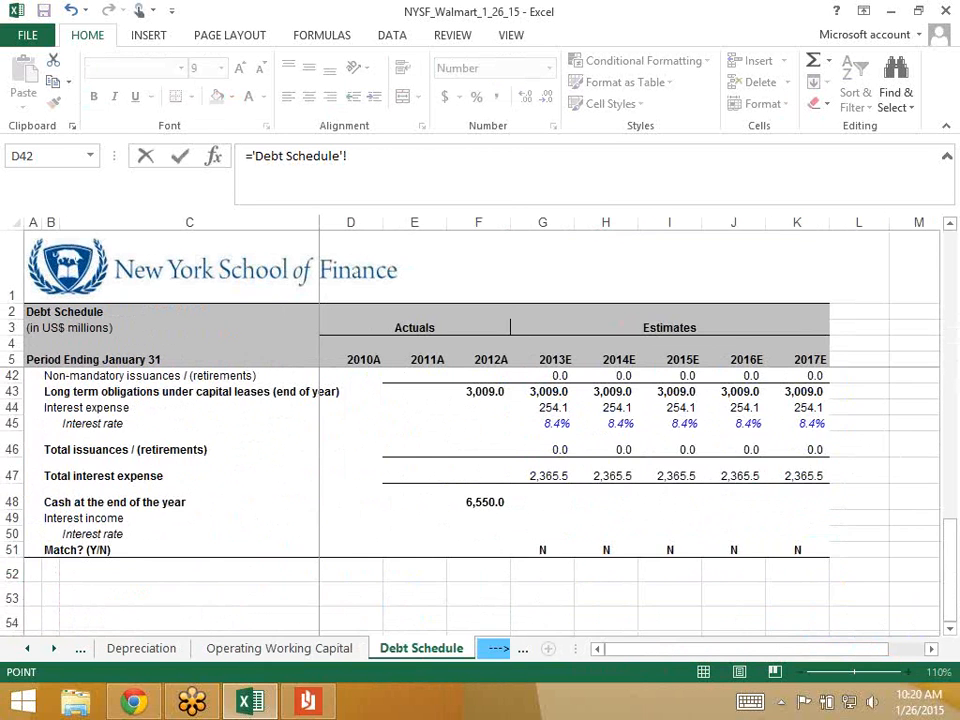
pyautogui.scroll(8, 480, 450)
pyautogui.scroll(3, 480, 450)
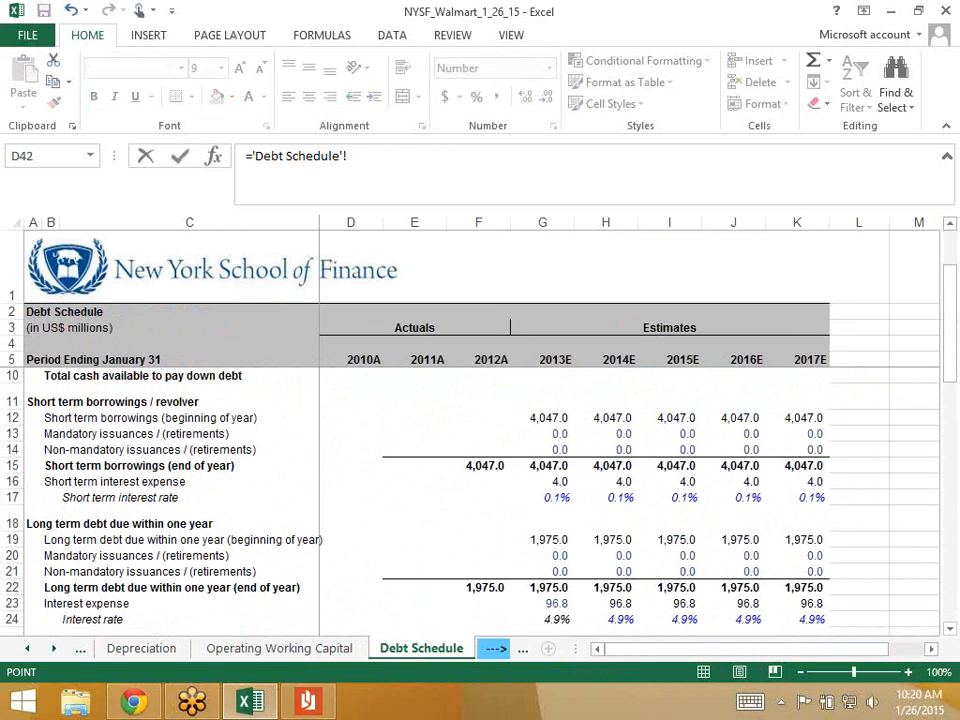
# - Sum the Debt Schedule's G16, G23 and G37 interest lines, giving 2,083.8
pyautogui.click(543, 482)
pyautogui.write('+')
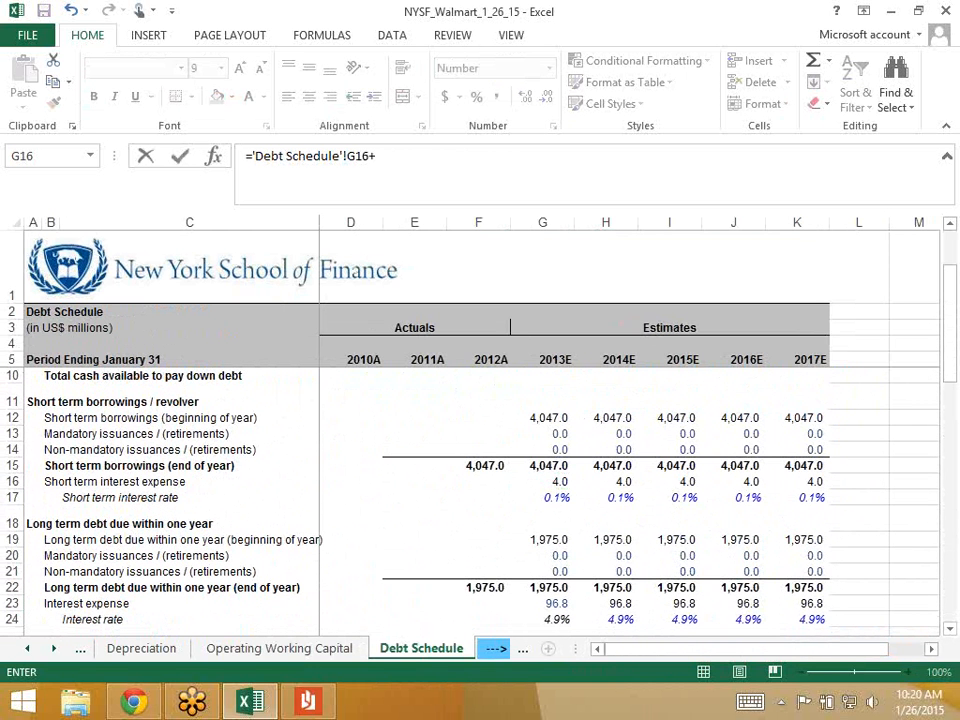
pyautogui.scroll(-3, 480, 500)
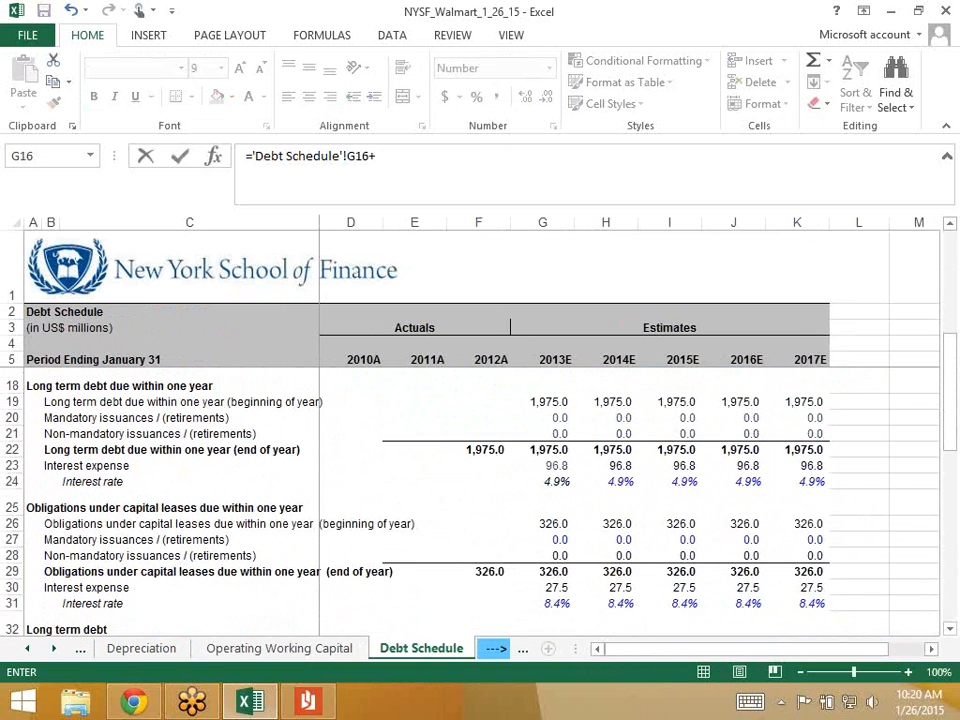
pyautogui.click(543, 466)
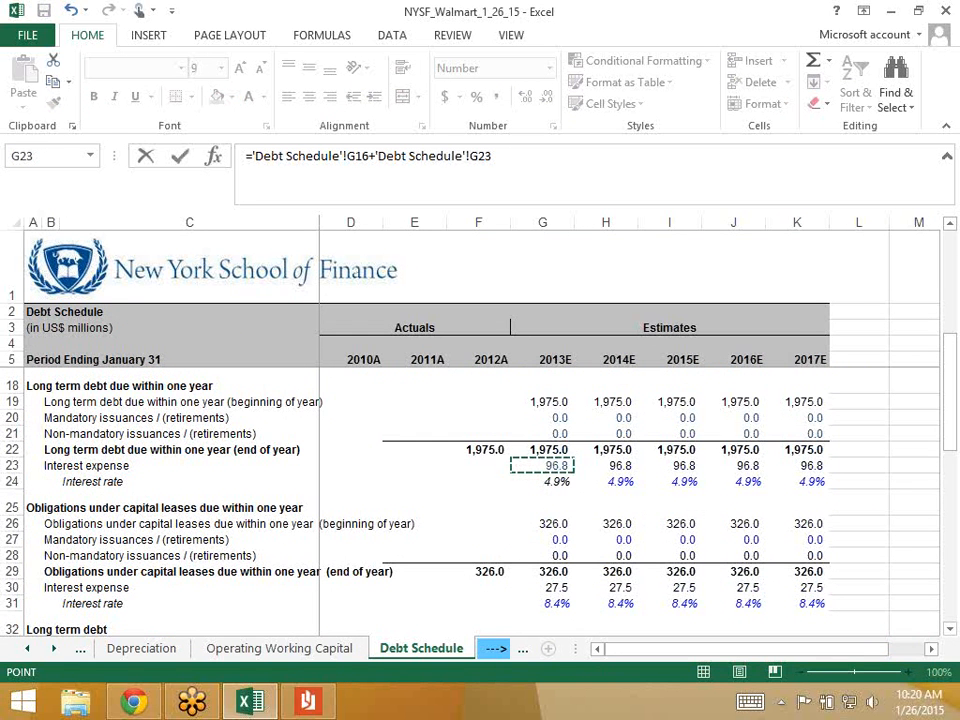
pyautogui.write('+')
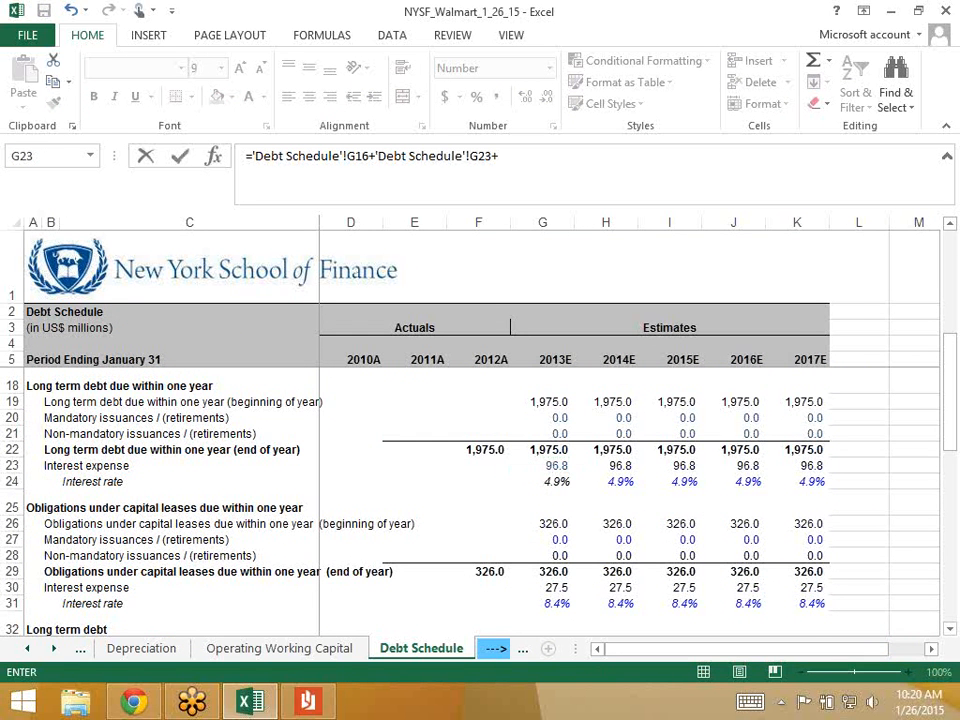
pyautogui.scroll(-4, 543, 500)
pyautogui.click(543, 514)
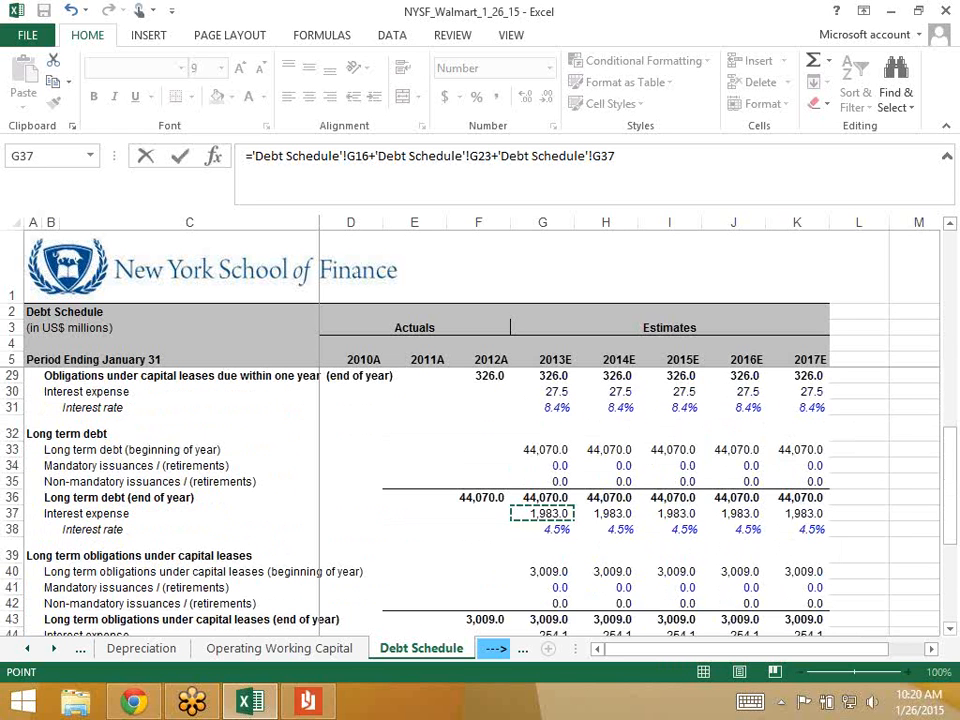
pyautogui.press('Return')
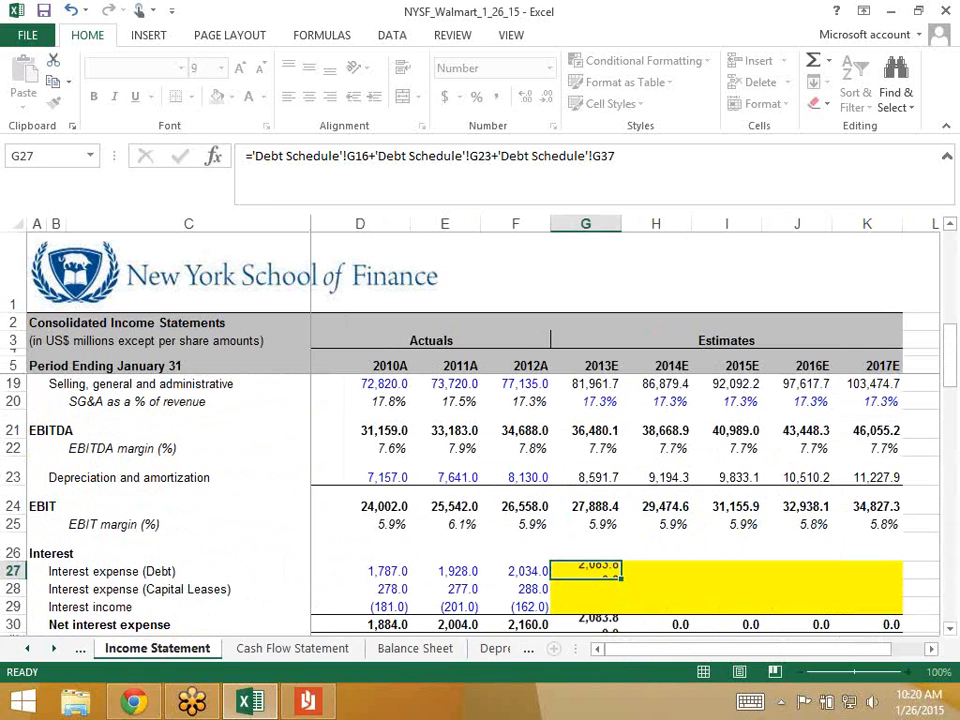
pyautogui.press('Up')
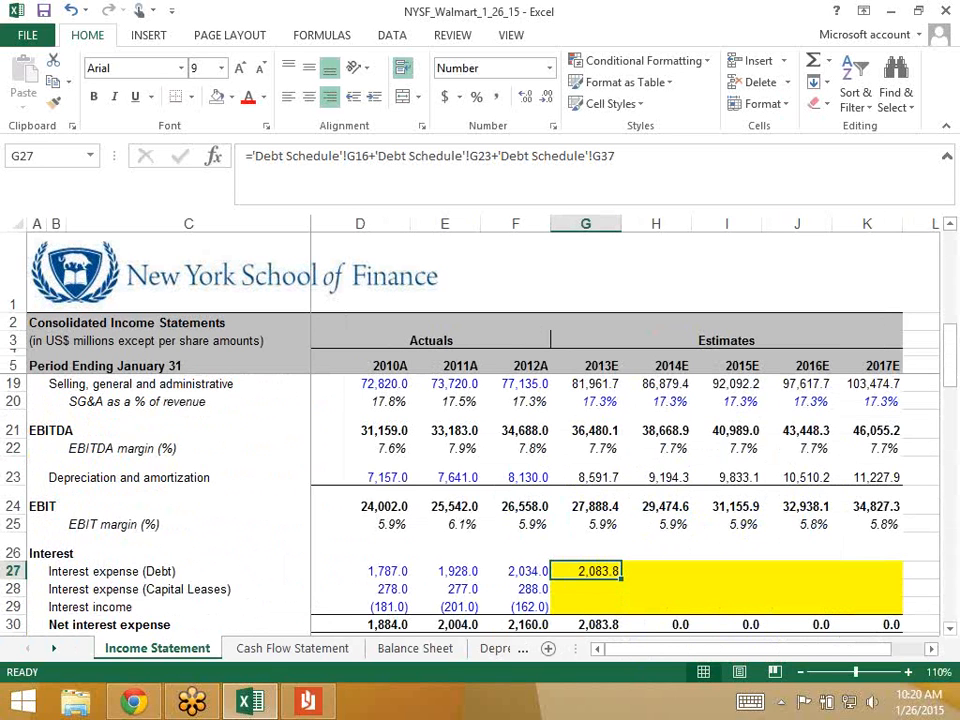
pyautogui.press('Down')
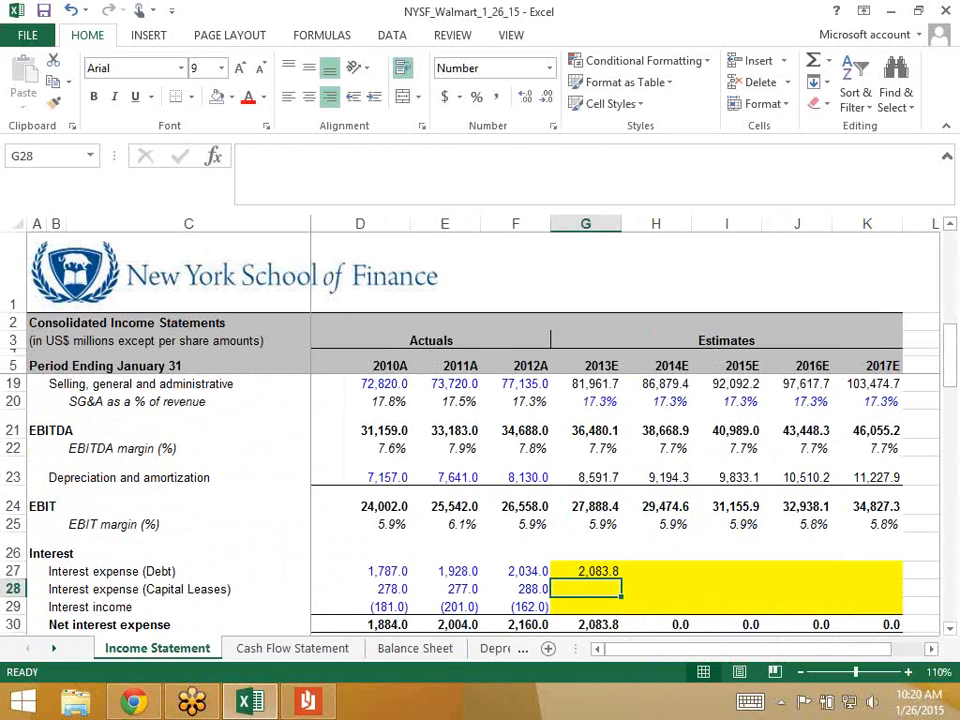
# - Begin the 2013E Interest expense (Capital Leases) formula and move to the Debt Schedule
pyautogui.write('=')
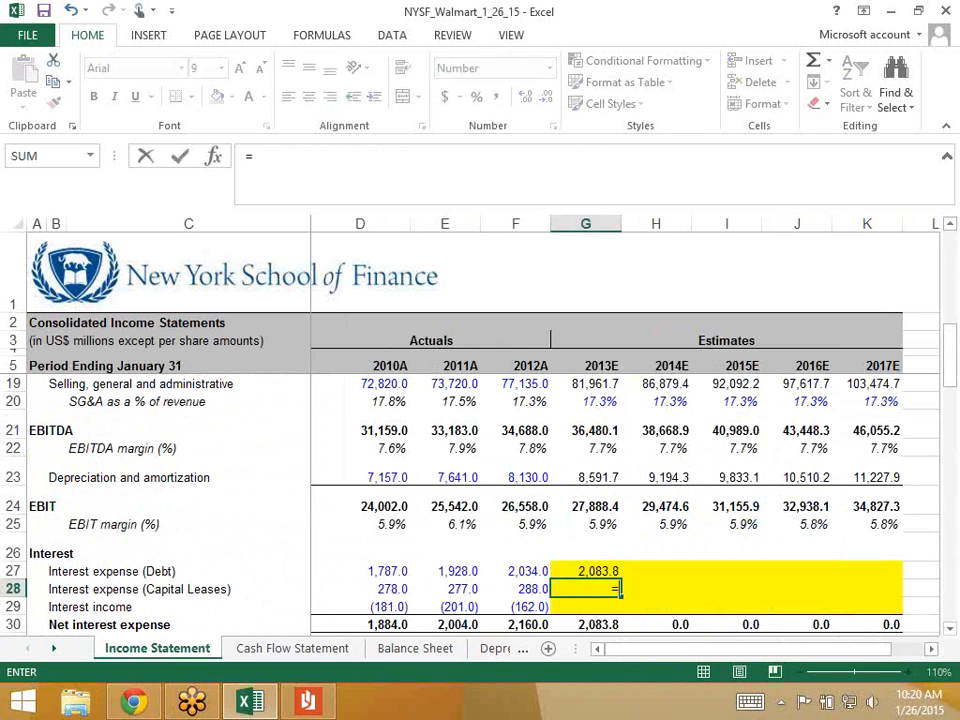
pyautogui.hotkey('ctrl', 'pagedown')
pyautogui.hotkey('ctrl', 'pagedown')
pyautogui.hotkey('ctrl', 'pagedown')
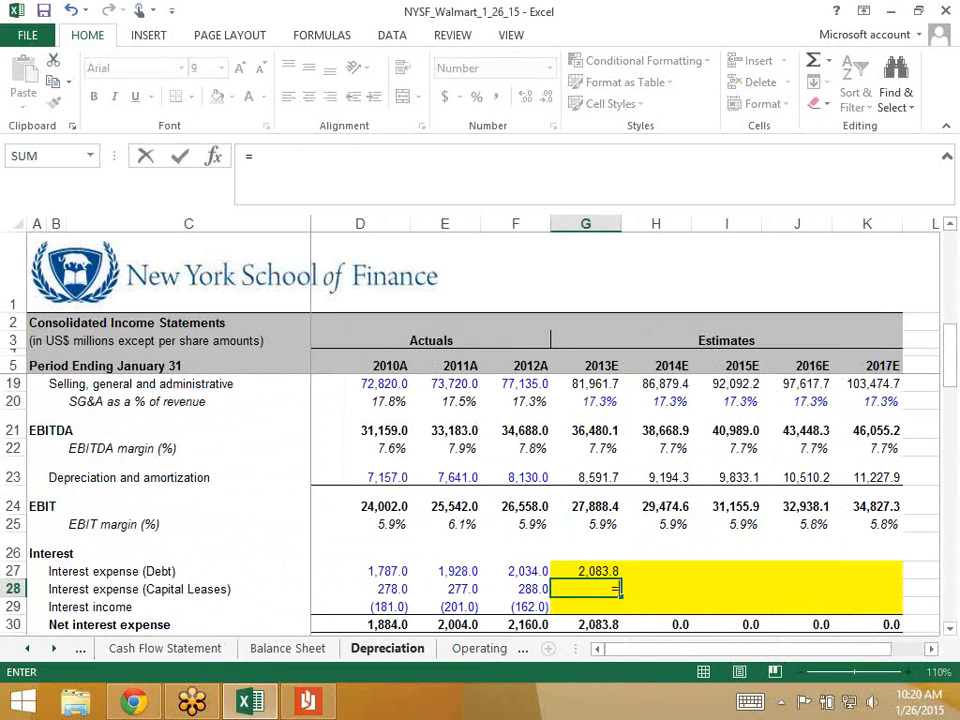
pyautogui.hotkey('ctrl', 'pagedown')
pyautogui.hotkey('ctrl', 'pagedown')
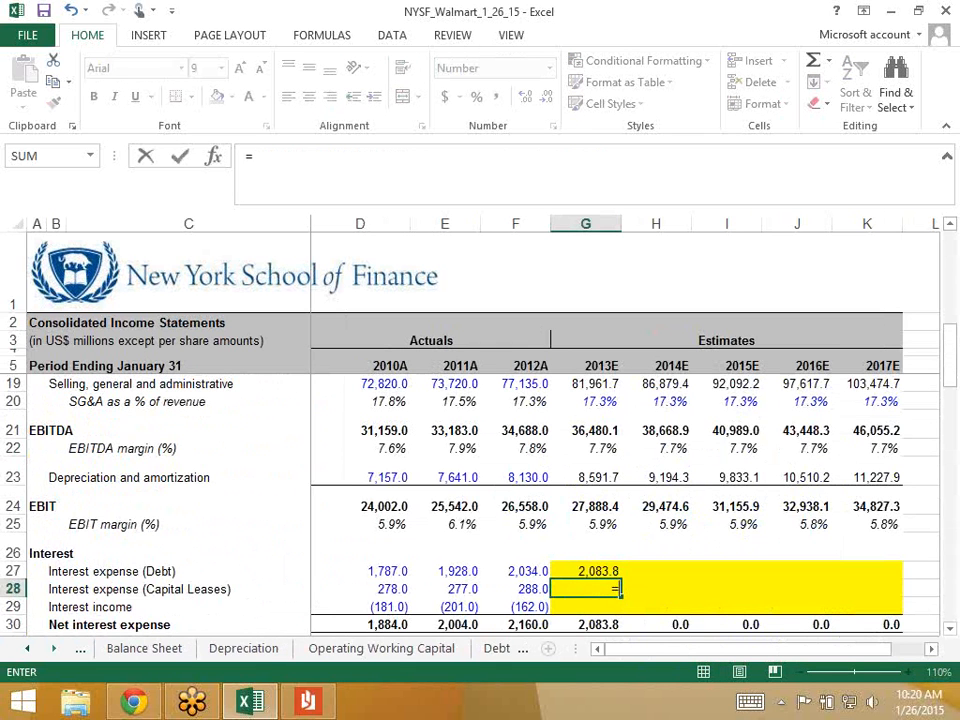
pyautogui.hotkey('ctrl', 'pagedown')
pyautogui.hotkey('ctrl', 'pagedown')
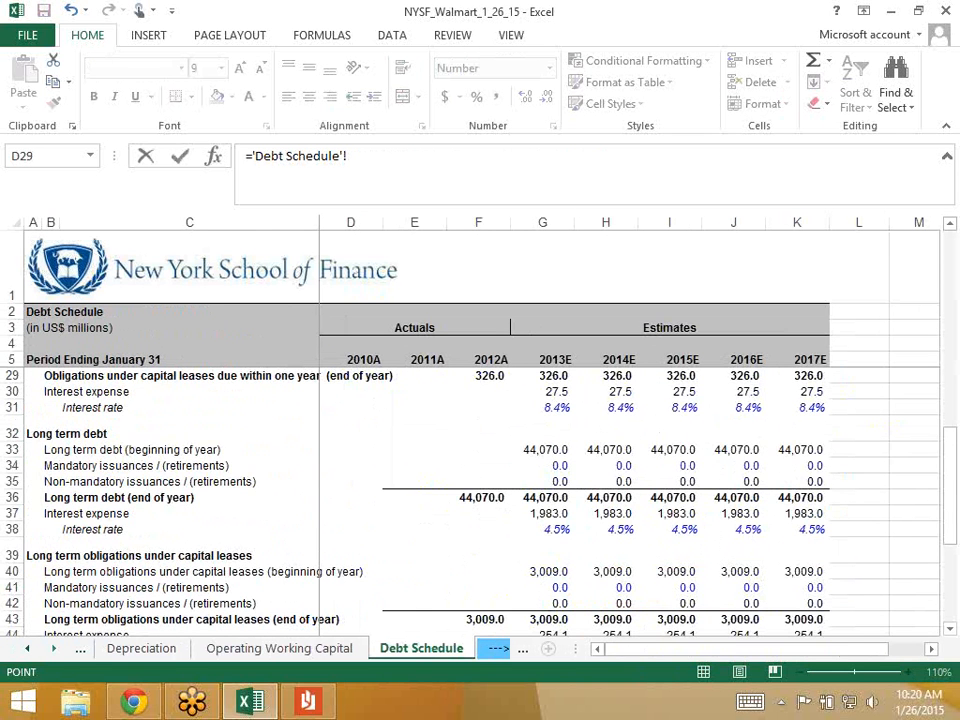
pyautogui.scroll(2, 480, 450)
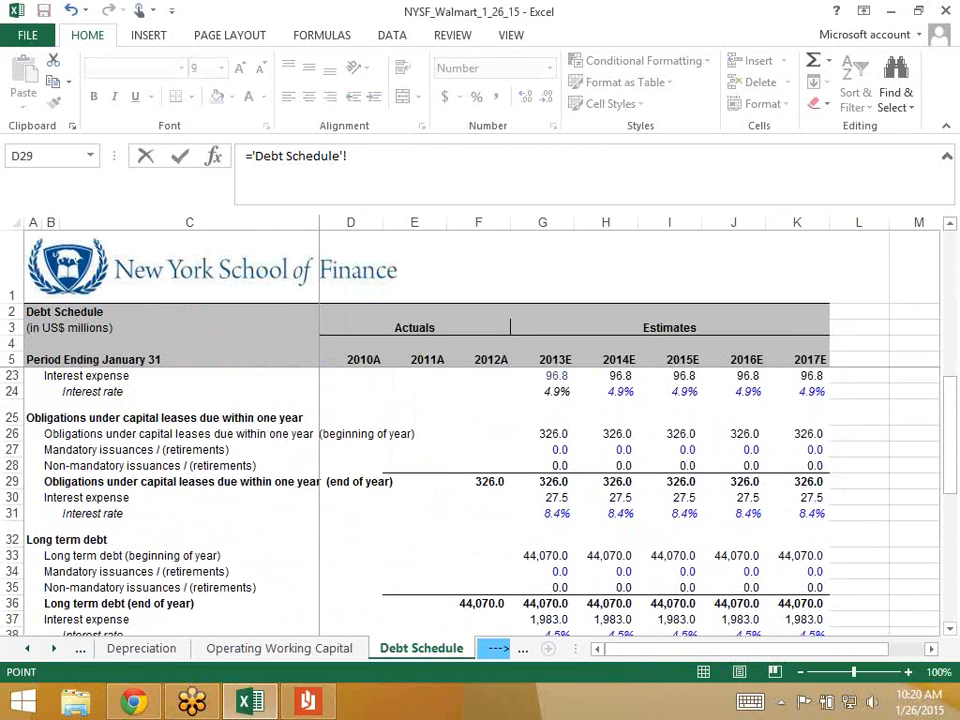
pyautogui.scroll(4, 480, 500)
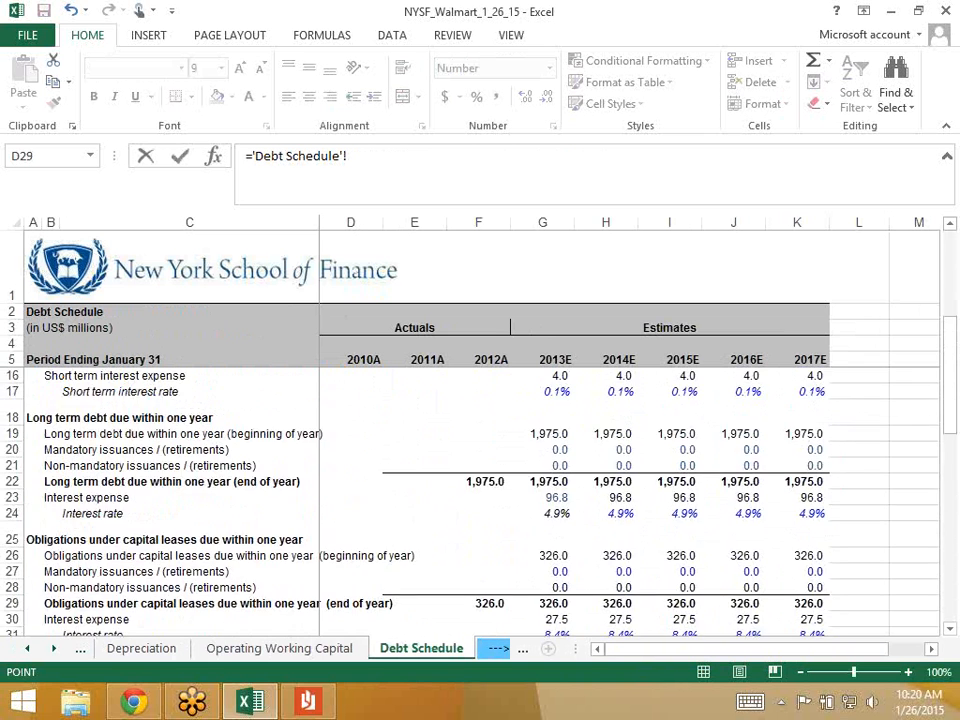
pyautogui.scroll(1, 400, 490)
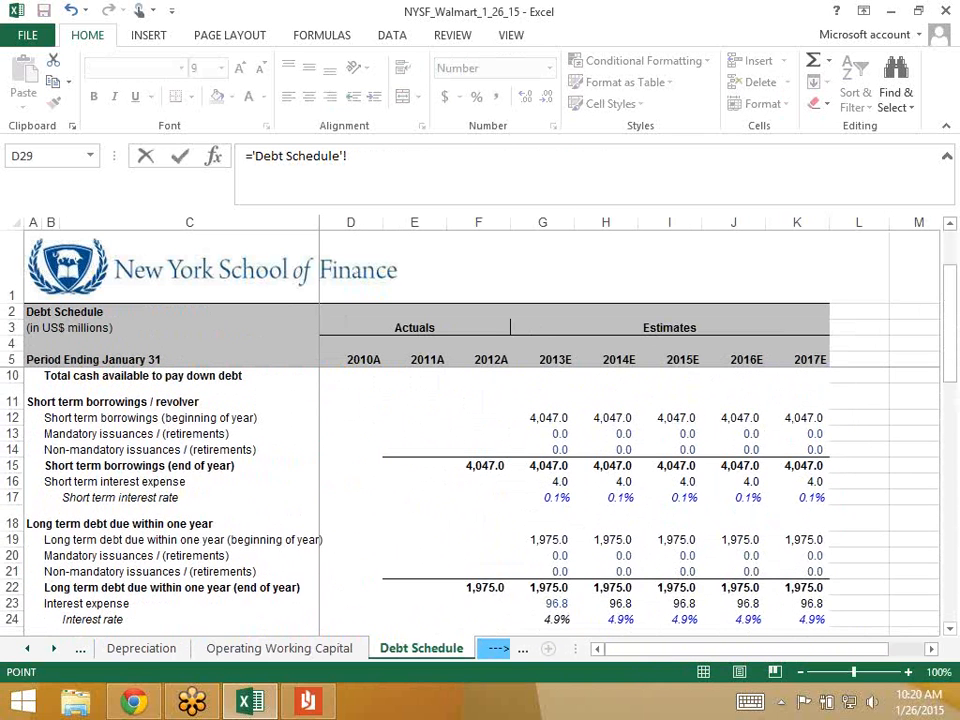
pyautogui.scroll(-2, 480, 450)
pyautogui.scroll(-2, 480, 450)
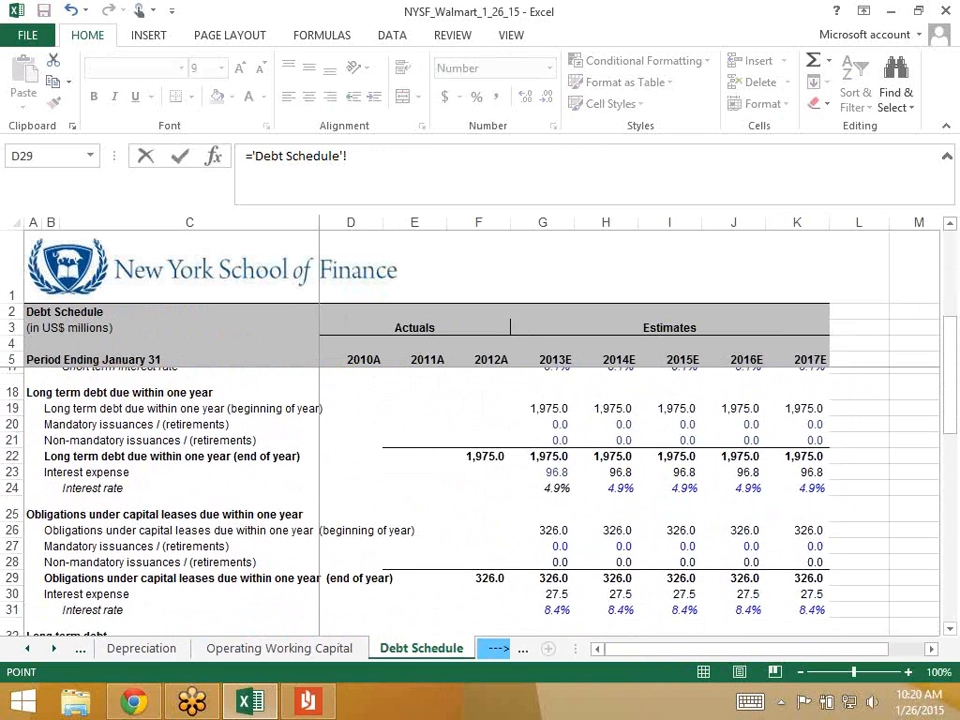
# - Add lease interest lines G30 and G44 for 281.6, then select both interest rows through 2017E
pyautogui.click(543, 530)
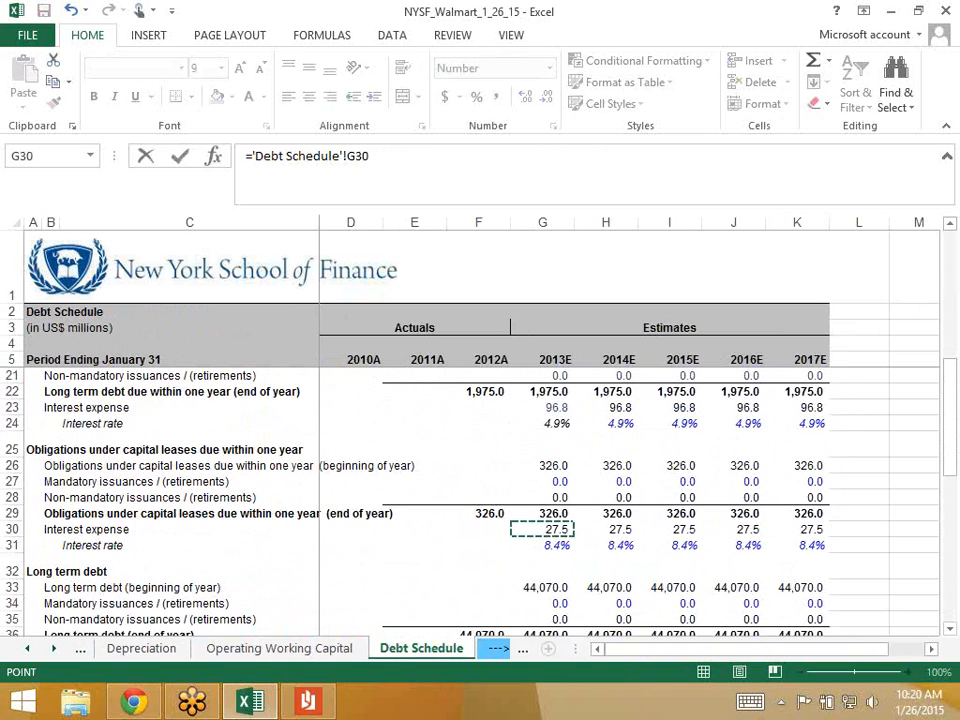
pyautogui.write('+')
pyautogui.scroll(-3, 480, 450)
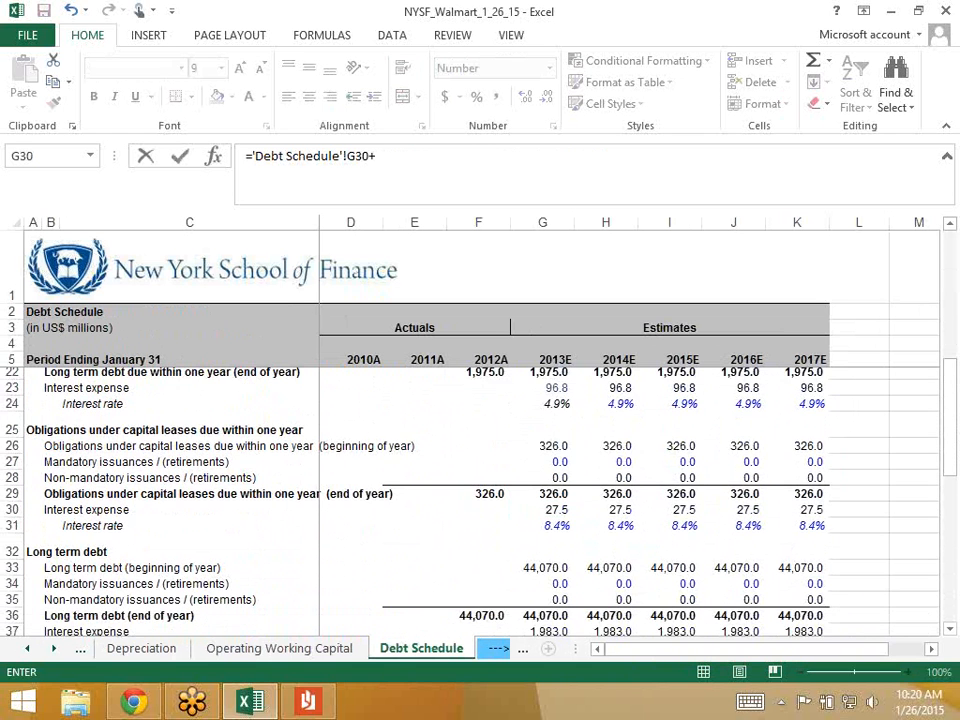
pyautogui.click(543, 604)
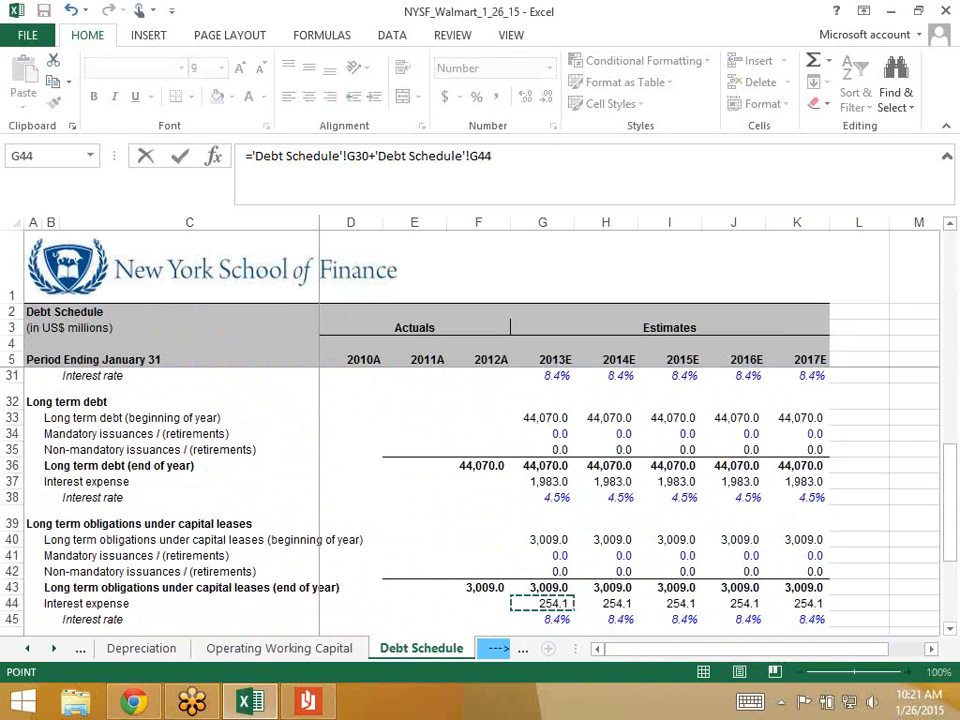
pyautogui.press('Return')
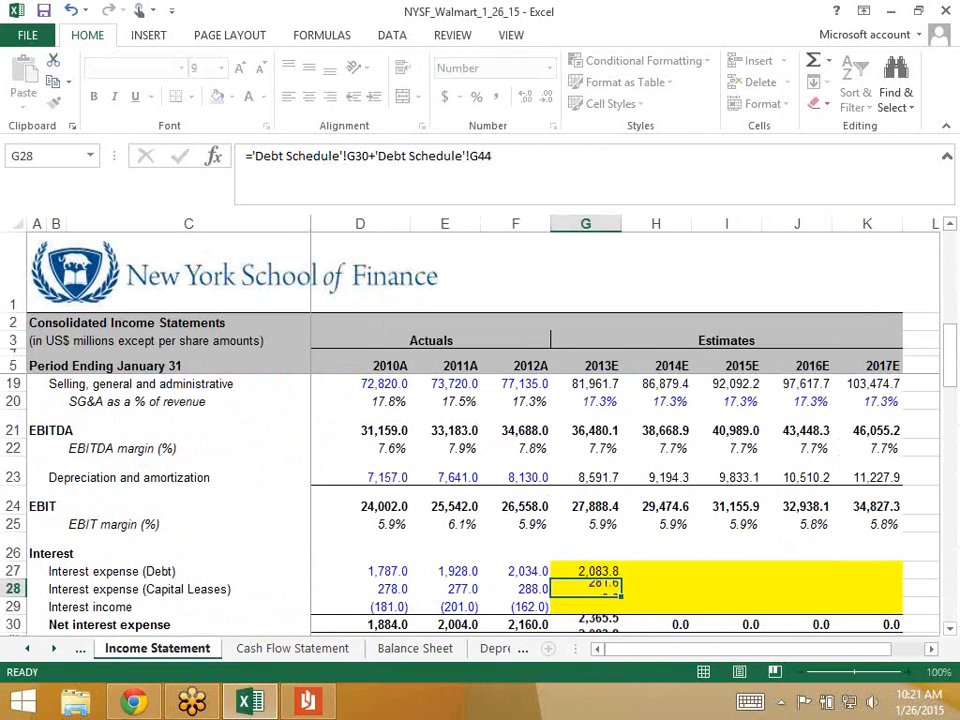
pyautogui.press('Up')
pyautogui.press('Up')
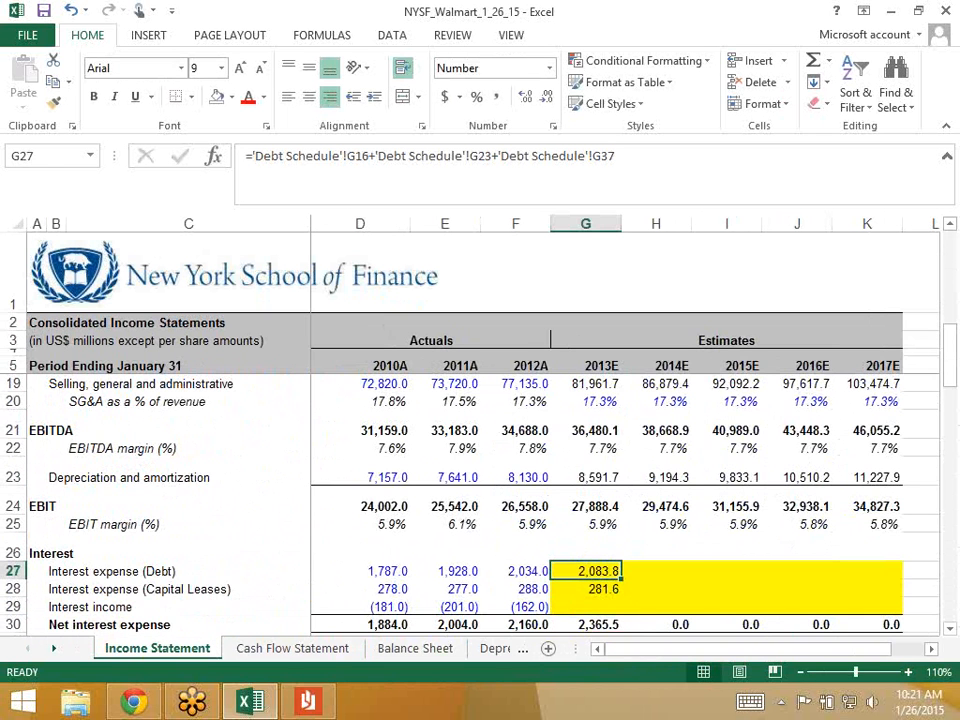
pyautogui.hotkey('shift', 'Down')
pyautogui.hotkey('shift', 'Right')
pyautogui.hotkey('shift', 'Right')
pyautogui.hotkey('shift', 'Right')
pyautogui.hotkey('shift', 'Right')
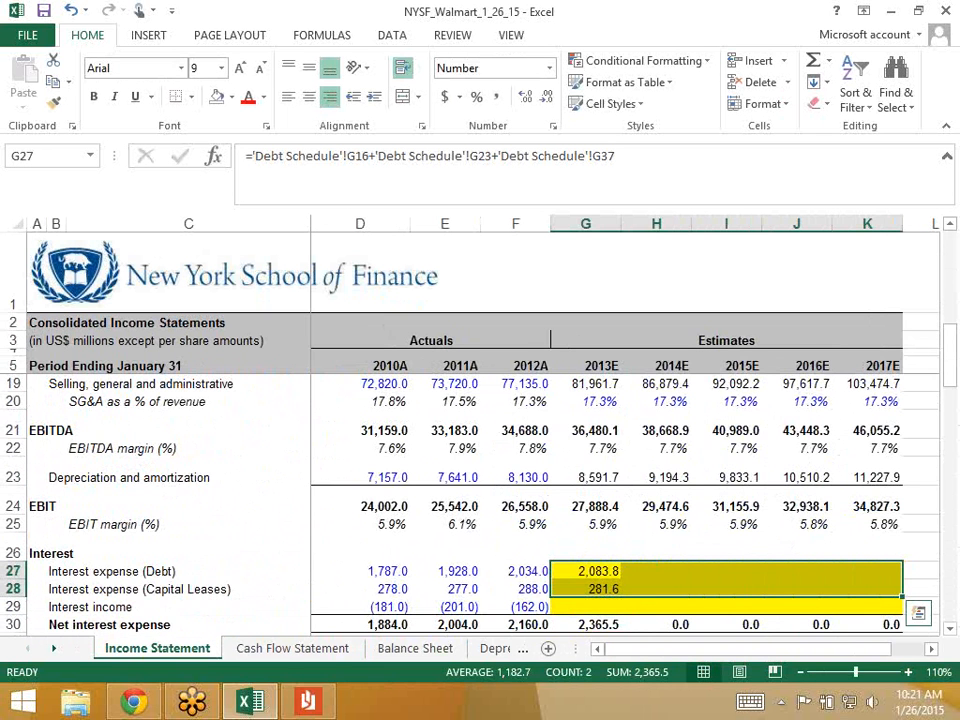
# - Fill both interest expense formulas right across 2014E–2017E
pyautogui.hotkey('ctrl', 'r')
pyautogui.press('Right')
pyautogui.press('Left')
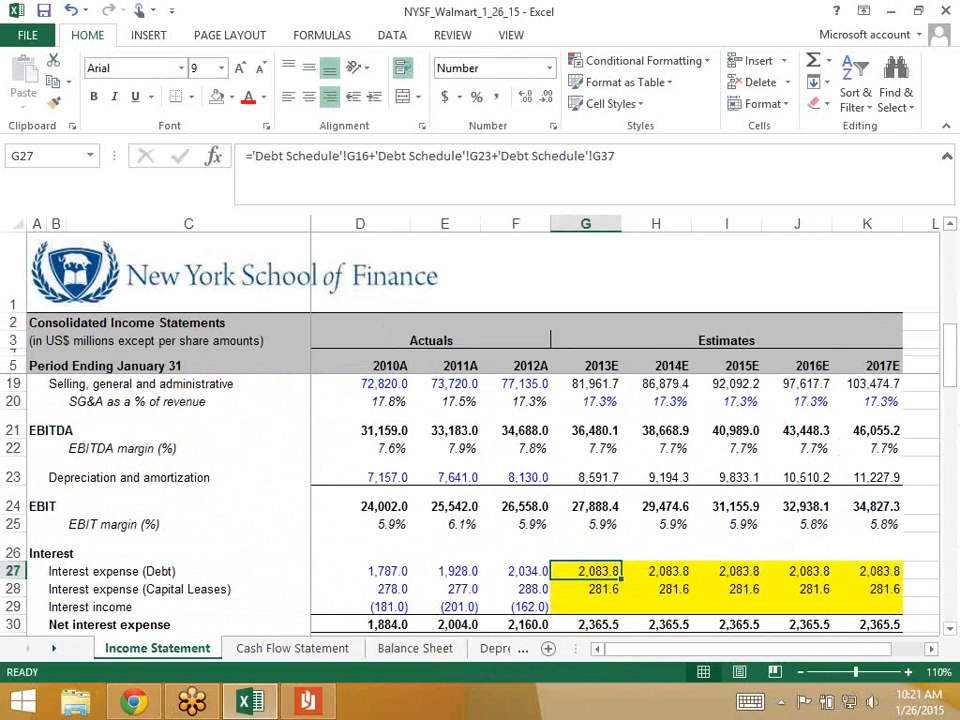
# - Move through the sheet tabs toward the Debt Schedule
pyautogui.hotkey('ctrl', 'pagedown')
pyautogui.hotkey('ctrl', 'pagedown')
pyautogui.hotkey('ctrl', 'pageup')
pyautogui.hotkey('ctrl', 'pageup')
pyautogui.hotkey('ctrl', 'pagedown')
pyautogui.hotkey('ctrl', 'pagedown')
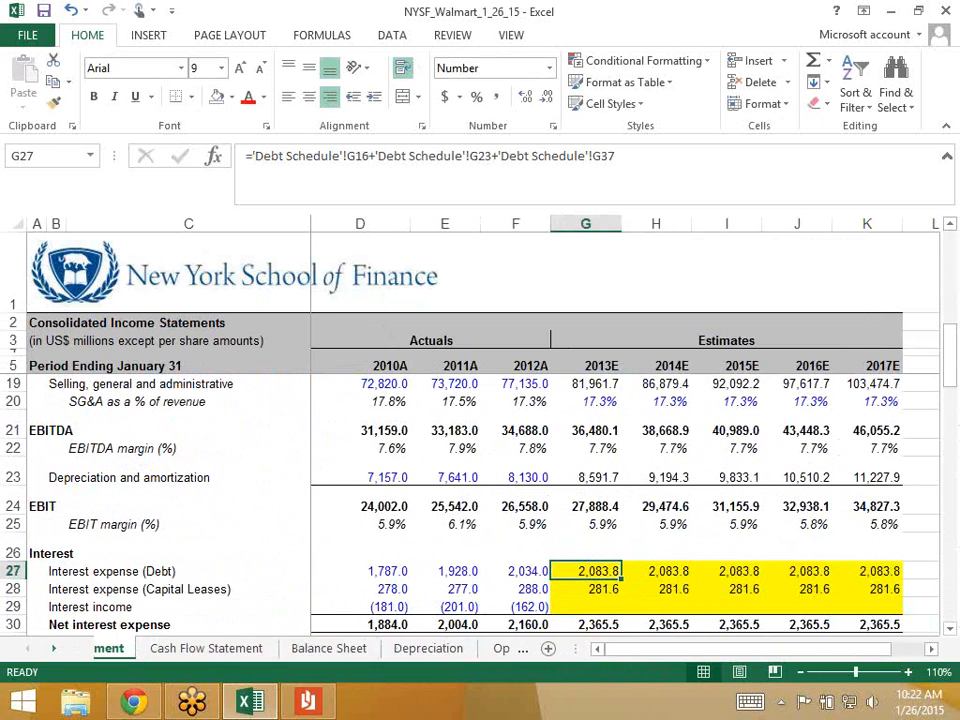
pyautogui.click(53, 649)
pyautogui.click(53, 649)
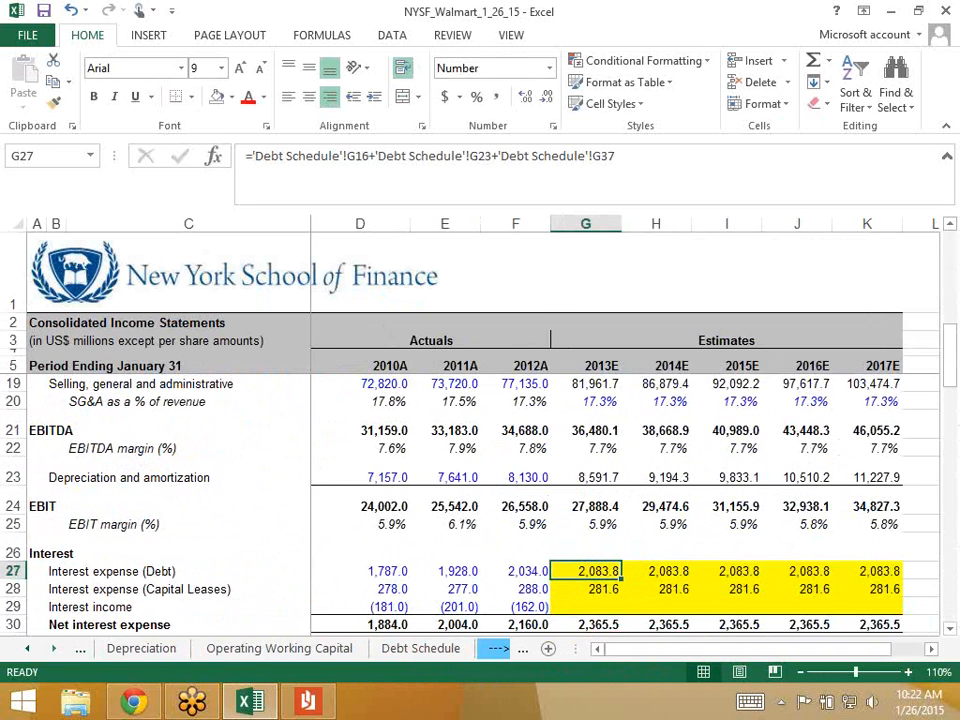
# - Switch to the Debt Schedule and check the 2012A cash at end of year
pyautogui.click(420, 648)
pyautogui.scroll(-3, 480, 500)
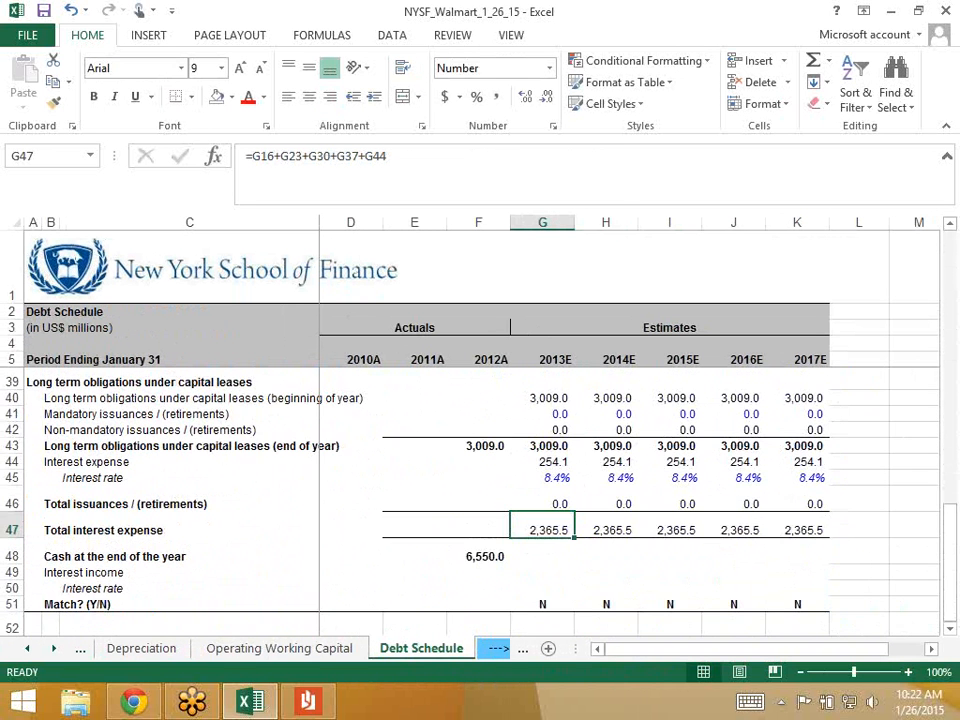
pyautogui.scroll(7, 480, 500)
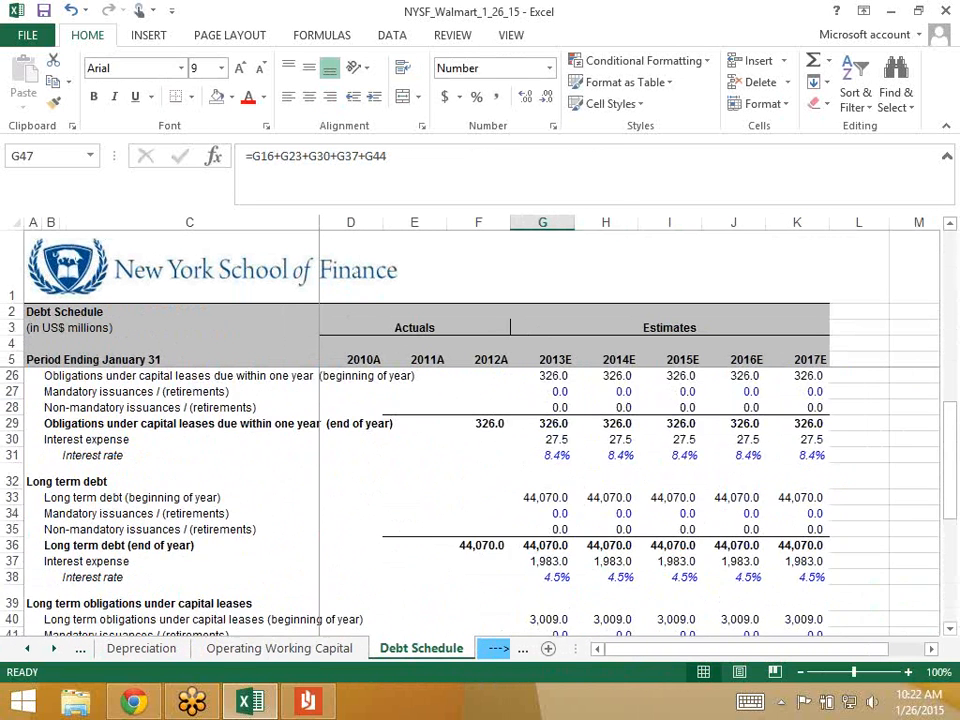
pyautogui.scroll(1, 480, 500)
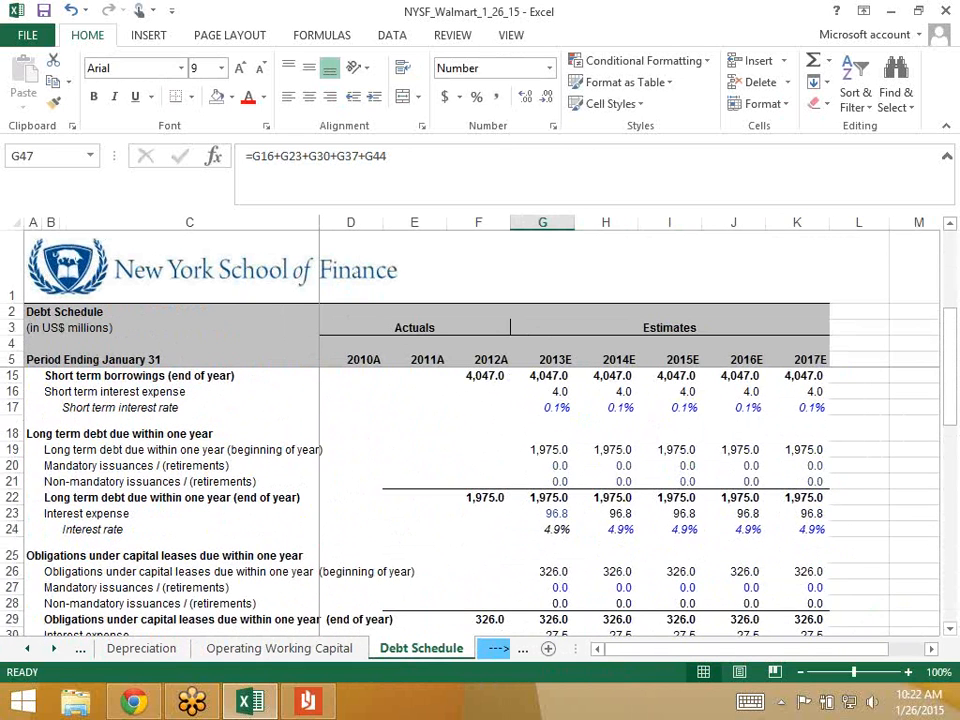
pyautogui.scroll(4, 480, 500)
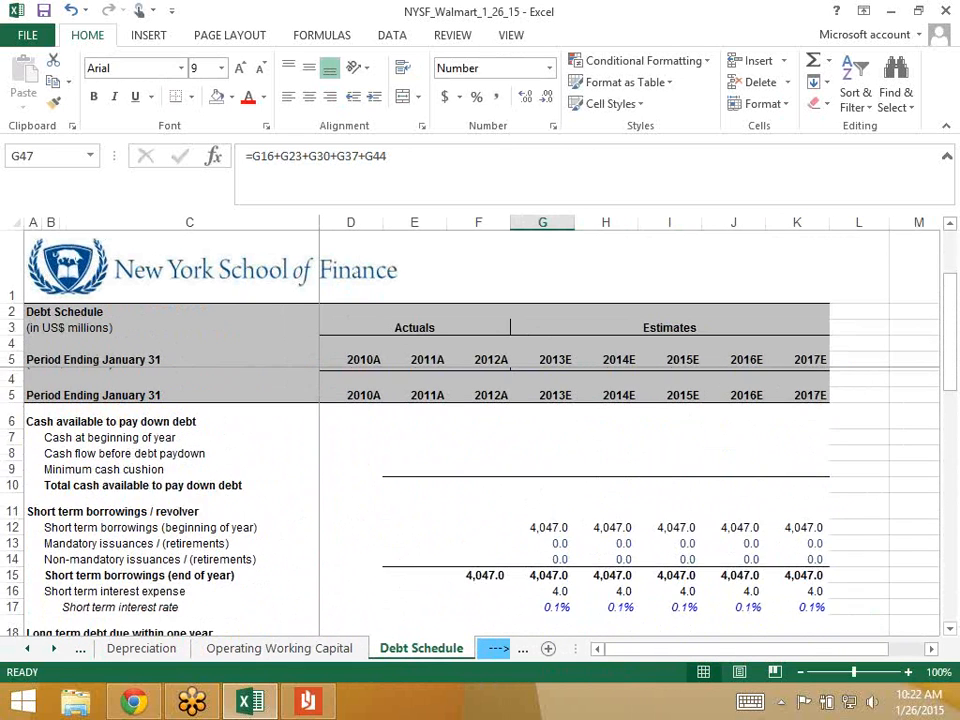
pyautogui.scroll(-10, 480, 500)
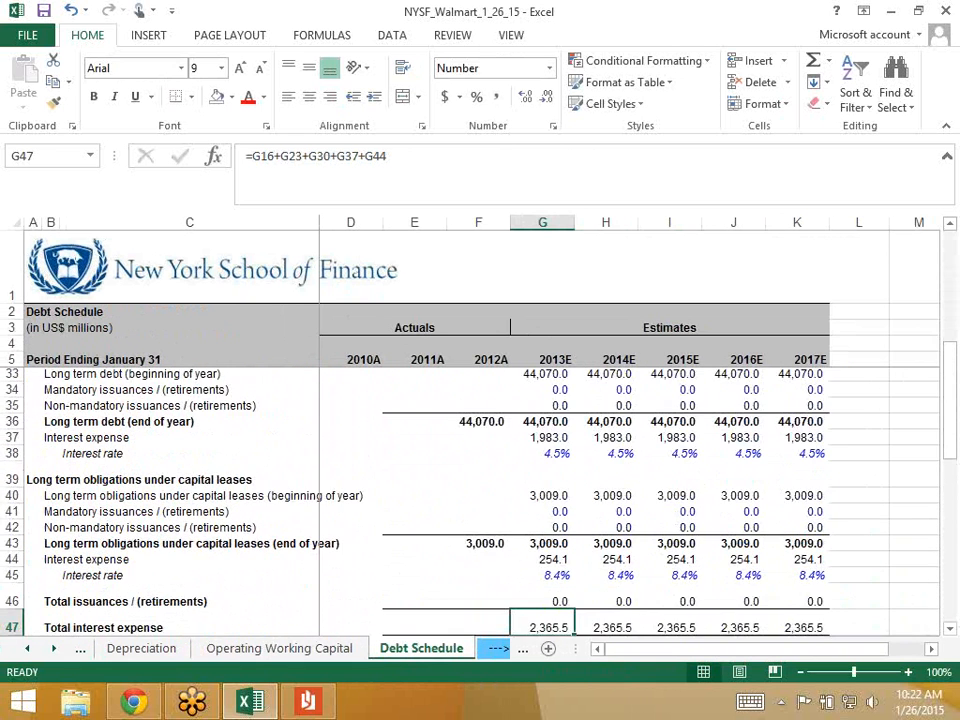
pyautogui.scroll(-2, 480, 500)
pyautogui.click(478, 575)
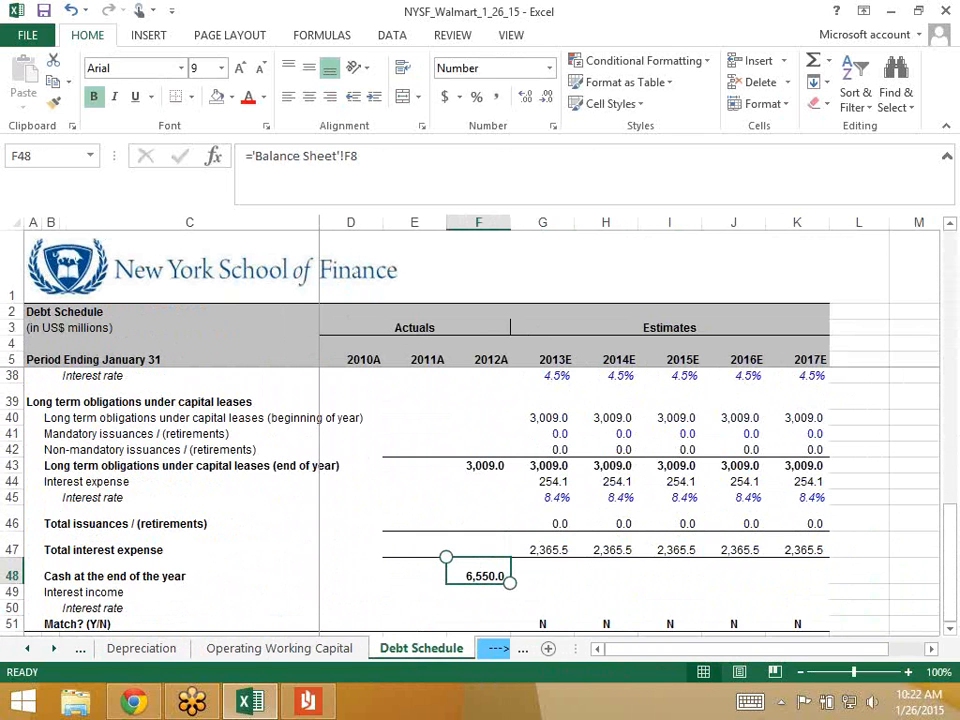
# - Set G7 to =F48 so 2013E beginning cash shows 6,550.0
pyautogui.scroll(11, 574, 500)
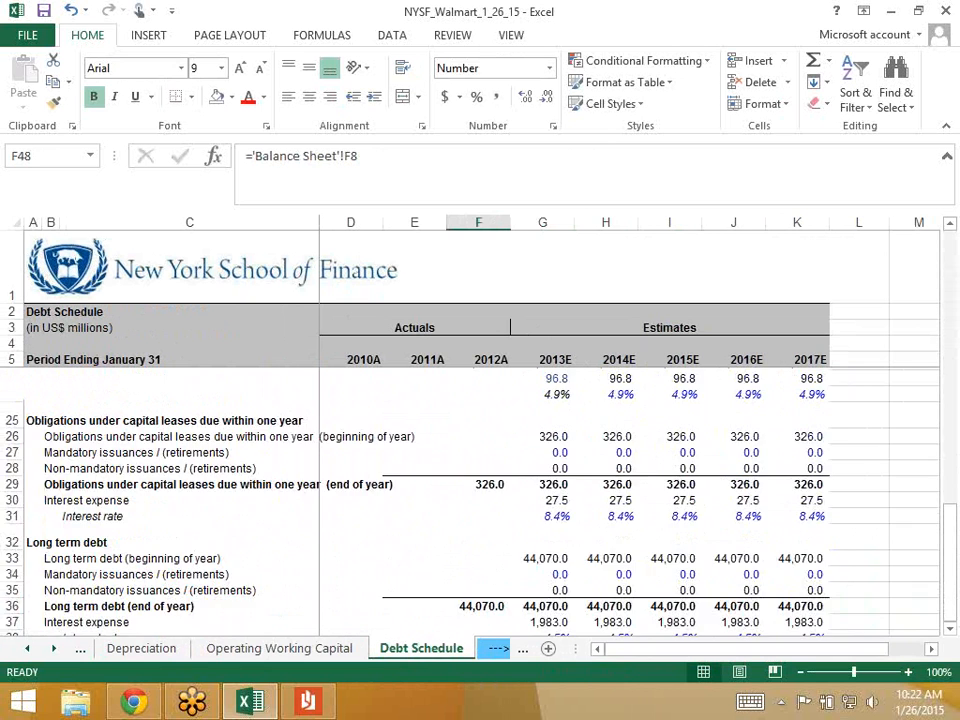
pyautogui.click(542, 402)
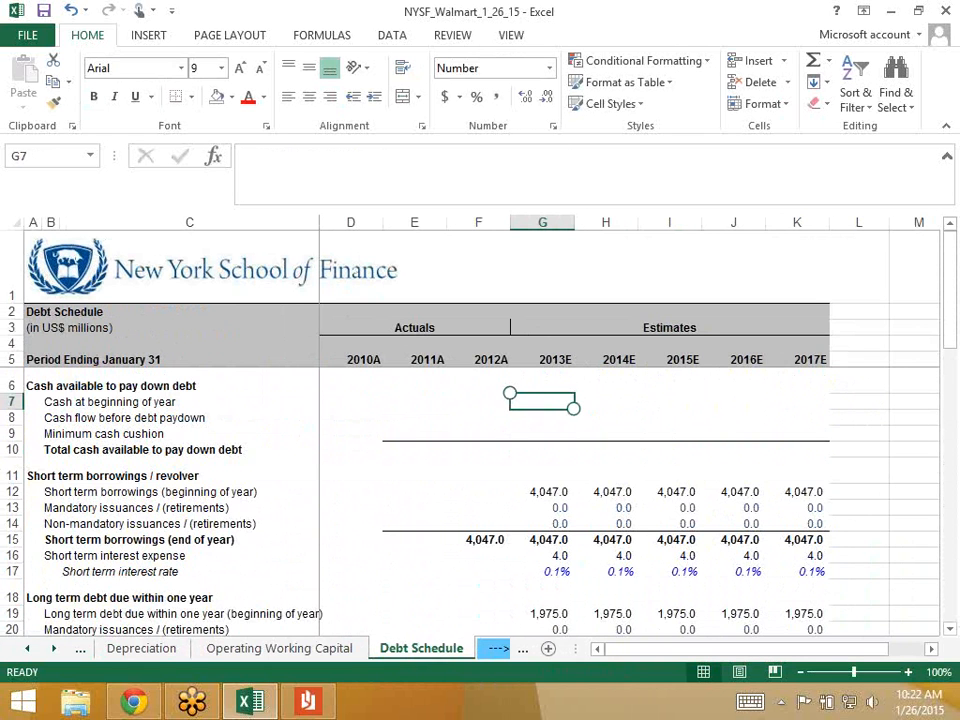
pyautogui.write('=')
pyautogui.scroll(-2, 480, 500)
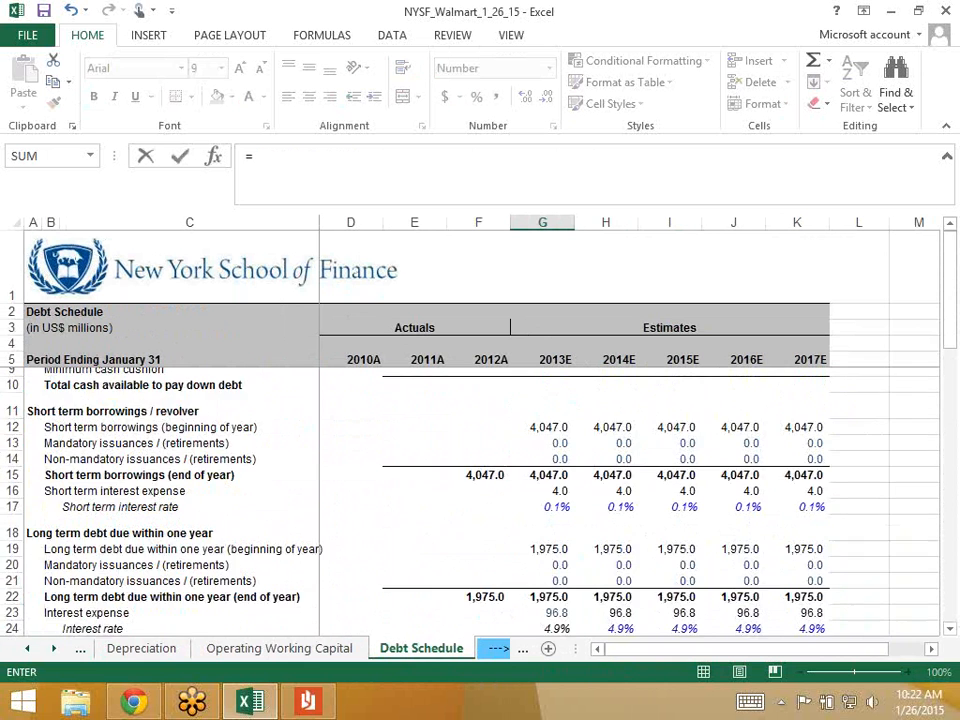
pyautogui.scroll(-11, 480, 500)
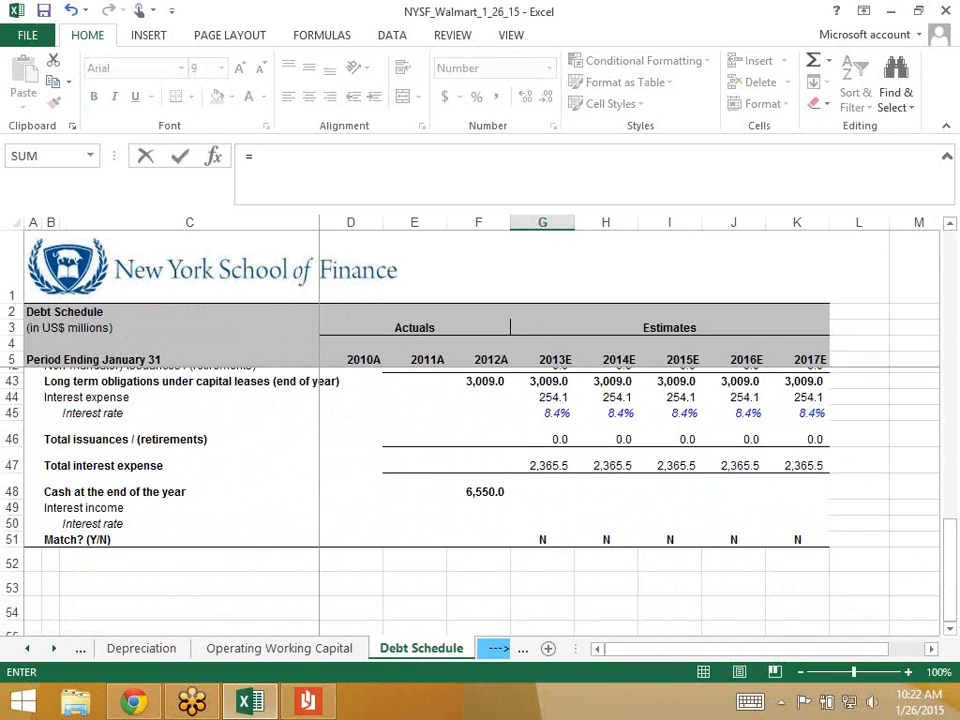
pyautogui.click(478, 488)
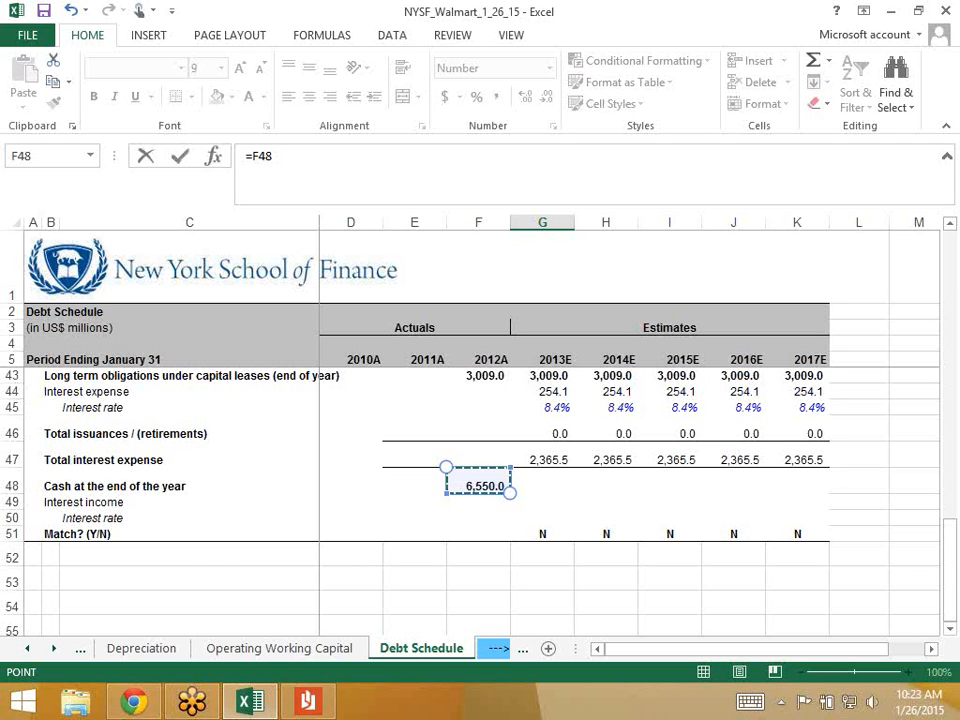
pyautogui.hotkey('ctrl', 'Return')
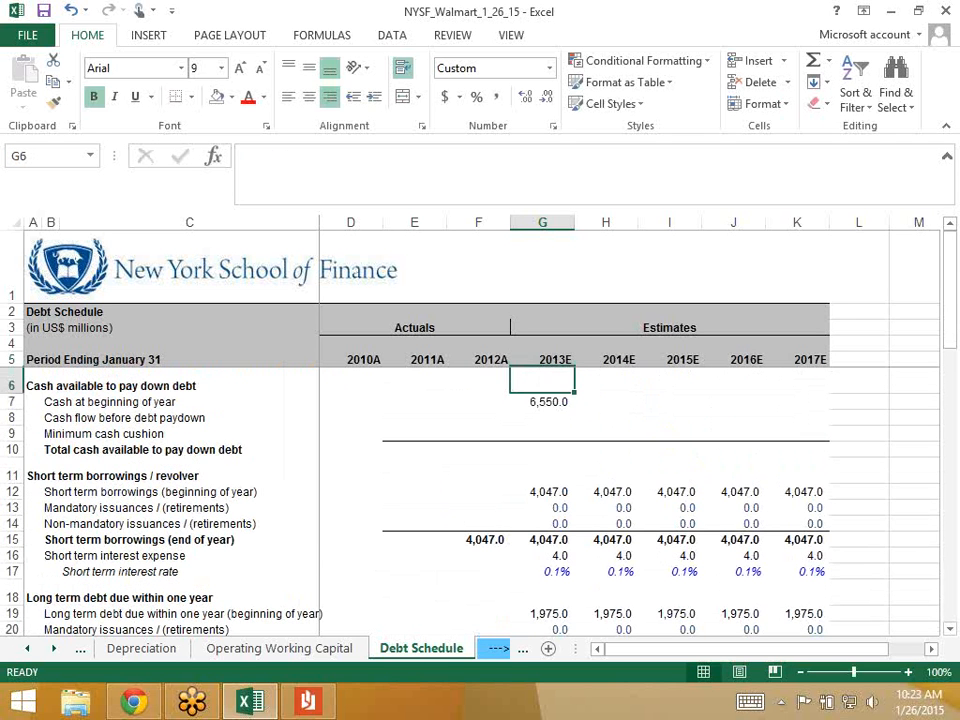
pyautogui.press('Down')
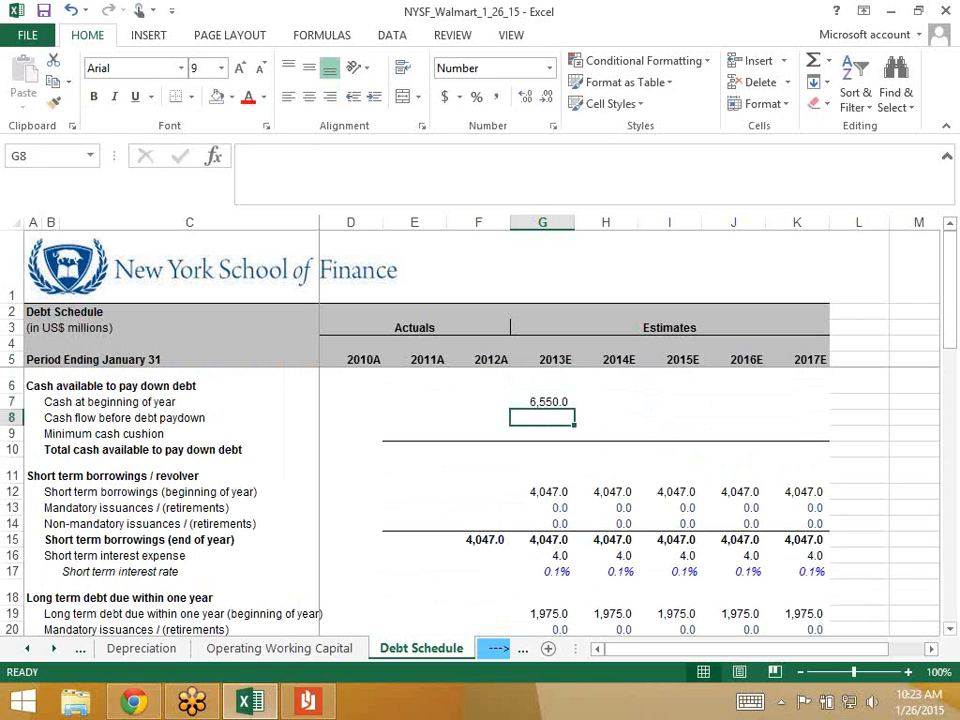
# - Go to the Cash Flow Statement and select 2013E cash flow before debt paydown
pyautogui.click(27, 649)
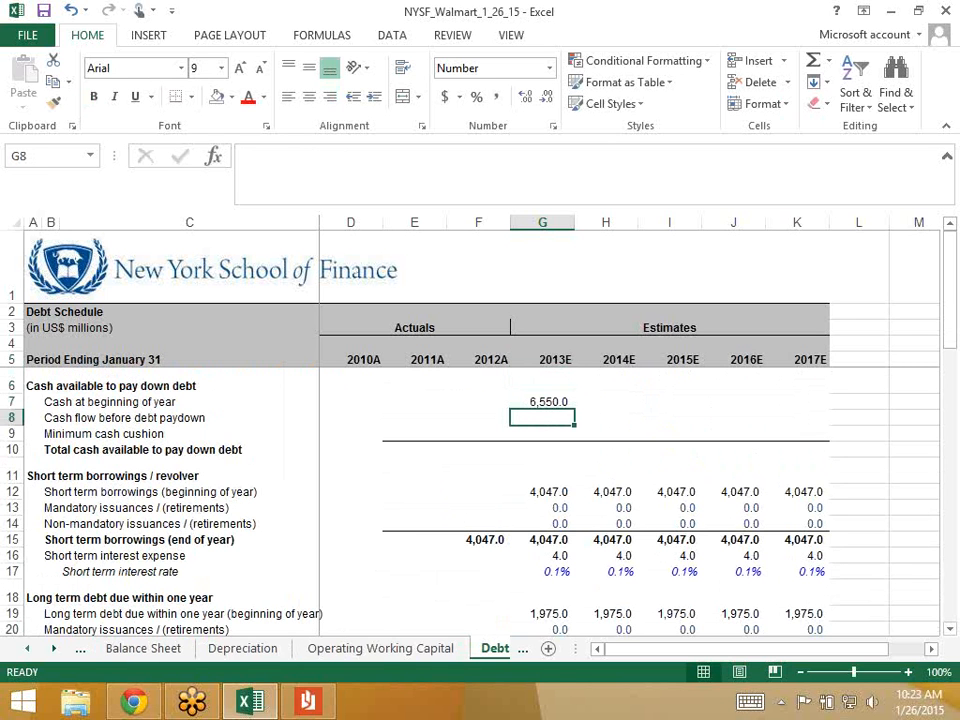
pyautogui.click(27, 649)
pyautogui.click(165, 649)
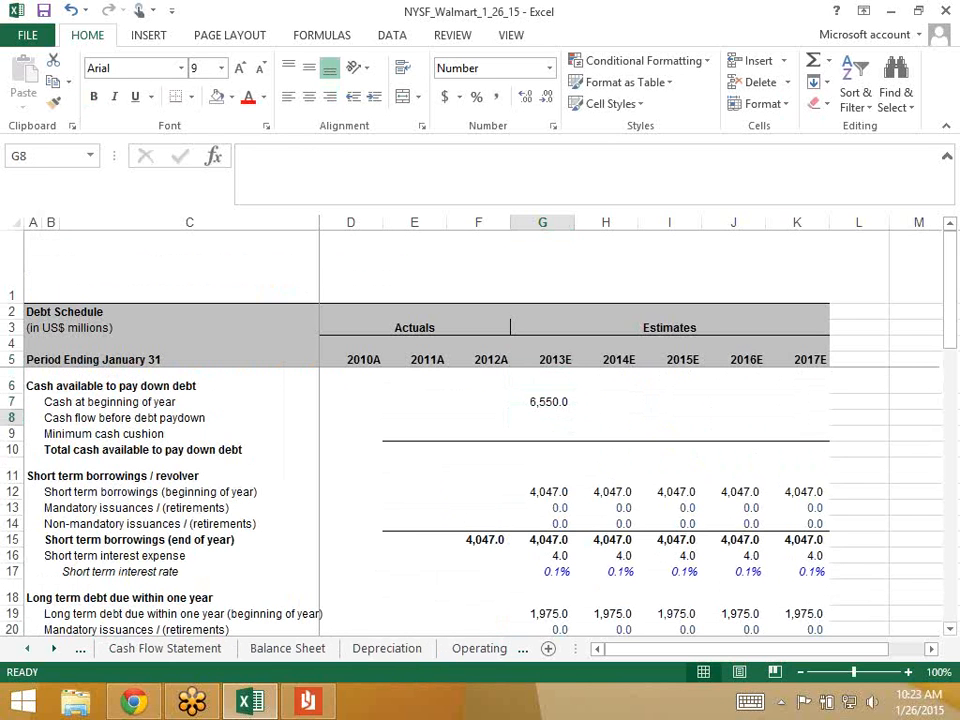
pyautogui.scroll(-4, 532, 500)
pyautogui.click(532, 539)
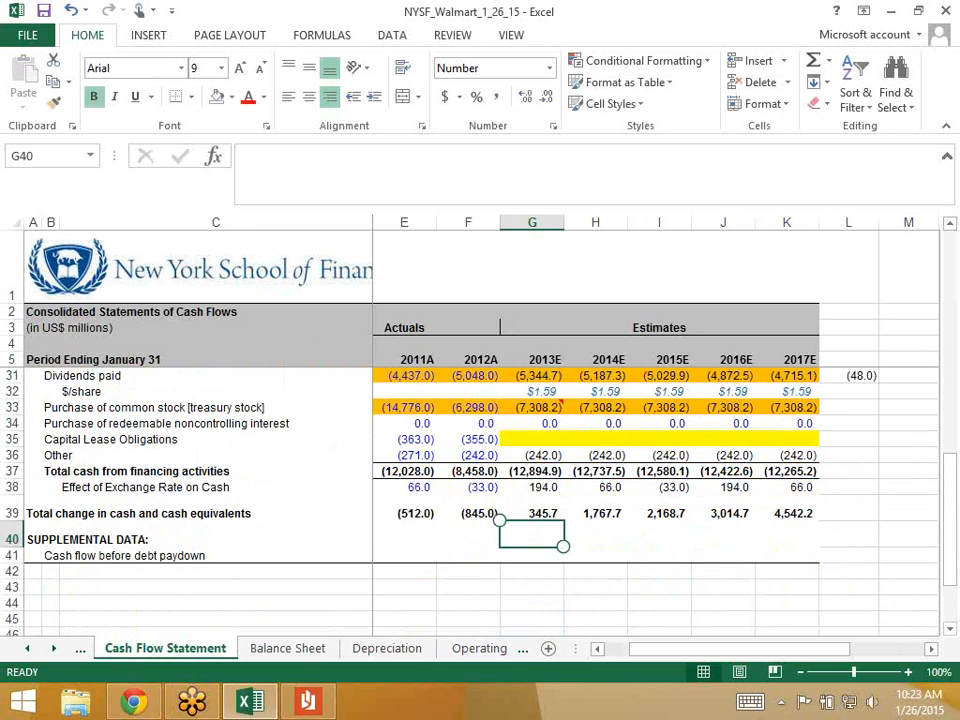
pyautogui.click(532, 555)
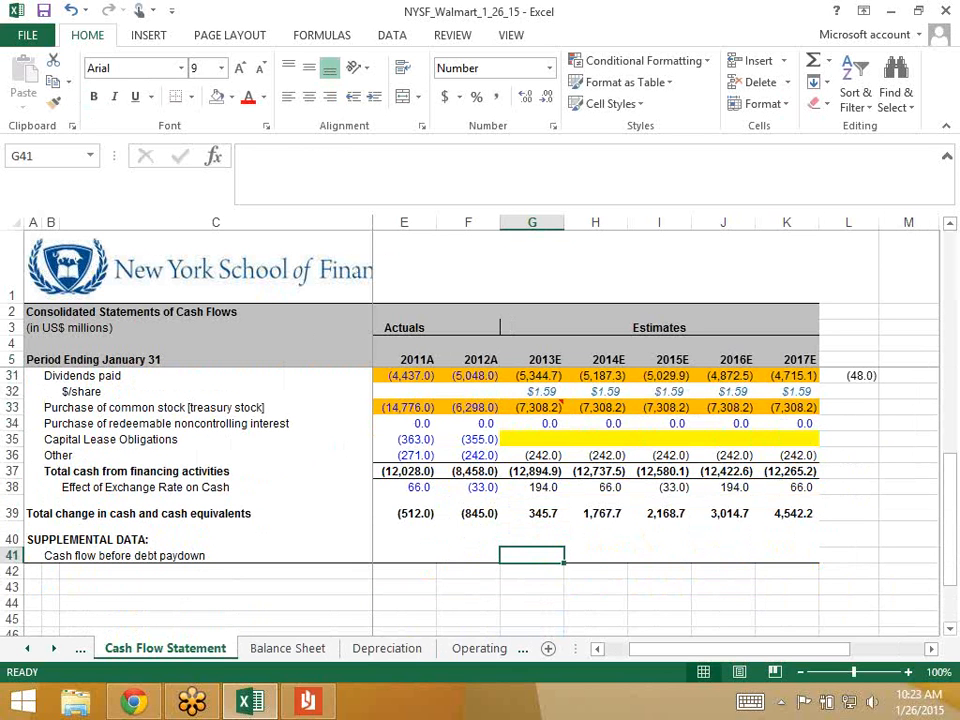
# - Inspect the 2013E total change in cash formula without changing it
pyautogui.press('Up')
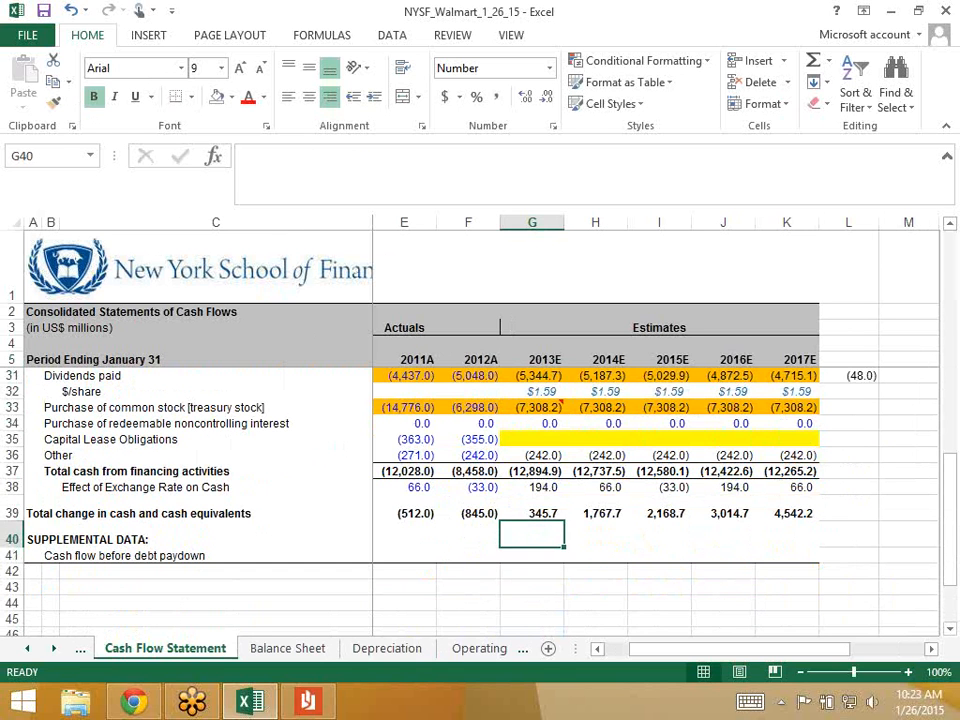
pyautogui.press('Up')
pyautogui.press('F2')
pyautogui.press('Escape')
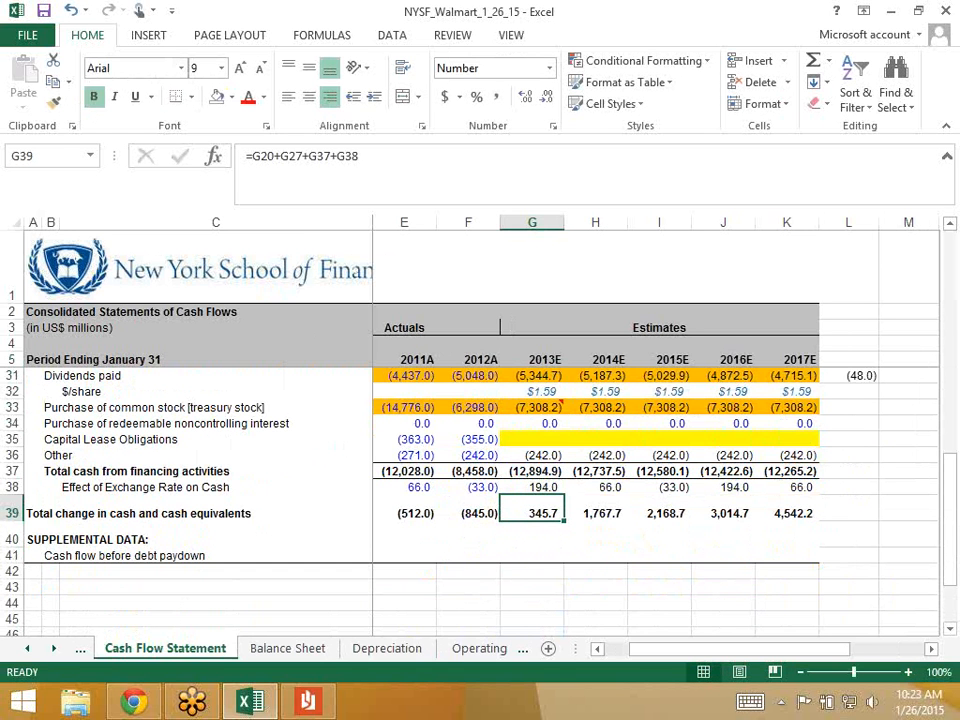
pyautogui.scroll(2, 480, 470)
pyautogui.press('F2')
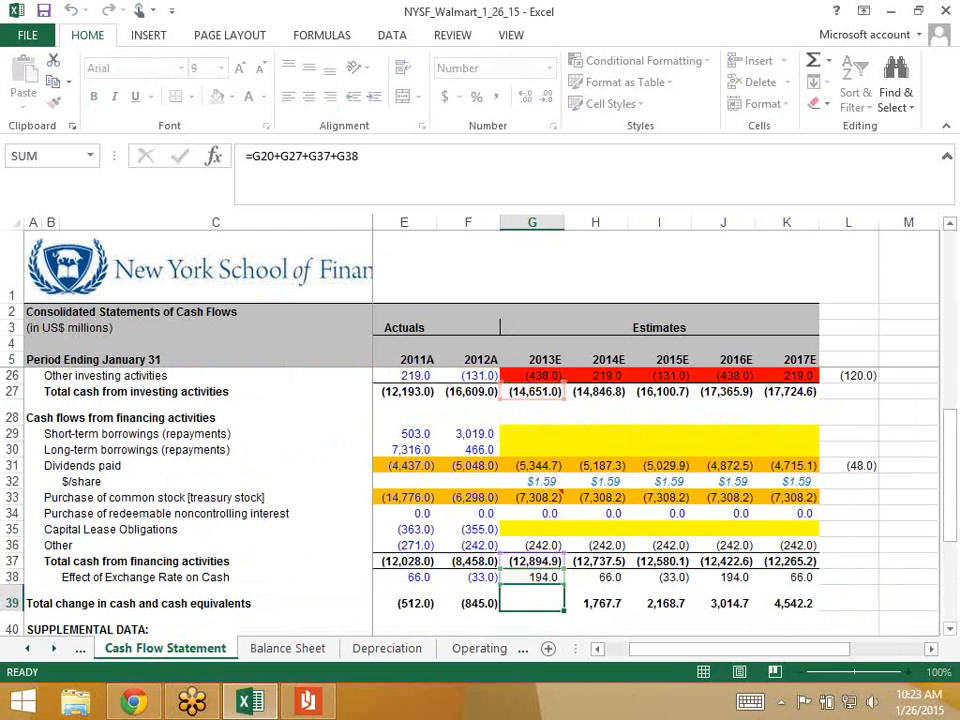
pyautogui.press('Escape')
# - Review the financing cash flows total, then start a formula in G41
pyautogui.press('Up')
pyautogui.press('Up')
pyautogui.press('F2')
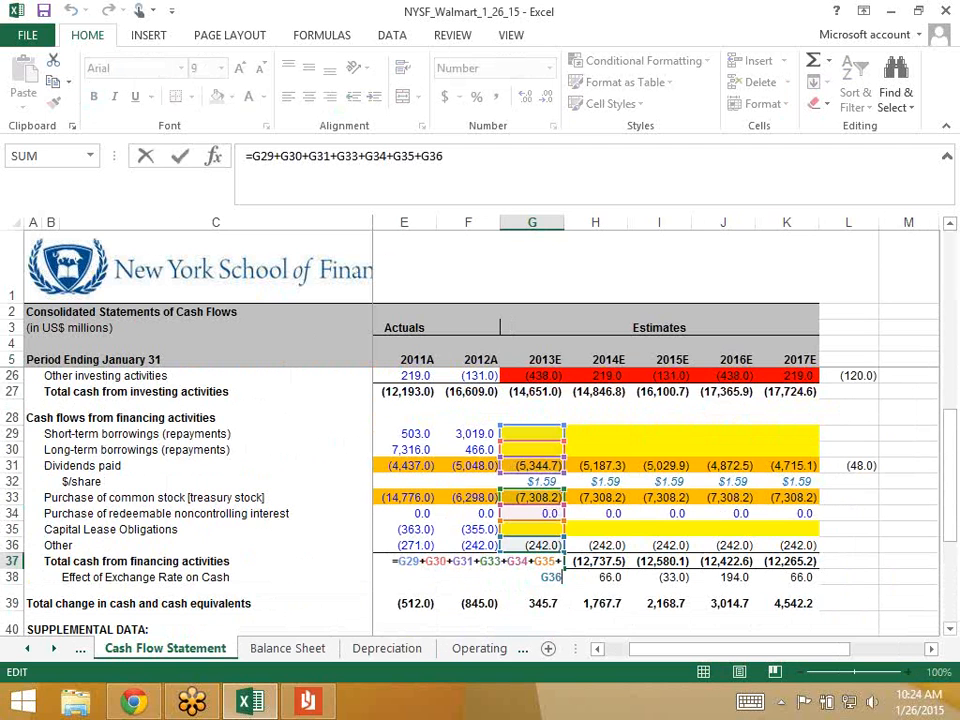
pyautogui.hotkey('ctrl', 'Return')
pyautogui.press('Down')
pyautogui.press('Down')
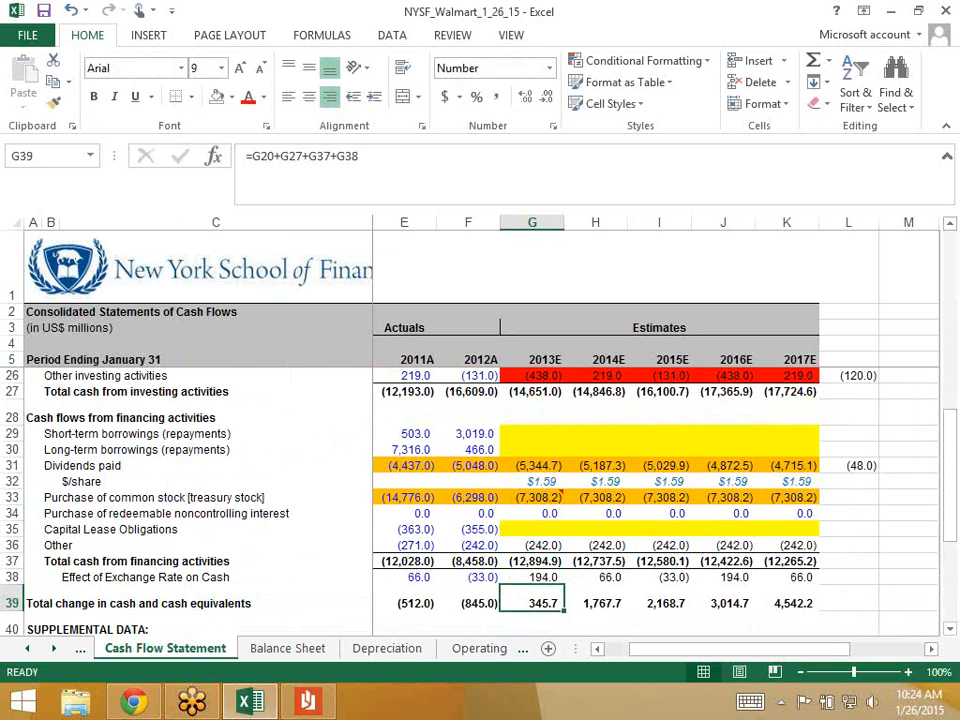
pyautogui.press('Down')
pyautogui.press('Down')
pyautogui.write('=')
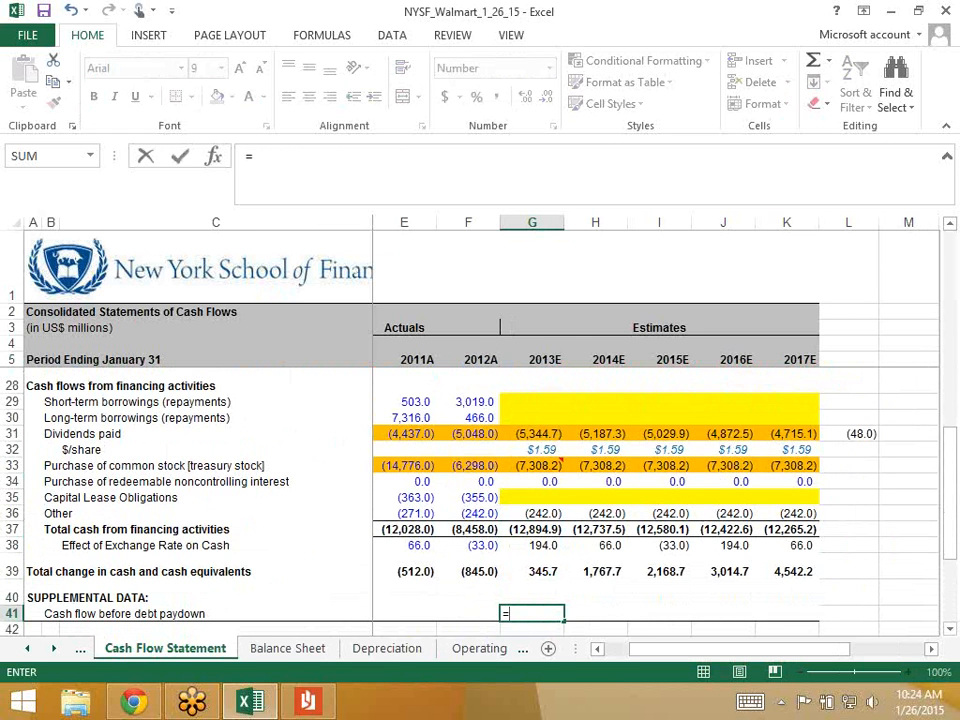
# - Begin the formula with 2013E operating (G20) and investing (G27) cash flows
pyautogui.scroll(4, 480, 500)
pyautogui.click(532, 456)
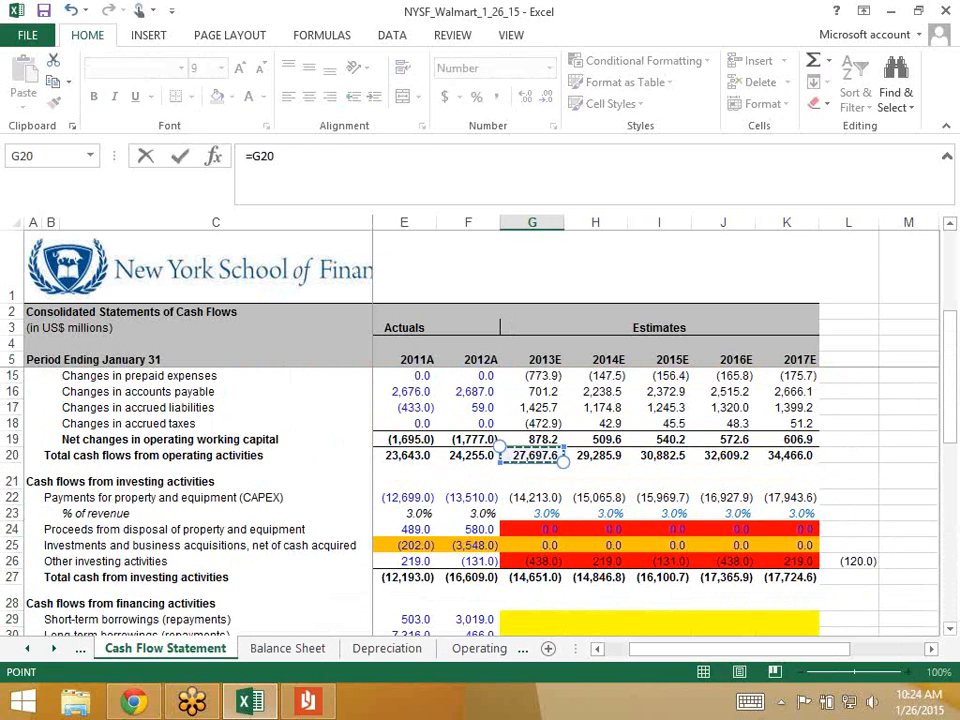
pyautogui.write('+')
pyautogui.click(532, 577)
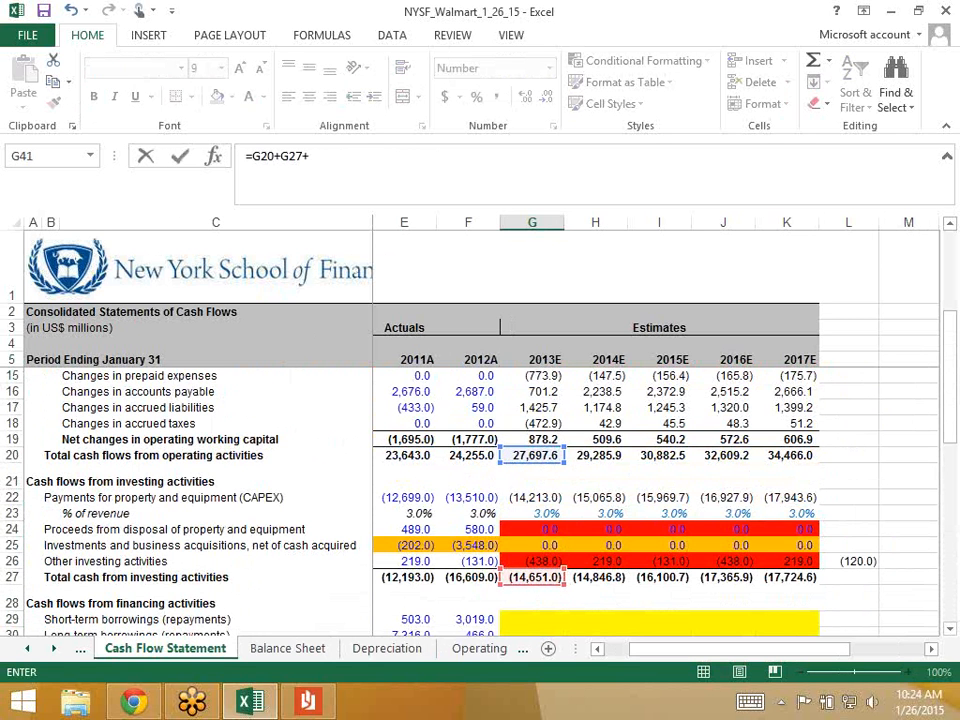
pyautogui.scroll(-3, 480, 500)
pyautogui.write('+')
# - Add dividends, stock purchases, noncontrolling interest, other financing and exchange effect, giving 345.7
pyautogui.click(562, 499)
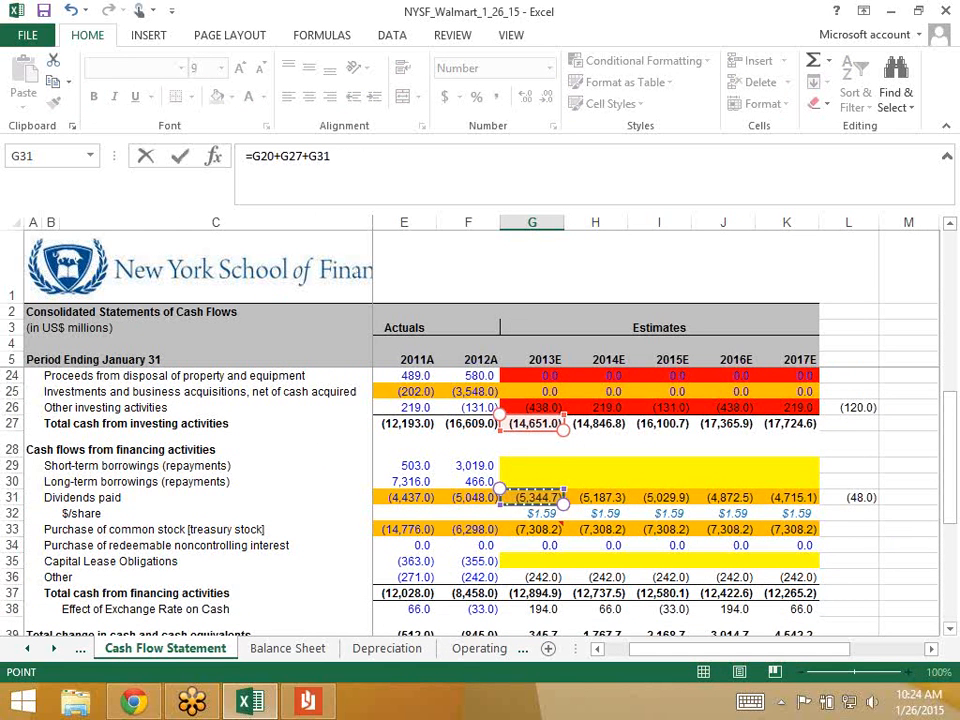
pyautogui.write('+')
pyautogui.click(545, 529)
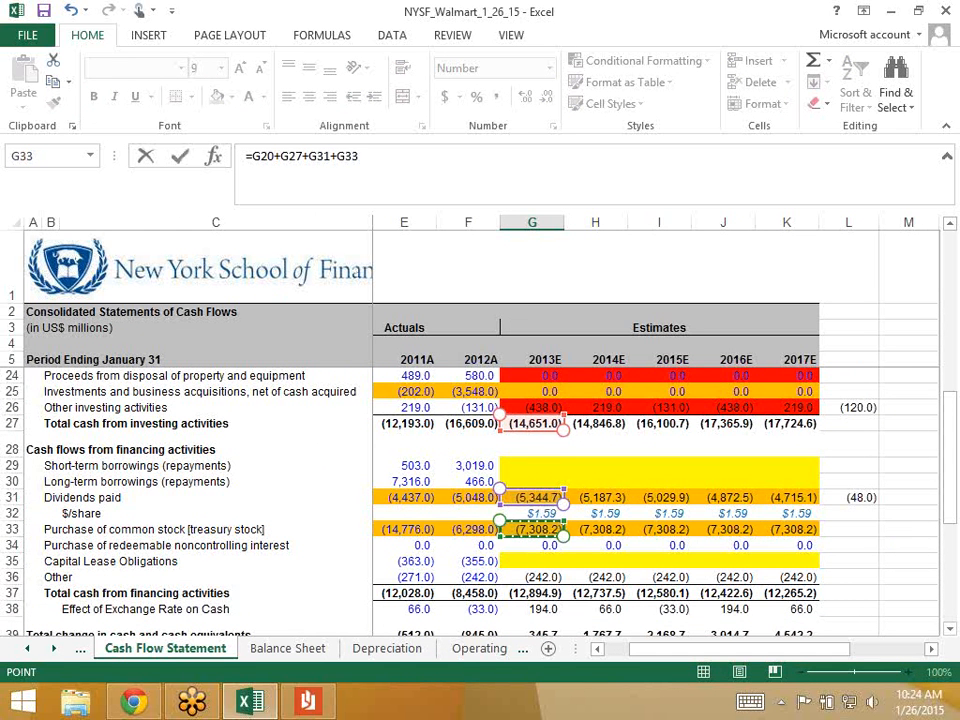
pyautogui.write('+')
pyautogui.click(545, 545)
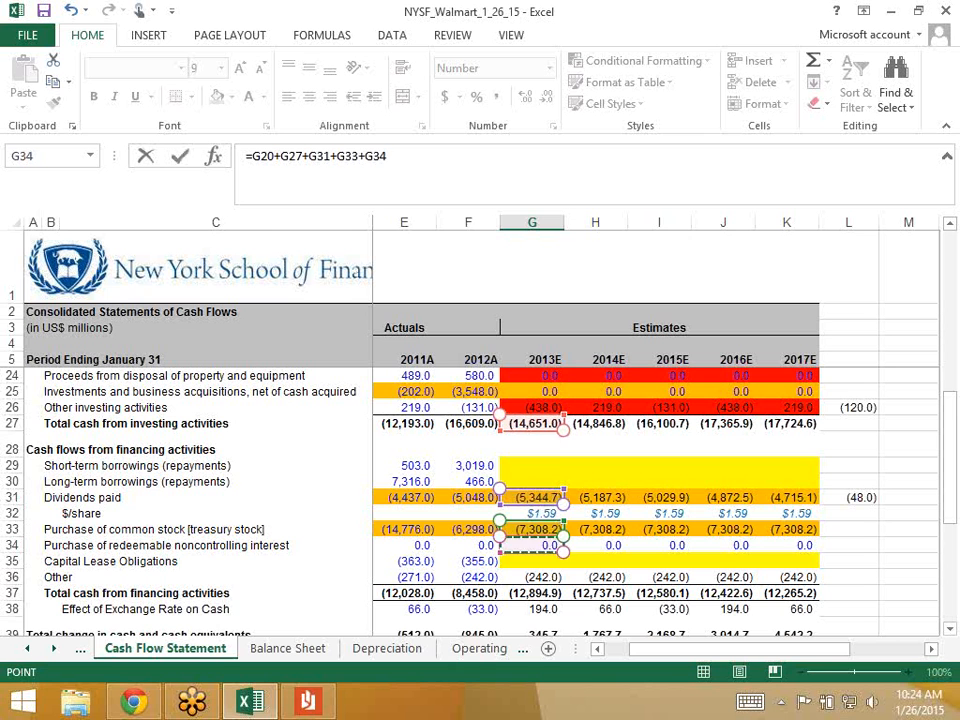
pyautogui.write('+')
pyautogui.click(545, 577)
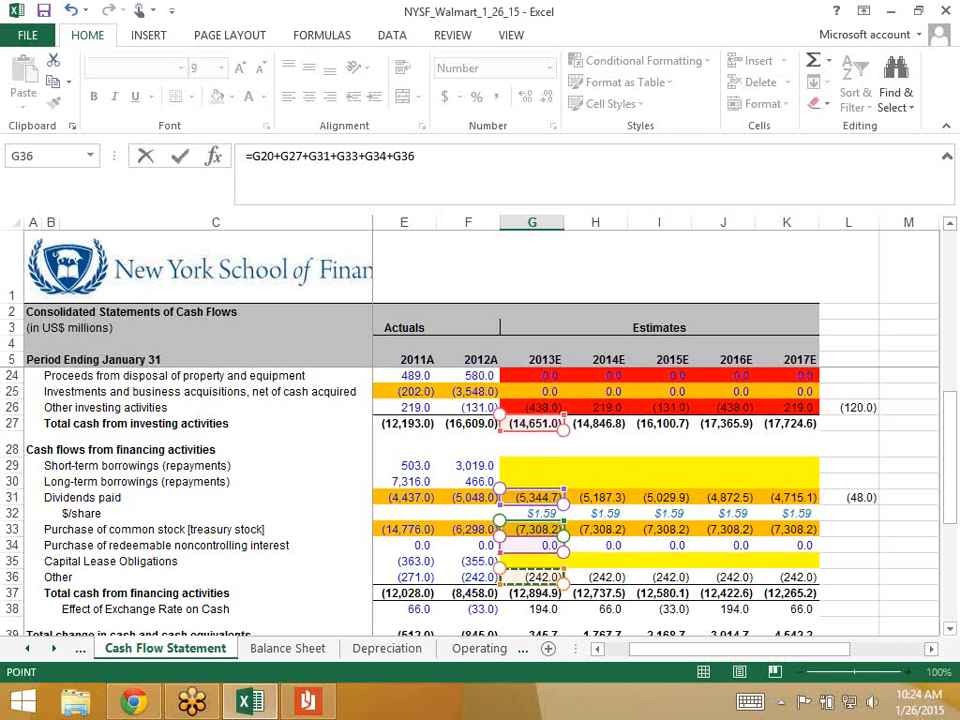
pyautogui.write('+')
pyautogui.click(545, 609)
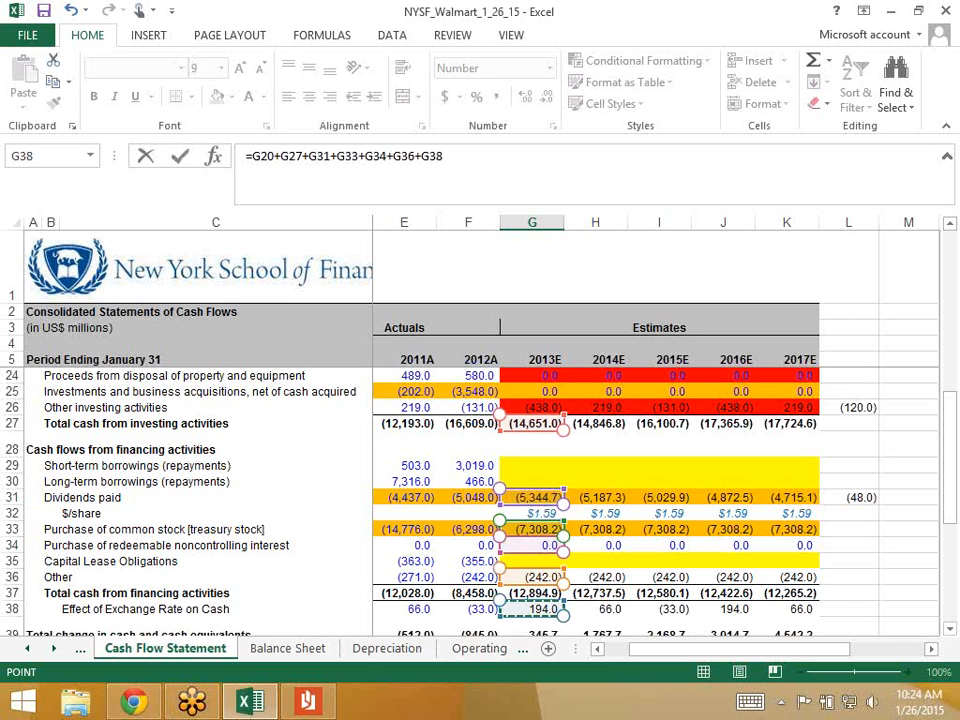
pyautogui.press('Return')
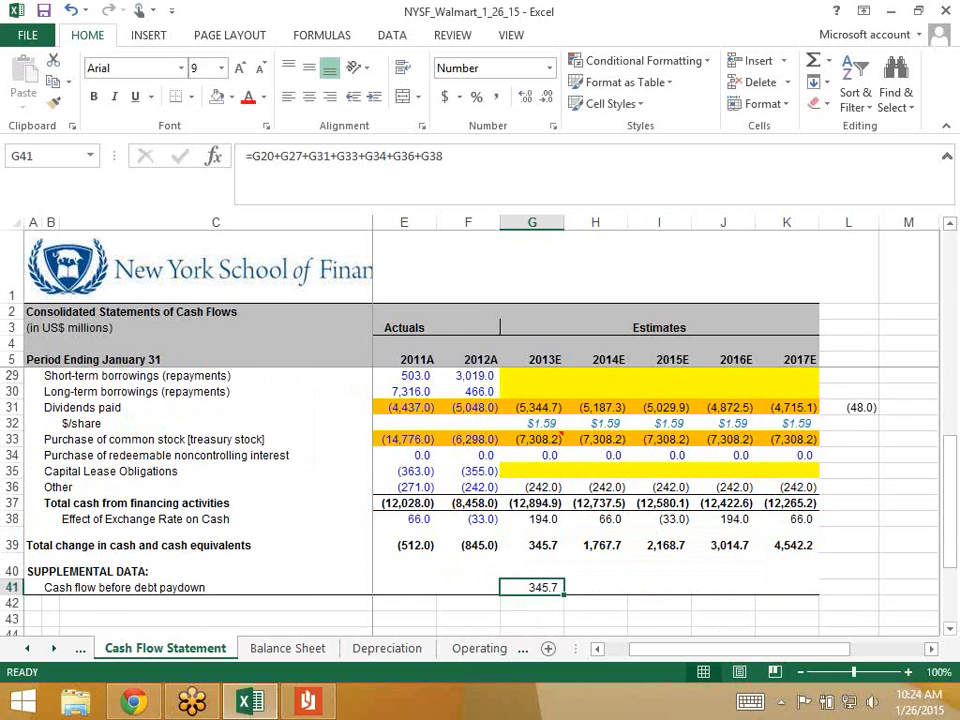
# - Fill the cash flow before debt paydown formula across 2014E–2017E, ending at 4,542.2
pyautogui.press('F2')
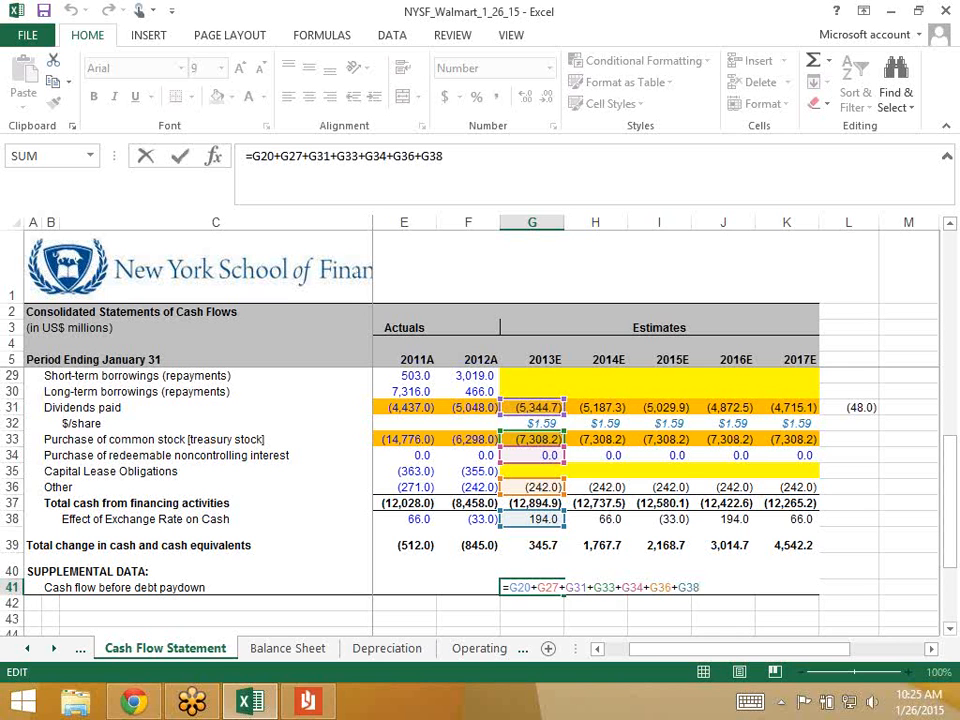
pyautogui.hotkey('ctrl', 'Return')
pyautogui.hotkey('shift', 'Right')
pyautogui.hotkey('shift', 'Right')
pyautogui.hotkey('shift', 'Right')
pyautogui.hotkey('shift', 'Right')
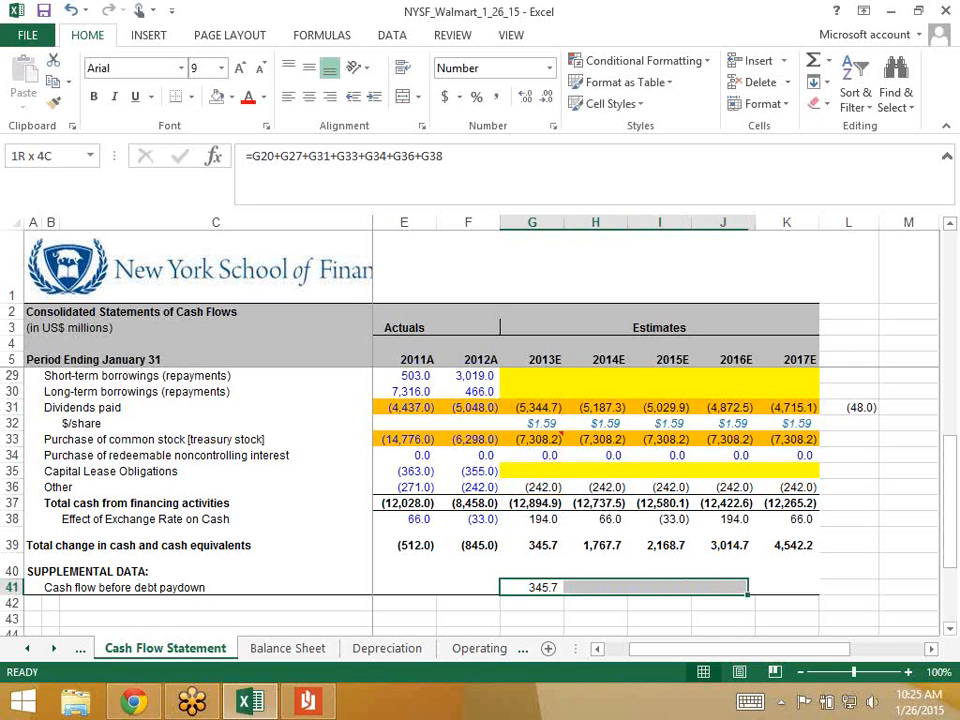
pyautogui.hotkey('ctrl', 'r')
pyautogui.press('Right')
pyautogui.press('Left')
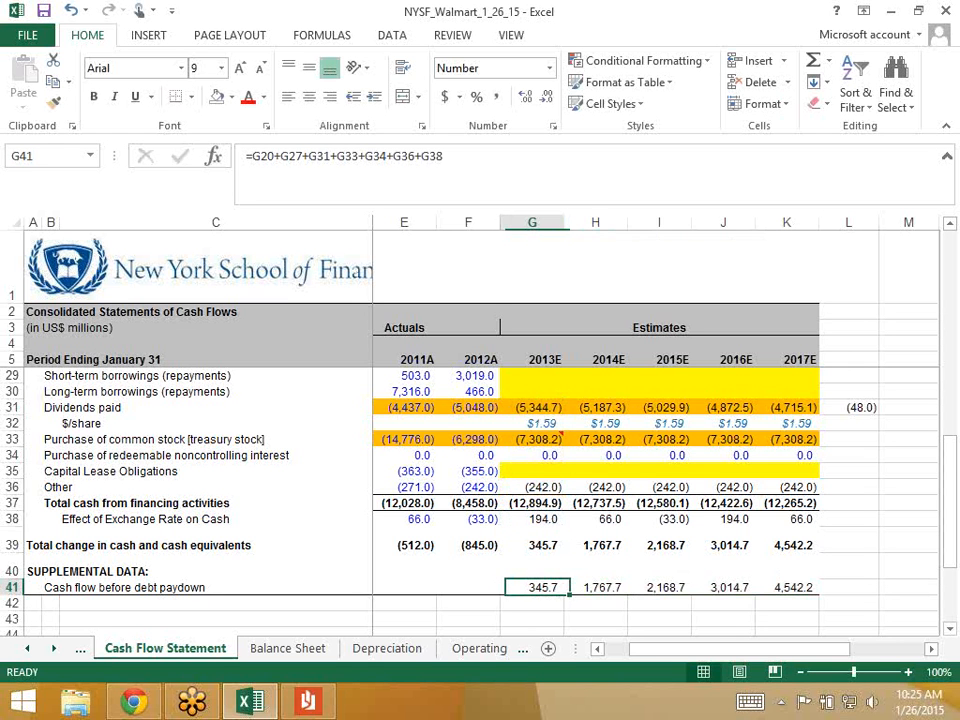
# - Recheck the 2013E formula and move to the next sheet toward the Debt Schedule
pyautogui.press('F2')
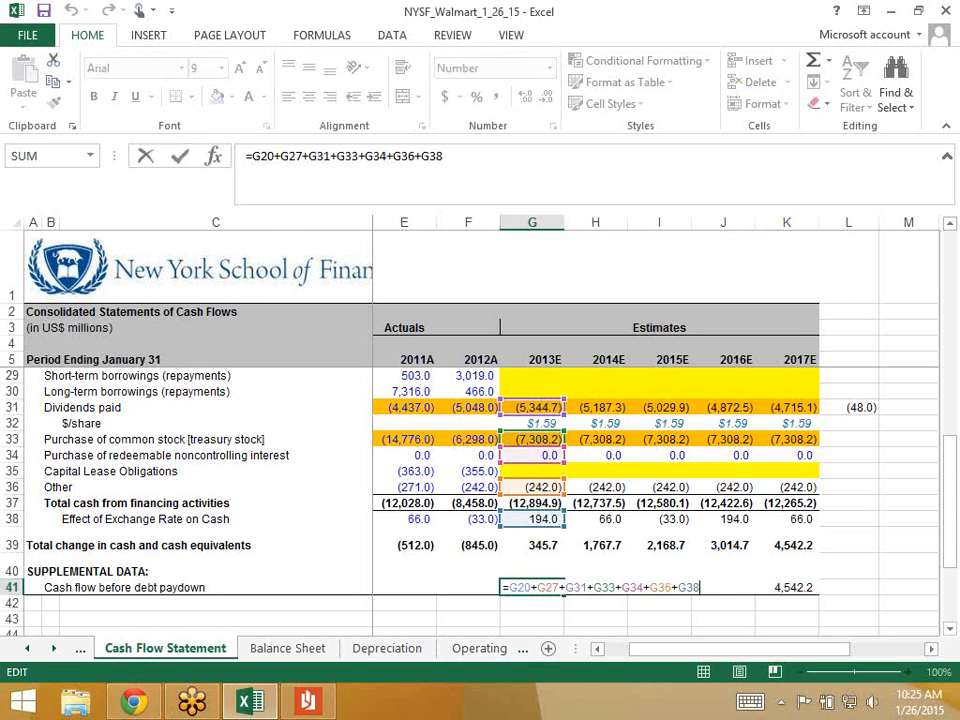
pyautogui.hotkey('ctrl', 'Return')
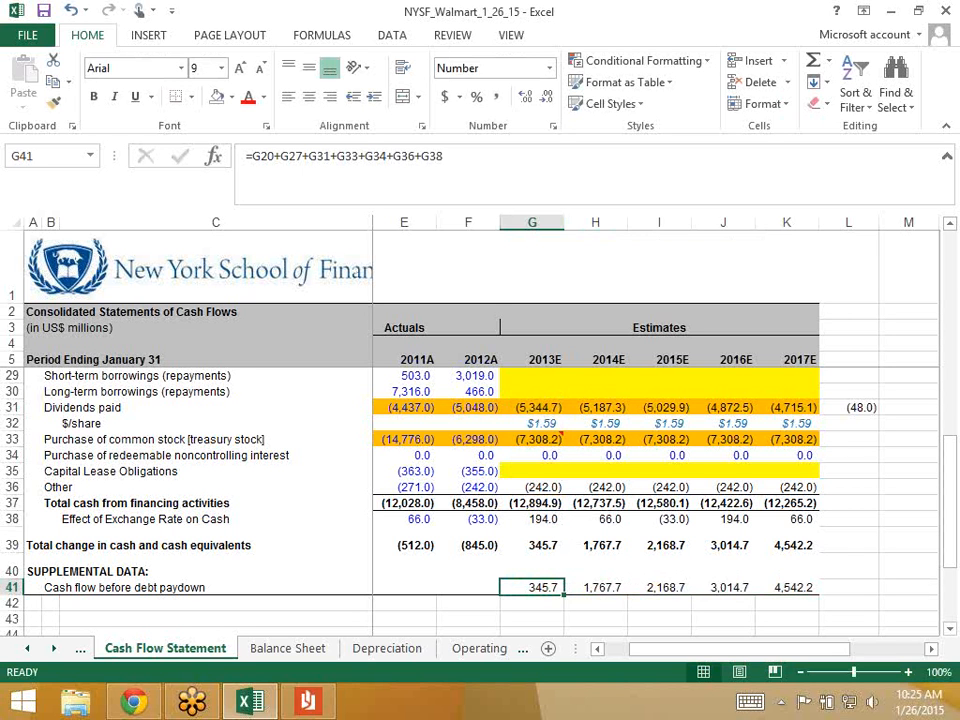
pyautogui.hotkey('ctrl', 'pagedown')
pyautogui.hotkey('ctrl', 'pagedown')
pyautogui.hotkey('ctrl', 'pagedown')
pyautogui.hotkey('ctrl', 'pagedown')
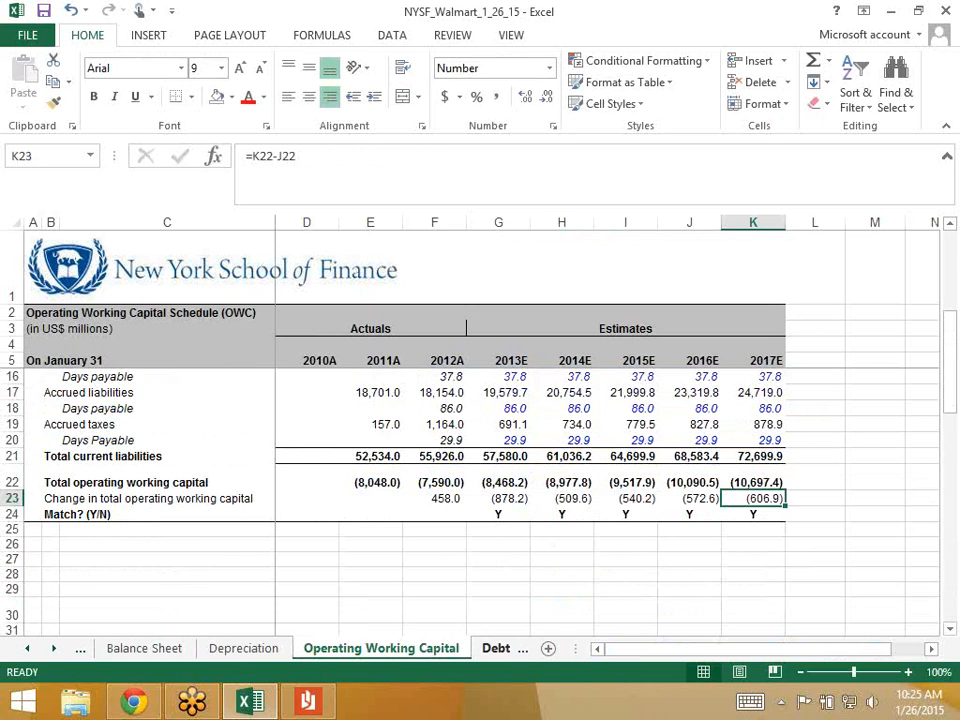
# - Link Debt Schedule G8 to Cash Flow Statement G41, showing 345.7
pyautogui.write('=')
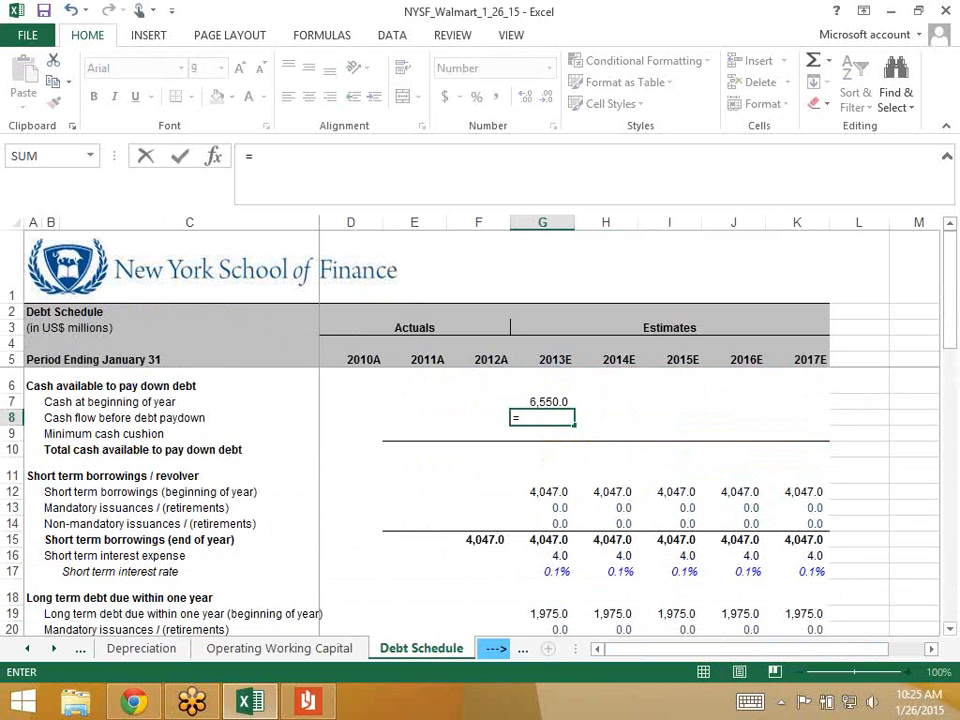
pyautogui.hotkey('ctrl', 'pageup')
pyautogui.hotkey('ctrl', 'pageup')
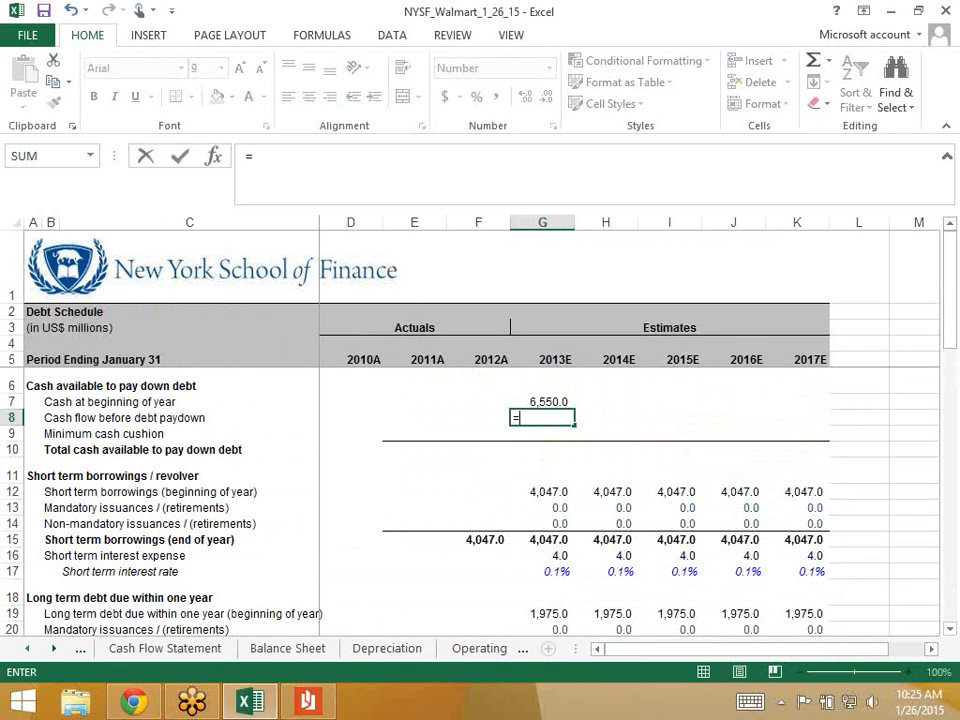
pyautogui.click(165, 649)
pyautogui.click(532, 588)
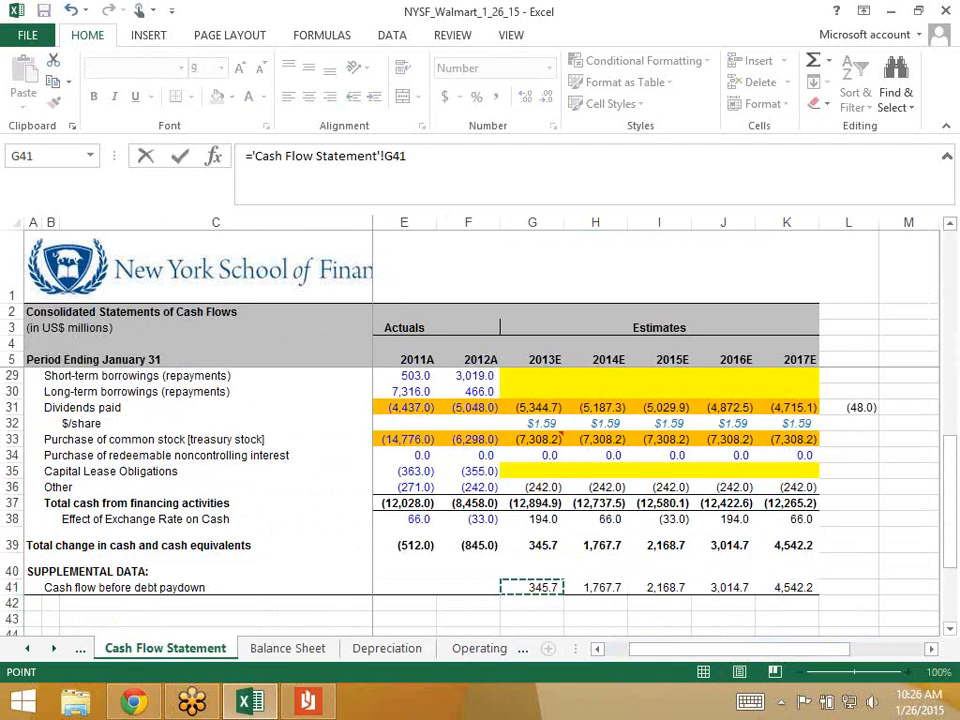
pyautogui.press('Return')
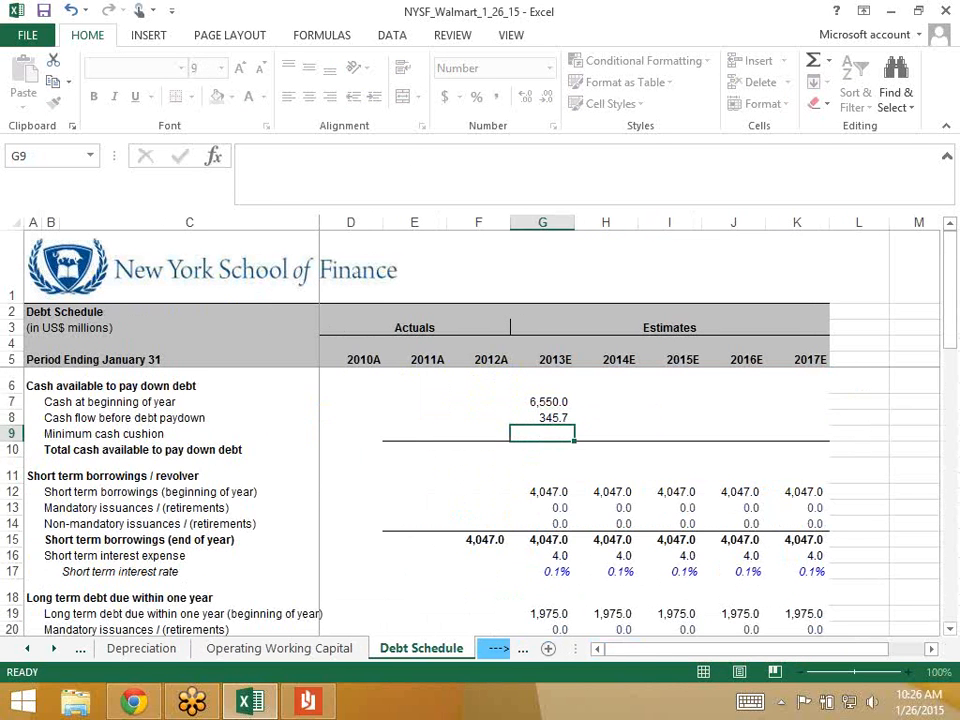
pyautogui.press('Up')
pyautogui.press('Up')
pyautogui.press('Down')
pyautogui.press('Down')
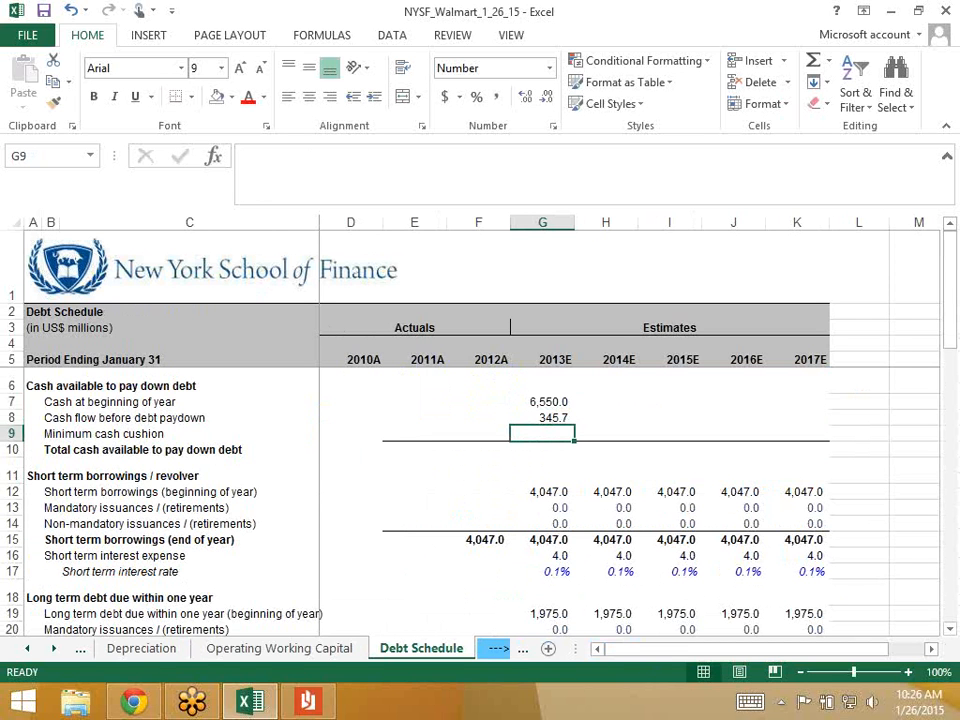
pyautogui.press('Down')
pyautogui.press('Up')
# - Review the 2011A and 2012A cash balances and the 2013E cash formula on the Balance Sheet
pyautogui.moveTo(141, 648); pyautogui.dragTo(388, 648)
pyautogui.click(170, 630)
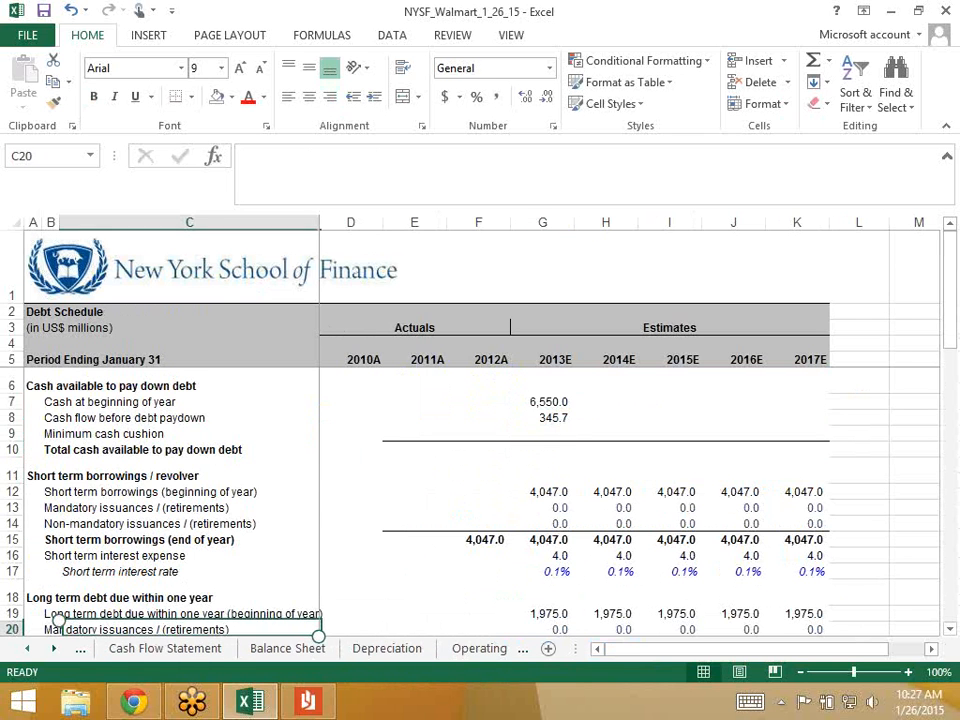
pyautogui.click(287, 648)
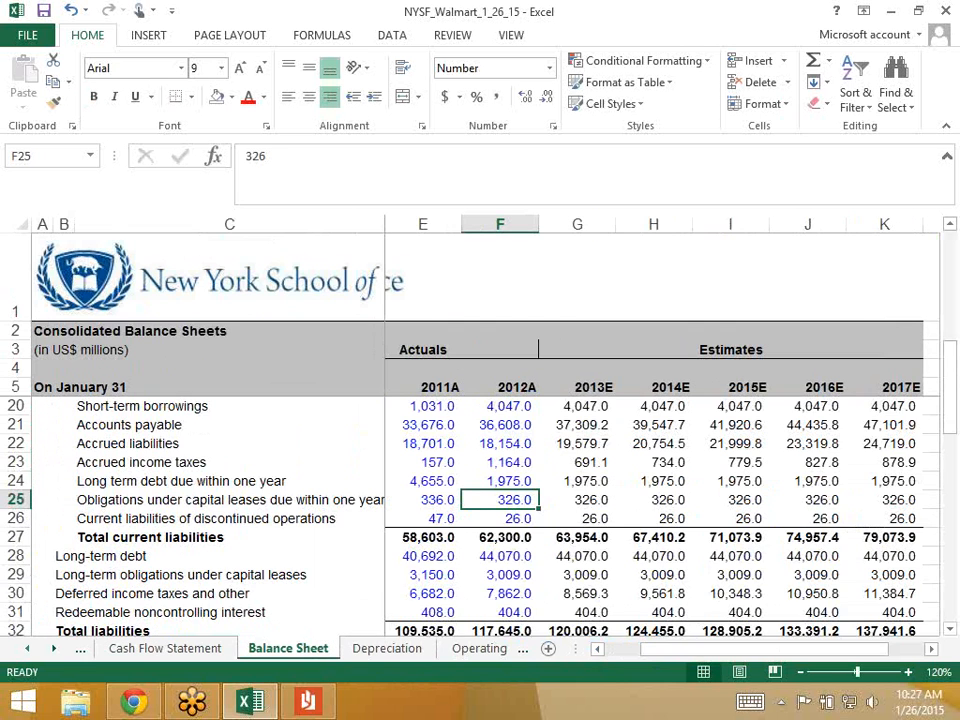
pyautogui.scroll(5, 480, 470)
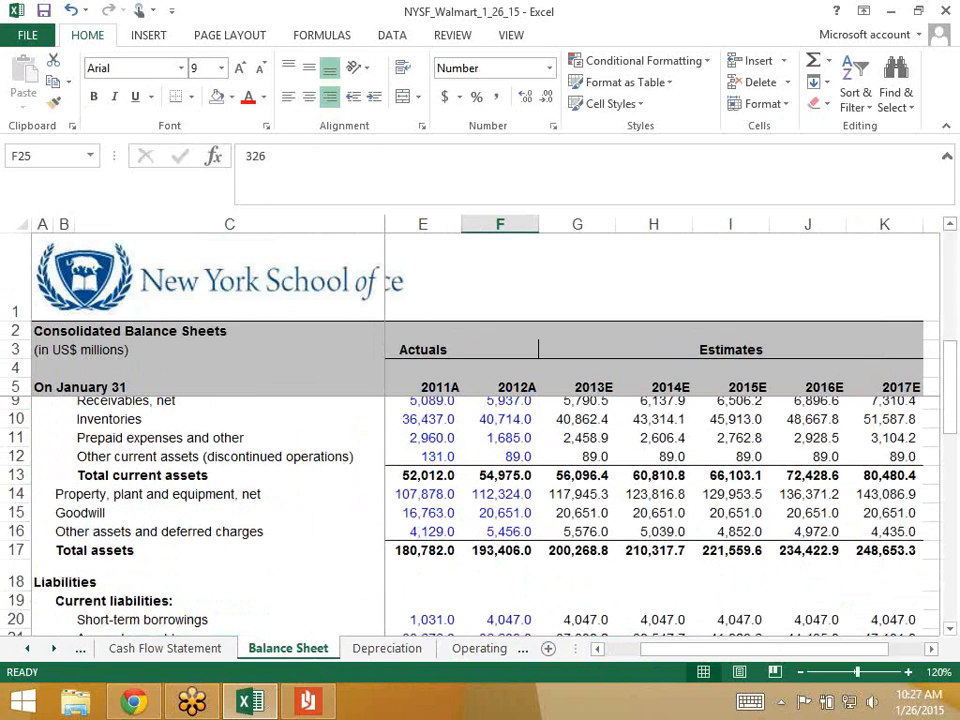
pyautogui.click(500, 456)
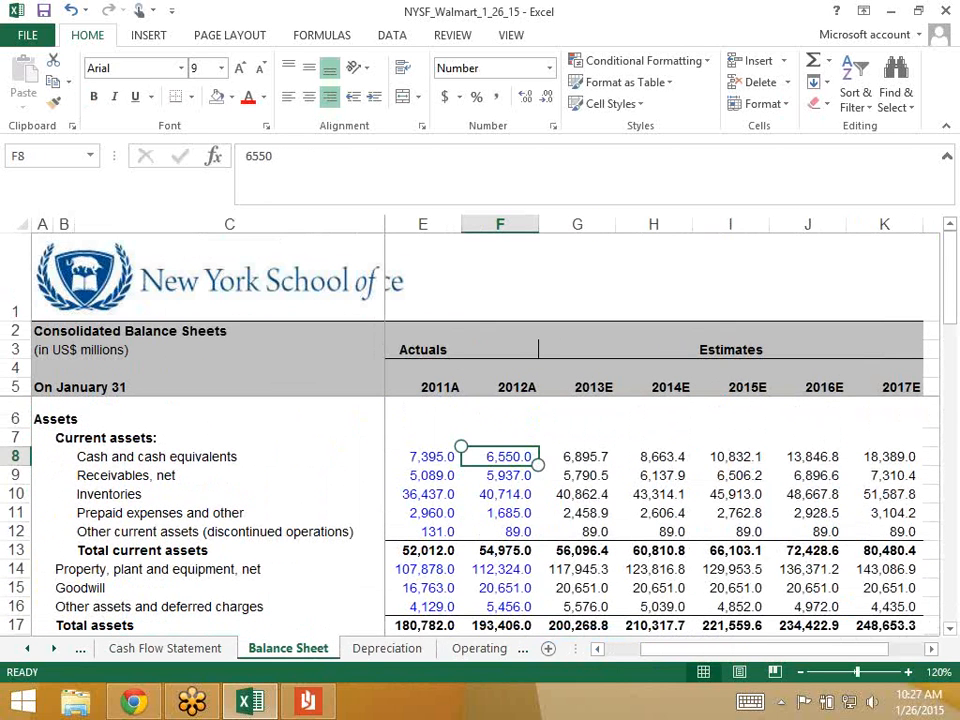
pyautogui.press('Left')
pyautogui.press('Left')
pyautogui.press('Right')
pyautogui.press('Right')
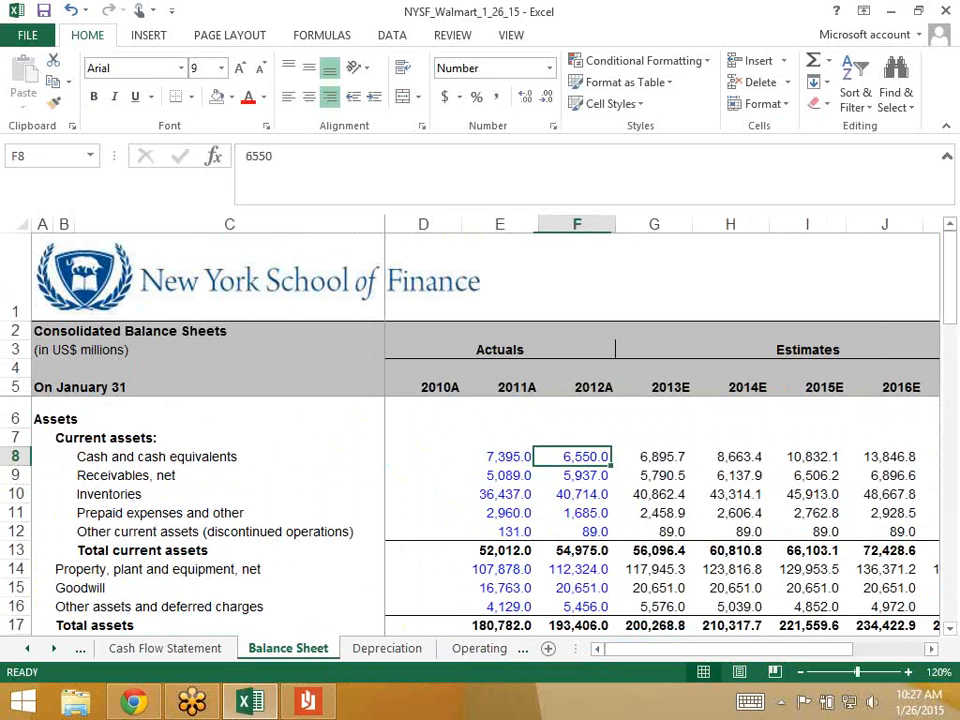
pyautogui.press('Left')
pyautogui.press('Right')
pyautogui.press('Left')
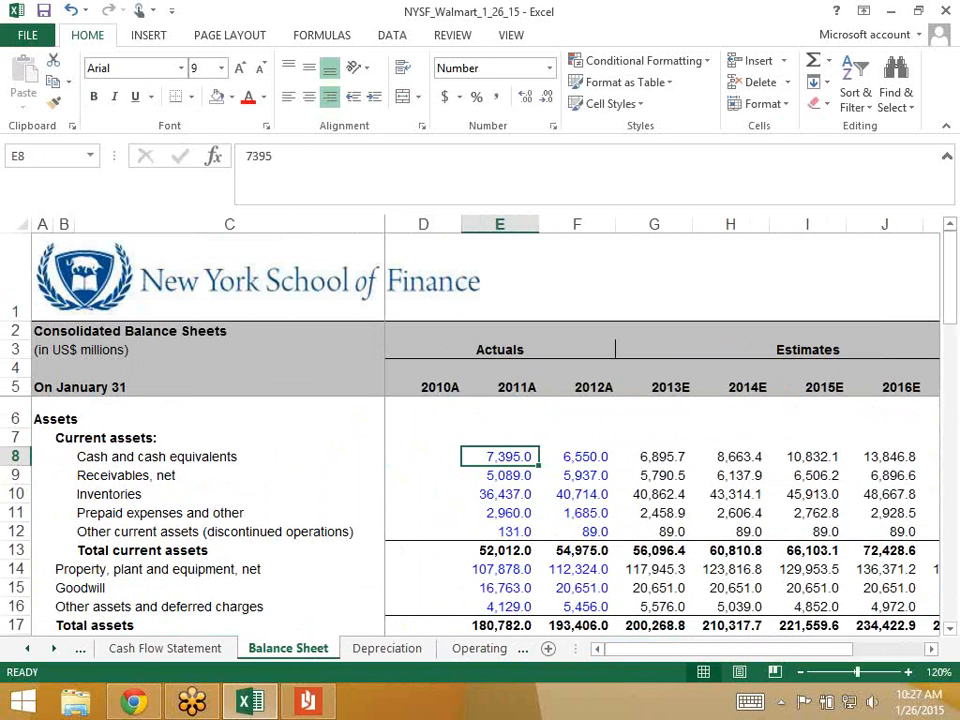
pyautogui.press('Left')
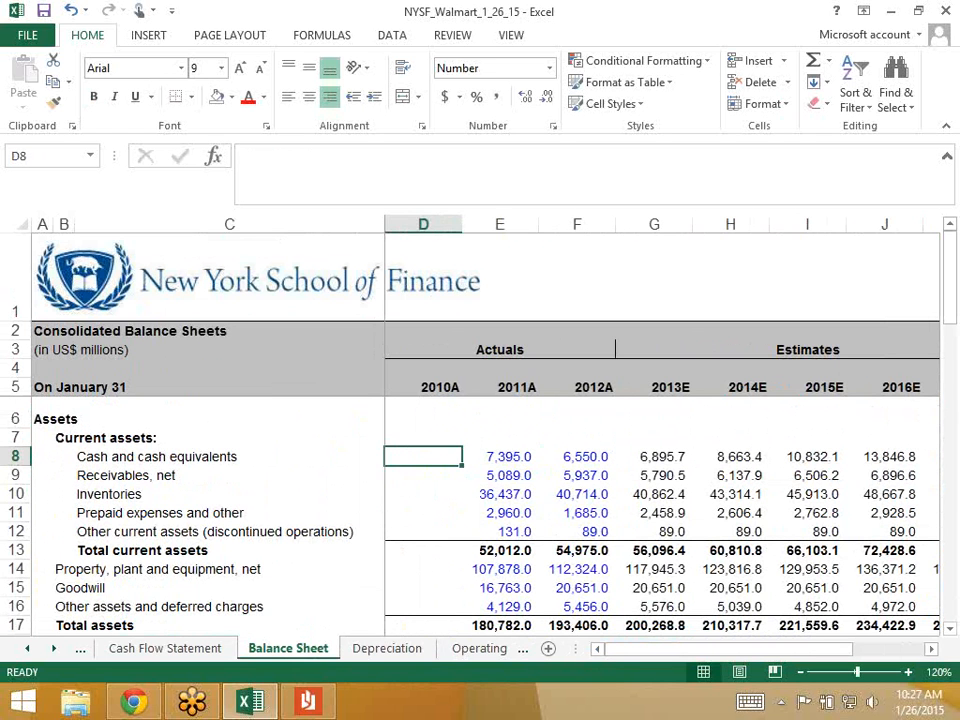
pyautogui.press('Right')
pyautogui.press('Right')
pyautogui.press('Left')
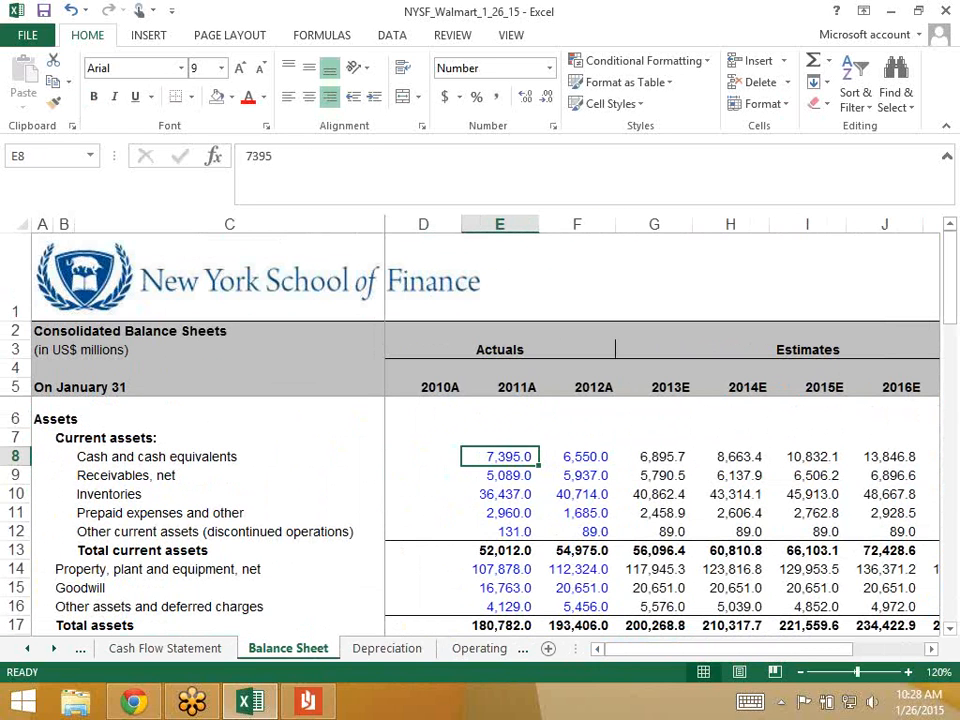
pyautogui.press('Left')
pyautogui.press('Right')
pyautogui.press('Right')
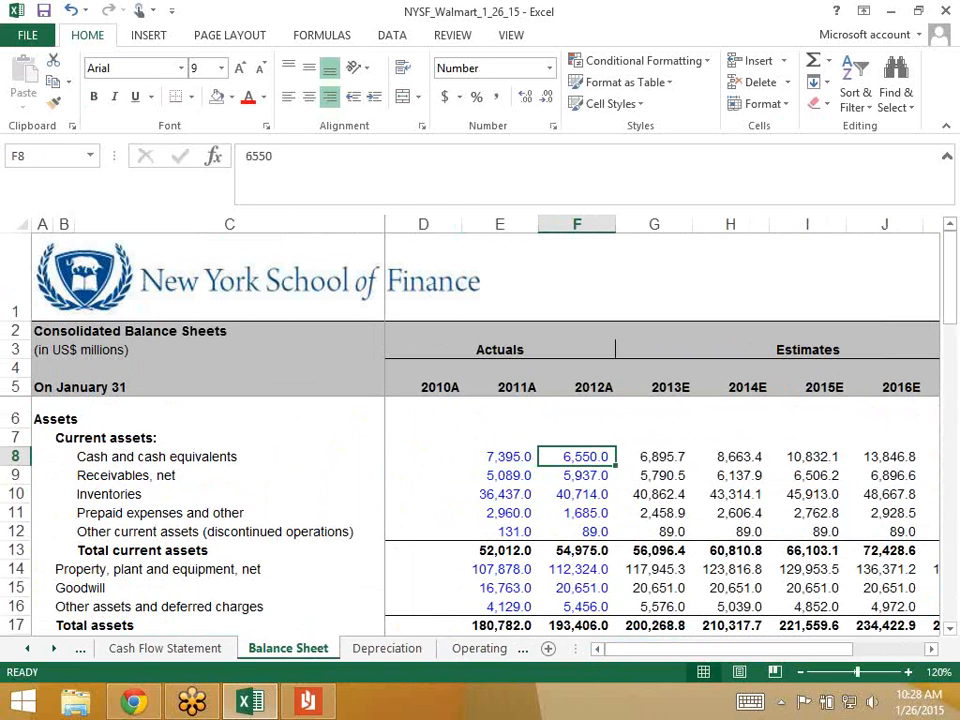
pyautogui.press('Right')
pyautogui.press('Left')
# - Return to the Debt Schedule and select the 2013E minimum cash cushion cell G9
pyautogui.click(54, 649)
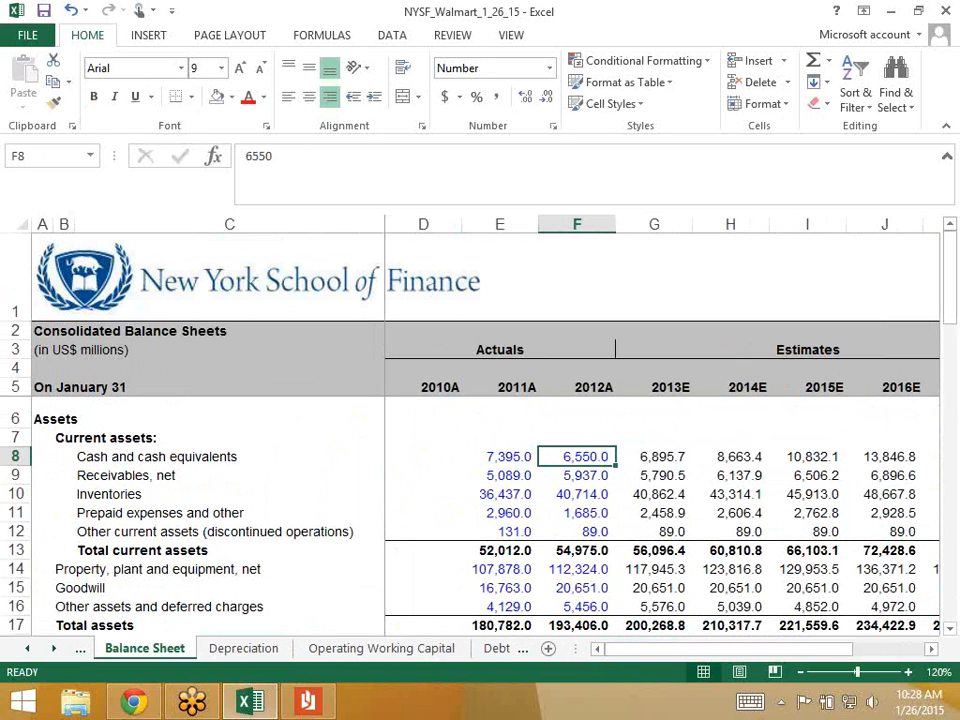
pyautogui.click(54, 649)
pyautogui.click(421, 649)
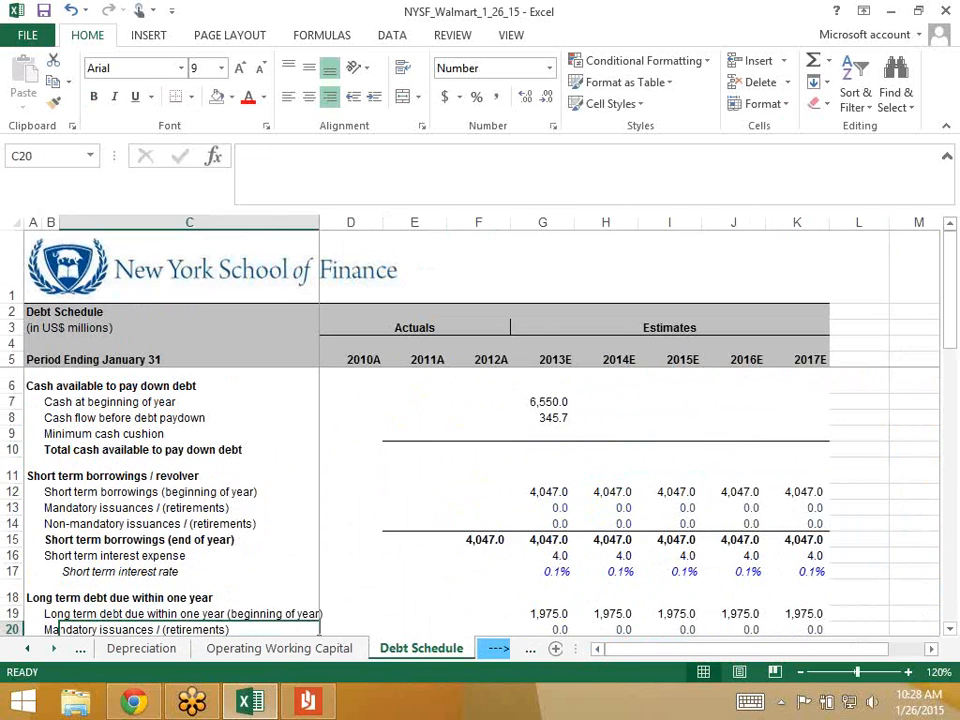
pyautogui.click(542, 434)
# - Enter a 2013E minimum cash cushion of -1000, shown as (1,000.0)
pyautogui.write('-1000')
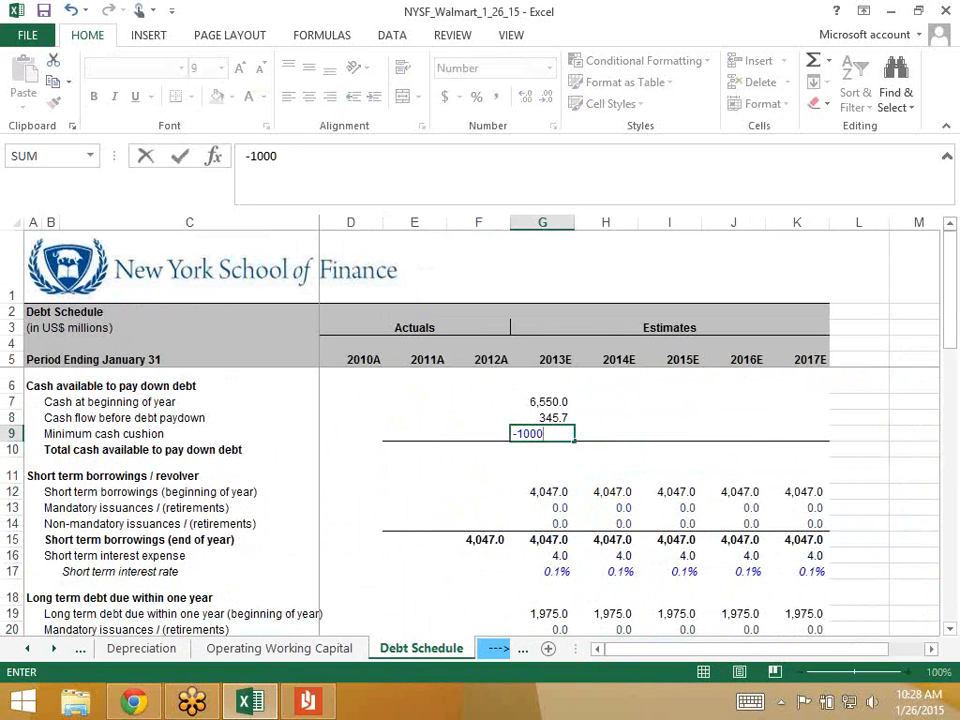
pyautogui.press('Return')
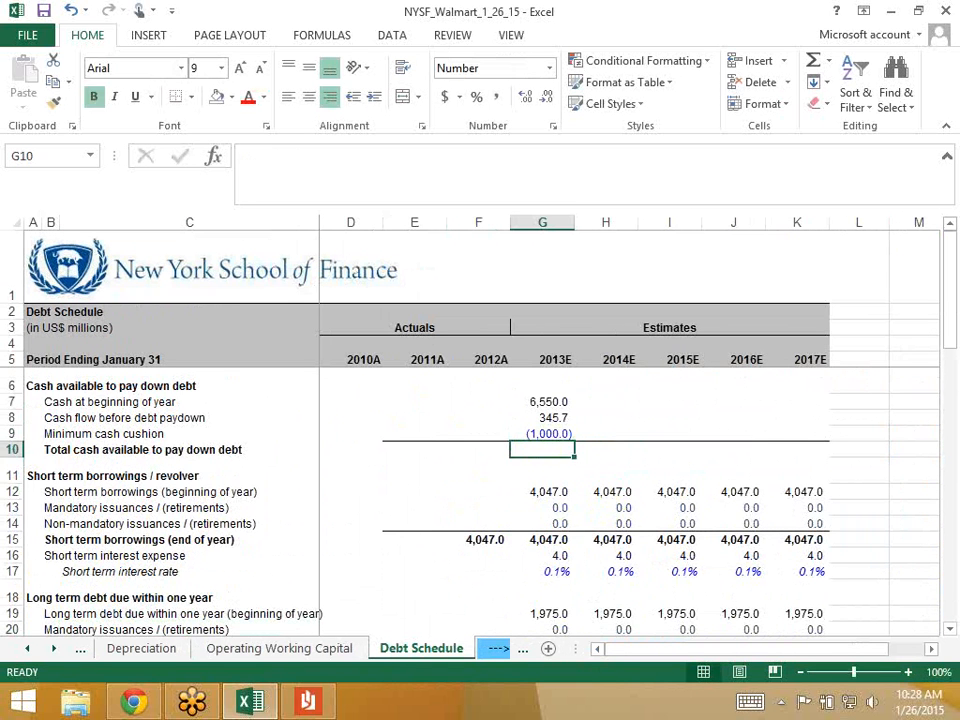
pyautogui.press('Up')
pyautogui.press('Down')
# - Total 2013E cash available in G10 with =G7+G8+G9, giving 5,895.7
pyautogui.write('=')
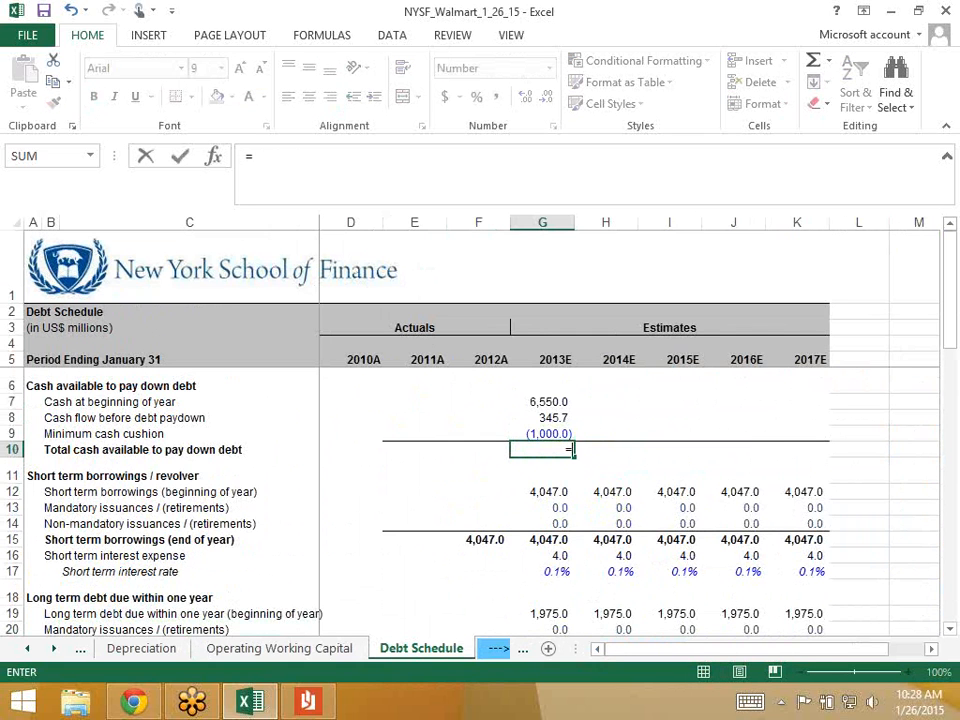
pyautogui.press('Up')
pyautogui.press('Up')
pyautogui.press('Up')
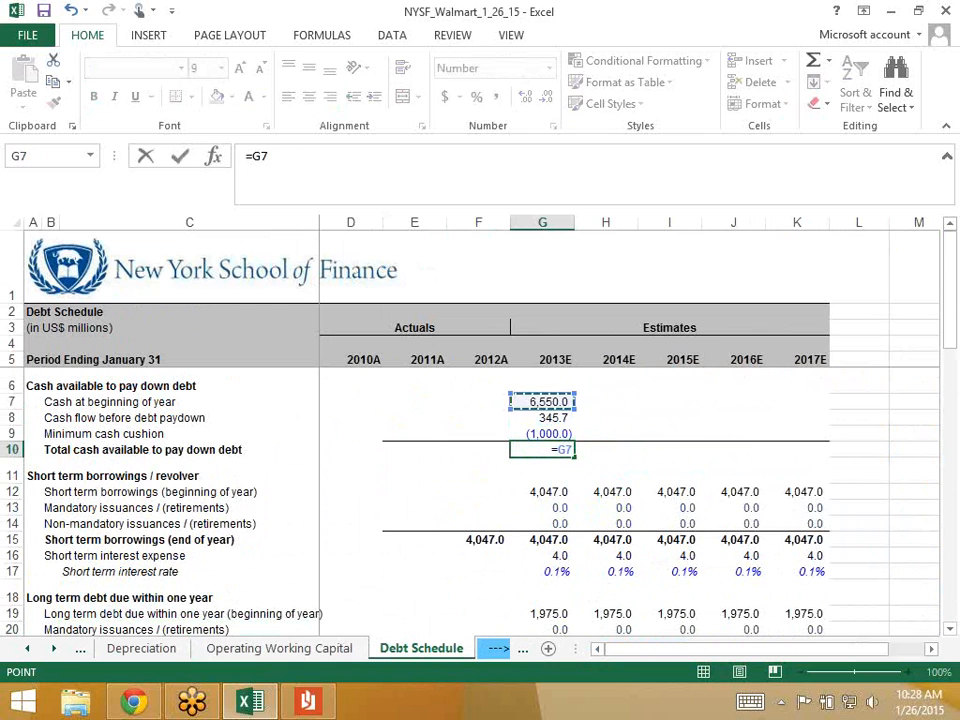
pyautogui.write('+')
pyautogui.press('Up')
pyautogui.press('Up')
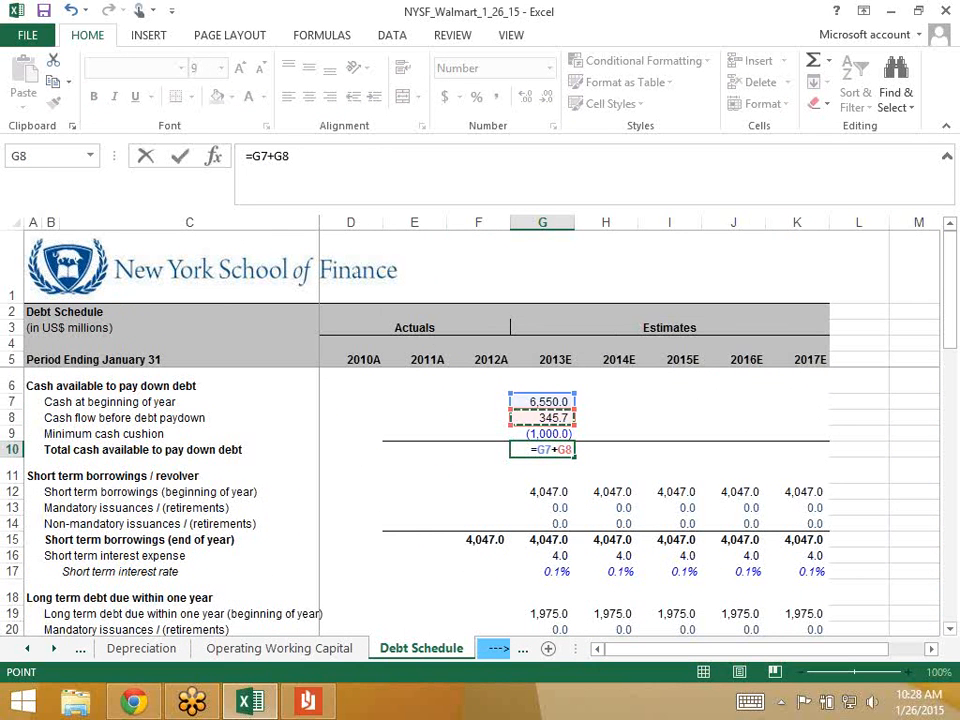
pyautogui.write('+')
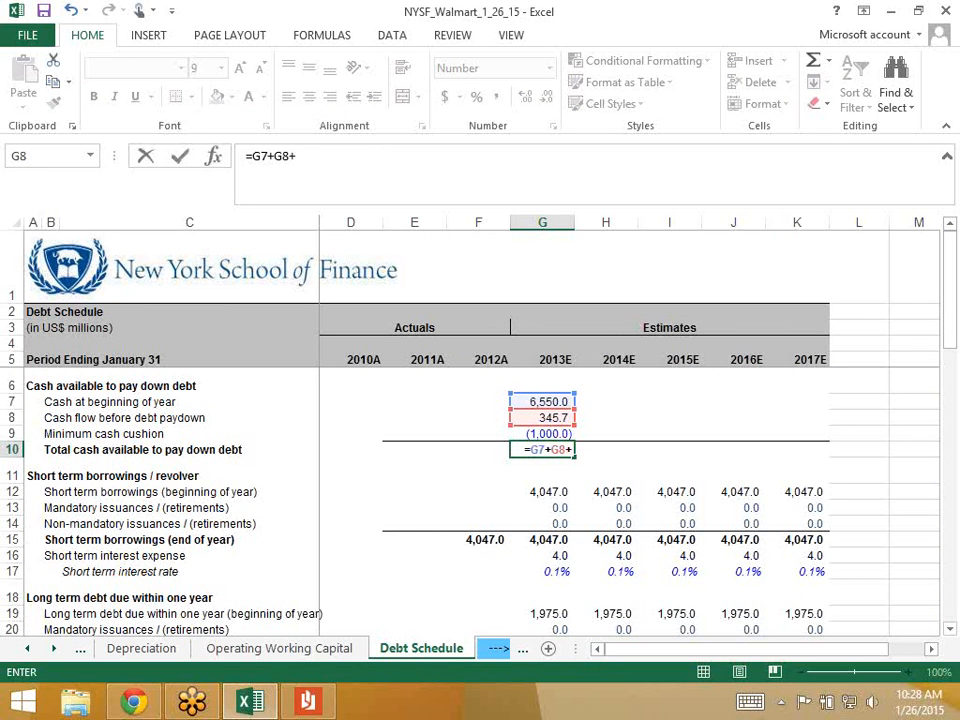
pyautogui.press('Up')
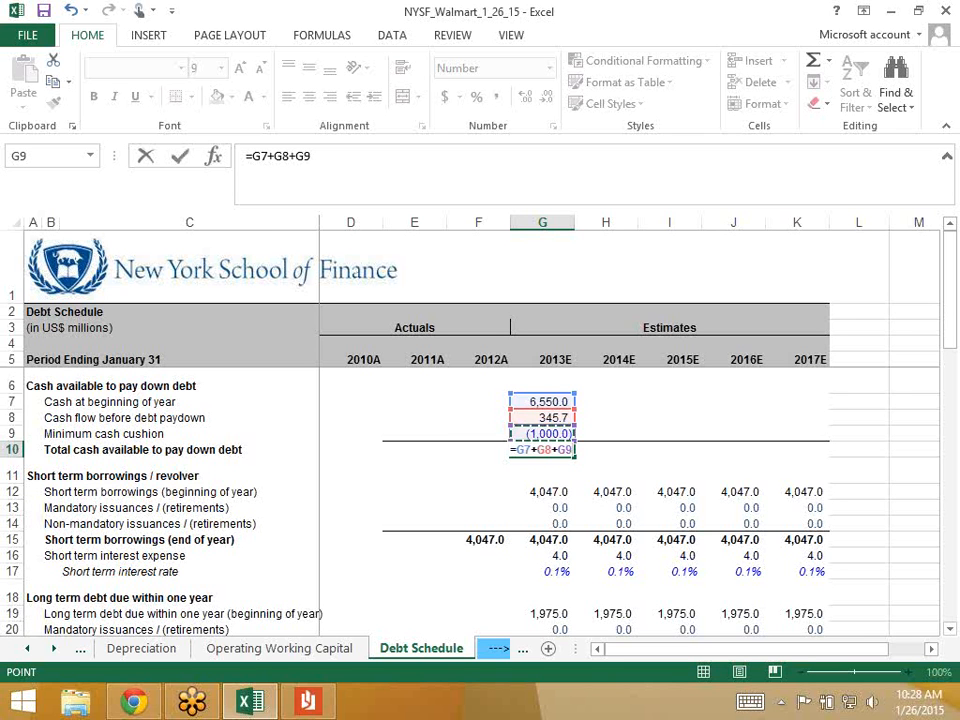
pyautogui.press('Return')
pyautogui.press('Up')
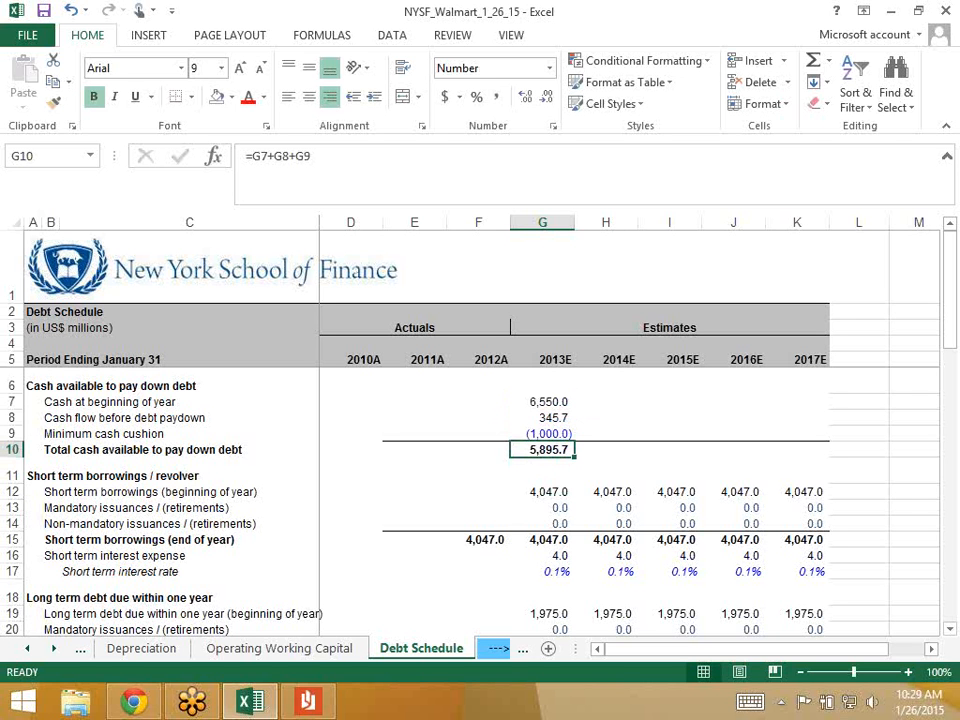
# - Fill the G7:K10 cash-available block right through 2017E and check the totals, ending at 3,542.2
pyautogui.press('Down')
pyautogui.press('Up')
pyautogui.hotkey('shift', 'Up')
pyautogui.hotkey('shift', 'Up')
pyautogui.hotkey('shift', 'Up')
pyautogui.hotkey('shift', 'Right')
pyautogui.hotkey('shift', 'Right')
pyautogui.hotkey('shift', 'Right')
pyautogui.hotkey('shift', 'Right')
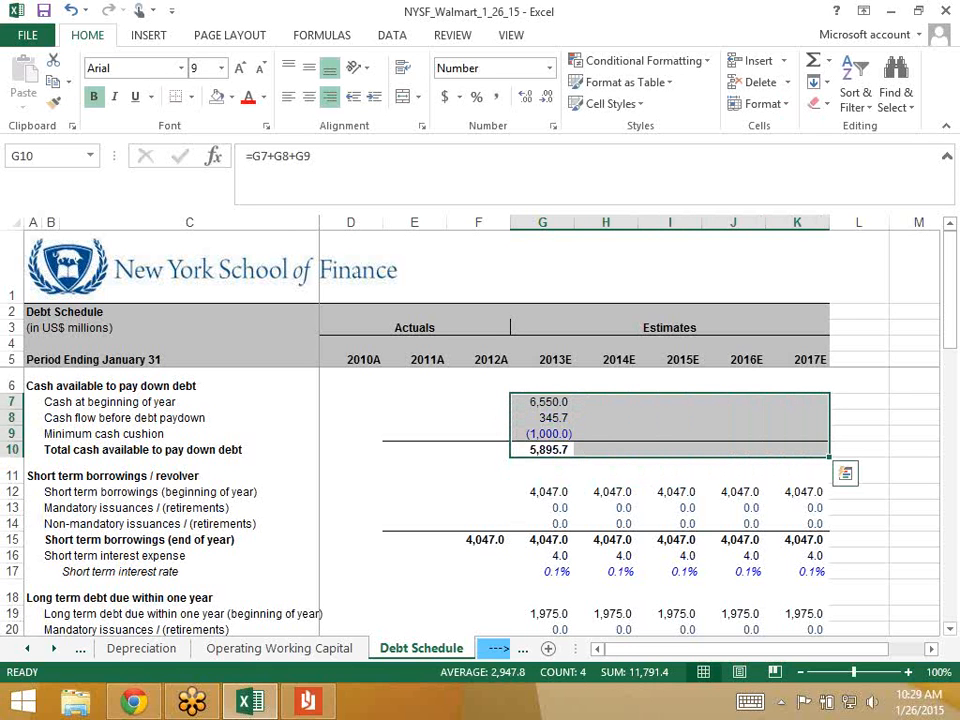
pyautogui.hotkey('ctrl', 'r')
pyautogui.press('Down')
pyautogui.press('Up')
pyautogui.press('Up')
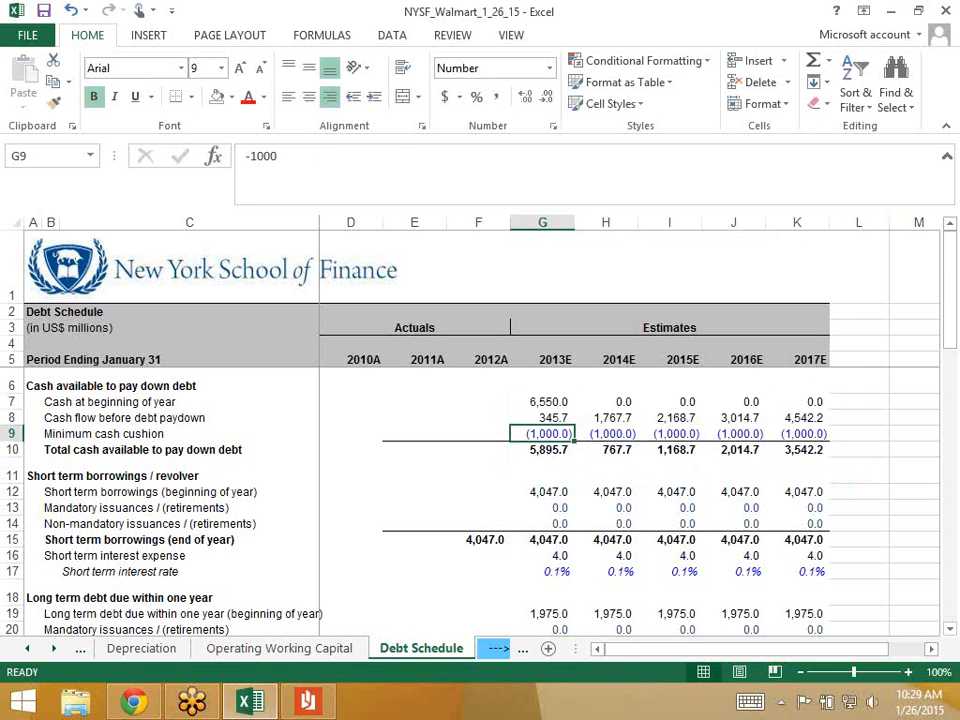
pyautogui.press('Up')
pyautogui.press('Down')
pyautogui.press('Down')
pyautogui.press('Right')
pyautogui.press('Right')
pyautogui.press('Right')
pyautogui.press('Right')
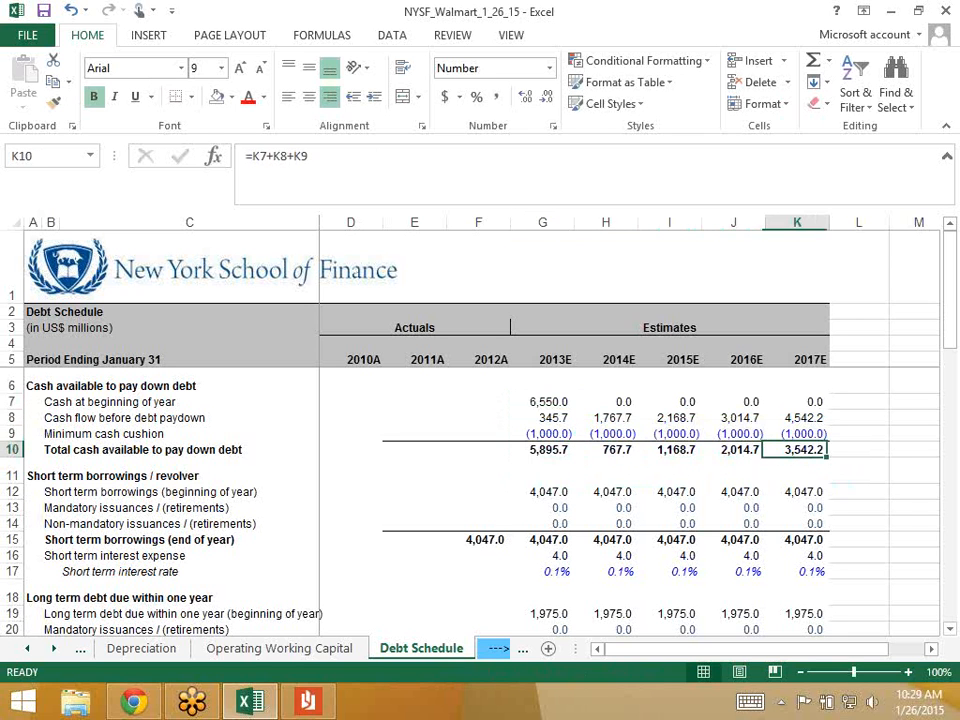
pyautogui.press('Left')
pyautogui.press('Left')
pyautogui.press('Left')
pyautogui.press('Left')
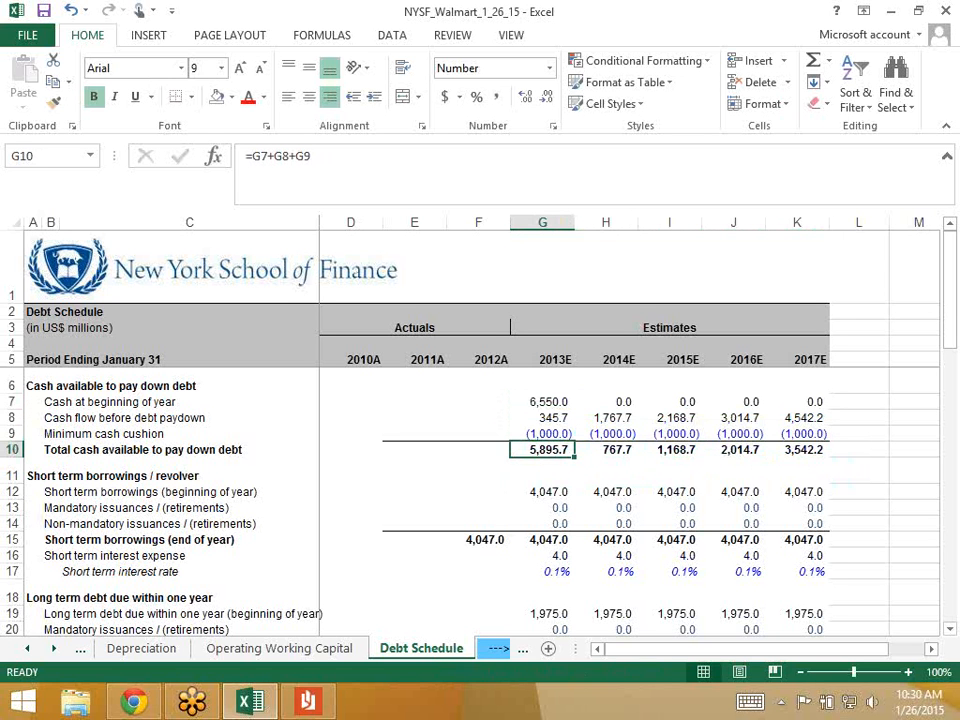
pyautogui.press('Down')
pyautogui.press('Down')
pyautogui.press('Down')
pyautogui.press('Down')
pyautogui.press('Down')
pyautogui.press('Down')
pyautogui.press('Down')
pyautogui.press('Down')
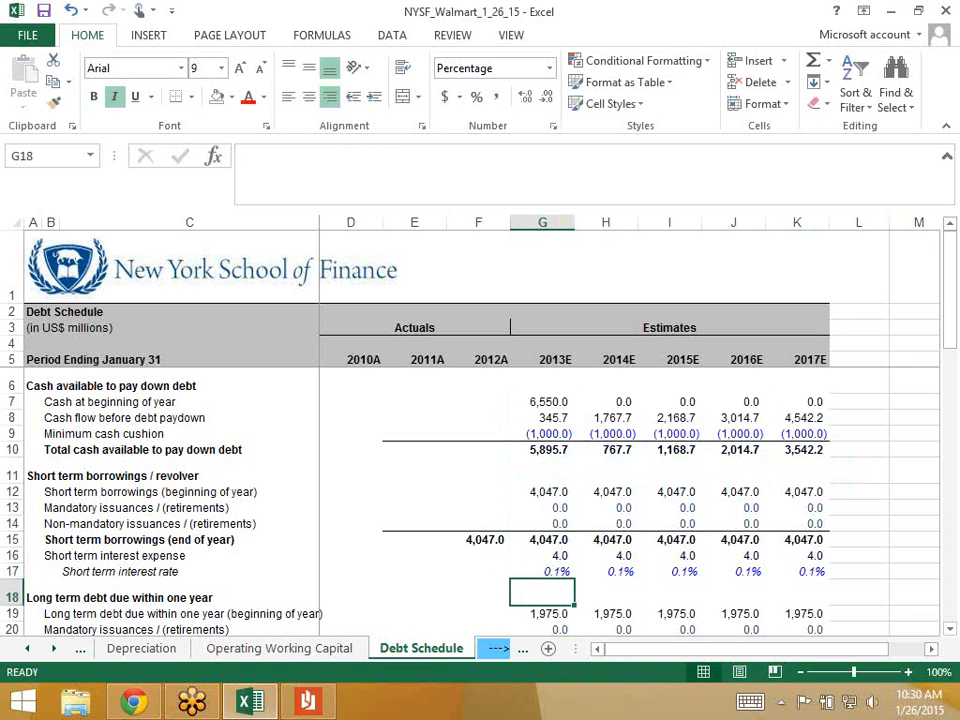
pyautogui.press('Down')
pyautogui.press('Down')
pyautogui.press('Down')
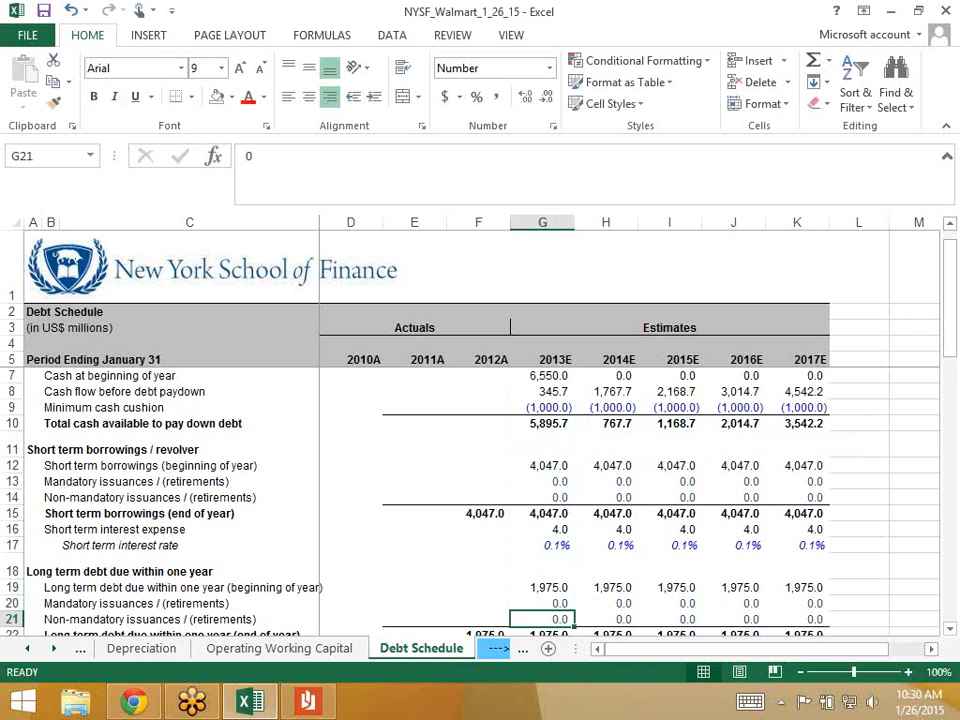
pyautogui.press('Down')
pyautogui.press('Down')
pyautogui.press('Down')
pyautogui.press('Down')
pyautogui.press('Down')
pyautogui.press('Down')
pyautogui.press('Down')
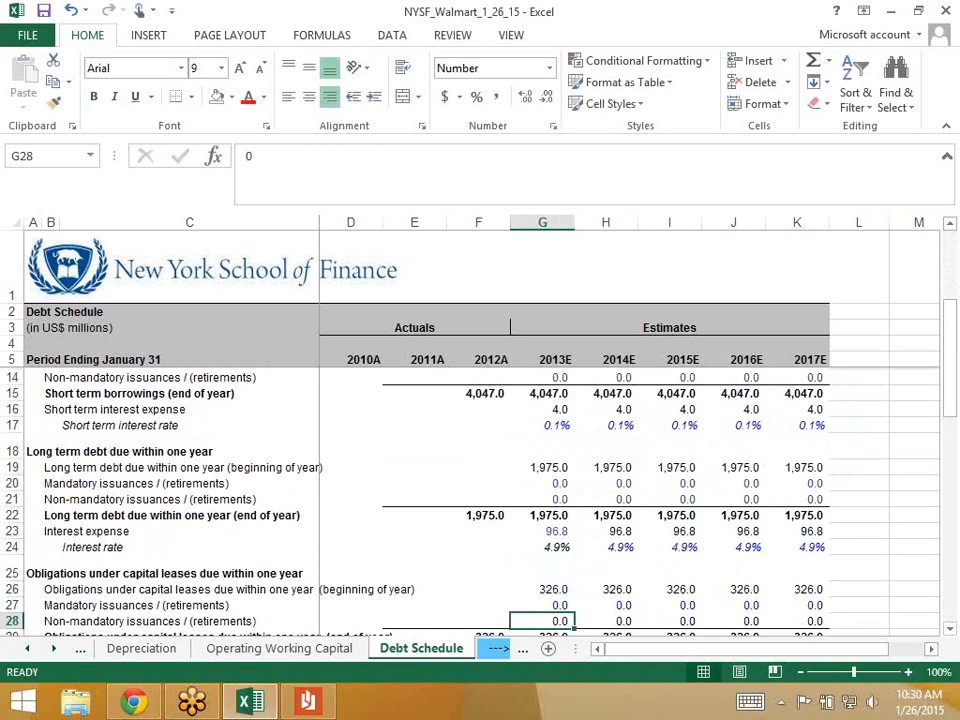
pyautogui.press('Down')
pyautogui.press('Down')
pyautogui.press('Down')
pyautogui.press('Down')
pyautogui.press('Down')
pyautogui.press('Down')
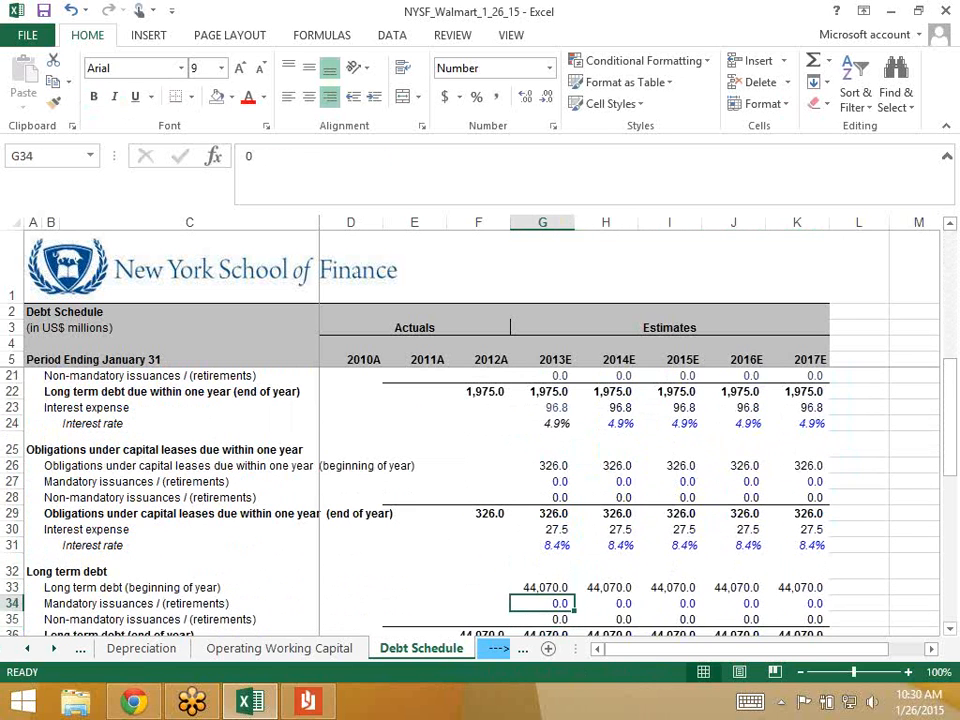
pyautogui.press('Down')
pyautogui.press('Down')
pyautogui.press('Up')
pyautogui.press('Up')
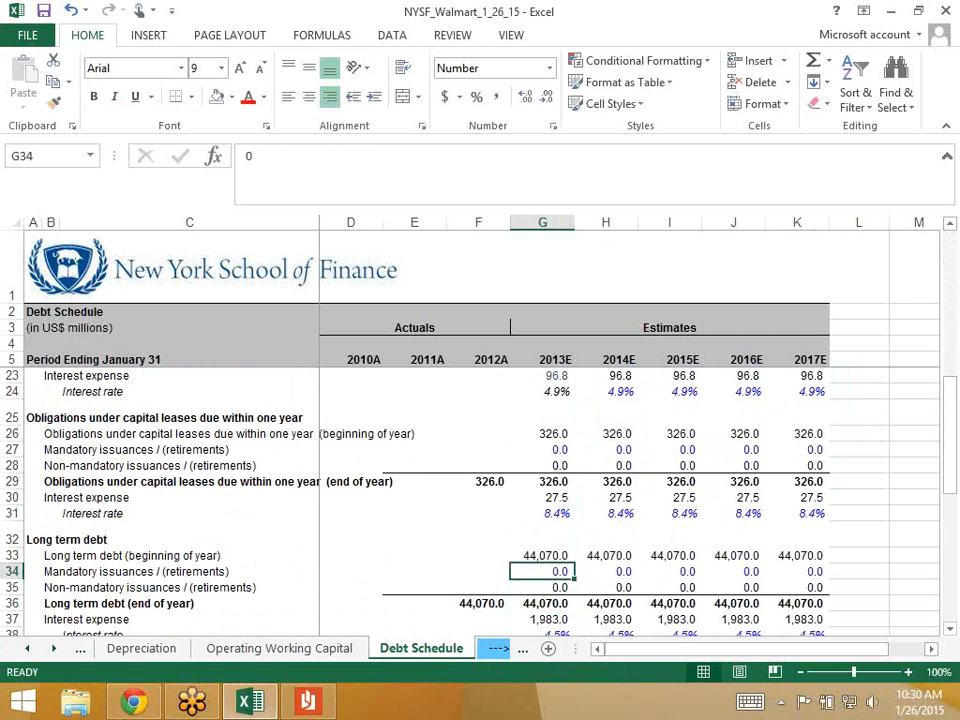
pyautogui.scroll(6, 480, 500)
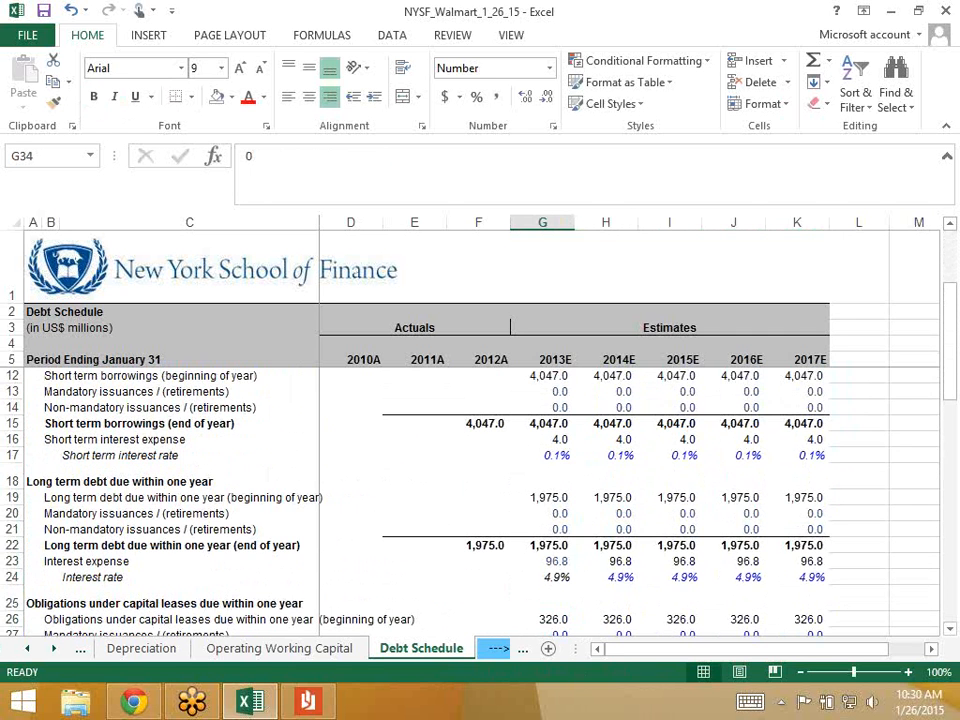
pyautogui.click(542, 450)
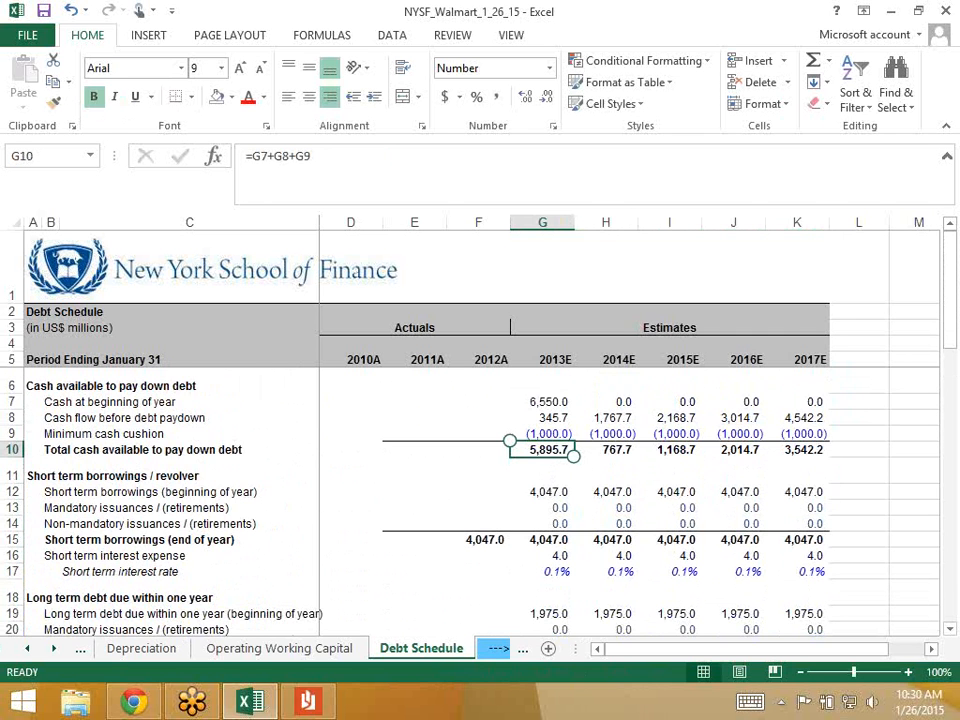
# - Enter -5000 as the 2013E long-term debt retirement in G34 and confirm total cash available becomes 5,974.6
pyautogui.press('Down')
pyautogui.press('Down')
pyautogui.press('Down')
pyautogui.press('Down')
pyautogui.press('Down')
pyautogui.press('Down')
pyautogui.press('Down')
pyautogui.press('Down')
pyautogui.press('Down')
pyautogui.press('Down')
pyautogui.press('Down')
pyautogui.press('Down')
pyautogui.press('Down')
pyautogui.press('Down')
pyautogui.press('Down')
pyautogui.press('Down')
pyautogui.press('Down')
pyautogui.press('Down')
pyautogui.press('Down')
pyautogui.press('Down')
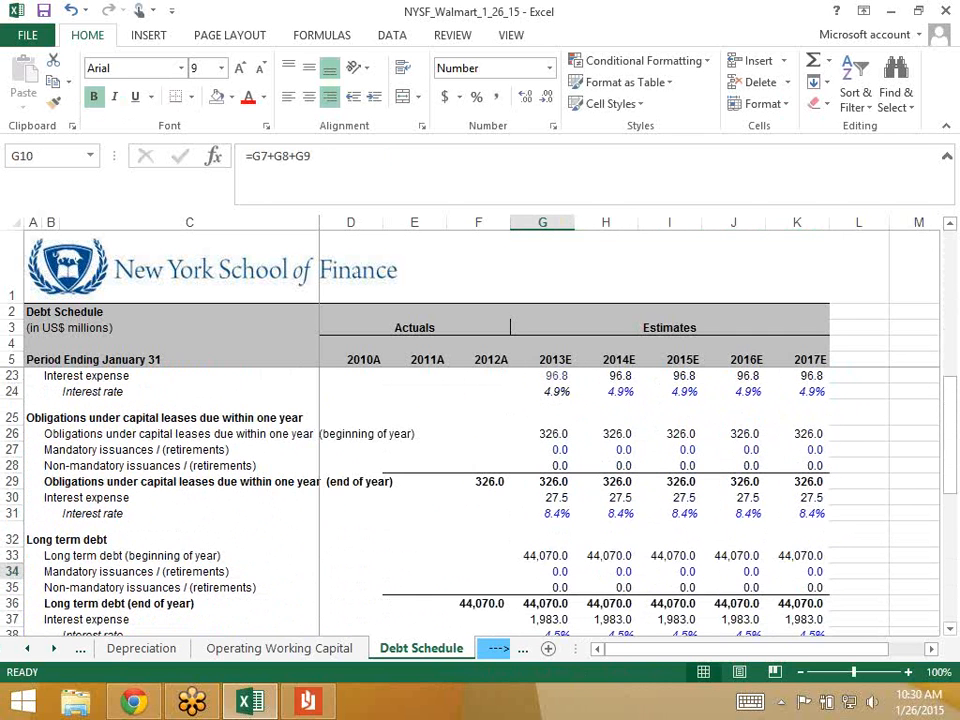
pyautogui.press('Down')
pyautogui.press('Down')
pyautogui.press('Down')
pyautogui.press('Down')
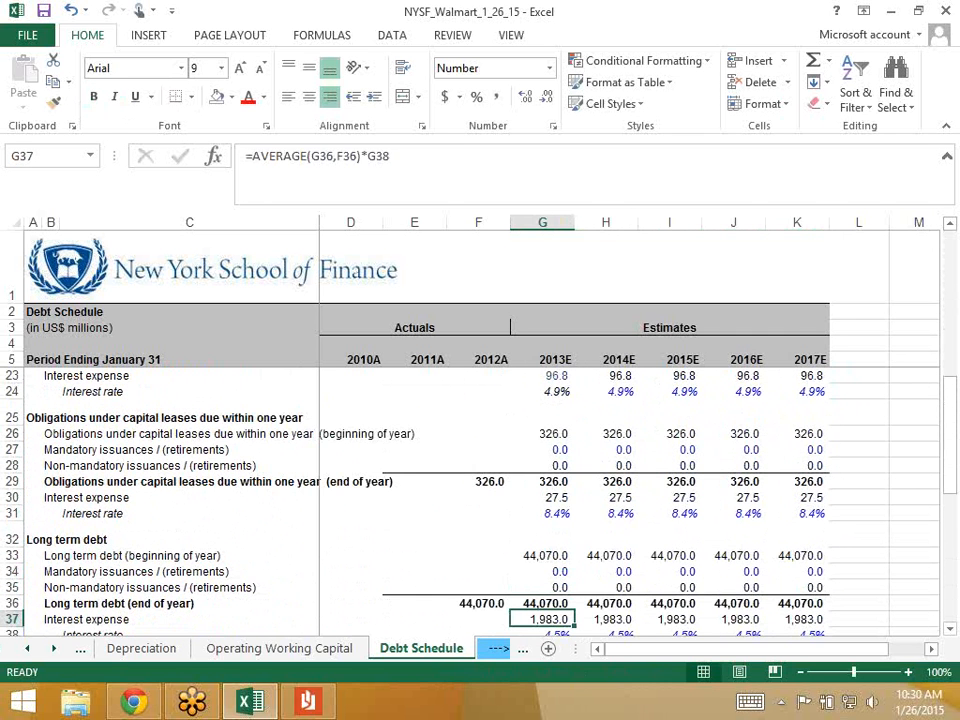
pyautogui.press('Up')
pyautogui.press('Up')
pyautogui.press('Up')
pyautogui.press('Up')
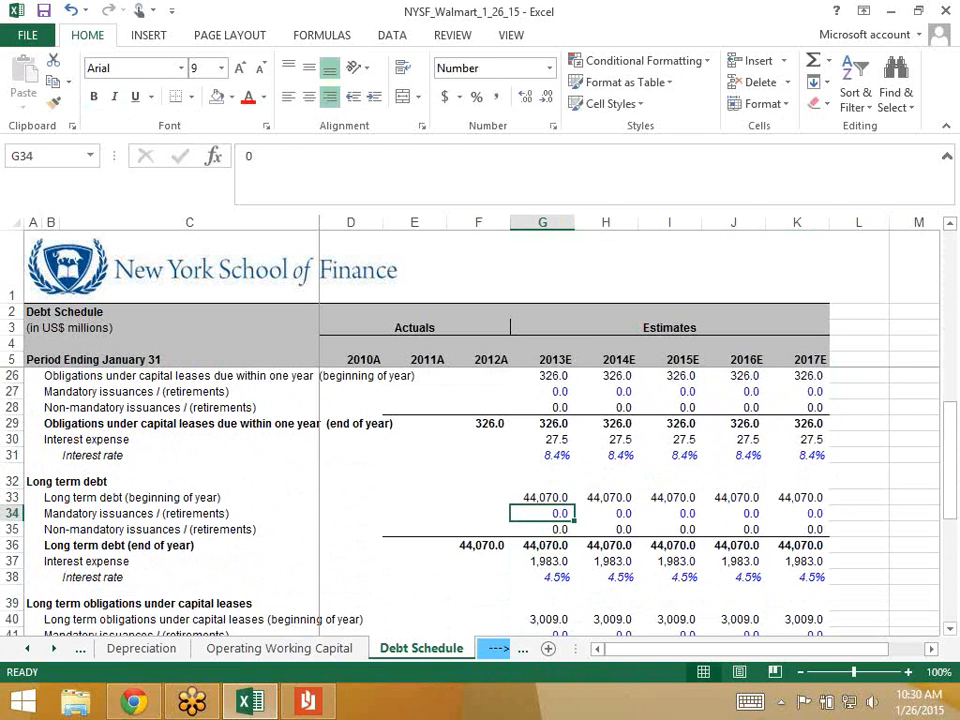
pyautogui.write('-5000')
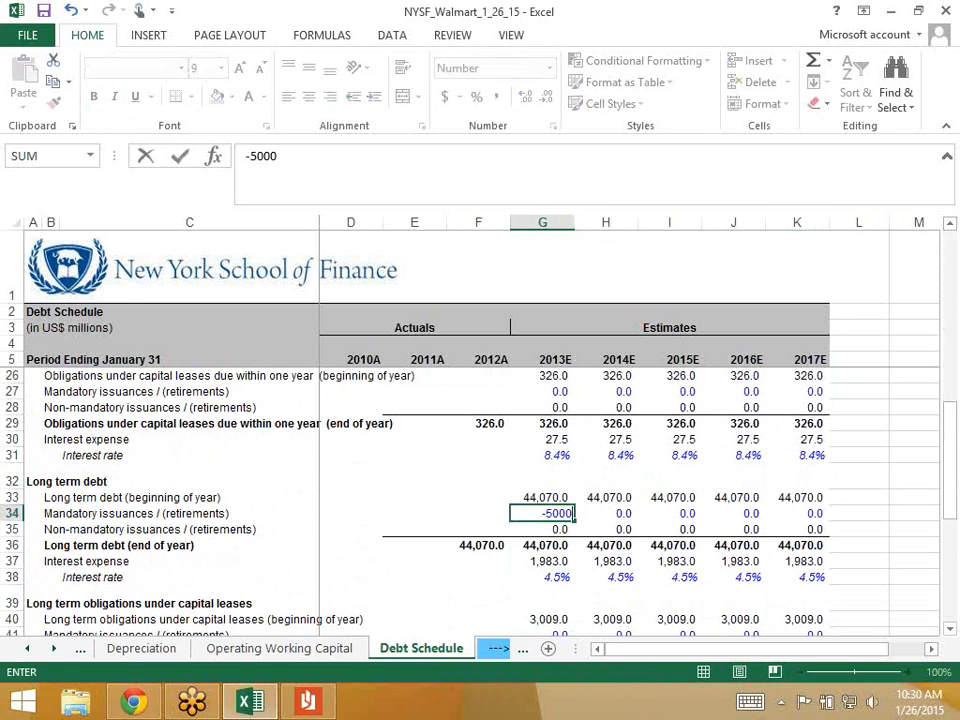
pyautogui.hotkey('ctrl', 'Return')
pyautogui.press('Down')
pyautogui.press('Up')
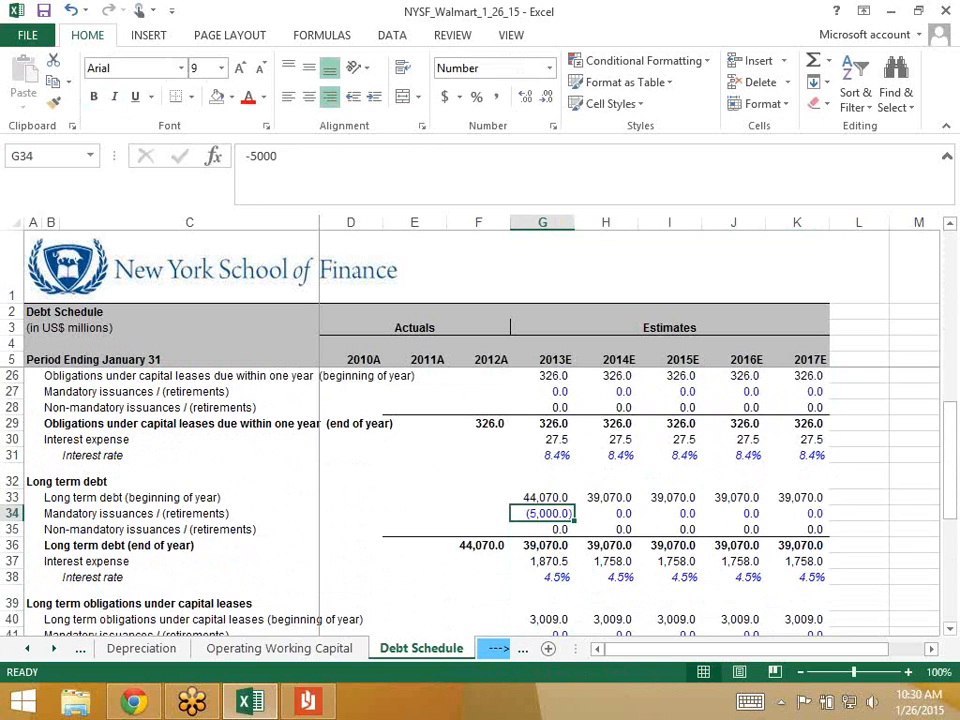
pyautogui.scroll(7, 480, 500)
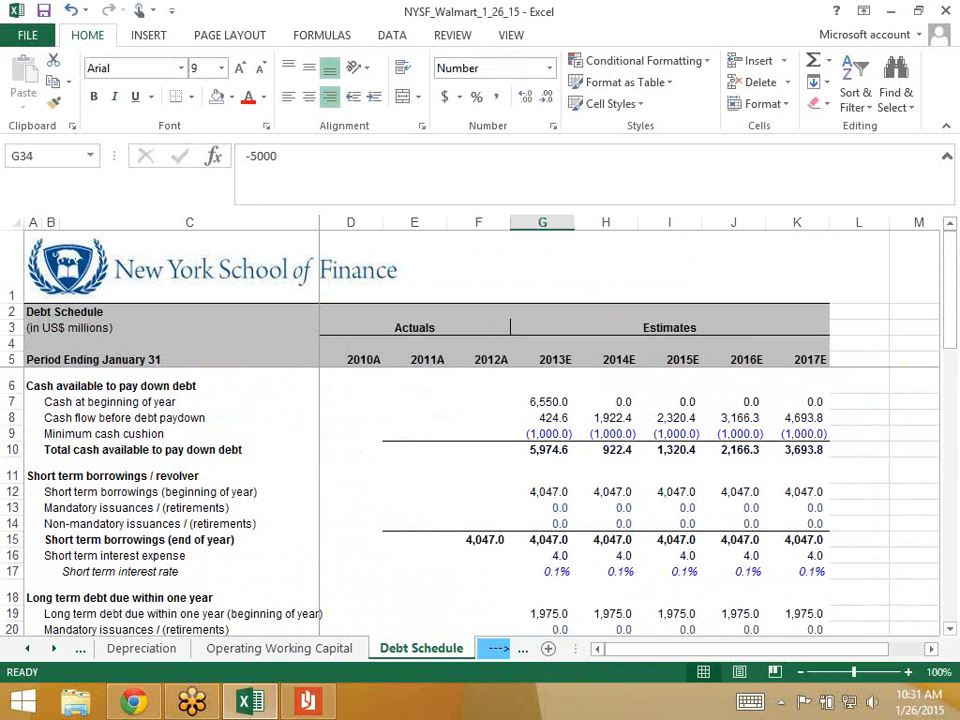
pyautogui.click(542, 450)
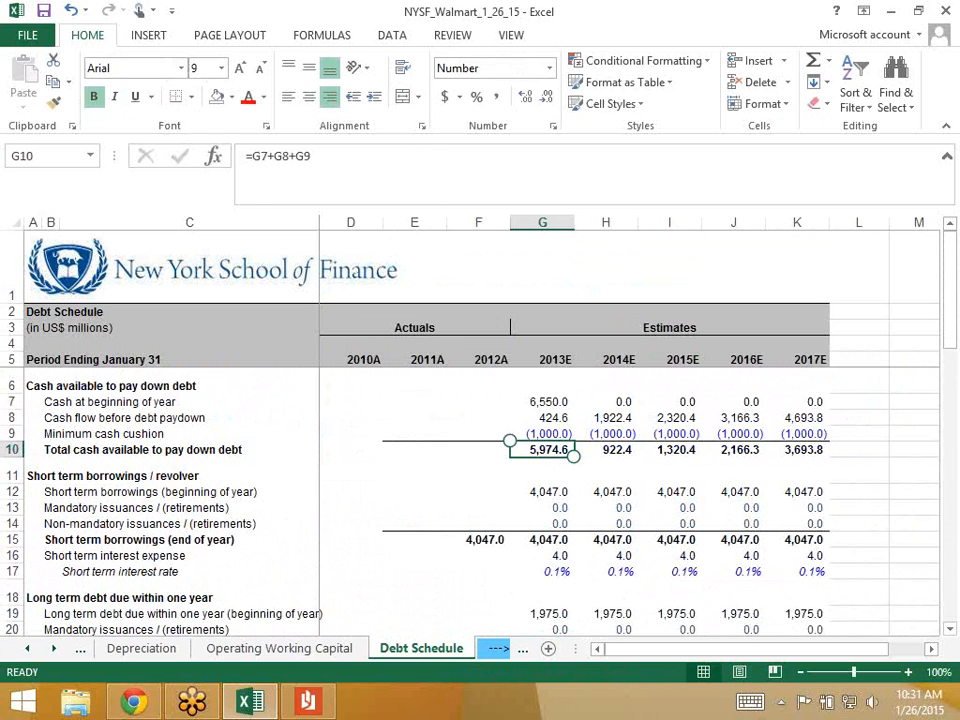
# - Undo the retirement and note the pre-retirement cash total in the 2013E revolver row G11
pyautogui.hotkey('ctrl', 'z')
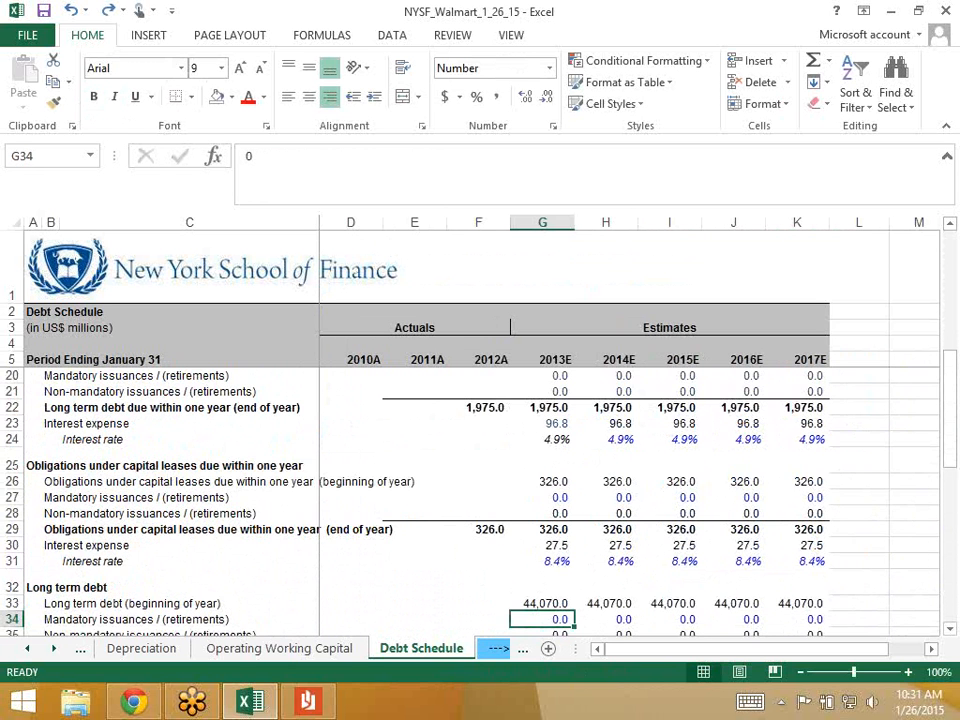
pyautogui.scroll(2, 480, 500)
pyautogui.scroll(3, 480, 500)
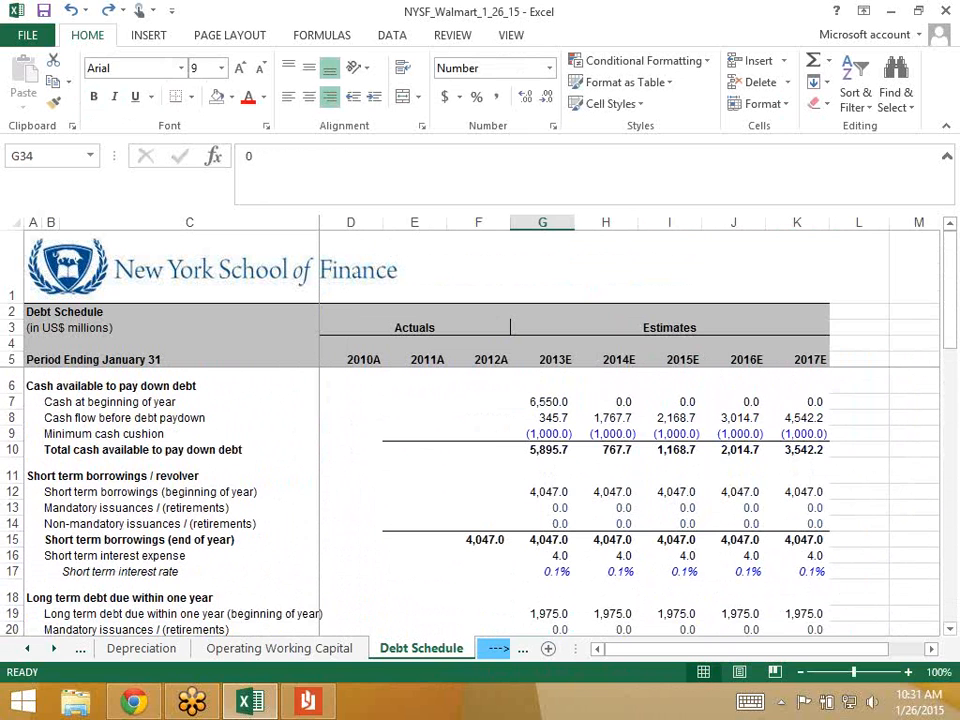
pyautogui.click(542, 471)
pyautogui.write('589')
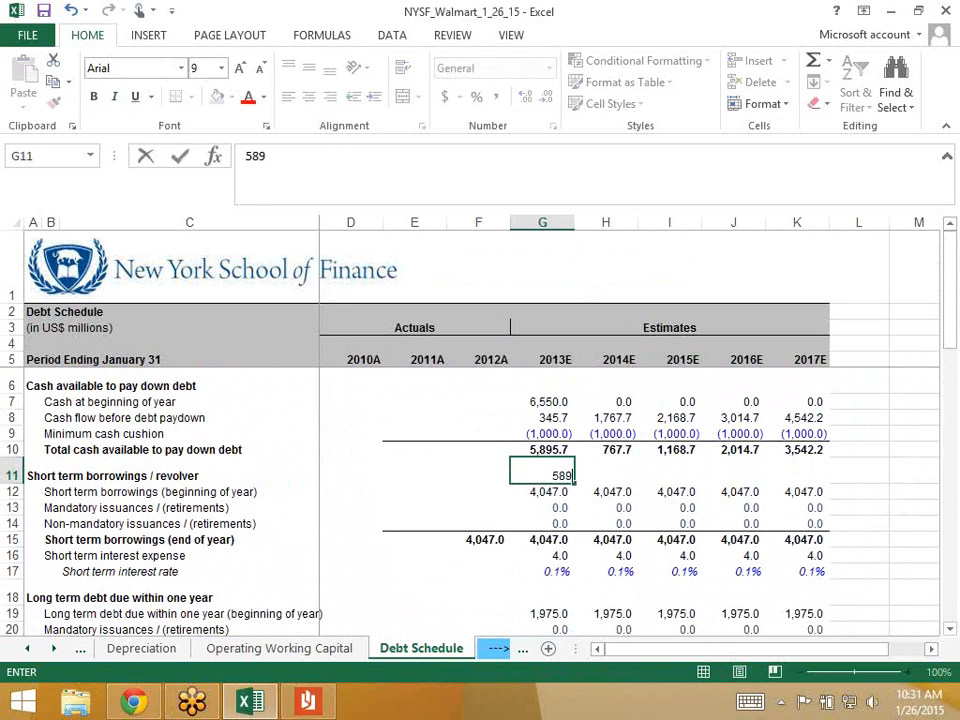
pyautogui.write('57')
pyautogui.hotkey('ctrl', 'Return')
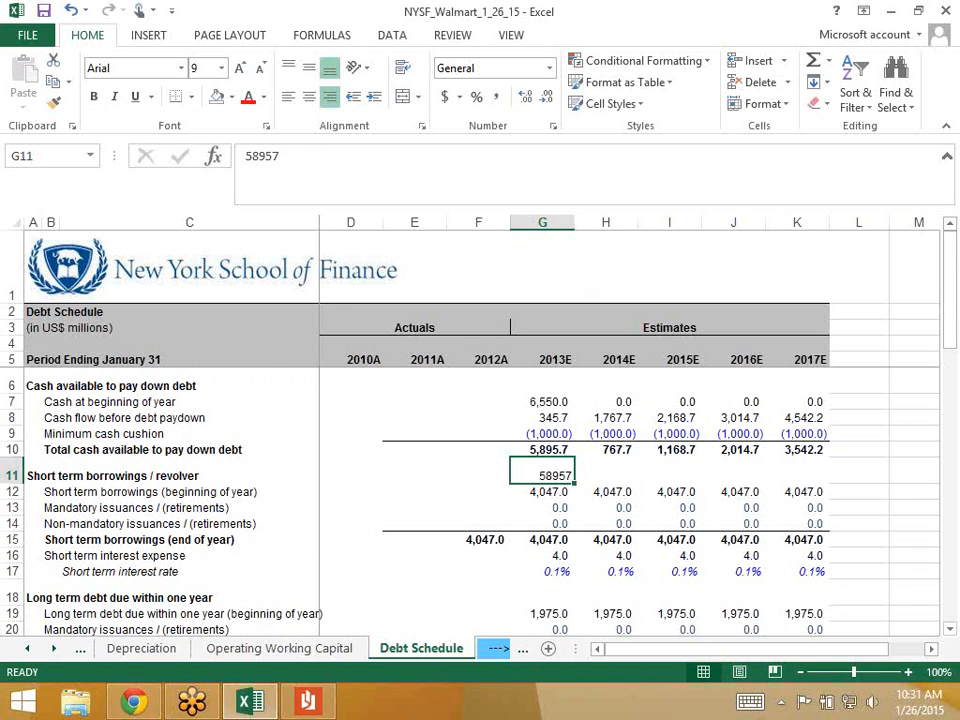
pyautogui.press('Return')
# - Re-enter the 5,000 long-term debt retirement as -5000 in G34
pyautogui.scroll(-4, 480, 450)
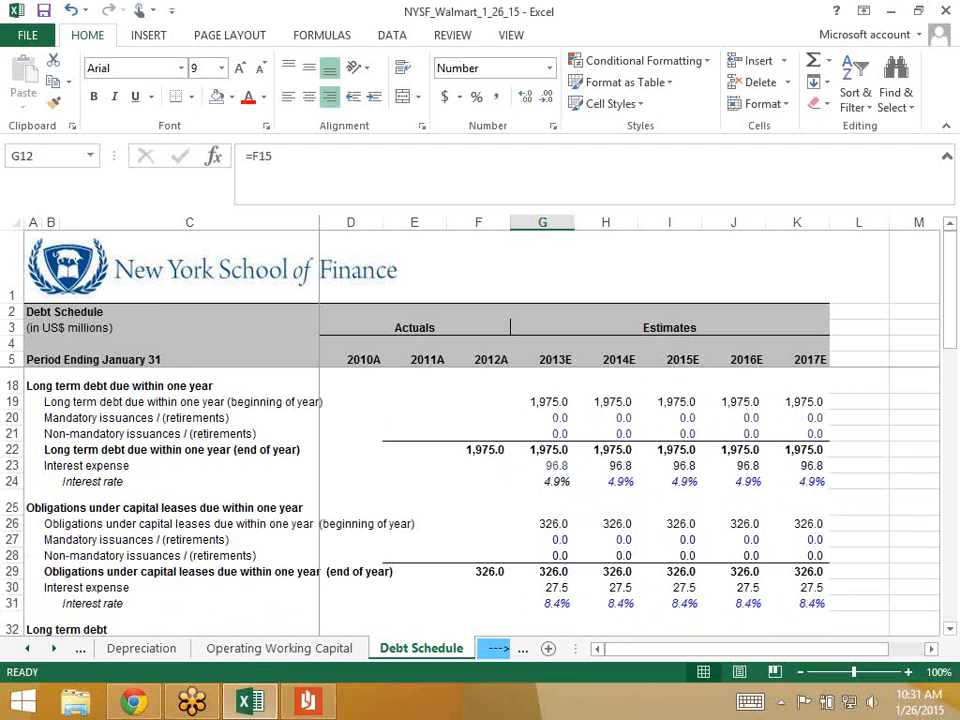
pyautogui.scroll(-3, 480, 450)
pyautogui.click(542, 497)
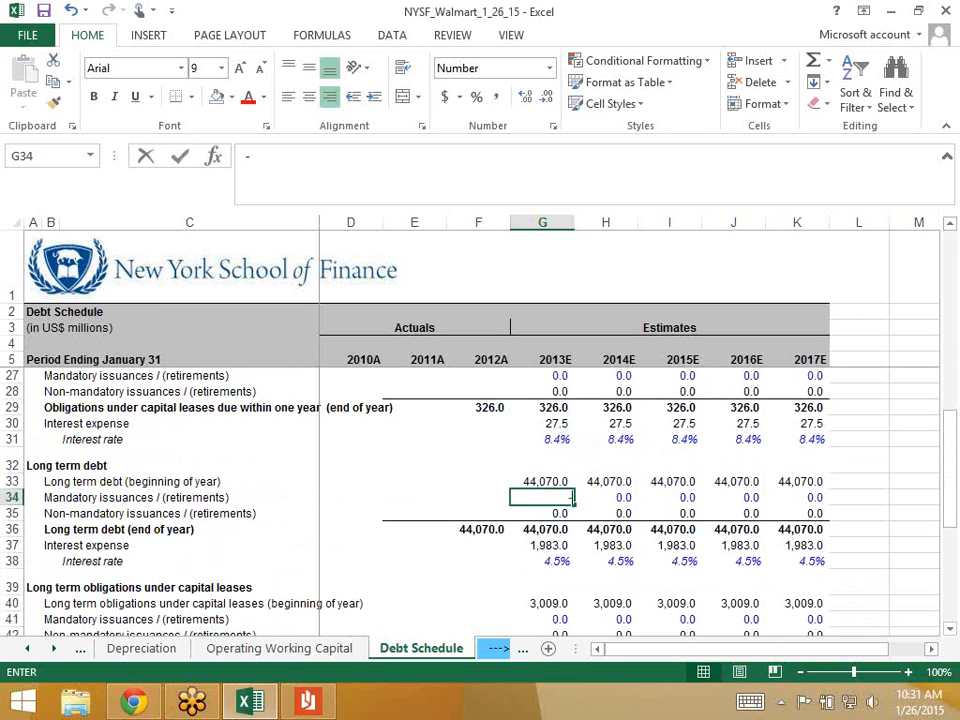
pyautogui.write('-50000')
pyautogui.press('BackSpace')
pyautogui.press('Return')
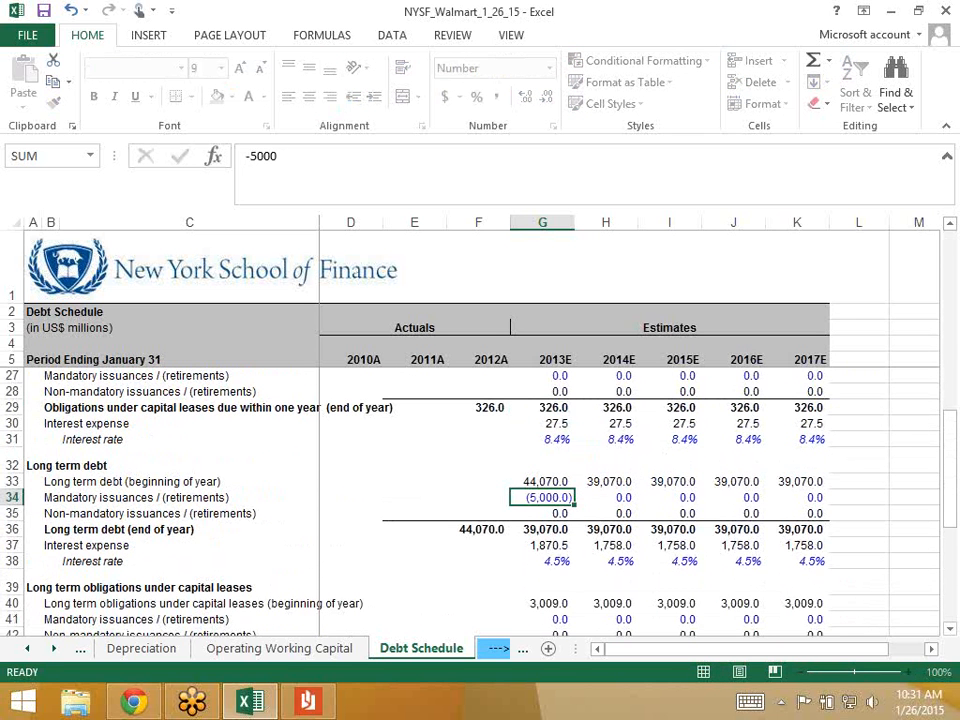
# - Paste the short-term borrowings cell's formats from G12 onto the noted cash total in G11
pyautogui.scroll(3, 480, 450)
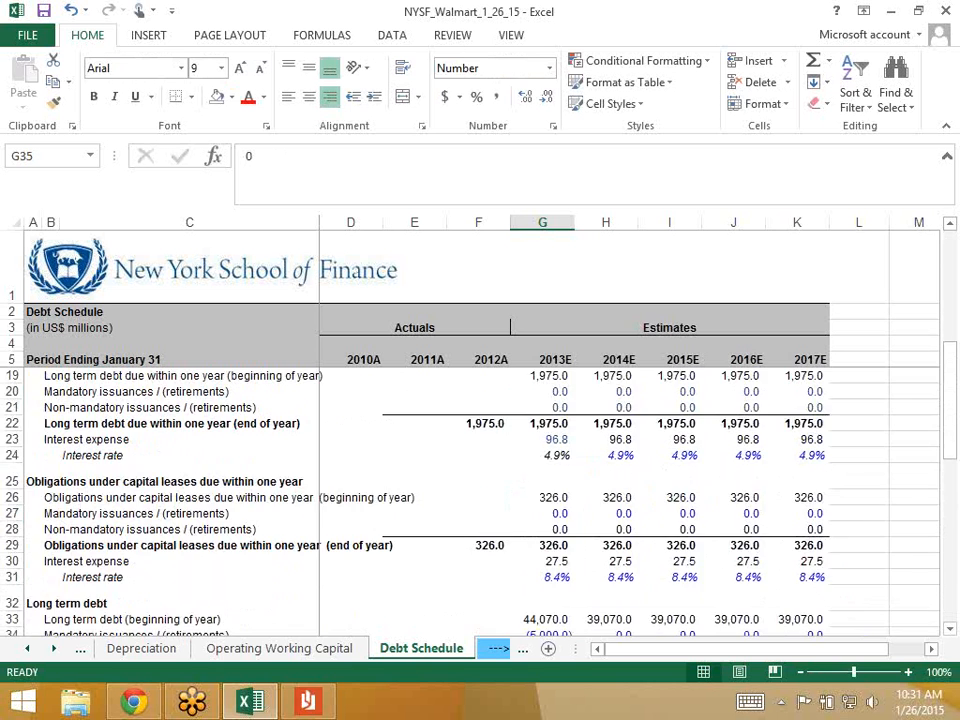
pyautogui.scroll(5, 480, 450)
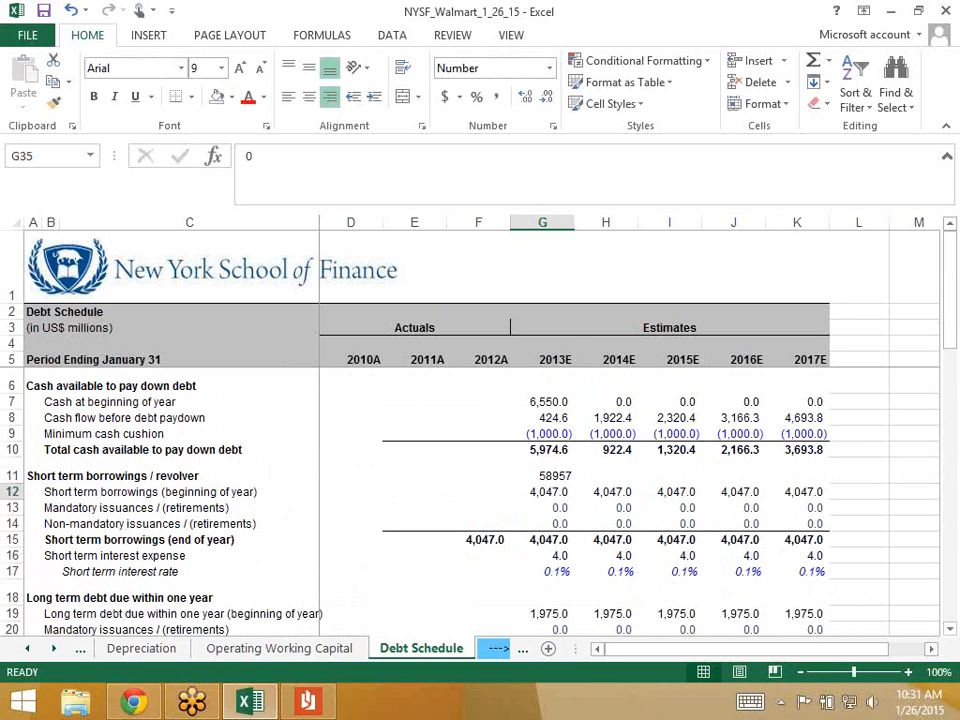
pyautogui.click(543, 472)
pyautogui.click(264, 97)
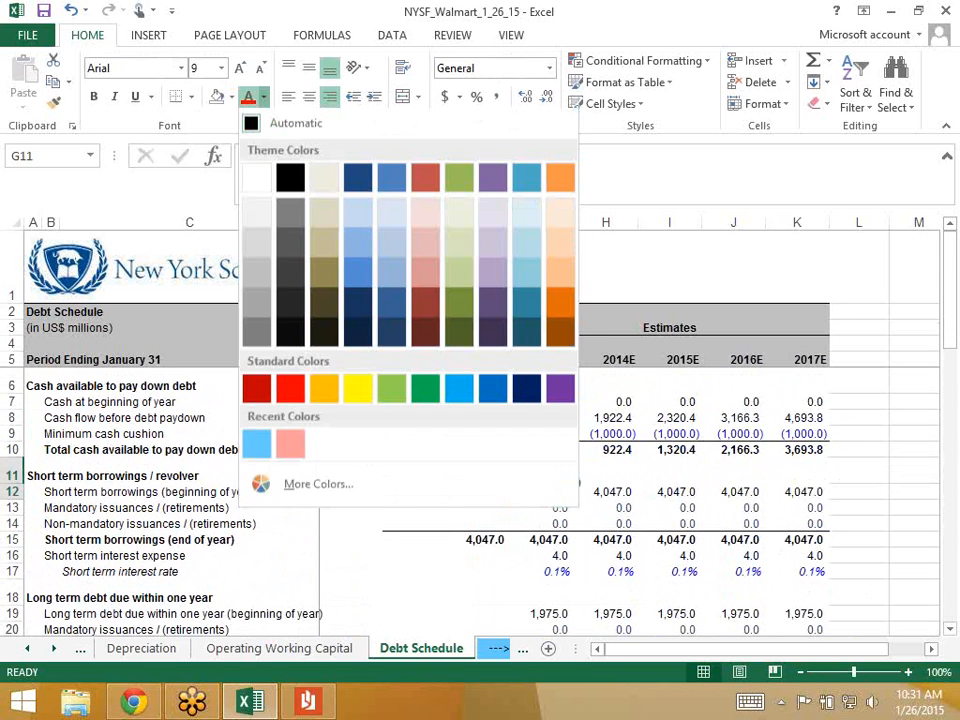
pyautogui.click(318, 486)
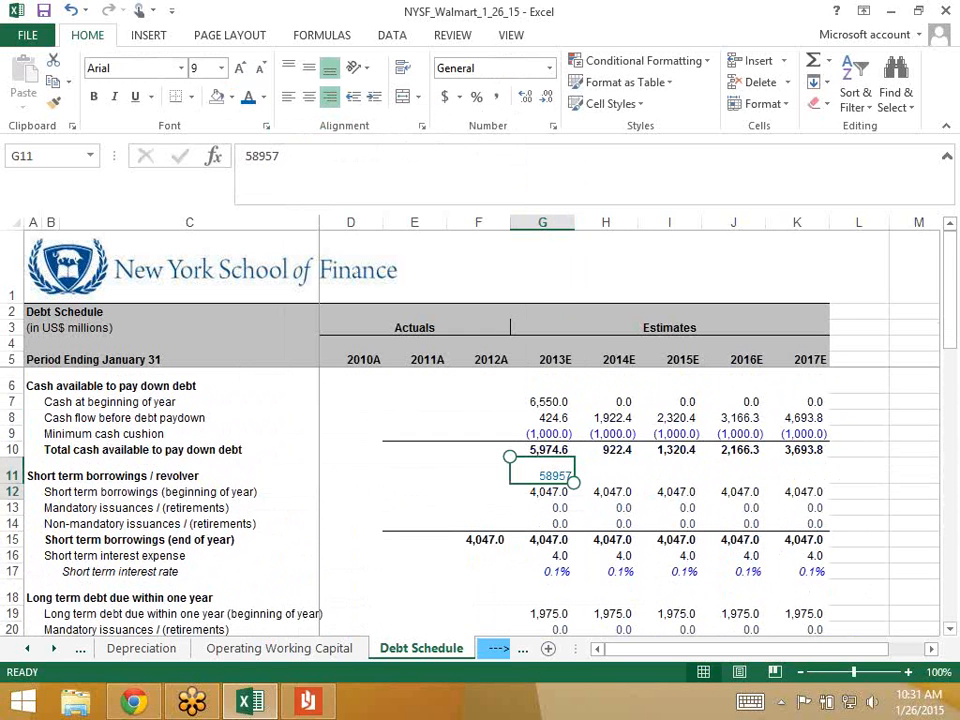
pyautogui.press('Down')
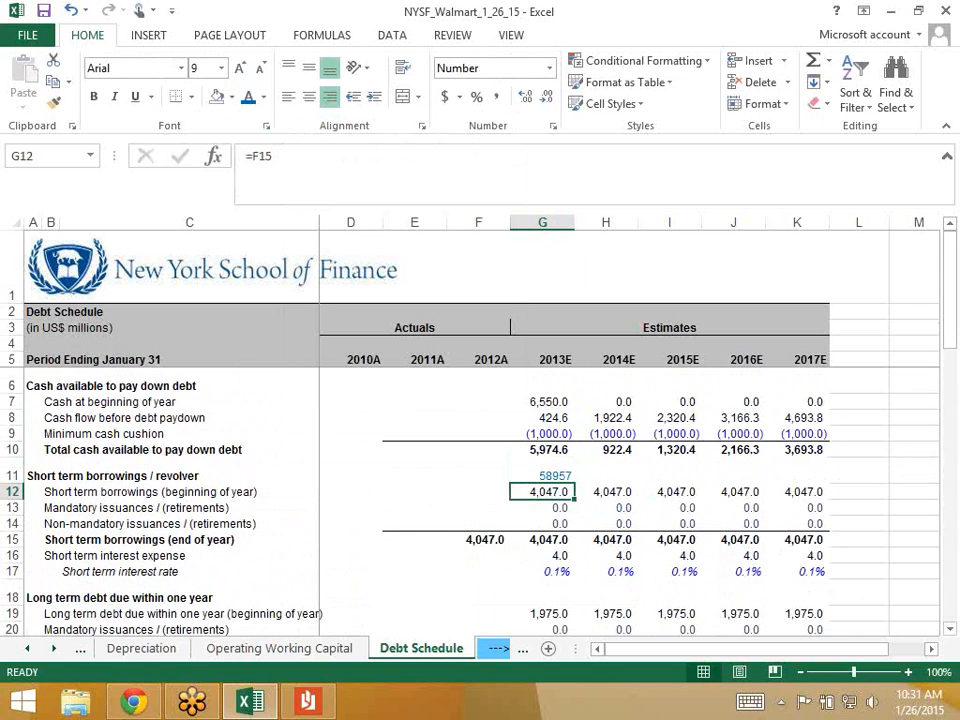
pyautogui.hotkey('ctrl', 'c')
pyautogui.press('Up')
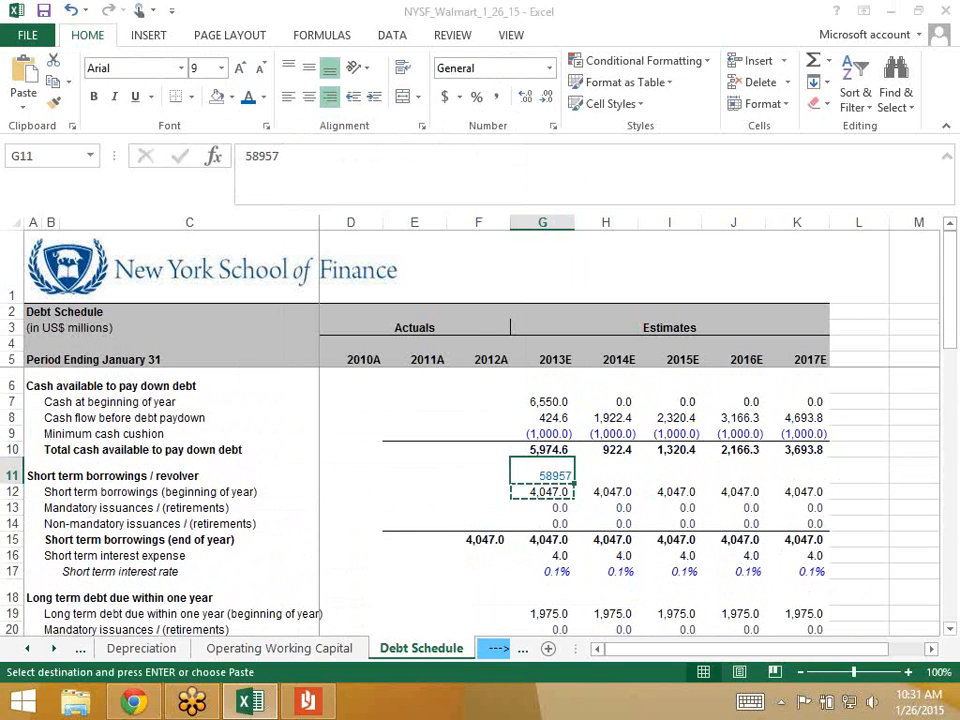
pyautogui.hotkey('alt', 'e')
pyautogui.press('s')
pyautogui.press('t')
pyautogui.press('Return')
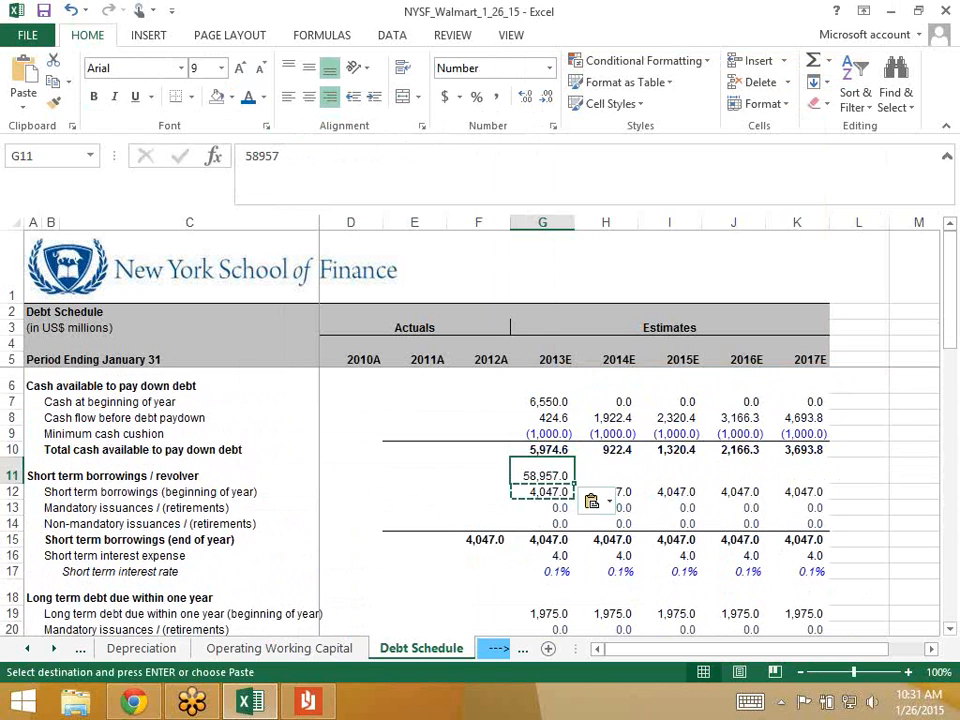
# - Correct the noted value to 5,895.7 and colour it blue, keeping total cash available at 5,974.6
pyautogui.press('Down')
pyautogui.press('Up')
pyautogui.click(278, 173)
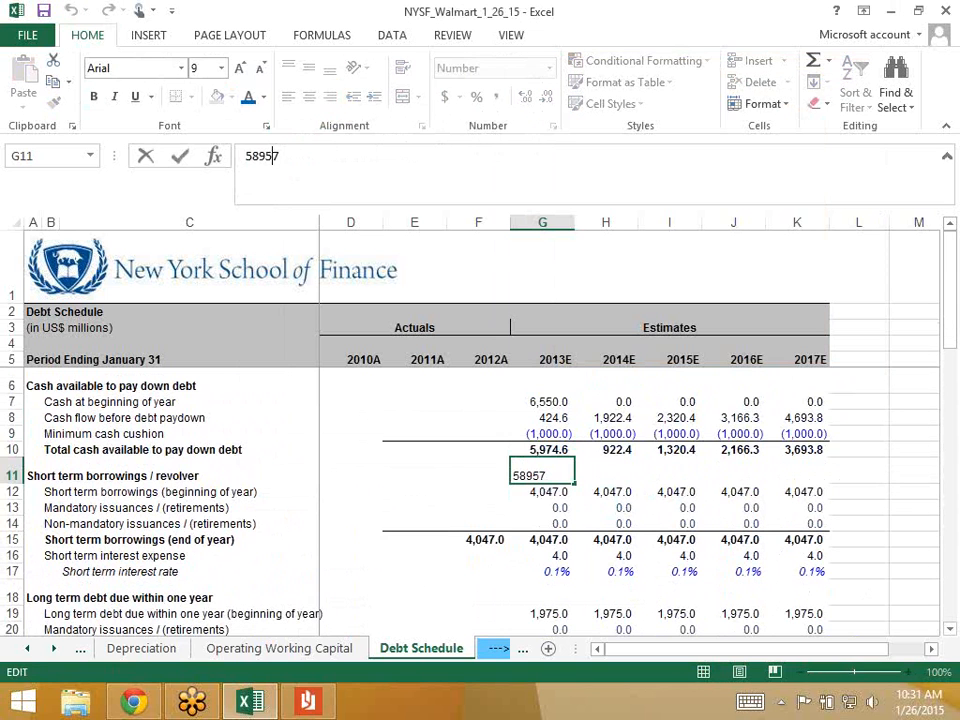
pyautogui.write('.')
pyautogui.press('Return')
pyautogui.press('Up')
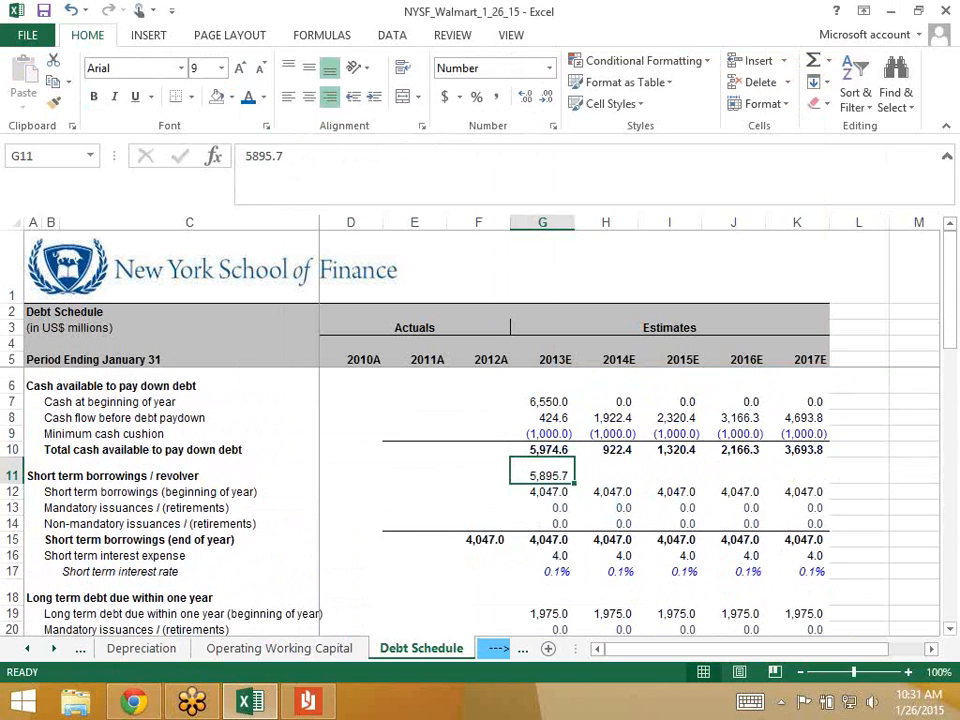
pyautogui.click(248, 97)
pyautogui.click(542, 450)
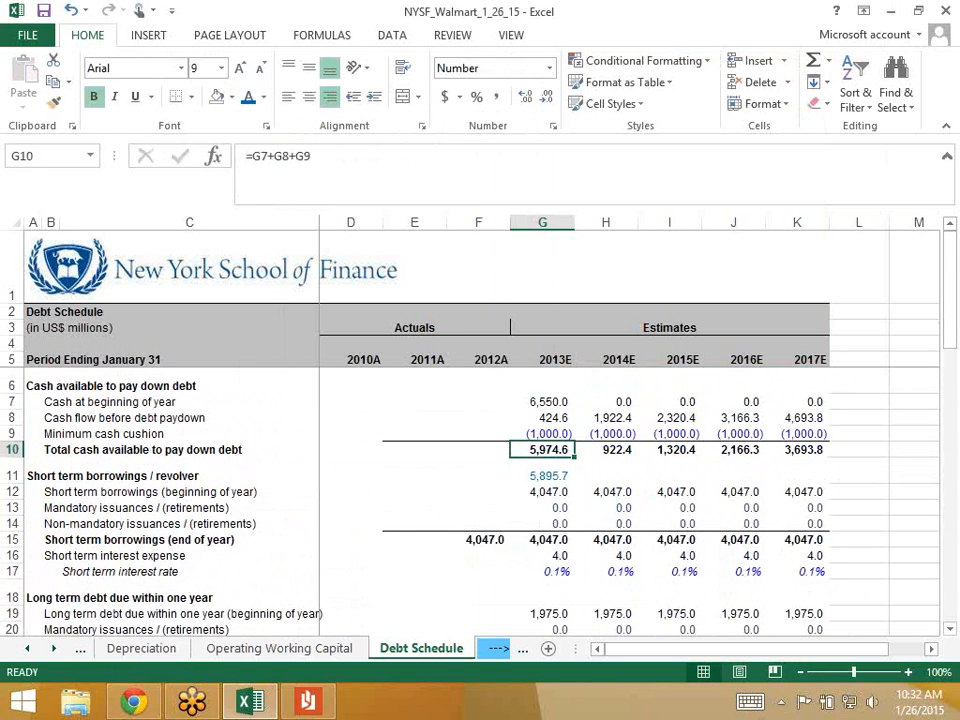
# - Review the long-term interest expense formula and the 2013E cash rows above the revolver
pyautogui.scroll(-7, 480, 500)
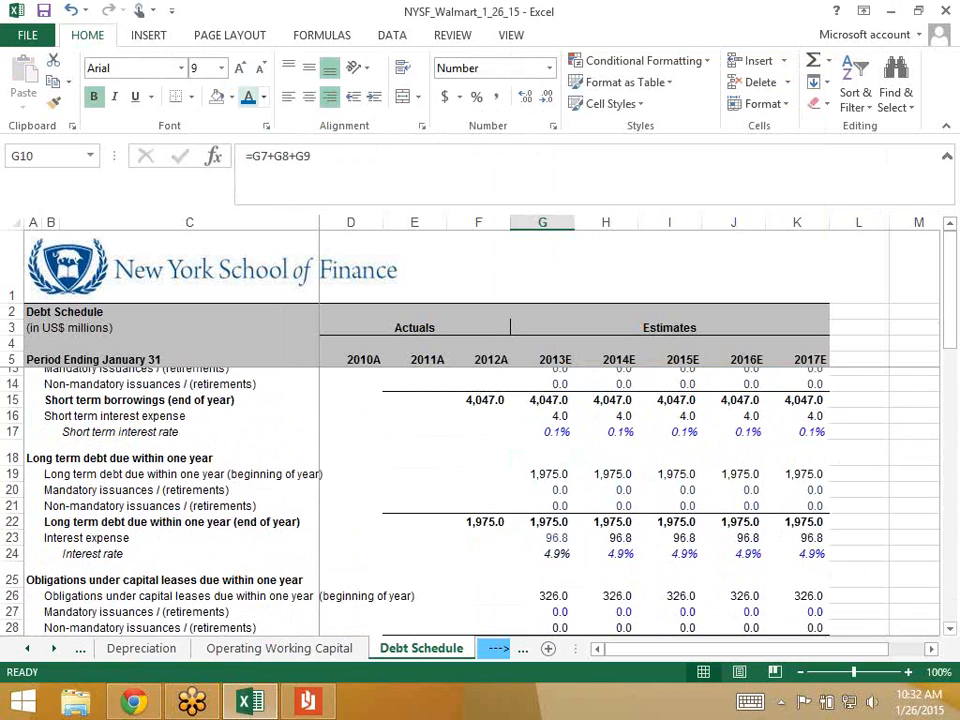
pyautogui.click(542, 561)
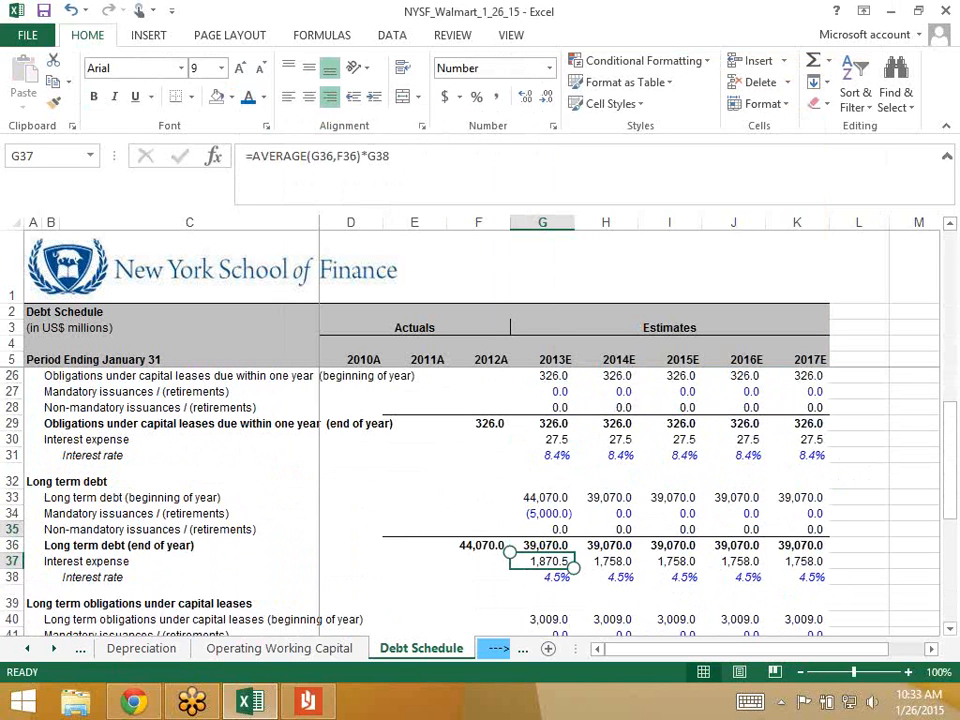
pyautogui.scroll(5, 510, 552)
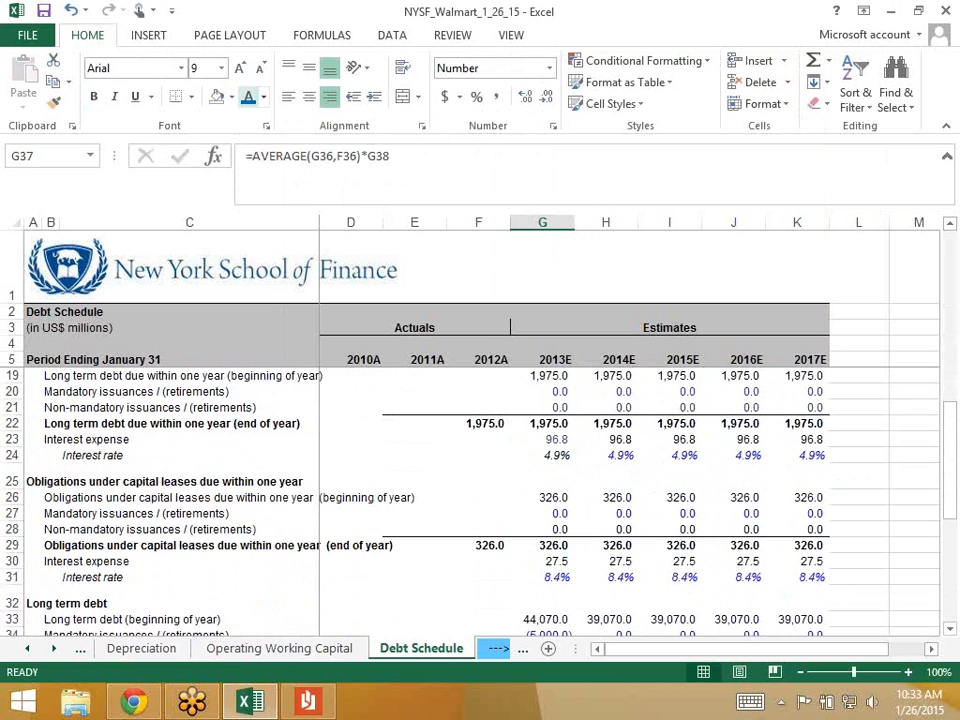
pyautogui.scroll(2, 480, 500)
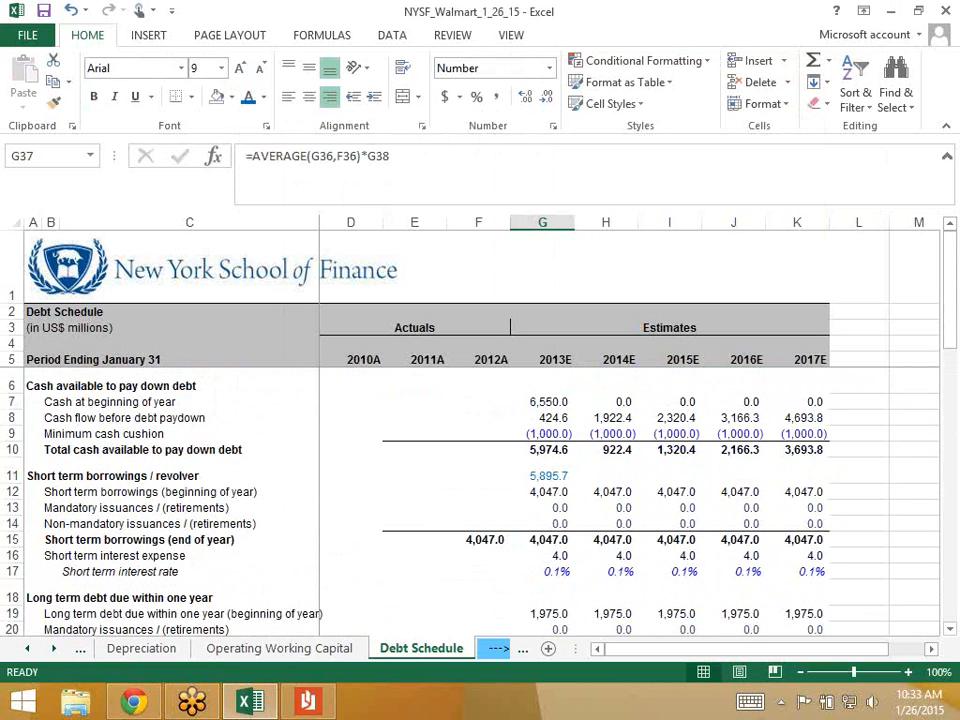
pyautogui.click(542, 434)
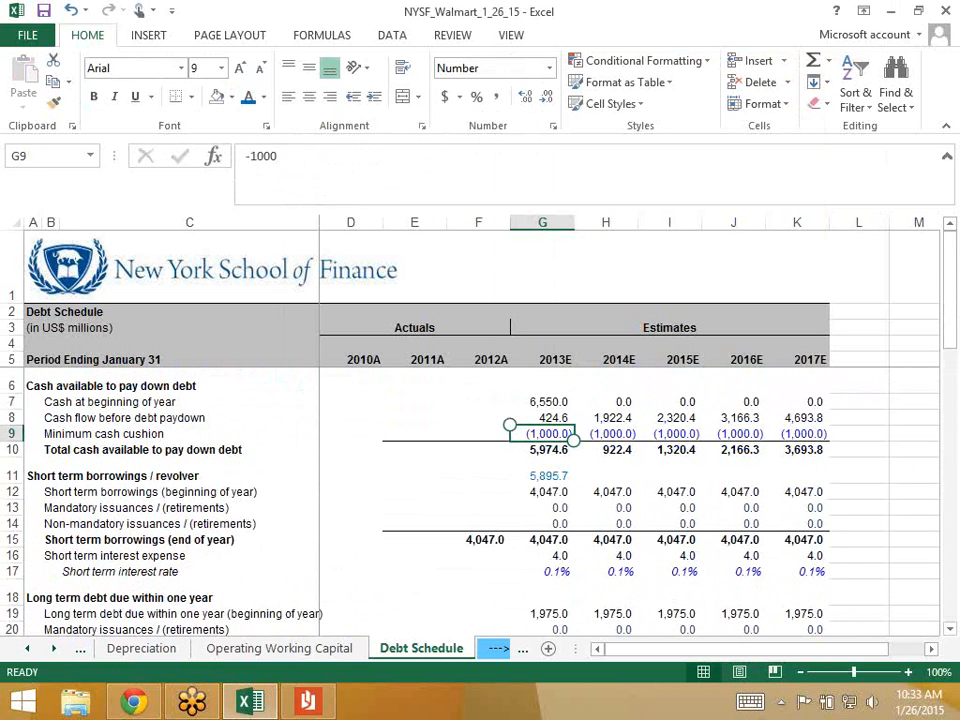
pyautogui.press('Down')
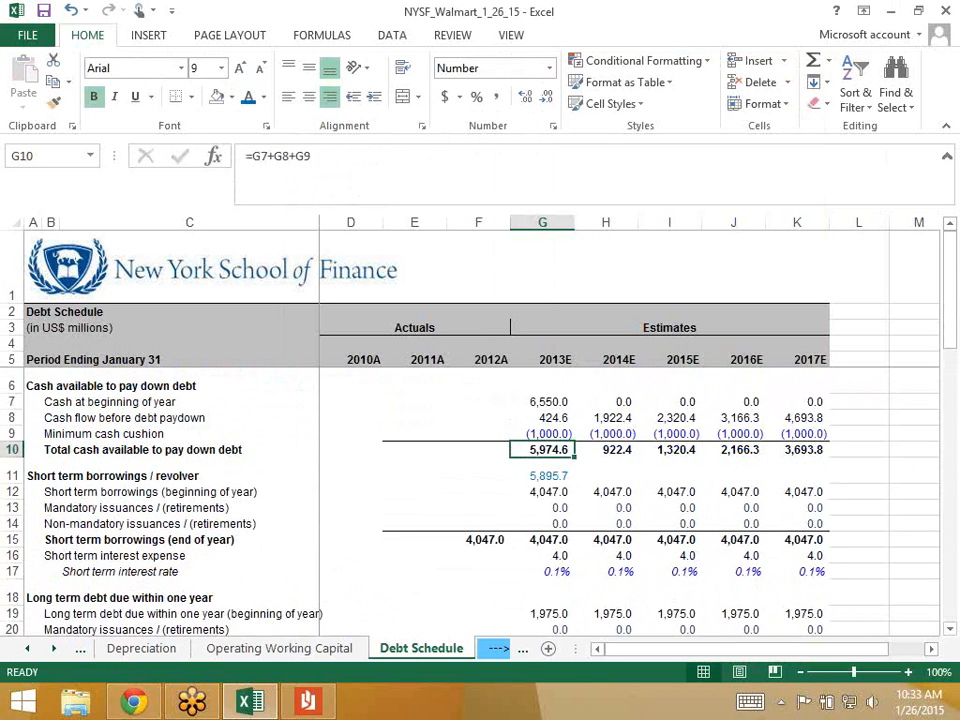
pyautogui.press('Up')
pyautogui.press('Up')
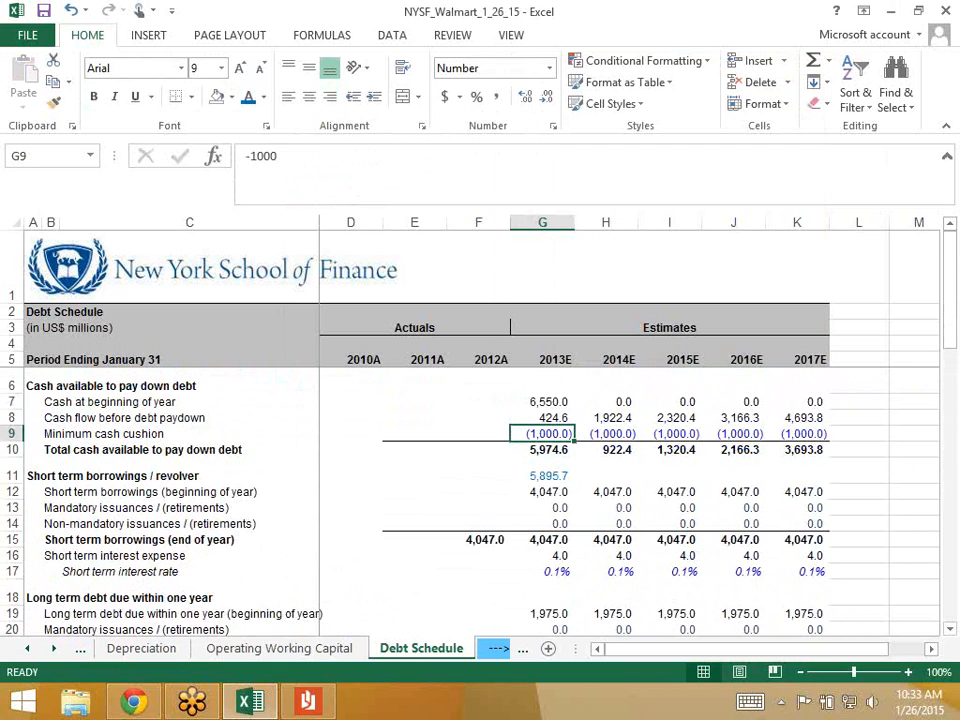
pyautogui.press('Down')
pyautogui.press('Up')
pyautogui.press('Up')
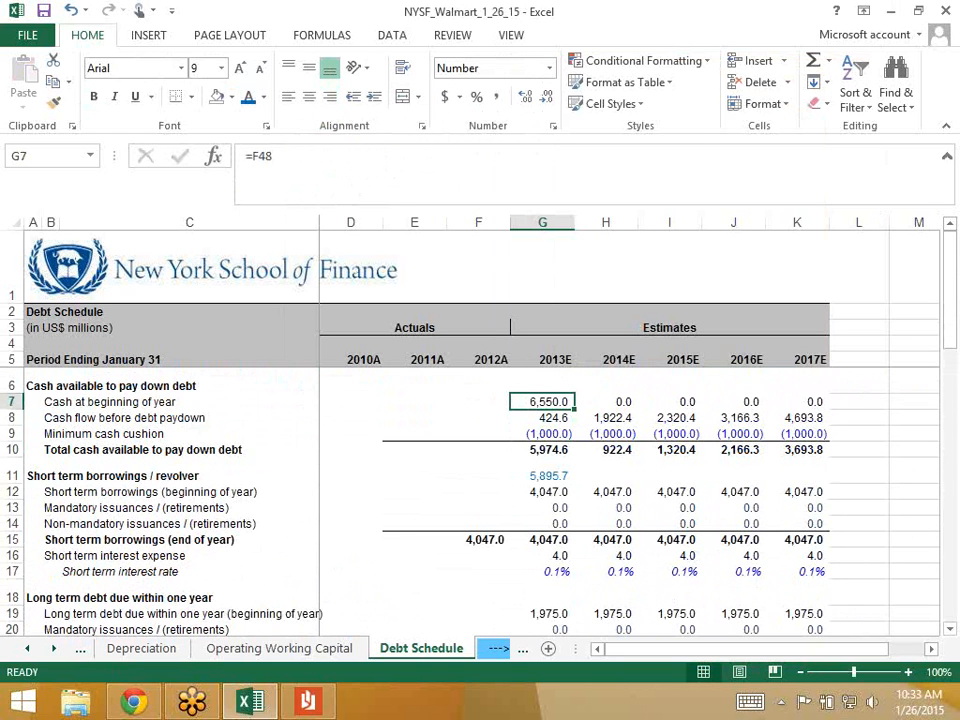
pyautogui.press('Down')
pyautogui.press('Up')
pyautogui.press('Down')
pyautogui.press('Down')
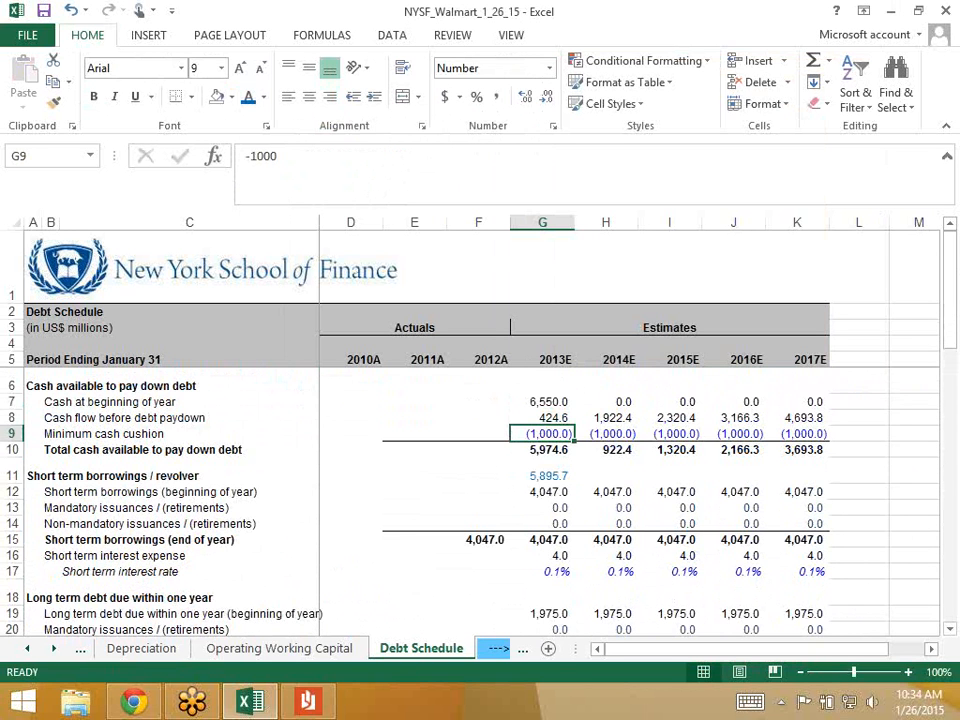
pyautogui.press('Up')
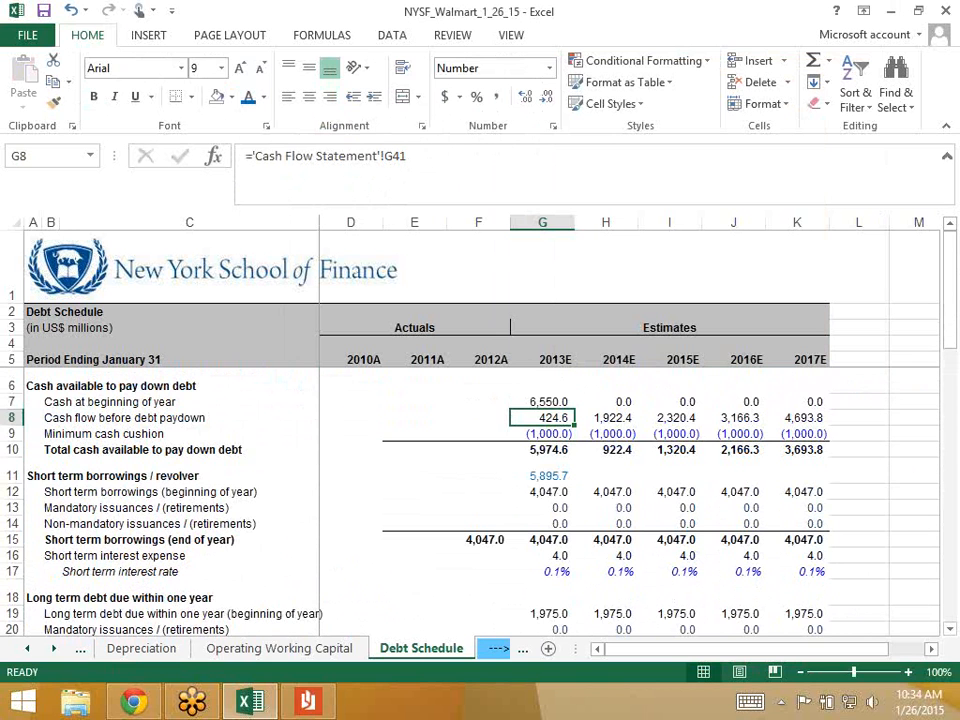
# - Inspect the beginning cash and cash flow before debt paydown formulas, leaving them unchanged
pyautogui.press('F2')
pyautogui.press('Escape')
pyautogui.press('Up')
pyautogui.press('F2')
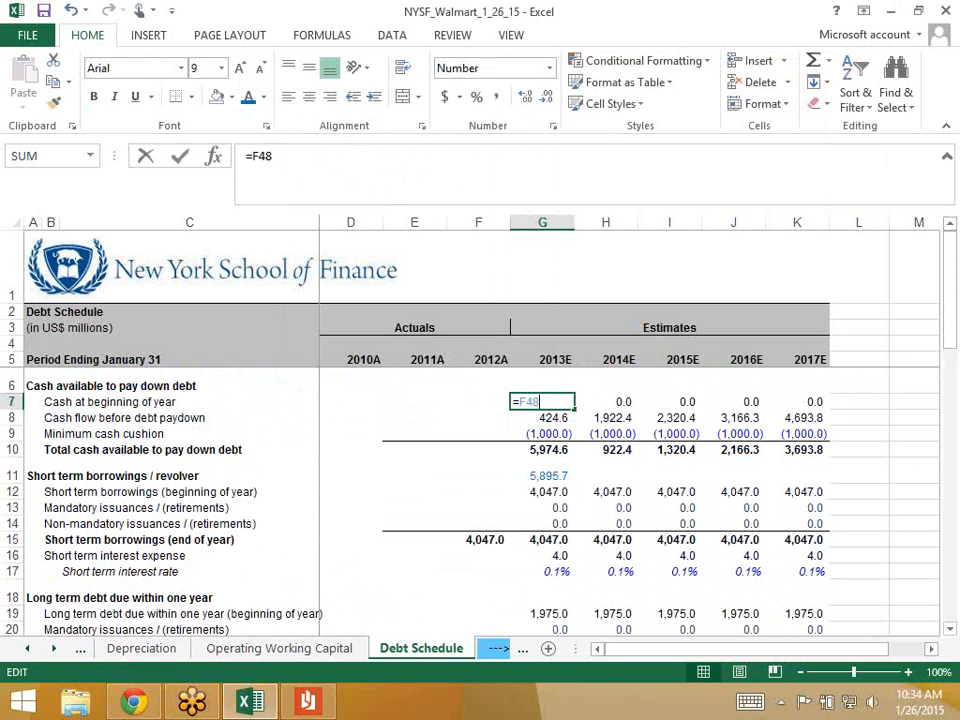
pyautogui.press('Escape')
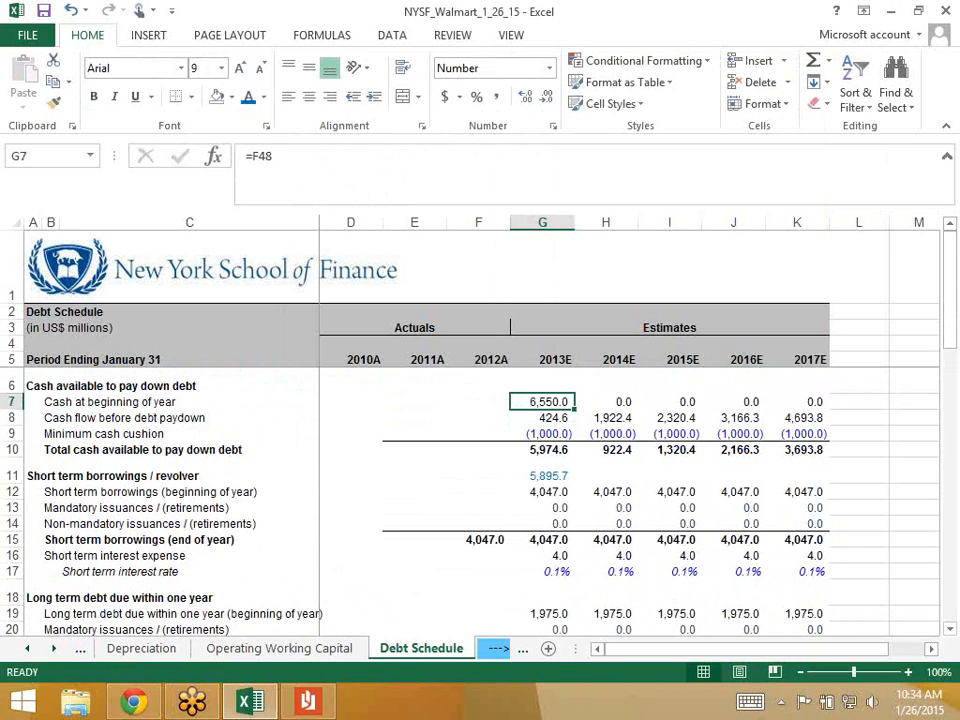
pyautogui.press('Down')
pyautogui.press('F2')
pyautogui.press('Escape')
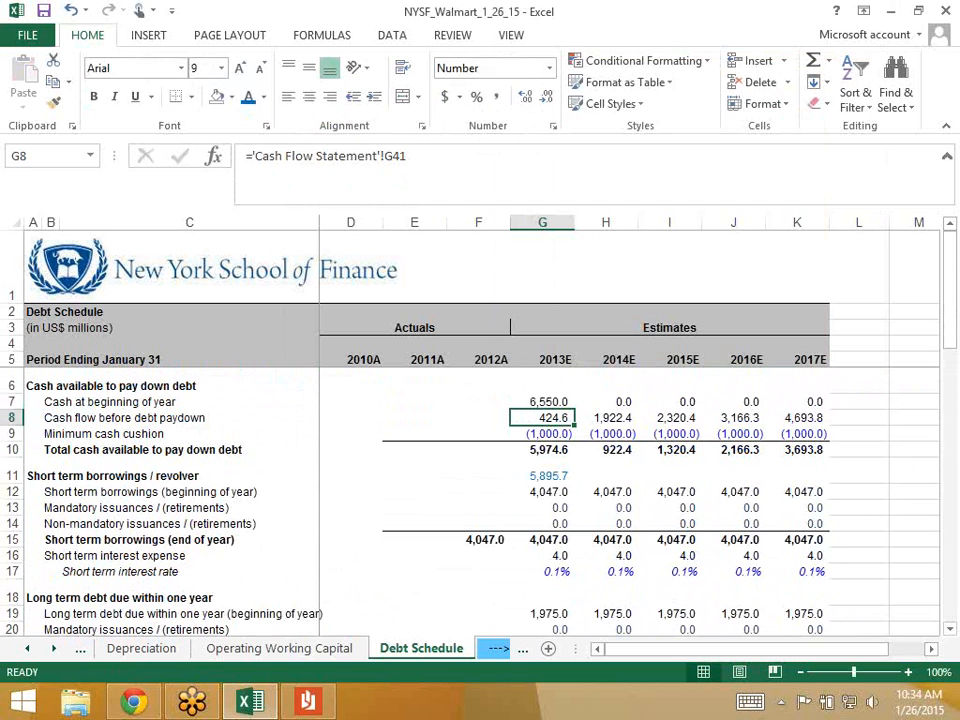
# - Enter 0 as the 2013E long-term debt mandatory retirement
pyautogui.press('Down')
pyautogui.press('Down')
pyautogui.press('Down')
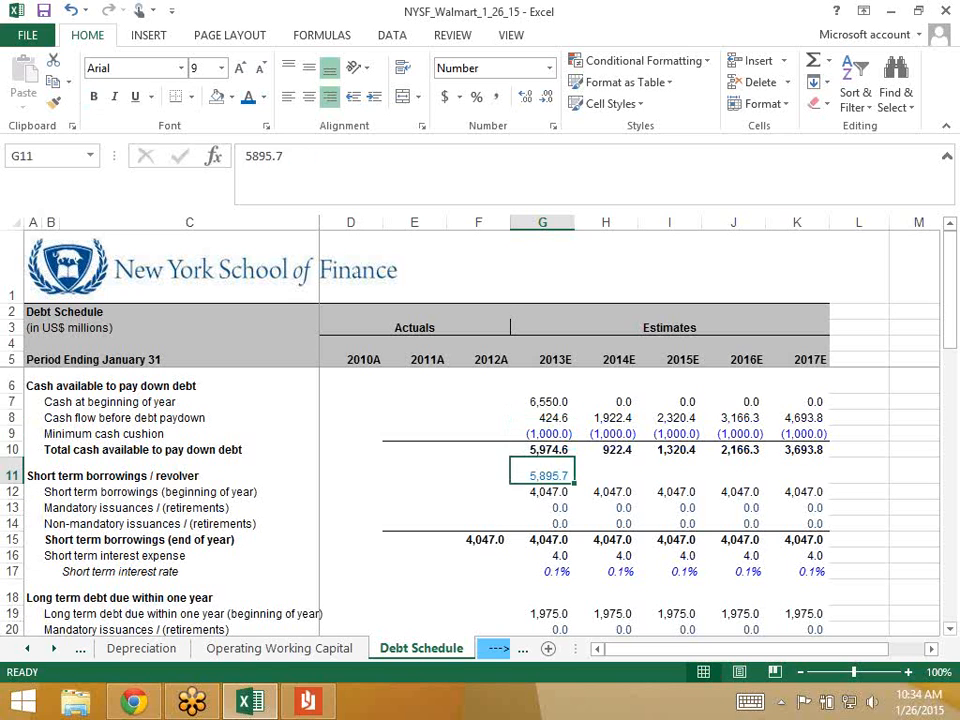
pyautogui.press('Up')
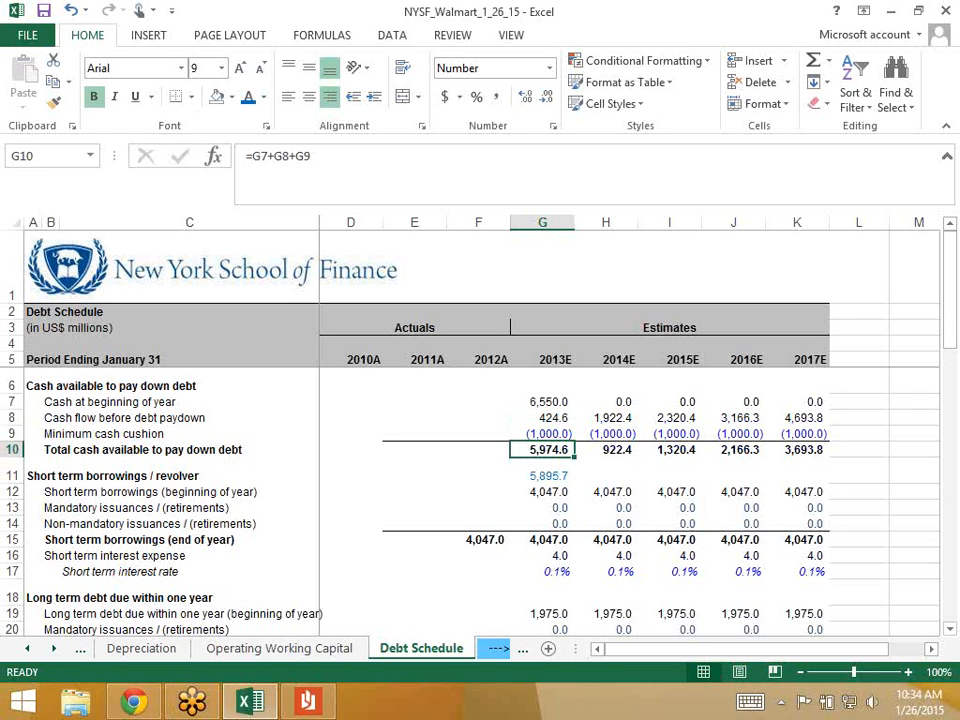
pyautogui.press('Down')
pyautogui.press('Down')
pyautogui.press('Down')
pyautogui.press('Down')
pyautogui.press('Down')
pyautogui.press('Down')
pyautogui.press('Down')
pyautogui.press('Down')
pyautogui.press('Down')
pyautogui.press('Down')
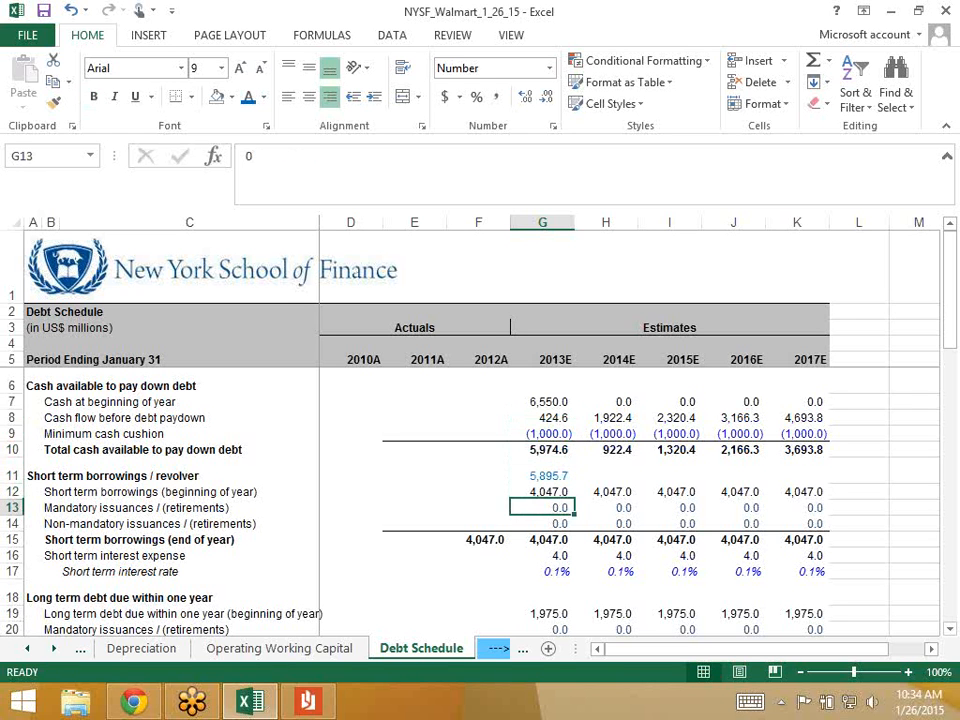
pyautogui.press('Down')
pyautogui.press('Down')
pyautogui.press('Down')
pyautogui.press('Down')
pyautogui.press('Down')
pyautogui.press('Down')
pyautogui.press('Down')
pyautogui.press('Down')
pyautogui.press('Down')
pyautogui.press('Down')
pyautogui.press('Down')
pyautogui.press('Down')
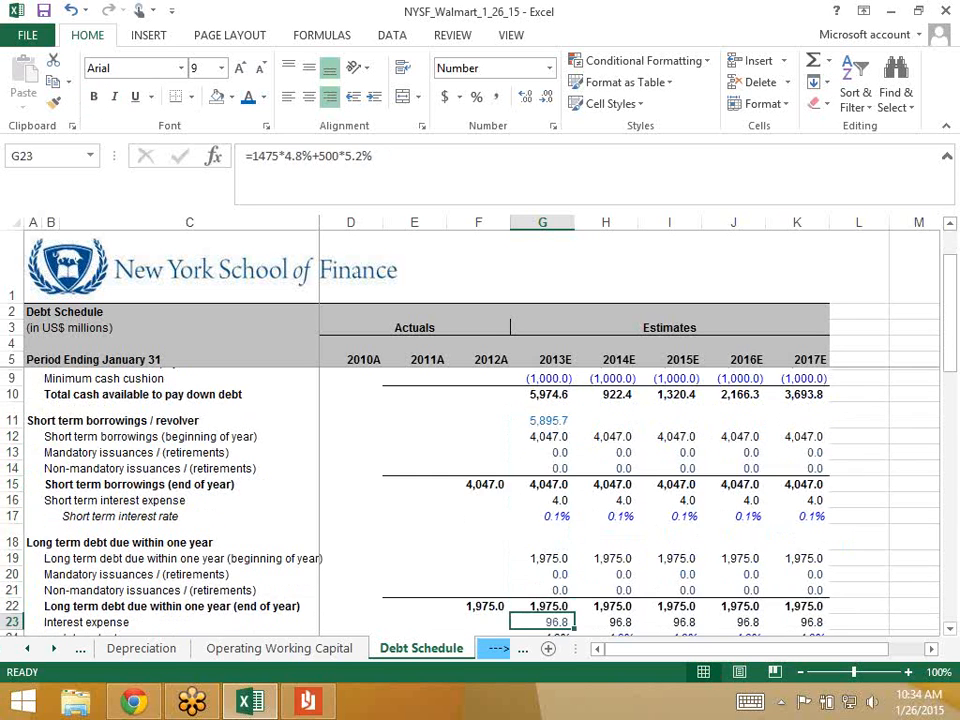
pyautogui.press('Down')
pyautogui.press('Down')
pyautogui.press('Down')
pyautogui.press('Down')
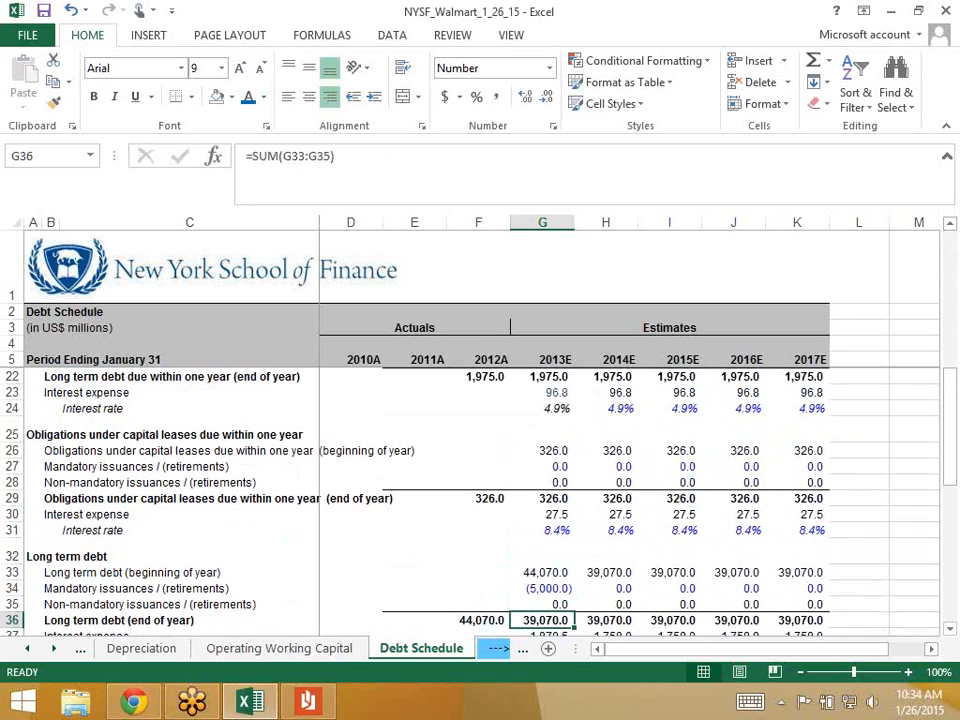
pyautogui.press('Up')
pyautogui.press('Up')
pyautogui.write('0')
pyautogui.hotkey('ctrl', 'Return')
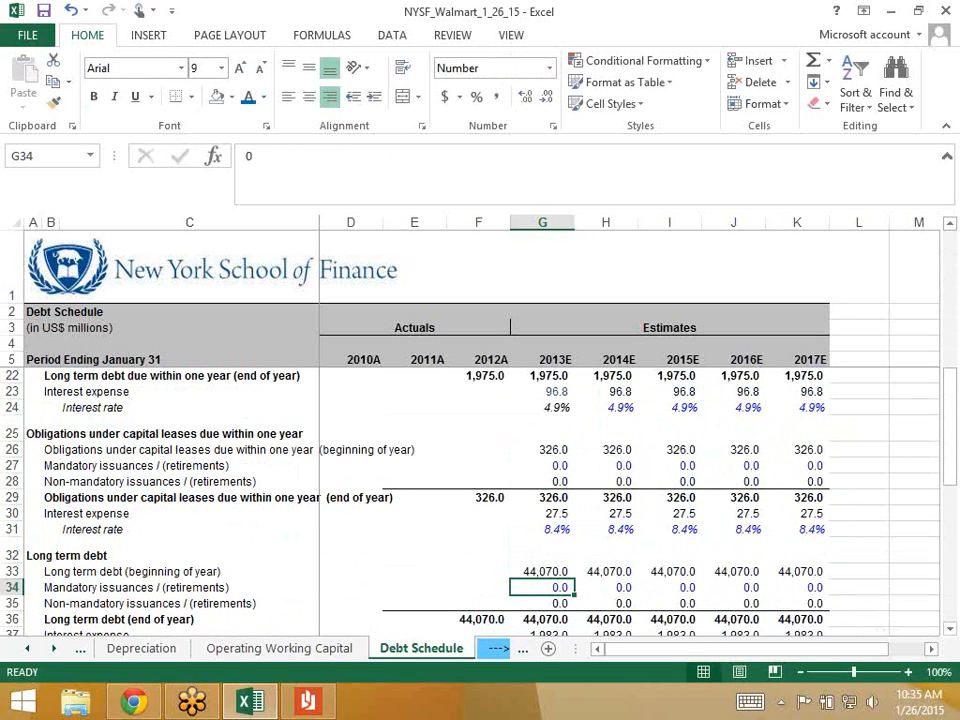
# - Enter -5895.7 as the 2013E long-term debt mandatory retirement in G34
pyautogui.press('Up')
pyautogui.press('Up')
pyautogui.press('Up')
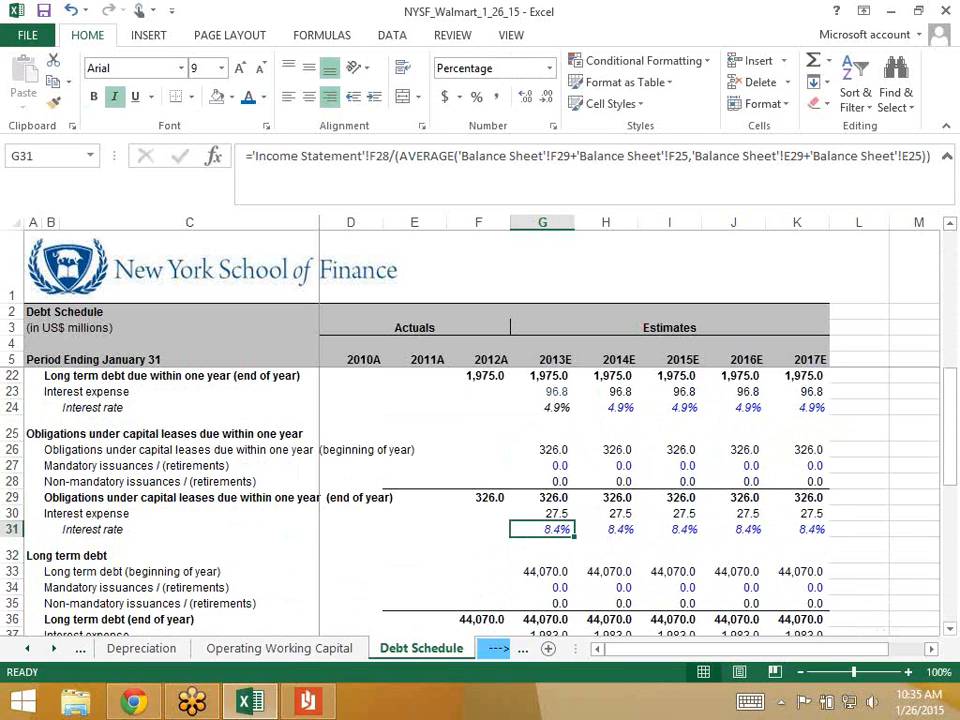
pyautogui.scroll(5, 480, 480)
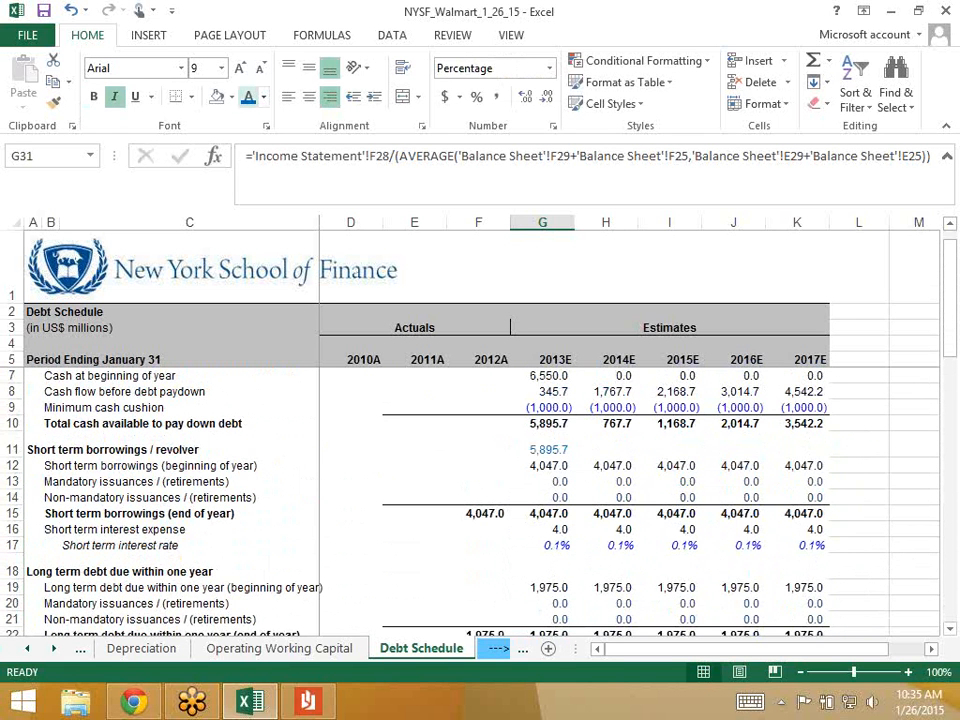
pyautogui.click(543, 424)
pyautogui.press('Down')
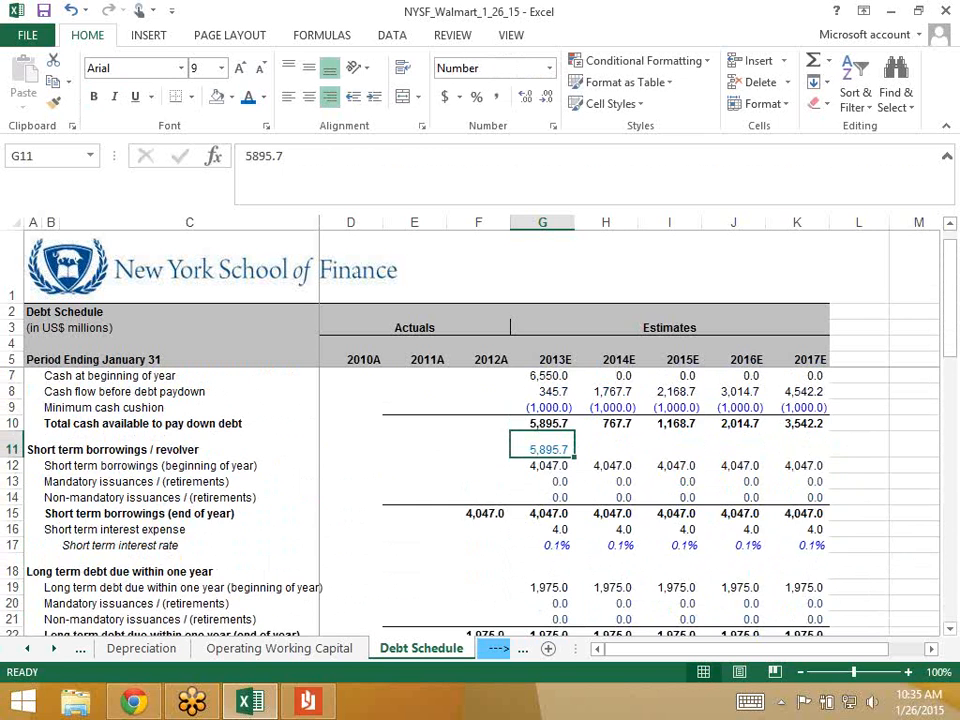
pyautogui.scroll(-8, 480, 480)
pyautogui.click(543, 433)
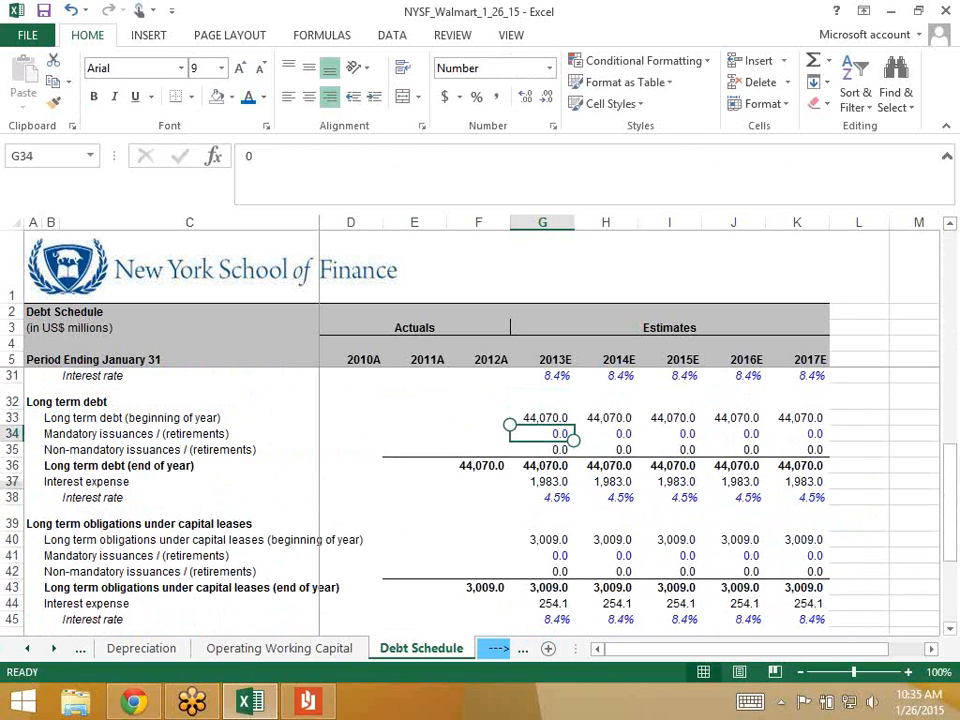
pyautogui.write('-589')
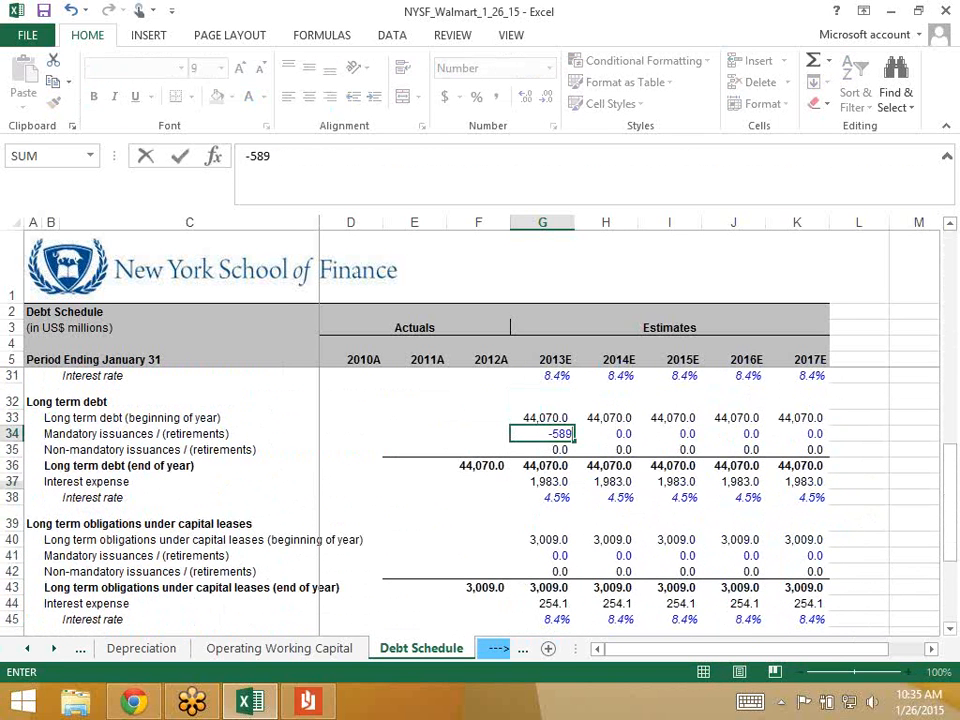
pyautogui.write('5.7')
pyautogui.press('Return')
# - Undo and redo the -5,895.7 retirement to compare year-end debt before and after
pyautogui.press('Up')
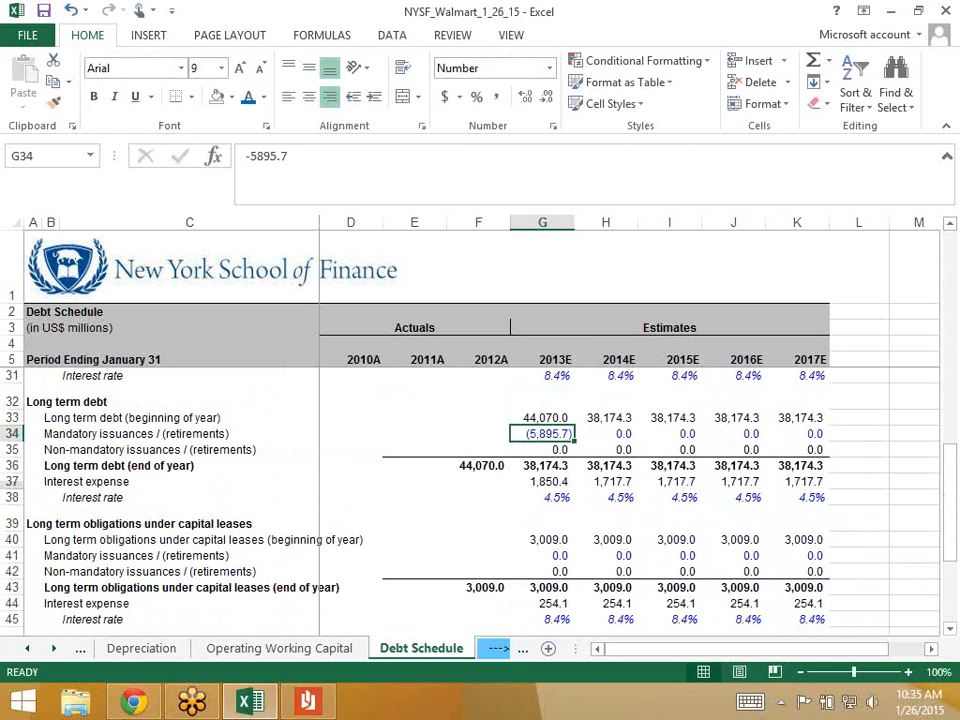
pyautogui.hotkey('ctrl', 'z')
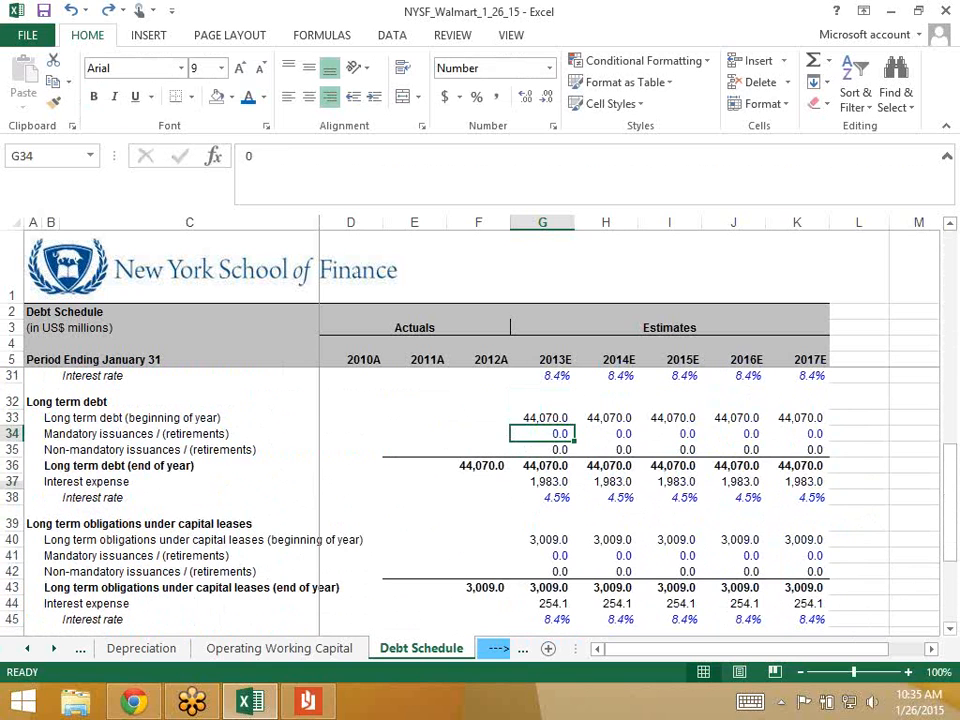
pyautogui.hotkey('ctrl', 'y')
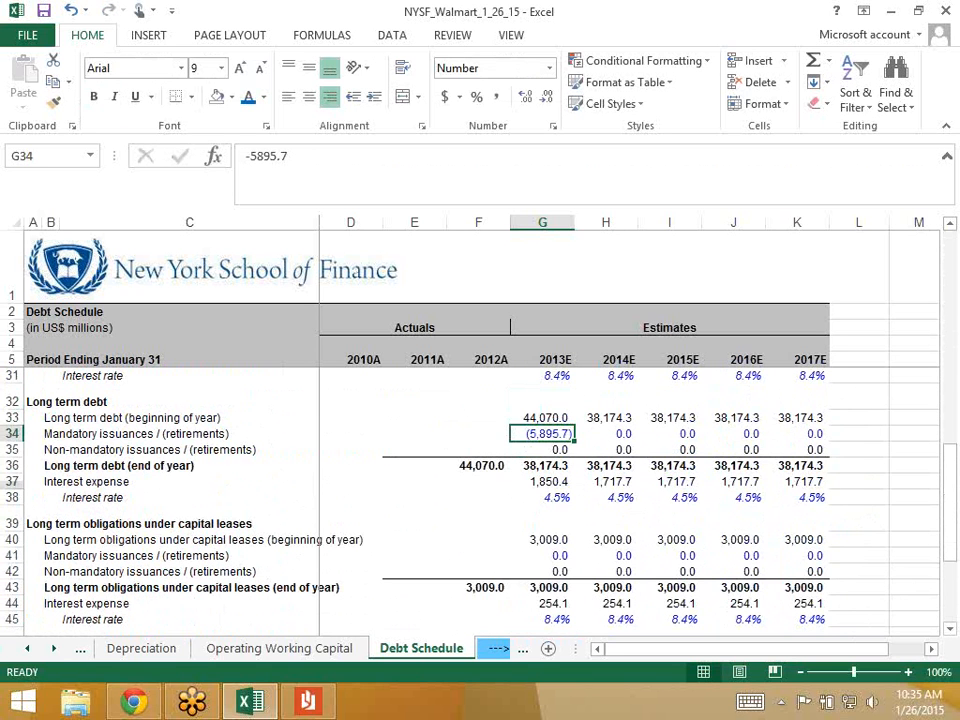
pyautogui.press('Down')
pyautogui.press('Up')
pyautogui.scroll(8, 480, 500)
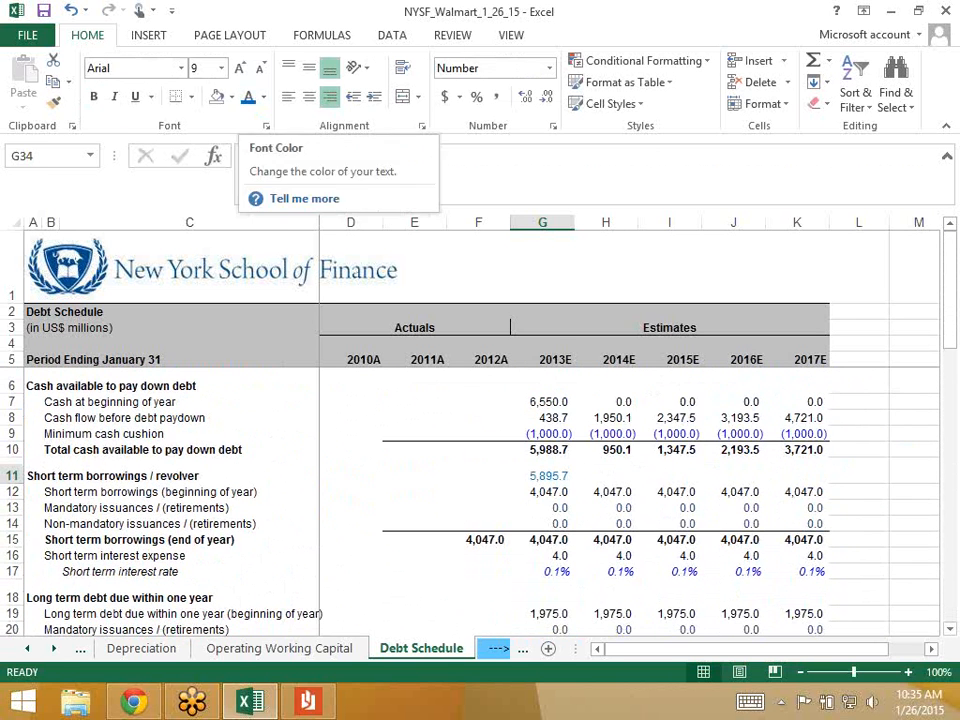
pyautogui.click(545, 477)
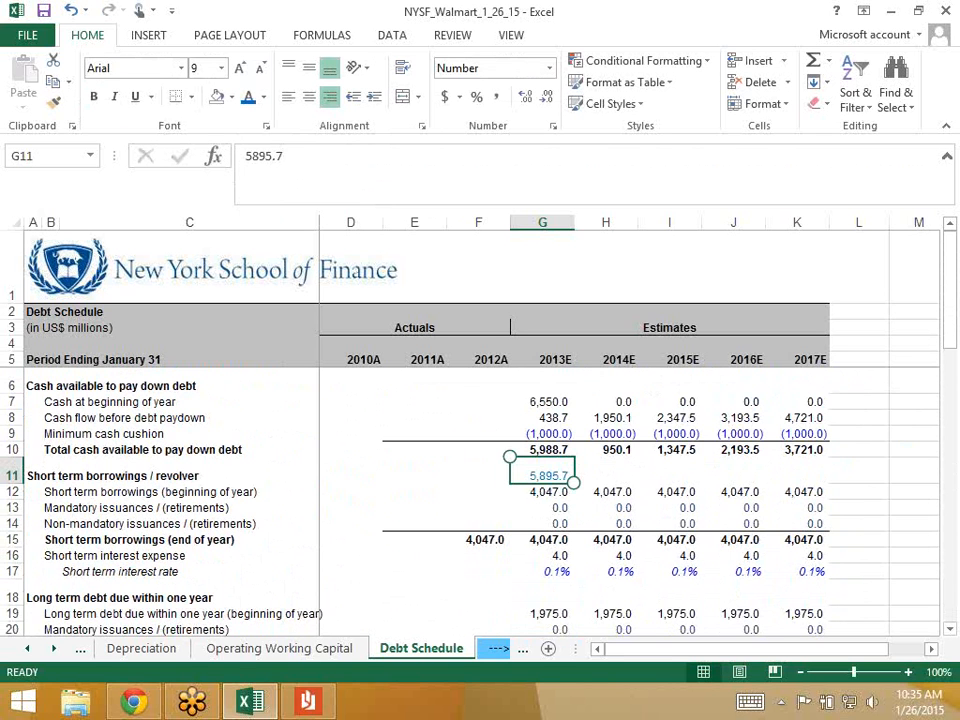
pyautogui.press('Up')
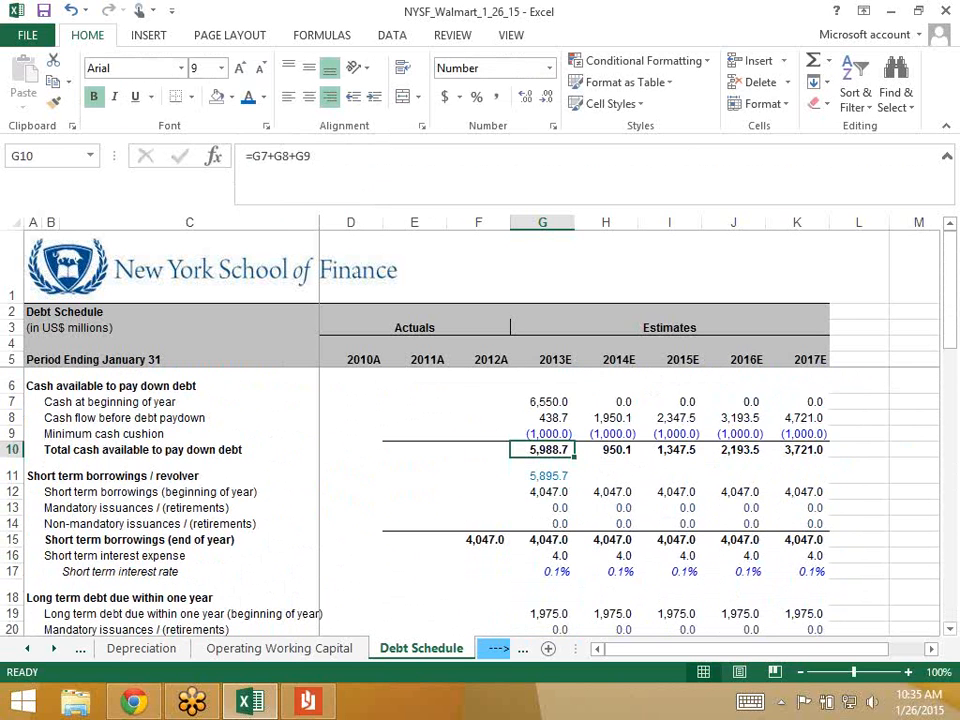
pyautogui.press('Down')
pyautogui.press('Down')
pyautogui.press('Down')
pyautogui.press('Down')
pyautogui.press('Down')
pyautogui.press('Down')
pyautogui.press('Down')
pyautogui.press('Down')
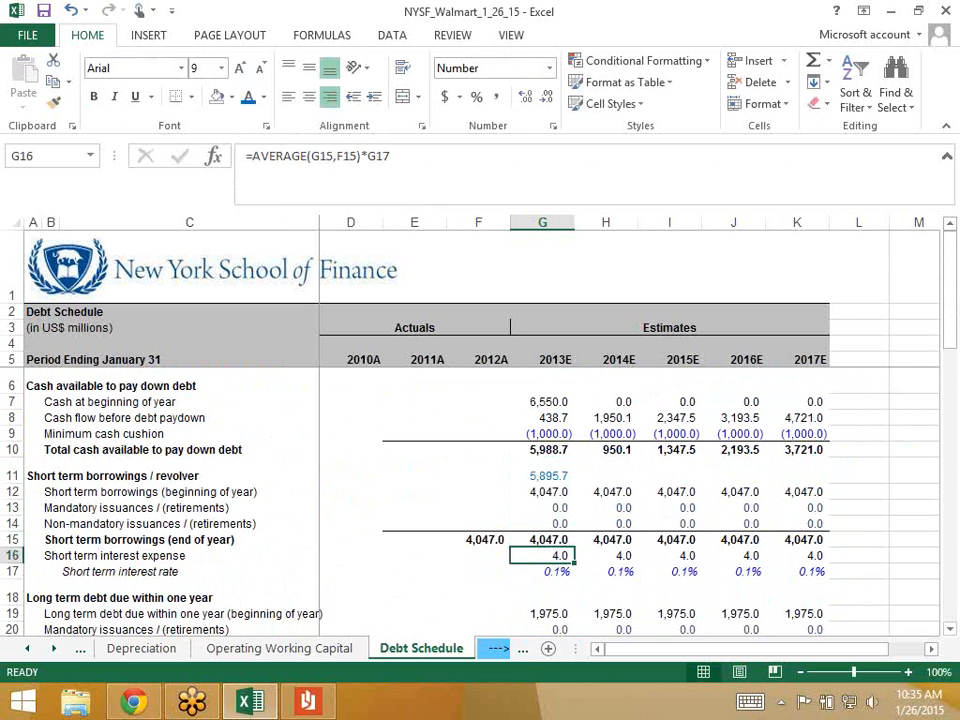
pyautogui.press('Right')
pyautogui.press('Right')
pyautogui.press('Down')
pyautogui.press('Down')
pyautogui.press('Down')
pyautogui.press('Down')
pyautogui.press('Down')
pyautogui.press('Down')
pyautogui.press('Down')
pyautogui.press('Down')
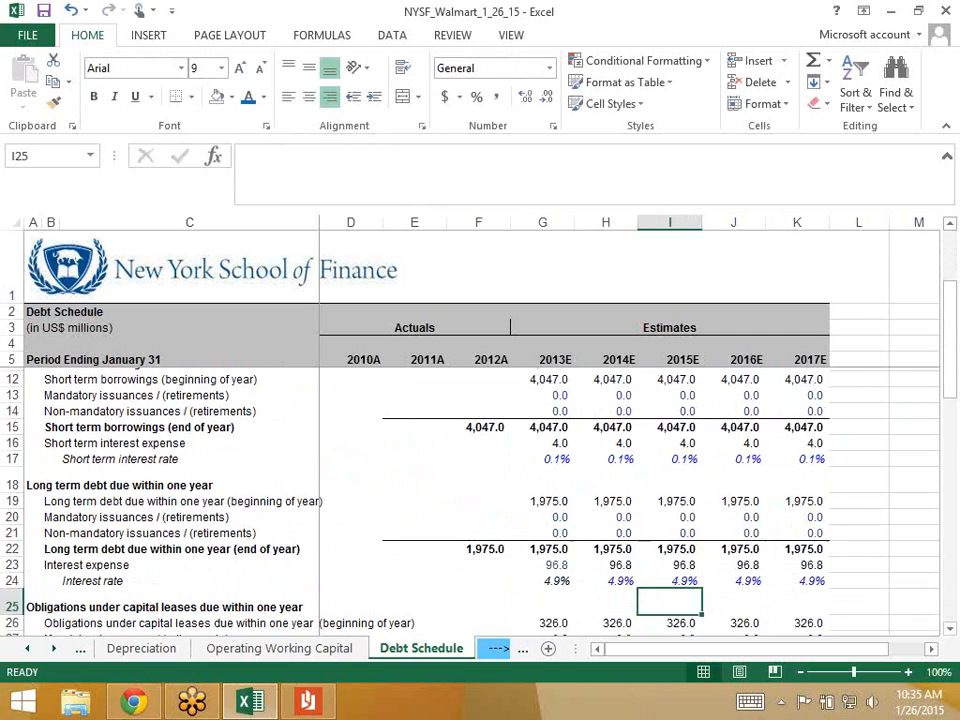
pyautogui.press('Down')
pyautogui.press('Right')
pyautogui.press('Down')
pyautogui.press('Right')
pyautogui.press('Right')
pyautogui.press('Down')
pyautogui.press('Down')
pyautogui.press('Down')
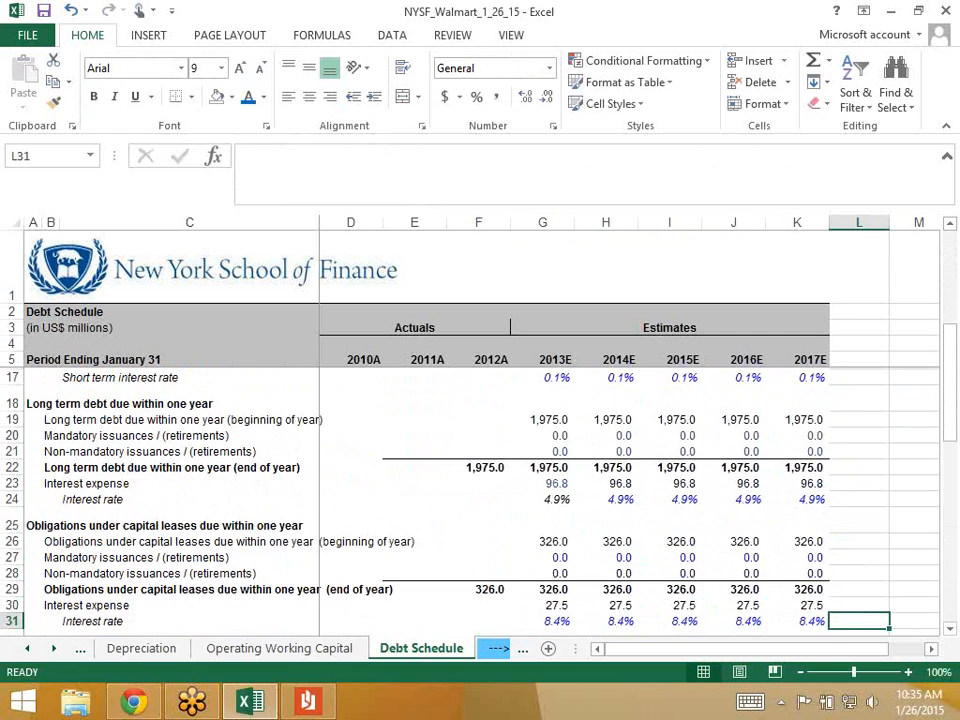
pyautogui.press('Down')
pyautogui.press('Down')
pyautogui.press('Down')
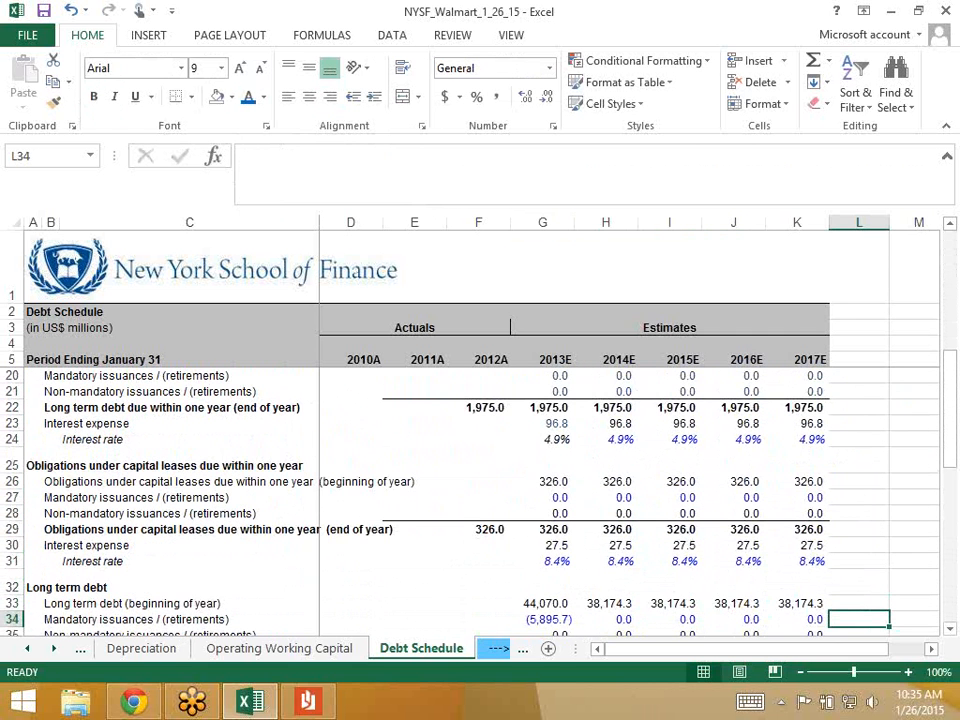
pyautogui.click(543, 619)
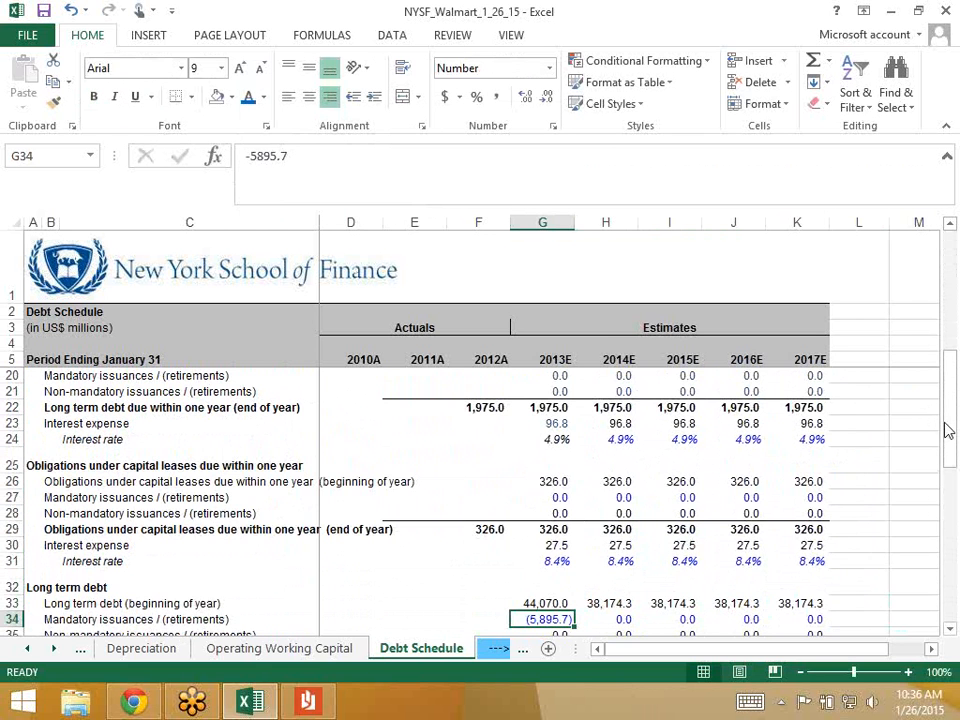
pyautogui.moveTo(949, 431); pyautogui.dragTo(950, 300)
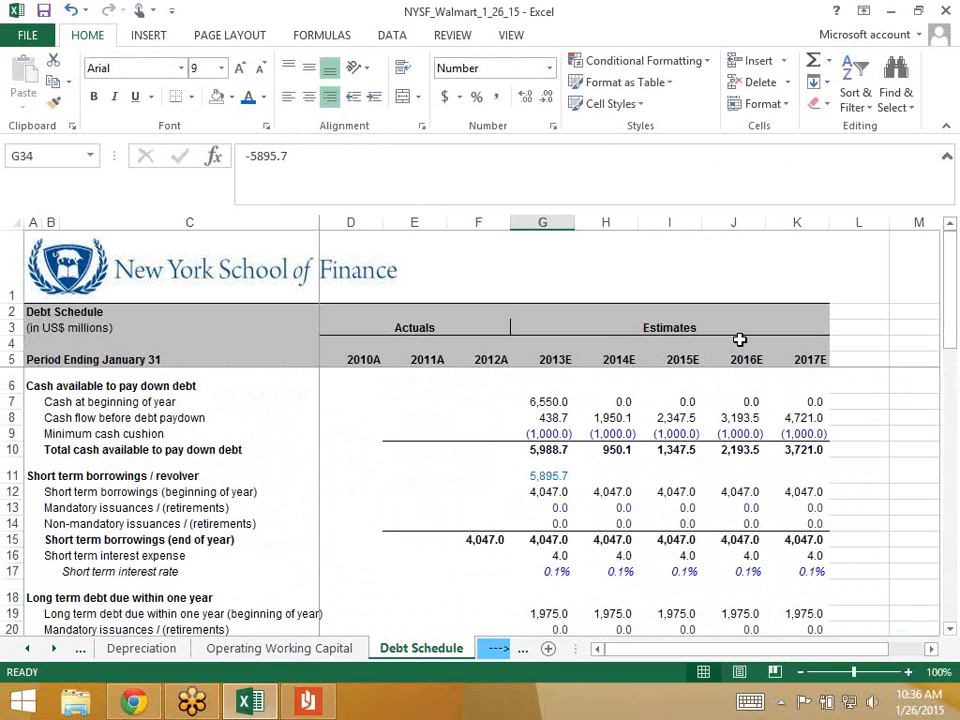
pyautogui.click(540, 450)
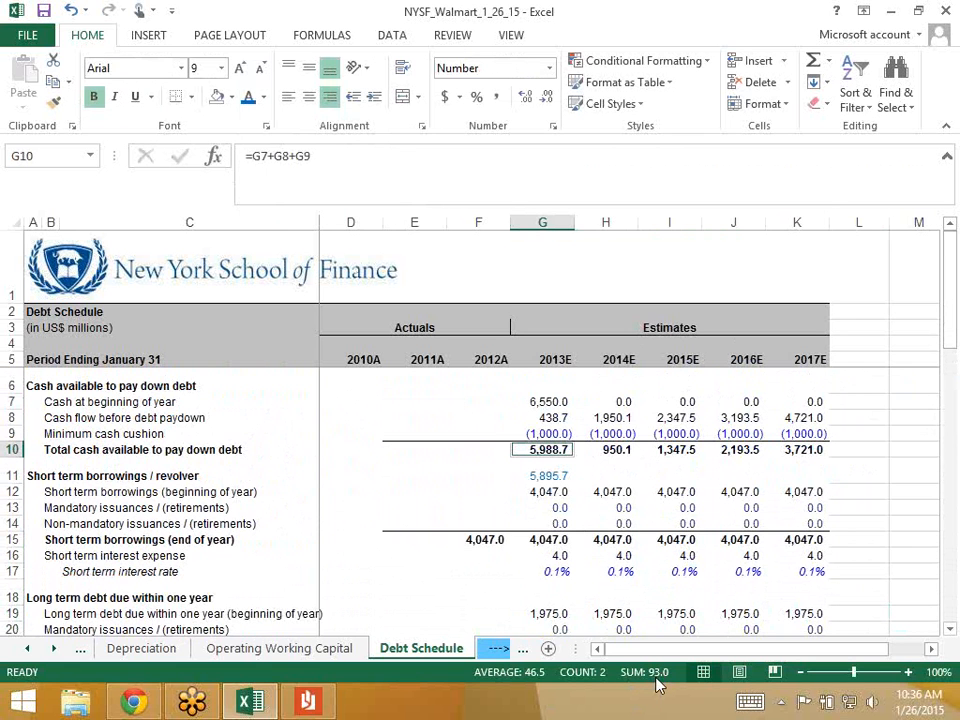
pyautogui.moveTo(952, 336); pyautogui.dragTo(952, 484)
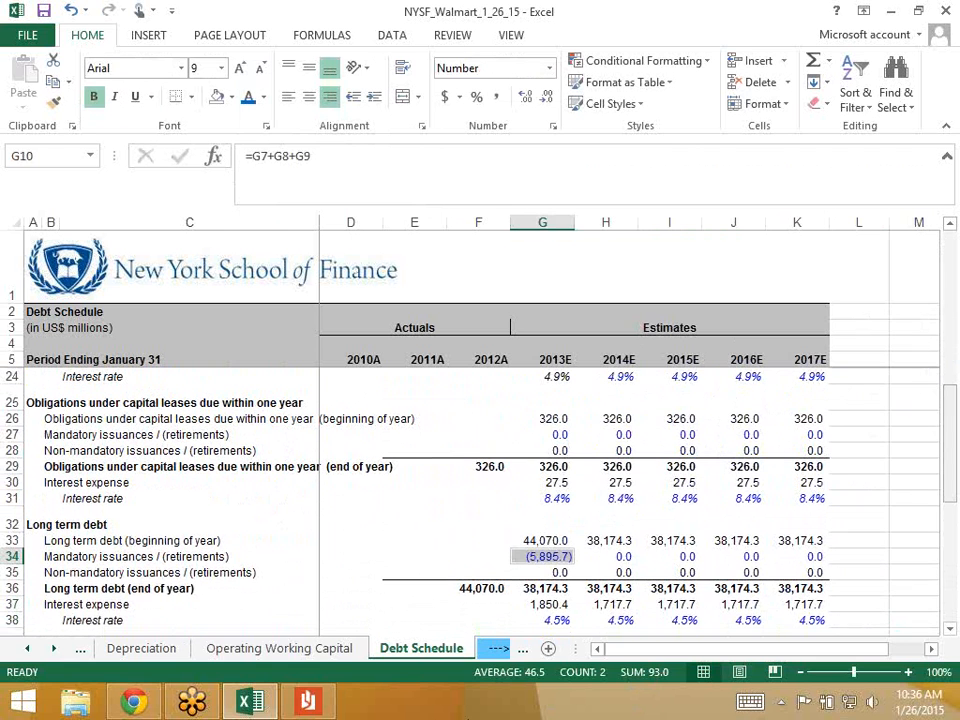
# - Reduce the G34 retirement by a further 93, making it =-5895.7-93
pyautogui.click(466, 552)
pyautogui.press('Right')
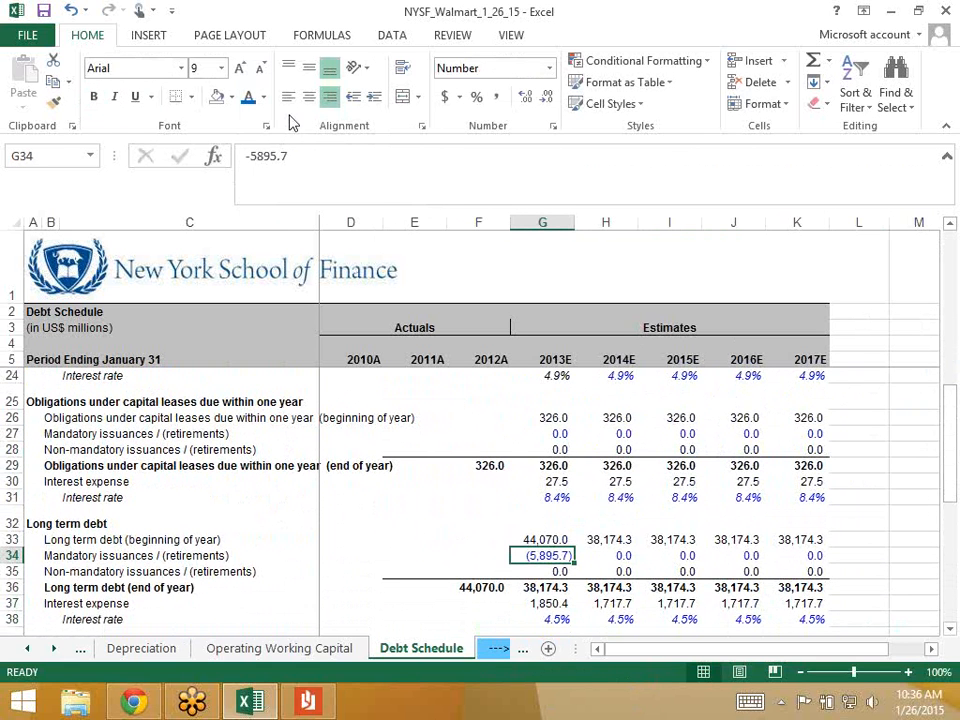
pyautogui.click(306, 167)
pyautogui.write('-93')
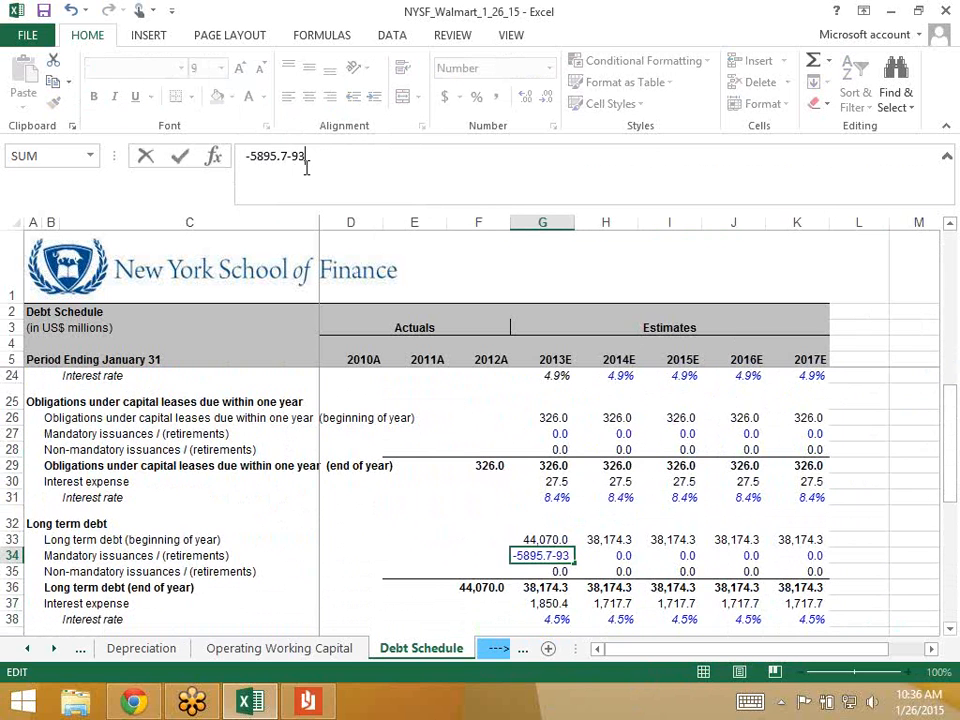
pyautogui.hotkey('ctrl', 'Return')
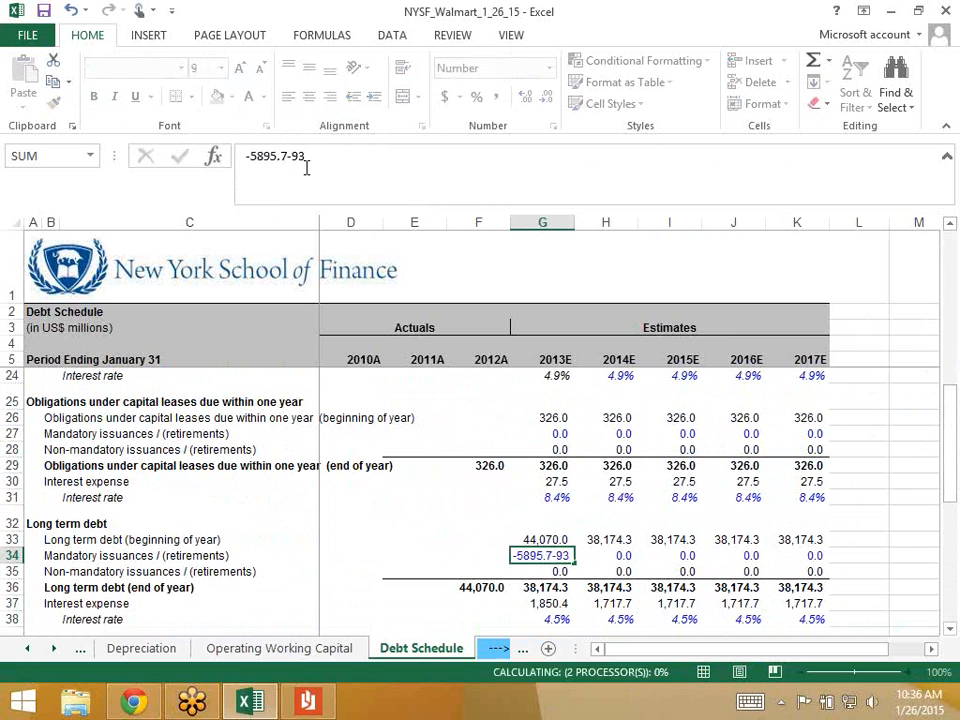
pyautogui.press('Return')
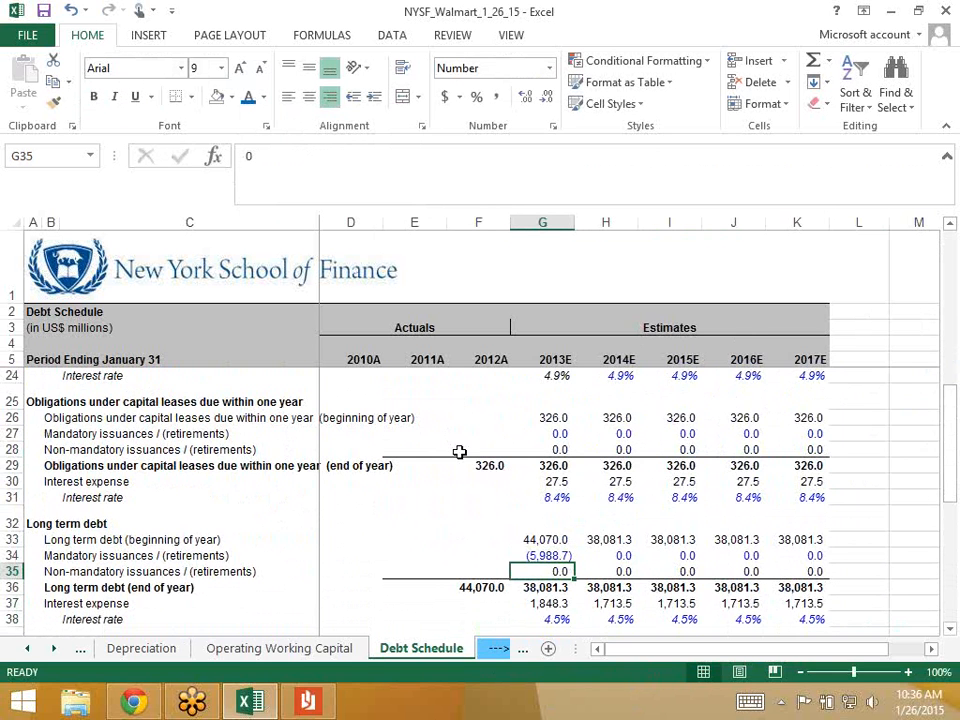
pyautogui.click(531, 553)
# - Check the long-term interest expense and cash flow before paydown formulas
pyautogui.click(531, 603)
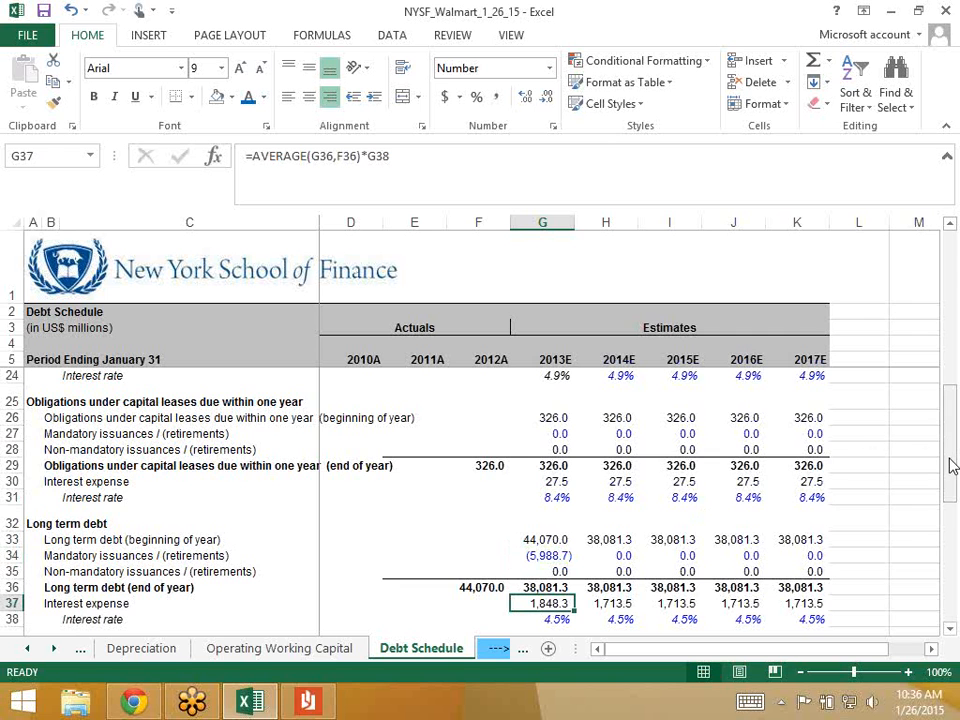
pyautogui.moveTo(953, 462); pyautogui.dragTo(952, 310)
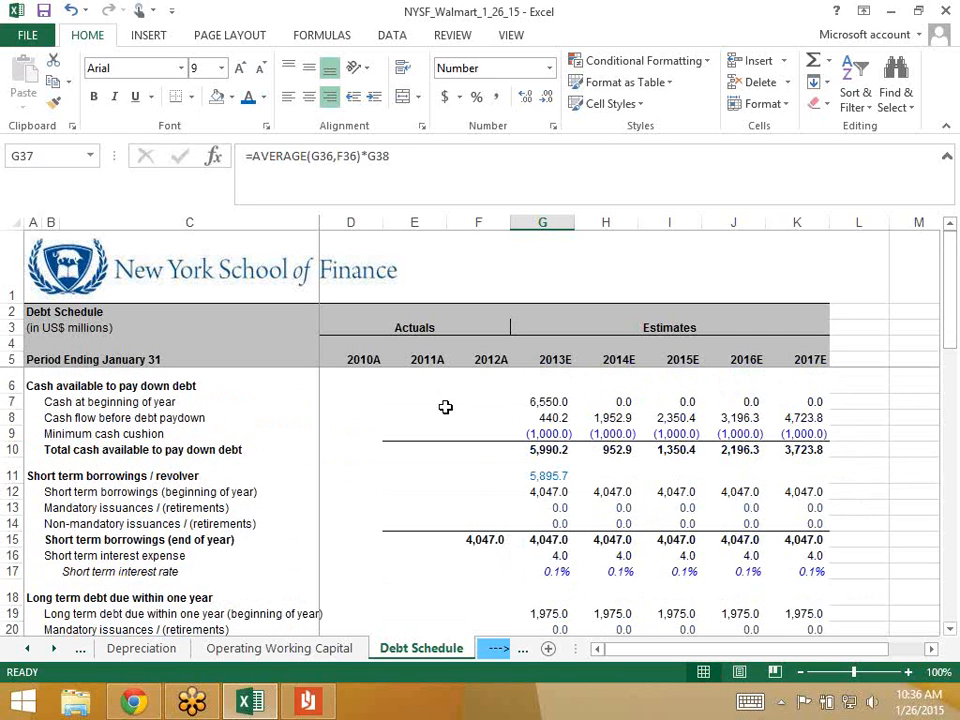
pyautogui.click(550, 415)
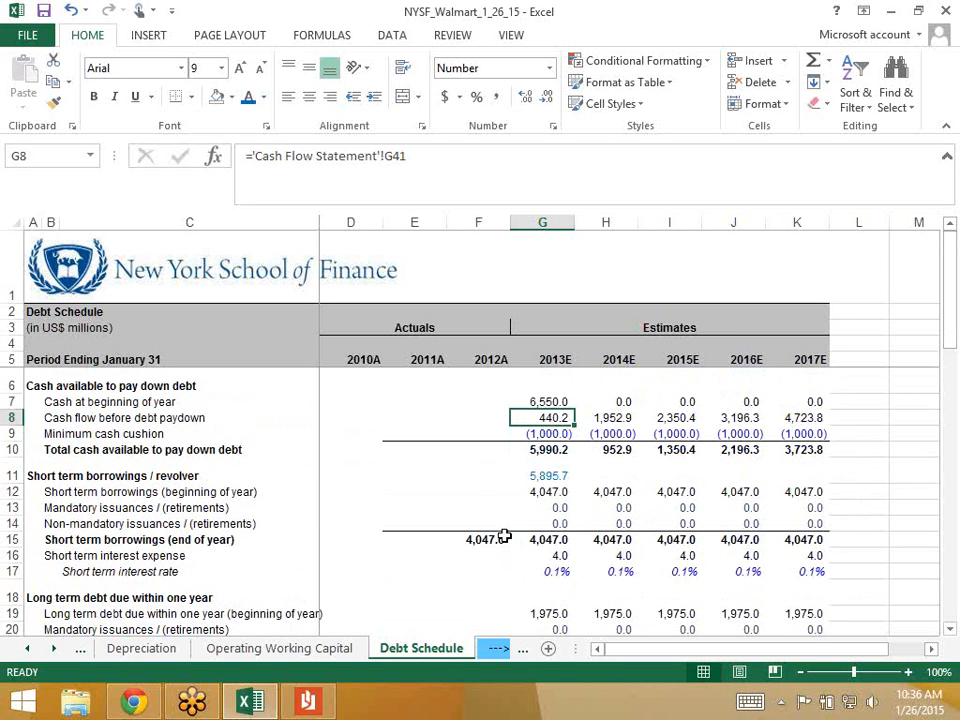
pyautogui.press('Down')
pyautogui.press('Down')
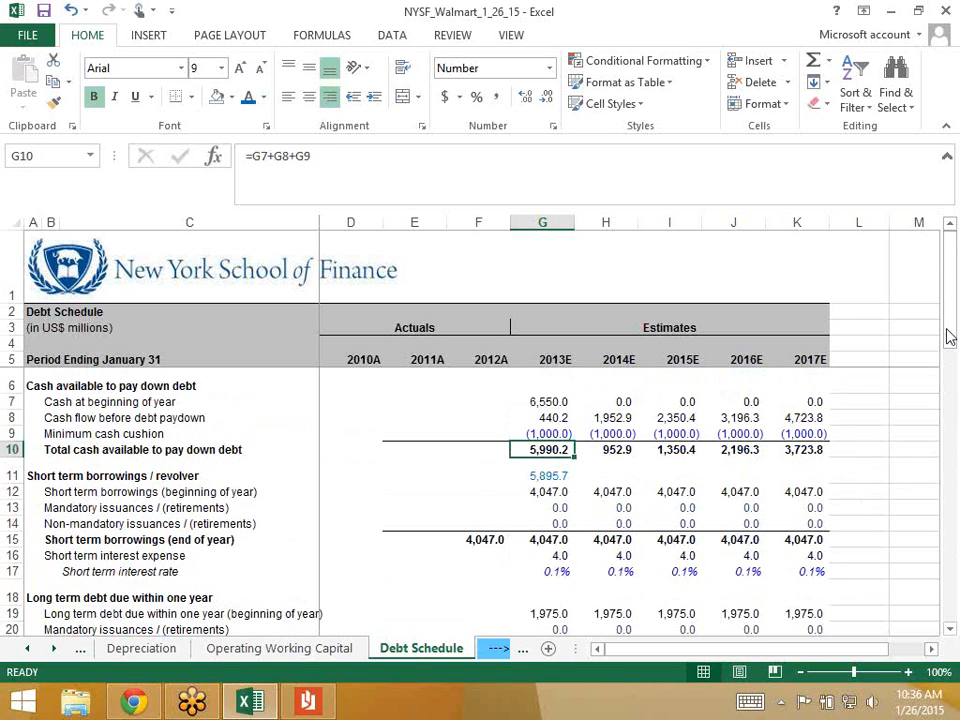
pyautogui.moveTo(946, 330); pyautogui.dragTo(880, 337)
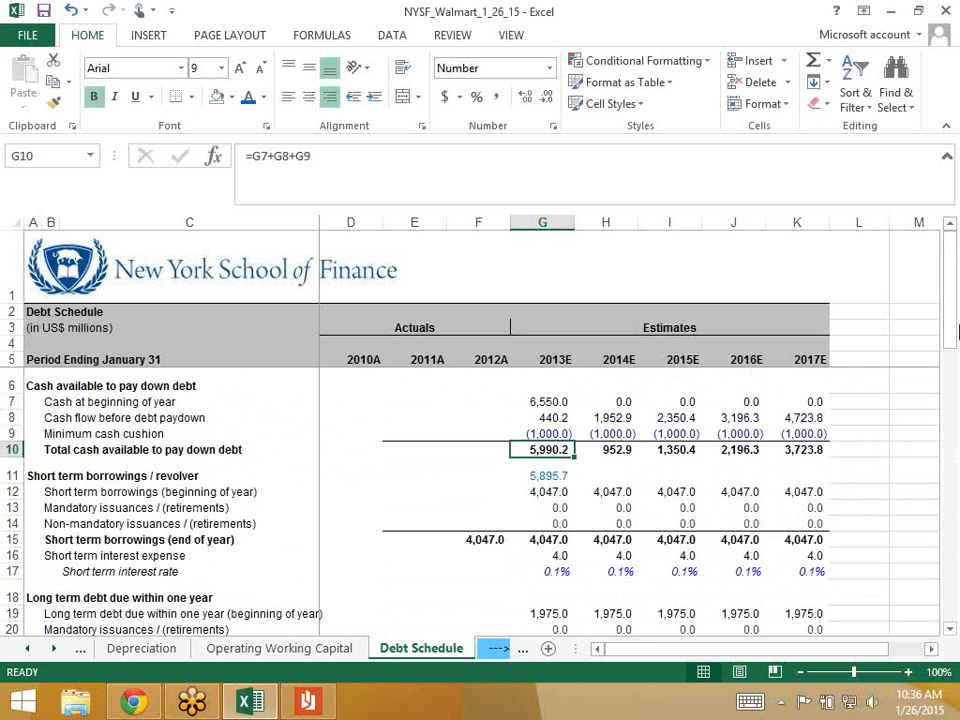
# - Clear the stray 5,895.7 figure from G11 and recheck total cash available
pyautogui.click(532, 478)
pyautogui.press('Delete')
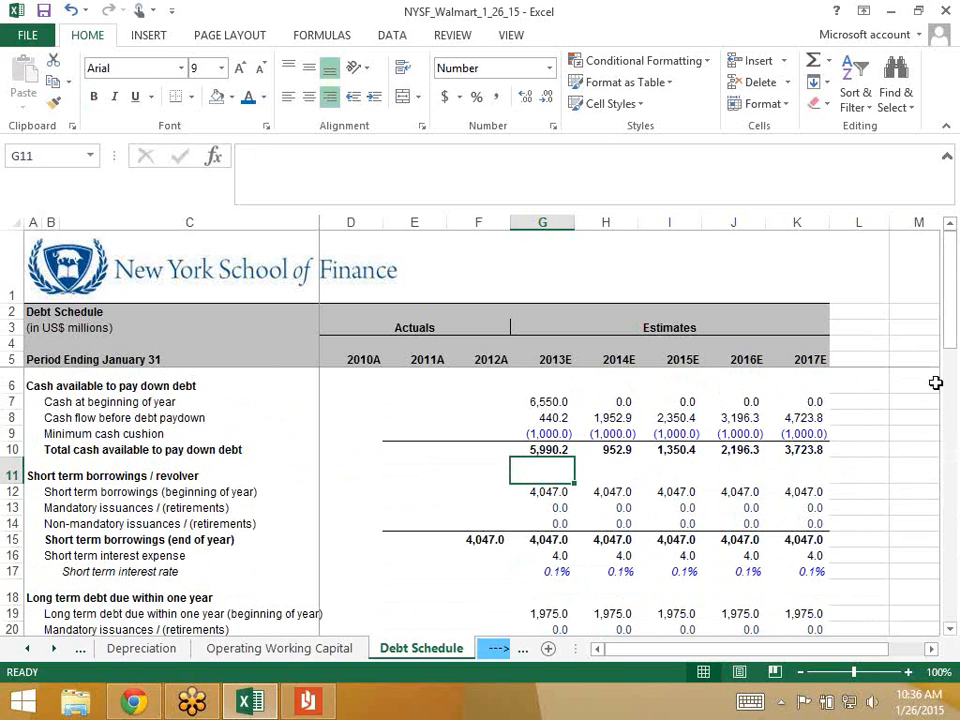
pyautogui.click(552, 449)
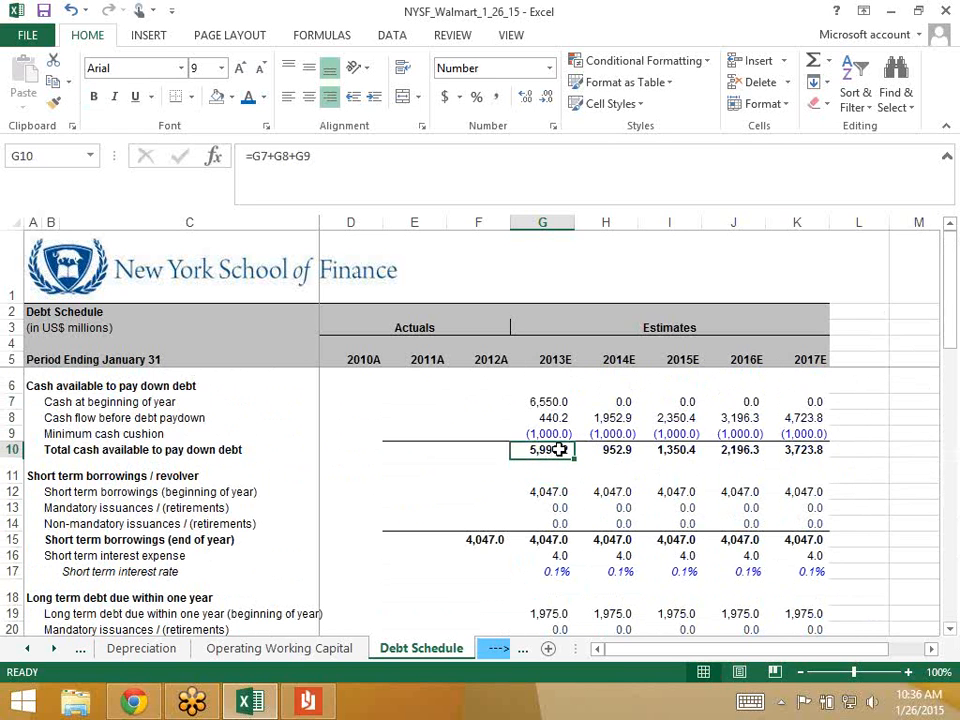
pyautogui.moveTo(949, 340); pyautogui.dragTo(948, 505)
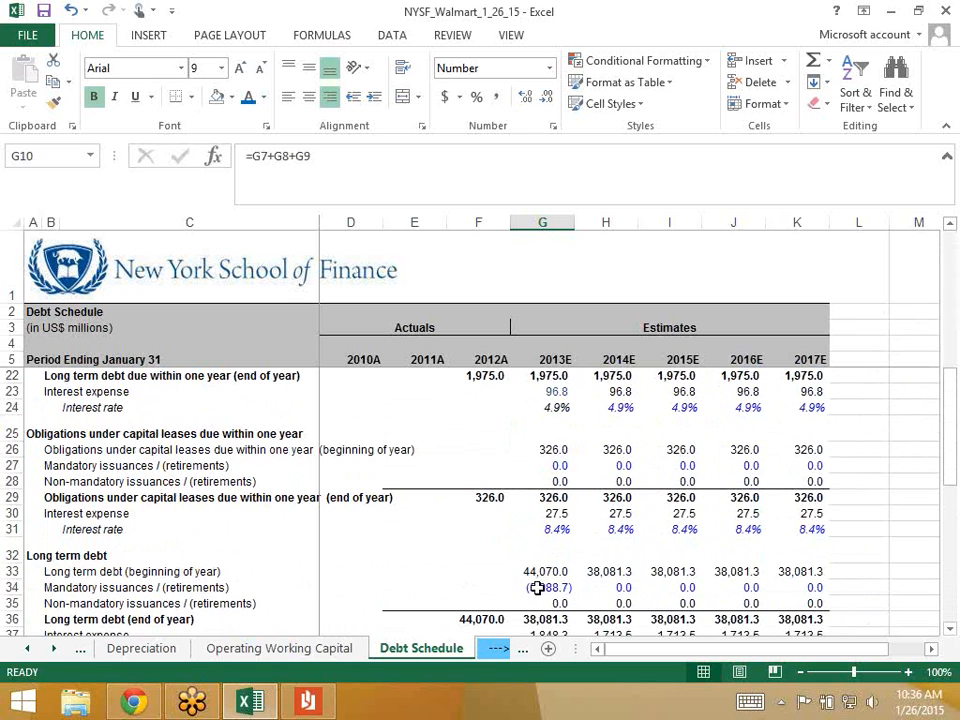
# - Subtract another 1.5 in G34, giving a -5,990.2 retirement
pyautogui.click(525, 588)
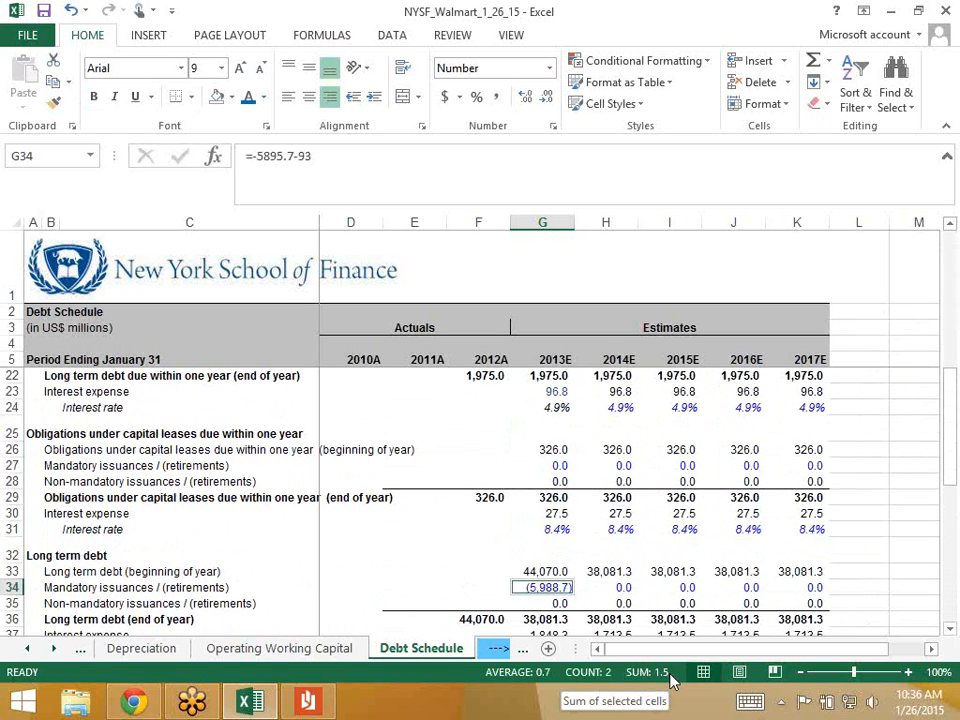
pyautogui.click(463, 587)
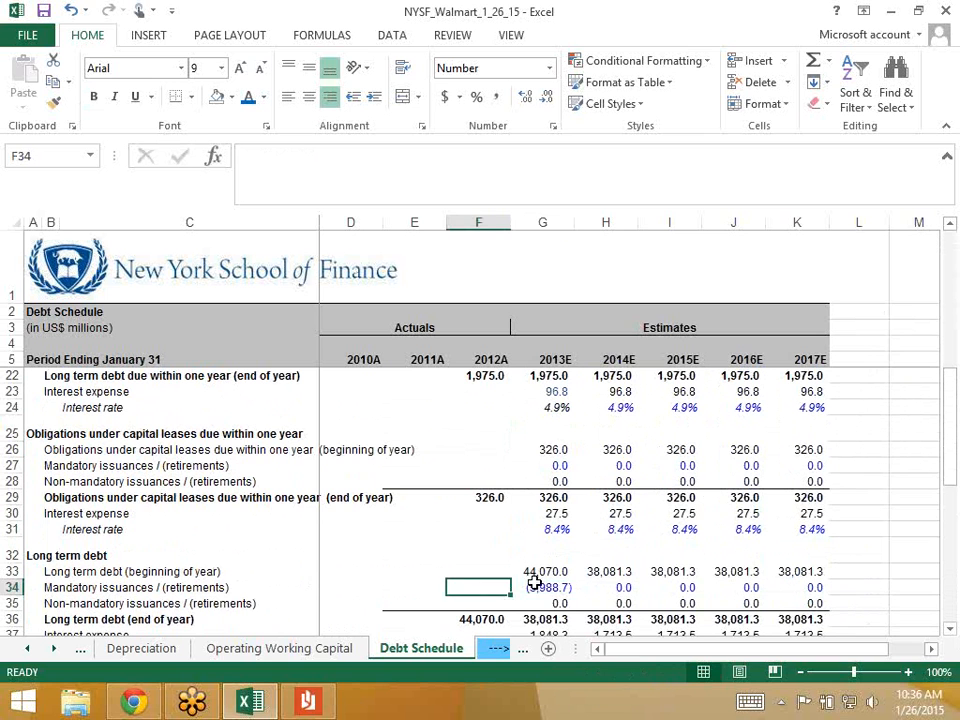
pyautogui.click(534, 582)
pyautogui.click(321, 156)
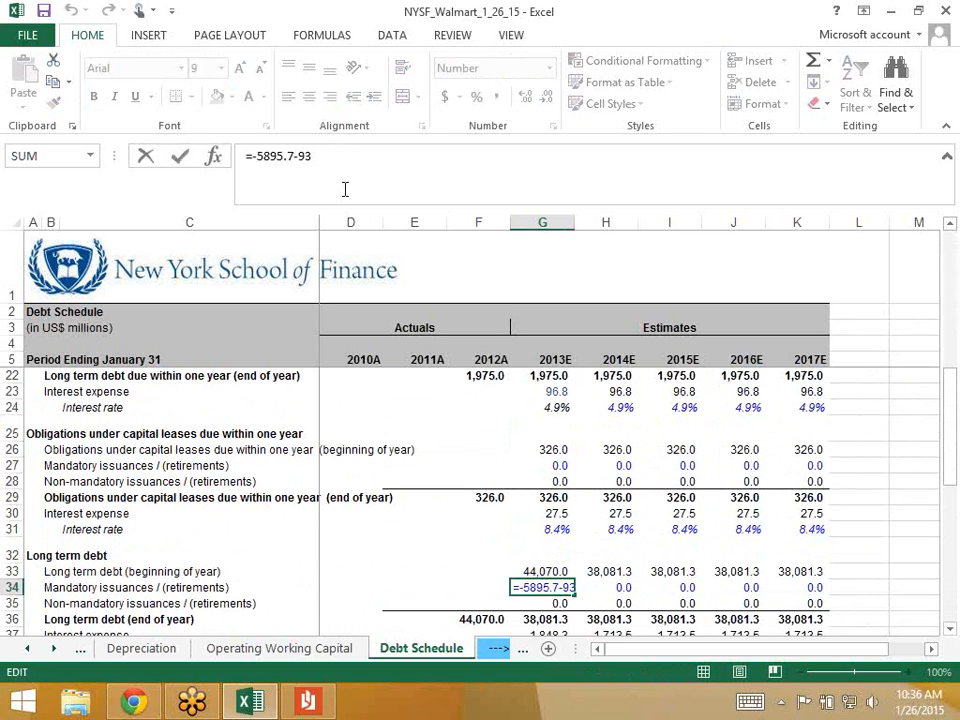
pyautogui.write('-1.5')
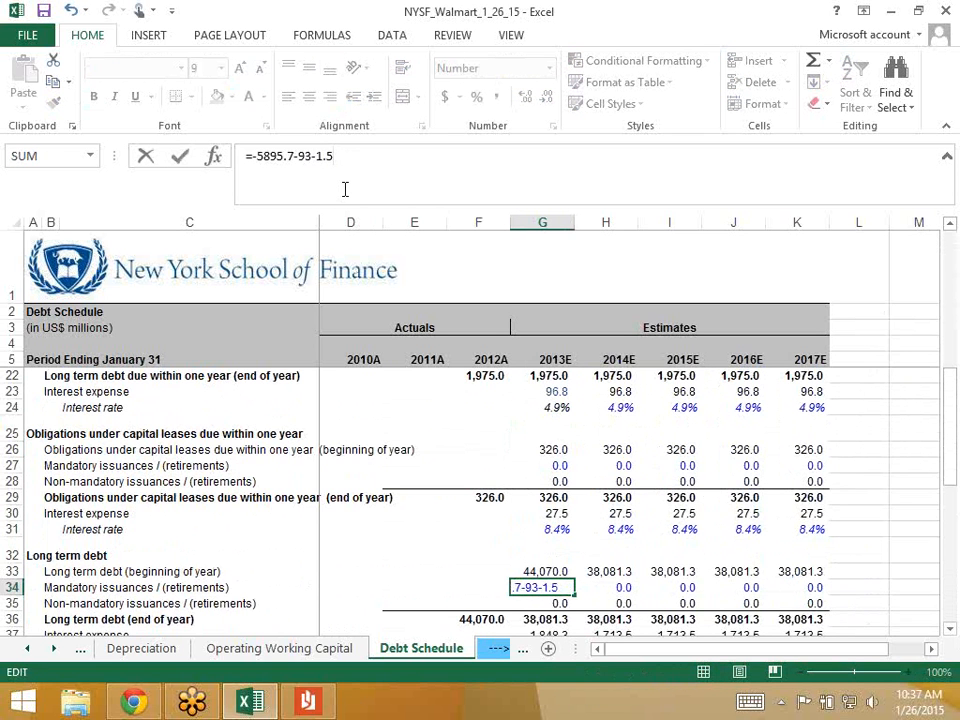
pyautogui.press('Return')
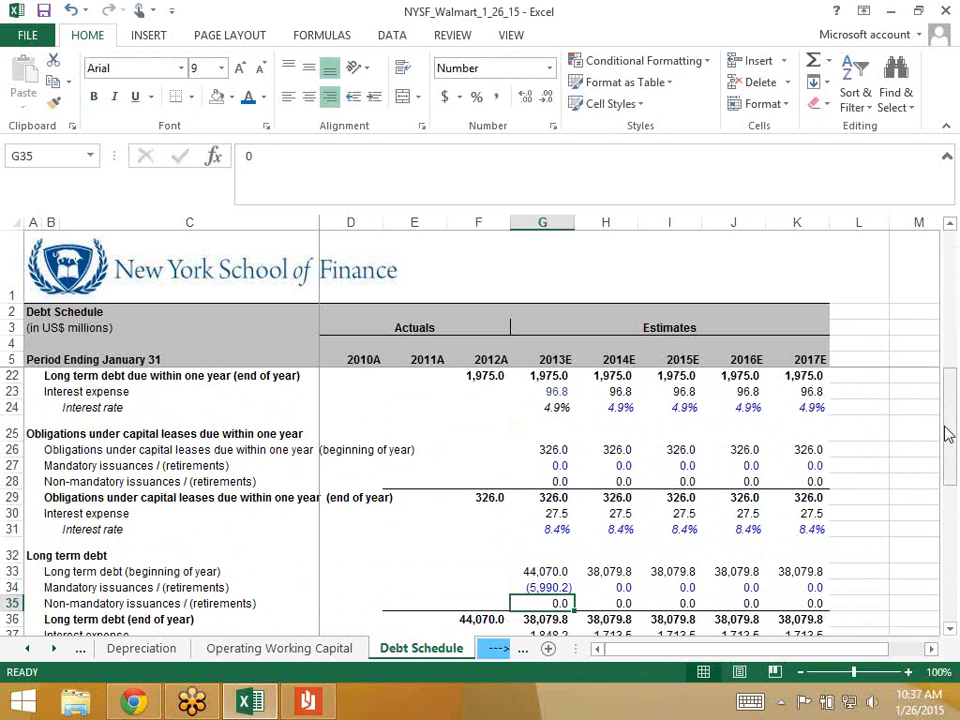
pyautogui.moveTo(948, 435); pyautogui.dragTo(949, 300)
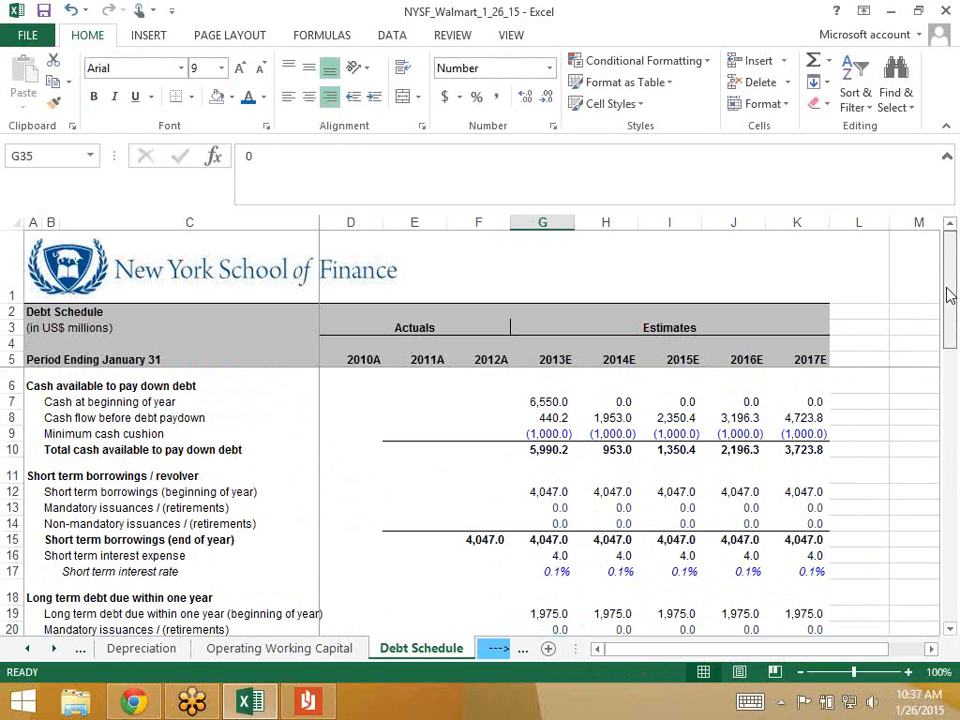
pyautogui.click(549, 449)
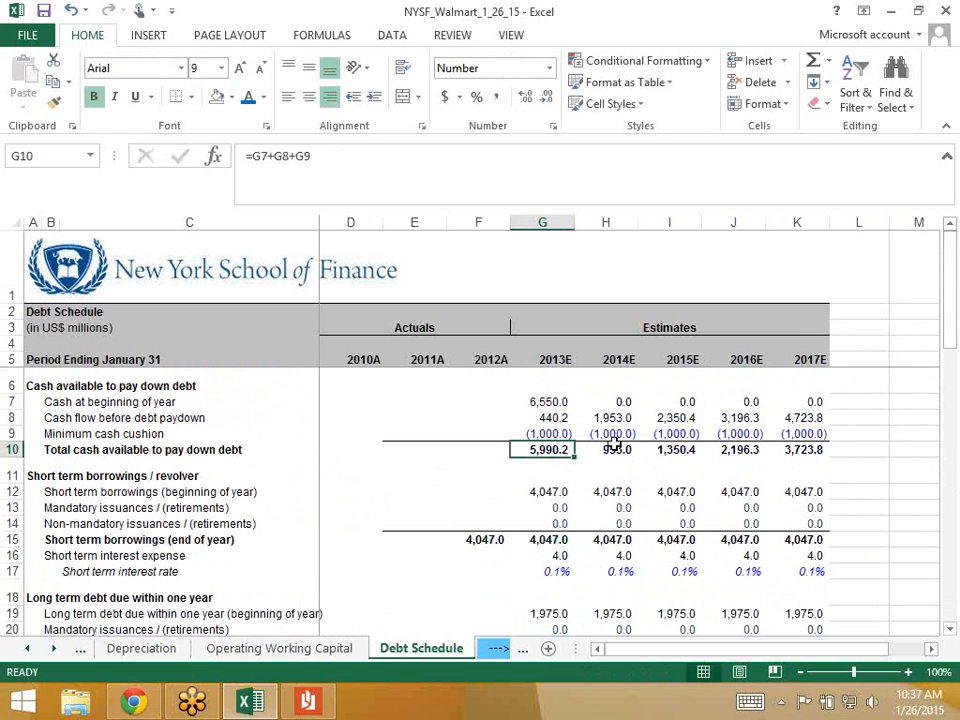
pyautogui.moveTo(953, 332); pyautogui.dragTo(953, 475)
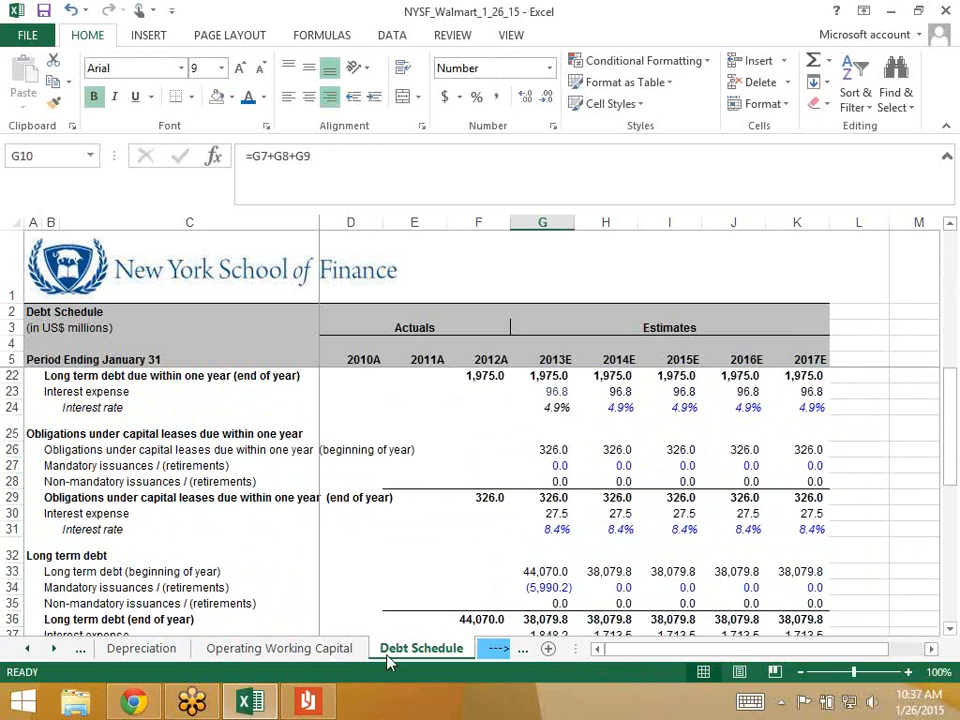
pyautogui.click(540, 587)
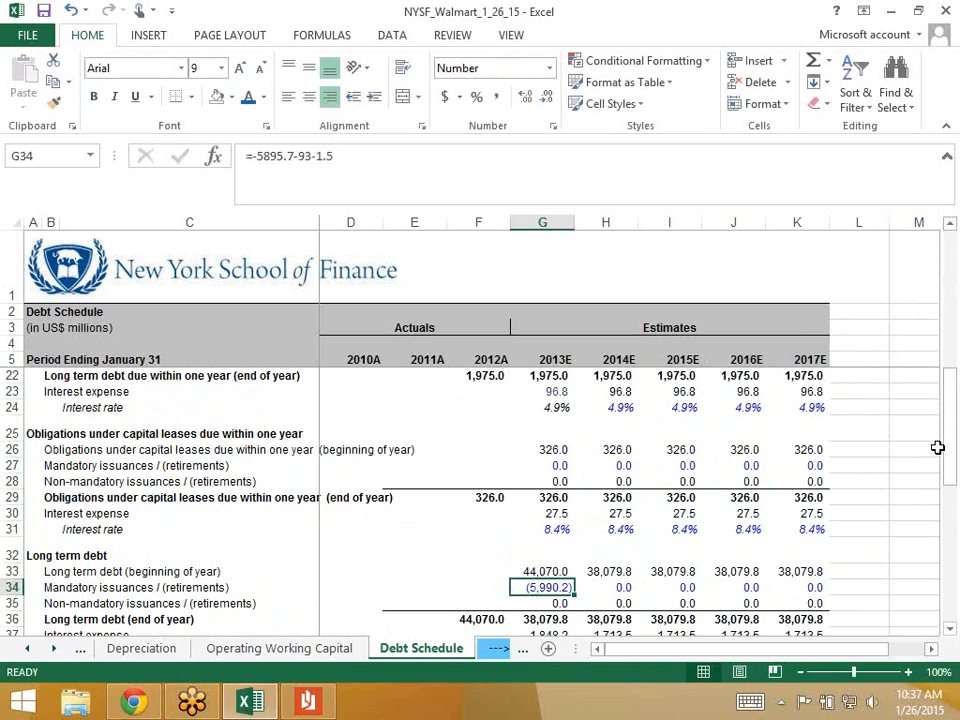
pyautogui.moveTo(955, 385); pyautogui.dragTo(953, 357)
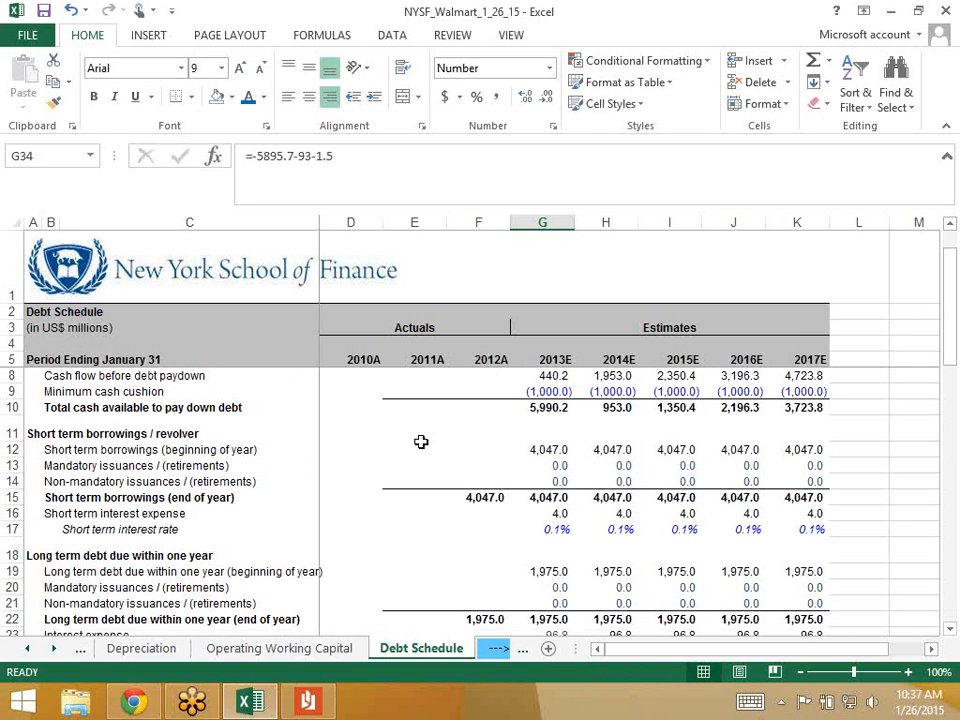
pyautogui.click(541, 408)
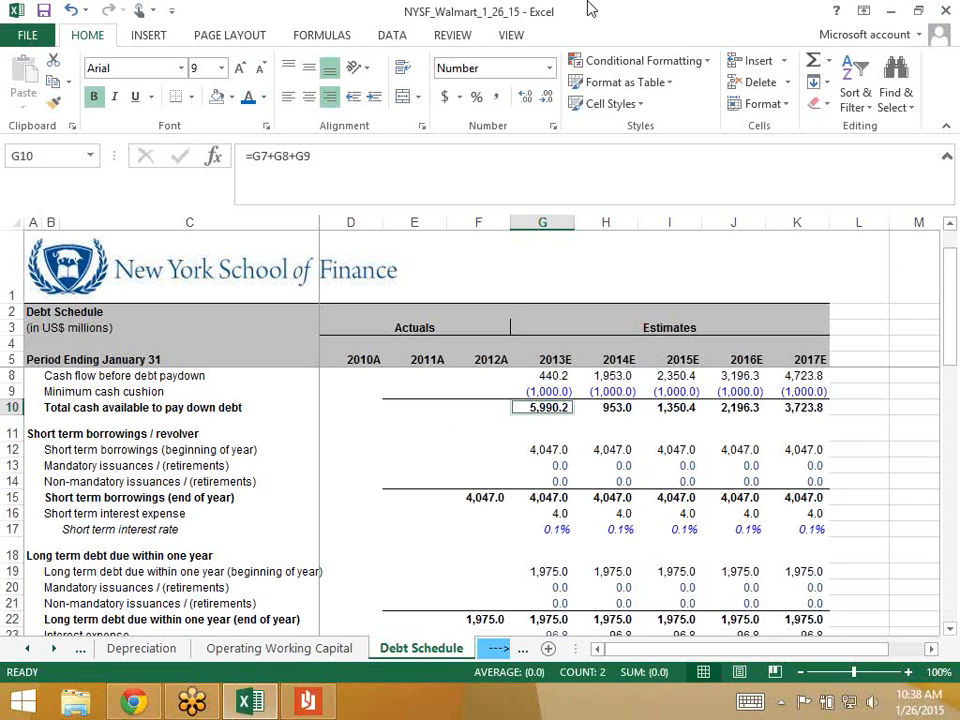
pyautogui.click(16, 10)
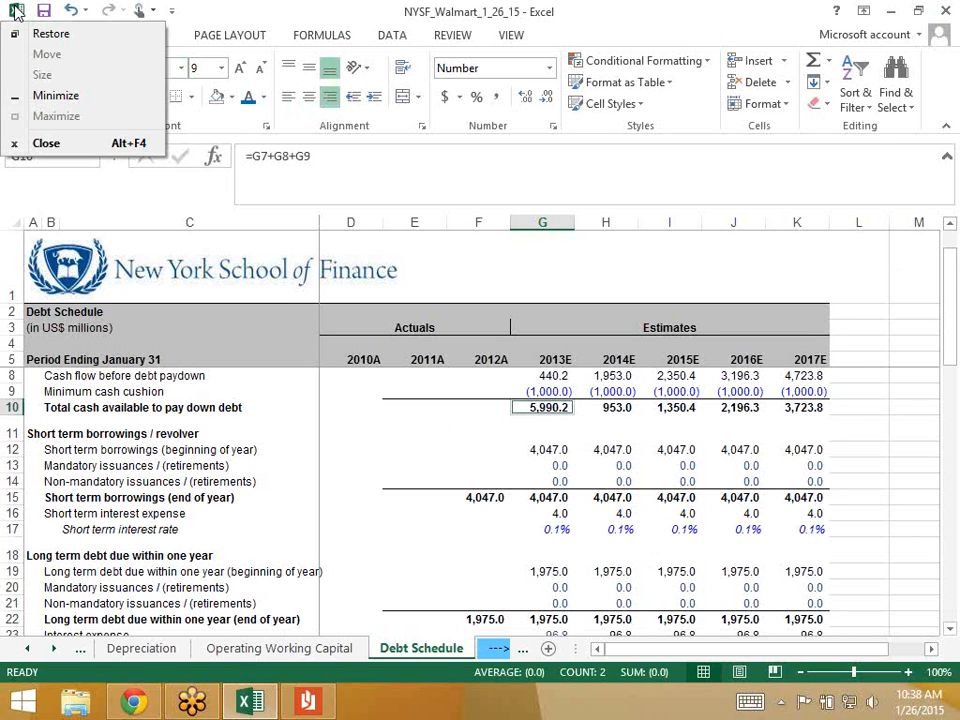
pyautogui.click(16, 11)
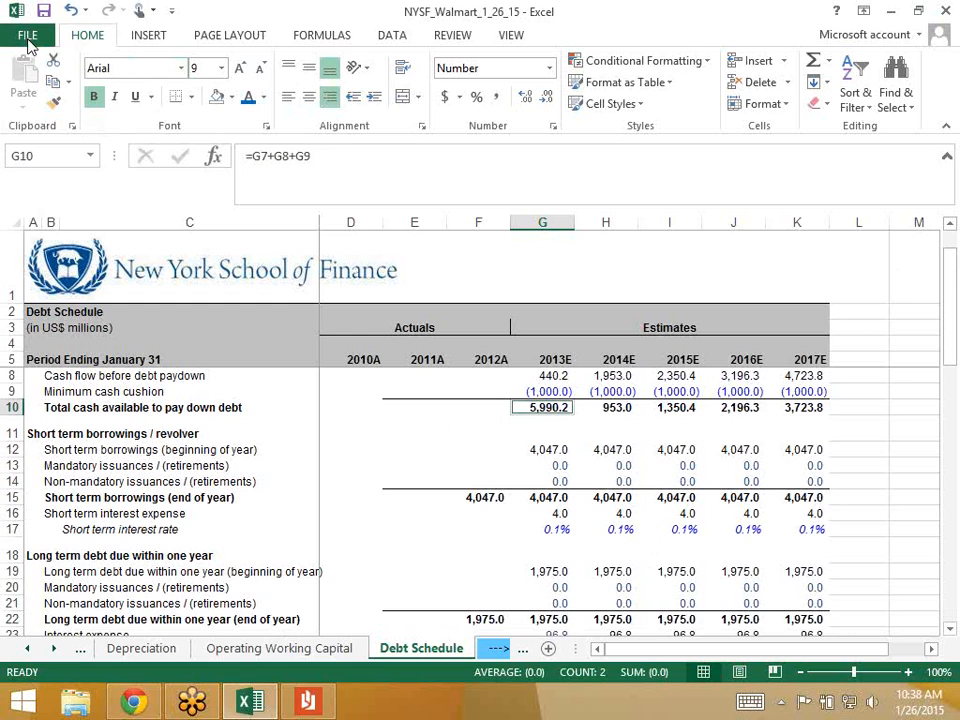
pyautogui.click(28, 40)
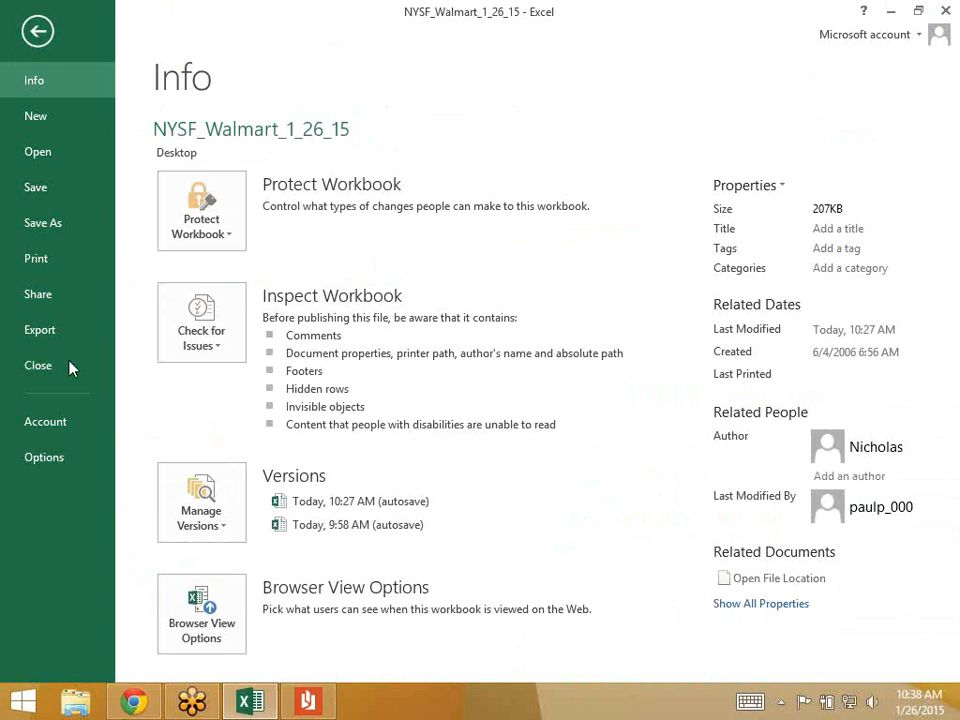
pyautogui.click(45, 457)
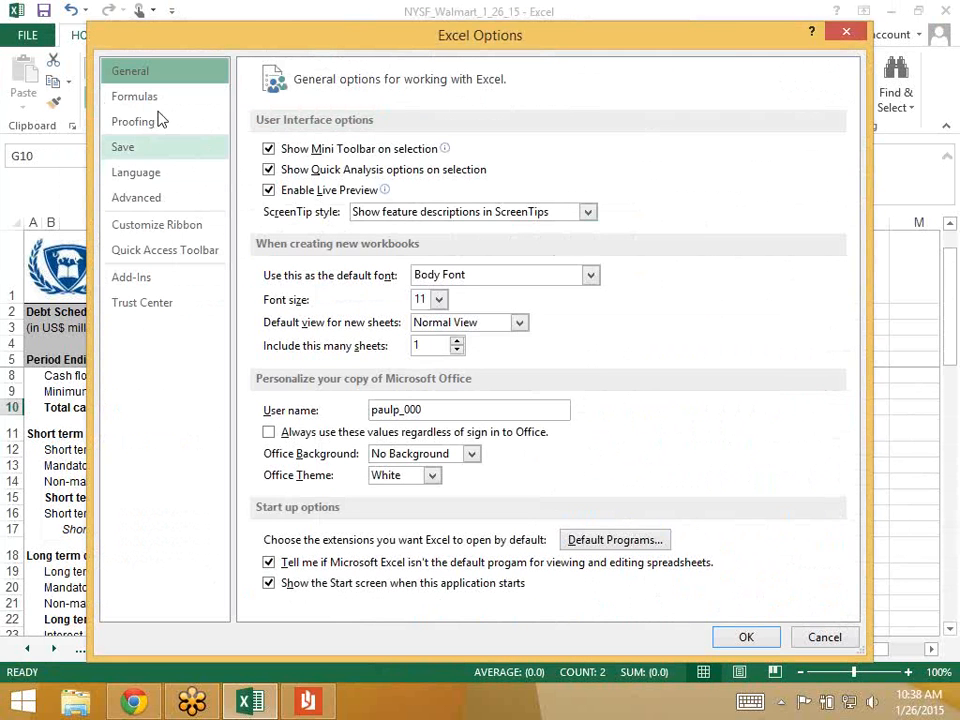
pyautogui.click(140, 98)
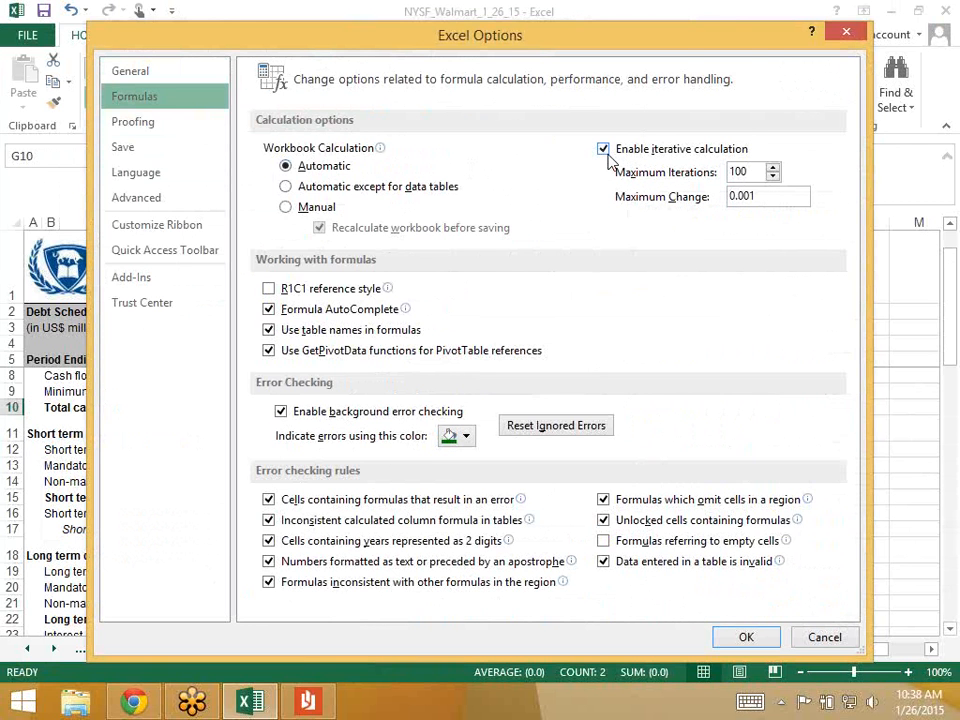
pyautogui.click(825, 637)
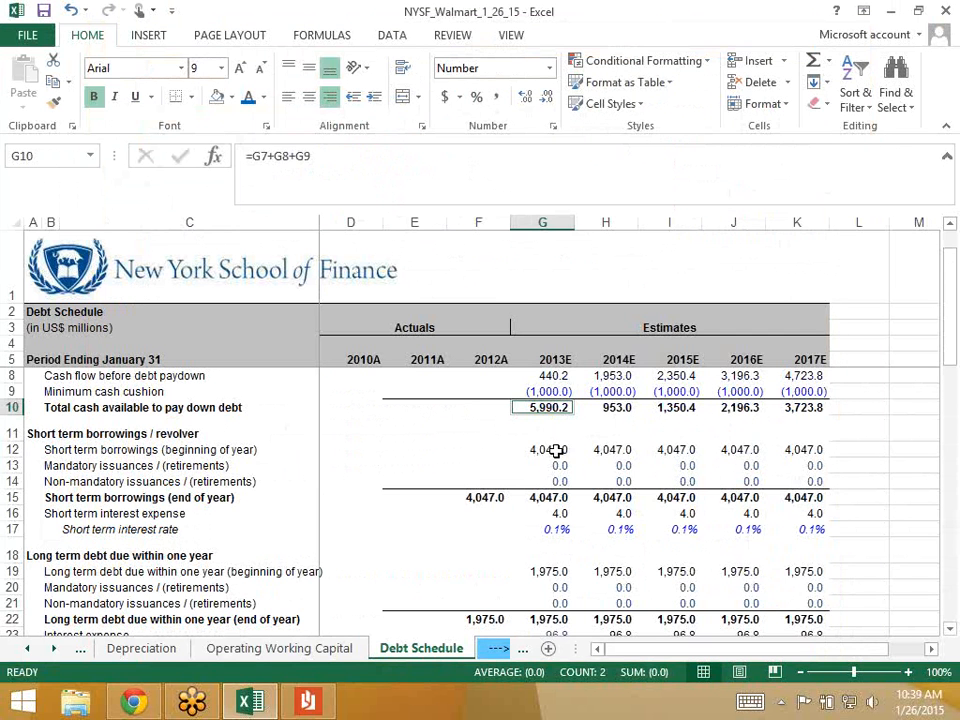
pyautogui.click(553, 450)
pyautogui.click(534, 407)
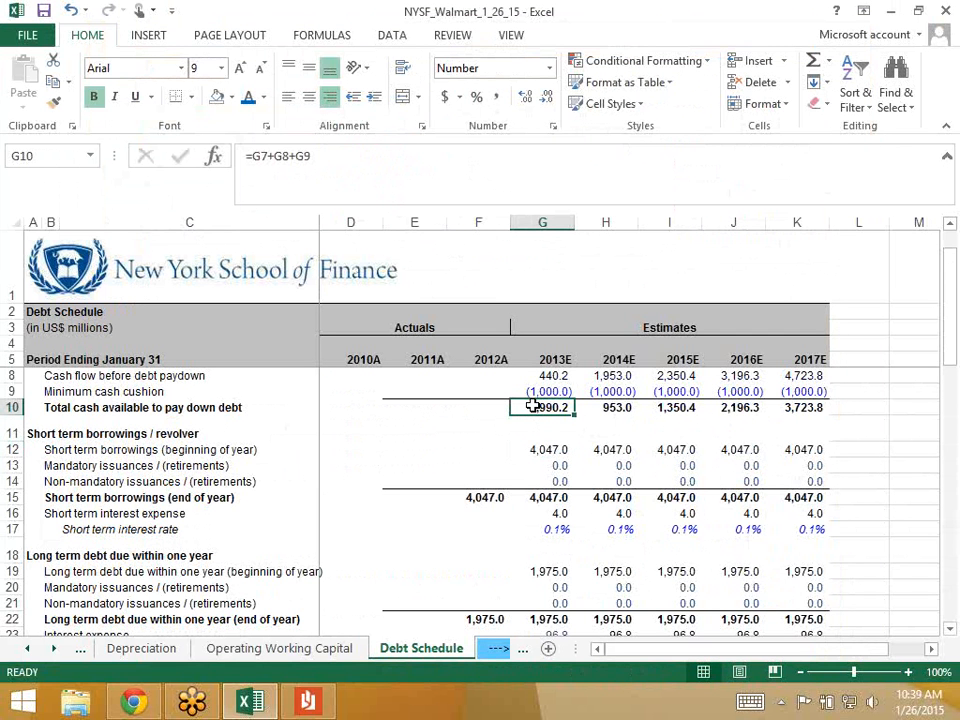
pyautogui.click(540, 585)
pyautogui.press('Down')
pyautogui.press('Down')
pyautogui.press('Down')
pyautogui.press('Down')
pyautogui.press('Down')
pyautogui.press('Down')
pyautogui.press('Down')
pyautogui.press('Down')
pyautogui.press('Down')
pyautogui.press('Down')
pyautogui.press('Down')
pyautogui.press('Down')
pyautogui.press('Down')
pyautogui.press('Down')
pyautogui.press('Down')
pyautogui.press('Down')
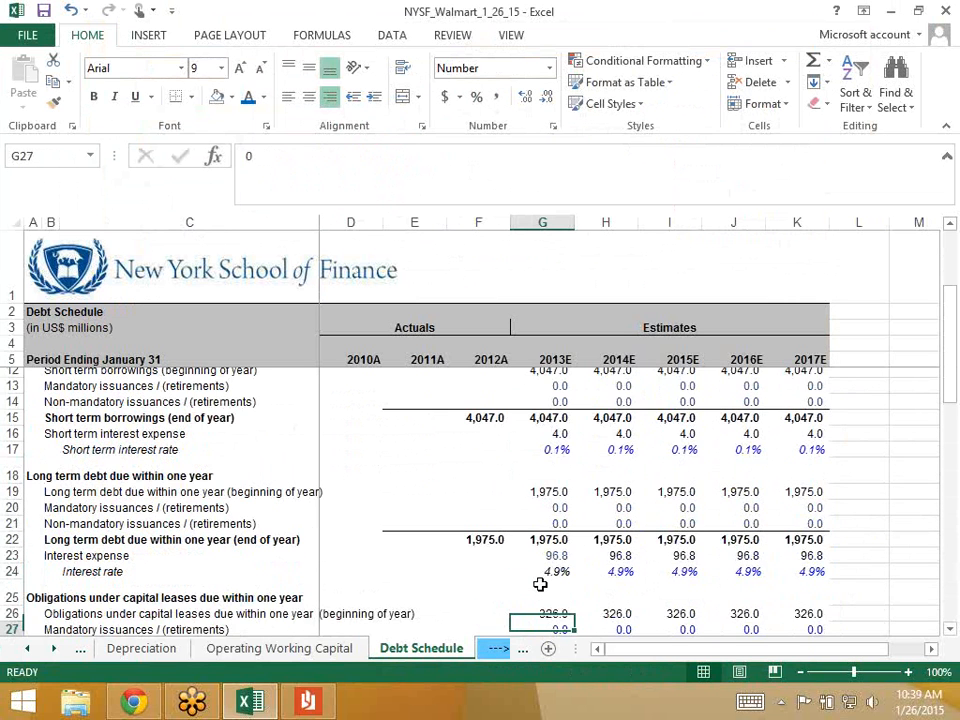
pyautogui.press('Up')
pyautogui.press('Up')
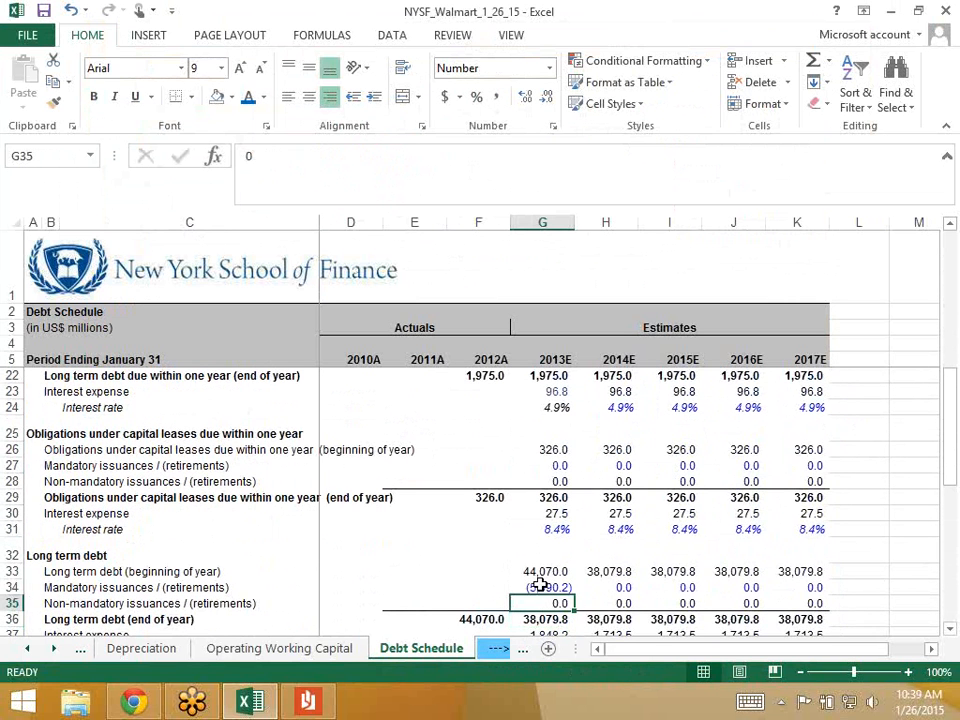
pyautogui.press('Down')
pyautogui.press('Up')
pyautogui.press('Down')
pyautogui.press('Down')
pyautogui.press('Down')
pyautogui.press('Down')
pyautogui.press('Down')
pyautogui.press('Down')
pyautogui.press('Down')
pyautogui.press('Down')
pyautogui.press('Down')
pyautogui.press('Down')
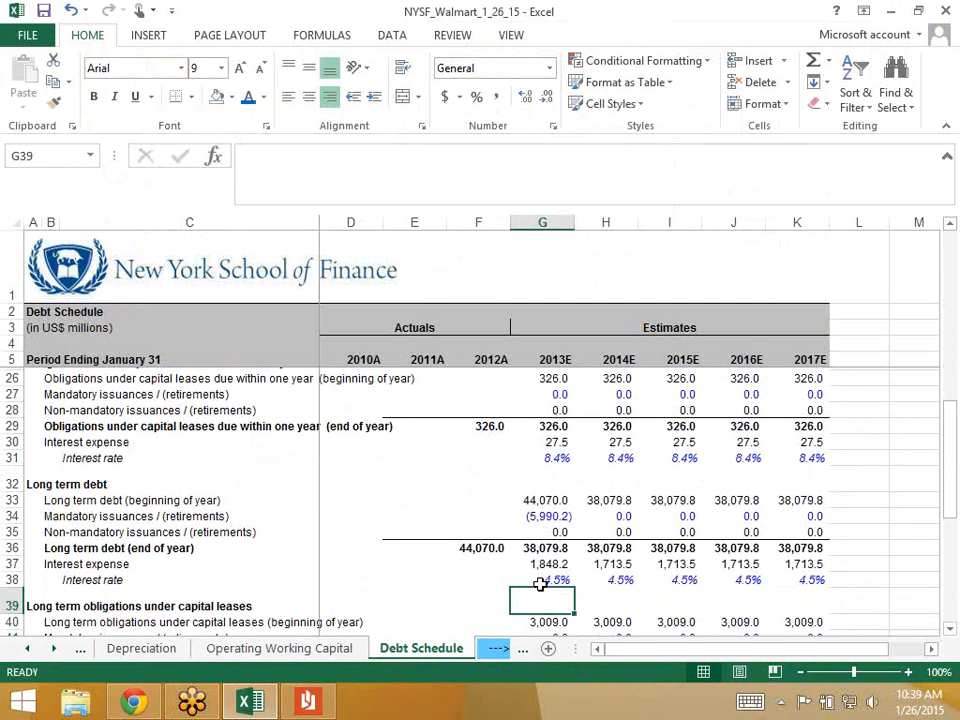
pyautogui.press('Down')
pyautogui.press('Down')
pyautogui.press('Down')
pyautogui.press('Down')
pyautogui.press('Down')
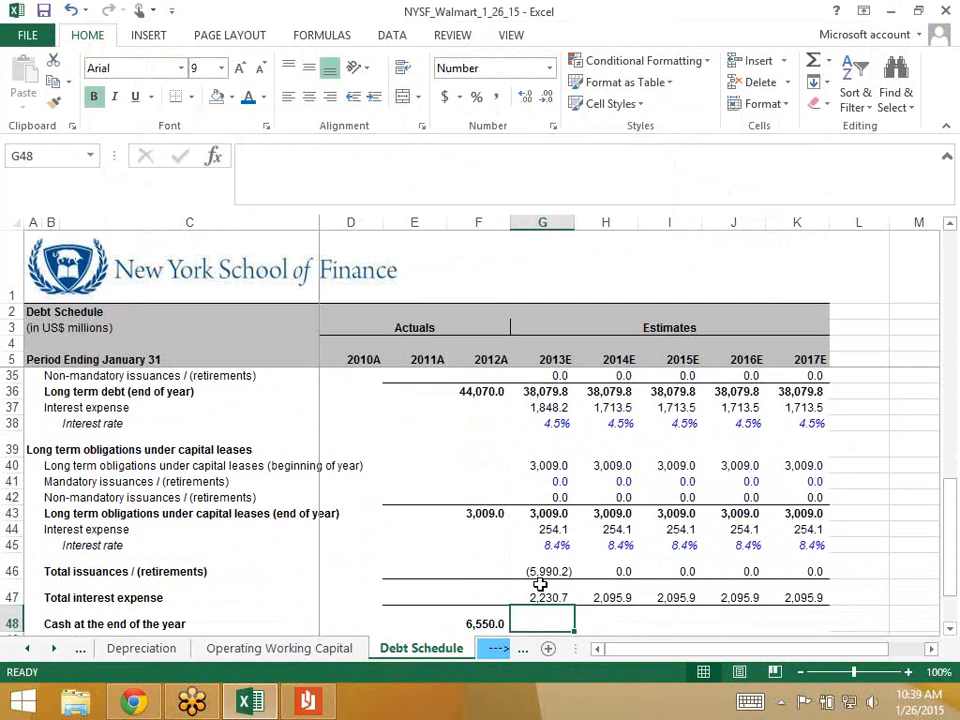
pyautogui.press('Up')
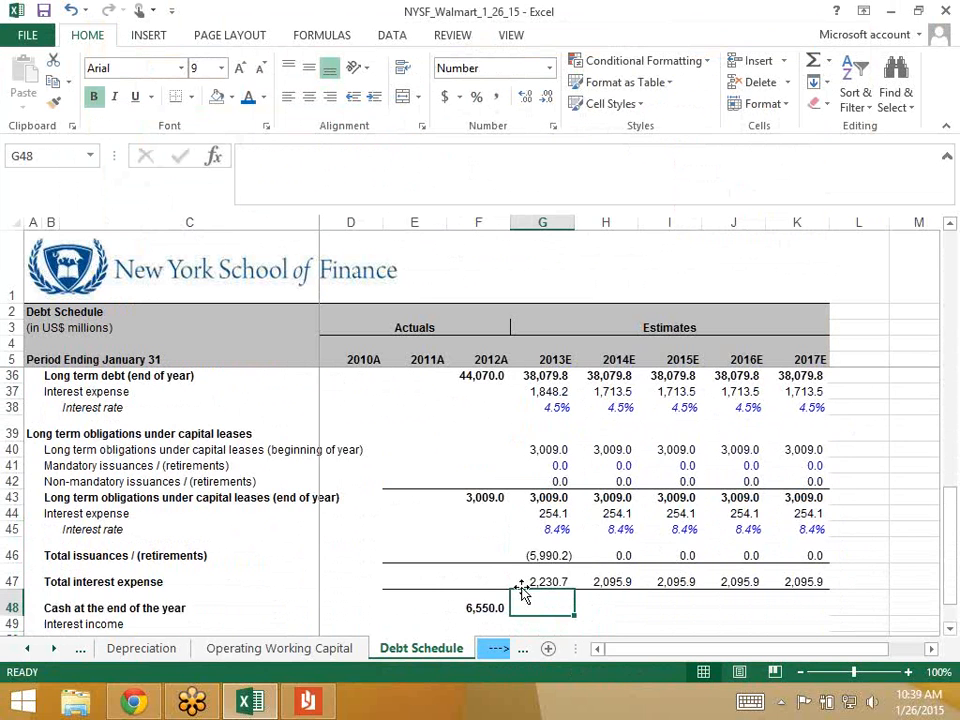
pyautogui.scroll(9, 521, 591)
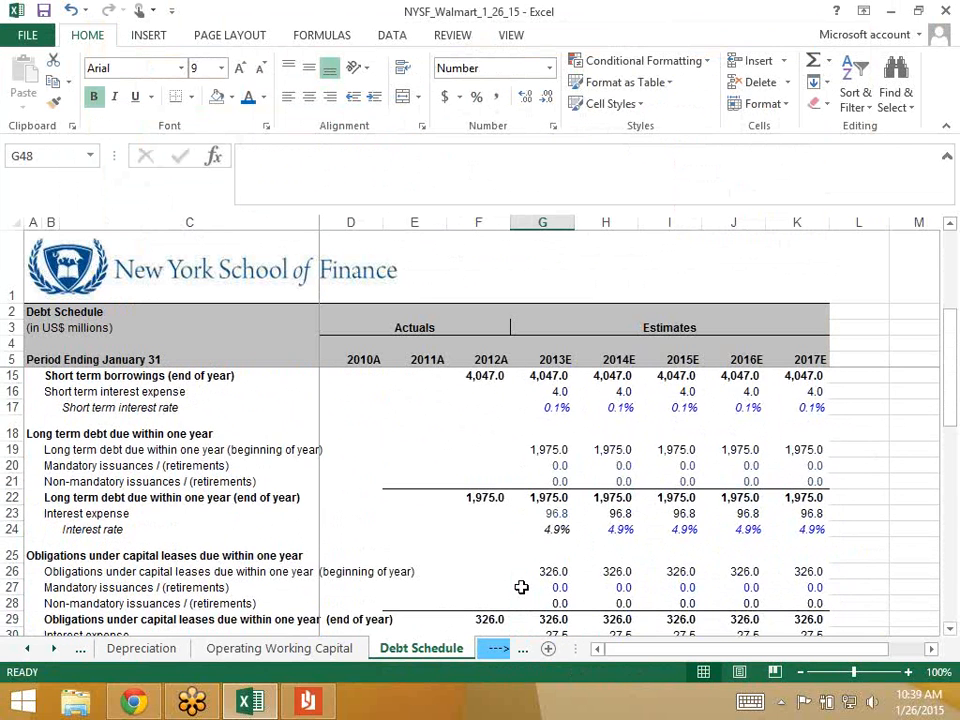
pyautogui.scroll(1, 521, 587)
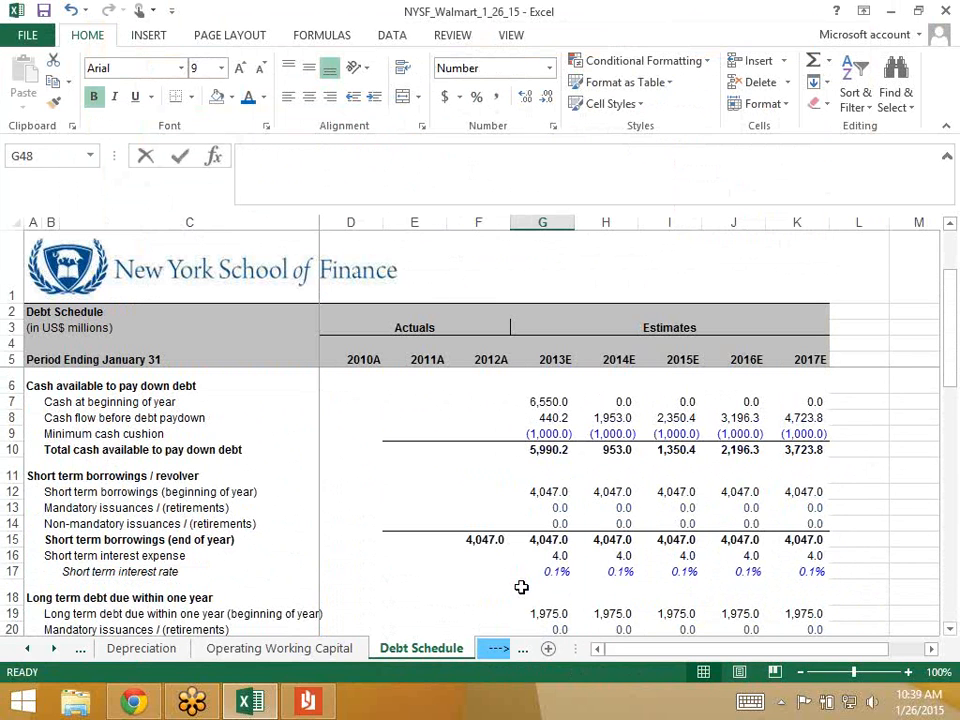
pyautogui.write('=')
# - Build =G7+G8+G46 in G48 so 2013E year-end cash comes to 1,000.0
pyautogui.scroll(1, 521, 587)
pyautogui.scroll(8, 521, 587)
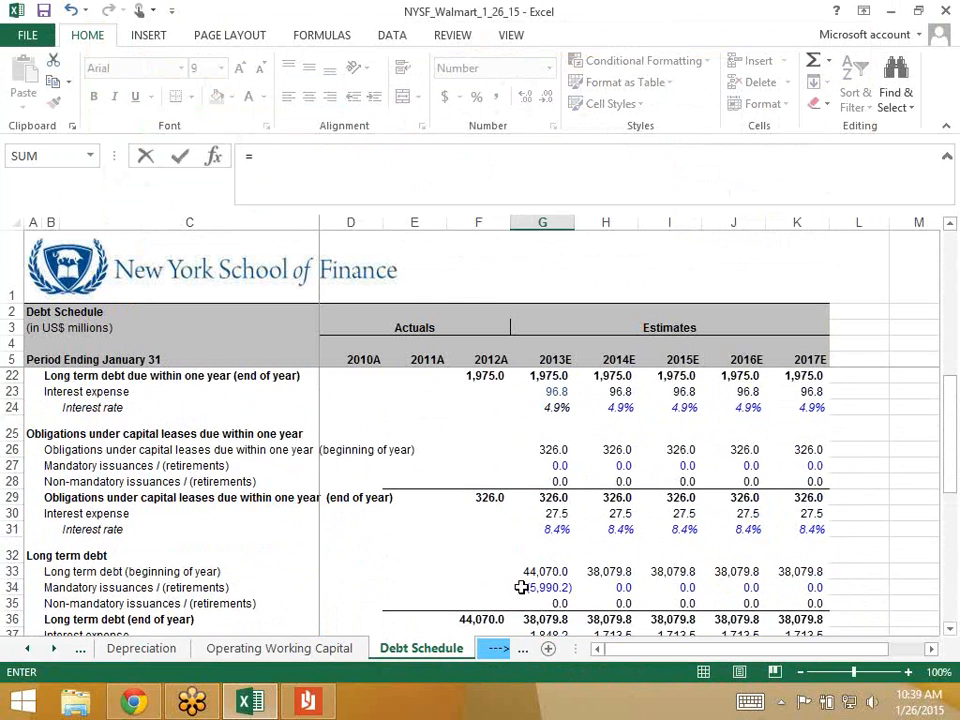
pyautogui.scroll(1, 521, 587)
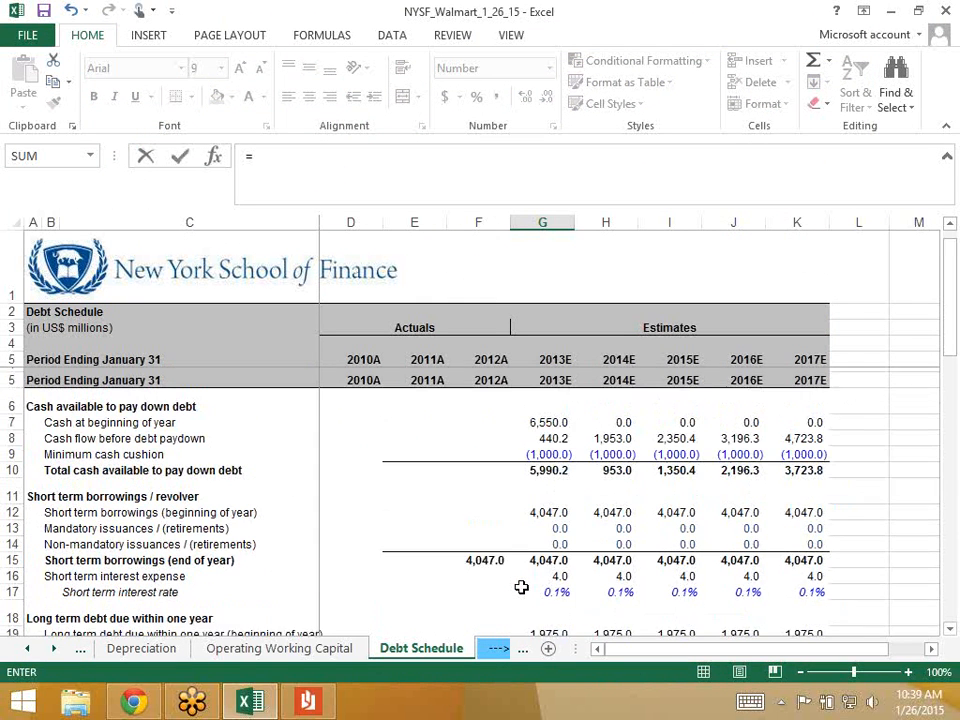
pyautogui.click(542, 402)
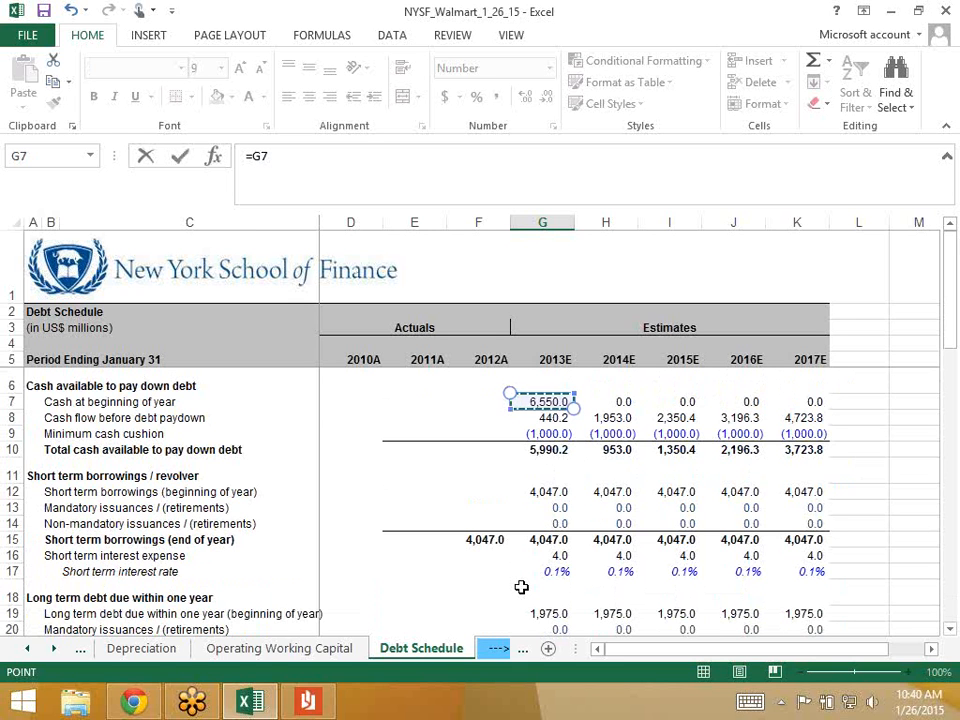
pyautogui.write('+')
pyautogui.press('Down')
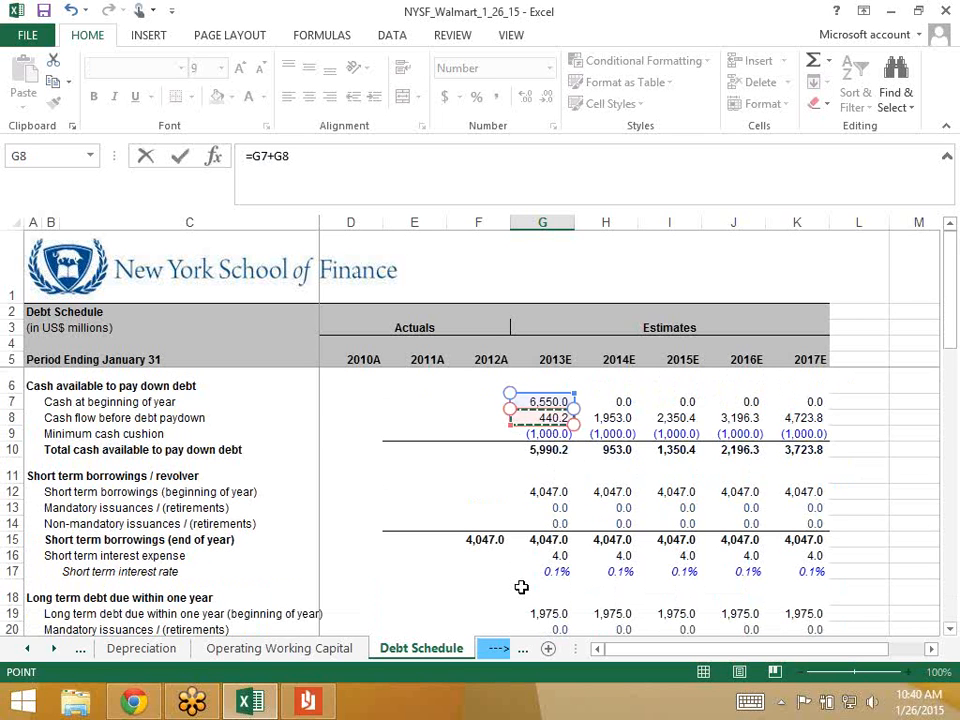
pyautogui.write('+')
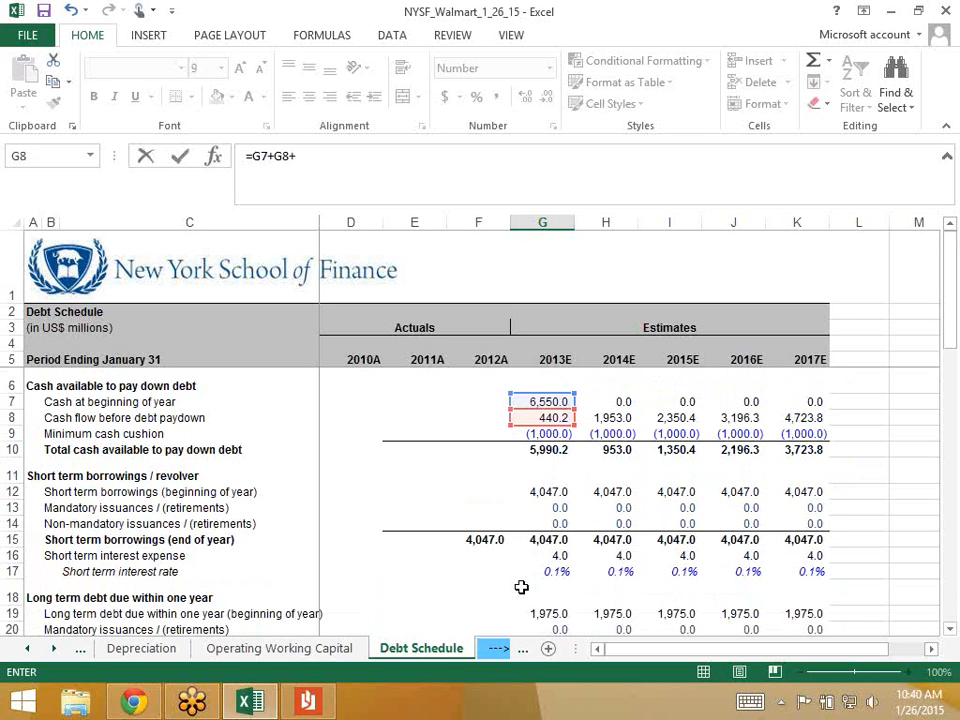
pyautogui.scroll(-8, 521, 587)
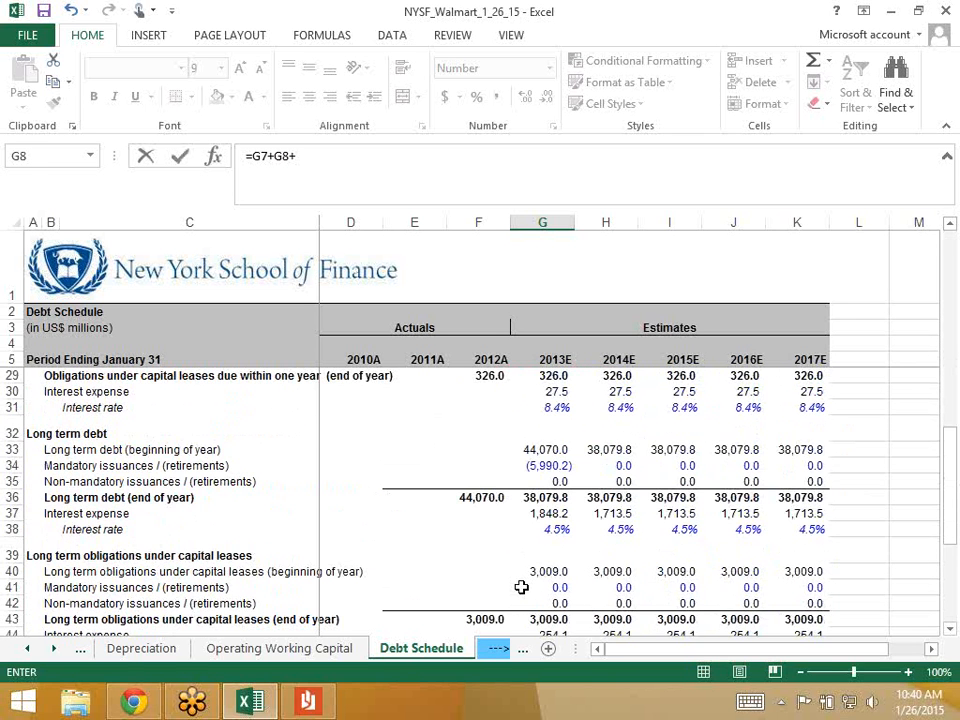
pyautogui.scroll(-4, 521, 587)
pyautogui.press('Up')
pyautogui.press('Up')
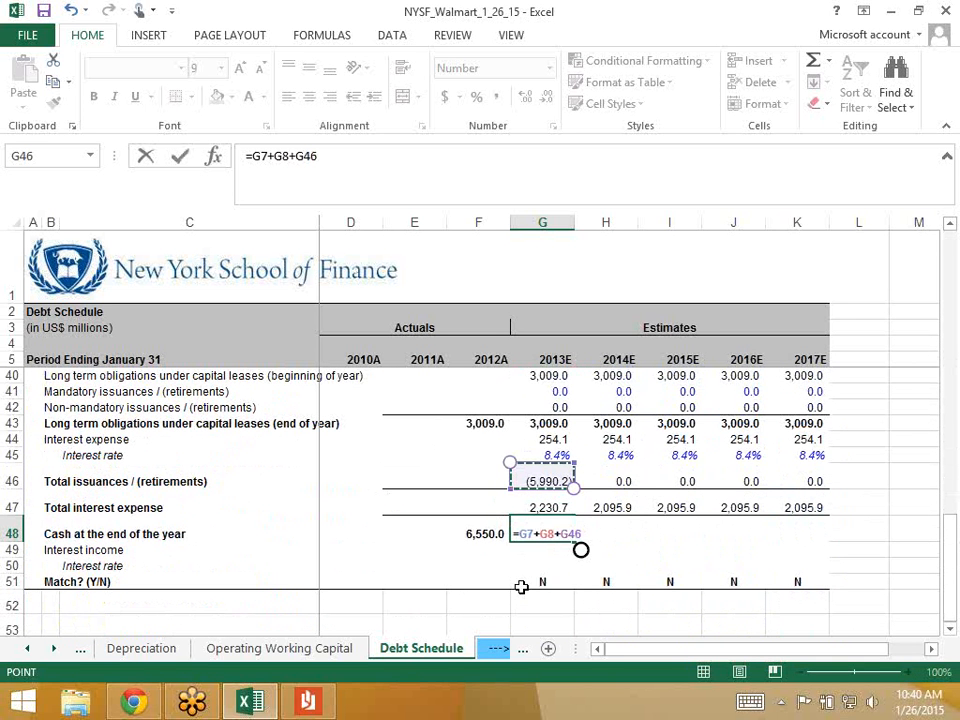
pyautogui.press('Return')
pyautogui.scroll(4, 521, 587)
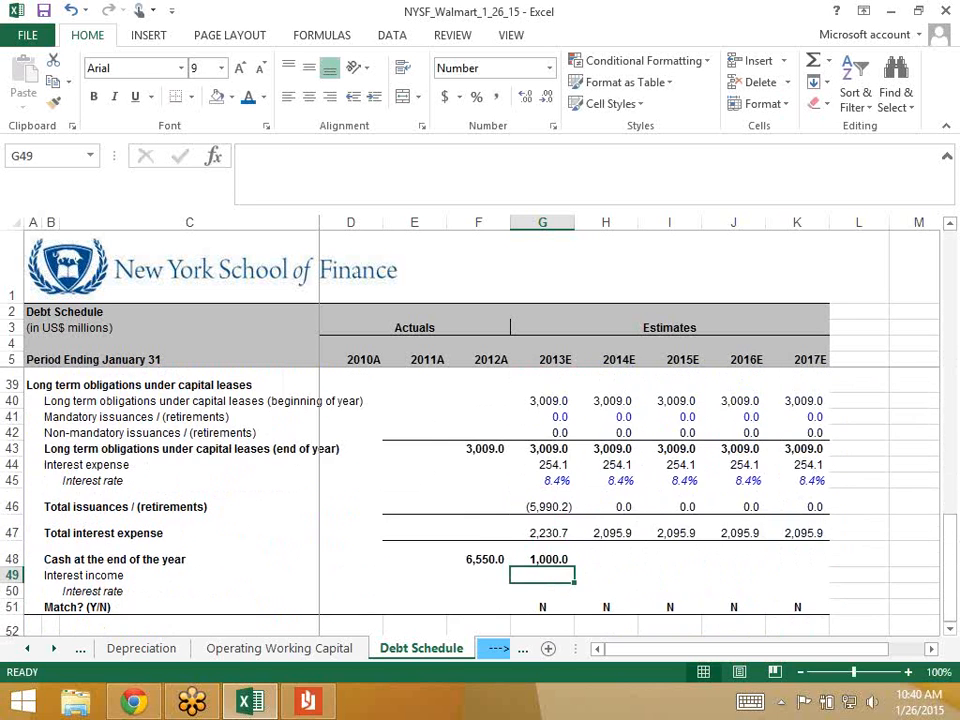
pyautogui.scroll(7, 480, 500)
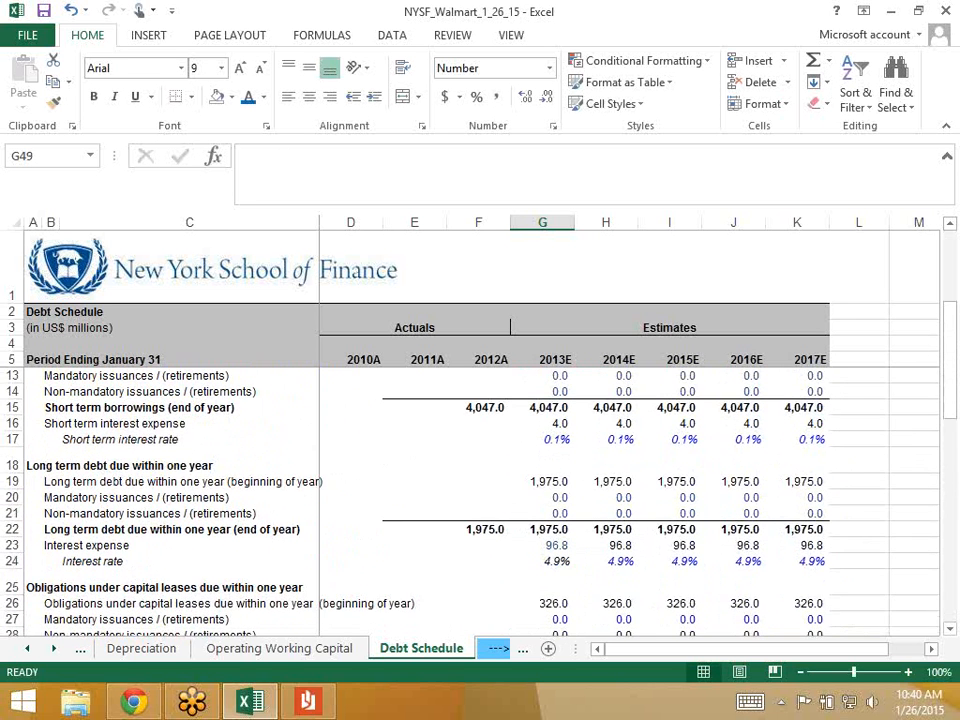
pyautogui.click(543, 403)
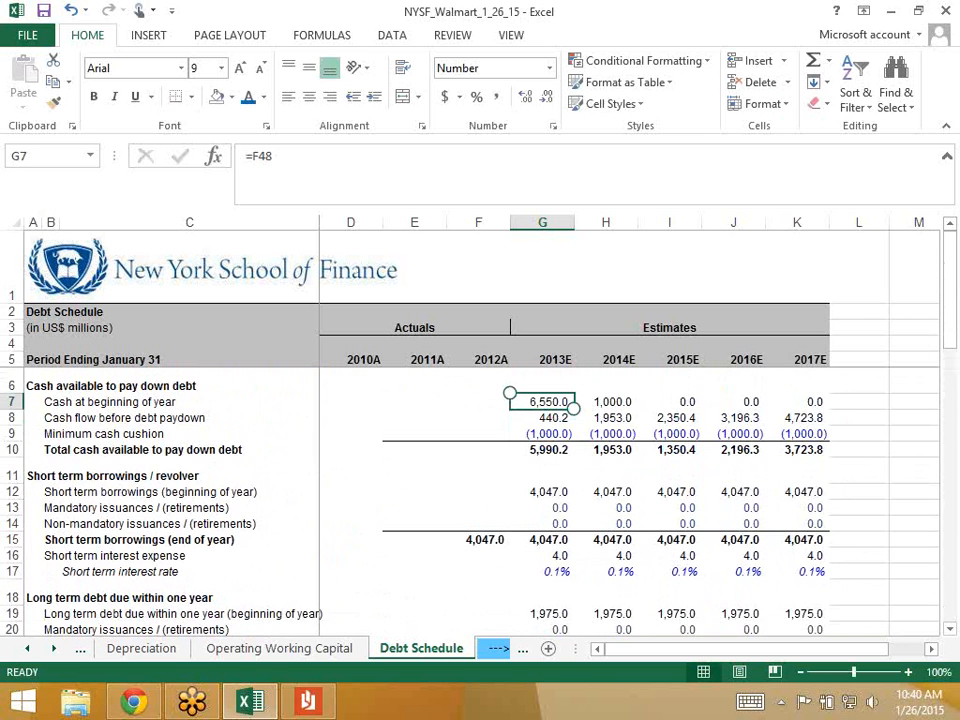
pyautogui.scroll(-1, 560, 500)
pyautogui.scroll(-7, 560, 500)
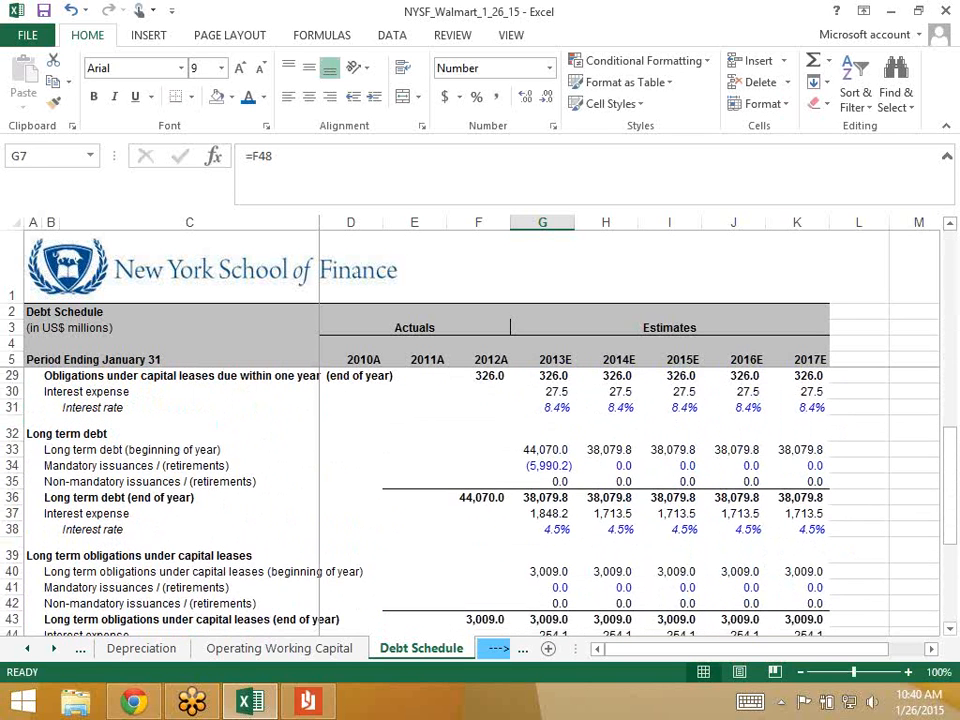
pyautogui.scroll(-3, 560, 500)
pyautogui.click(543, 507)
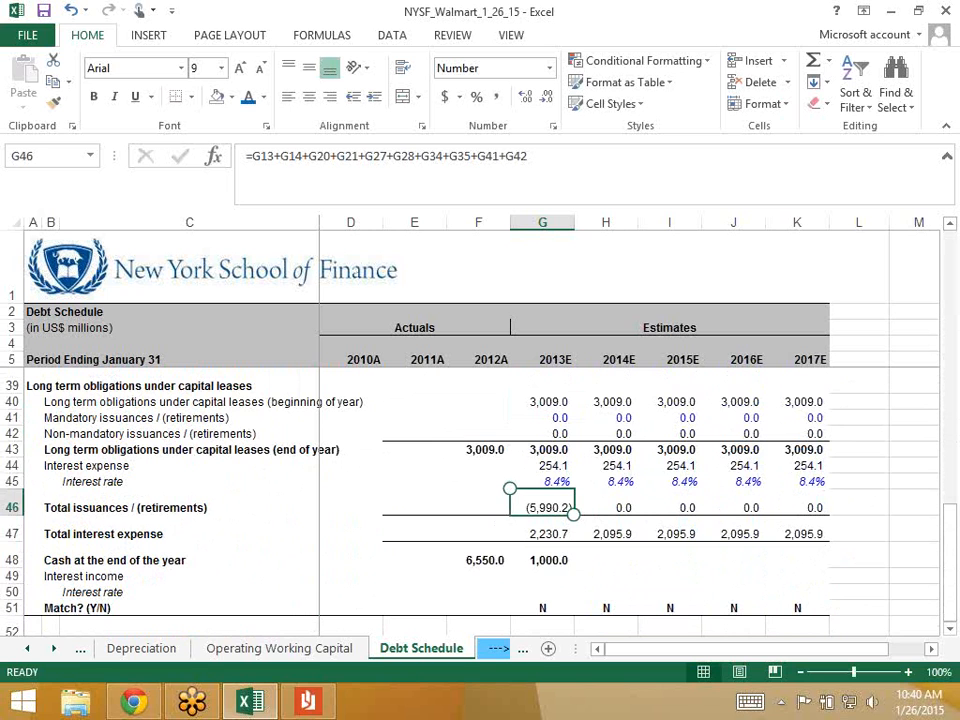
pyautogui.press('Down')
pyautogui.press('Down')
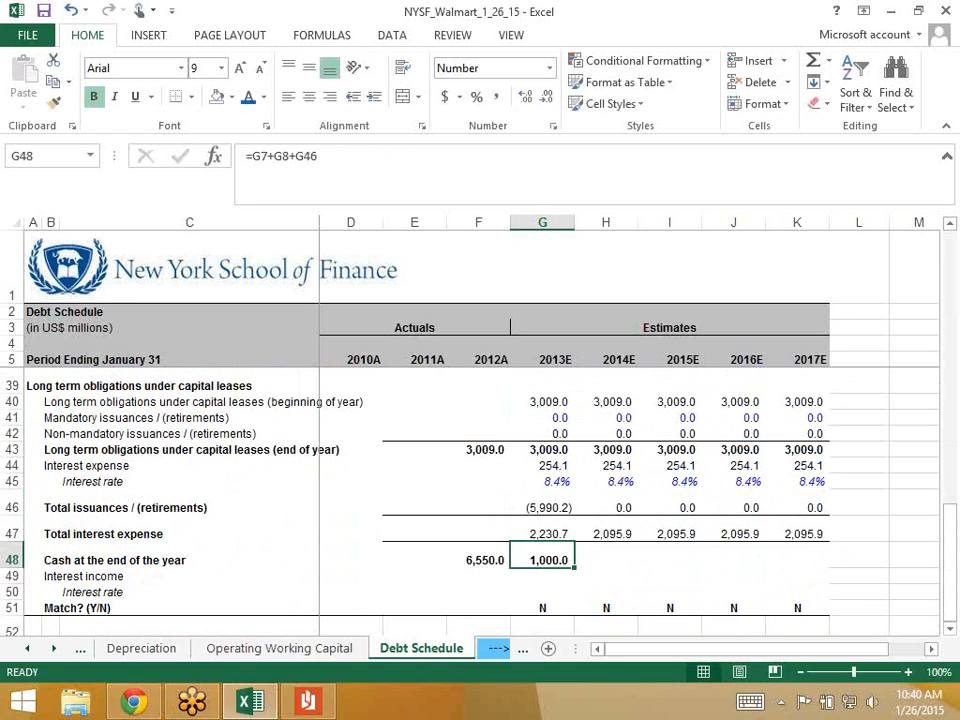
pyautogui.scroll(2, 548, 414)
# - Set the 2013E long-term debt mandatory retirement in G34 to 0
pyautogui.click(542, 417)
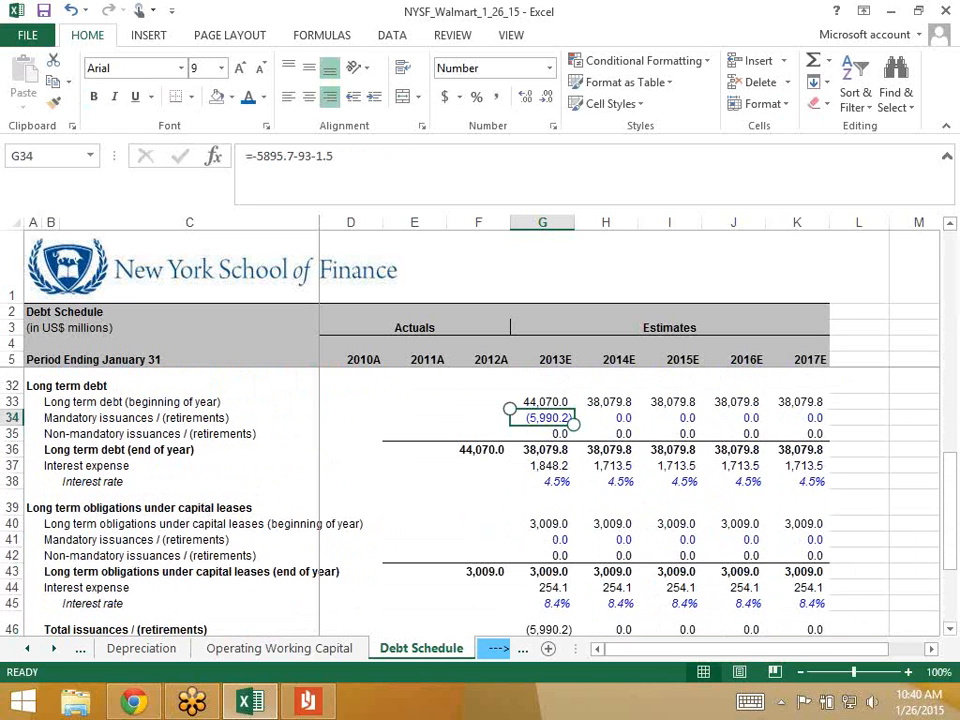
pyautogui.write('0')
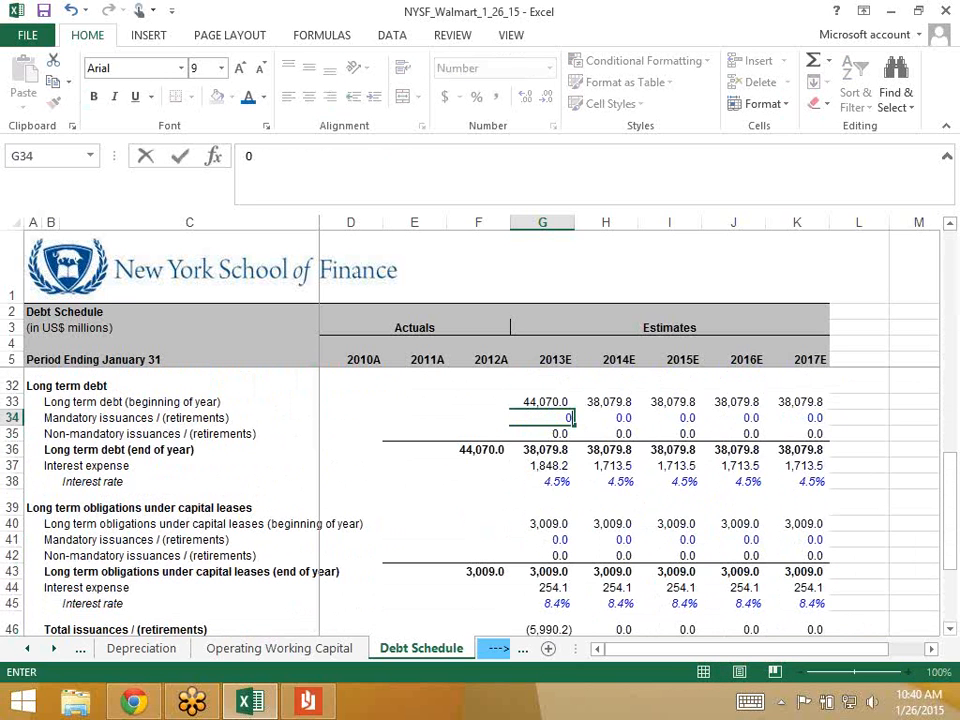
pyautogui.press('Return')
# - Select end-of-year cash G48 through K48 to extend it across 2013E–2017E
pyautogui.scroll(-3, 542, 500)
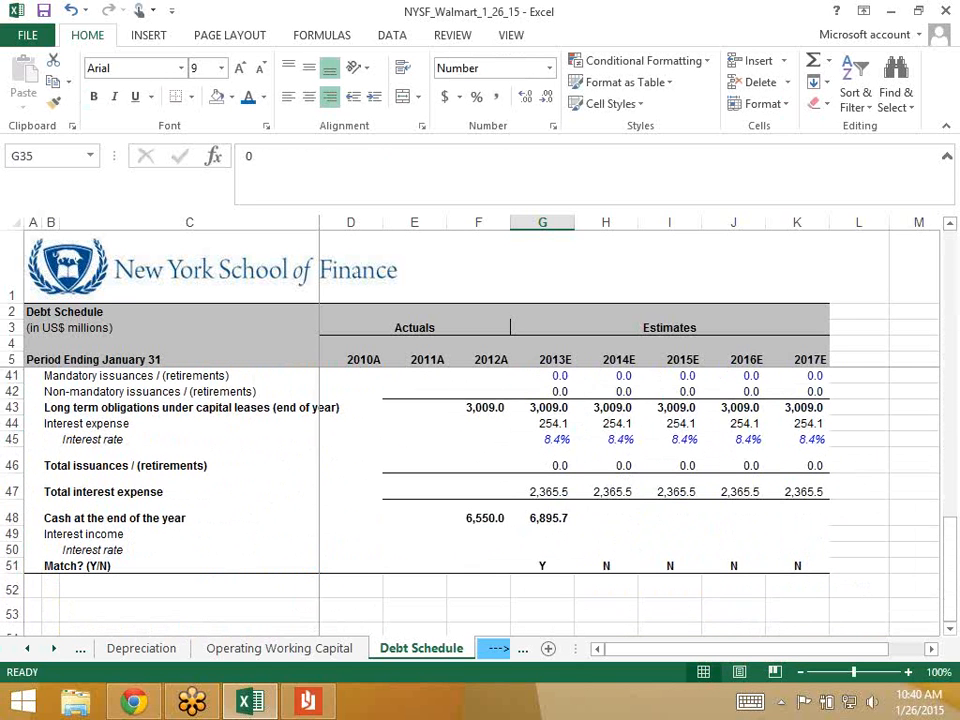
pyautogui.click(542, 517)
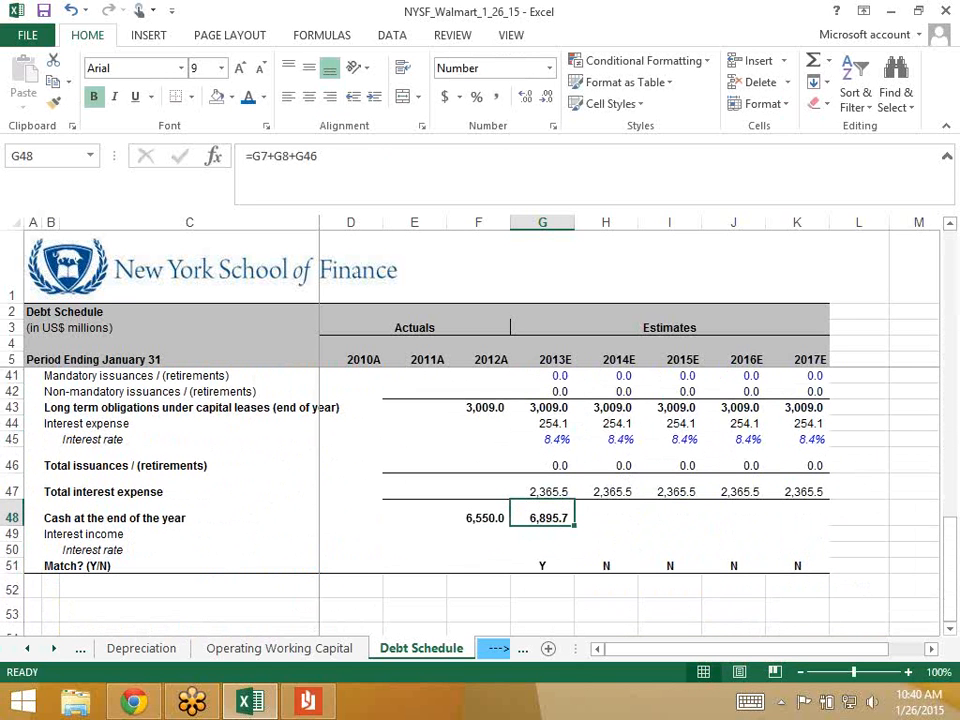
pyautogui.moveTo(542, 517); pyautogui.dragTo(797, 517)
pyautogui.hotkey('ctrl', 'r')
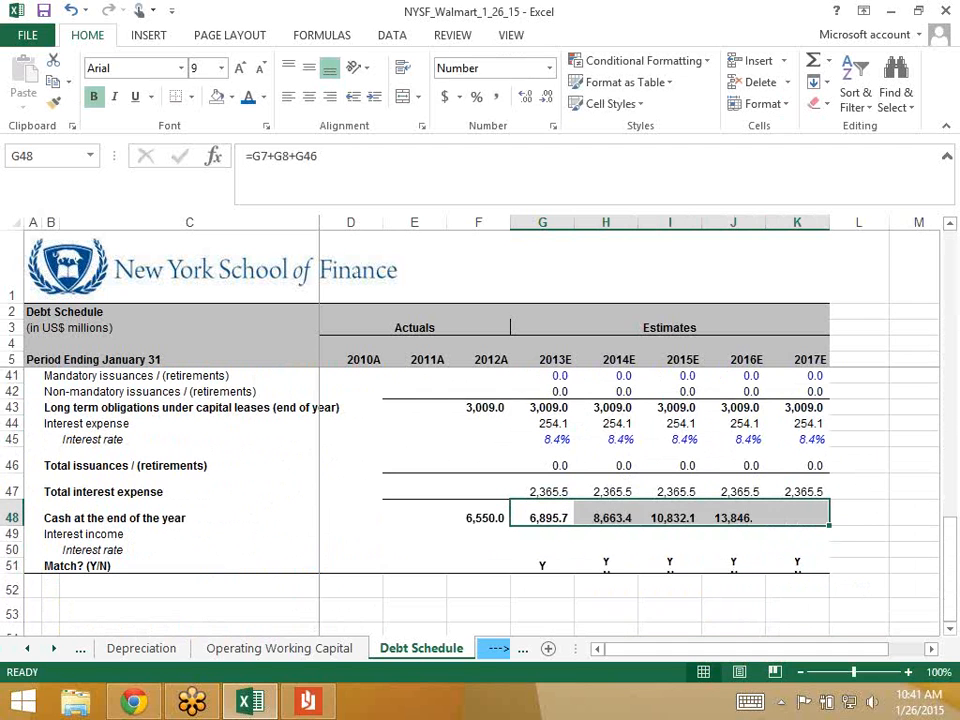
pyautogui.click(542, 517)
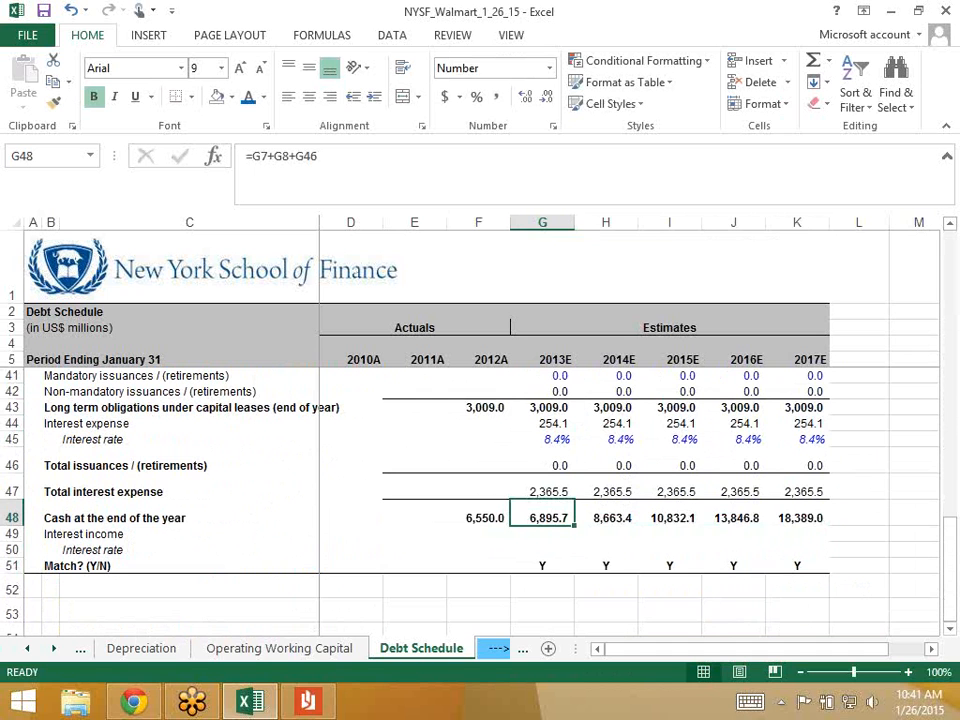
pyautogui.press('Right')
pyautogui.press('Right')
pyautogui.press('Right')
pyautogui.press('Right')
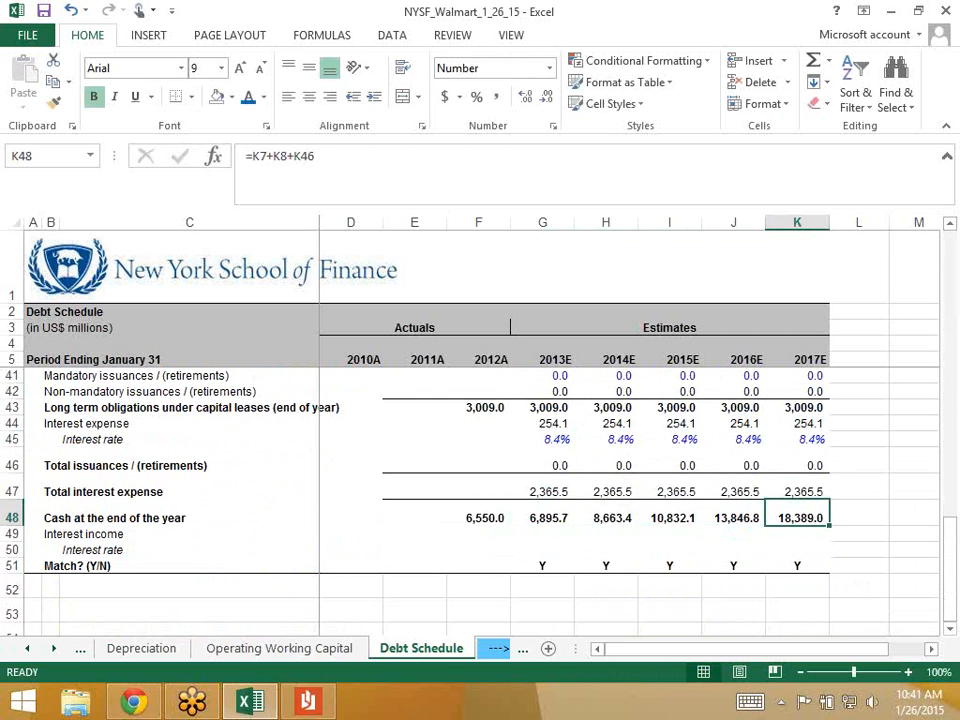
pyautogui.press('Left')
pyautogui.press('Left')
pyautogui.press('Left')
pyautogui.press('Left')
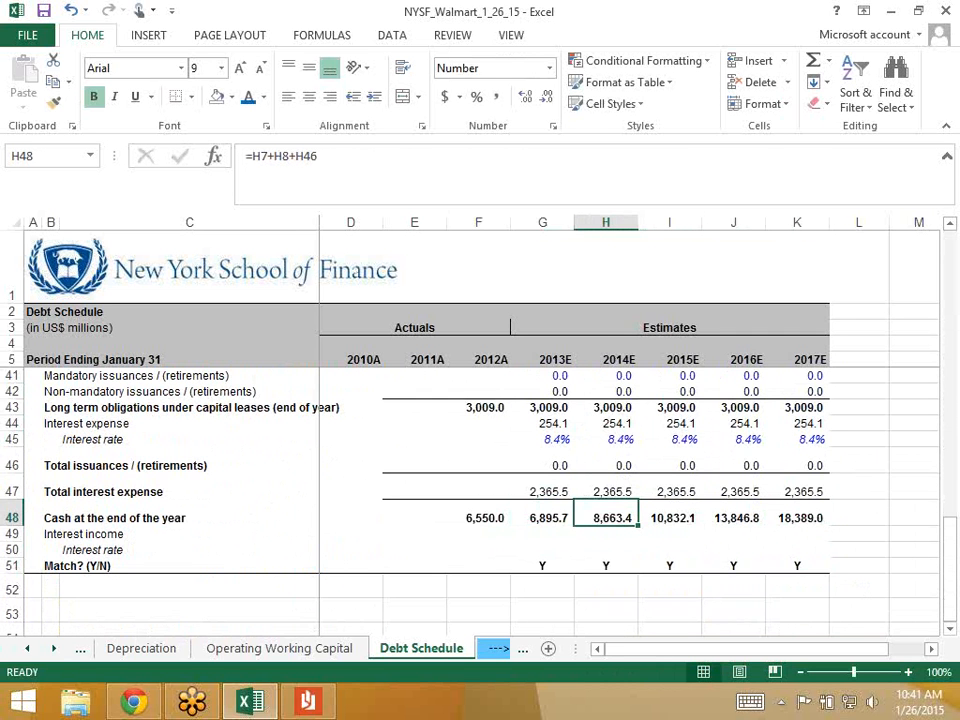
pyautogui.scroll(2, 521, 587)
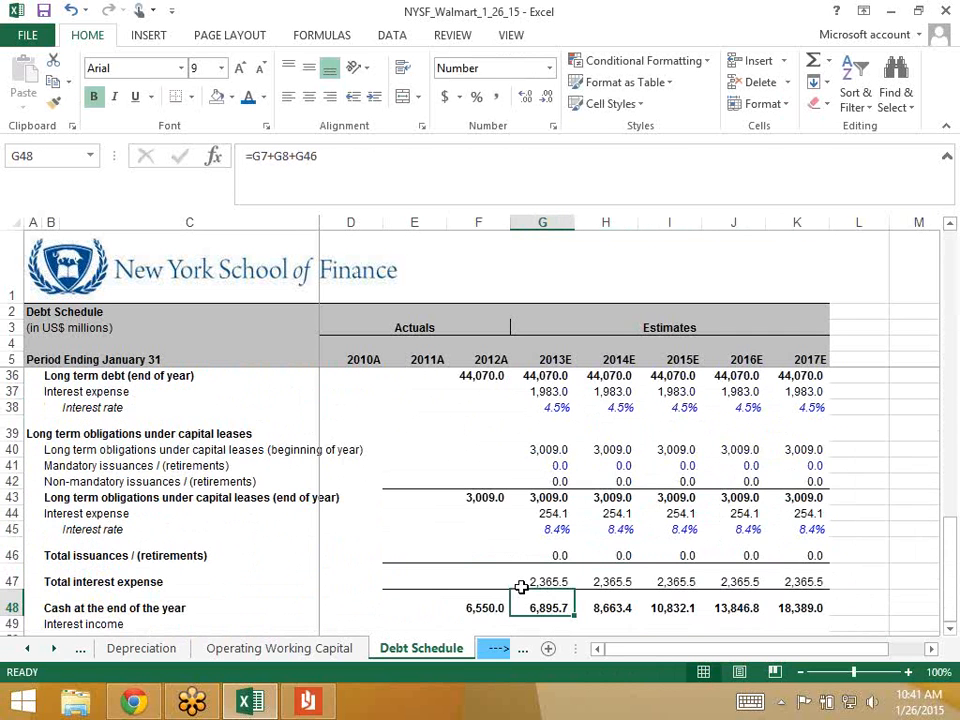
# - Enter -5000 in G34 as the 2013E mandatory retirement and check the recalculated year-end cash
pyautogui.scroll(2, 521, 587)
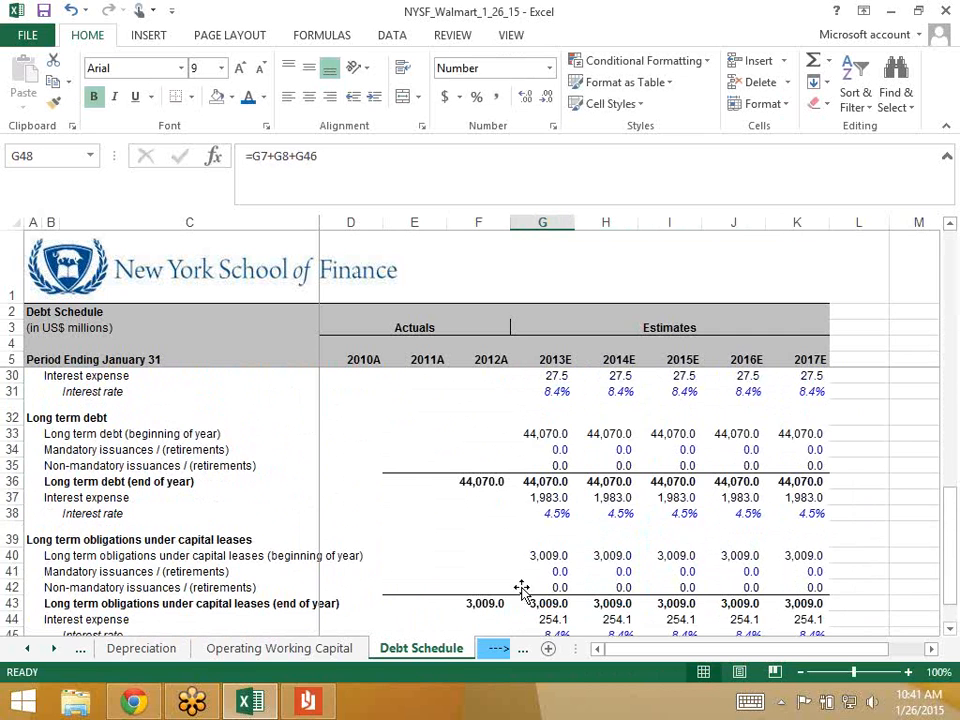
pyautogui.click(542, 450)
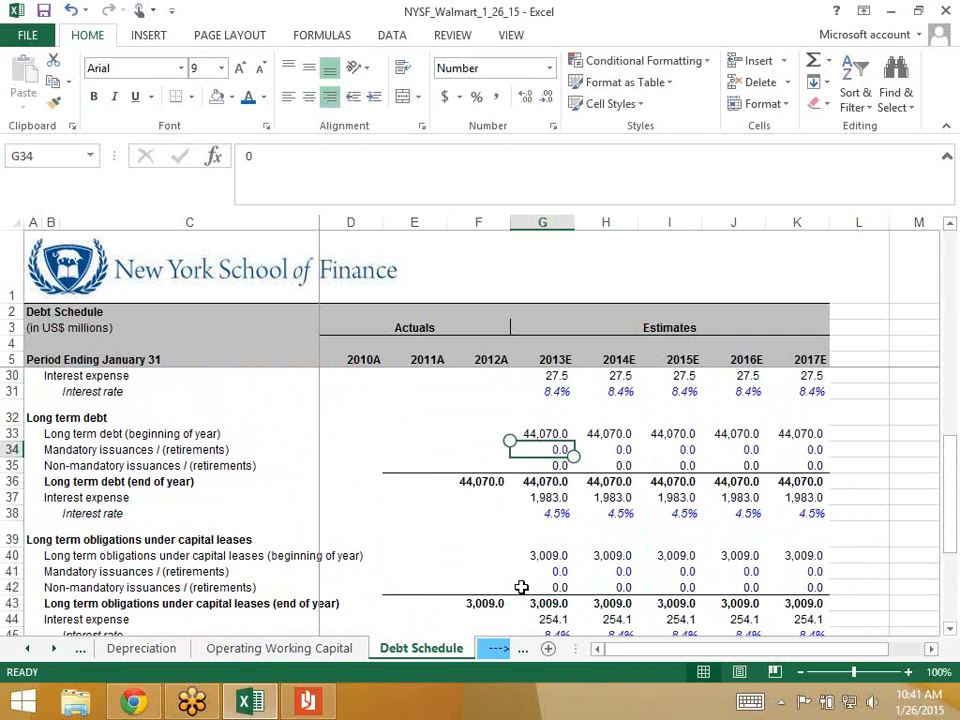
pyautogui.write('-5000')
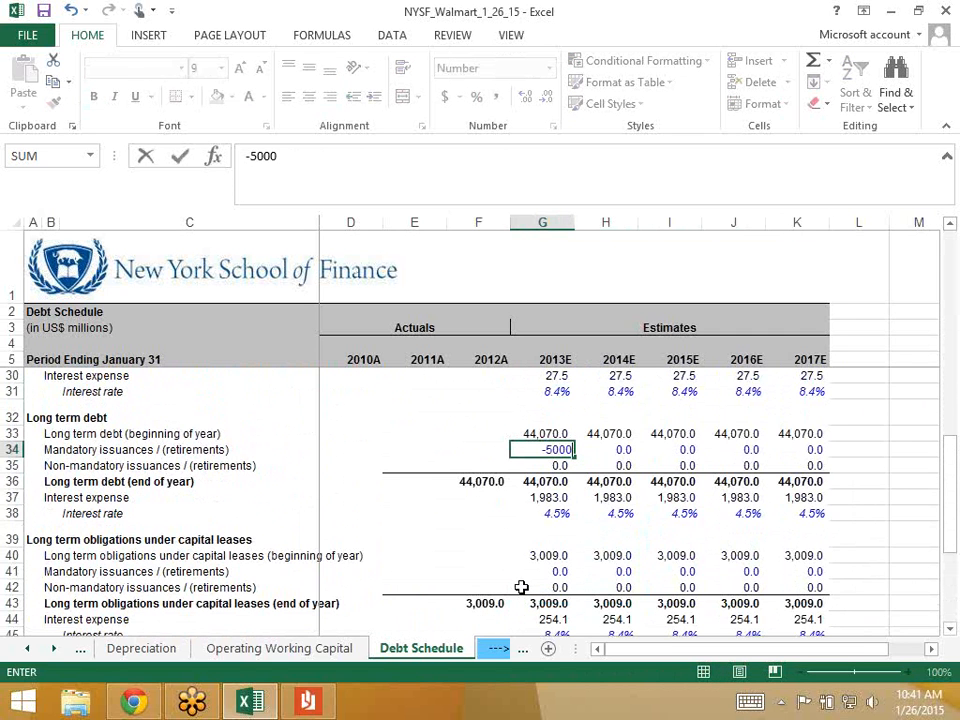
pyautogui.press('Return')
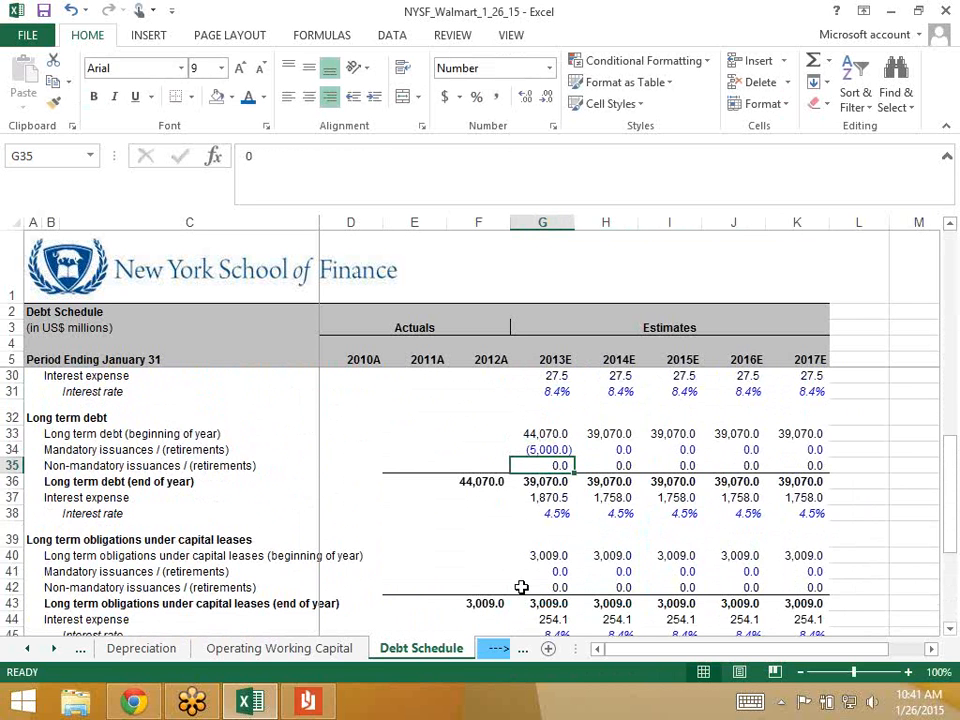
pyautogui.scroll(-3, 521, 587)
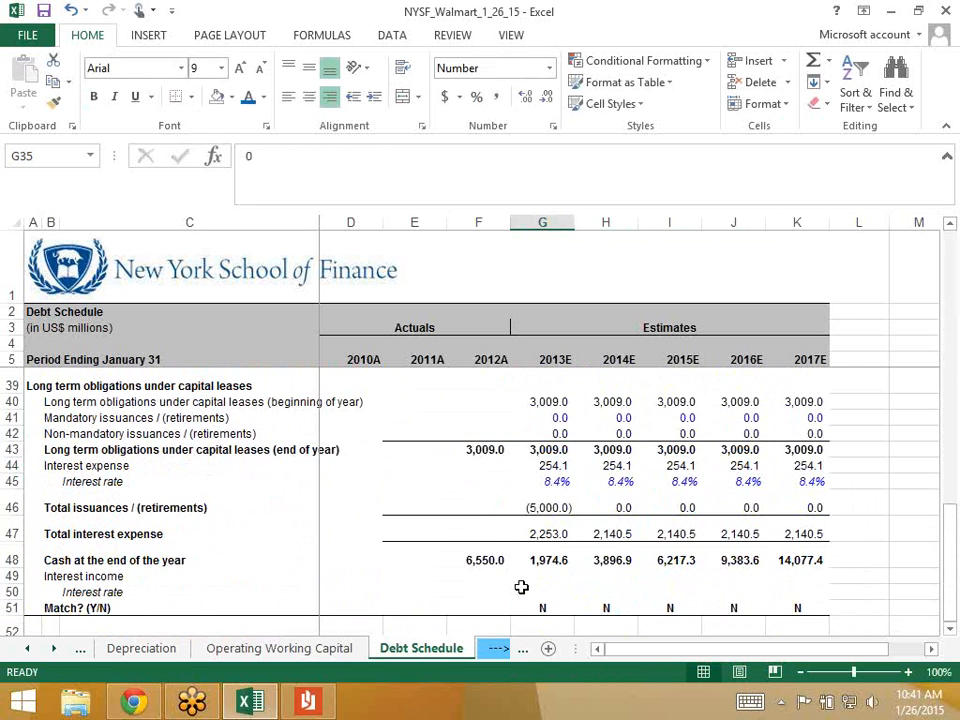
pyautogui.scroll(-1, 521, 587)
pyautogui.click(545, 486)
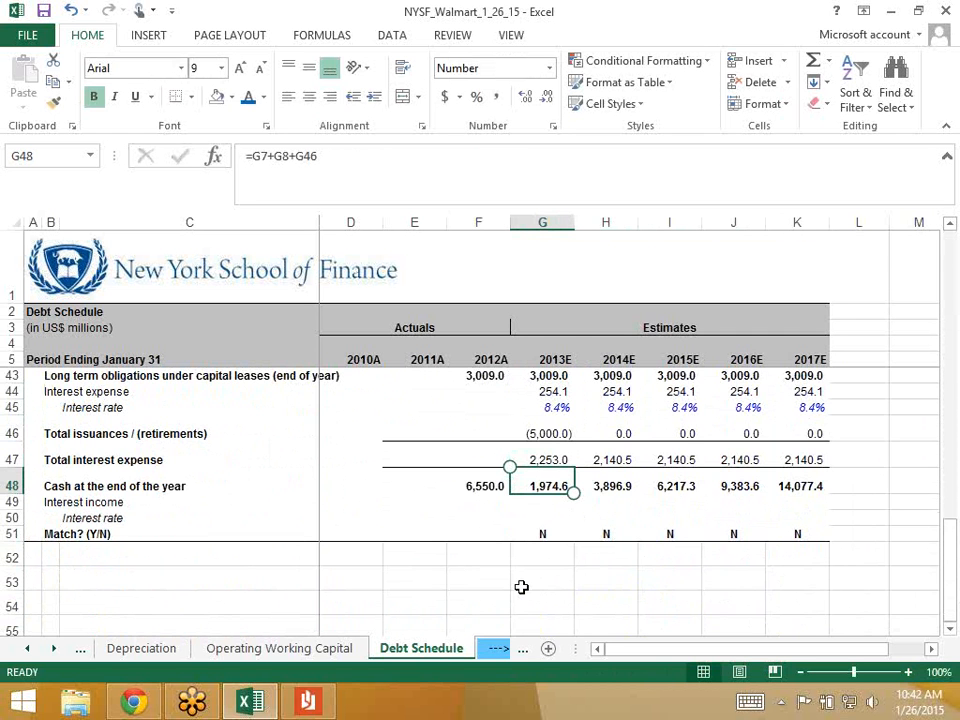
pyautogui.scroll(4, 521, 587)
# - Open the Cash Flow Statement and move to 2013E short-term borrowings in the financing section
pyautogui.click(542, 434)
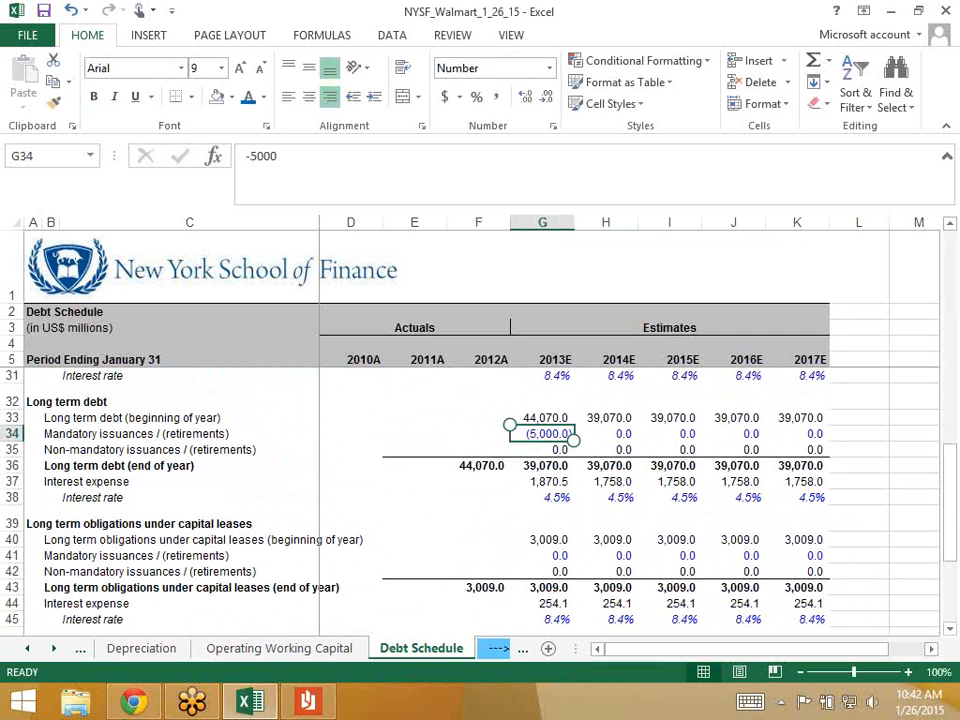
pyautogui.click(27, 648)
pyautogui.click(27, 648)
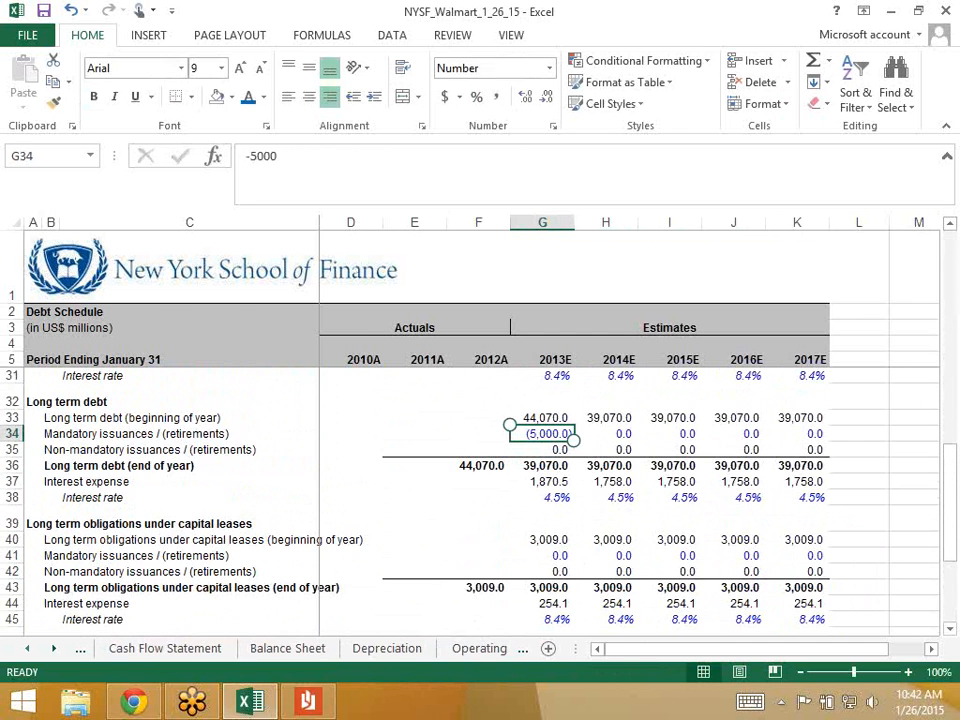
pyautogui.click(165, 648)
pyautogui.scroll(2, 480, 480)
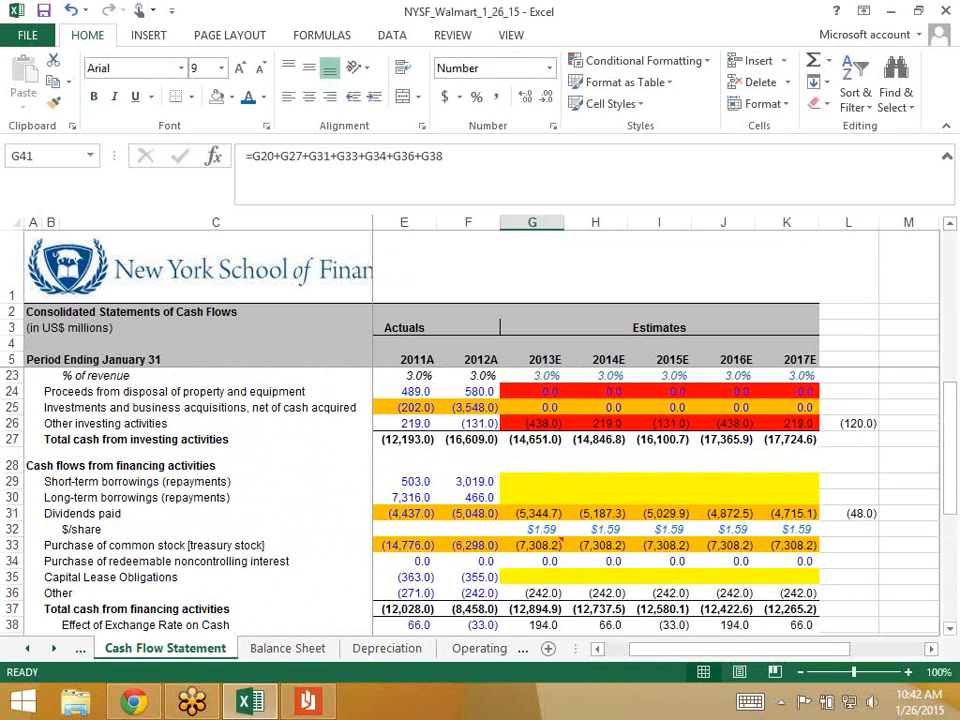
pyautogui.click(532, 460)
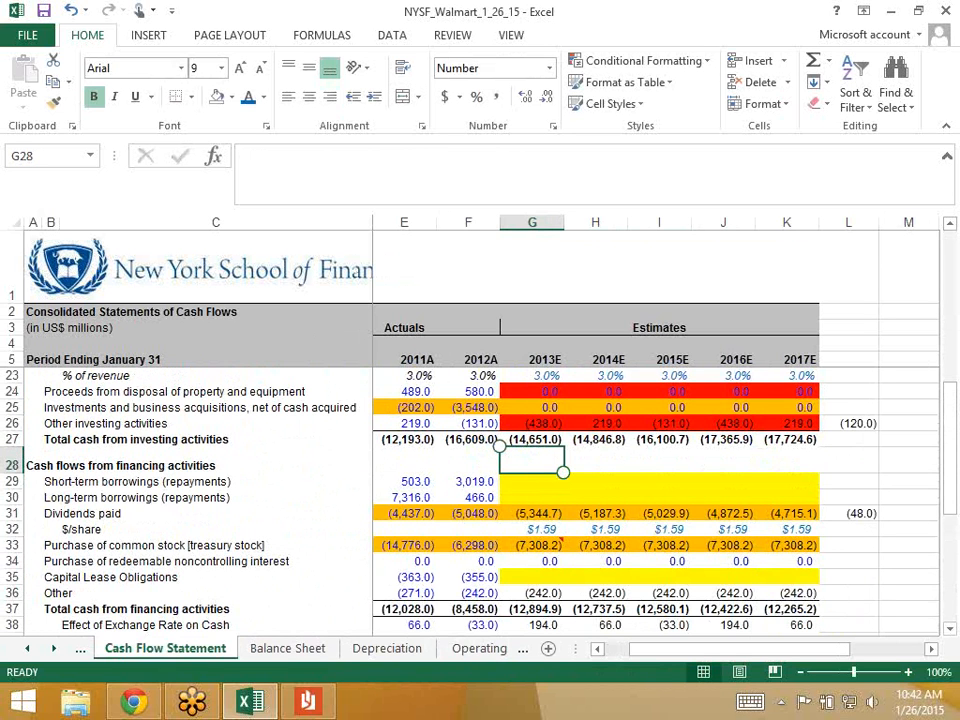
pyautogui.press('Down')
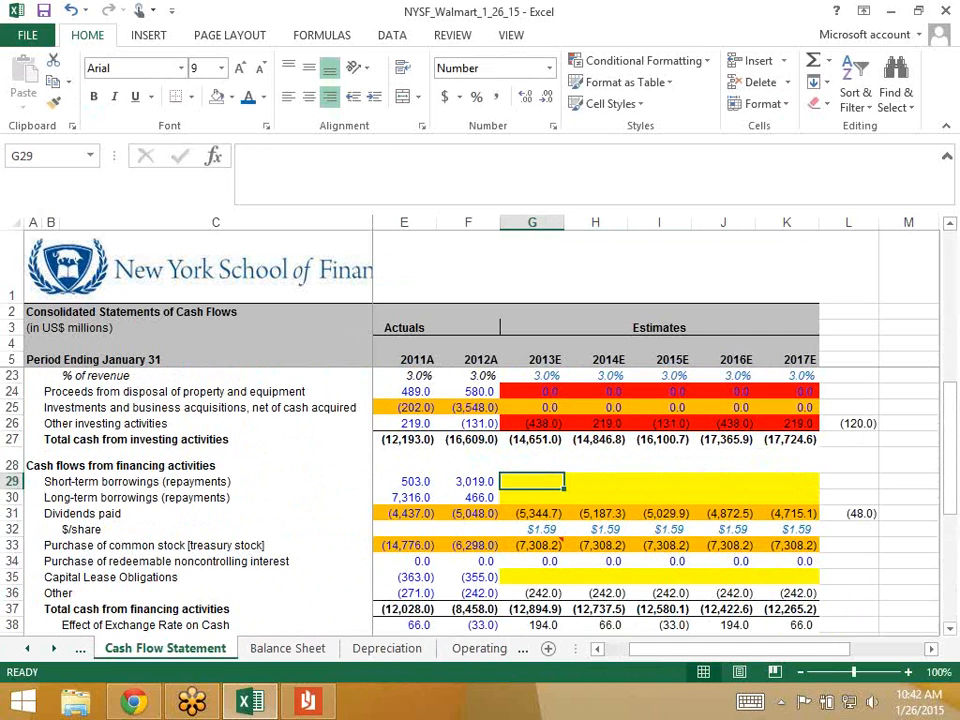
pyautogui.press('Down')
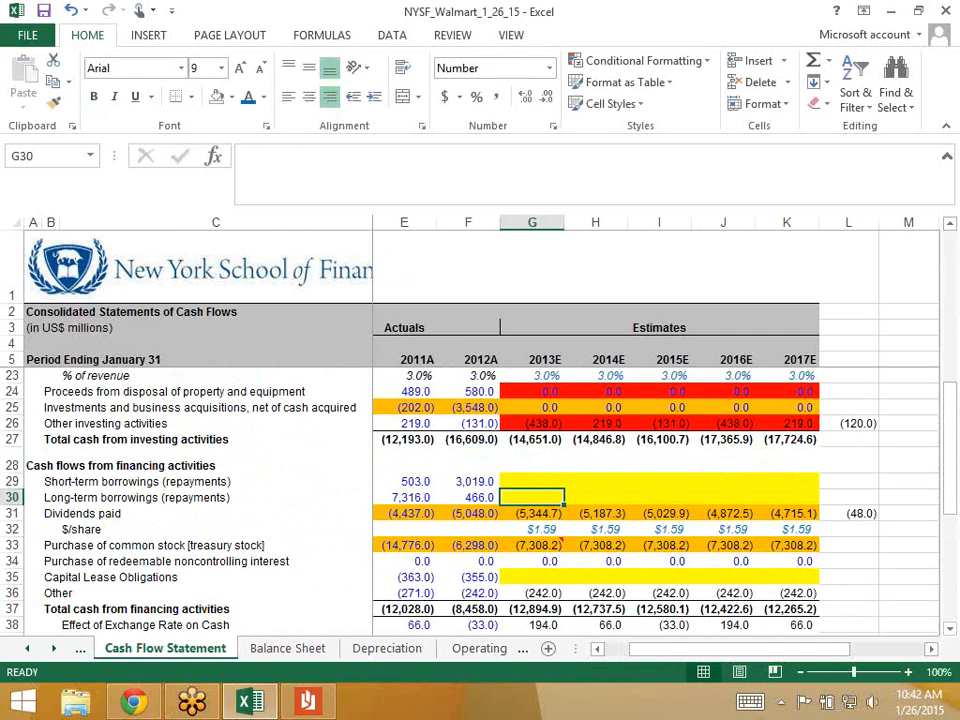
pyautogui.press('Down')
pyautogui.press('Up')
pyautogui.press('Up')
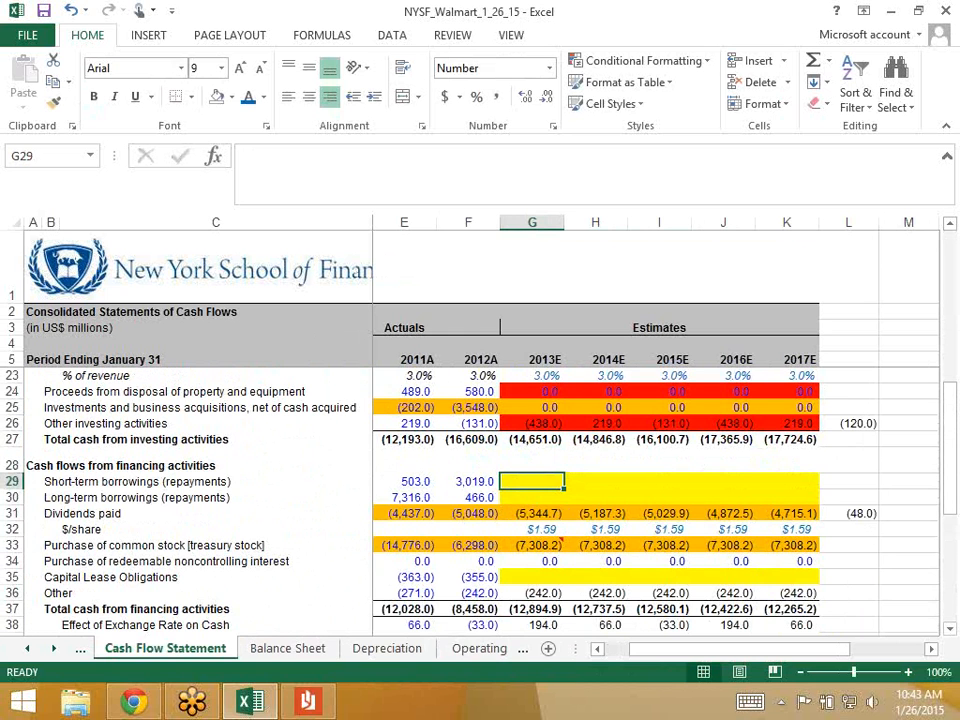
# - Link 2013E short-term borrowings to the Debt Schedule's G13 plus G14 issuances
pyautogui.press('Left')
pyautogui.press('Right')
pyautogui.write('=')
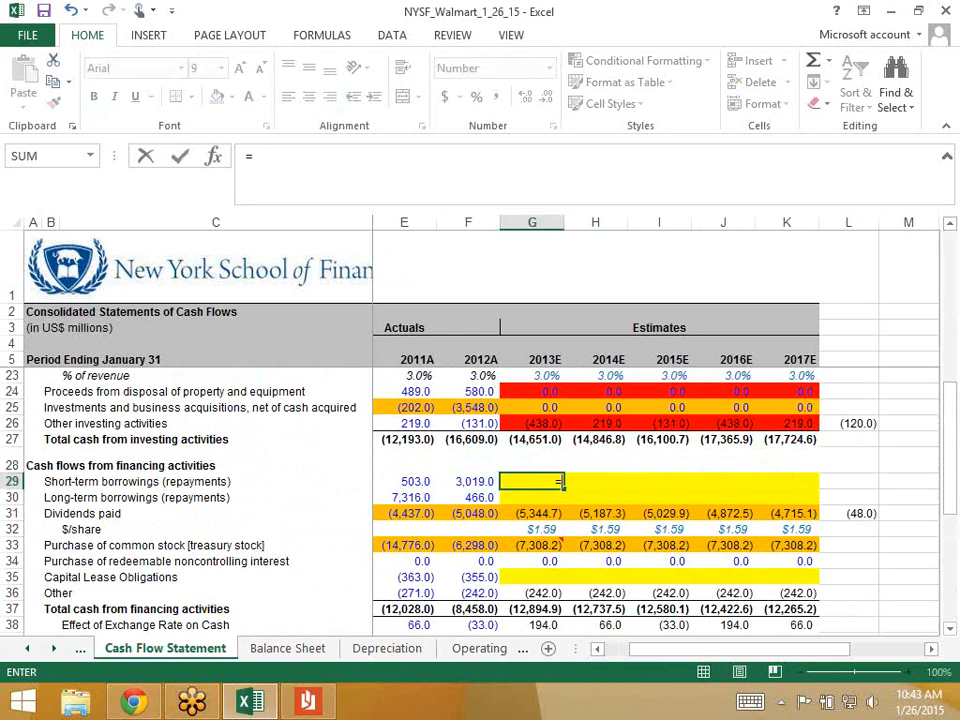
pyautogui.hotkey('ctrl', 'pagedown')
pyautogui.hotkey('ctrl', 'pagedown')
pyautogui.hotkey('ctrl', 'pagedown')
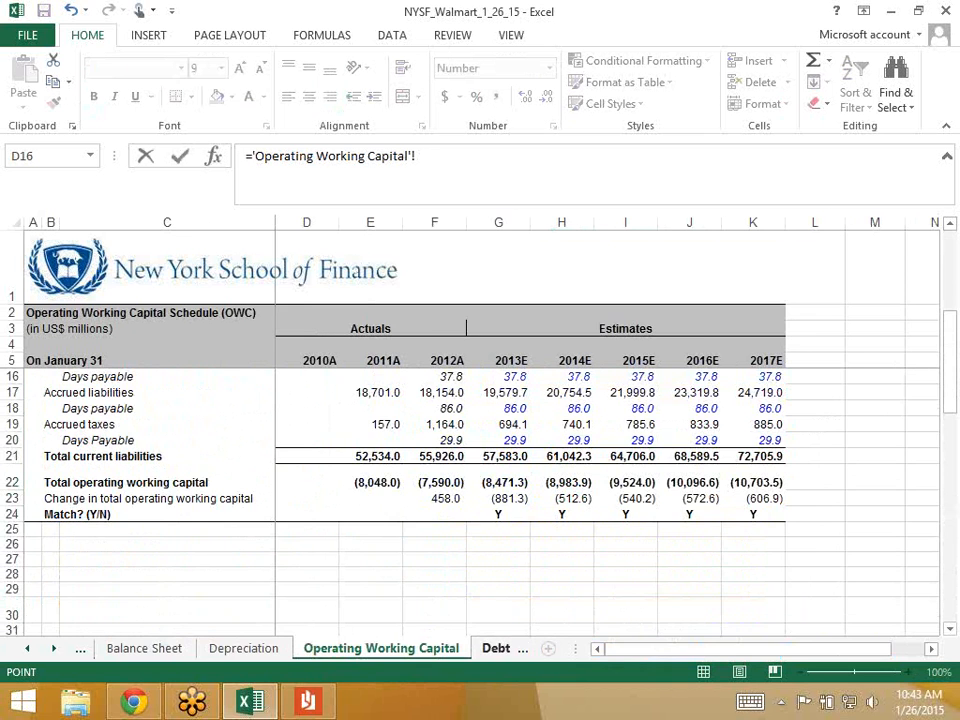
pyautogui.hotkey('ctrl', 'pagedown')
pyautogui.scroll(9, 480, 500)
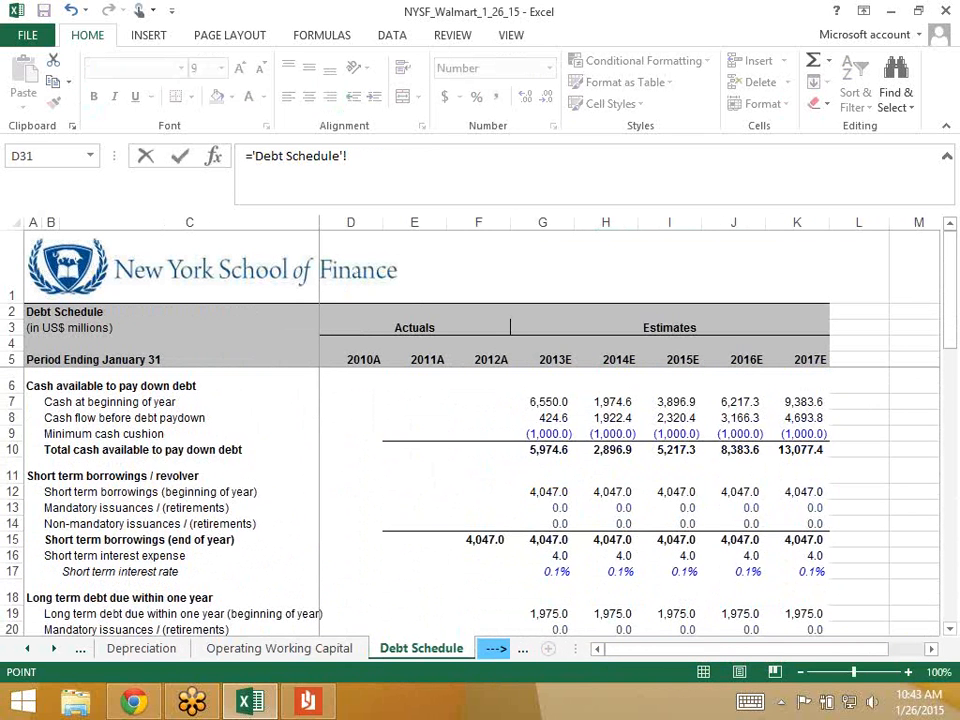
pyautogui.click(543, 508)
pyautogui.write('+')
pyautogui.press('Down')
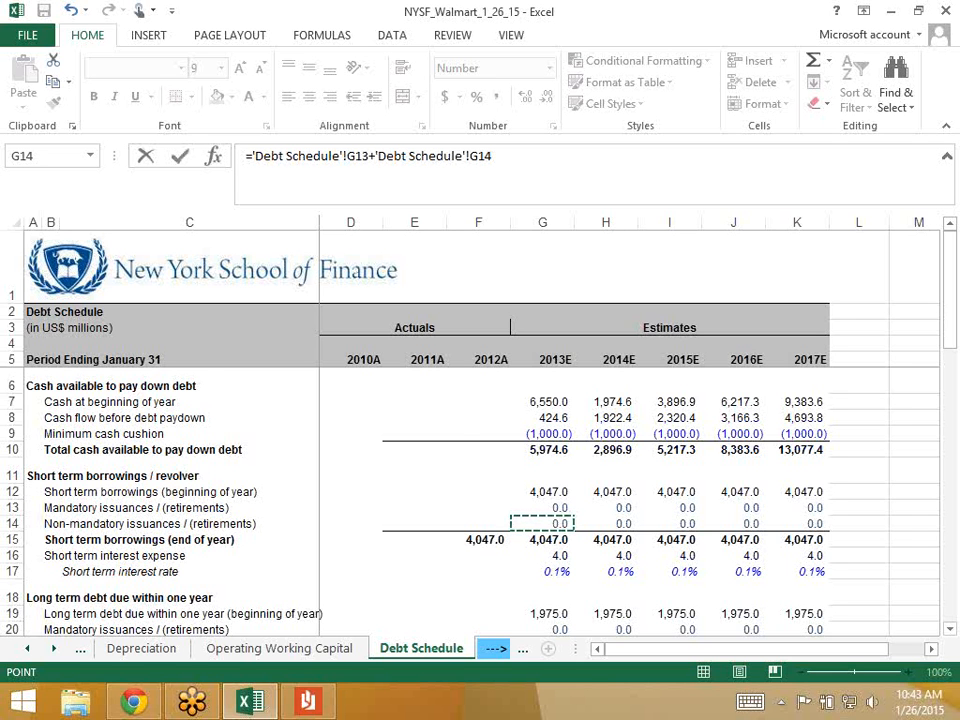
pyautogui.press('Return')
# - Fill the short-term borrowings link across 2014E–2017E
pyautogui.hotkey('shift', 'Right')
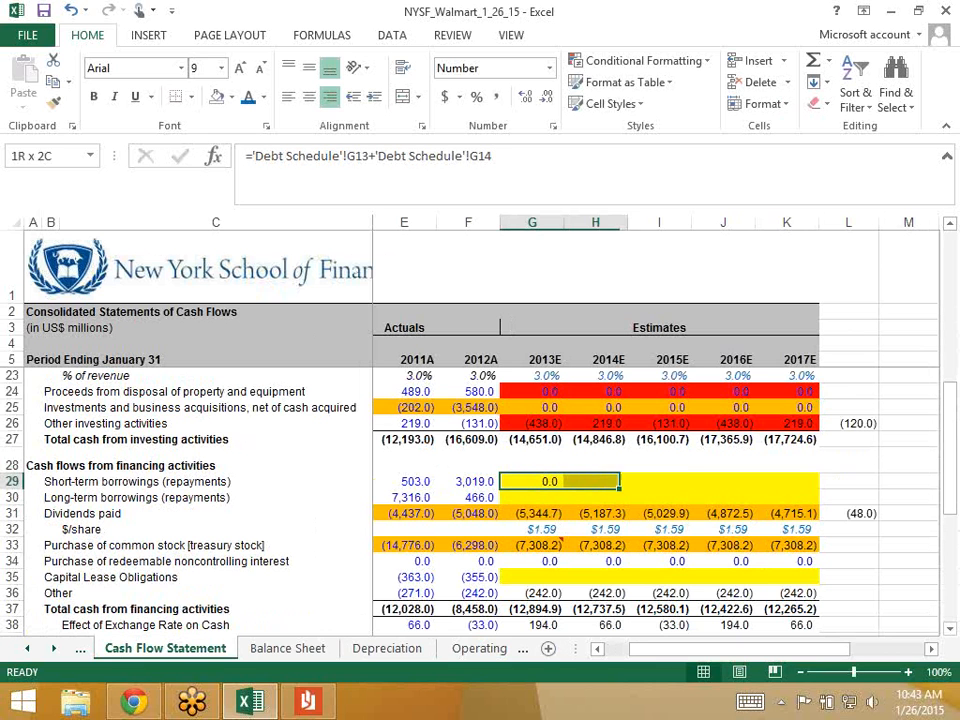
pyautogui.hotkey('shift', 'Right')
pyautogui.hotkey('shift', 'Right')
pyautogui.hotkey('shift', 'Right')
pyautogui.hotkey('ctrl', 'r')
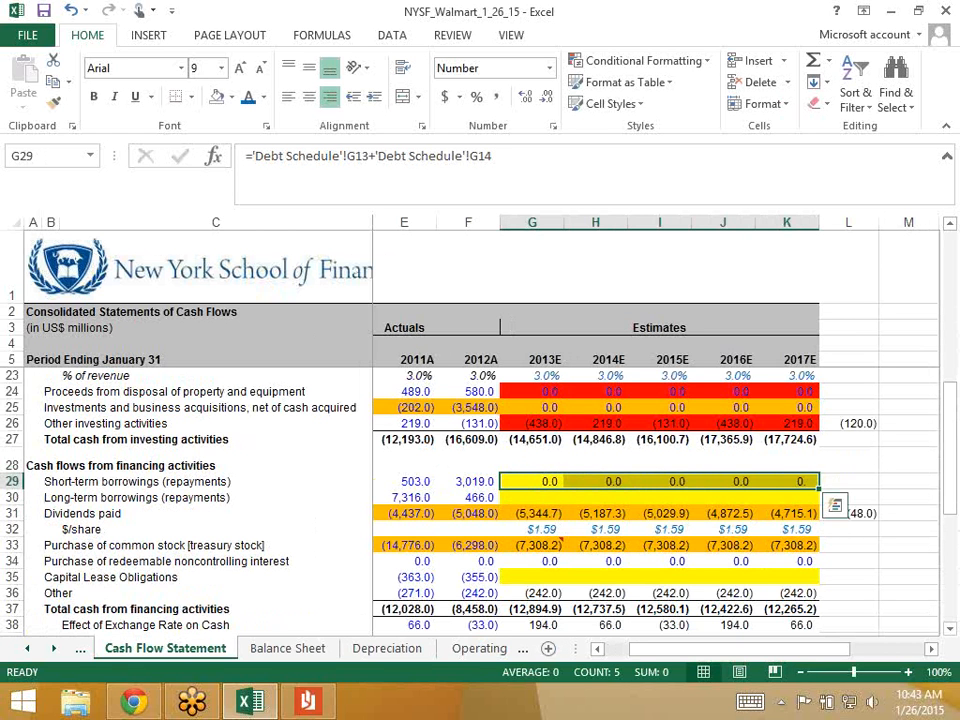
pyautogui.press('Down')
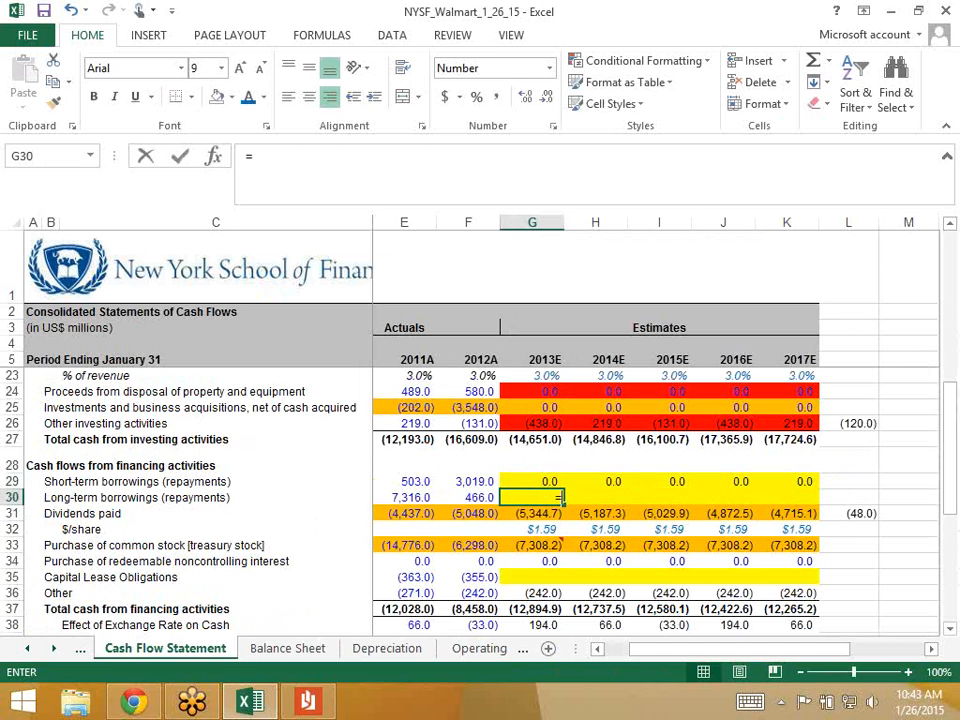
pyautogui.write('=')
pyautogui.hotkey('ctrl', 'pagedown')
pyautogui.hotkey('ctrl', 'pagedown')
pyautogui.hotkey('ctrl', 'pagedown')
pyautogui.hotkey('ctrl', 'pagedown')
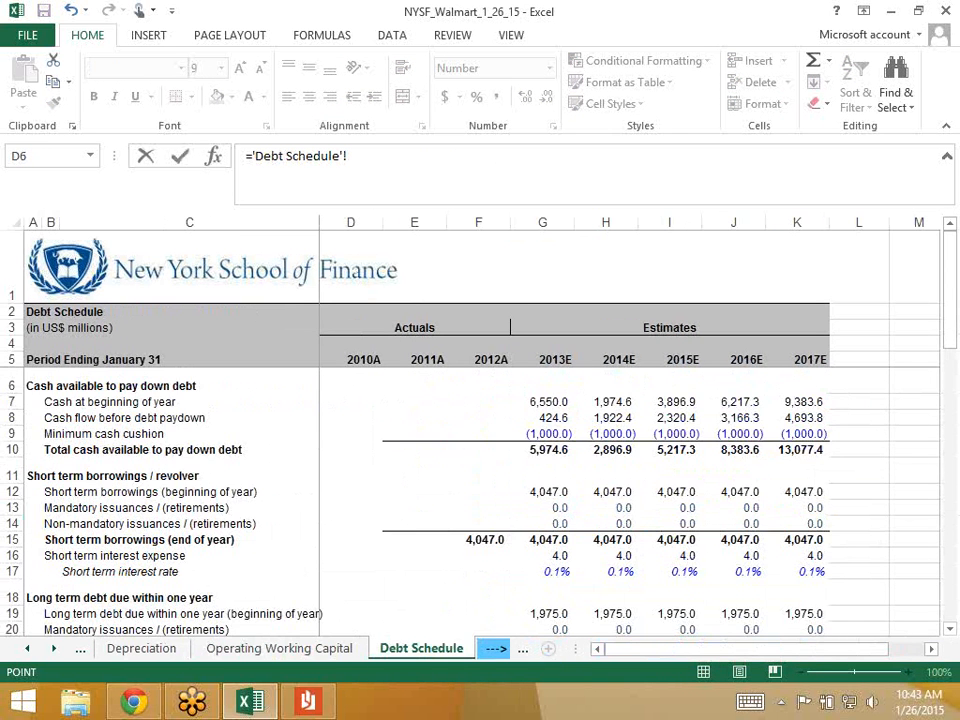
pyautogui.scroll(-2, 480, 500)
pyautogui.scroll(-2, 480, 500)
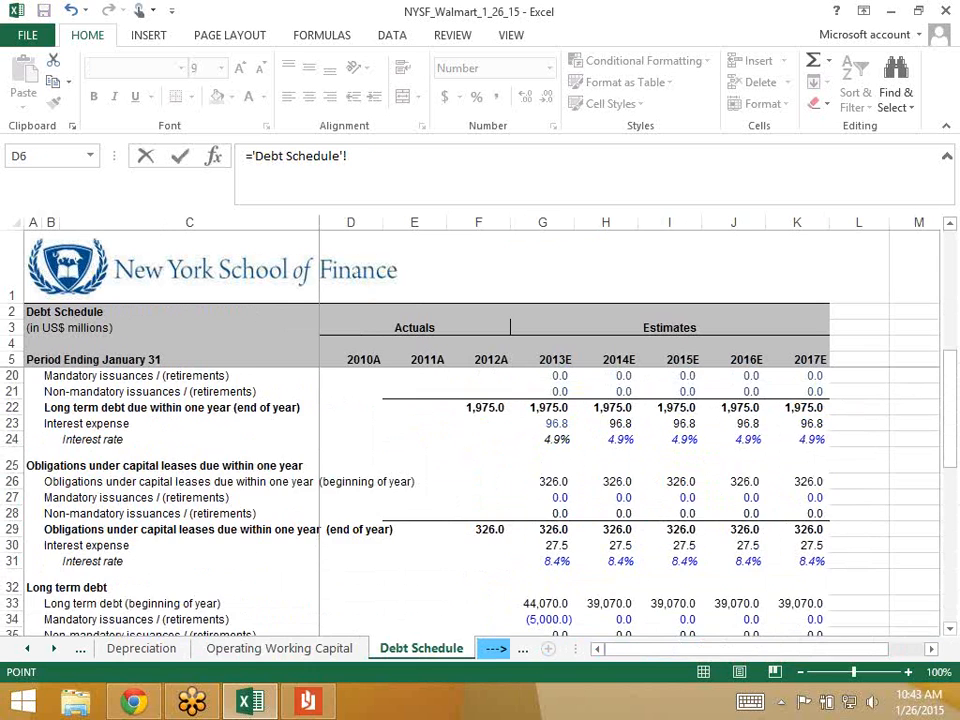
pyautogui.scroll(-2, 480, 500)
pyautogui.click(546, 540)
pyautogui.write('+')
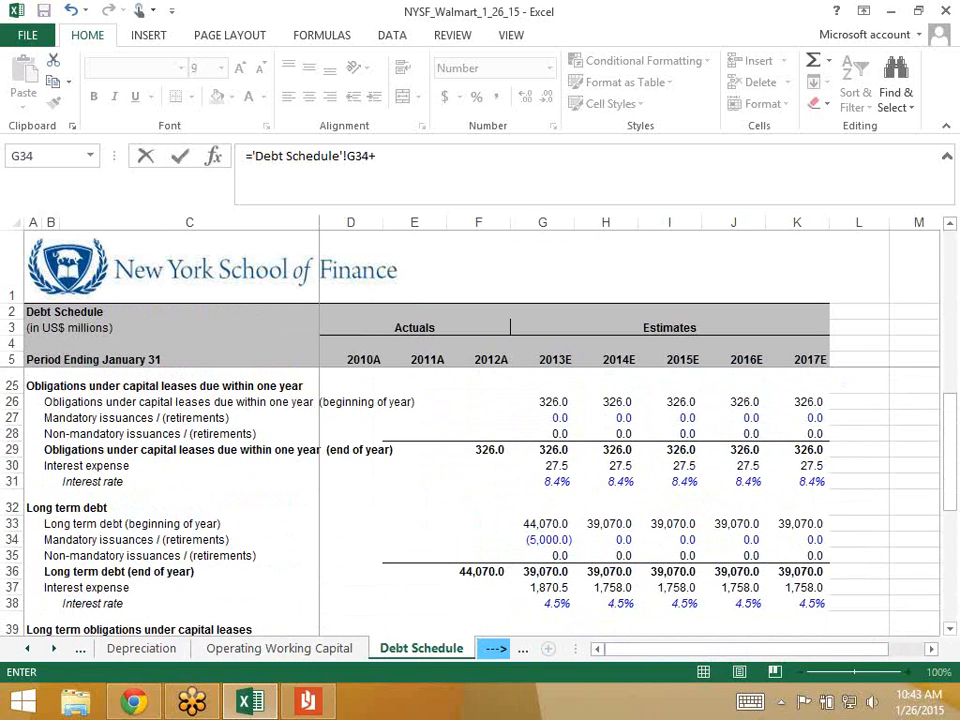
pyautogui.click(546, 556)
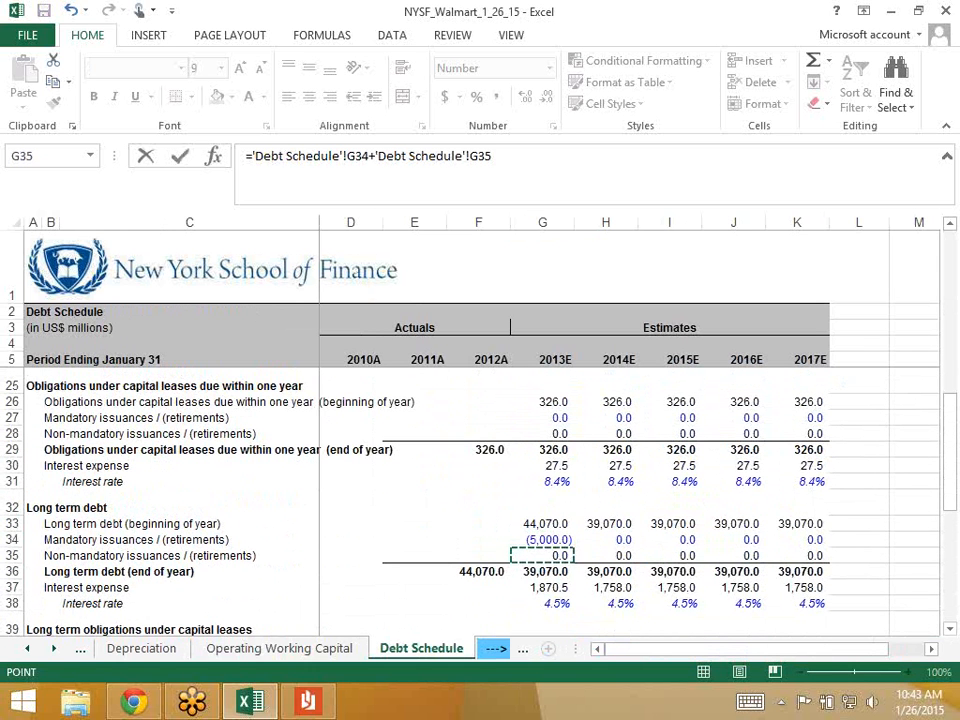
pyautogui.hotkey('ctrl', 'pageup')
pyautogui.hotkey('ctrl', 'pageup')
pyautogui.hotkey('ctrl', 'pageup')
pyautogui.hotkey('ctrl', 'pageup')
pyautogui.press('Return')
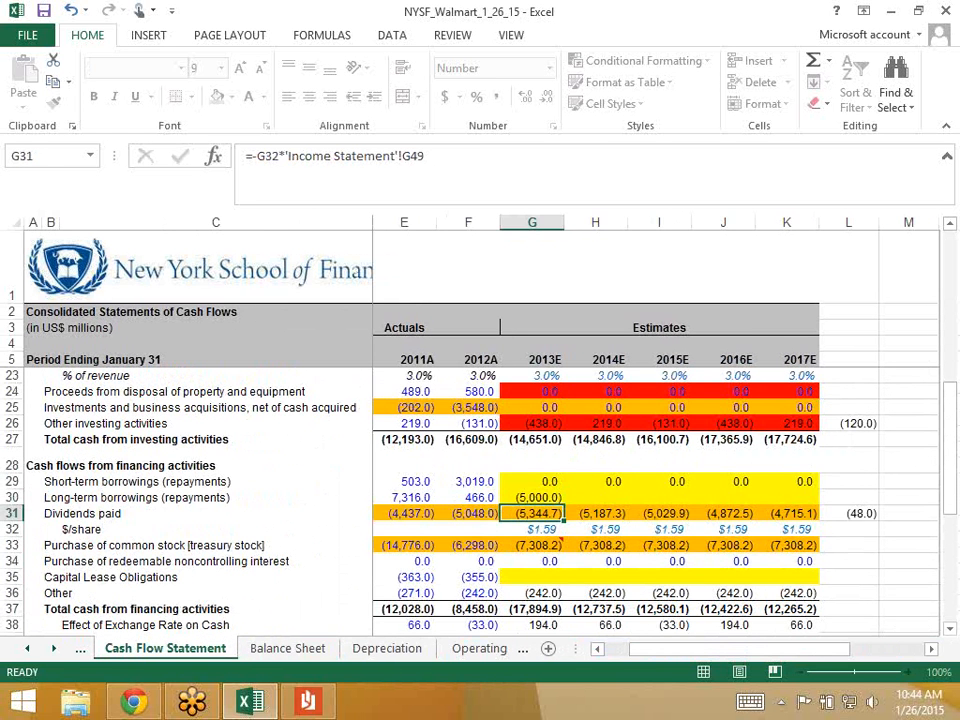
pyautogui.press('Up')
pyautogui.hotkey('shift', 'Right')
pyautogui.hotkey('shift', 'Right')
pyautogui.hotkey('shift', 'Right')
pyautogui.hotkey('shift', 'Right')
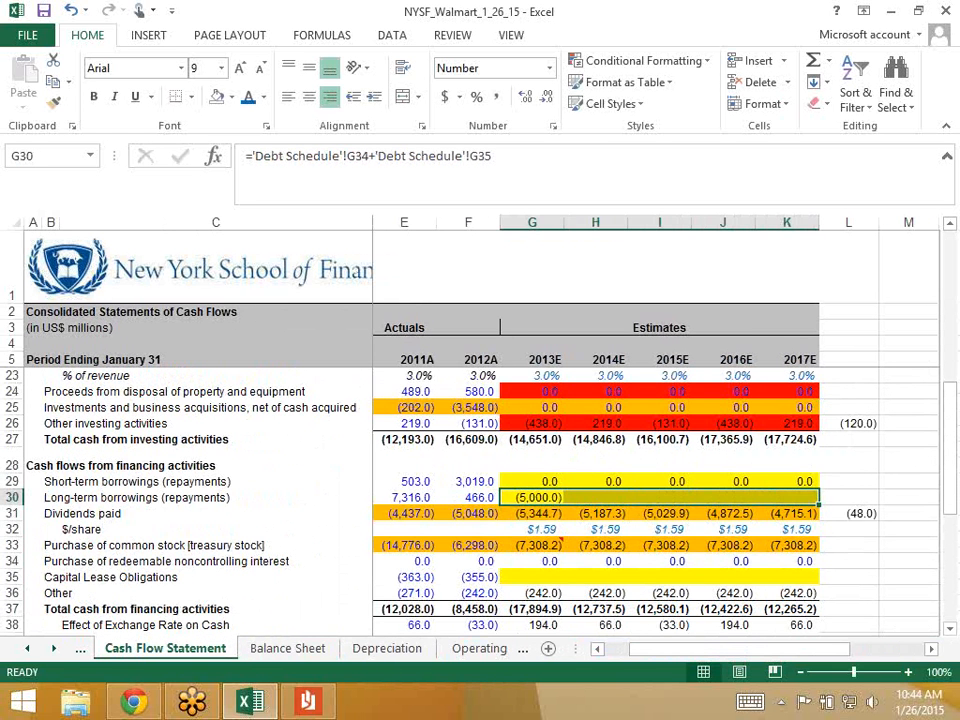
pyautogui.hotkey('ctrl', 'r')
pyautogui.press('Down')
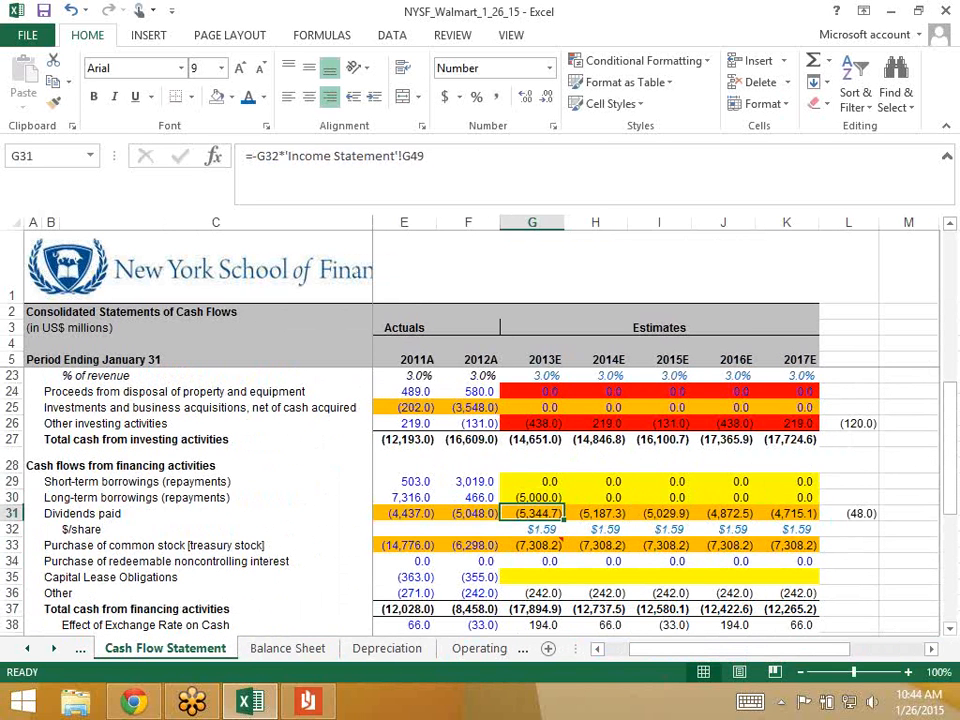
pyautogui.press('Down')
pyautogui.press('Down')
pyautogui.press('Down')
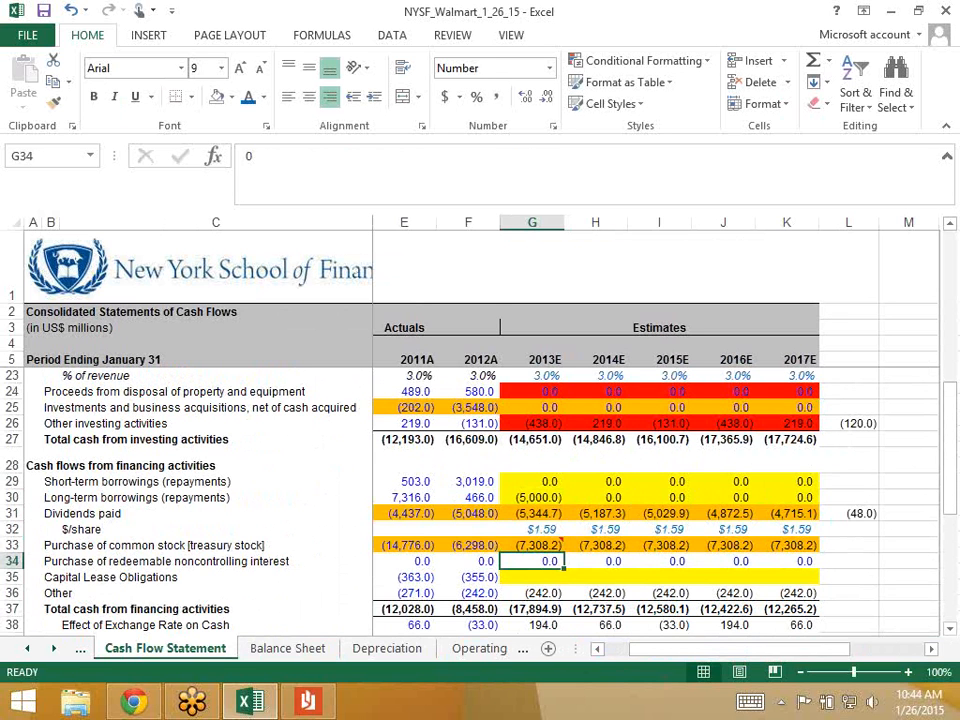
pyautogui.press('Up')
pyautogui.press('Up')
pyautogui.press('Up')
pyautogui.press('Up')
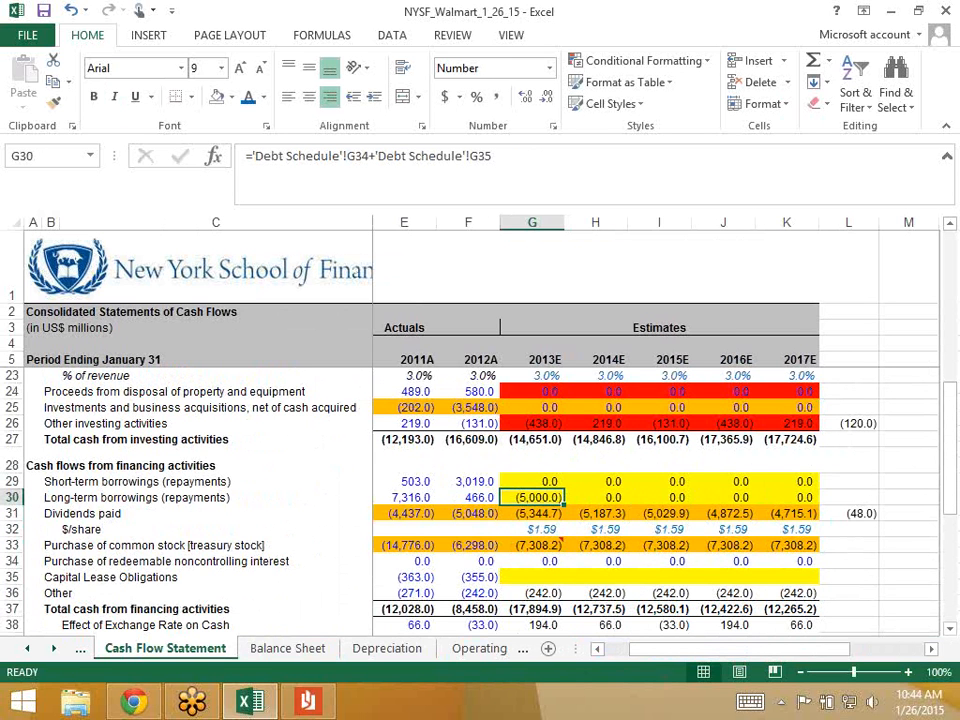
pyautogui.press('Down')
pyautogui.press('Down')
pyautogui.press('Down')
pyautogui.press('Down')
pyautogui.press('Down')
pyautogui.press('Down')
pyautogui.press('Down')
pyautogui.press('Down')
pyautogui.press('Down')
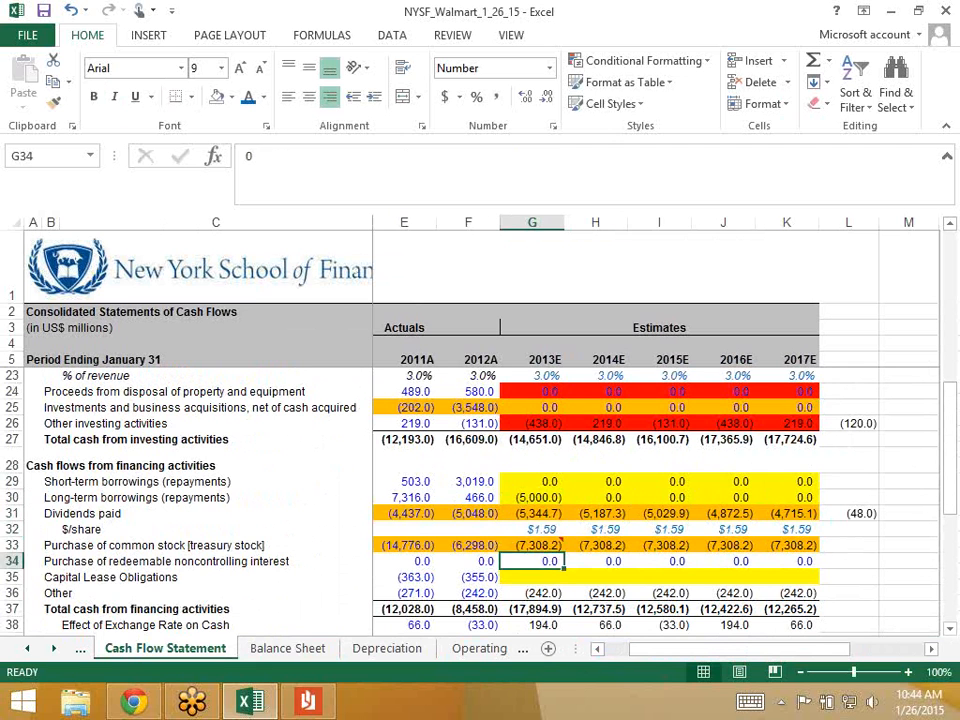
pyautogui.press('Down')
pyautogui.press('Down')
pyautogui.press('Up')
pyautogui.press('Up')
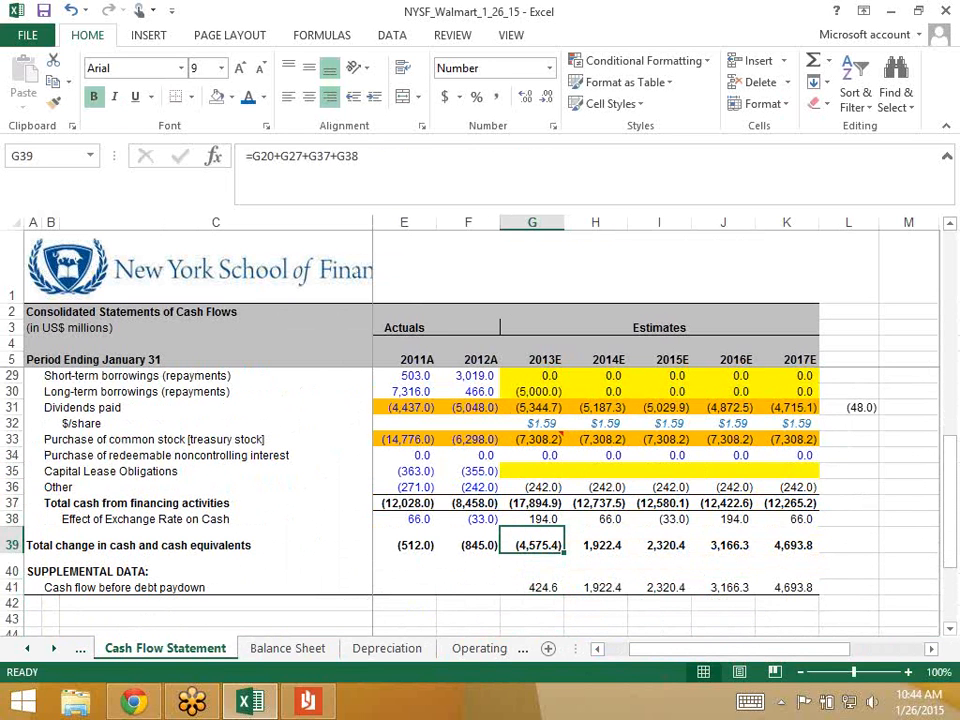
pyautogui.press('Down')
pyautogui.press('Up')
pyautogui.press('Up')
pyautogui.press('Up')
pyautogui.press('Up')
pyautogui.press('Up')
pyautogui.press('Up')
pyautogui.press('Up')
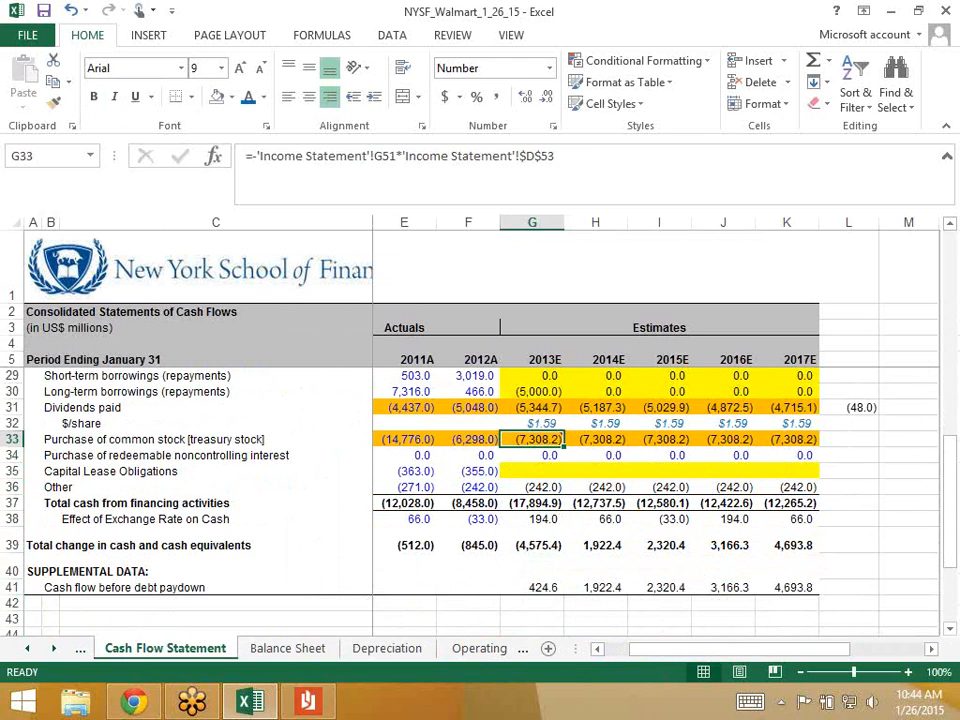
pyautogui.press('Down')
pyautogui.press('Down')
# - Link 2013E capital lease obligations to 'Debt Schedule'!G41+'Debt Schedule'!G42
pyautogui.write('=')
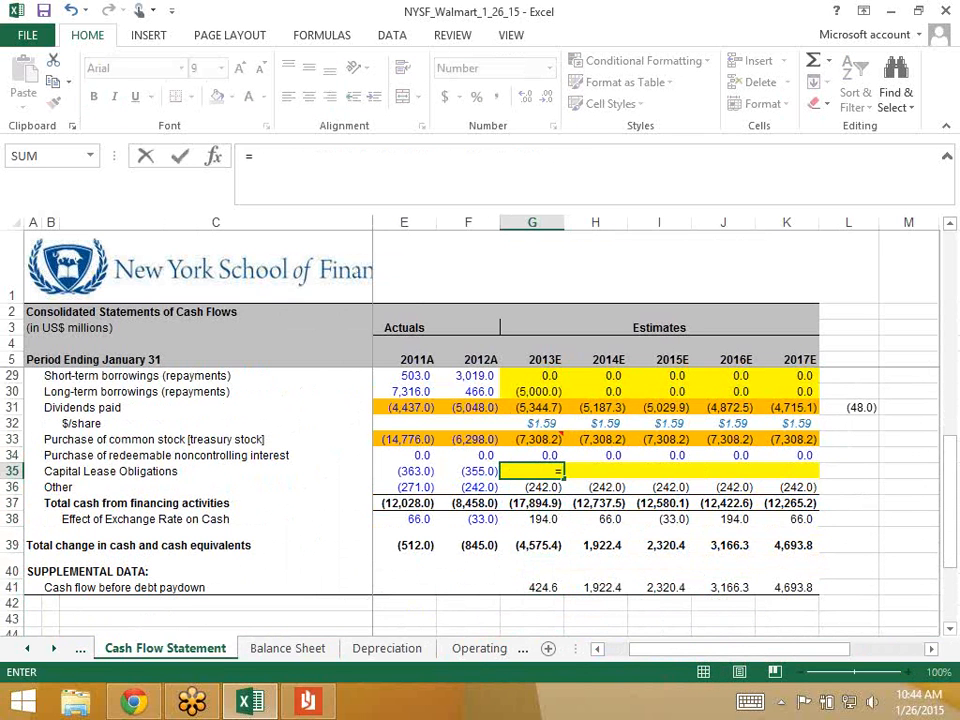
pyautogui.hotkey('ctrl', 'pagedown')
pyautogui.hotkey('ctrl', 'pagedown')
pyautogui.hotkey('ctrl', 'pagedown')
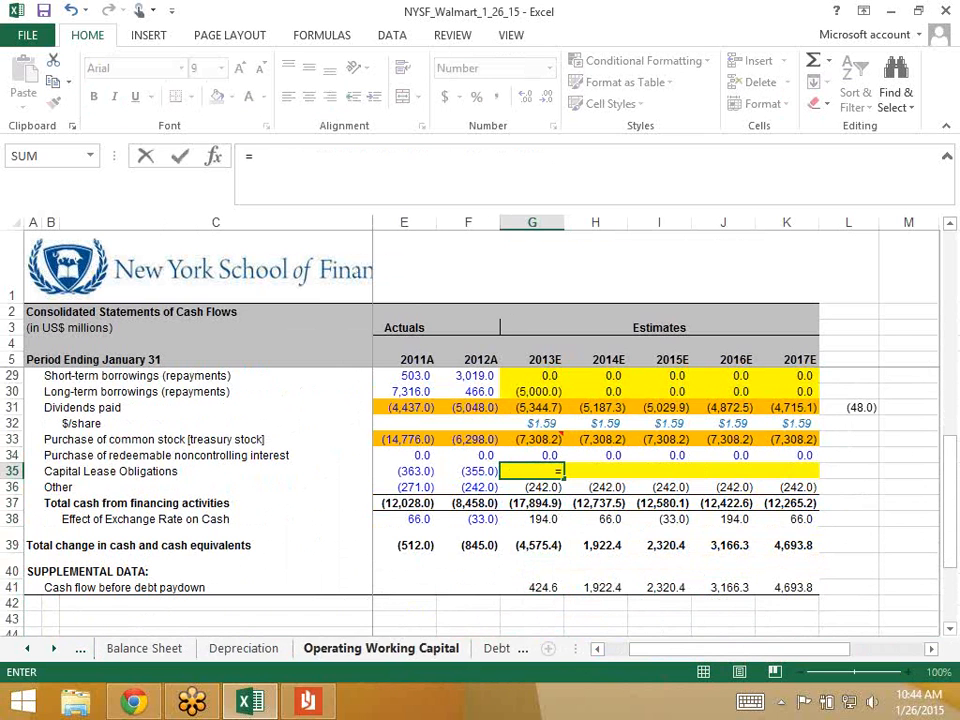
pyautogui.hotkey('ctrl', 'pagedown')
pyautogui.scroll(-5, 480, 480)
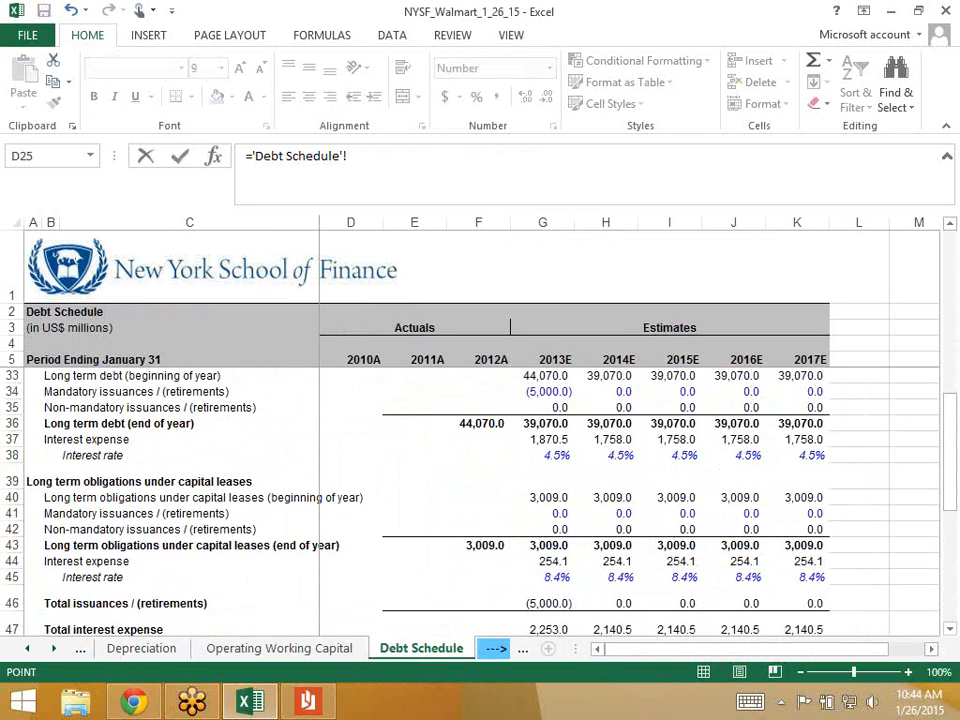
pyautogui.scroll(1, 480, 480)
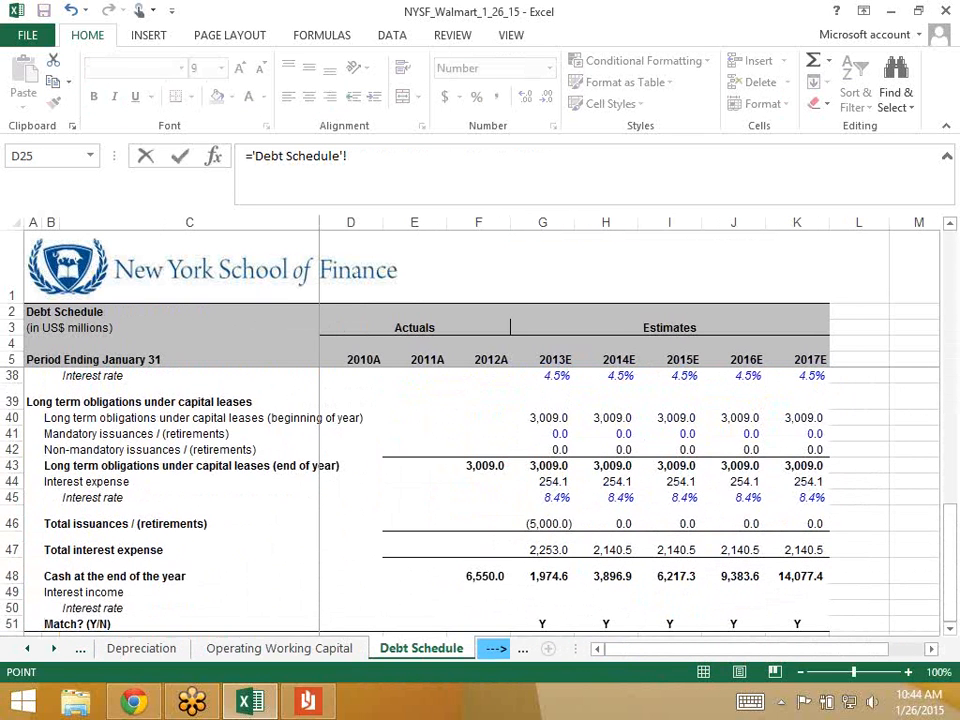
pyautogui.click(543, 434)
pyautogui.write('+')
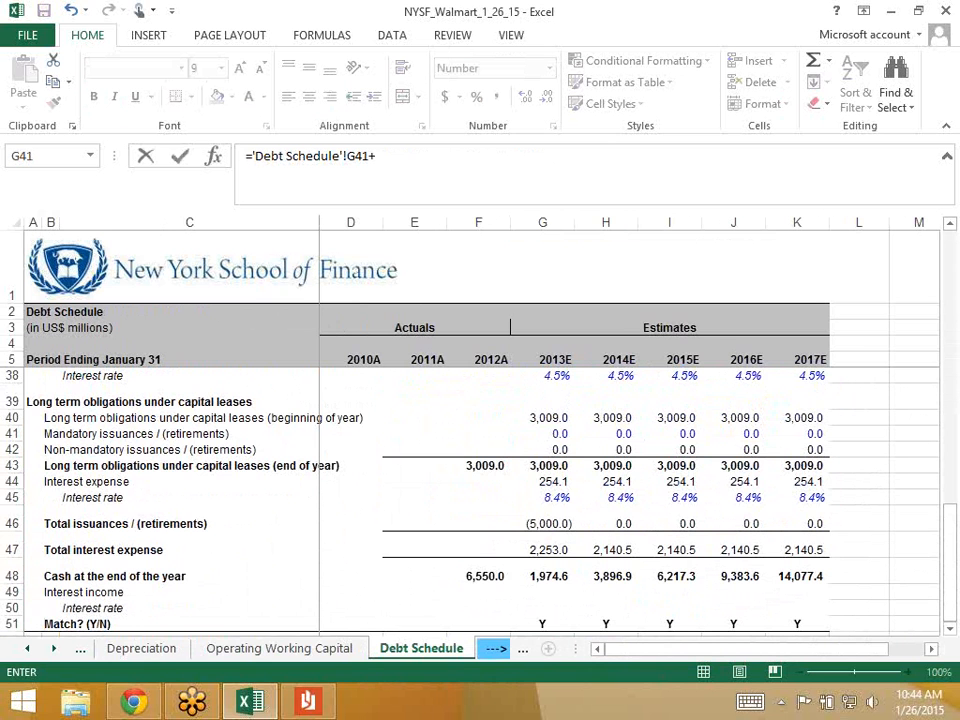
pyautogui.click(543, 450)
pyautogui.press('Return')
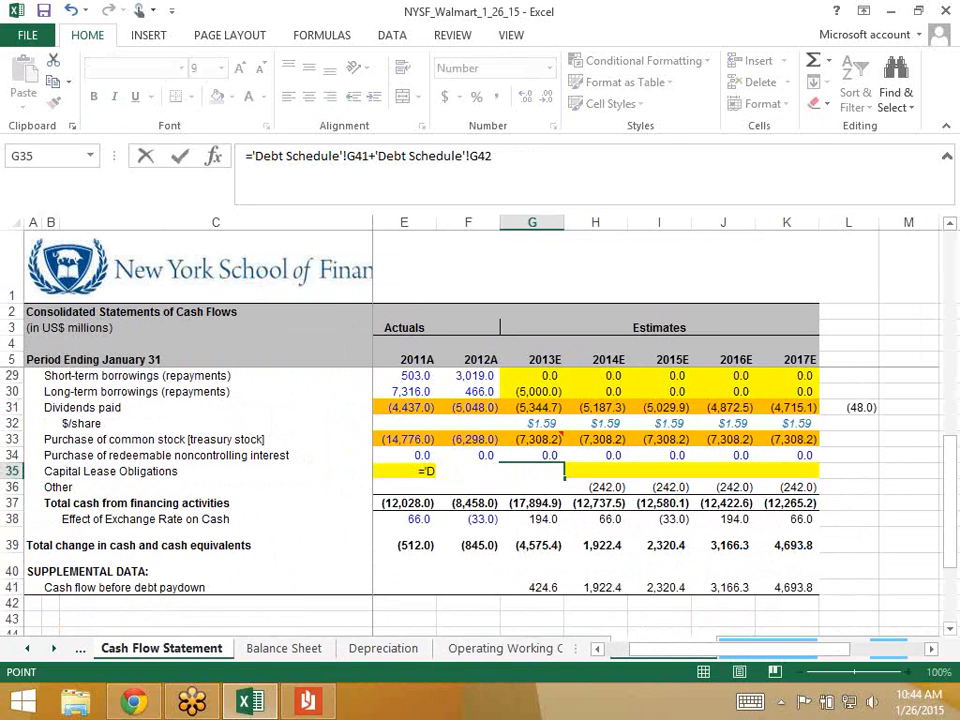
# - Copy the capital lease link through 2017E and give the row a white fill
pyautogui.press('Up')
pyautogui.hotkey('shift', 'Right')
pyautogui.hotkey('shift', 'Right')
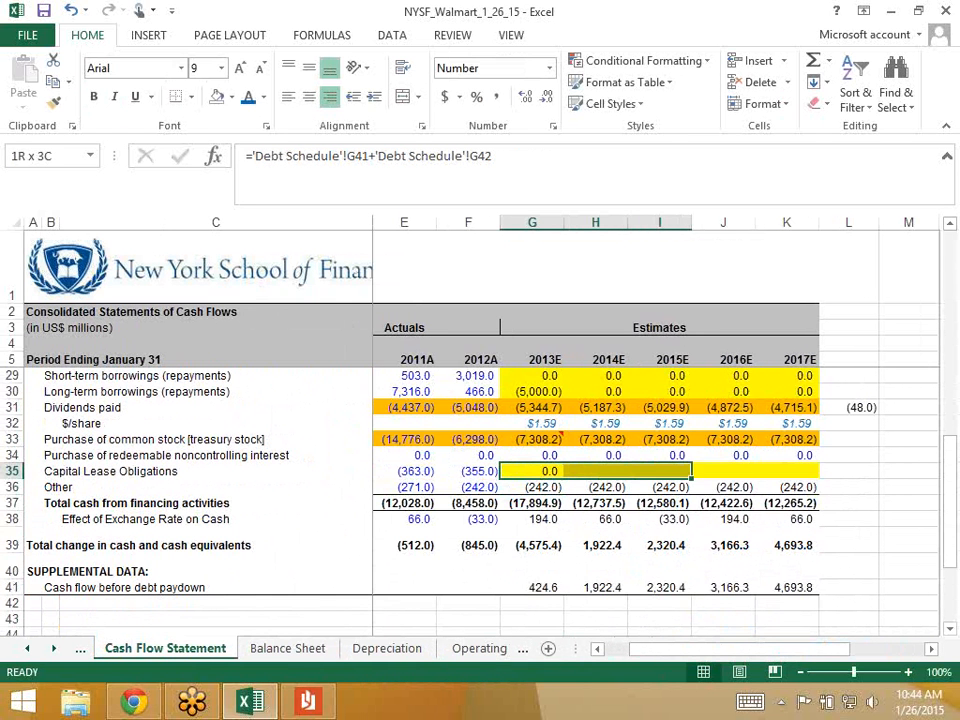
pyautogui.hotkey('shift', 'Right')
pyautogui.hotkey('shift', 'Right')
pyautogui.hotkey('ctrl', 'r')
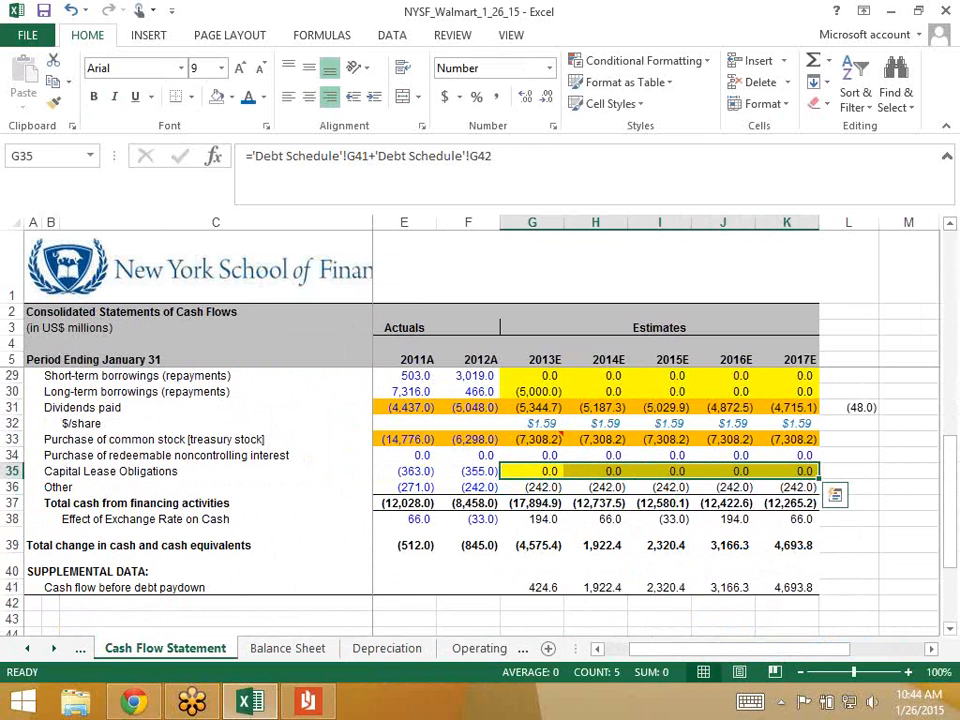
pyautogui.click(231, 97)
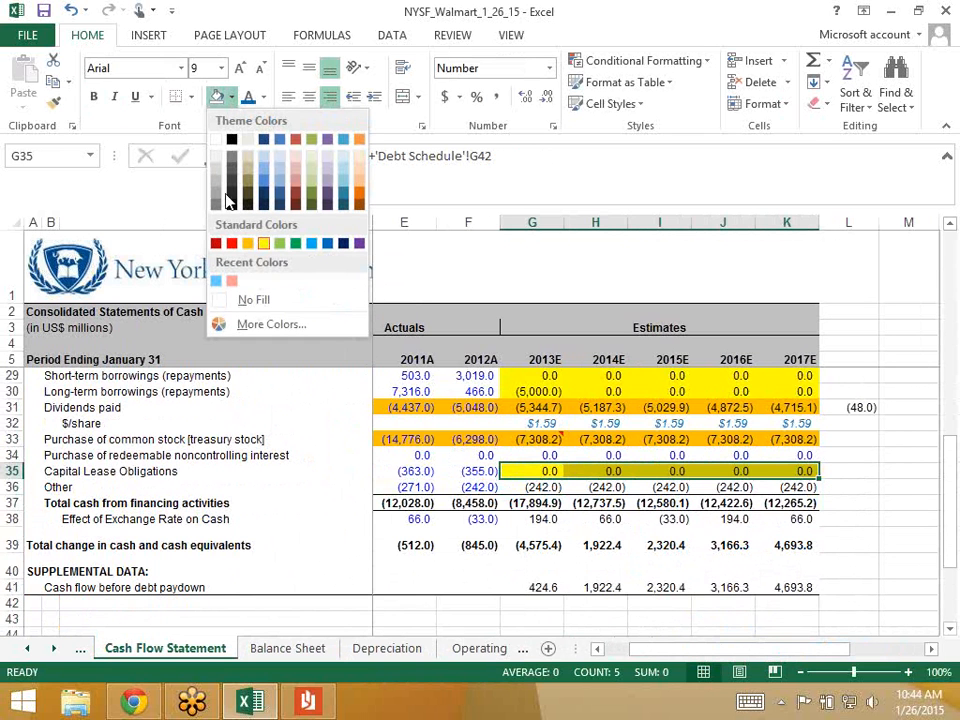
pyautogui.click(216, 141)
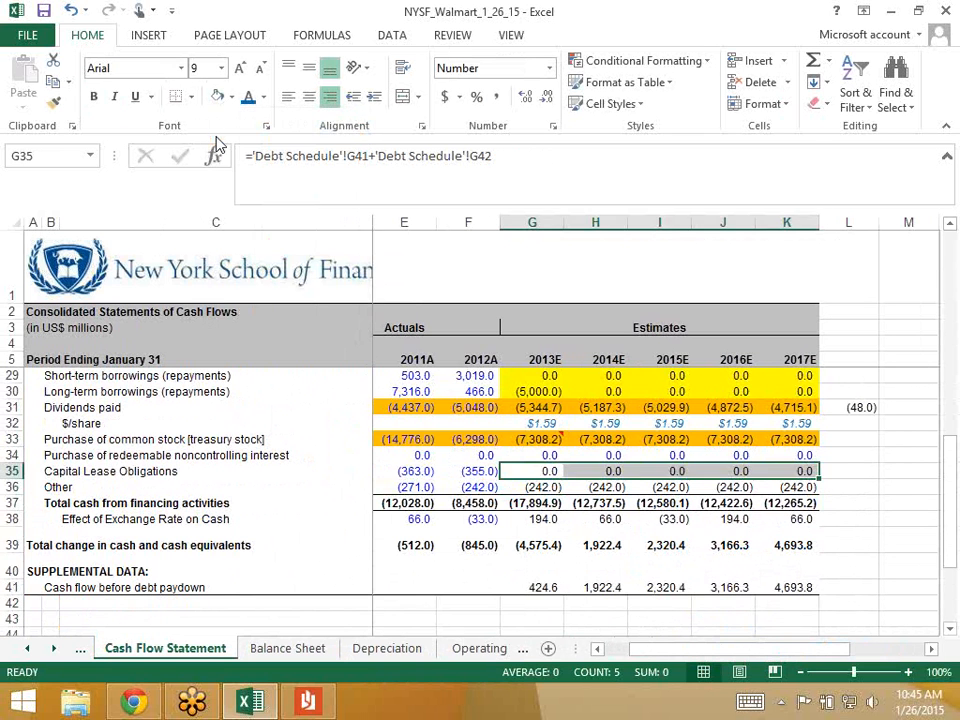
# - Apply the same white fill to both borrowing rows and review the financing section
pyautogui.press('Up')
pyautogui.press('Up')
pyautogui.press('Up')
pyautogui.press('Up')
pyautogui.press('Up')
pyautogui.press('Up')
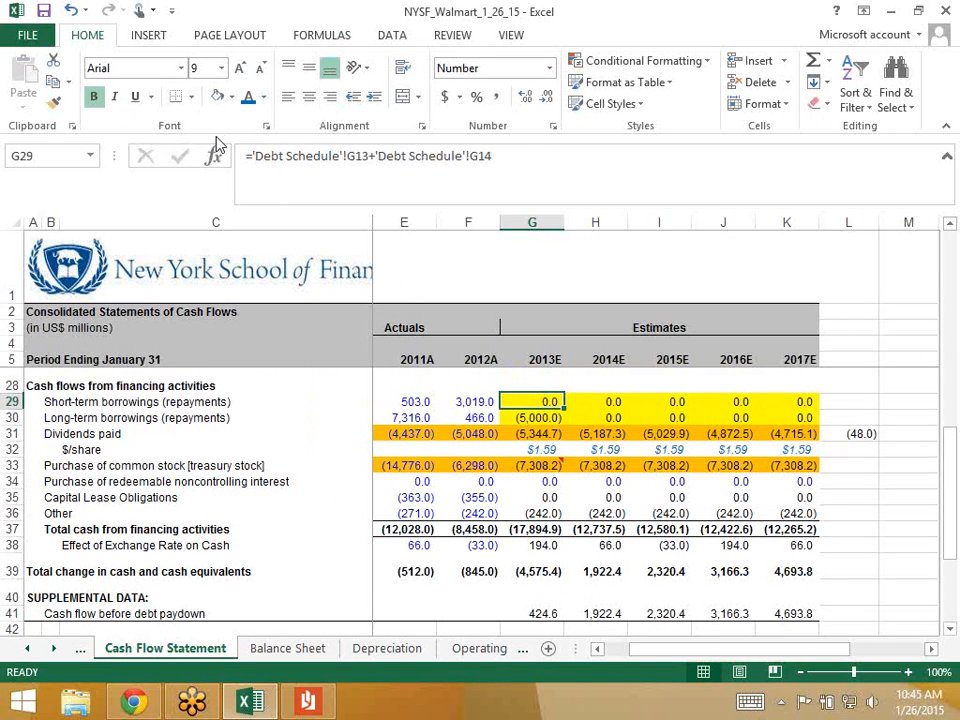
pyautogui.hotkey('shift', 'Down')
pyautogui.hotkey('shift', 'Right')
pyautogui.hotkey('shift', 'Right')
pyautogui.hotkey('shift', 'Right')
pyautogui.hotkey('shift', 'Right')
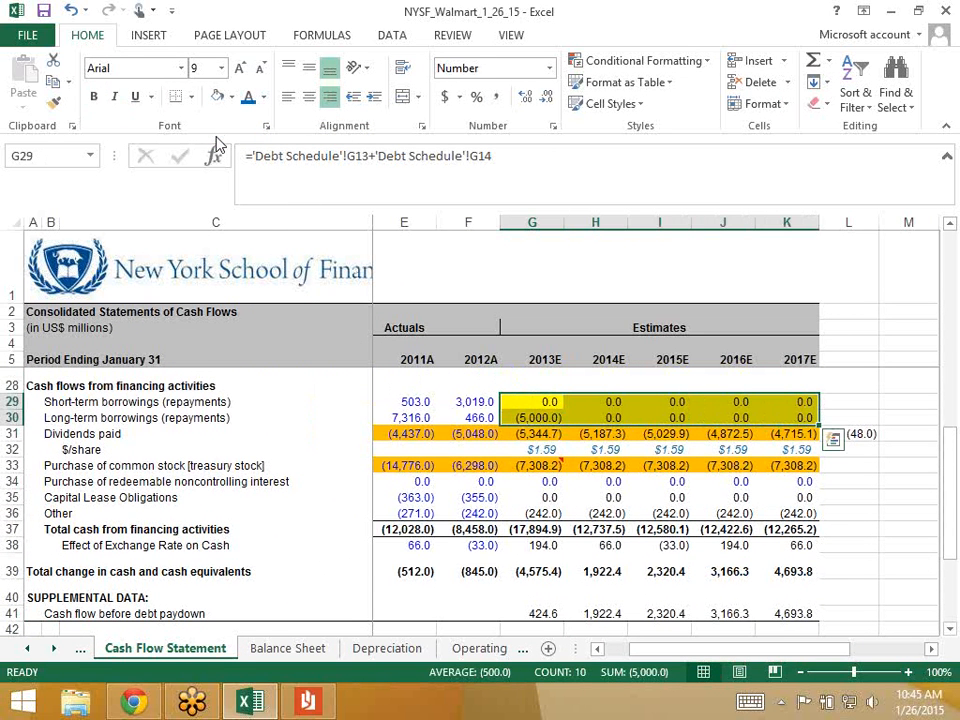
pyautogui.press('F4')
pyautogui.press('Down')
pyautogui.press('Down')
pyautogui.press('Down')
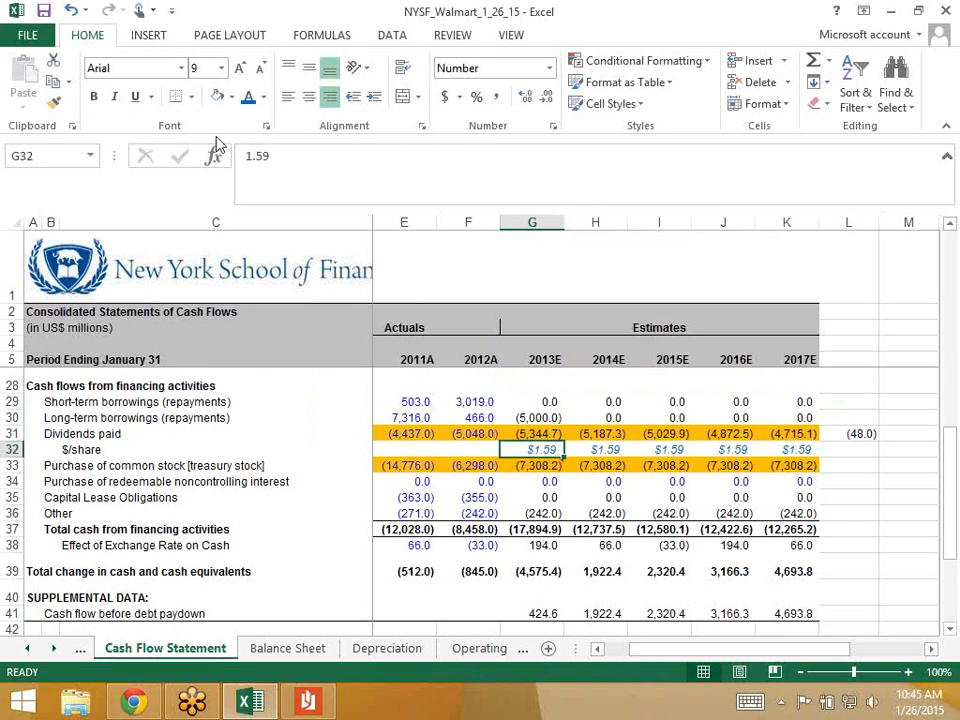
pyautogui.press('Down')
pyautogui.press('Down')
pyautogui.press('Down')
pyautogui.press('Down')
pyautogui.press('Down')
pyautogui.press('Down')
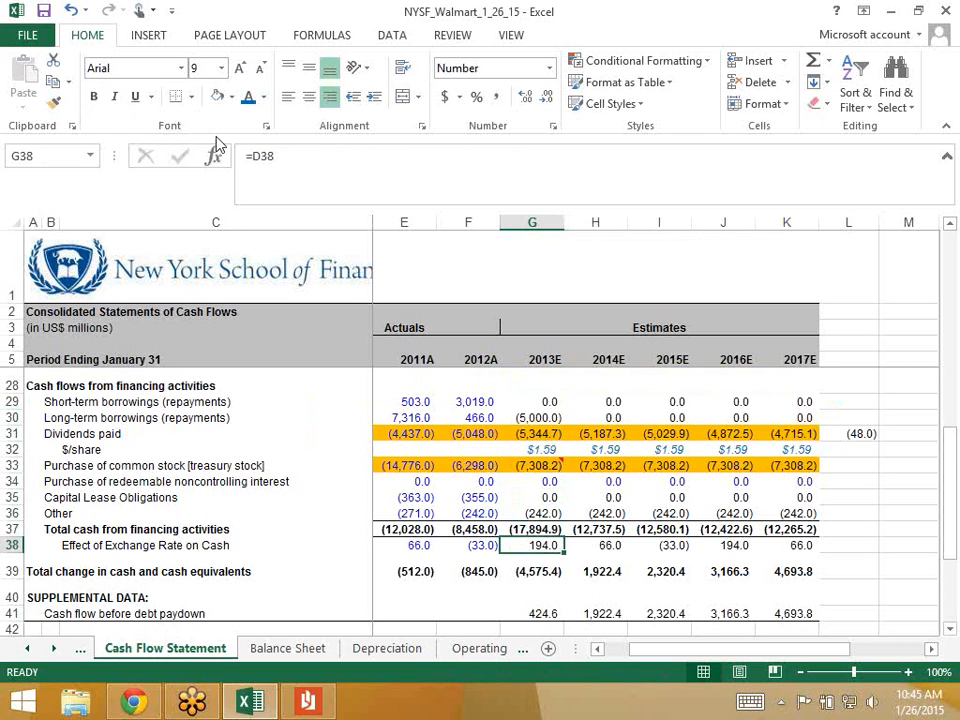
pyautogui.press('Down')
pyautogui.press('Up')
pyautogui.press('Up')
pyautogui.press('Up')
pyautogui.press('Up')
pyautogui.press('Up')
pyautogui.press('Up')
pyautogui.press('Up')
pyautogui.press('Up')
pyautogui.press('Up')
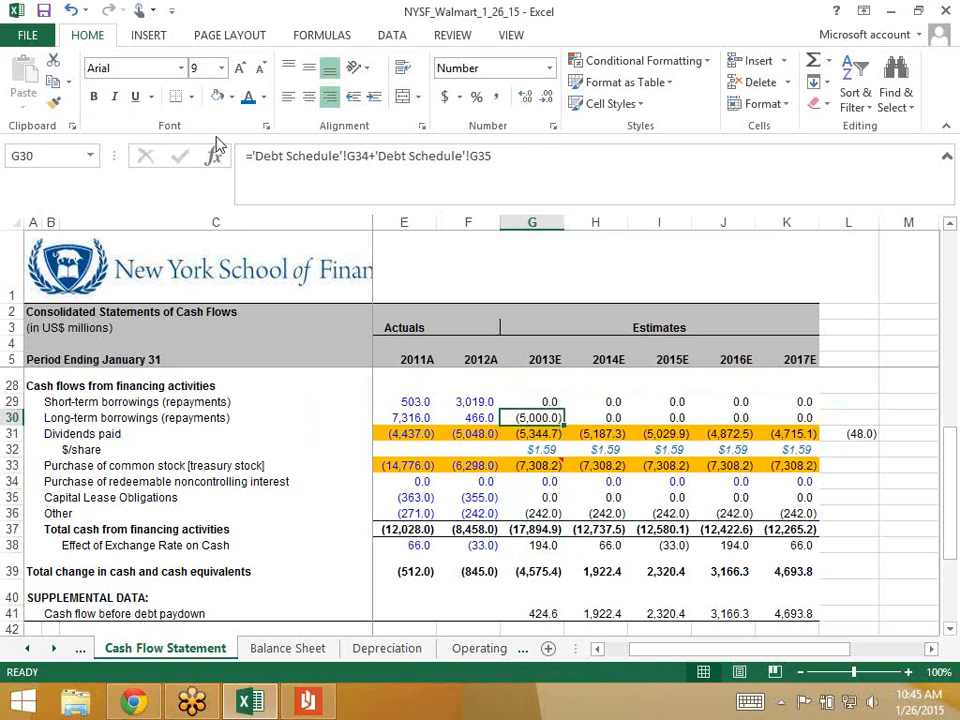
pyautogui.press('Down')
pyautogui.press('Down')
pyautogui.press('Down')
pyautogui.press('Down')
pyautogui.press('Down')
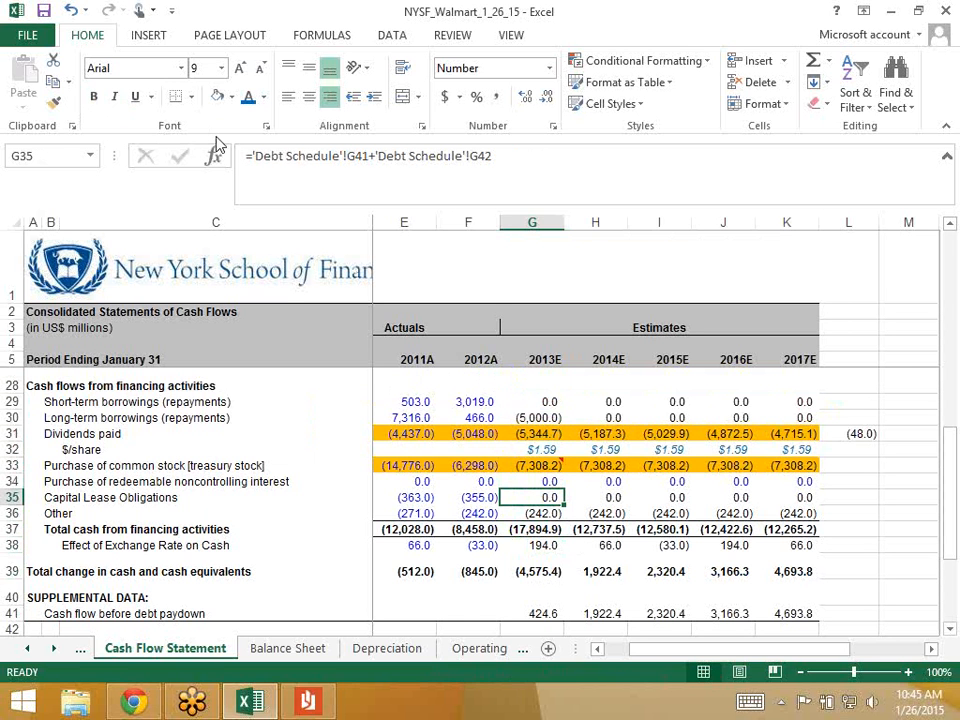
pyautogui.click(54, 648)
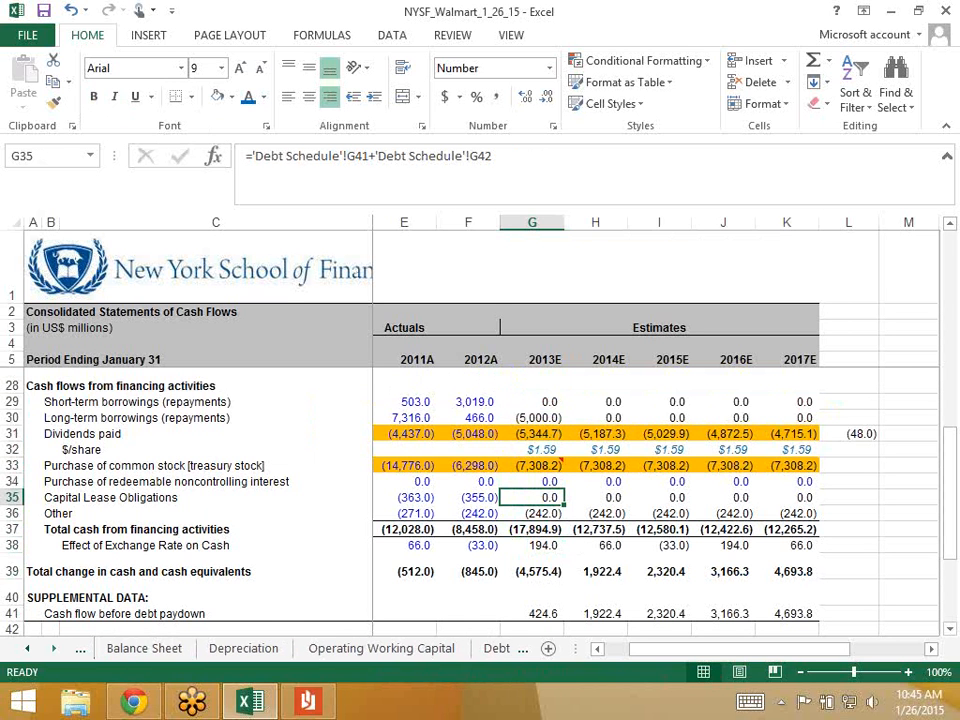
pyautogui.click(54, 648)
pyautogui.click(421, 648)
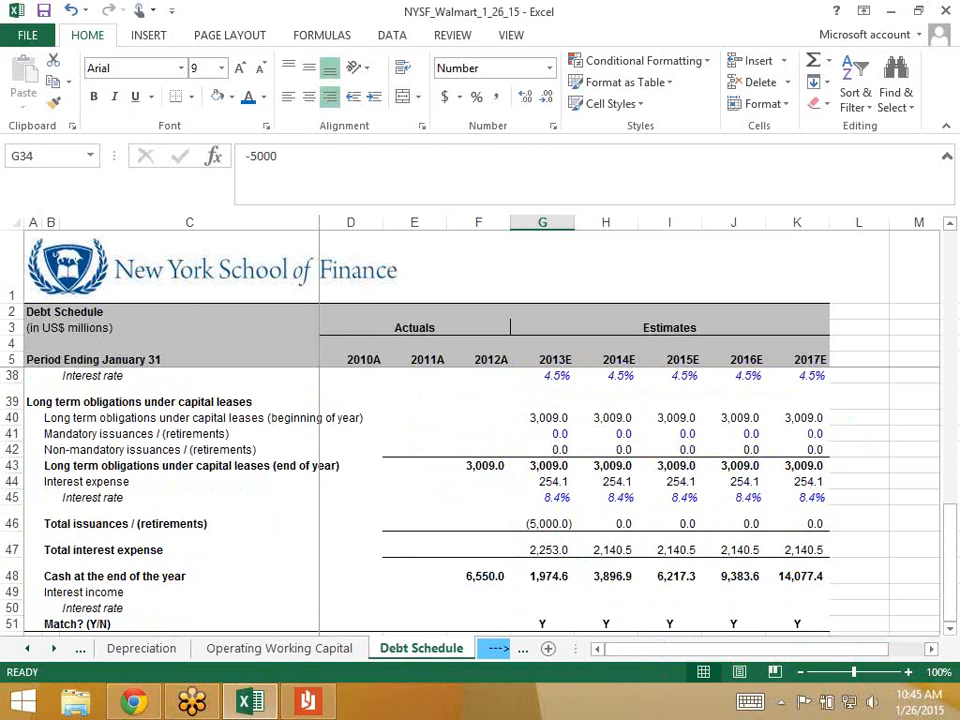
pyautogui.scroll(4, 480, 430)
pyautogui.scroll(2, 318, 398)
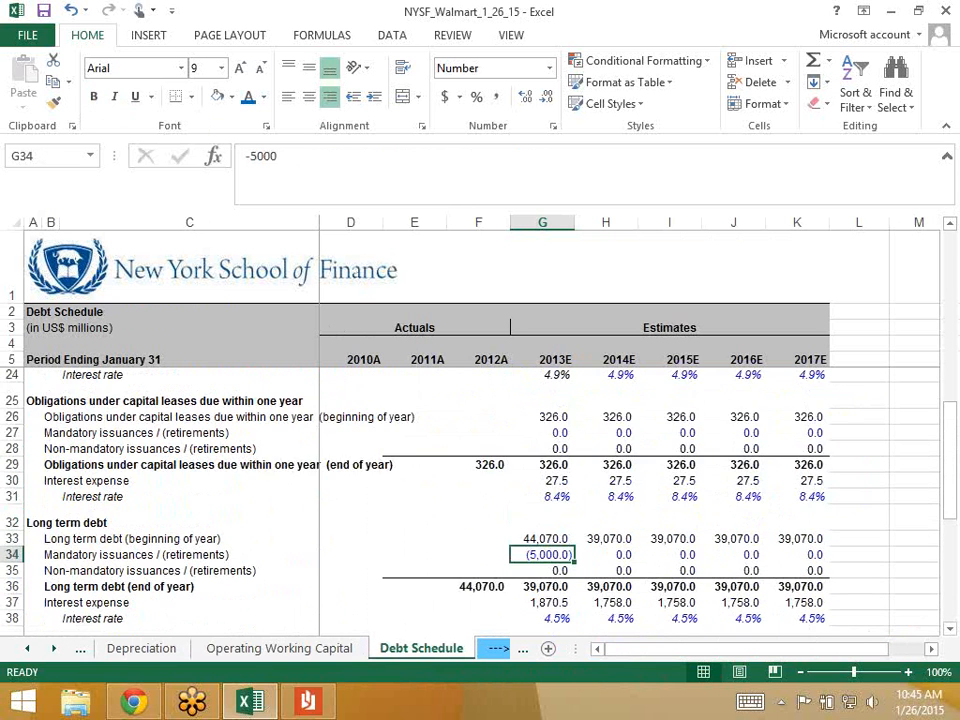
pyautogui.click(318, 398)
pyautogui.press('Down')
pyautogui.press('Down')
pyautogui.press('Down')
pyautogui.press('Down')
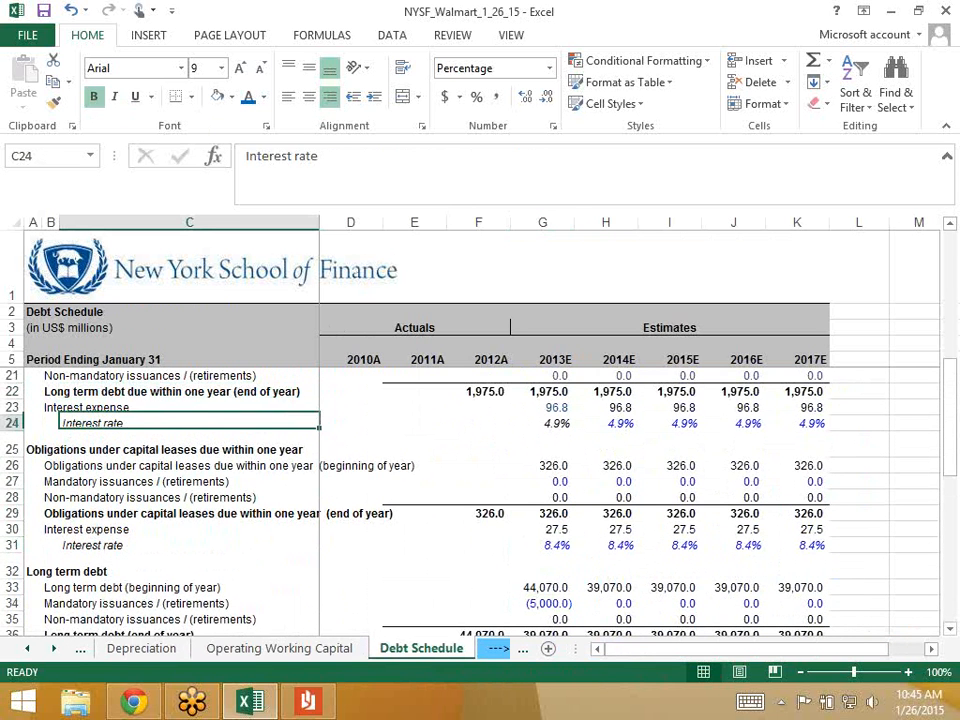
pyautogui.press('Up')
pyautogui.press('Up')
pyautogui.press('Up')
pyautogui.press('Up')
pyautogui.press('Up')
pyautogui.press('Up')
pyautogui.press('Up')
pyautogui.press('Up')
pyautogui.press('Up')
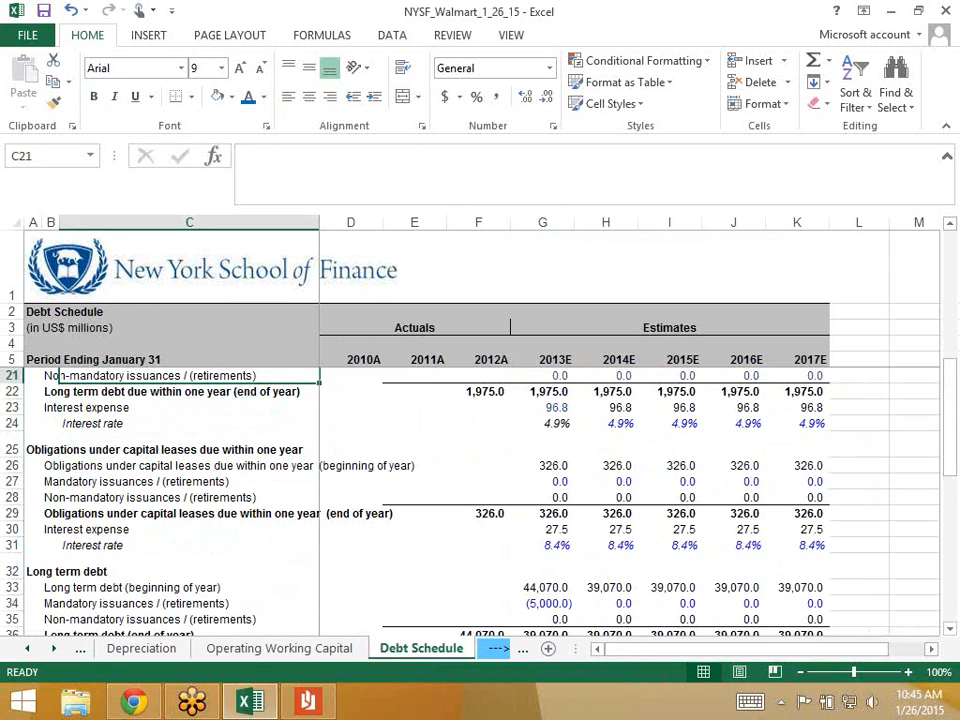
pyautogui.press('Down')
pyautogui.press('Down')
pyautogui.press('Down')
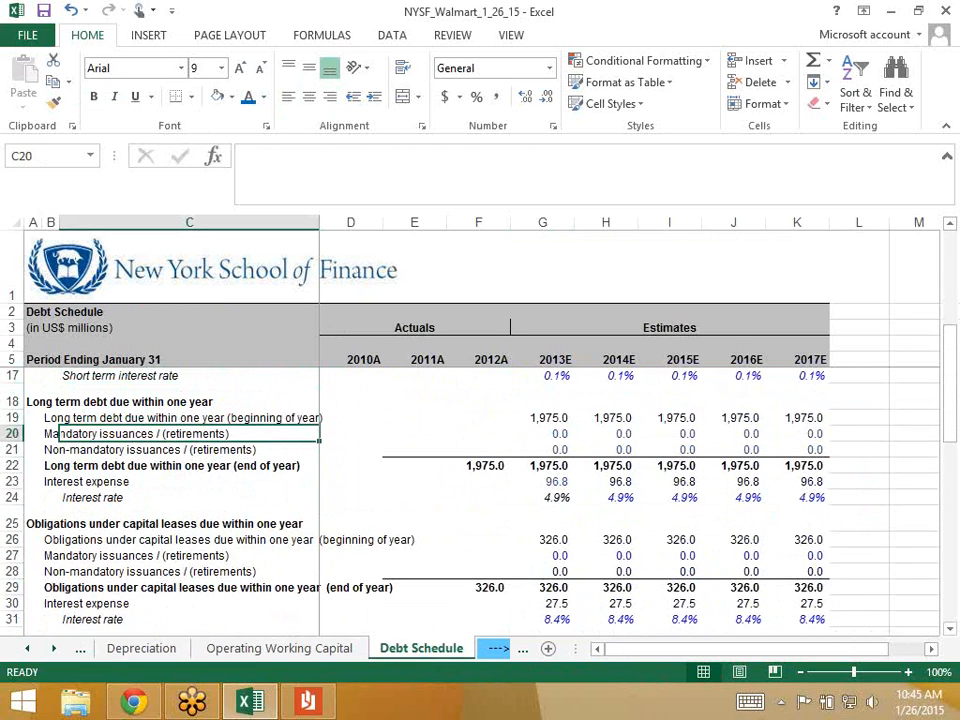
pyautogui.click(27, 649)
pyautogui.click(27, 649)
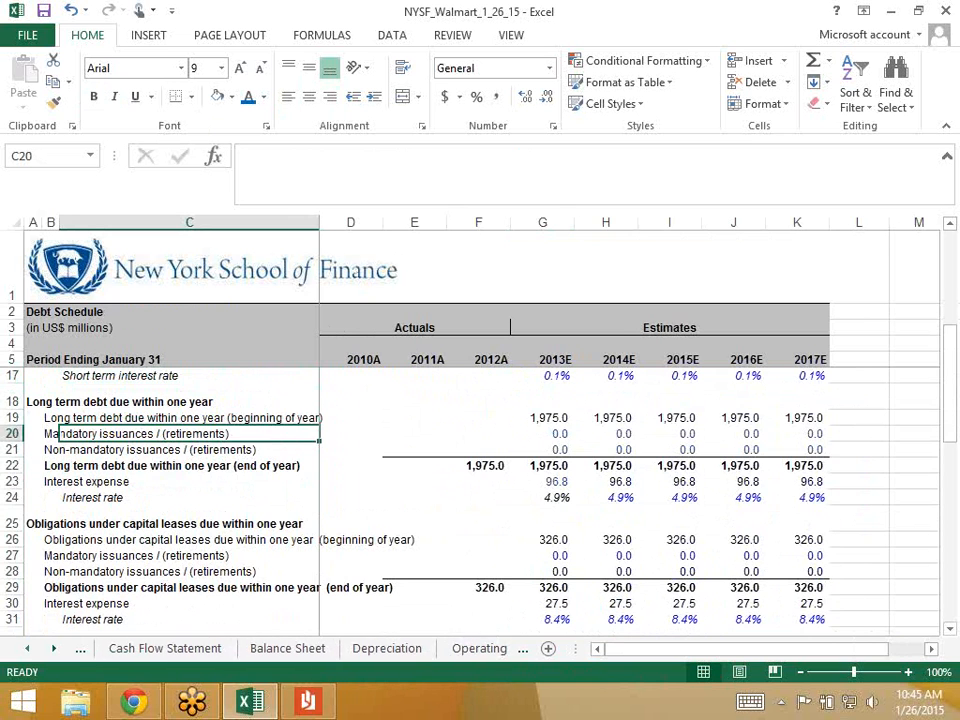
pyautogui.click(165, 648)
# - Insert two blank rows above the Long-term borrowings row
pyautogui.click(60, 412)
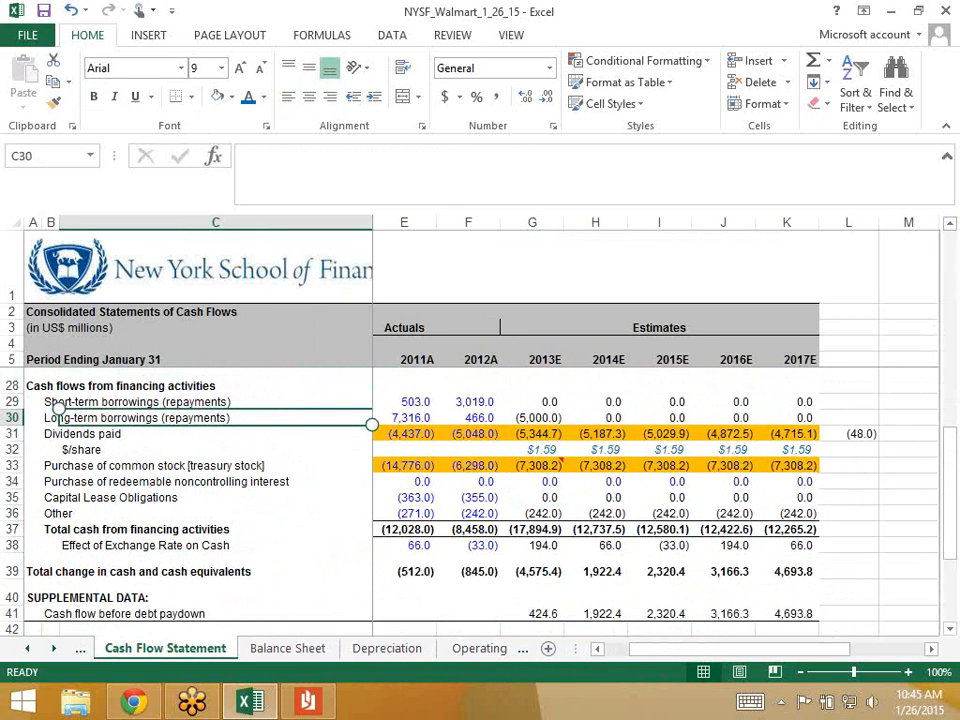
pyautogui.press('Left')
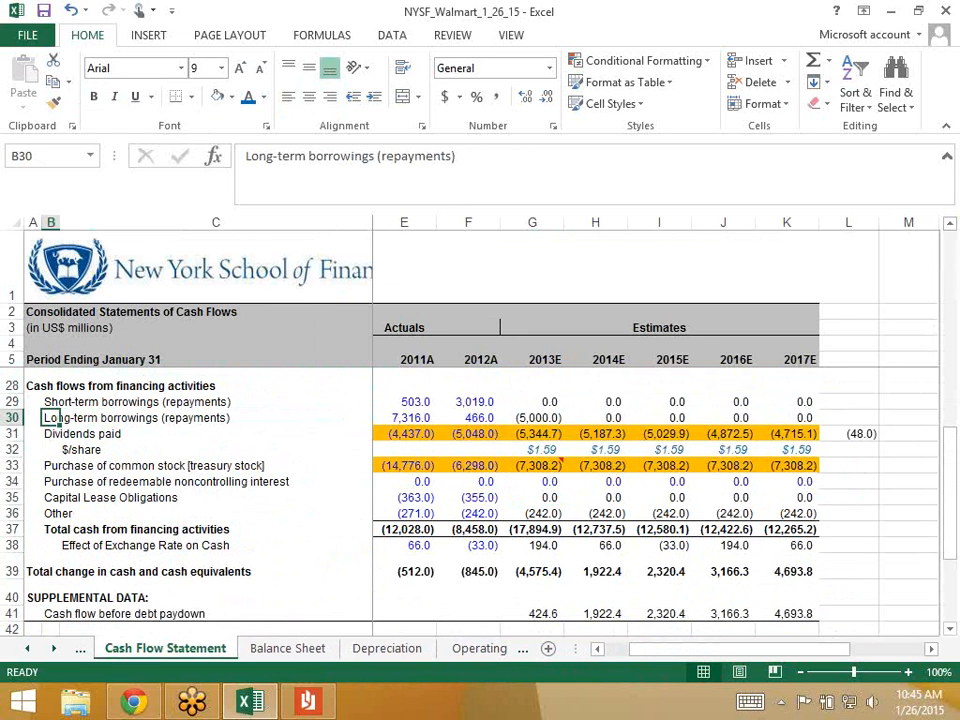
pyautogui.hotkey('shift', 'space')
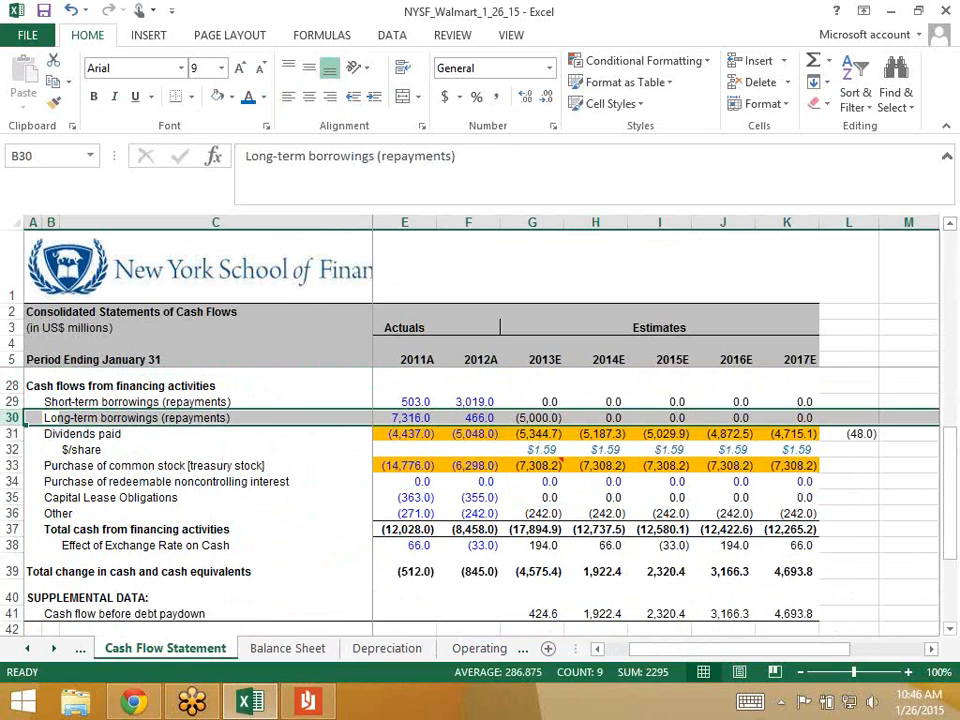
pyautogui.press('Left')
pyautogui.press('Right')
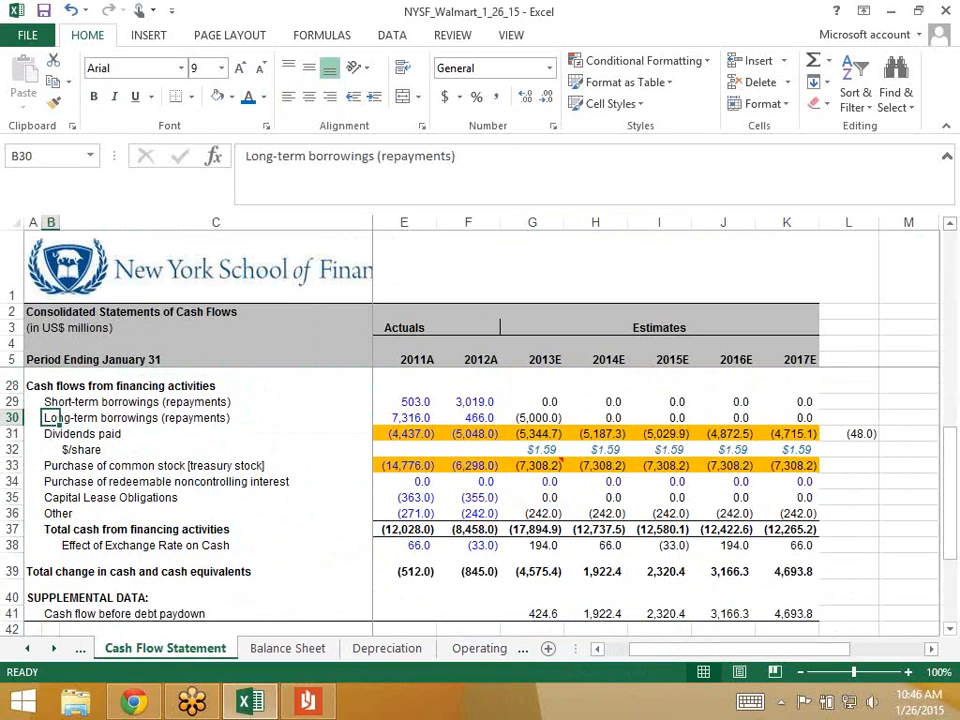
pyautogui.hotkey('shift', 'space')
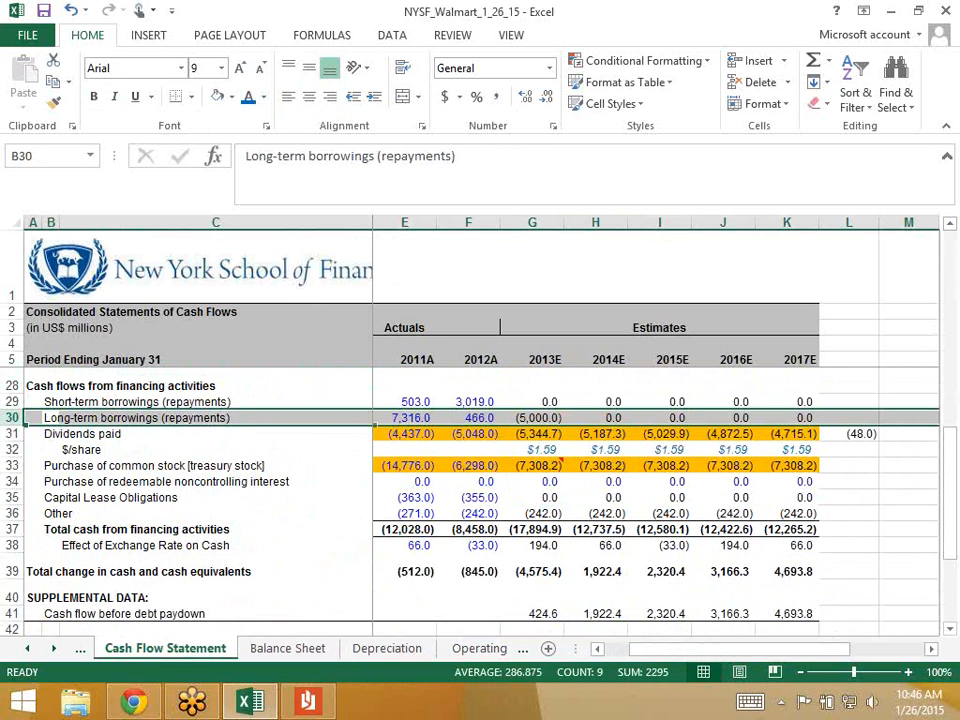
pyautogui.hotkey('ctrl', 'shift', '+')
pyautogui.hotkey('ctrl', 'shift', '+')
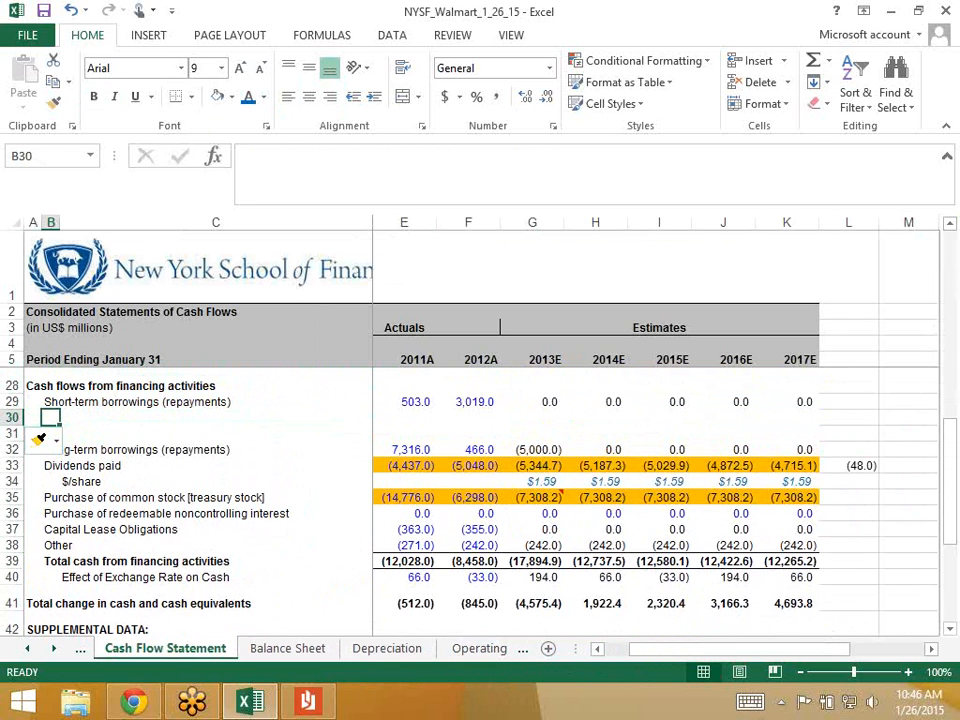
# - Label the new rows 'Curent portion of long term debt' and 'Current portion of capital lease obligations'
pyautogui.write('Curent po')
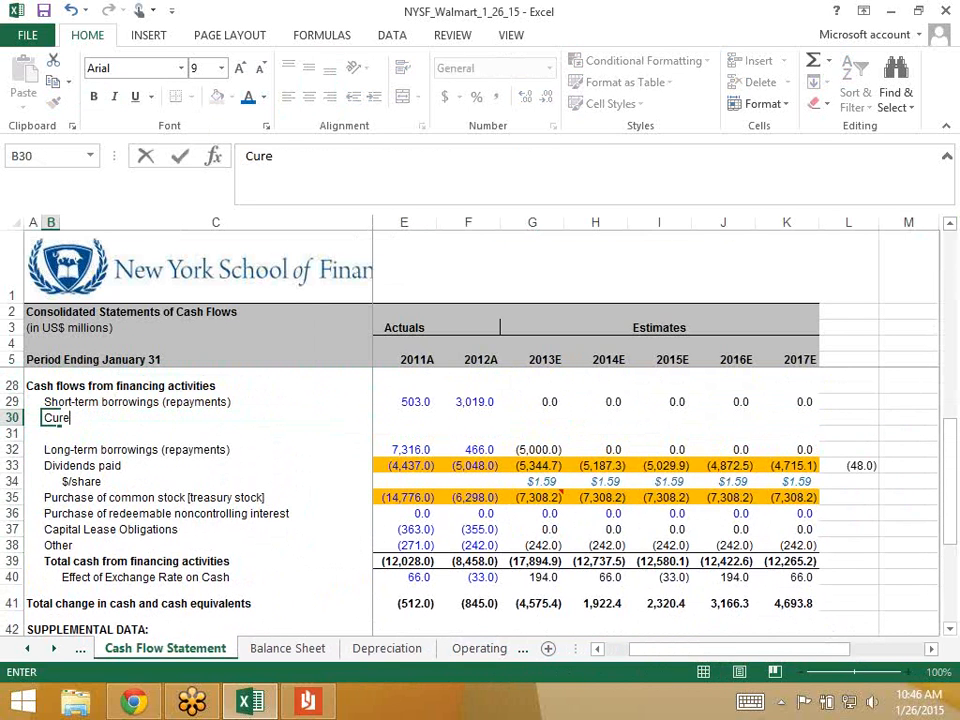
pyautogui.press('BackSpace')
pyautogui.press('BackSpace')
pyautogui.press('BackSpace')
pyautogui.write('portion of long term debt')
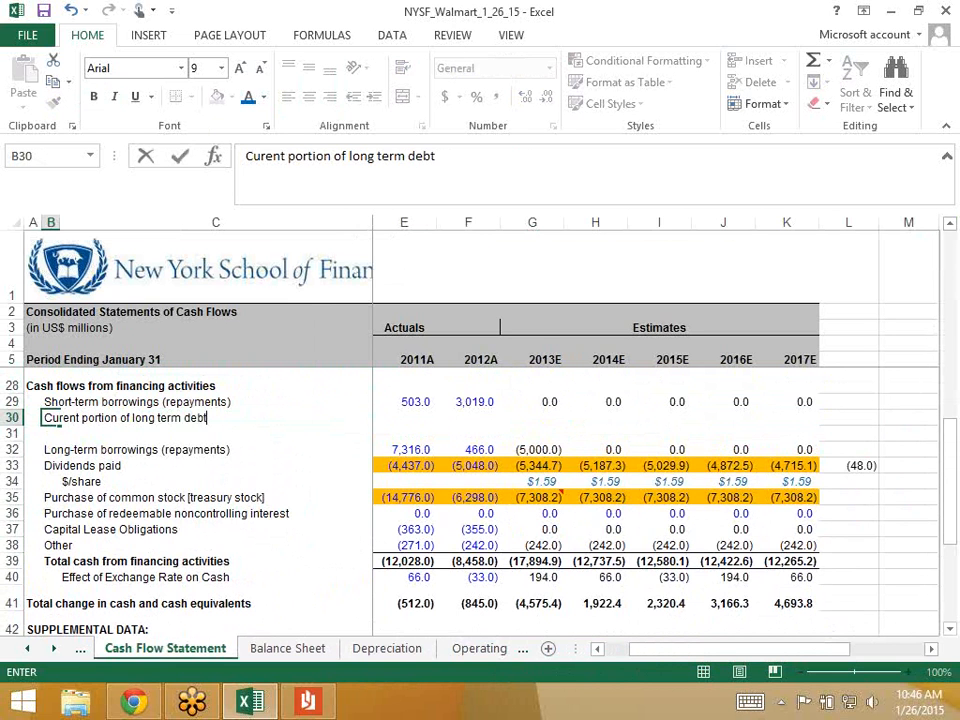
pyautogui.hotkey('ctrl', 'Return')
pyautogui.press('Return')
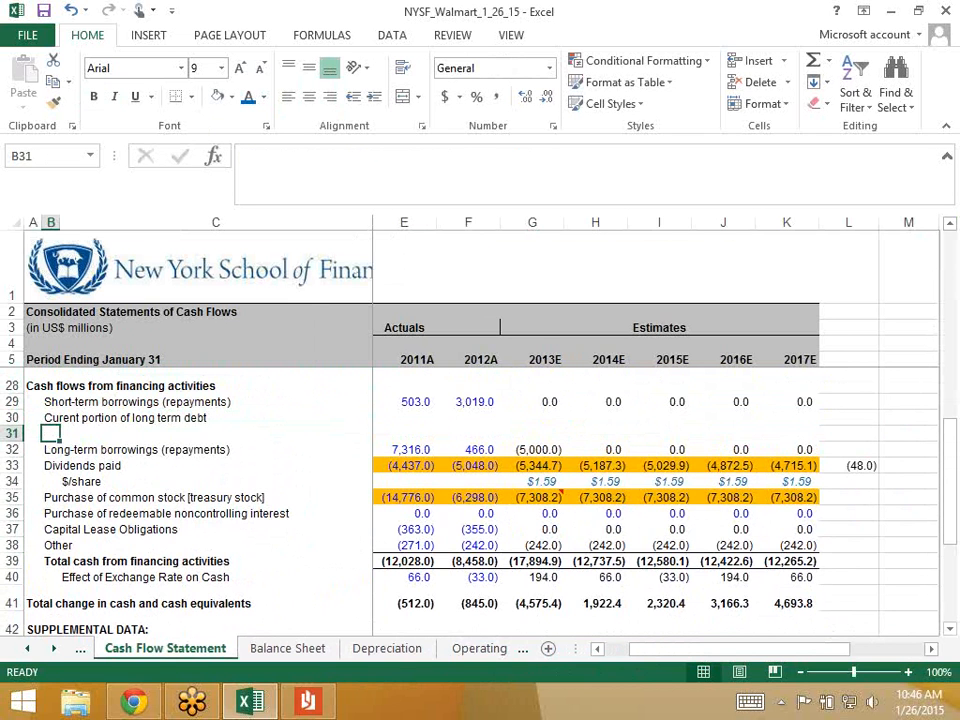
pyautogui.write('Current por')
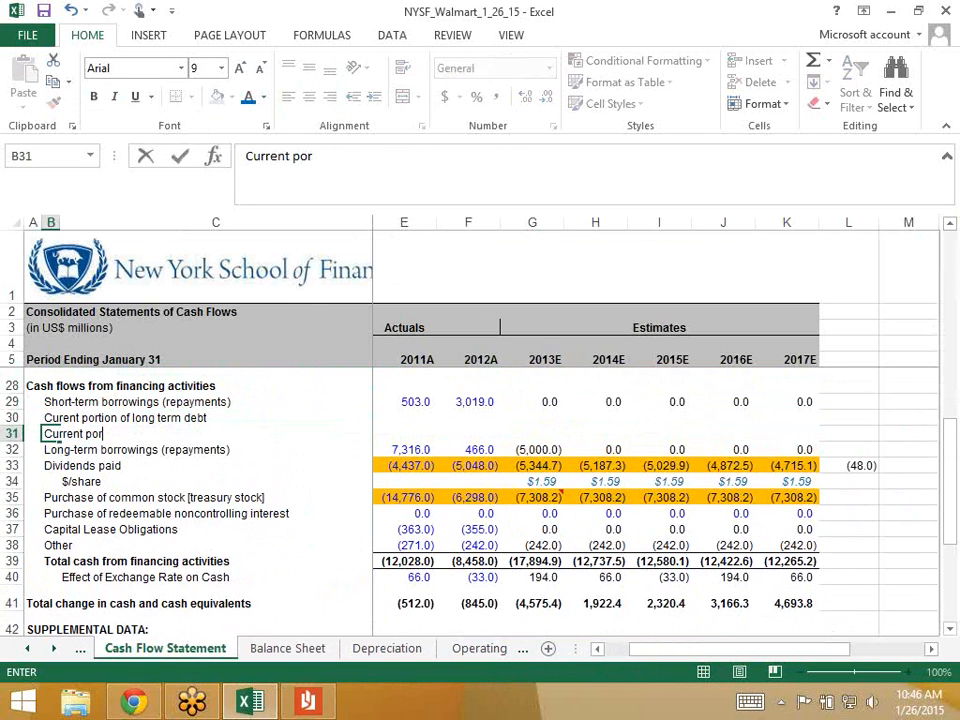
pyautogui.write('tion of capital lease ')
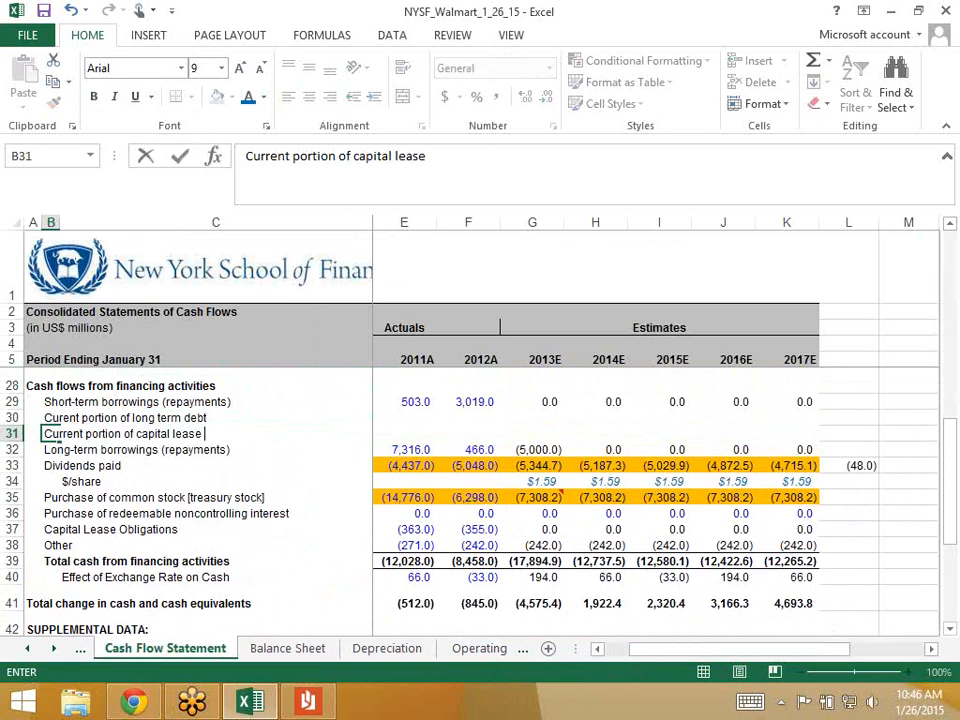
pyautogui.write('obligations')
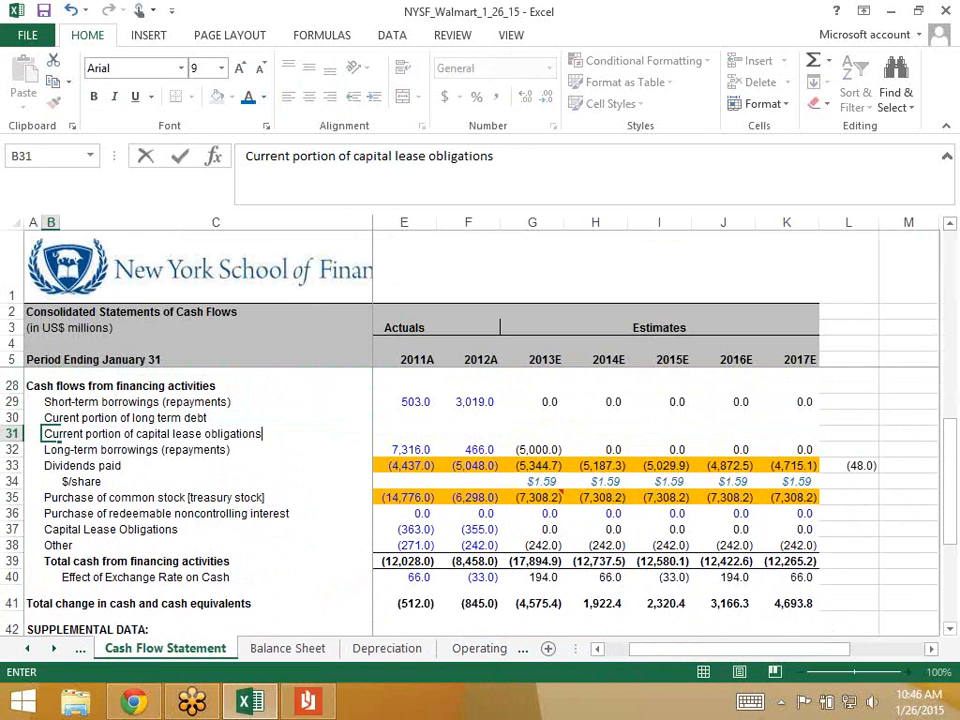
pyautogui.press('Return')
pyautogui.press('Up')
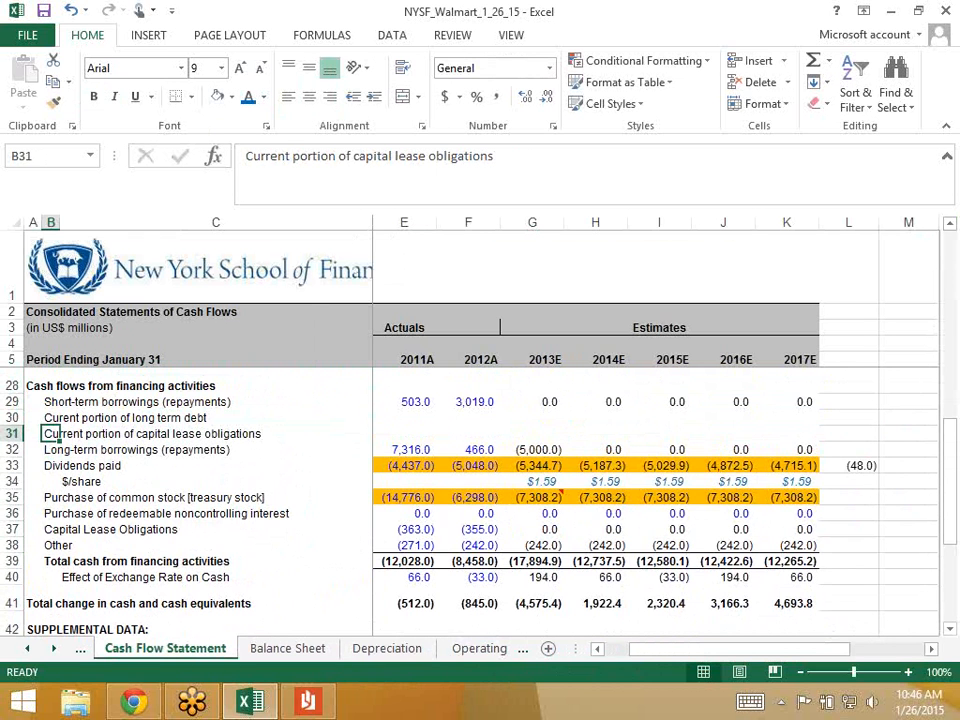
pyautogui.press('Up')
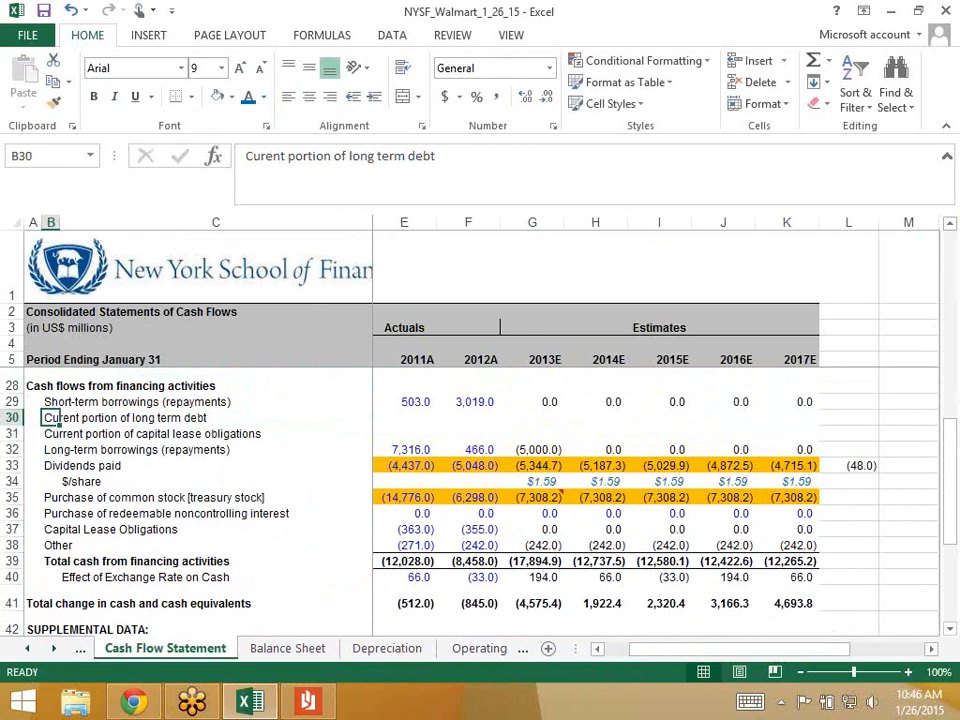
# - Check the Balance Sheet wording and relabel row 30 'Long-term debt due within one year'
pyautogui.hotkey('ctrl', 'pagedown')
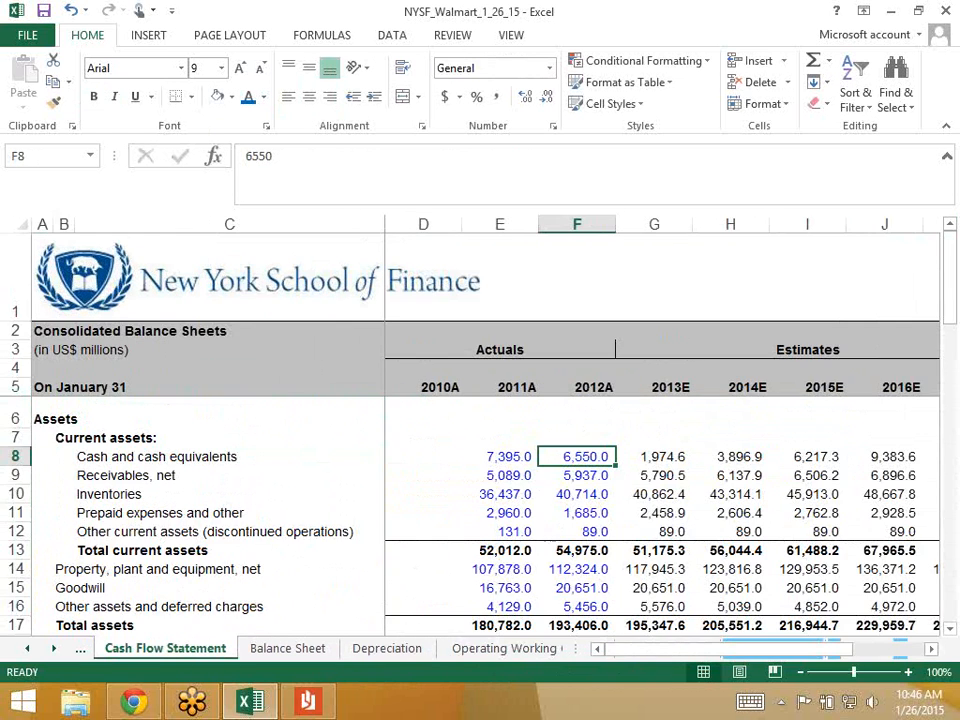
pyautogui.scroll(-6, 480, 500)
pyautogui.scroll(-5, 480, 480)
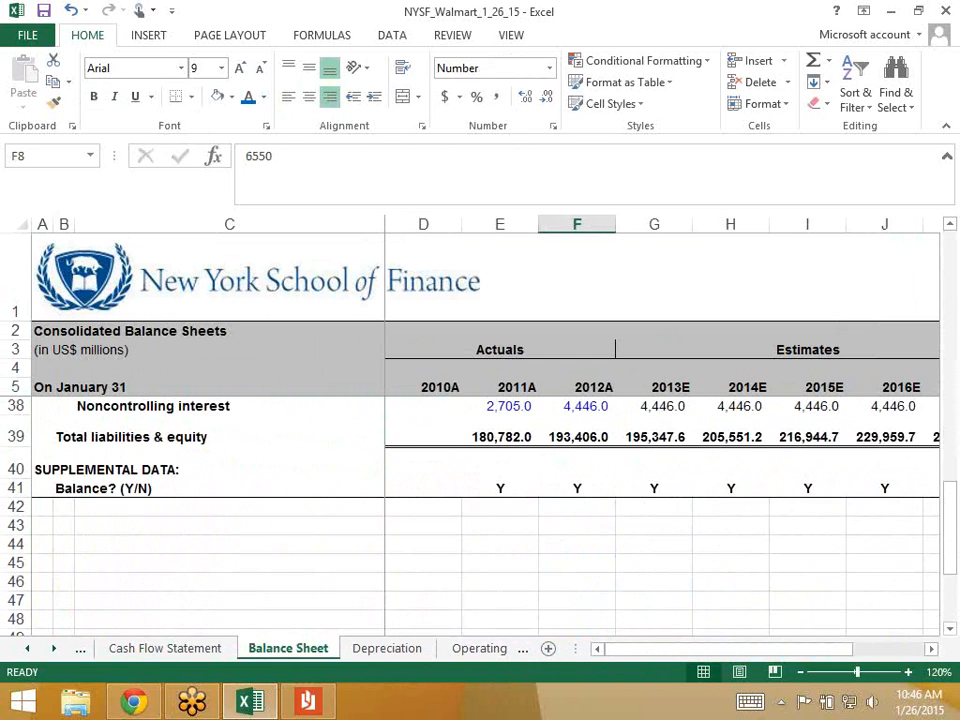
pyautogui.scroll(5, 480, 480)
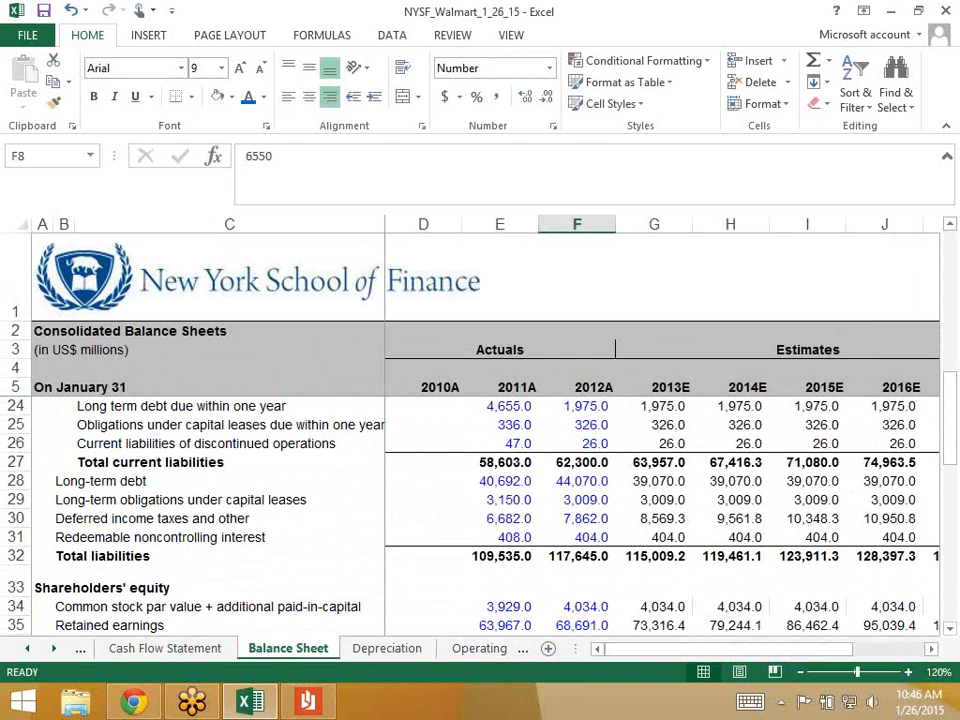
pyautogui.scroll(1, 480, 500)
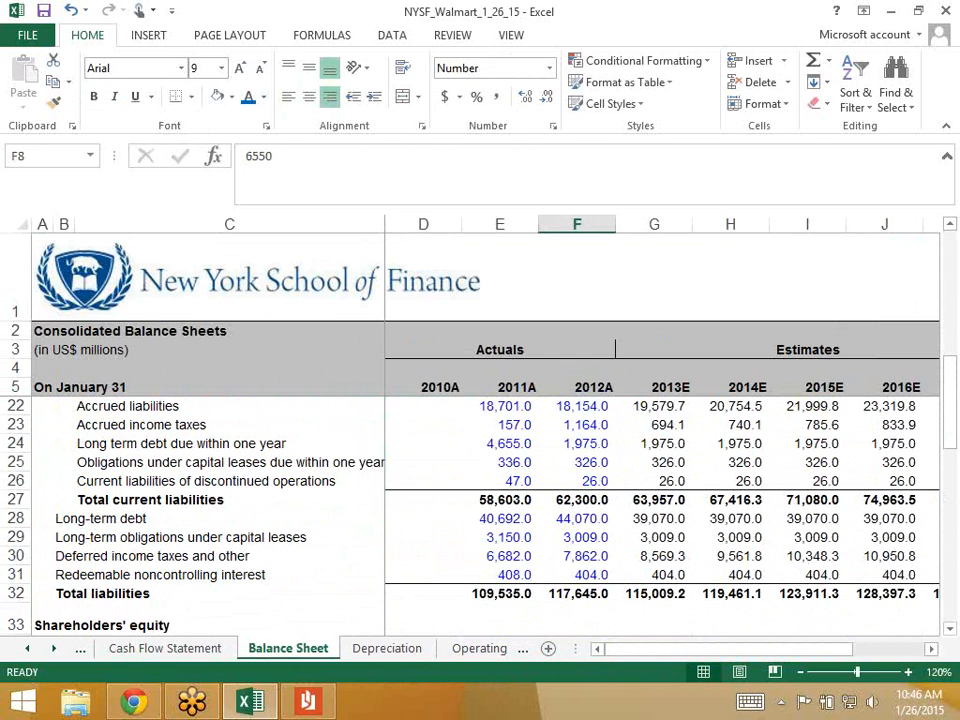
pyautogui.hotkey('ctrl', 'pageup')
pyautogui.write('Long')
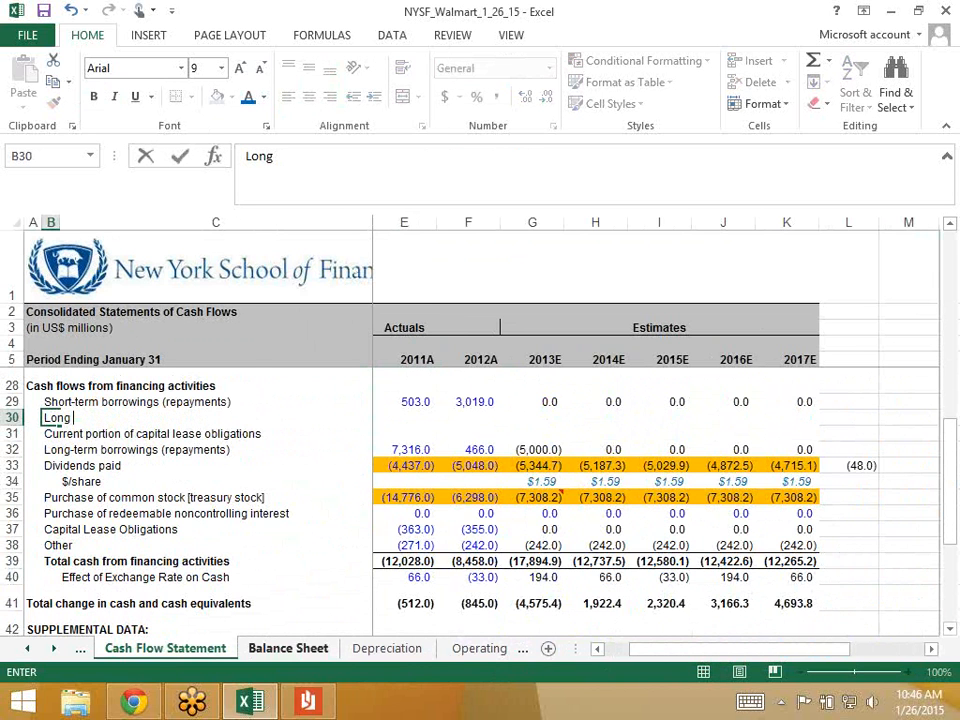
pyautogui.write('-term debt dure wrt')
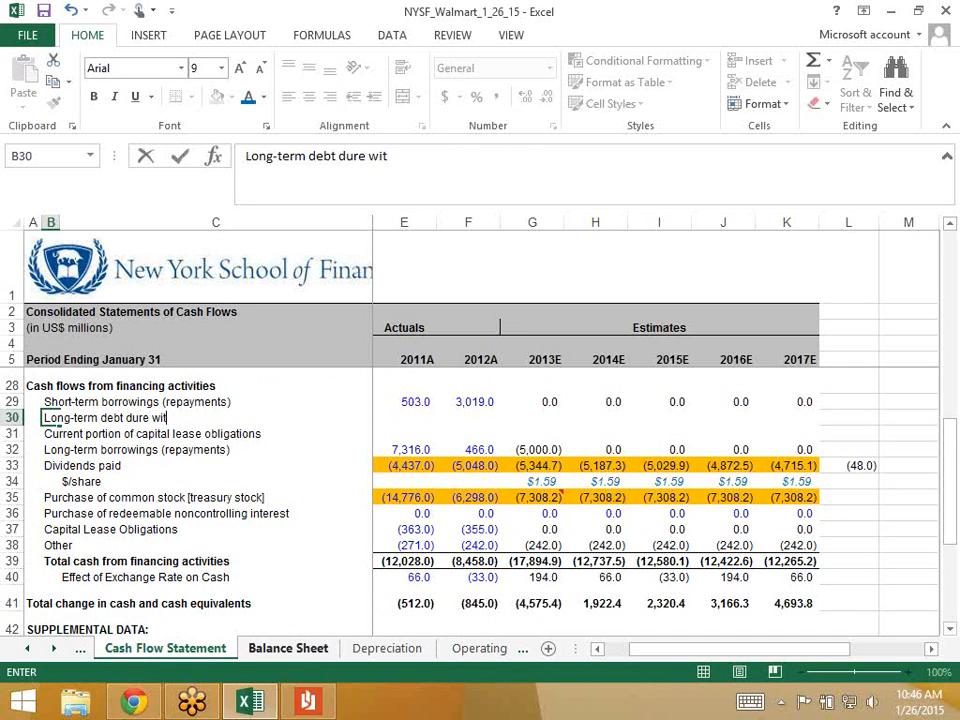
pyautogui.press('BackSpace')
pyautogui.press('BackSpace')
pyautogui.press('BackSpace')
pyautogui.press('BackSpace')
pyautogui.press('BackSpace')
pyautogui.press('BackSpace')
pyautogui.write('e within ')
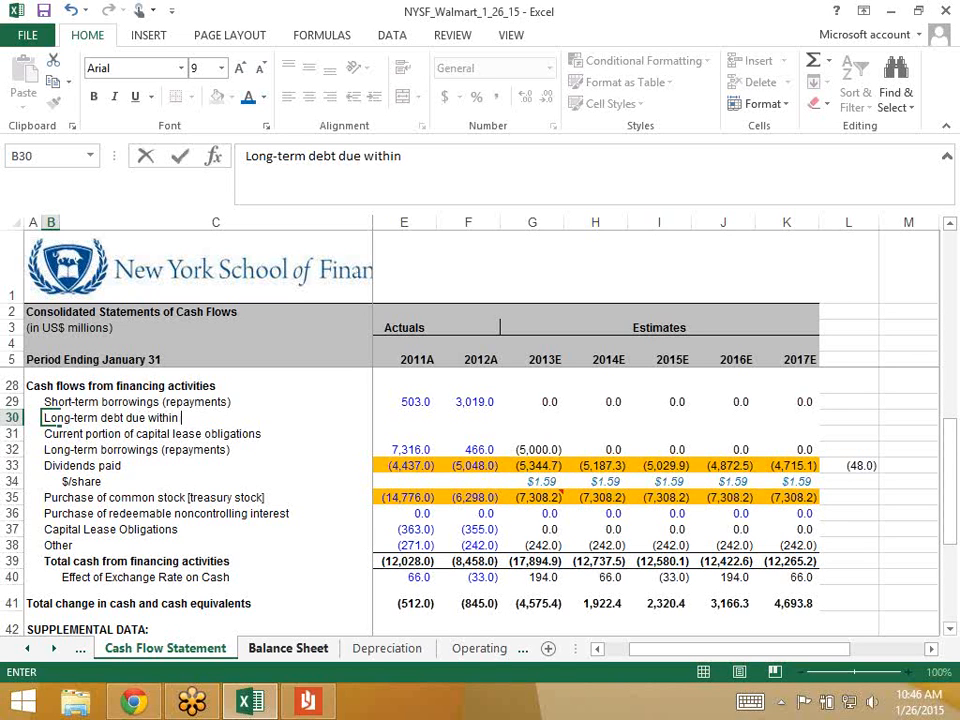
pyautogui.write('one year')
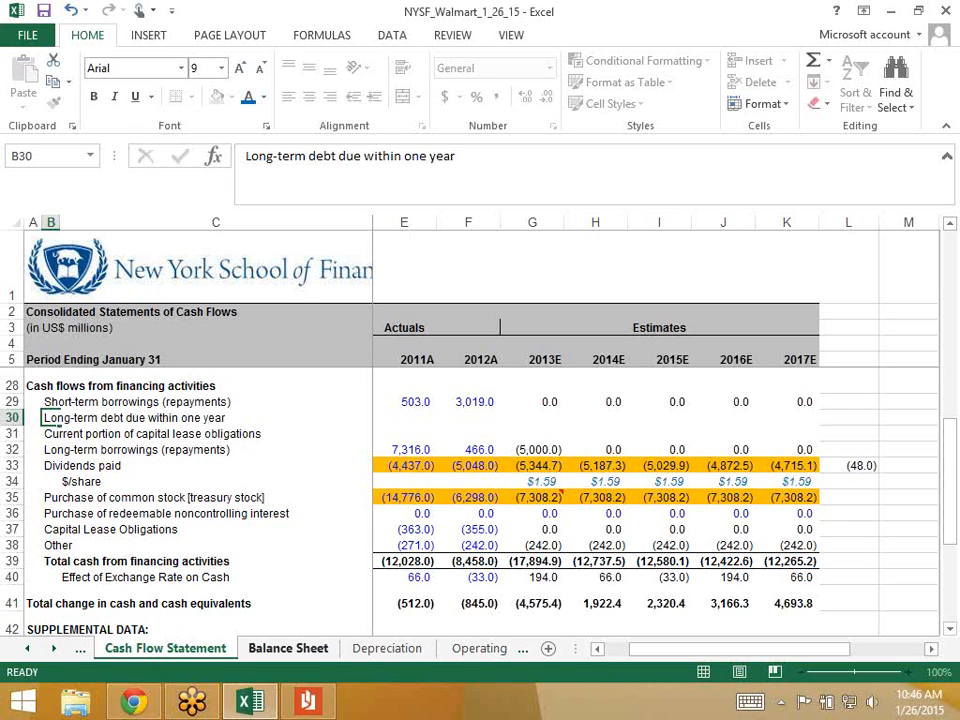
pyautogui.press('Return')
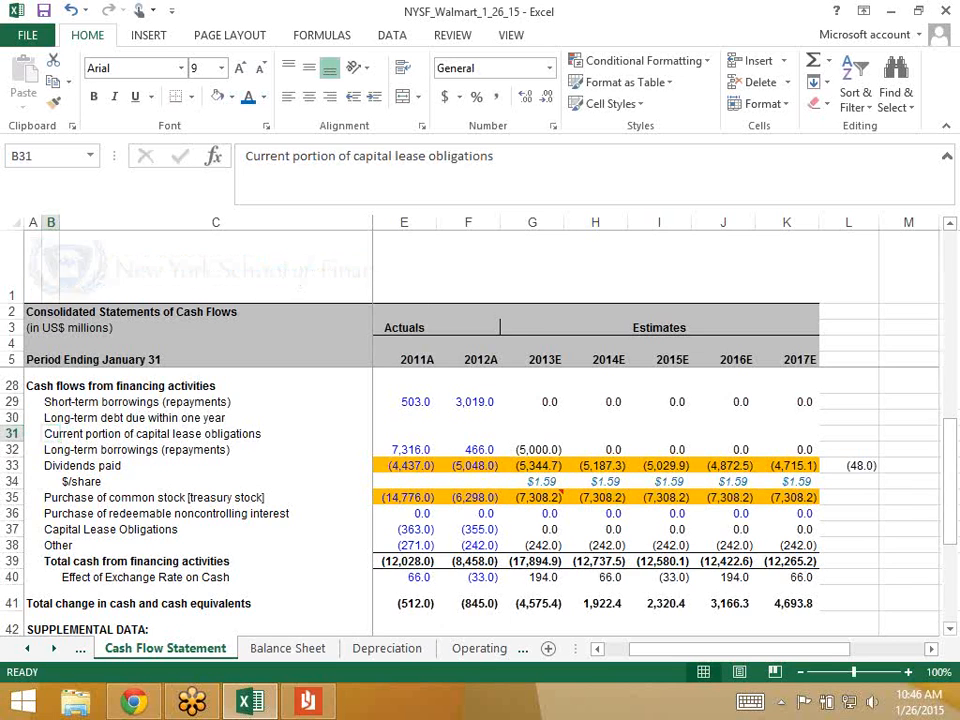
# - Relabel row 31 'Obligations under capital leases due within one year' to match the Balance Sheet
pyautogui.hotkey('ctrl', 'pagedown')
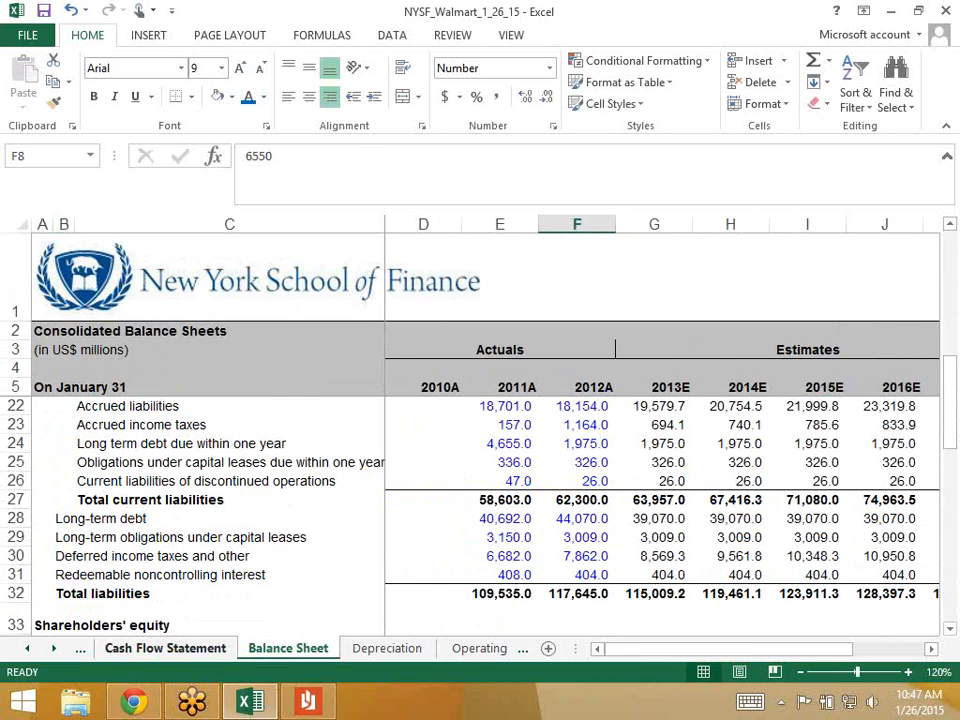
pyautogui.hotkey('ctrl', 'pageup')
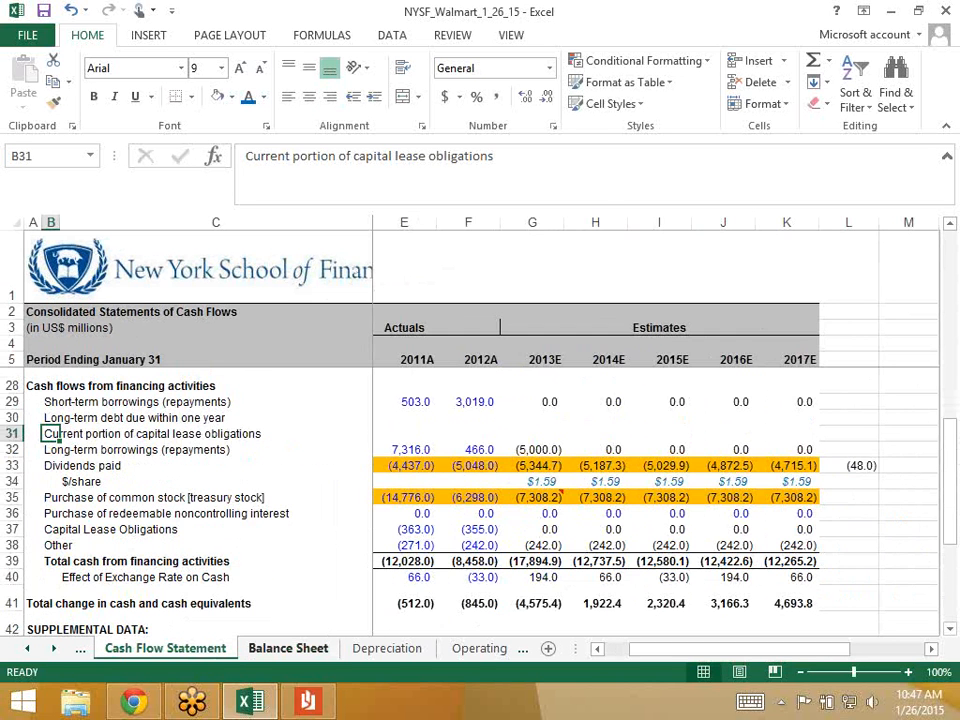
pyautogui.write('Obligatio')
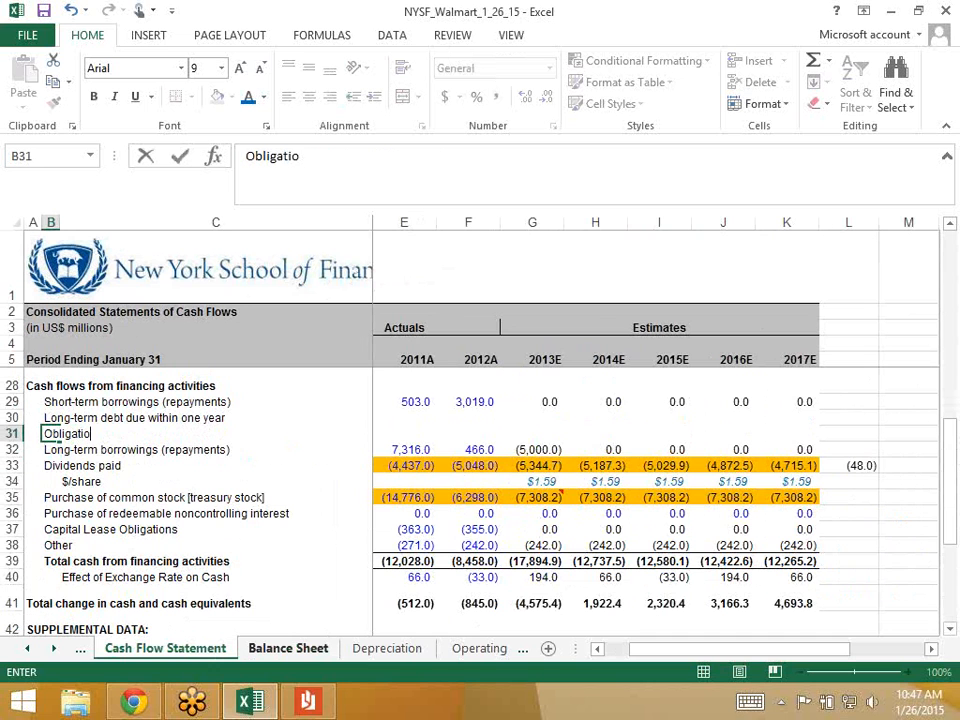
pyautogui.write('ns under capital')
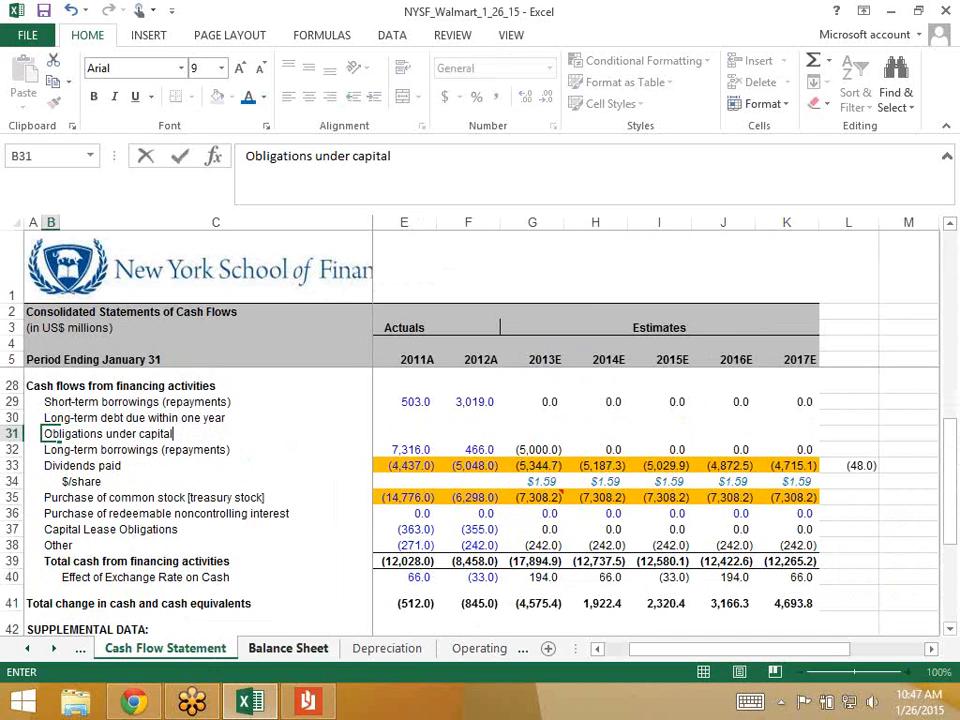
pyautogui.write(' leases due ')
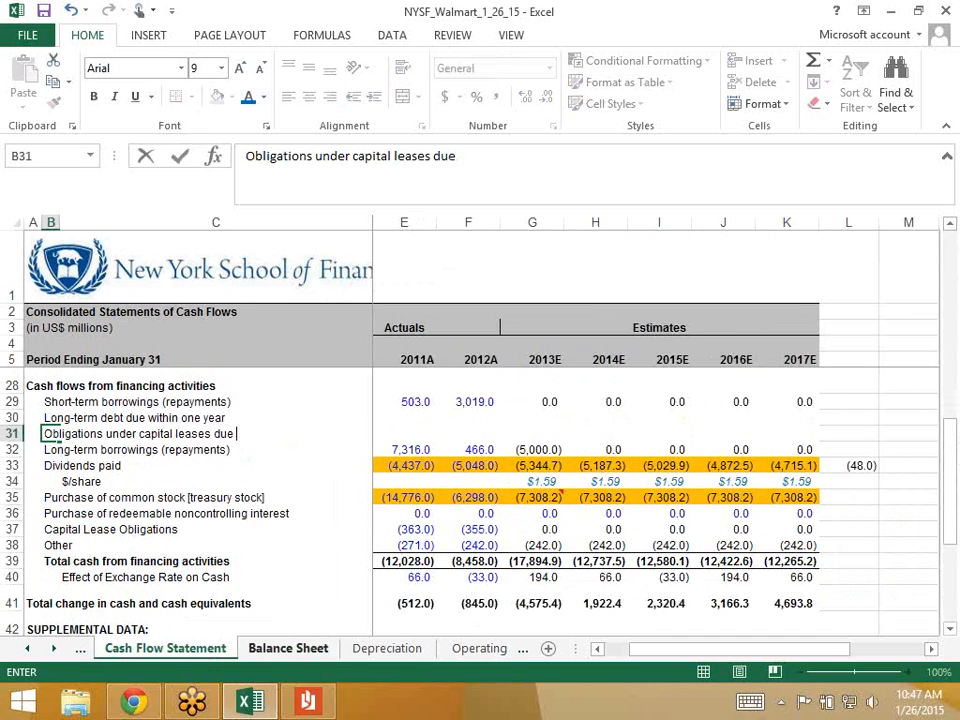
pyautogui.write('withing')
pyautogui.press('BackSpace')
pyautogui.write('o')
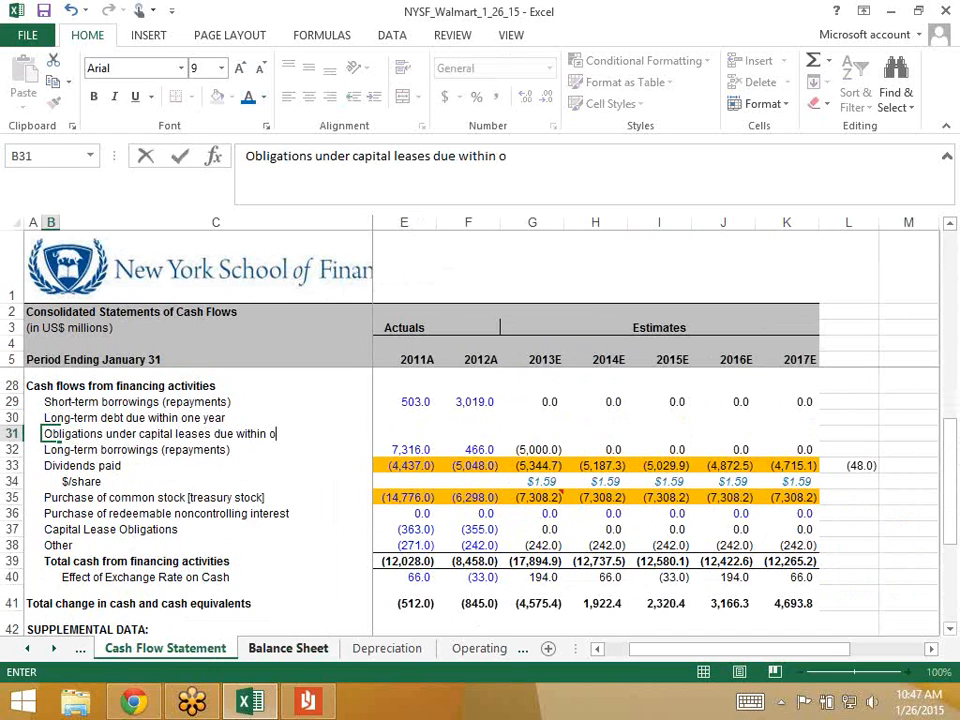
pyautogui.write('ne year')
pyautogui.press('Return')
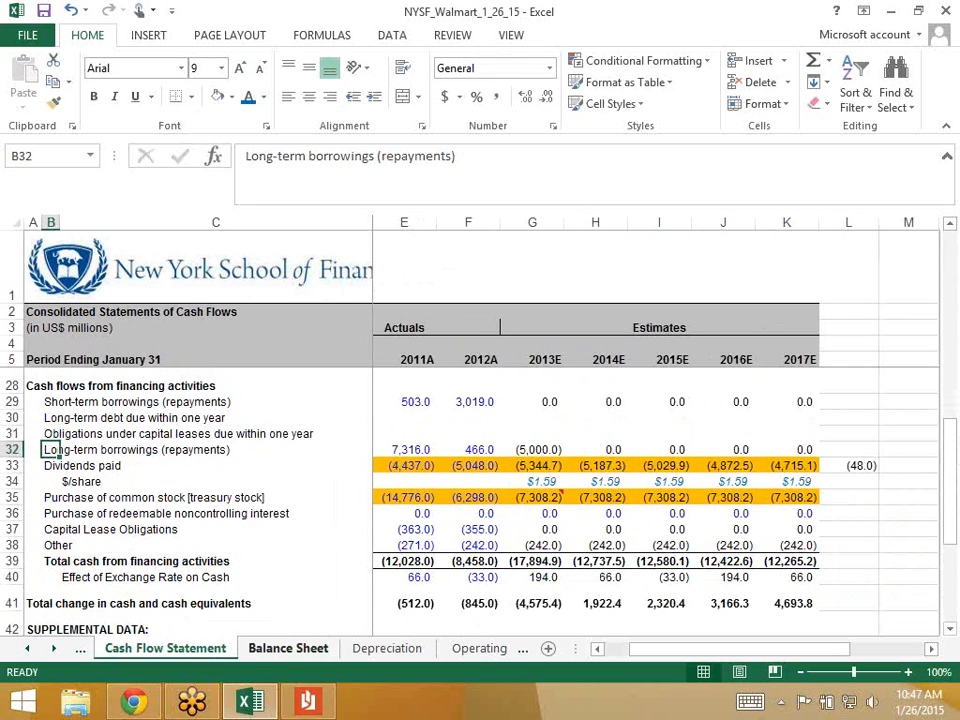
pyautogui.press('Up')
pyautogui.press('Up')
pyautogui.press('Right')
pyautogui.press('Right')
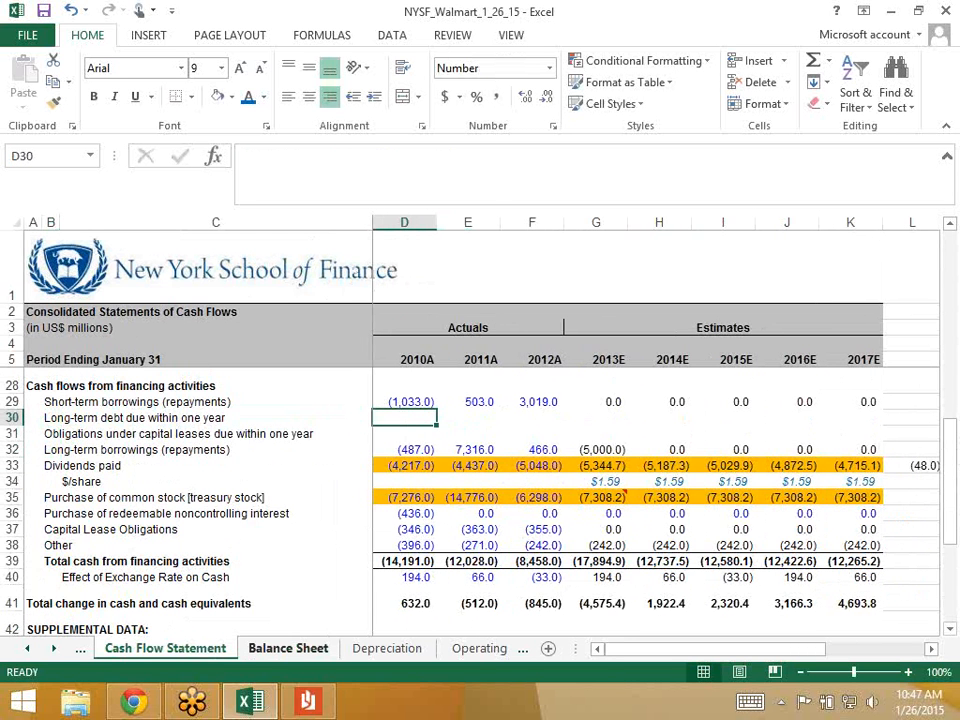
# - Enter 0 for 2010A, 2011A and 2012A in both new debt rows
pyautogui.write('0')
pyautogui.press('Right')
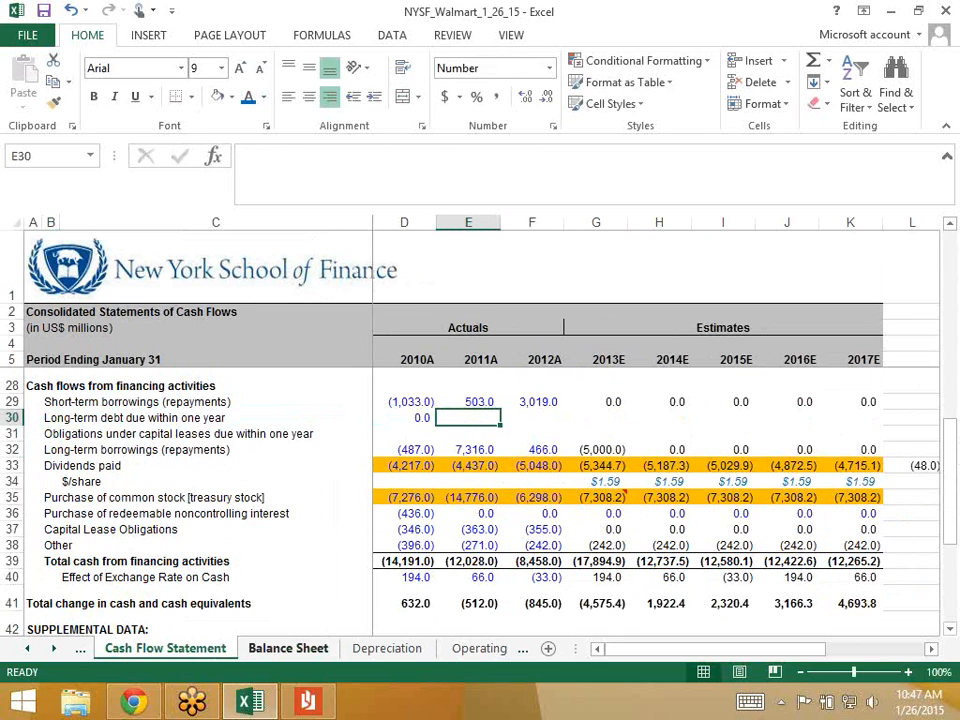
pyautogui.write('0')
pyautogui.press('Right')
pyautogui.write('0')
pyautogui.press('Return')
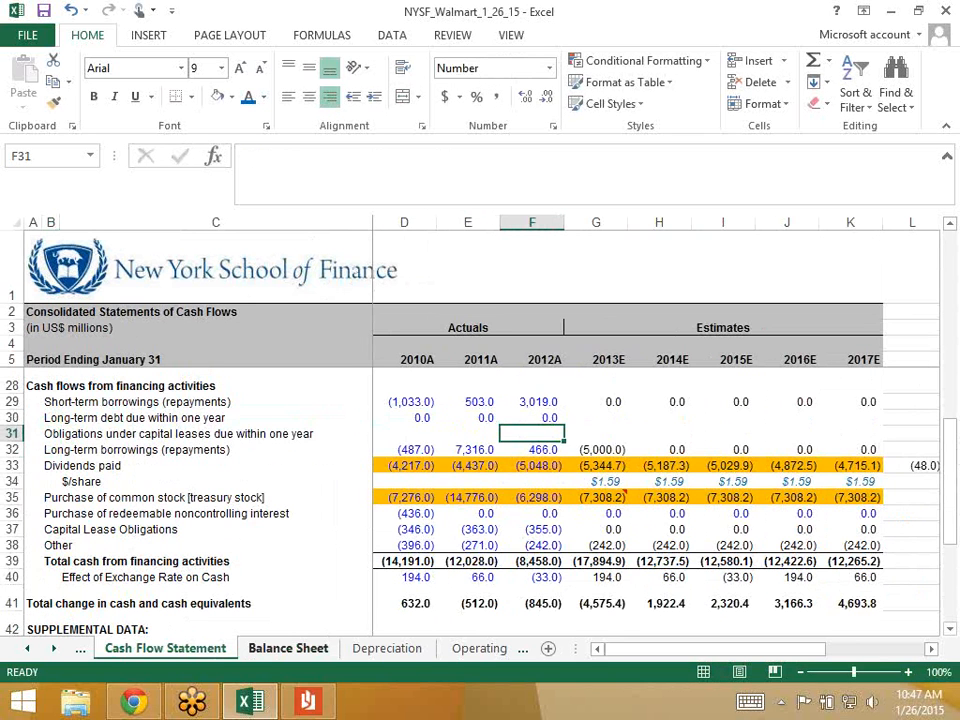
pyautogui.write('0')
pyautogui.press('Left')
pyautogui.write('0')
pyautogui.press('Left')
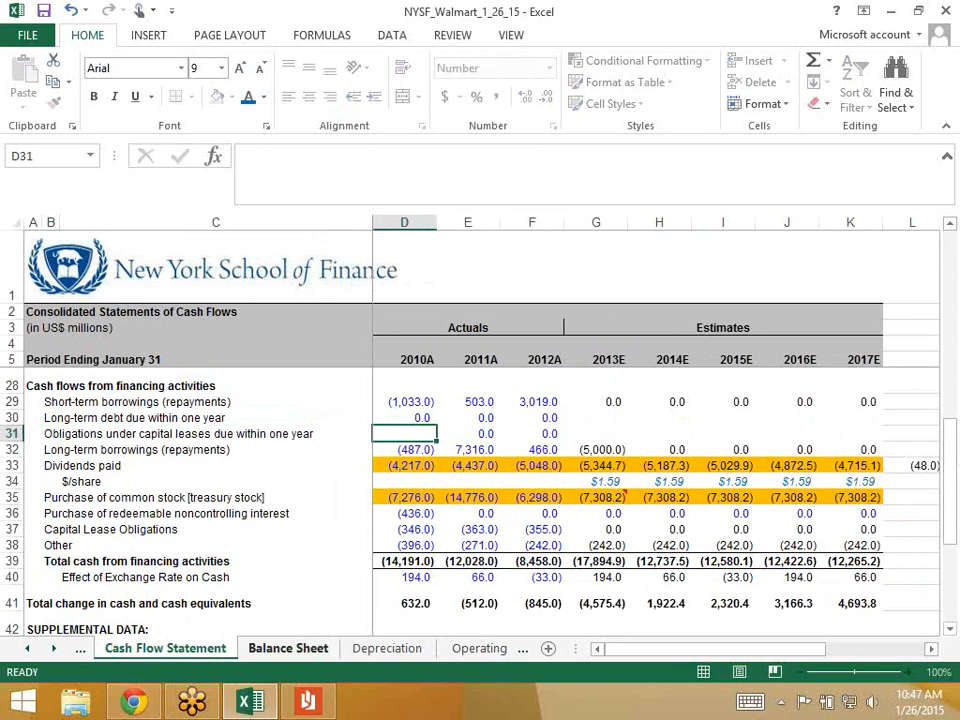
pyautogui.write('0')
pyautogui.hotkey('ctrl', 'Return')
pyautogui.press('Right')
pyautogui.press('Right')
pyautogui.press('Right')
pyautogui.press('Right')
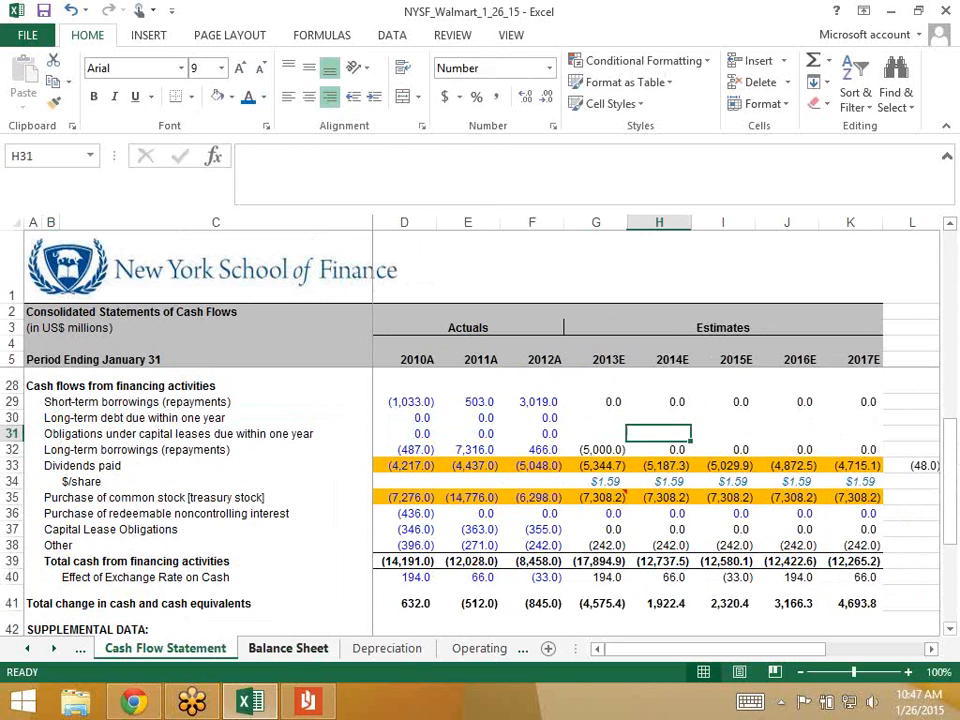
pyautogui.press('Left')
pyautogui.press('Up')
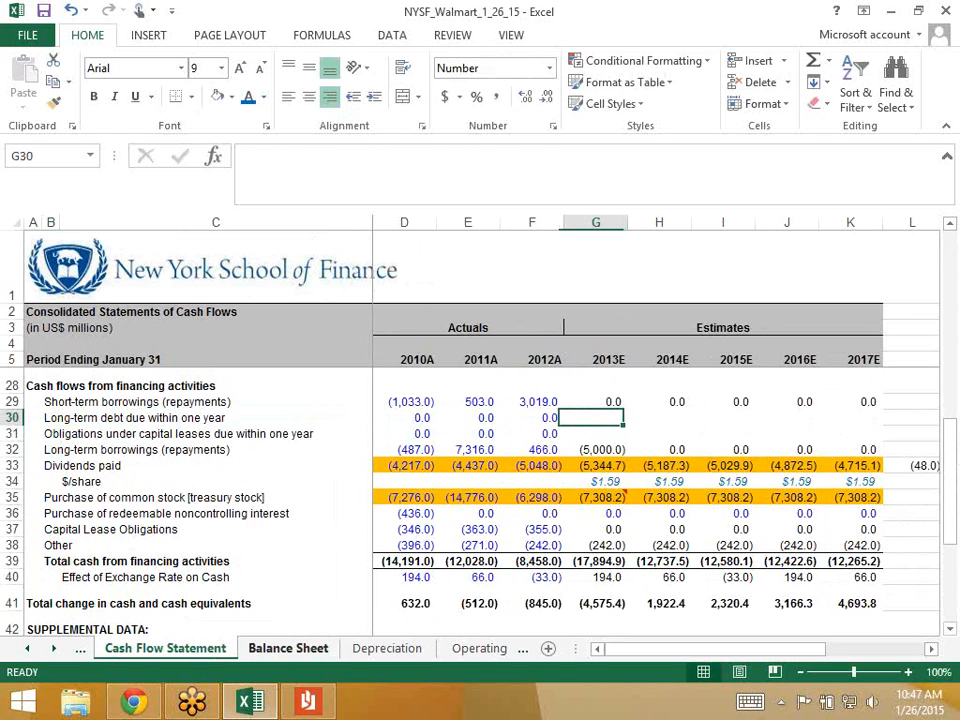
# - Set G30 to ='Debt Schedule'!G20+'Debt Schedule'!G21 and fill it right to K30
pyautogui.write('=')
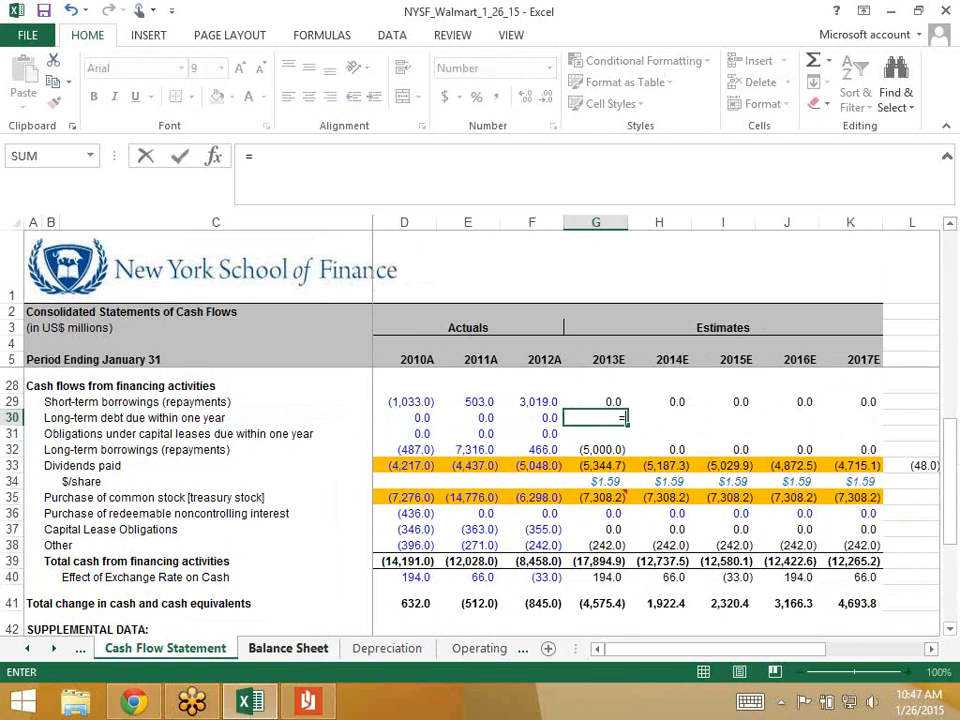
pyautogui.hotkey('ctrl', 'pagedown')
pyautogui.hotkey('ctrl', 'pagedown')
pyautogui.hotkey('ctrl', 'pagedown')
pyautogui.hotkey('ctrl', 'pagedown')
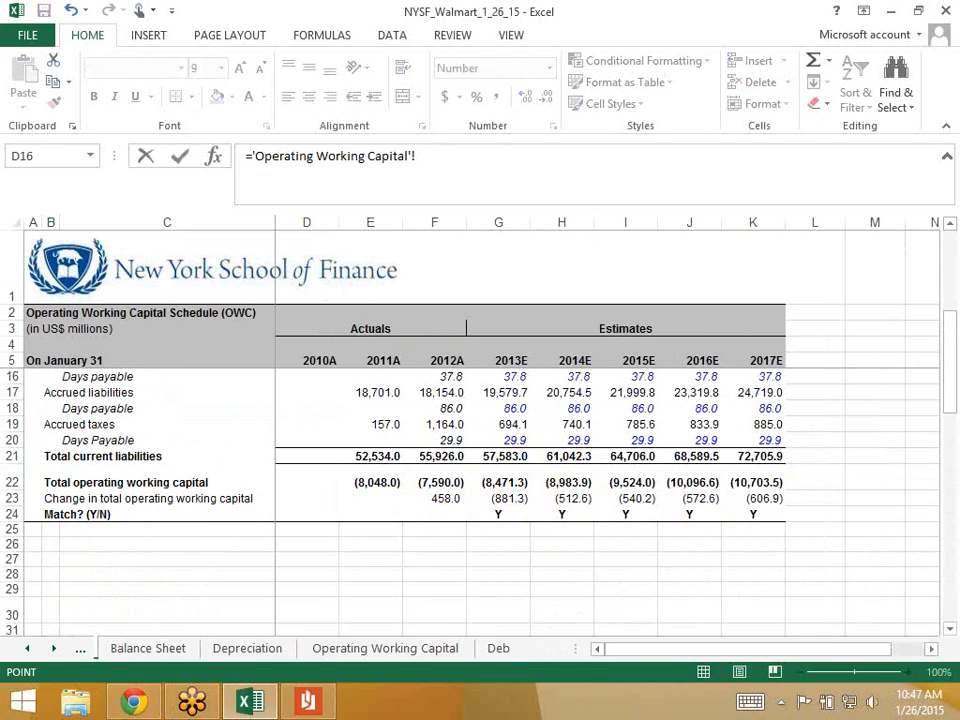
pyautogui.scroll(1, 480, 490)
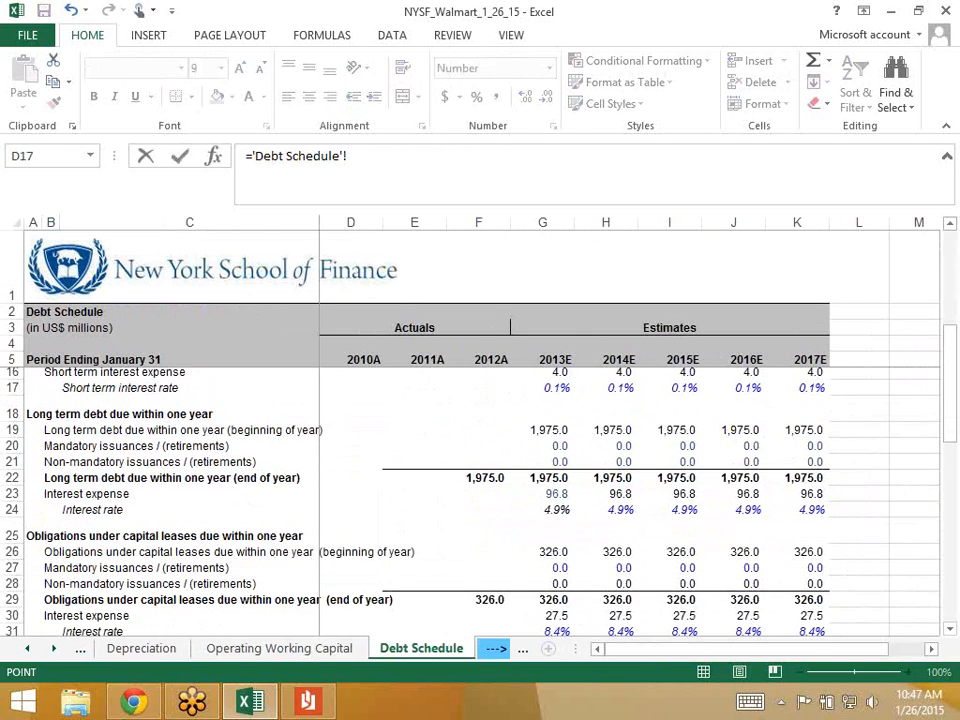
pyautogui.click(543, 482)
pyautogui.write('+')
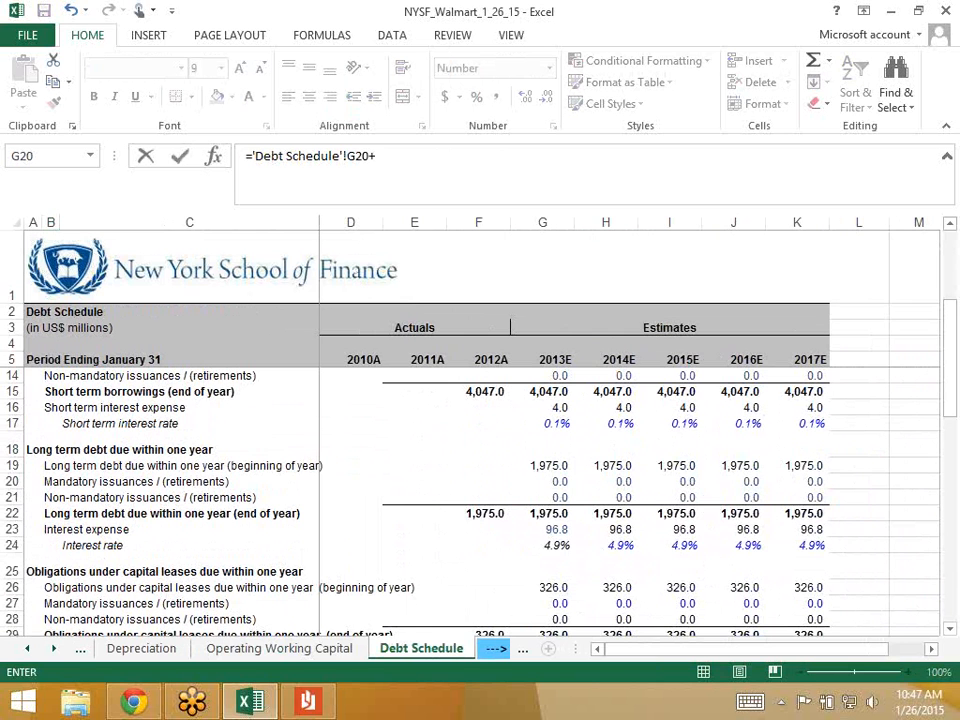
pyautogui.click(543, 497)
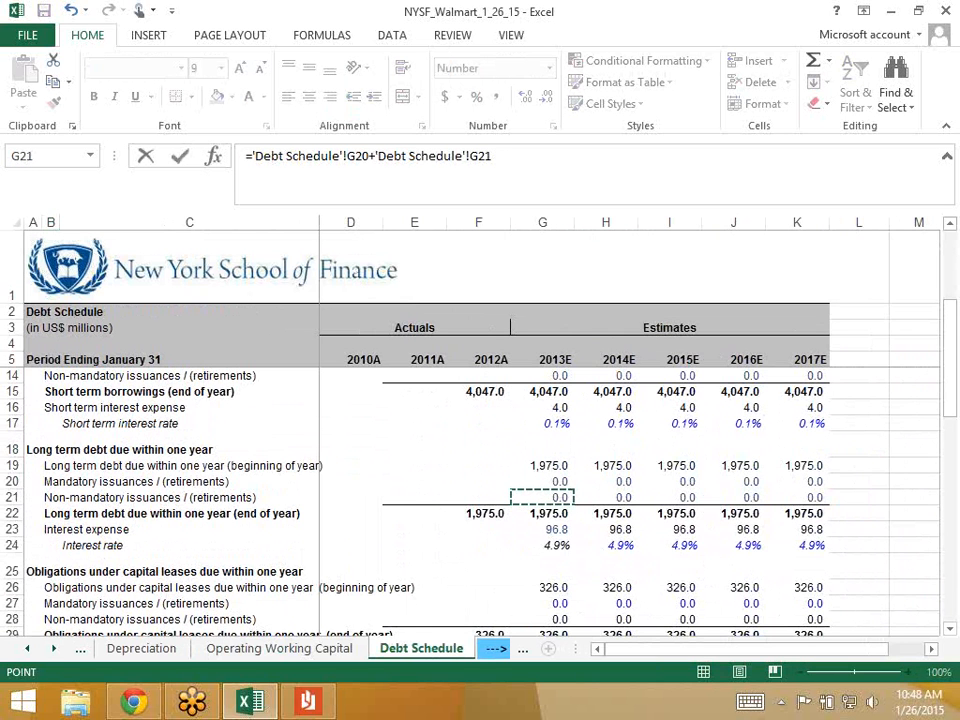
pyautogui.press('Return')
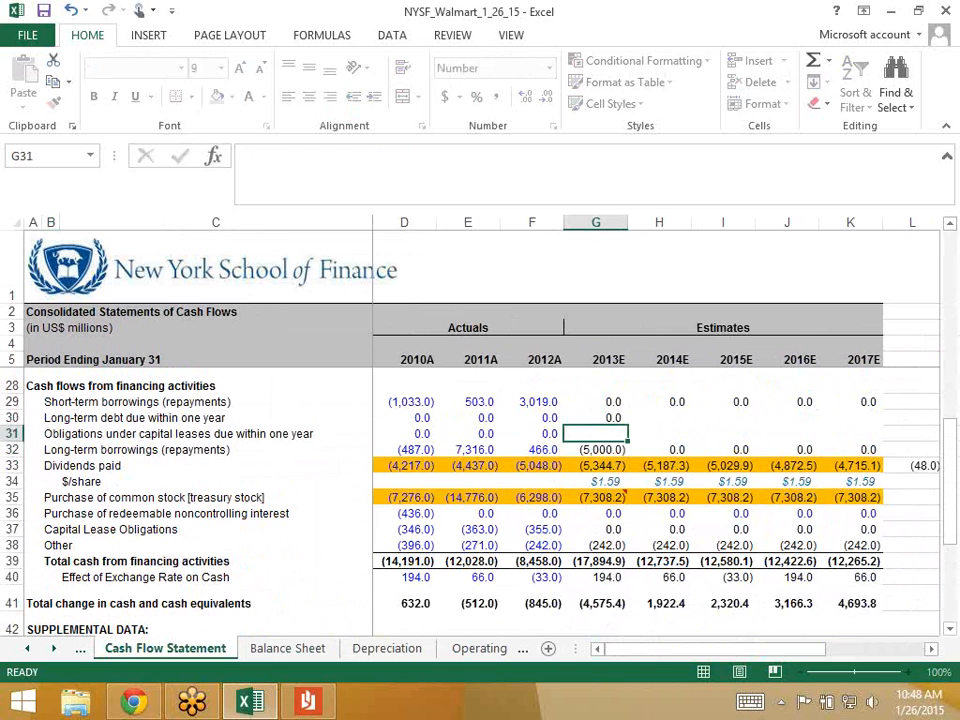
pyautogui.press('Up')
pyautogui.hotkey('shift', 'Right')
pyautogui.hotkey('shift', 'Right')
pyautogui.hotkey('shift', 'Right')
pyautogui.hotkey('shift', 'Right')
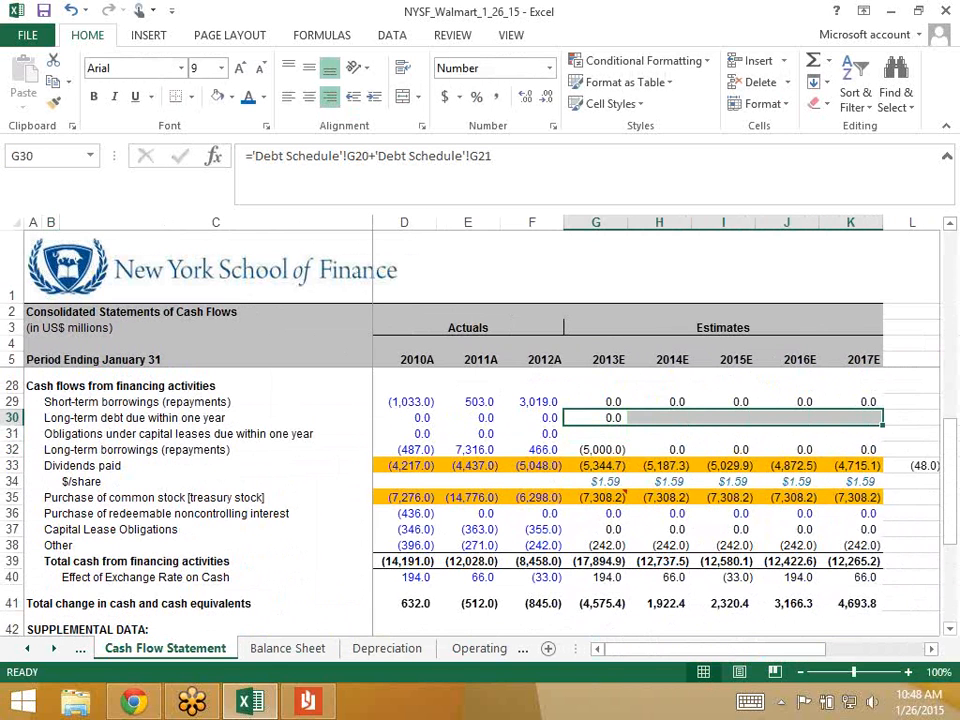
pyautogui.hotkey('ctrl', 'r')
pyautogui.press('Down')
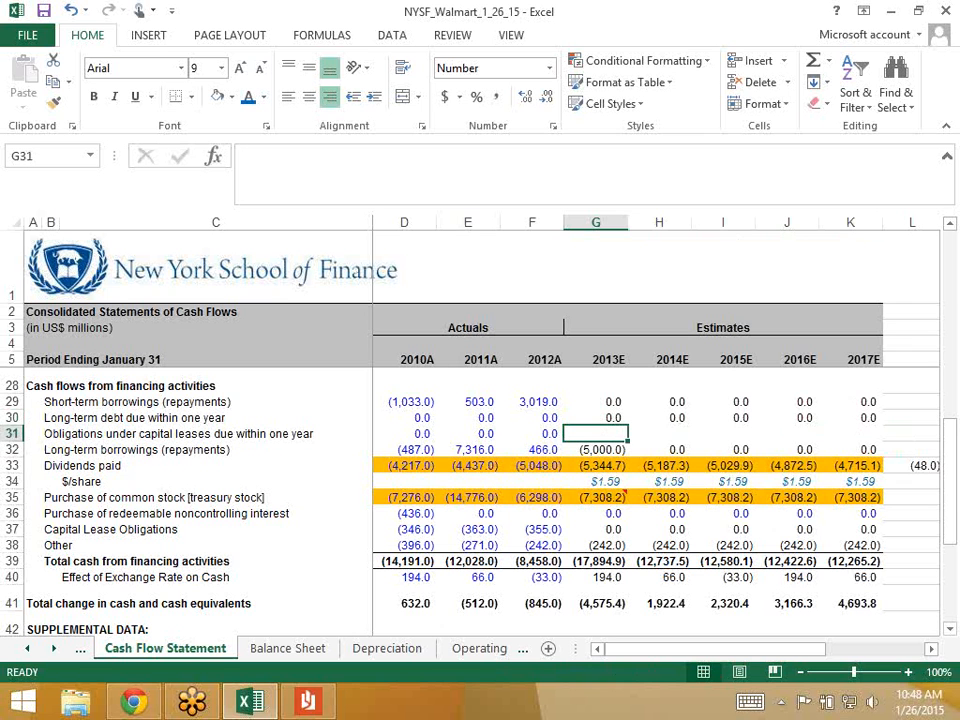
# - Set G31 to ='Debt Schedule'!G27+'Debt Schedule'!G28 and fill it right to K31
pyautogui.write('=')
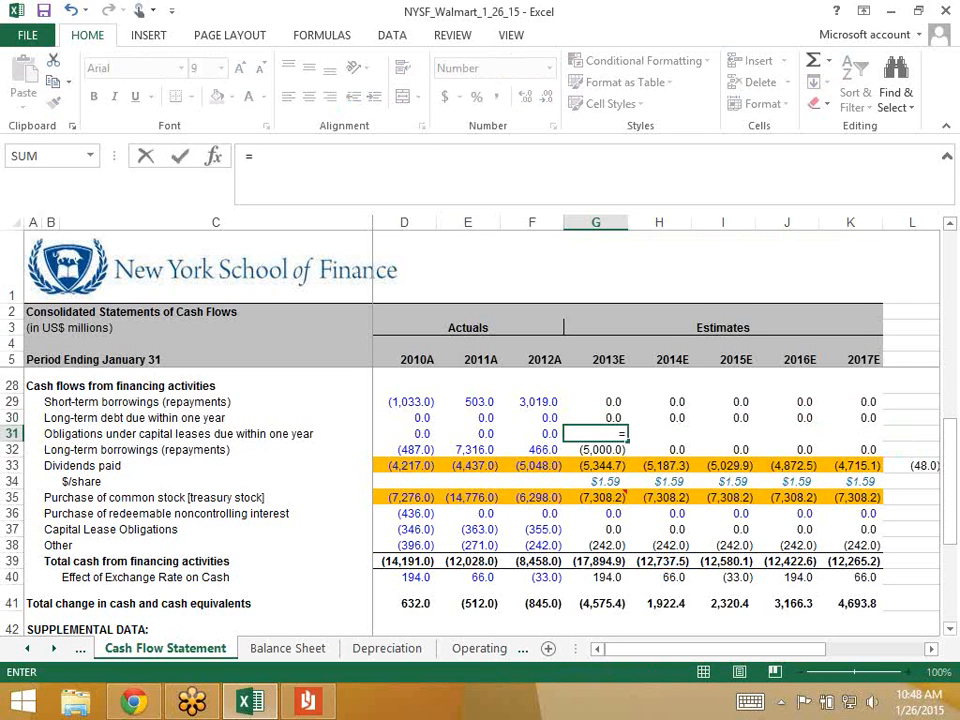
pyautogui.click(479, 648)
pyautogui.click(497, 648)
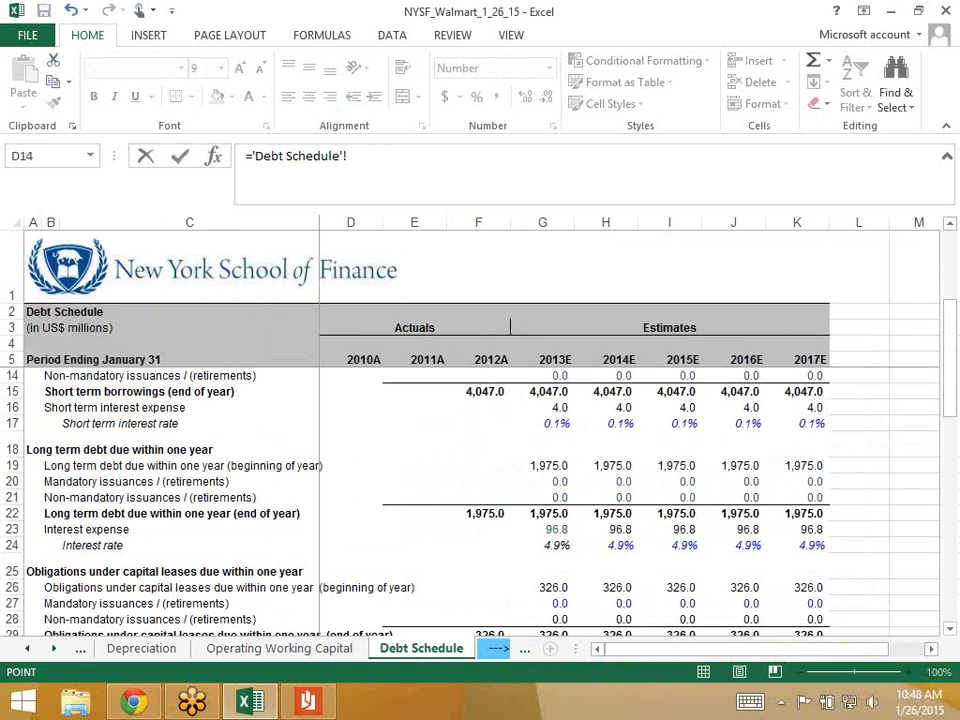
pyautogui.scroll(-2, 542, 497)
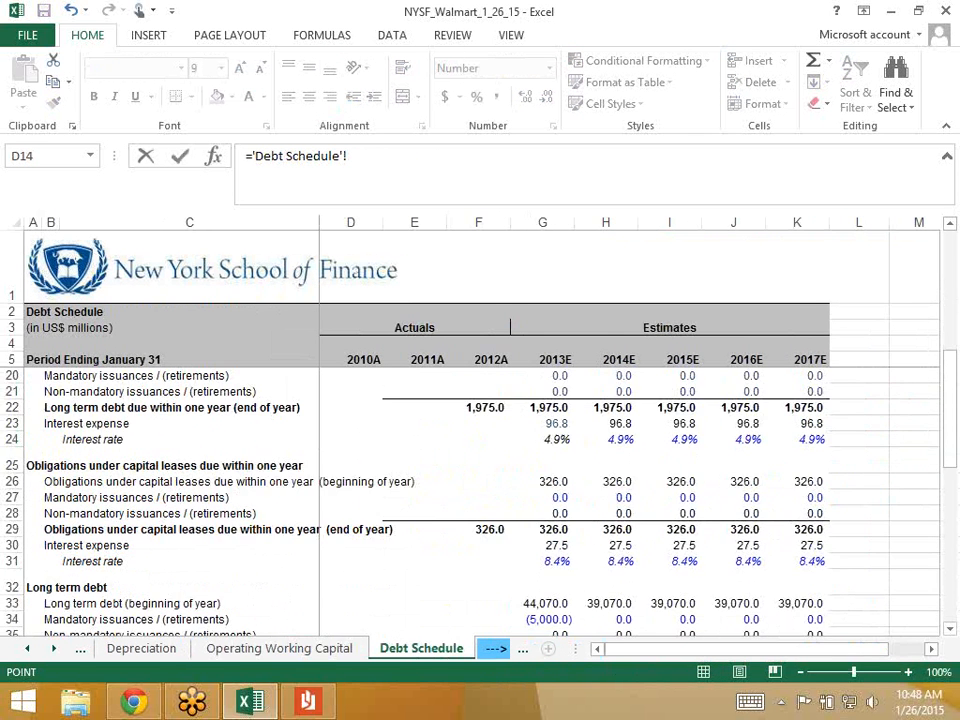
pyautogui.click(542, 482)
pyautogui.click(542, 497)
pyautogui.write('+')
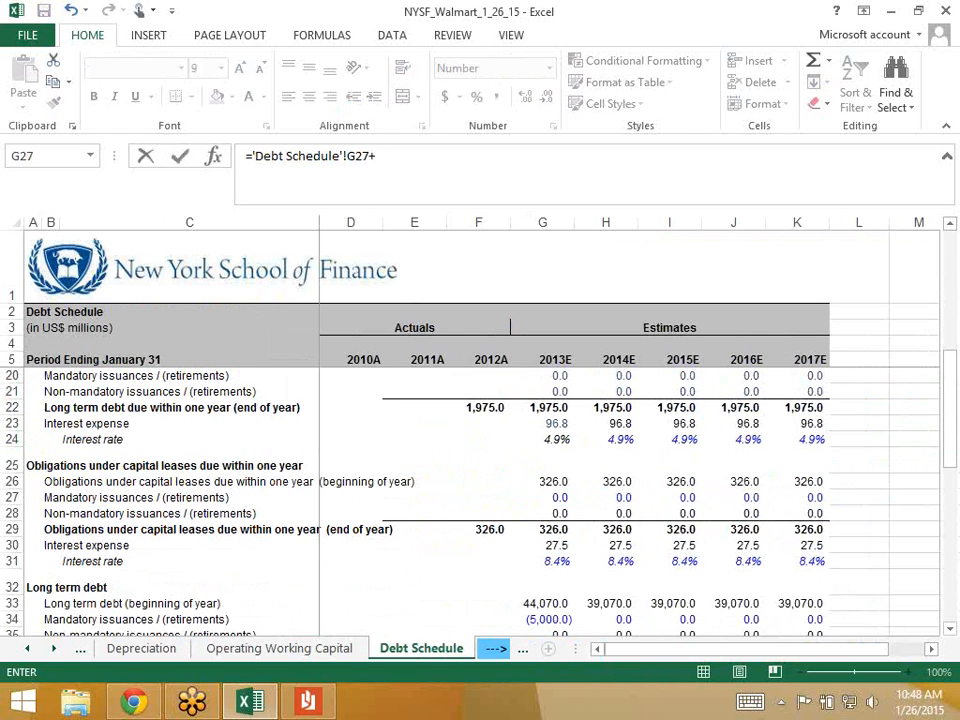
pyautogui.click(542, 513)
pyautogui.press('Return')
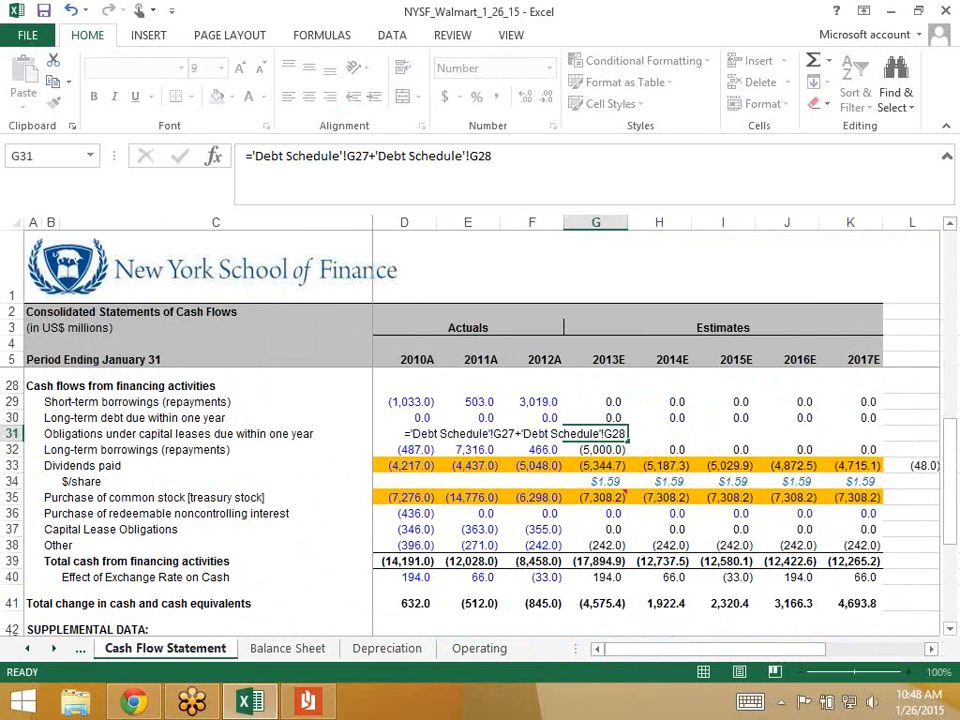
pyautogui.hotkey('shift', 'Right')
pyautogui.hotkey('shift', 'Right')
pyautogui.hotkey('shift', 'Right')
pyautogui.hotkey('shift', 'Right')
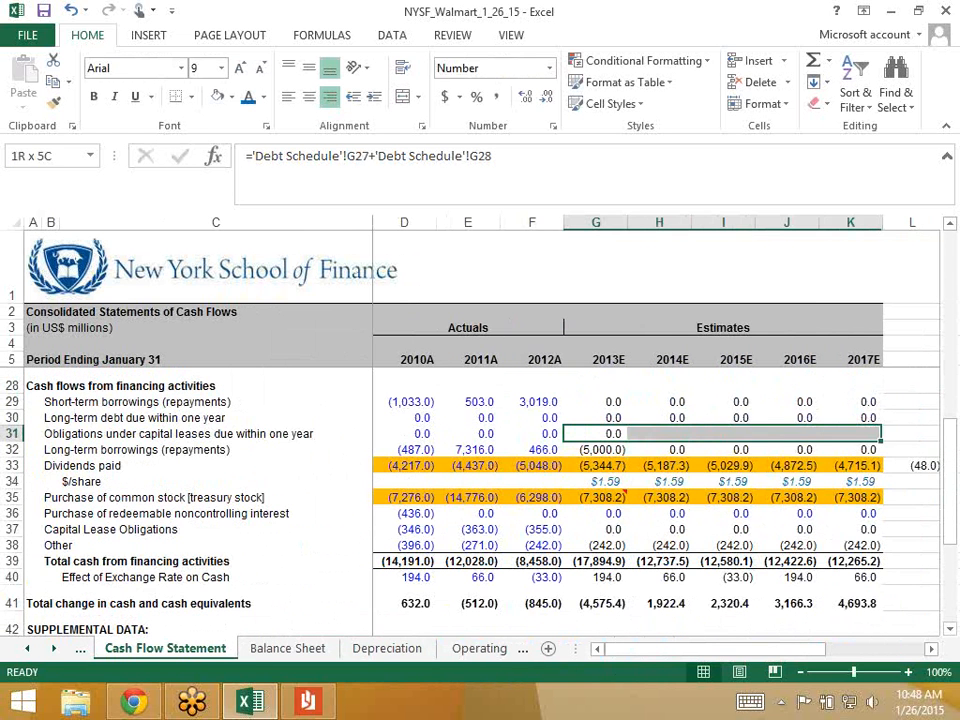
pyautogui.hotkey('shift', 'Right')
pyautogui.hotkey('shift', 'Left')
pyautogui.hotkey('ctrl', 'r')
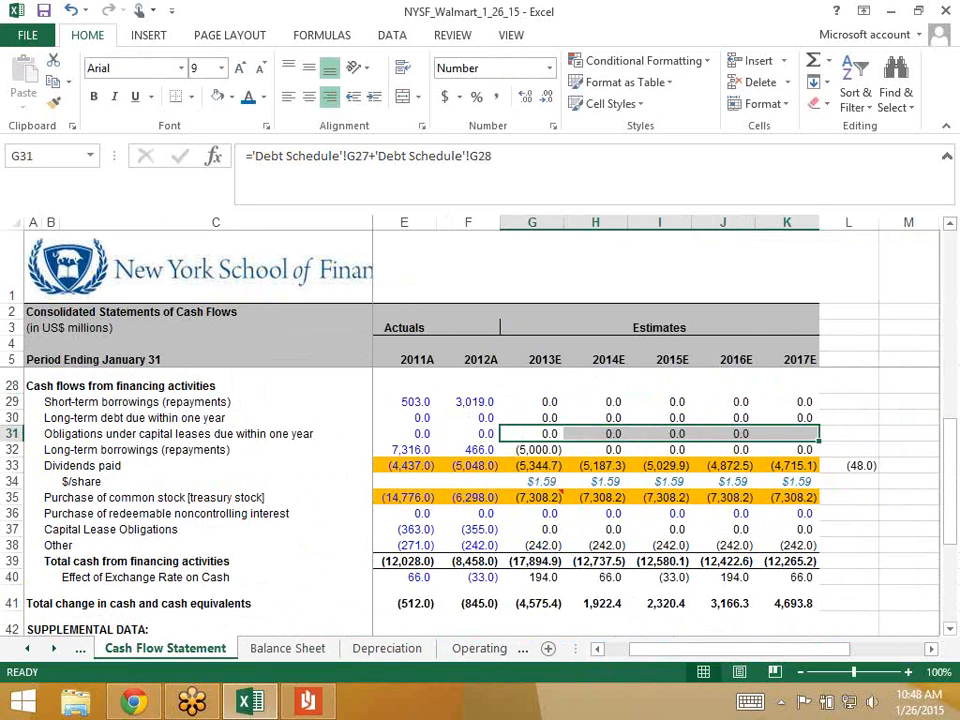
pyautogui.press('Left')
pyautogui.press('Left')
pyautogui.press('Left')
pyautogui.press('Right')
pyautogui.press('Right')
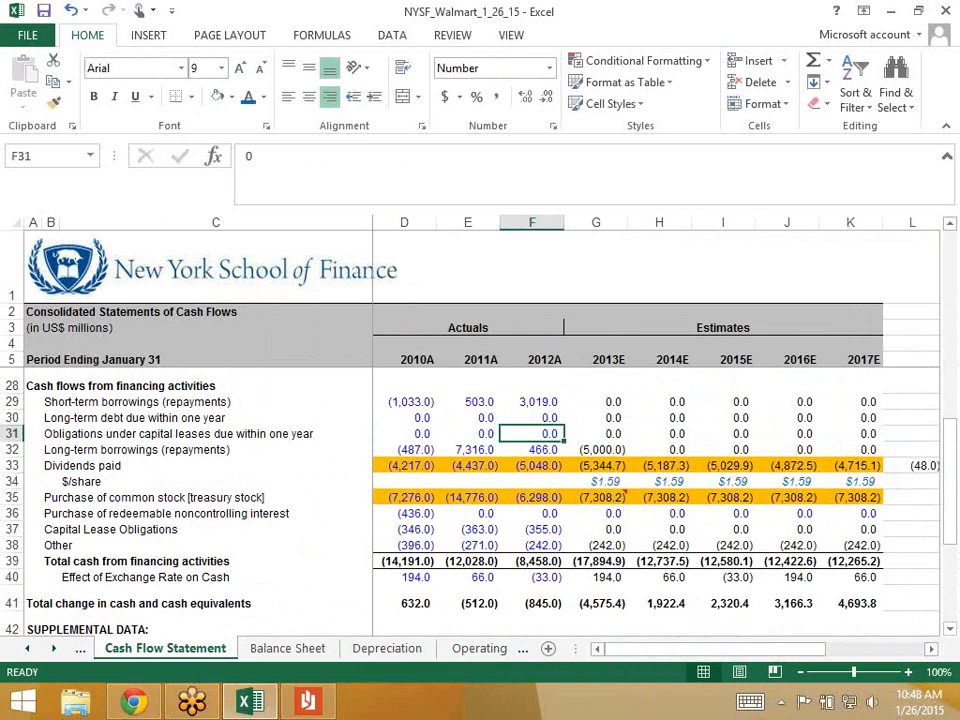
pyautogui.press('Right')
pyautogui.press('Down')
pyautogui.press('Down')
pyautogui.press('Down')
# - Inspect the existing total cash from financing formulas for 2010A, 2012A and 2013E
pyautogui.press('Up')
pyautogui.press('Up')
pyautogui.press('Up')
pyautogui.press('Up')
pyautogui.press('Up')
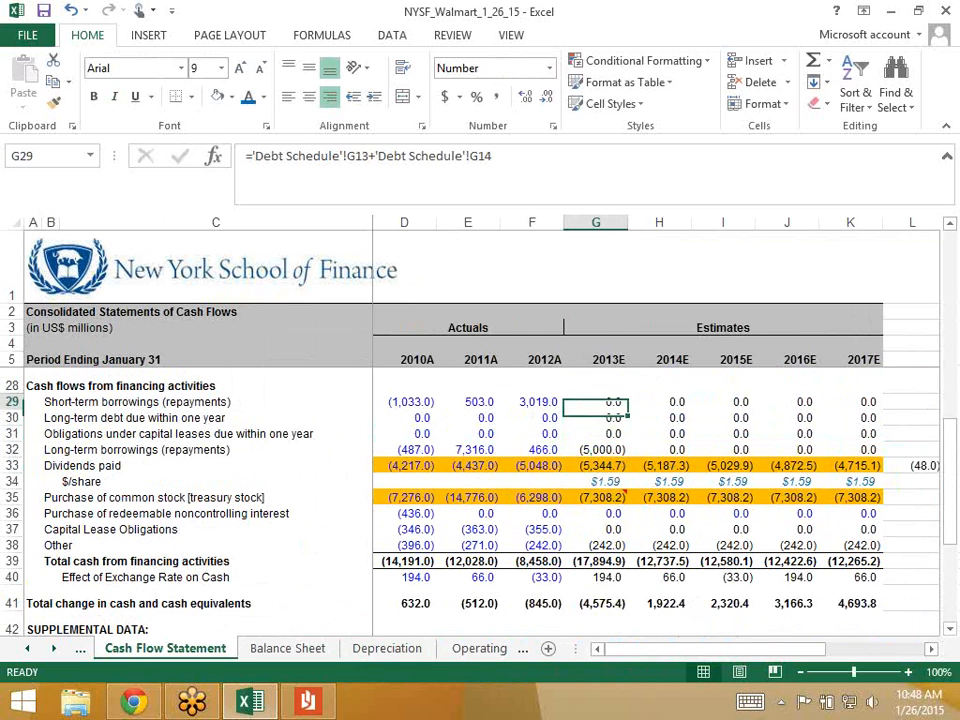
pyautogui.press('Down')
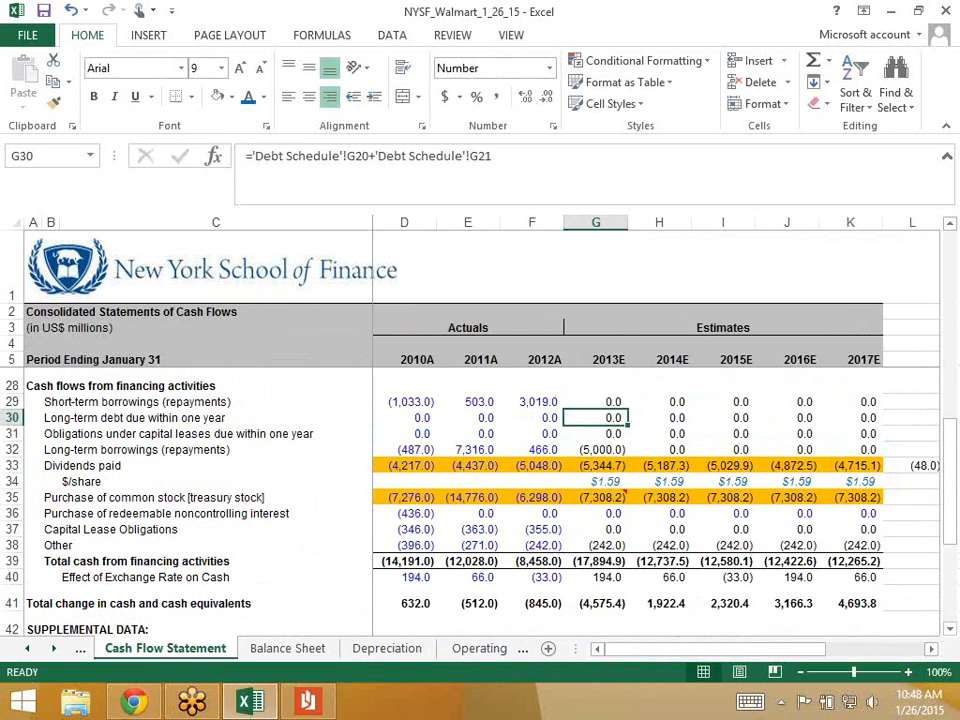
pyautogui.press('Down')
pyautogui.press('Down')
pyautogui.press('Down')
pyautogui.press('Down')
pyautogui.press('Down')
pyautogui.press('Down')
pyautogui.press('Down')
pyautogui.press('Down')
pyautogui.press('Down')
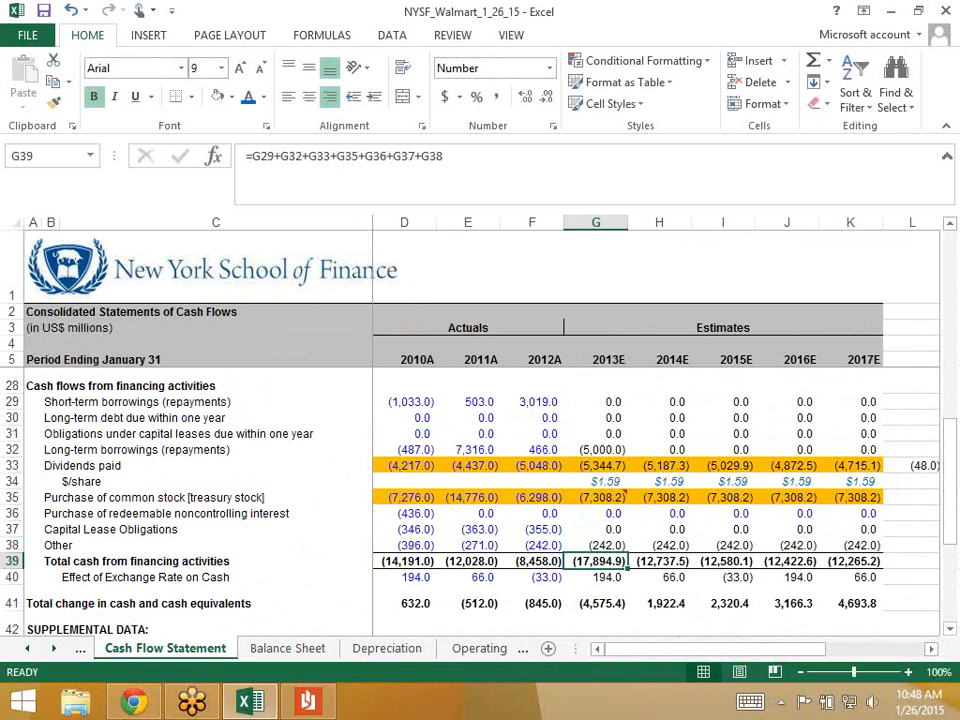
pyautogui.press('F2')
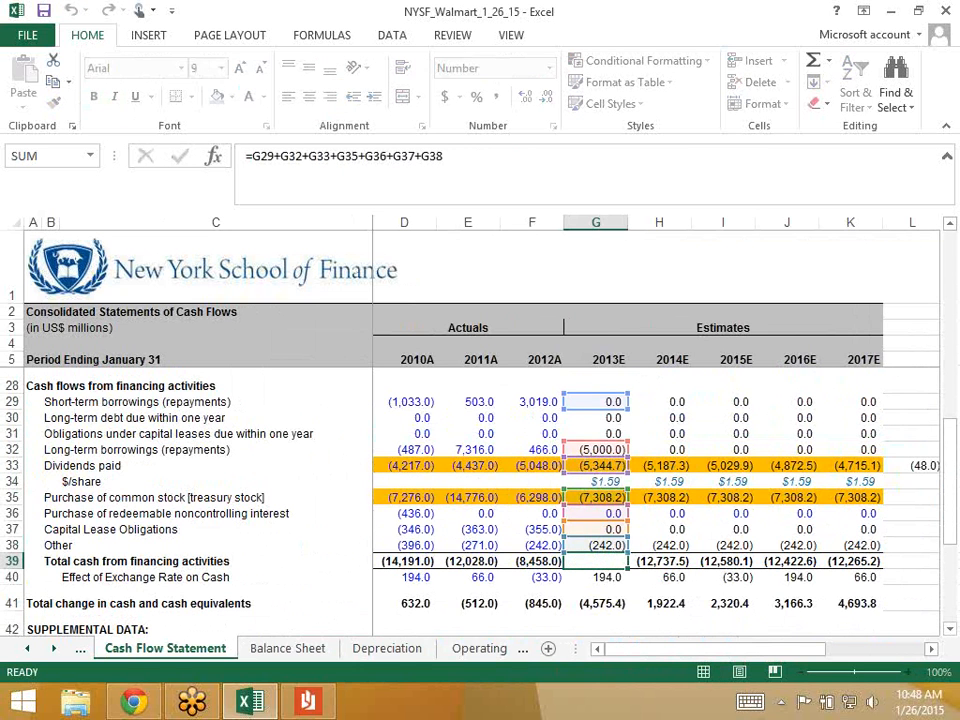
pyautogui.press('Escape')
pyautogui.press('Left')
pyautogui.press('Left')
pyautogui.press('Left')
pyautogui.press('Left')
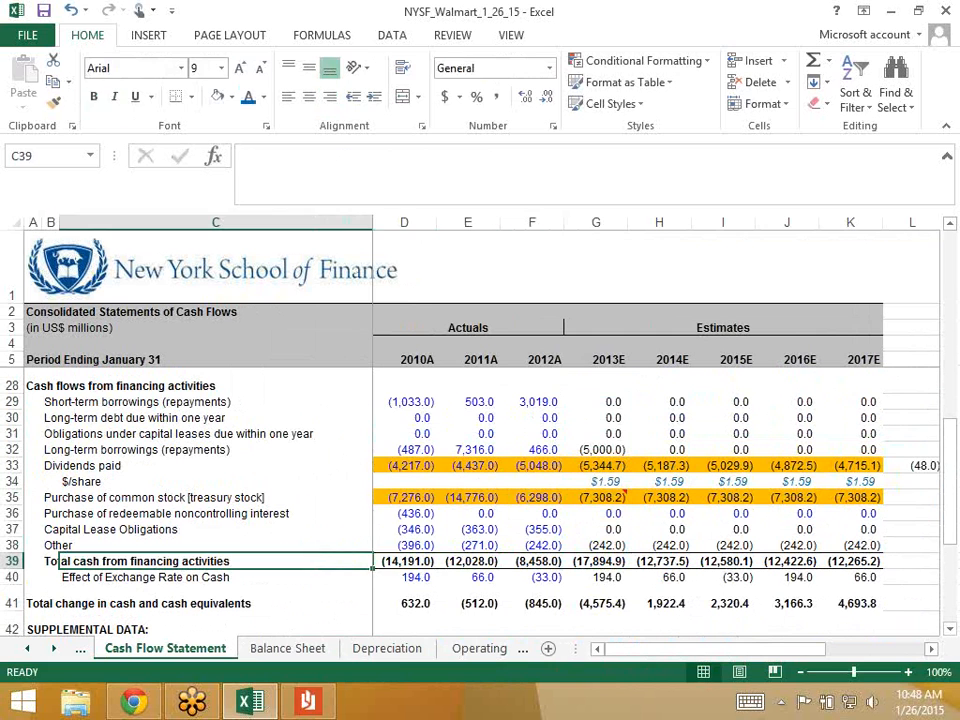
pyautogui.press('Right')
pyautogui.press('F2')
pyautogui.press('Escape')
pyautogui.press('Right')
pyautogui.press('Right')
pyautogui.press('Right')
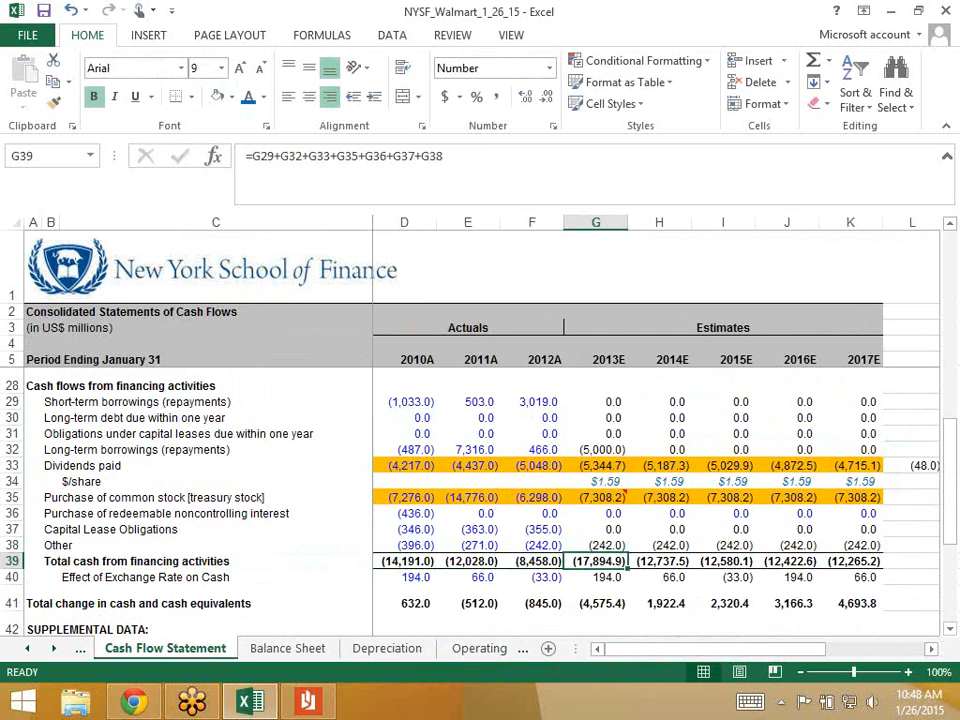
pyautogui.press('Left')
pyautogui.press('F2')
pyautogui.press('Escape')
pyautogui.press('Right')
# - Append +G30+G31 to the 2013E financing total and extend it across the forecast years
pyautogui.press('F2')
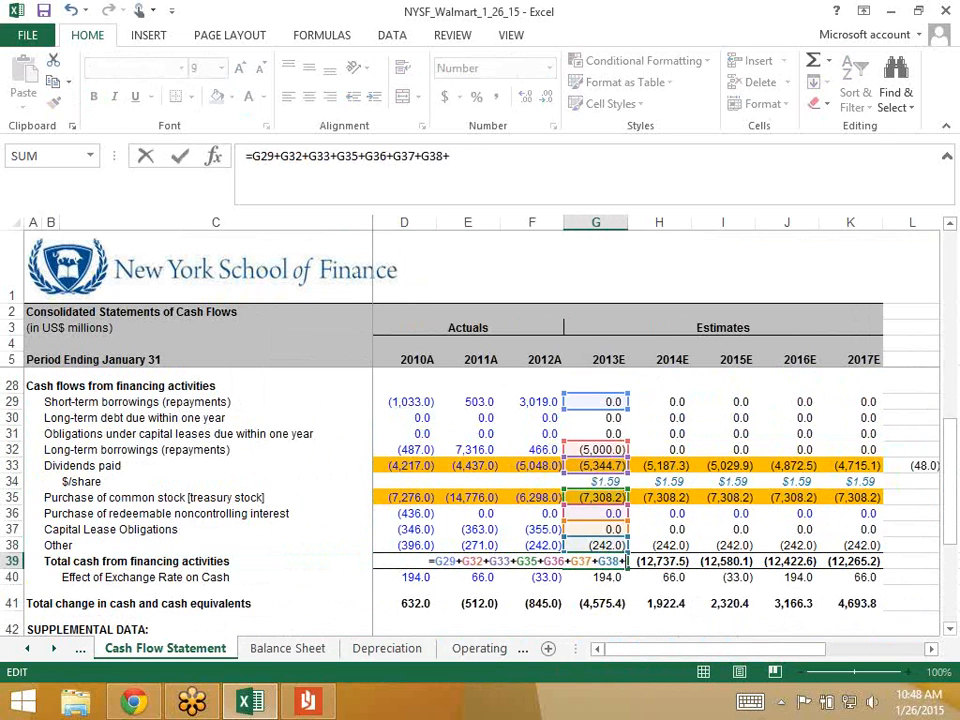
pyautogui.write('+')
pyautogui.click(596, 417)
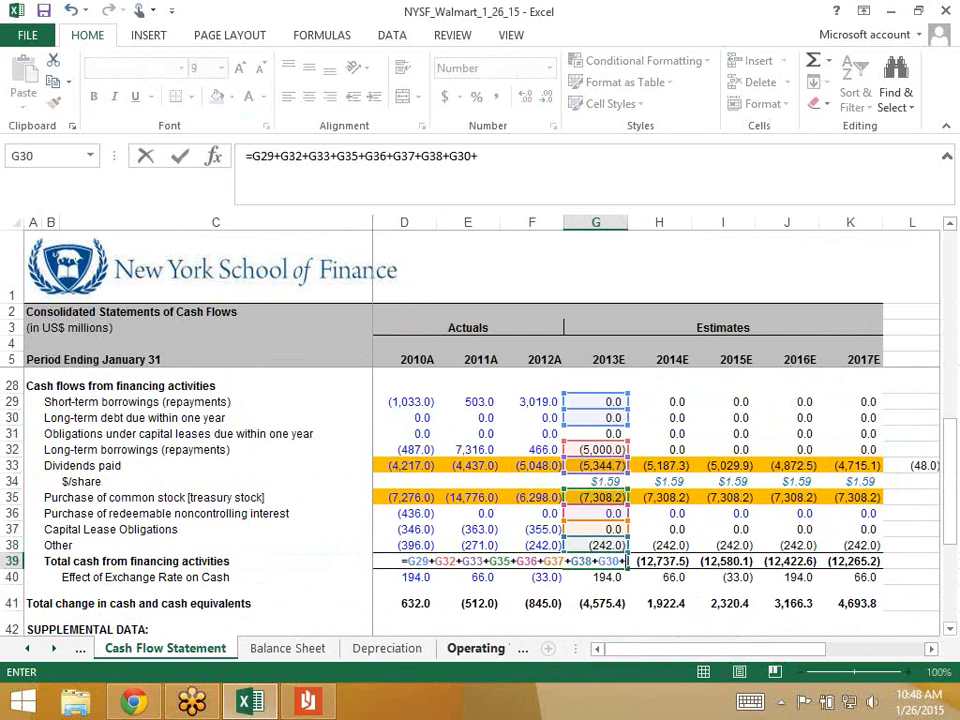
pyautogui.click(596, 433)
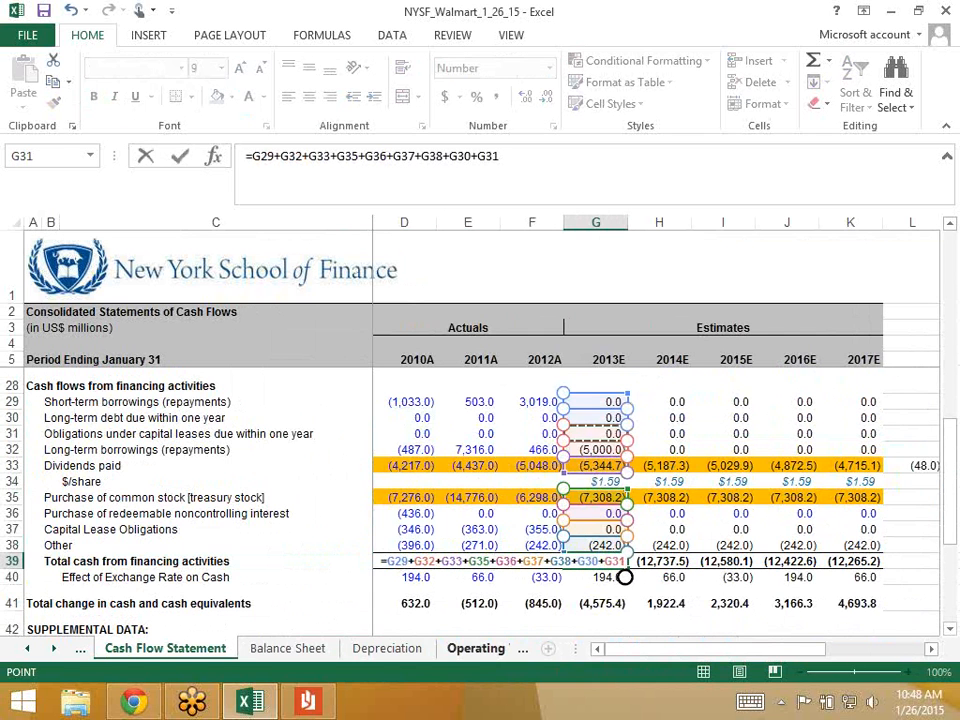
pyautogui.press('Return')
pyautogui.press('Up')
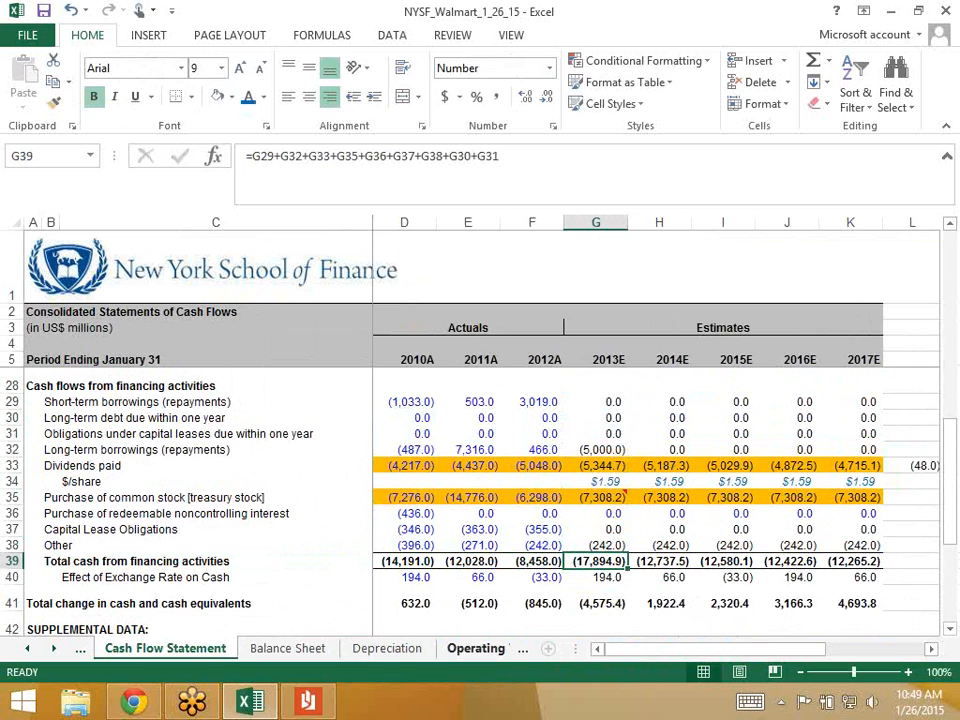
pyautogui.hotkey('shift', 'Right')
pyautogui.hotkey('shift', 'Right')
pyautogui.hotkey('shift', 'Right')
pyautogui.hotkey('shift', 'Right')
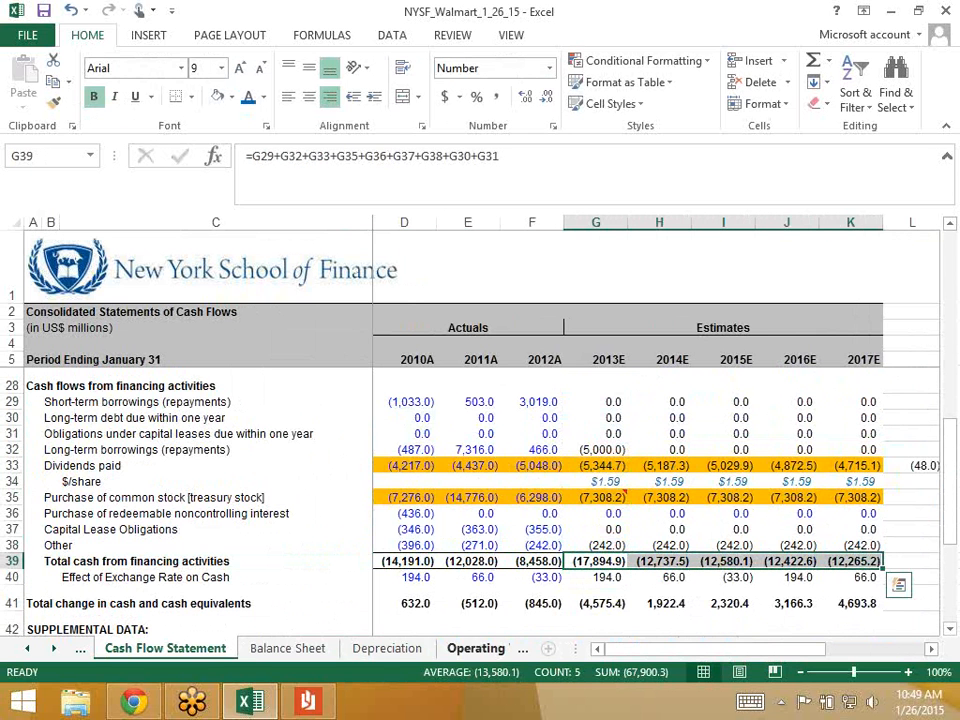
pyautogui.press('Right')
pyautogui.press('Left')
# - Verify the 2013E–2017E financing total formulas now include rows 30 and 31
pyautogui.press('F2')
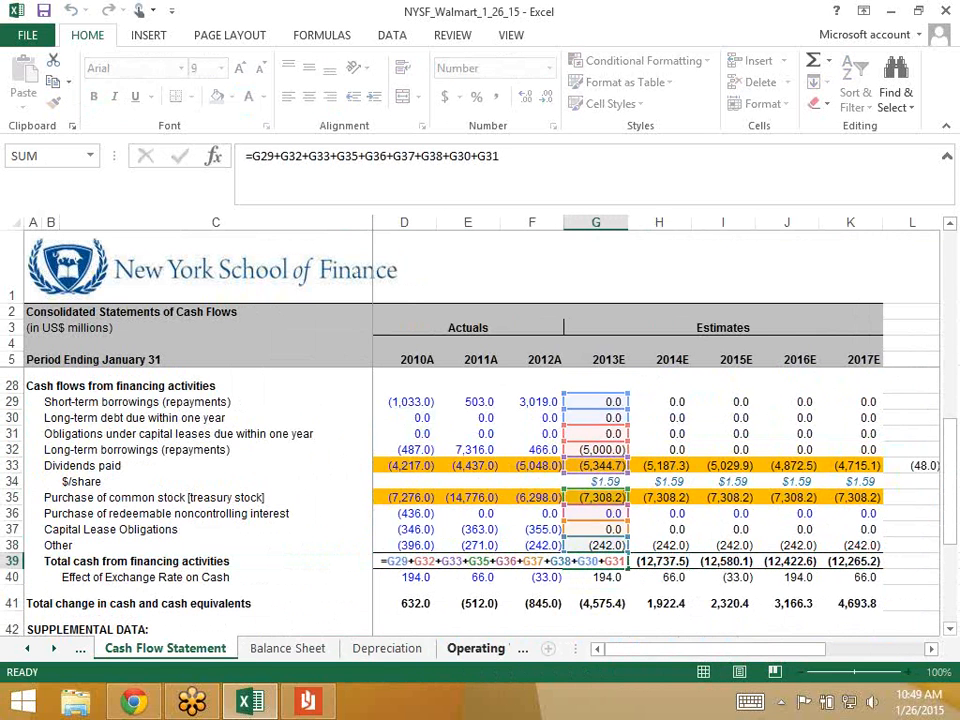
pyautogui.press('Tab')
pyautogui.press('F2')
pyautogui.press('Tab')
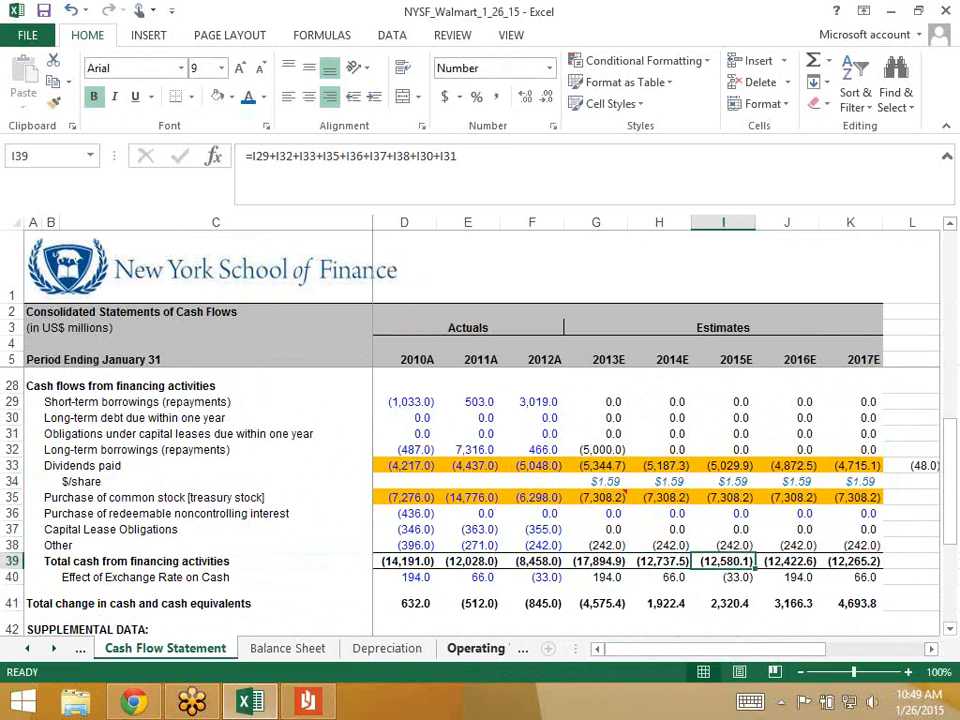
pyautogui.press('F2')
pyautogui.press('Tab')
pyautogui.press('F2')
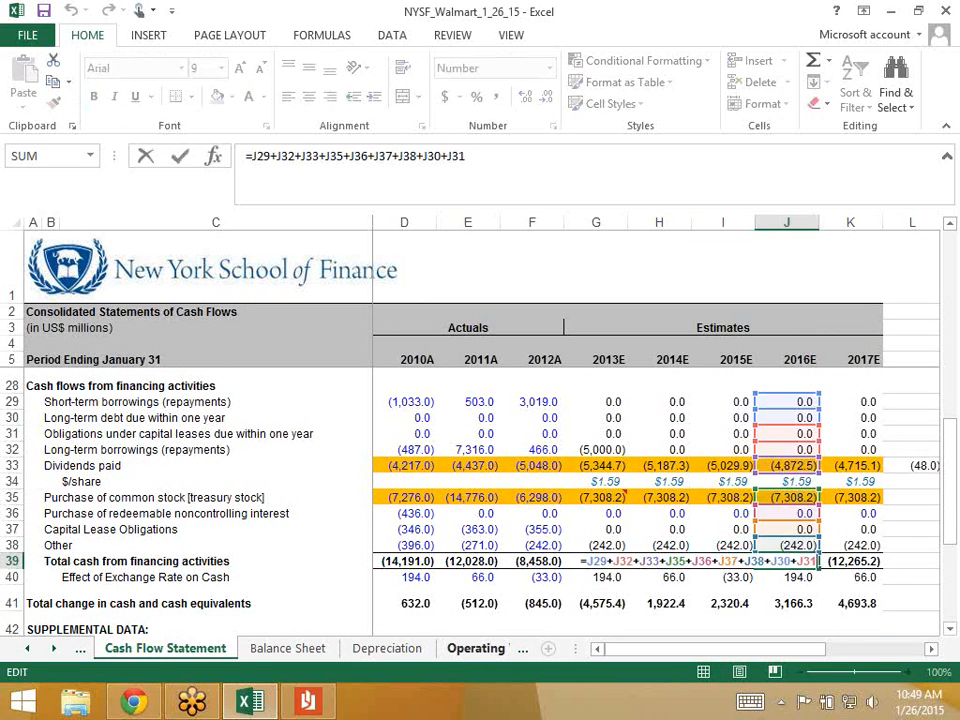
pyautogui.press('Tab')
pyautogui.press('F2')
pyautogui.press('Escape')
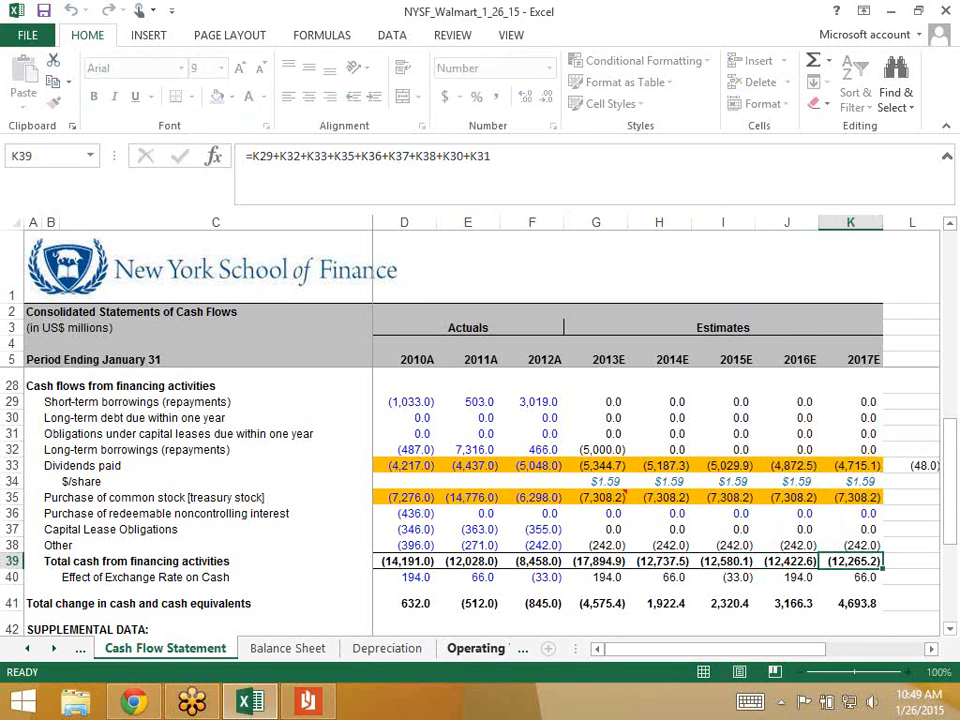
pyautogui.press('Left')
pyautogui.press('Left')
pyautogui.press('Left')
pyautogui.press('Left')
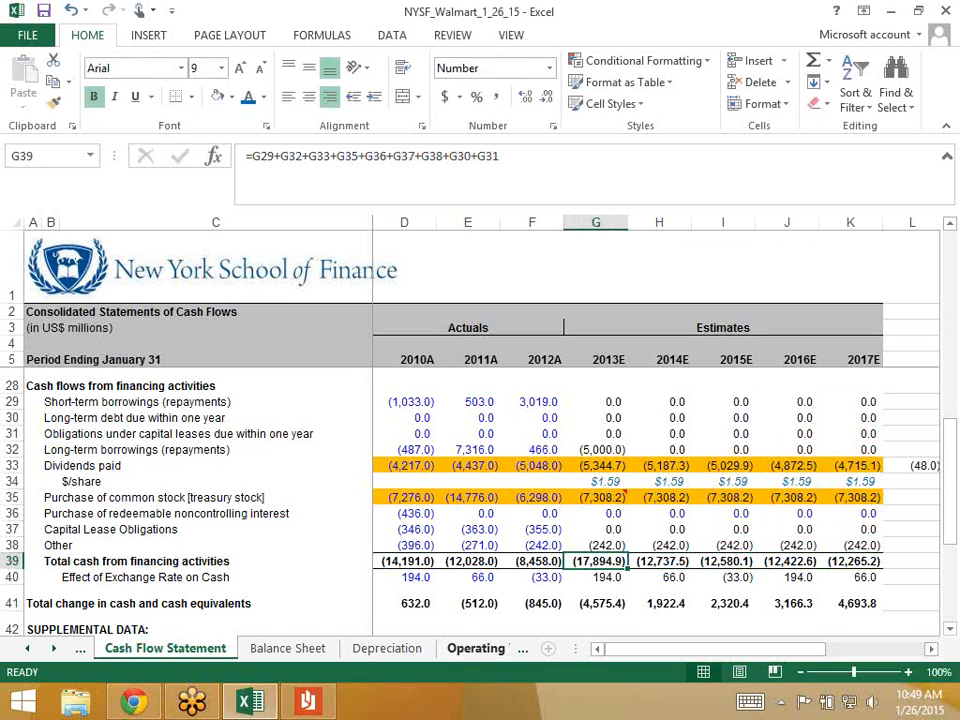
# - Confirm 2013E cash flow before debt paydown is 424.6, then save the workbook
pyautogui.press('Down')
pyautogui.press('Down')
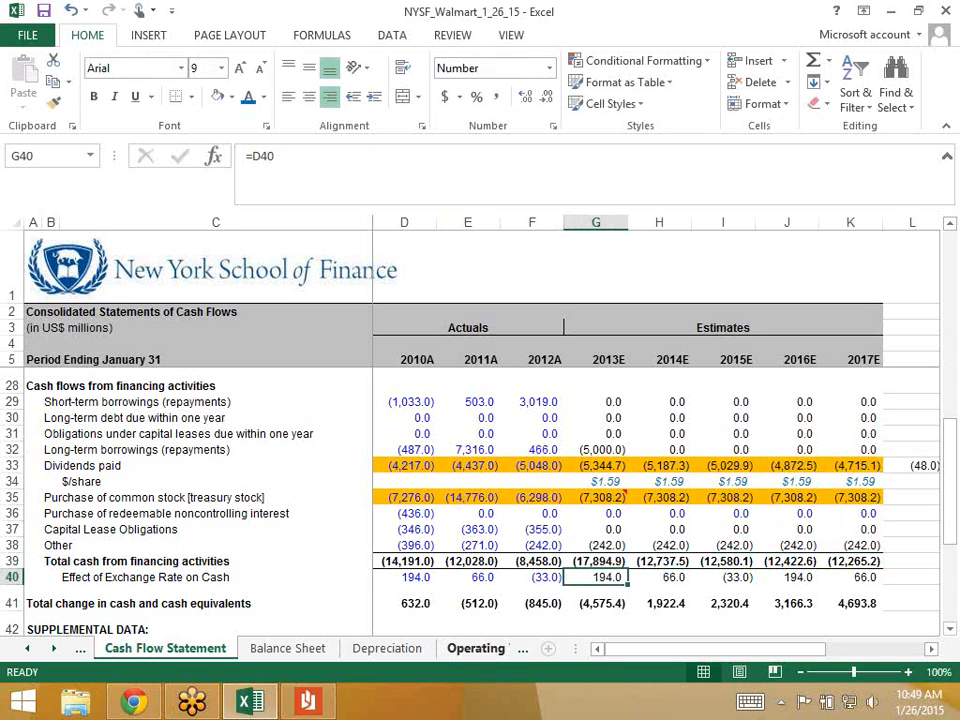
pyautogui.press('Down')
pyautogui.press('Down')
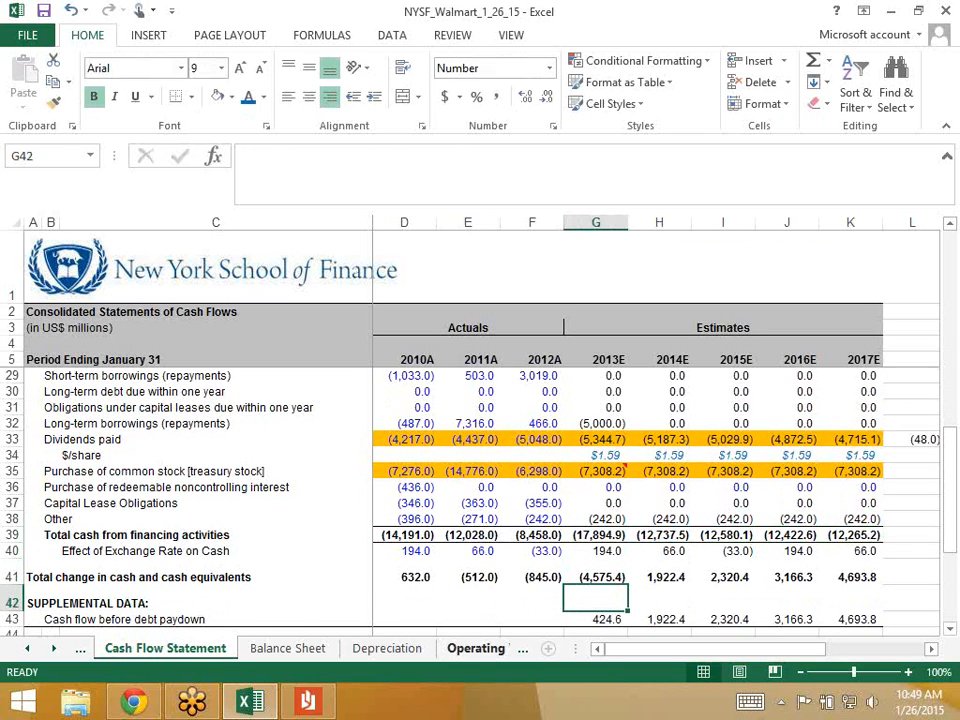
pyautogui.press('F2')
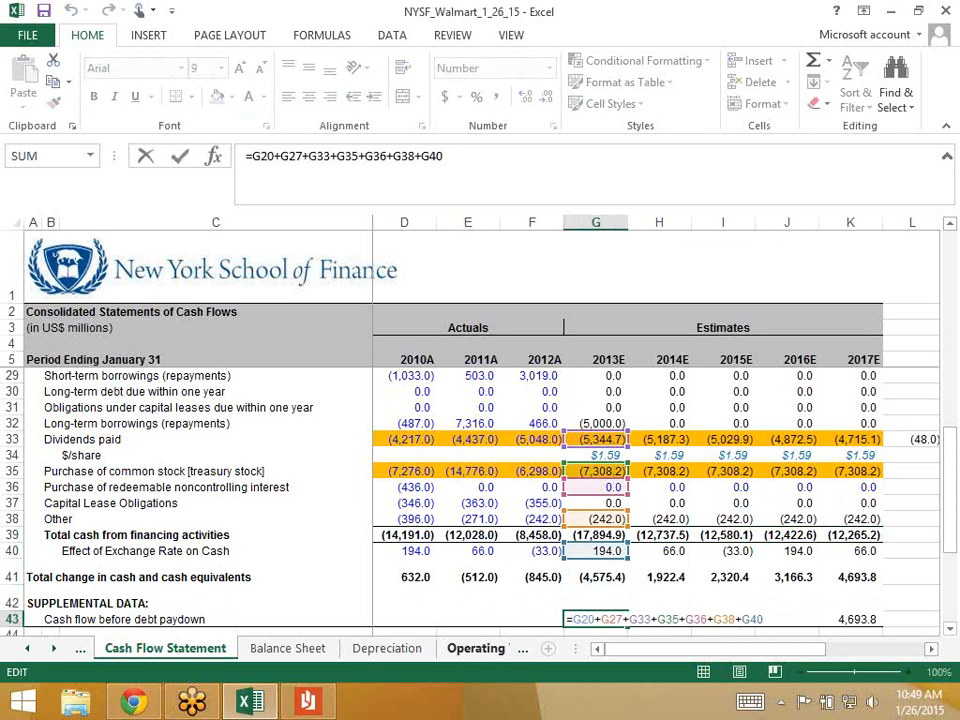
pyautogui.press('Escape')
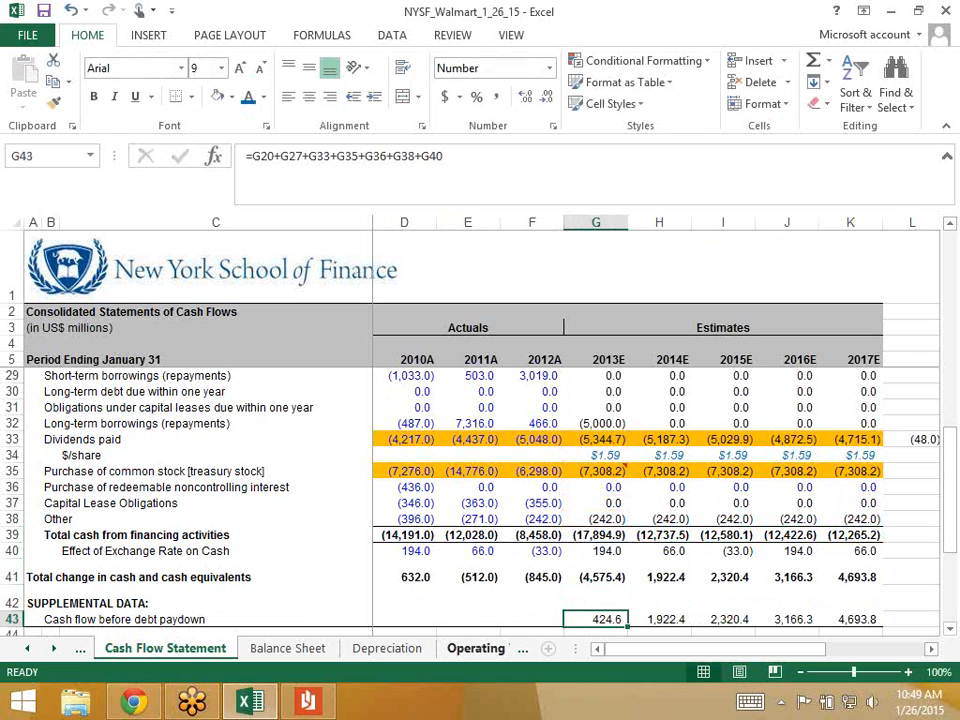
pyautogui.hotkey('ctrl', 's')
pyautogui.press('Up')
pyautogui.press('Up')
pyautogui.press('Up')
pyautogui.press('Up')
pyautogui.press('Up')
pyautogui.press('Up')
pyautogui.press('Up')
pyautogui.press('Up')
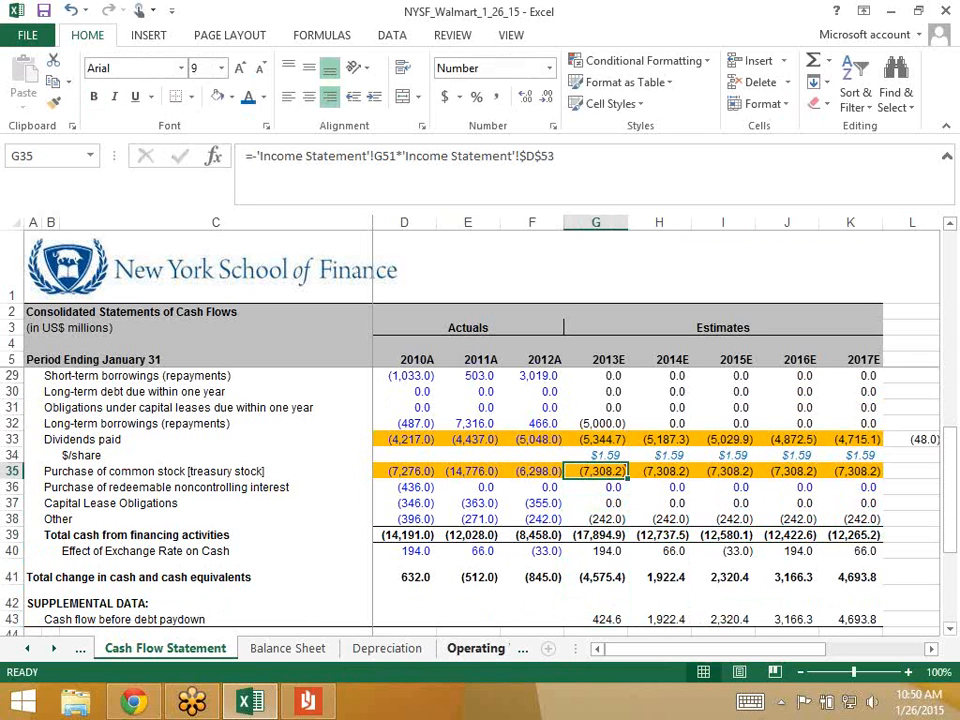
# - Inspect the Balance Sheet's 2013E short-term borrowings formula
pyautogui.hotkey('ctrl', 'pagedown')
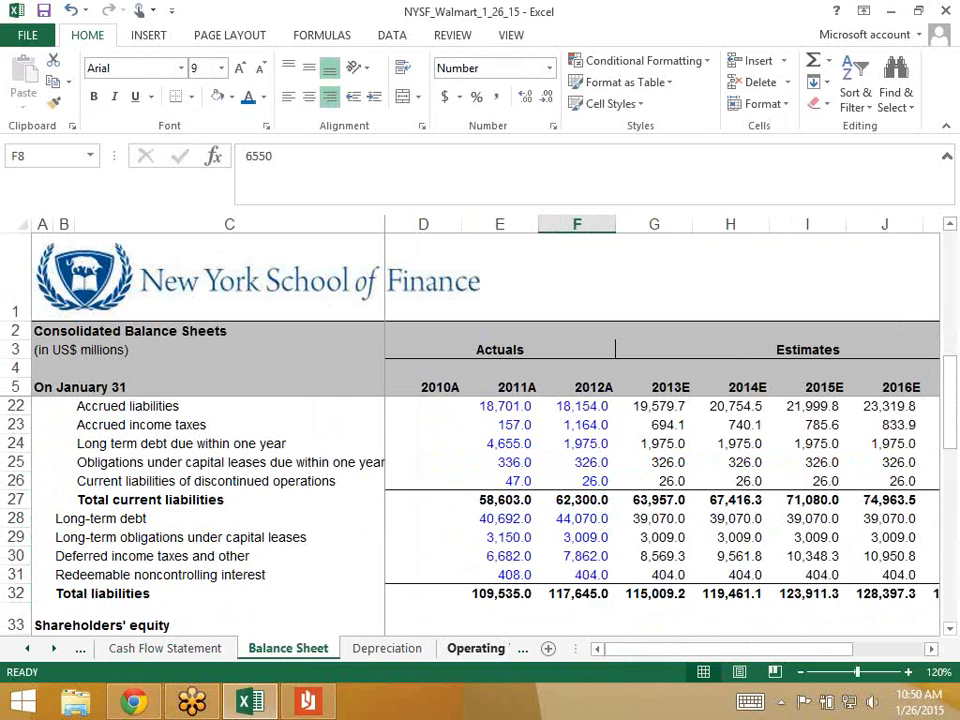
pyautogui.scroll(2, 480, 516)
pyautogui.scroll(-4, 480, 516)
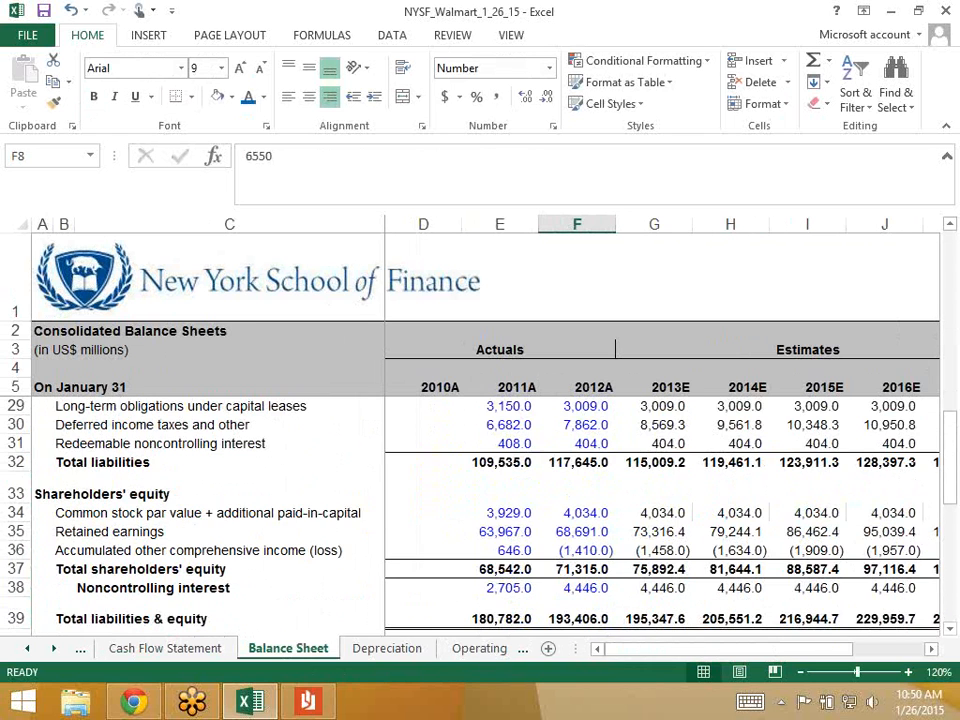
pyautogui.scroll(-3, 480, 516)
pyautogui.scroll(5, 480, 516)
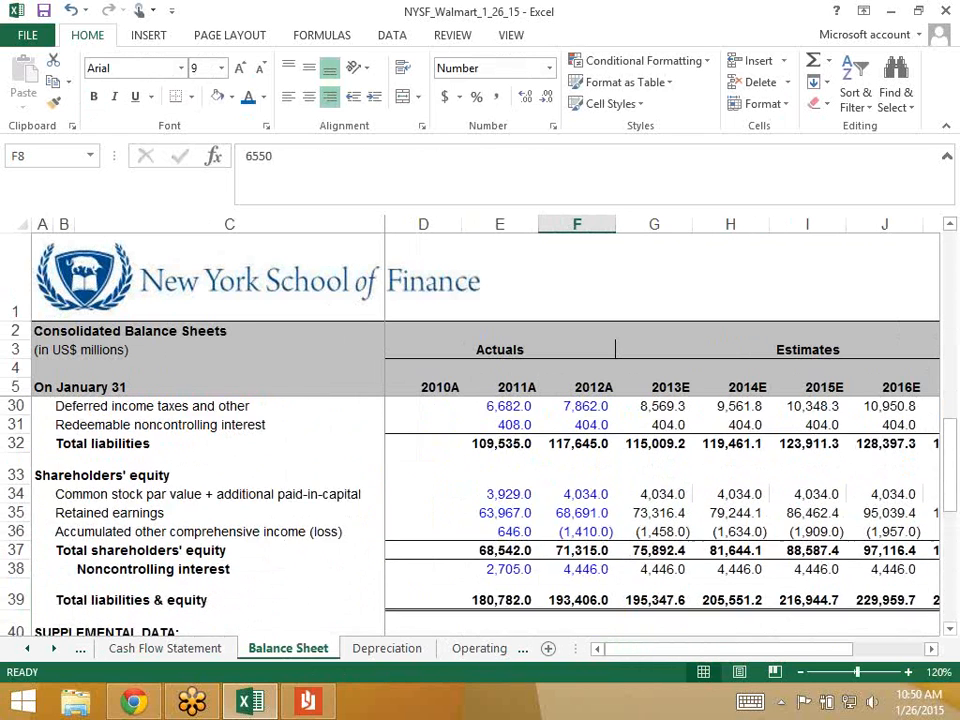
pyautogui.scroll(2, 480, 516)
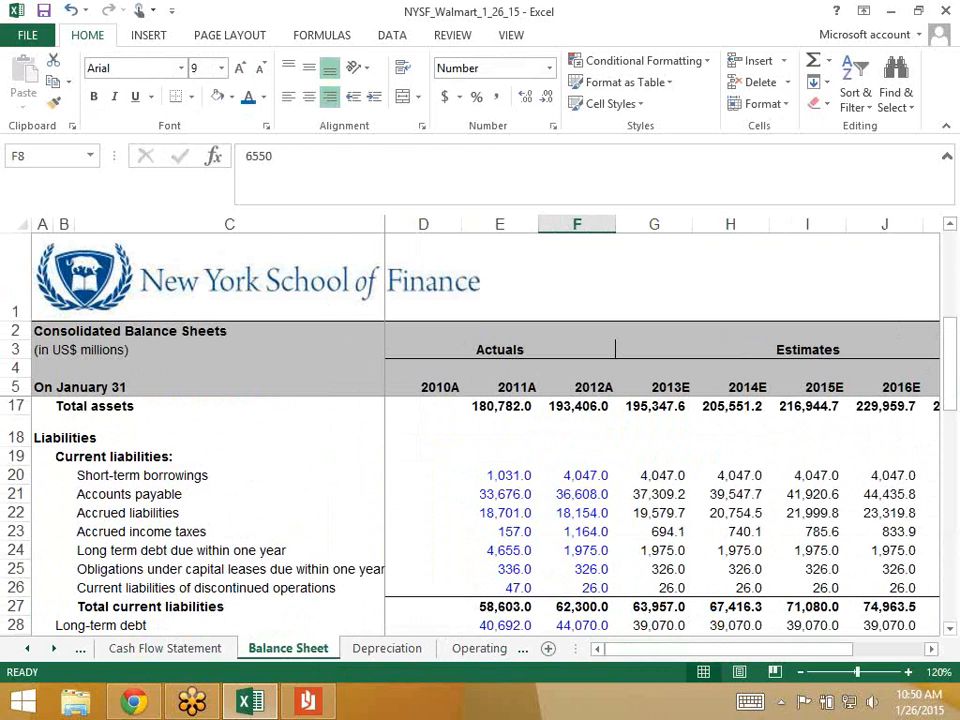
pyautogui.click(654, 476)
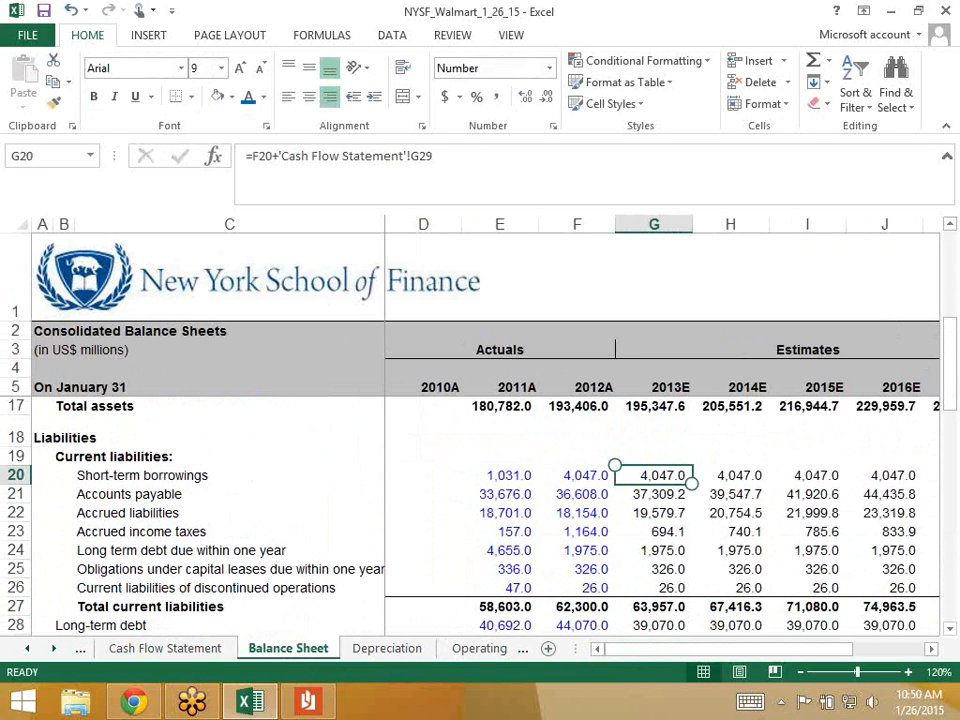
# - Check the matching 2013E Cash Flow Statement financing row, then return to Balance Sheet current debt
pyautogui.click(168, 648)
pyautogui.click(607, 393)
pyautogui.press('Up')
pyautogui.scroll(1, 605, 398)
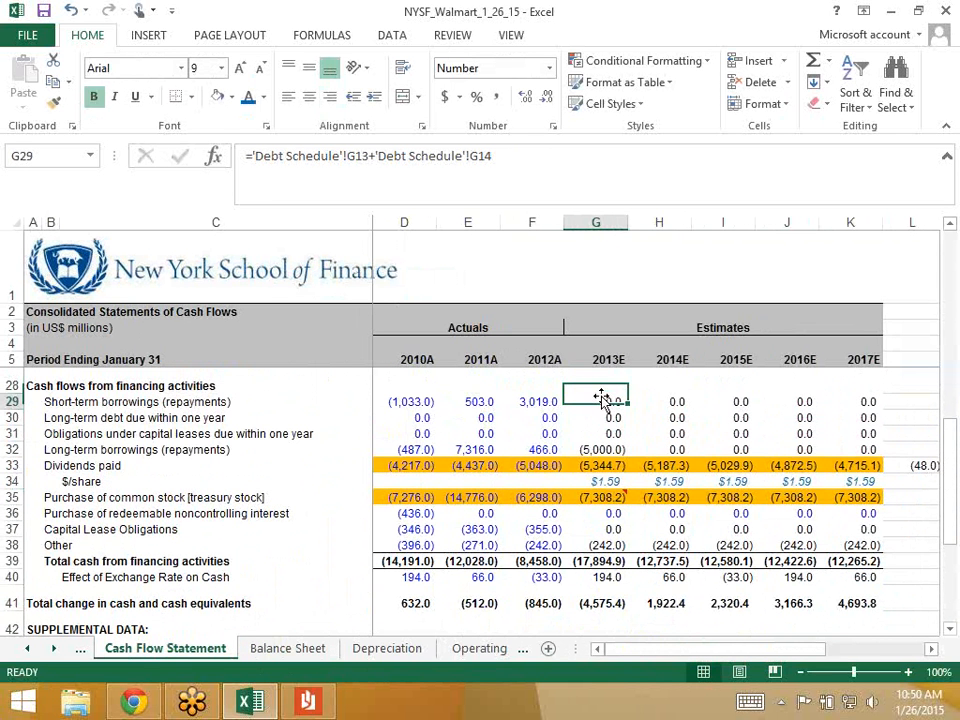
pyautogui.click(290, 649)
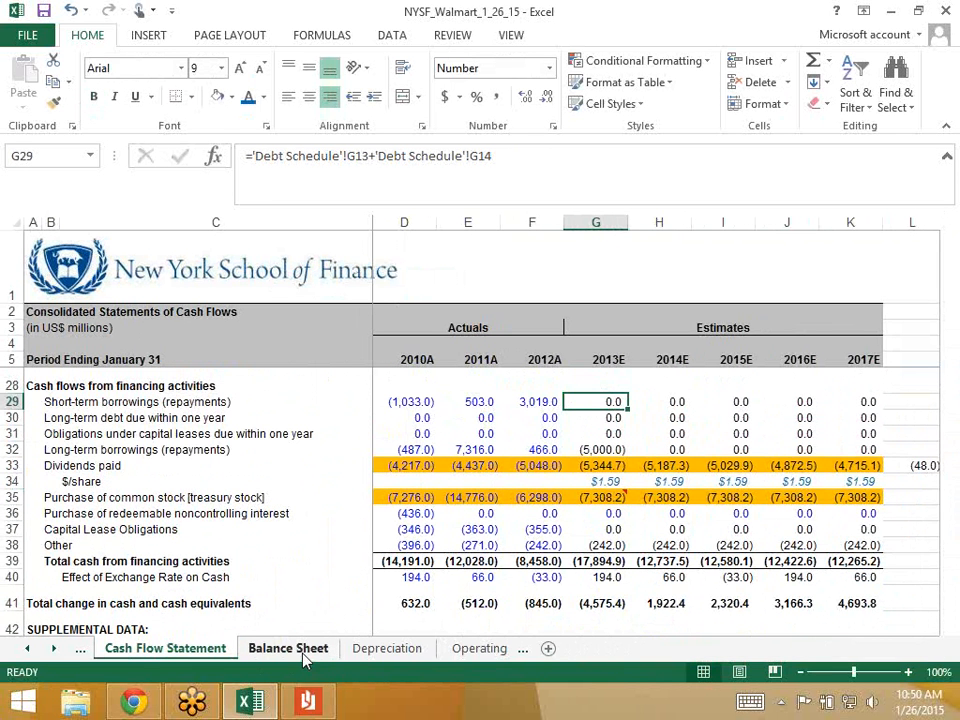
pyautogui.press('Down')
pyautogui.press('Down')
pyautogui.press('Down')
pyautogui.press('Down')
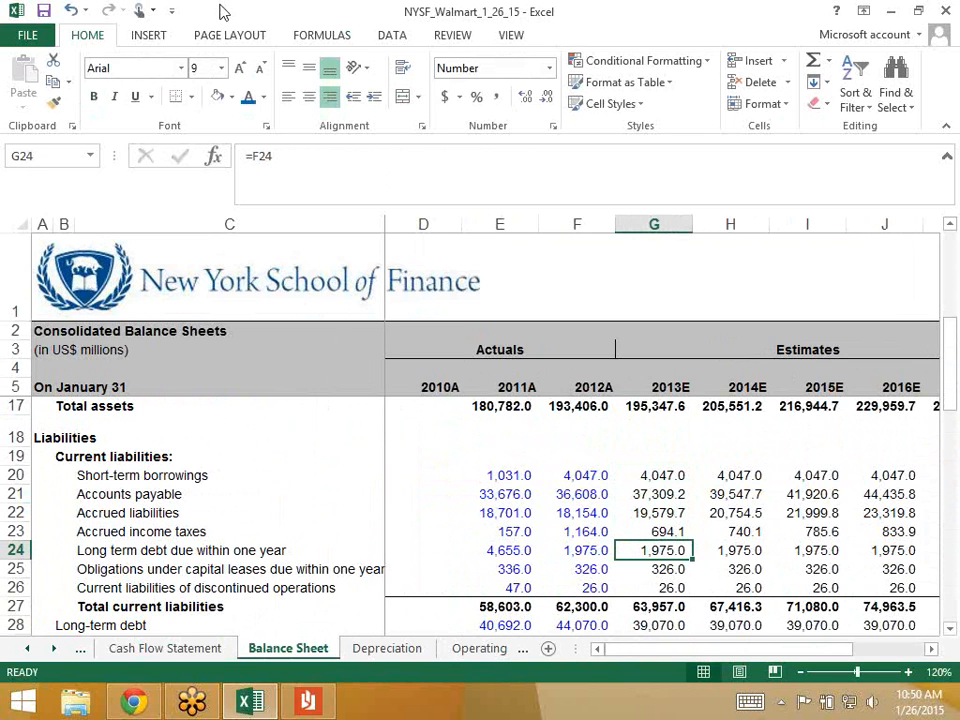
# - Set 2013E–2017E long-term debt due within one year to =F24+'Cash Flow Statement'!G30
pyautogui.click(303, 163)
pyautogui.write('+')
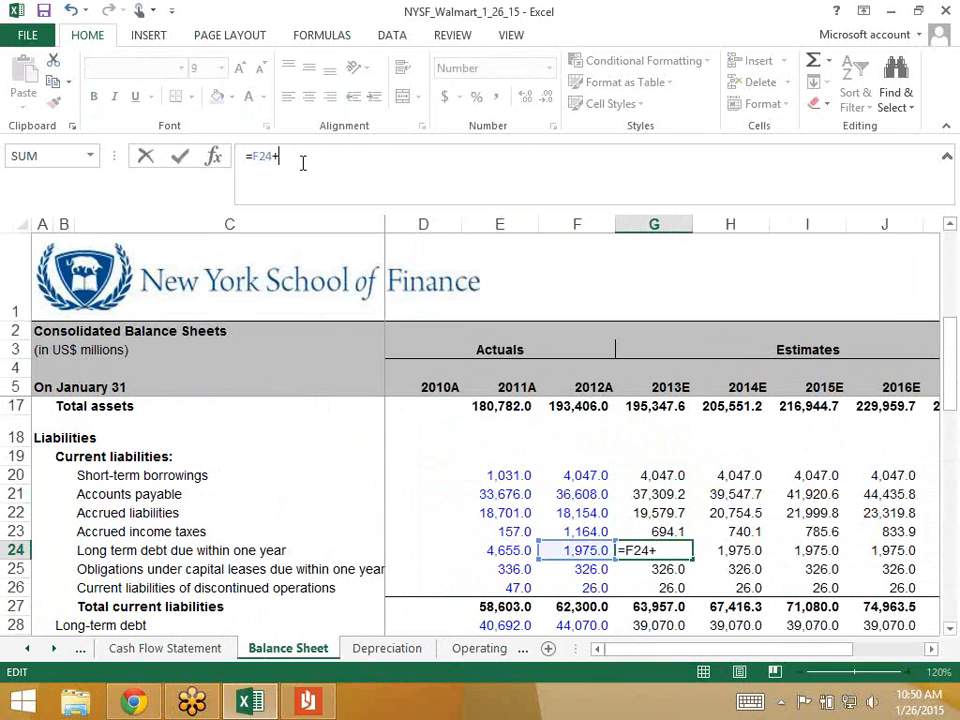
pyautogui.click(190, 650)
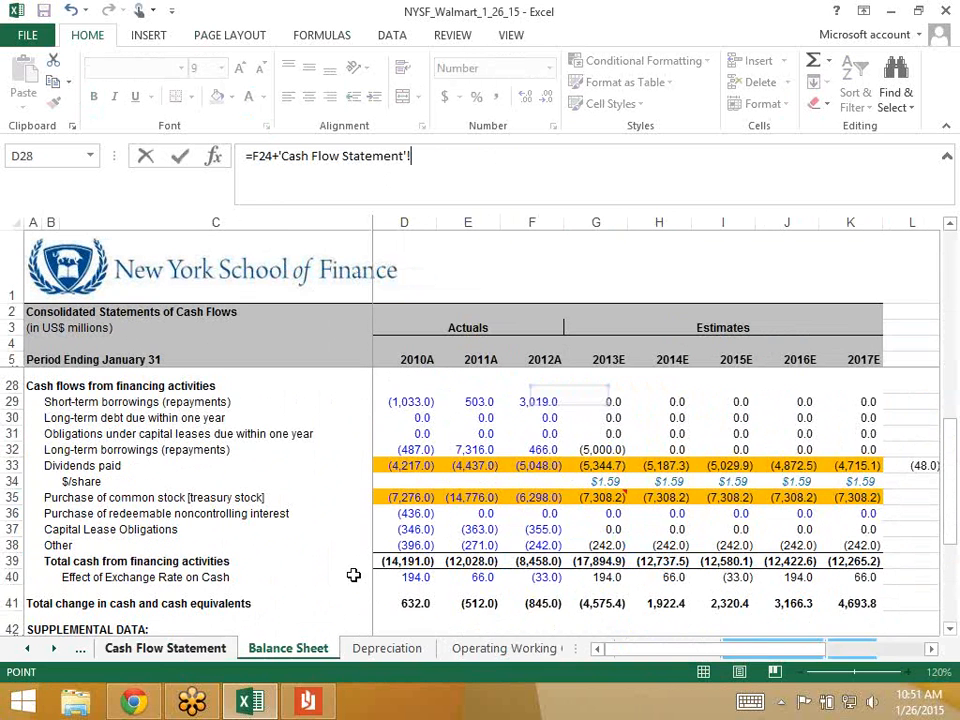
pyautogui.click(602, 418)
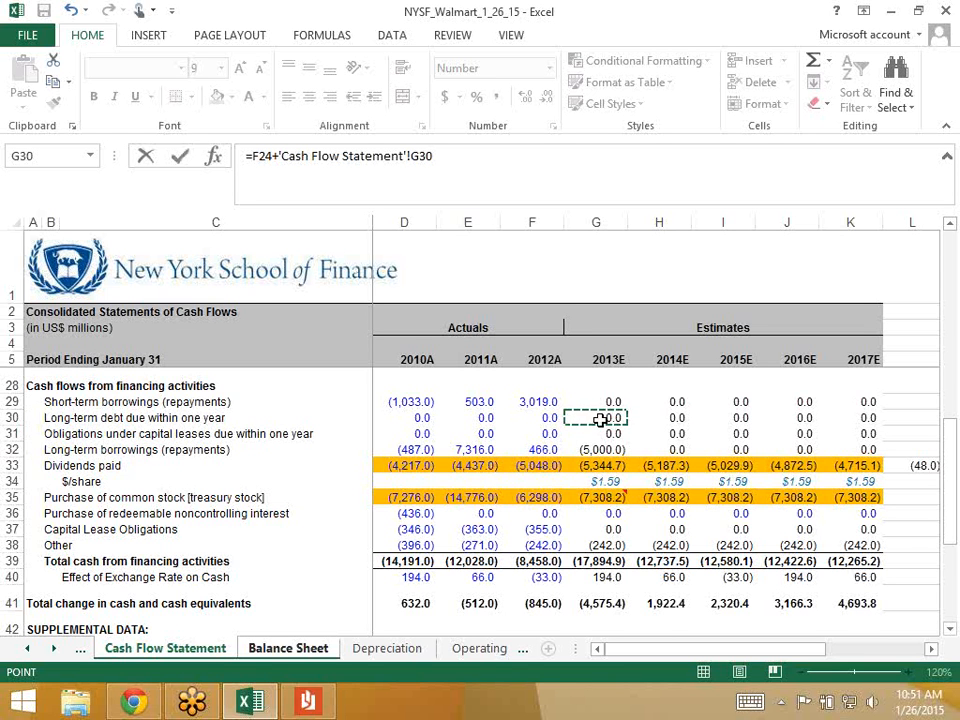
pyautogui.press('Return')
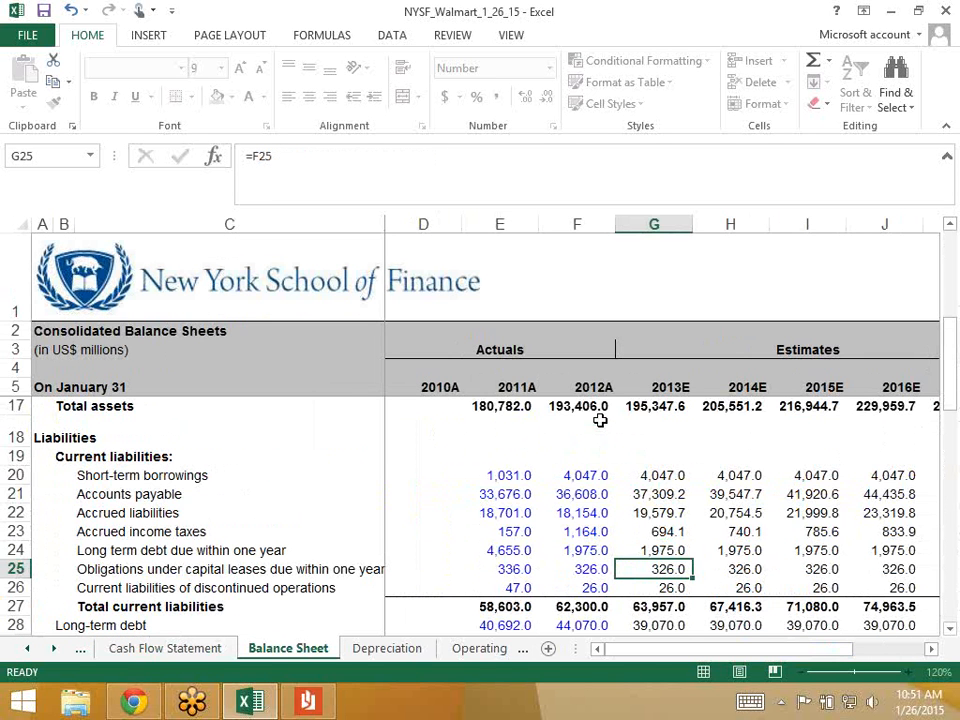
pyautogui.press('Up')
pyautogui.hotkey('shift', 'Right')
pyautogui.hotkey('shift', 'Right')
pyautogui.hotkey('shift', 'Right')
pyautogui.hotkey('shift', 'Right')
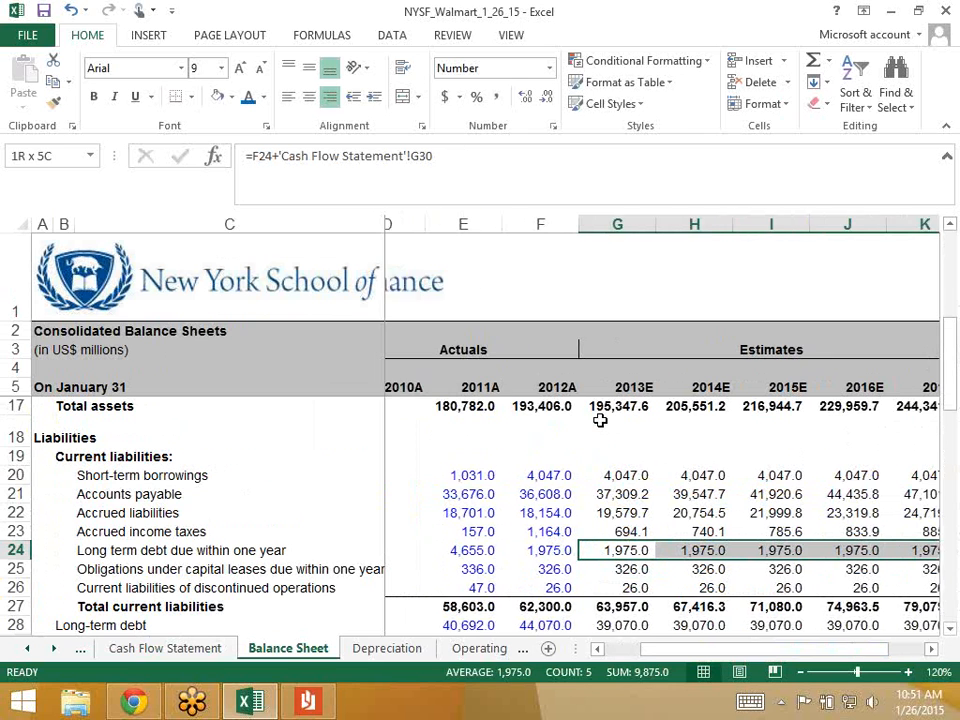
pyautogui.press('Down')
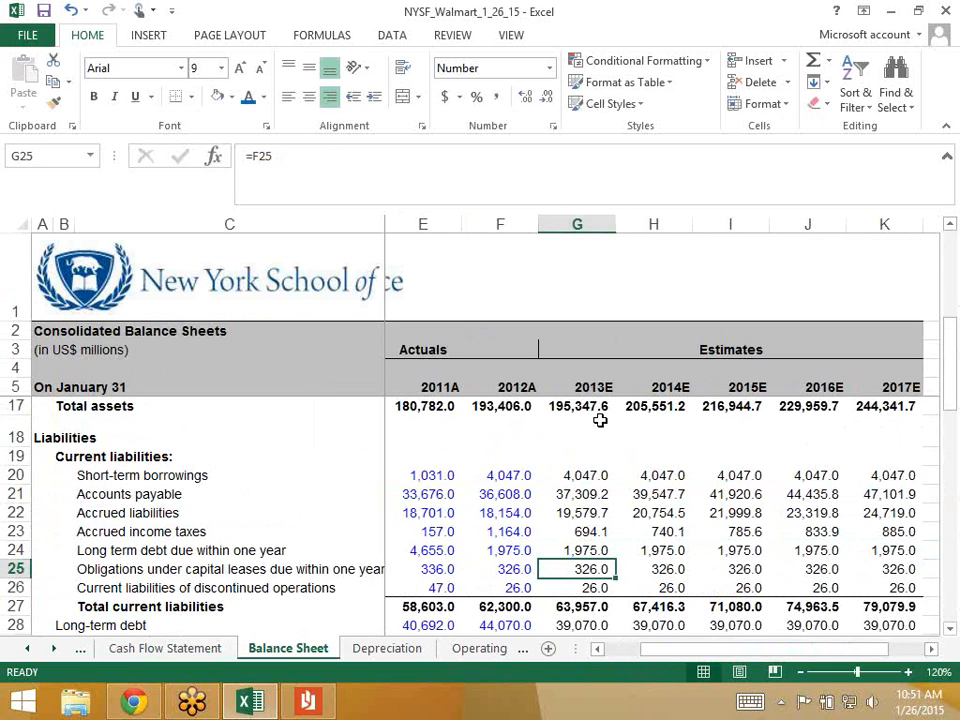
pyautogui.press('Down')
pyautogui.press('Up')
# - Link 2013E–2017E current capital lease obligations to the cash flow row with =F25+'Cash Flow Statement'!G31
pyautogui.click(393, 154)
pyautogui.write('+')
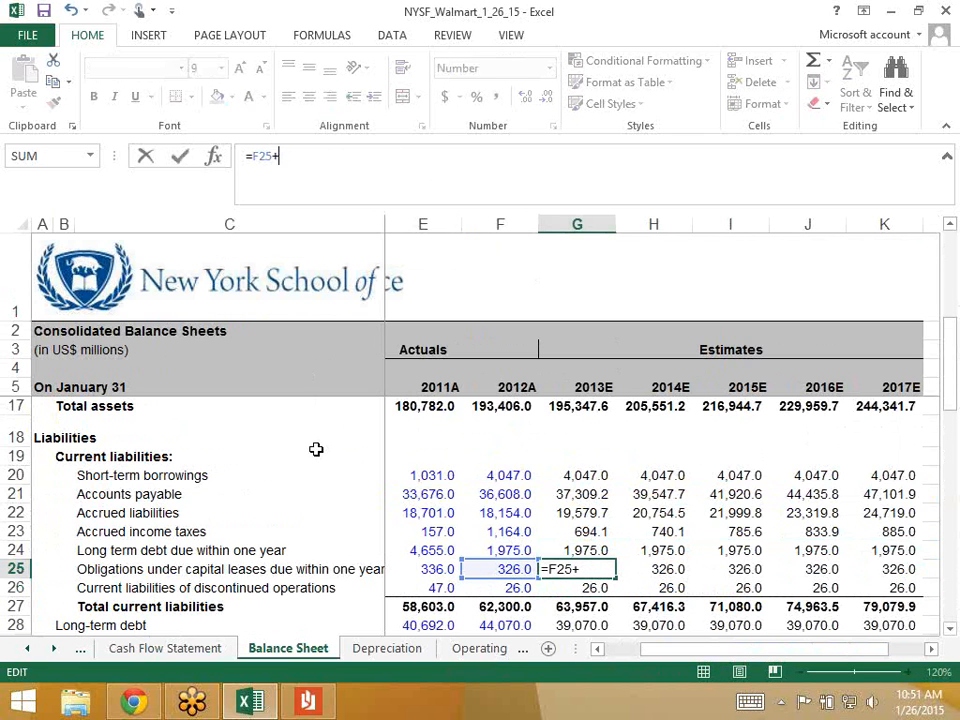
pyautogui.click(190, 650)
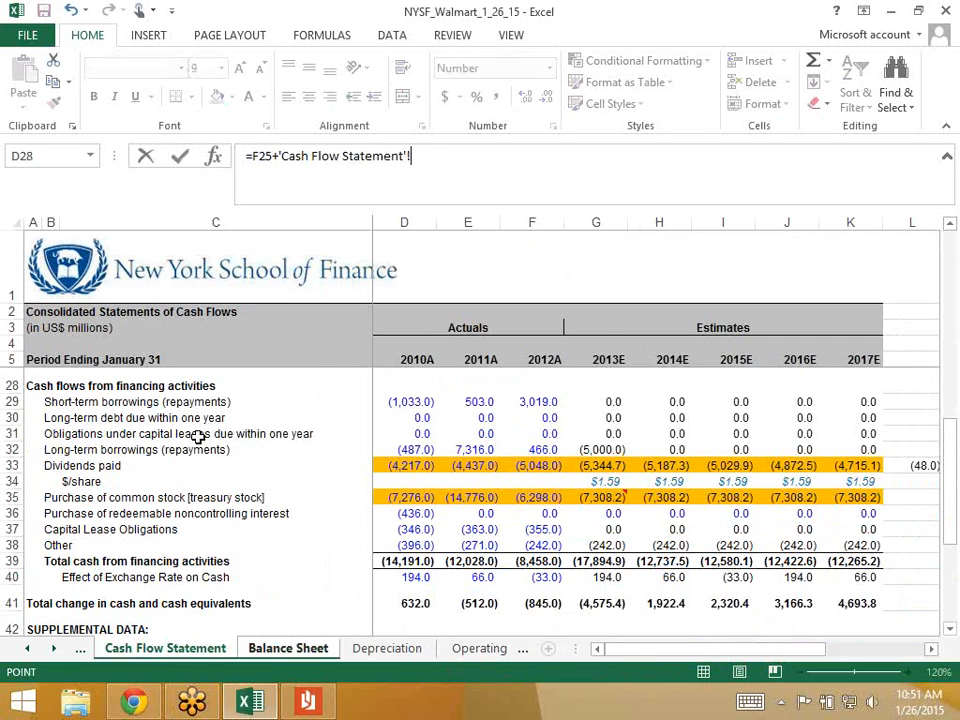
pyautogui.click(613, 432)
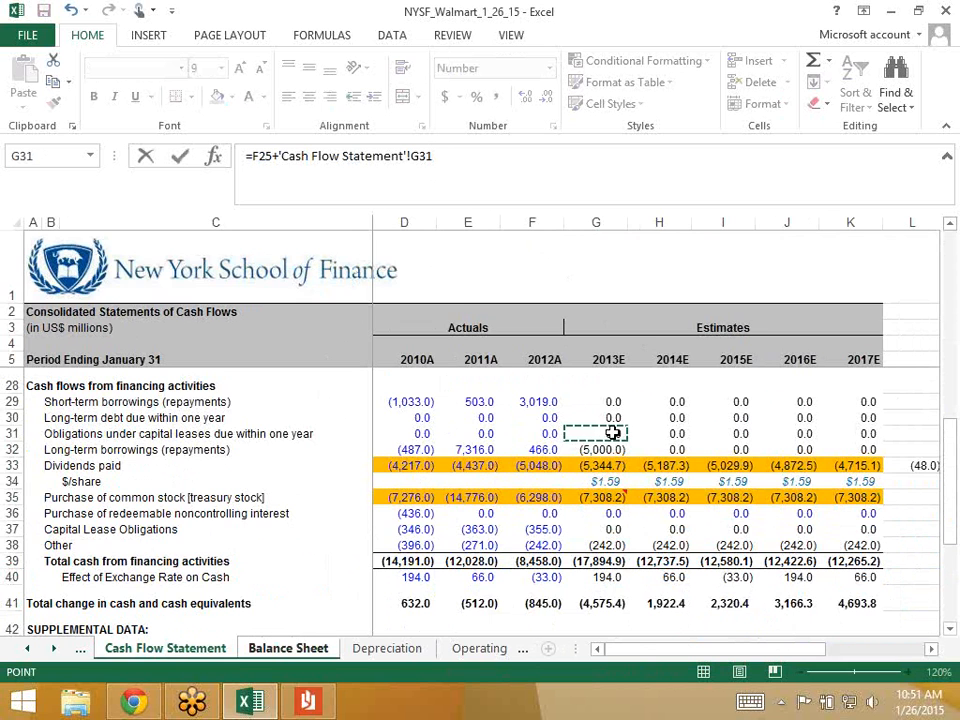
pyautogui.press('Return')
pyautogui.press('Return')
pyautogui.press('Up')
pyautogui.hotkey('shift', 'Right')
pyautogui.hotkey('shift', 'Right')
pyautogui.hotkey('shift', 'Right')
pyautogui.hotkey('shift', 'Right')
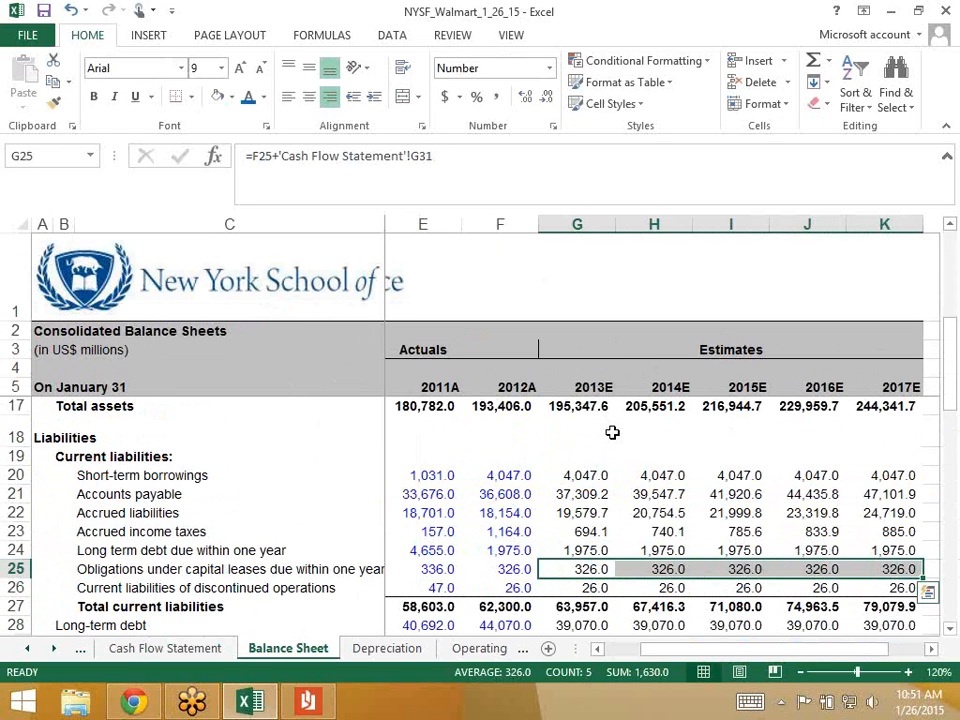
pyautogui.press('Up')
pyautogui.press('Down')
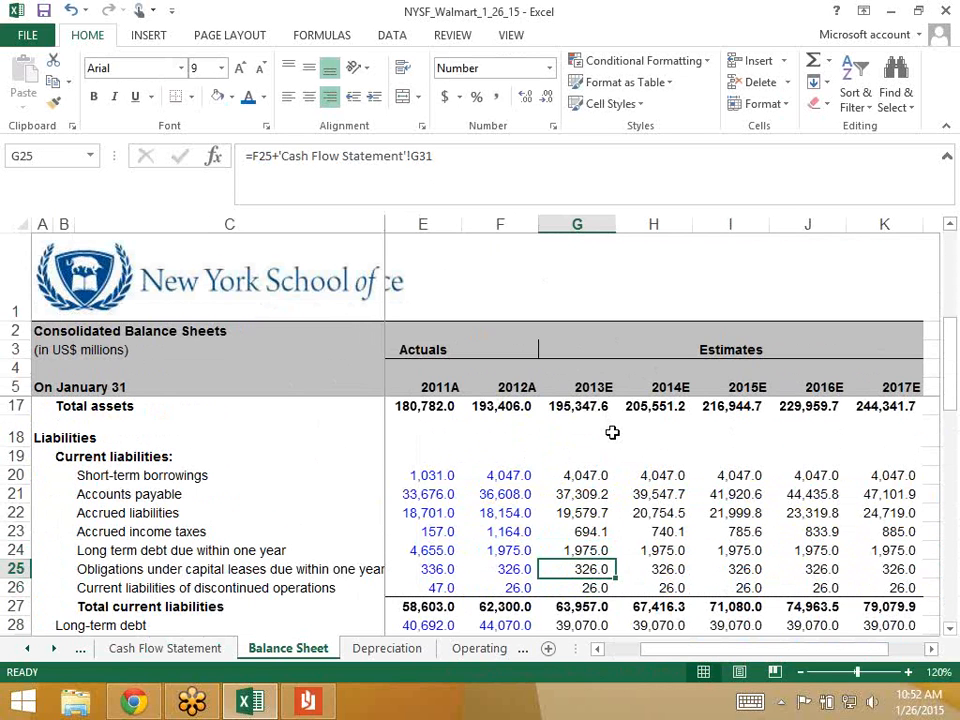
# - Check the long-term debt, capital lease and shareholders' equity formulas, then go to the Depreciation sheet
pyautogui.press('Down')
pyautogui.press('Down')
pyautogui.press('Down')
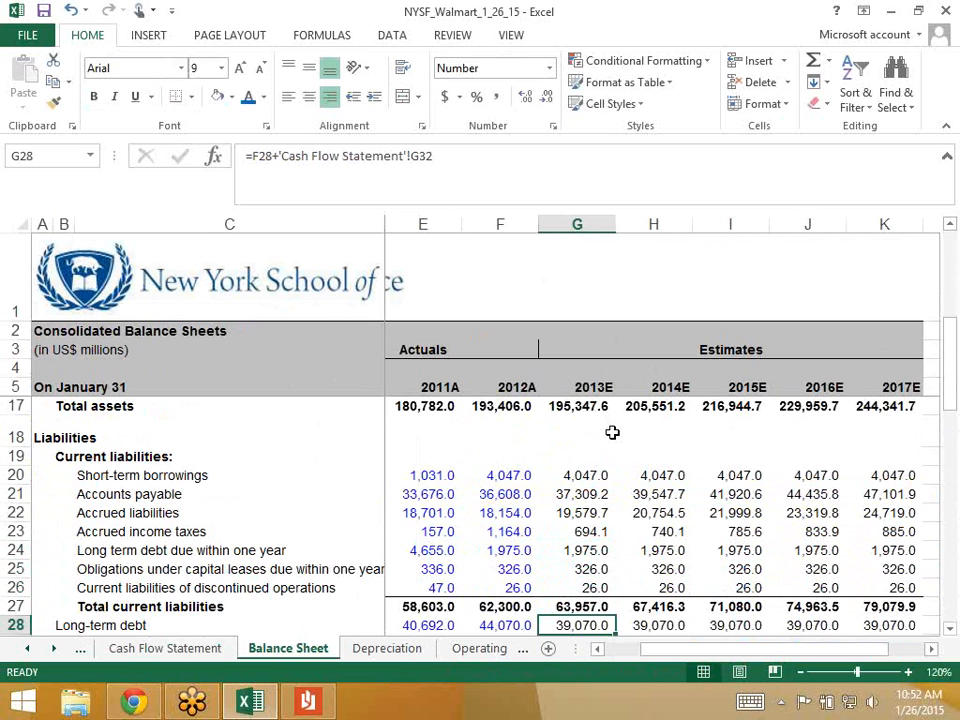
pyautogui.press('Down')
pyautogui.press('Down')
pyautogui.press('Up')
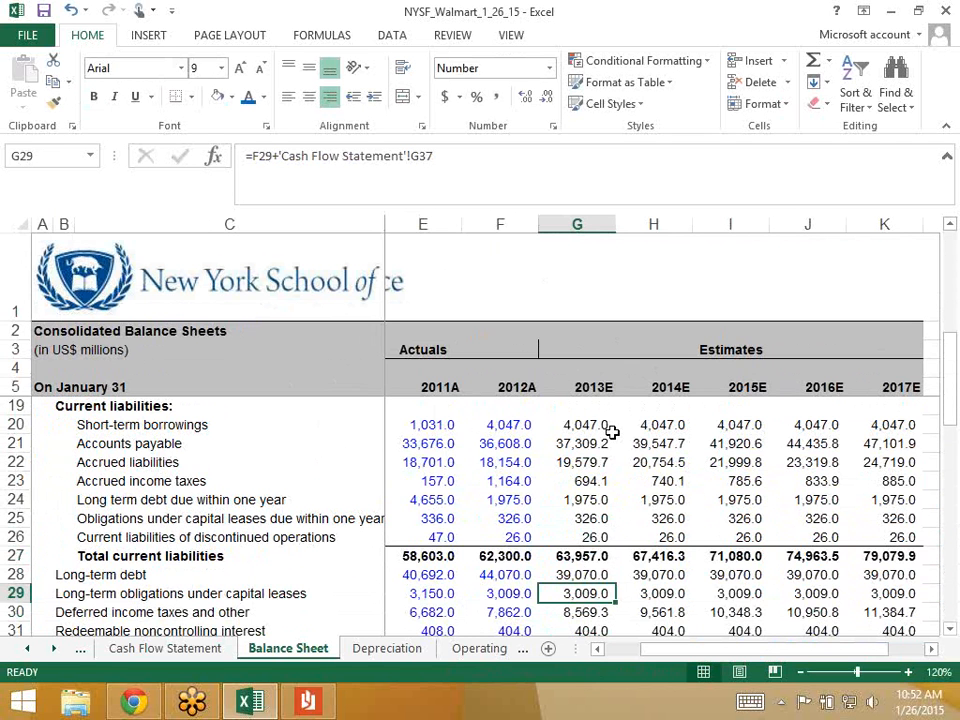
pyautogui.press('Down')
pyautogui.press('Down')
pyautogui.press('Down')
pyautogui.press('Down')
pyautogui.press('Down')
pyautogui.press('Down')
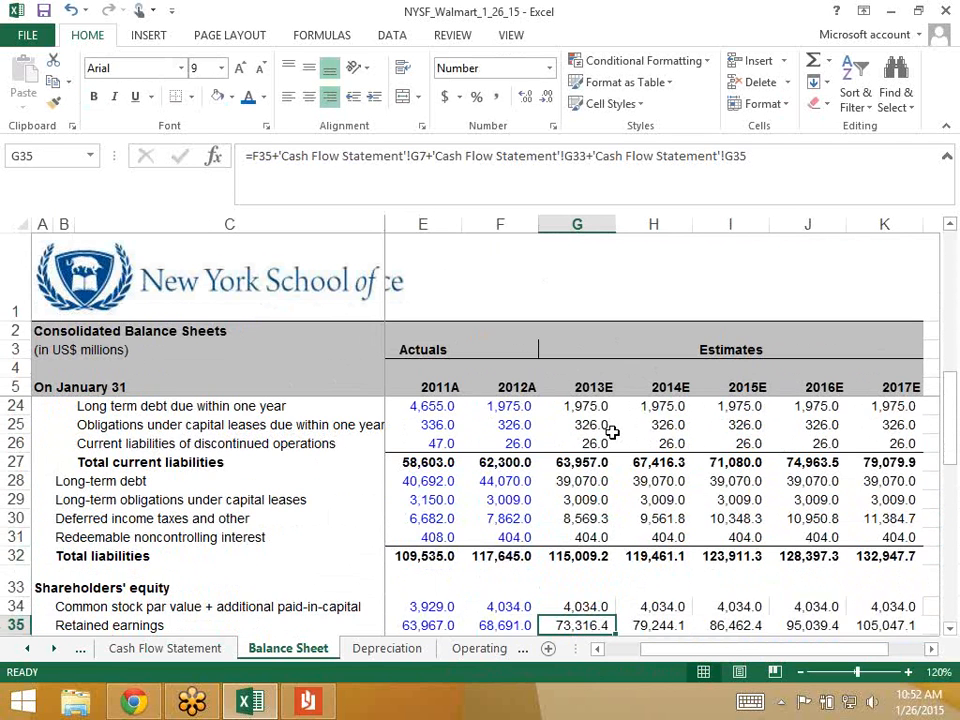
pyautogui.press('Down')
pyautogui.press('Down')
pyautogui.press('Down')
pyautogui.press('Up')
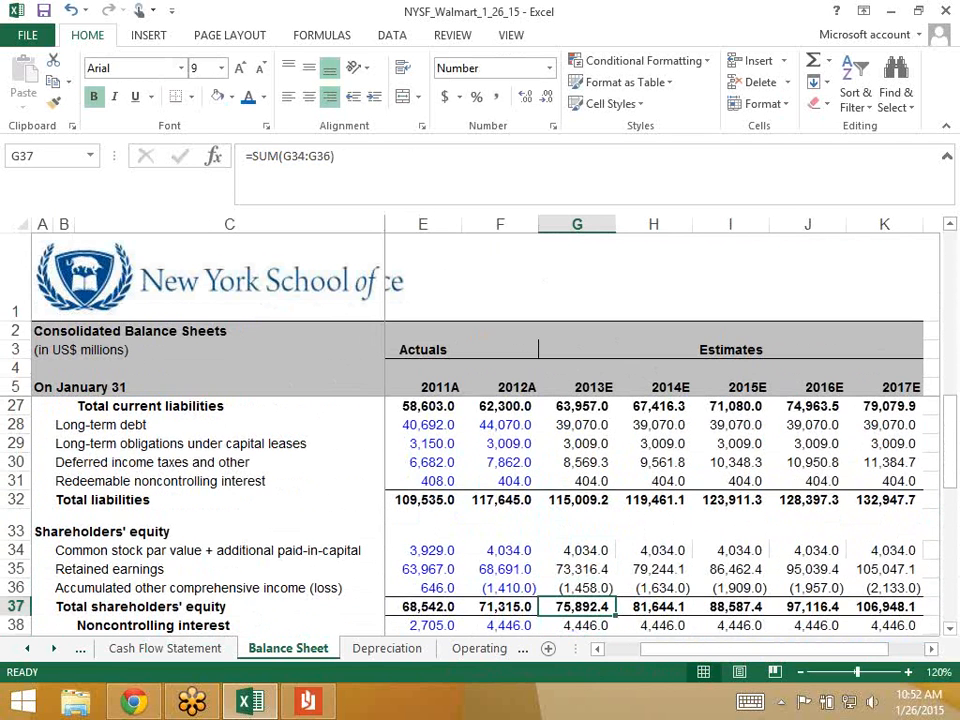
pyautogui.hotkey('ctrl', 'pagedown')
pyautogui.hotkey('ctrl', 'pagedown')
pyautogui.hotkey('ctrl', 'pagedown')
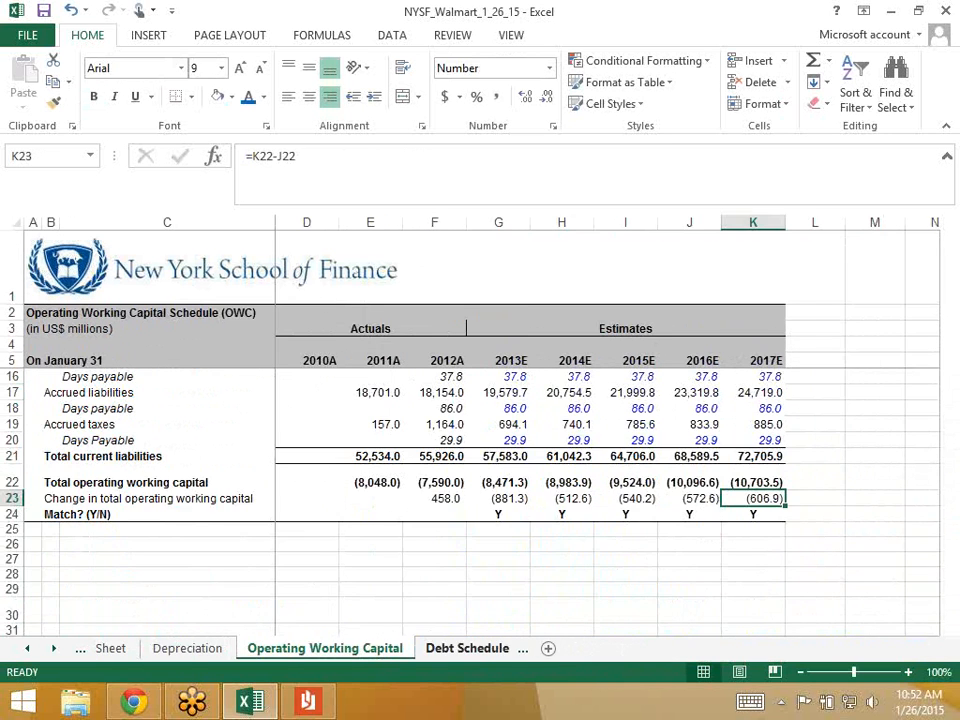
# - Scroll the Debt Schedule to long-term debt and select the 2013E mandatory retirement of (5,000.0)
pyautogui.scroll(-4, 480, 450)
pyautogui.scroll(-3, 480, 500)
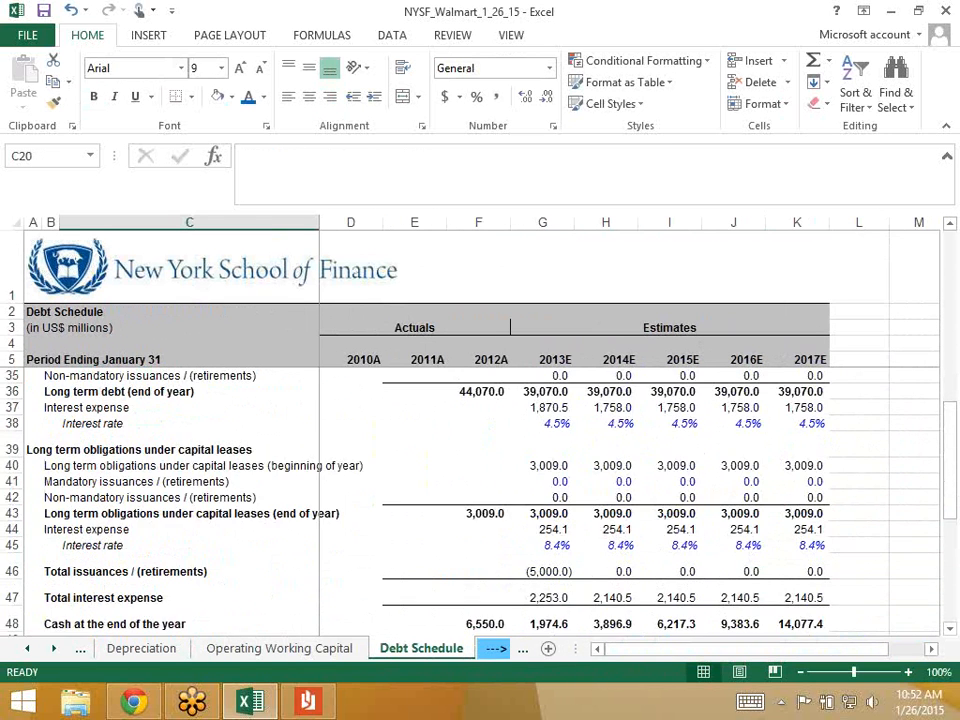
pyautogui.click(542, 518)
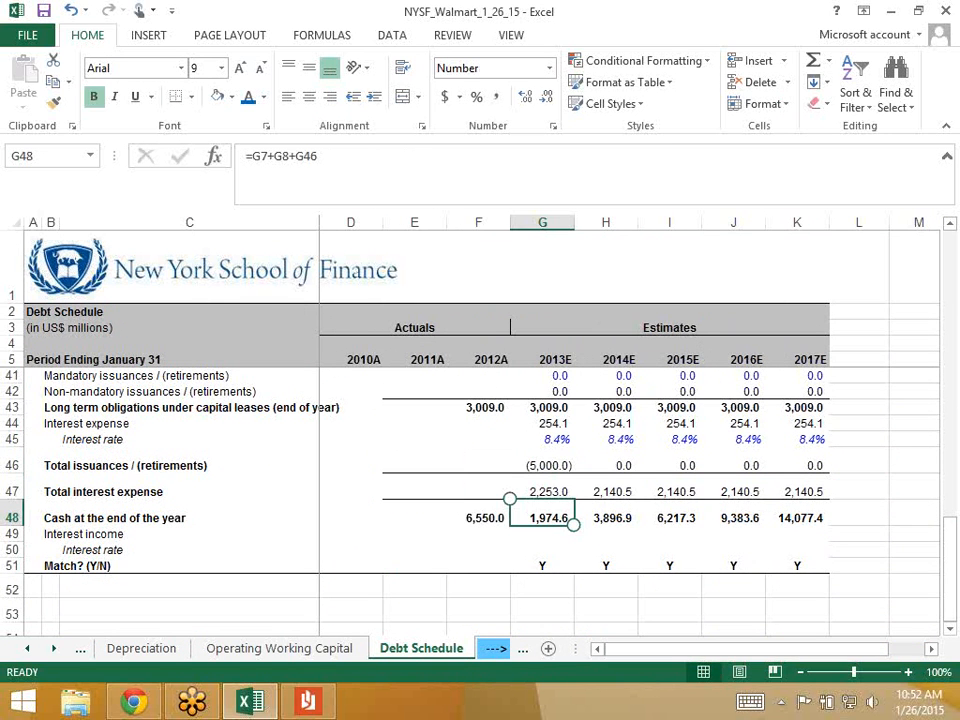
pyautogui.press('Up')
pyautogui.press('Up')
pyautogui.press('Up')
pyautogui.press('Up')
pyautogui.press('Up')
pyautogui.press('Up')
pyautogui.press('Up')
pyautogui.press('Up')
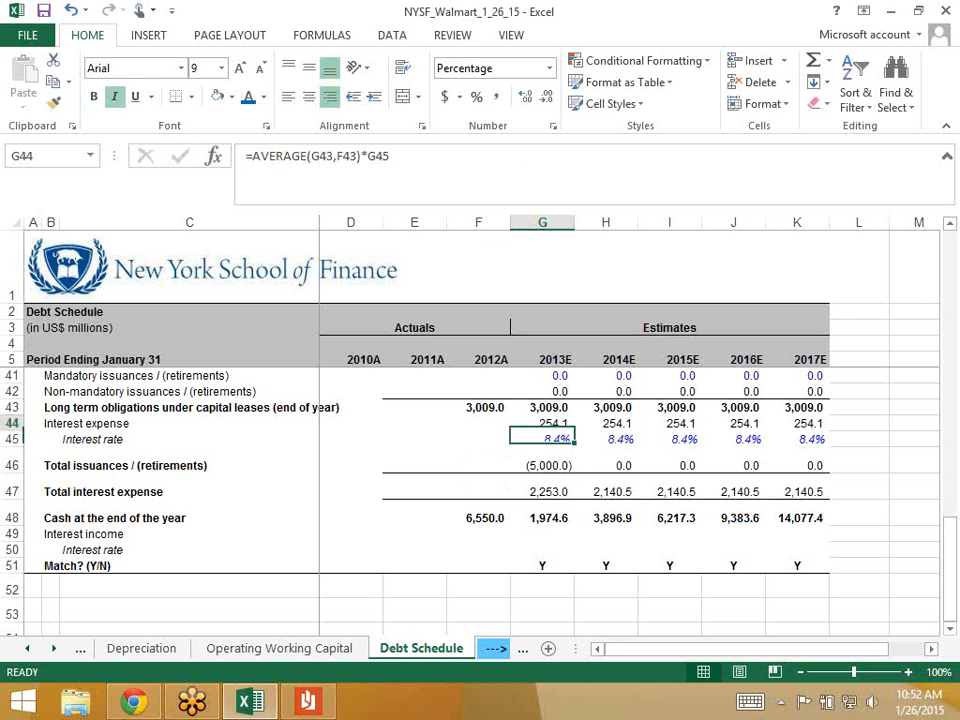
pyautogui.press('Up')
pyautogui.press('Up')
pyautogui.press('Up')
pyautogui.press('Up')
pyautogui.press('Up')
pyautogui.press('Up')
pyautogui.press('Up')
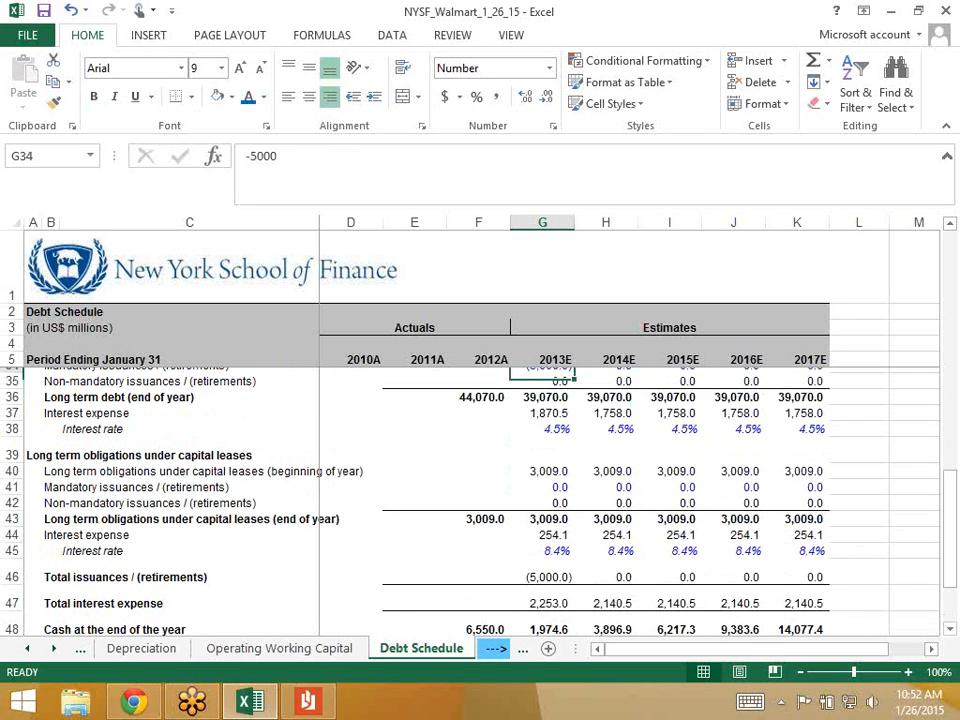
pyautogui.press('Down')
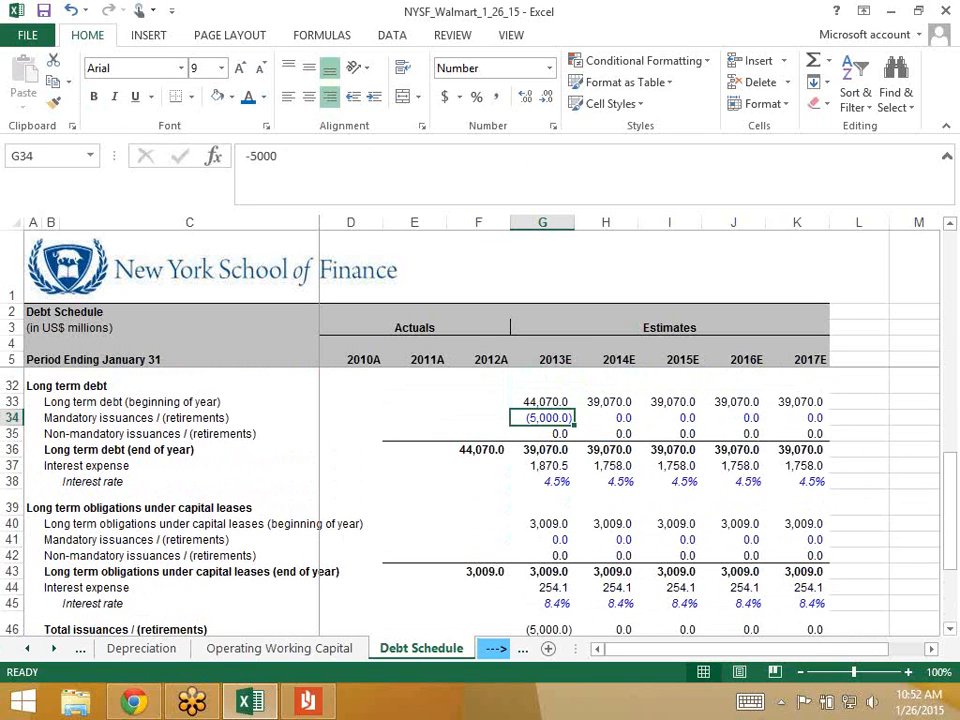
# - Set the 2013E mandatory retirement to 0, then check the interest expense and Match formulas
pyautogui.write('0')
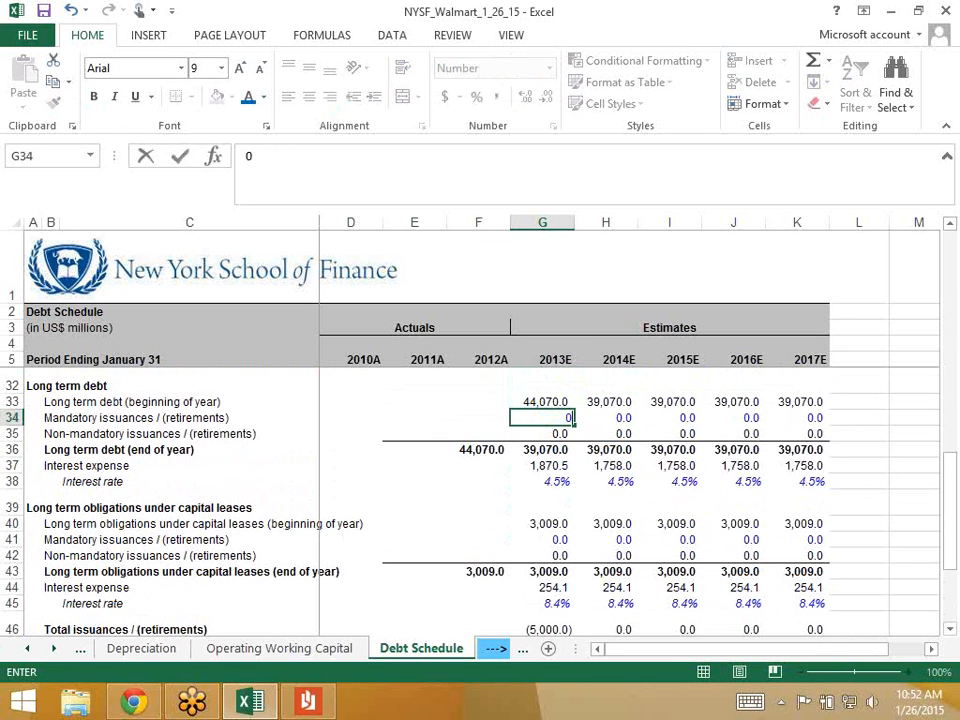
pyautogui.press('Return')
pyautogui.press('Up')
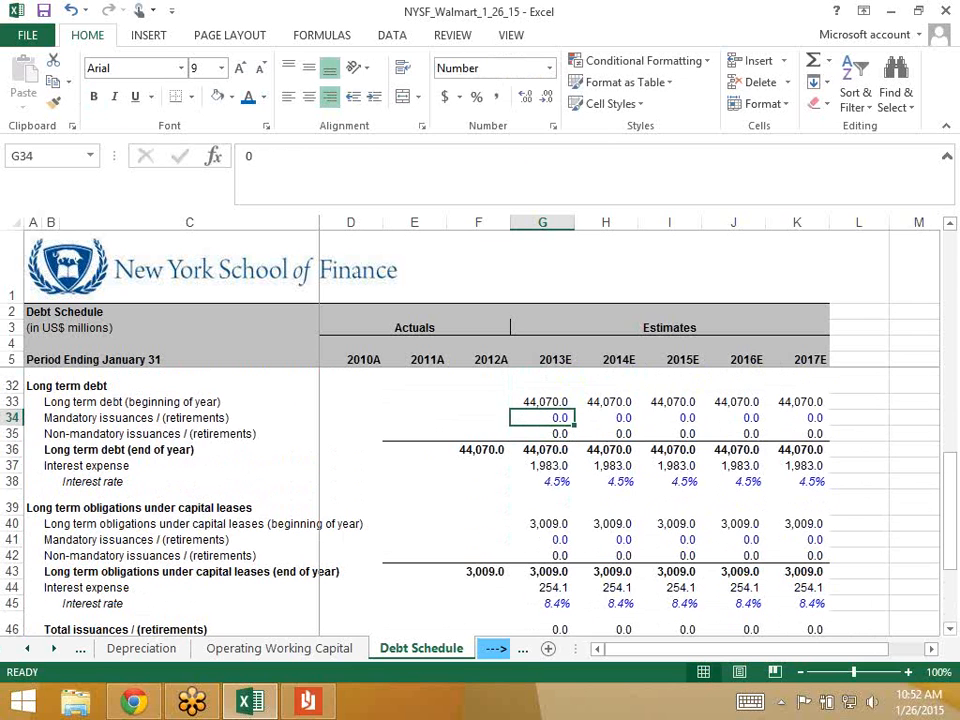
pyautogui.press('Down')
pyautogui.press('Down')
pyautogui.press('Down')
pyautogui.press('Down')
pyautogui.press('Down')
pyautogui.press('Down')
pyautogui.press('Down')
pyautogui.press('Down')
pyautogui.press('Down')
pyautogui.press('Down')
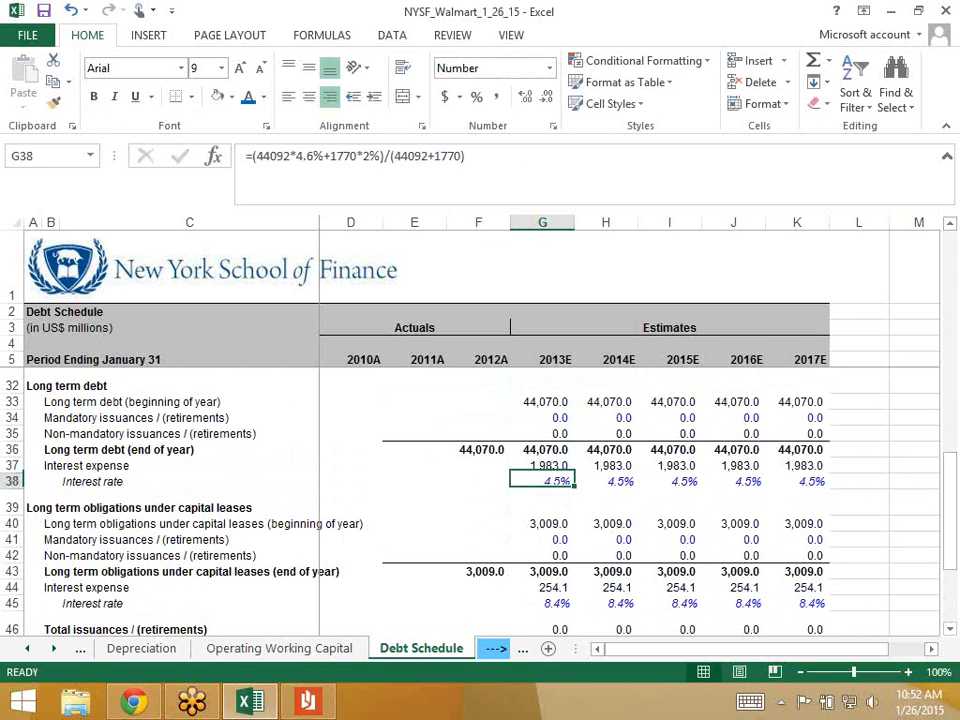
pyautogui.press('Down')
pyautogui.press('Down')
pyautogui.press('Down')
pyautogui.press('Down')
pyautogui.press('Down')
pyautogui.press('Down')
pyautogui.press('Down')
pyautogui.press('Down')
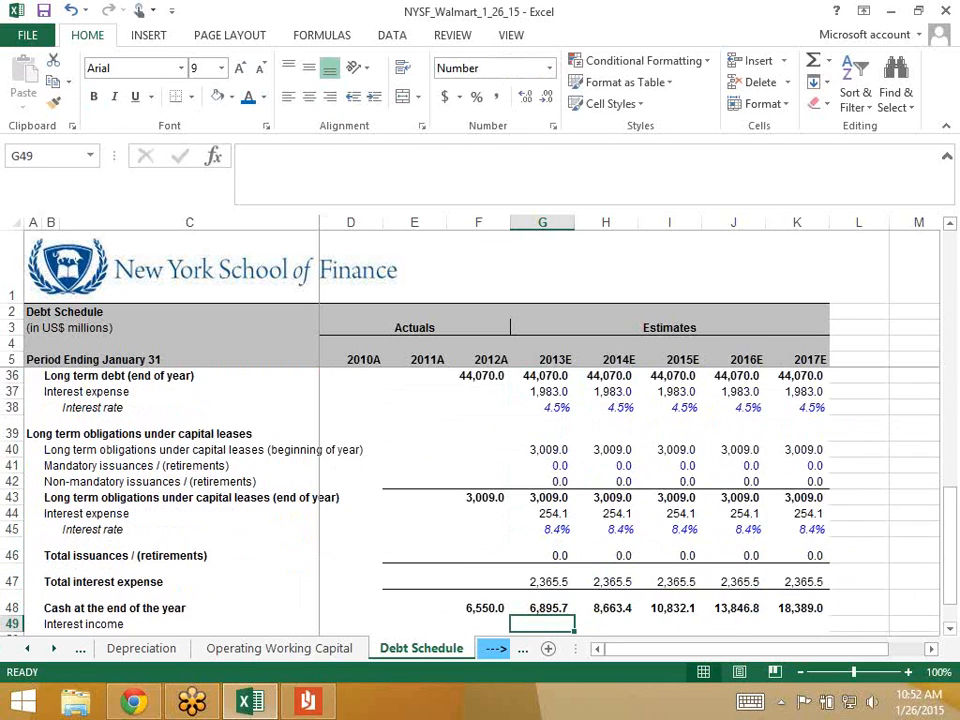
pyautogui.press('Up')
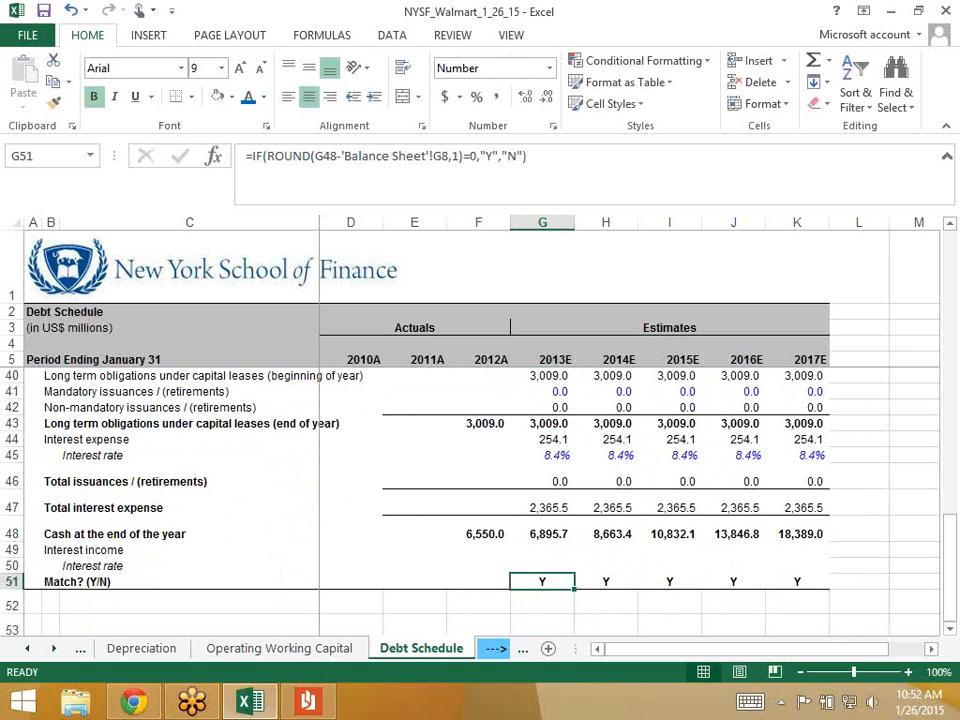
pyautogui.press('Right')
pyautogui.press('Right')
pyautogui.press('Right')
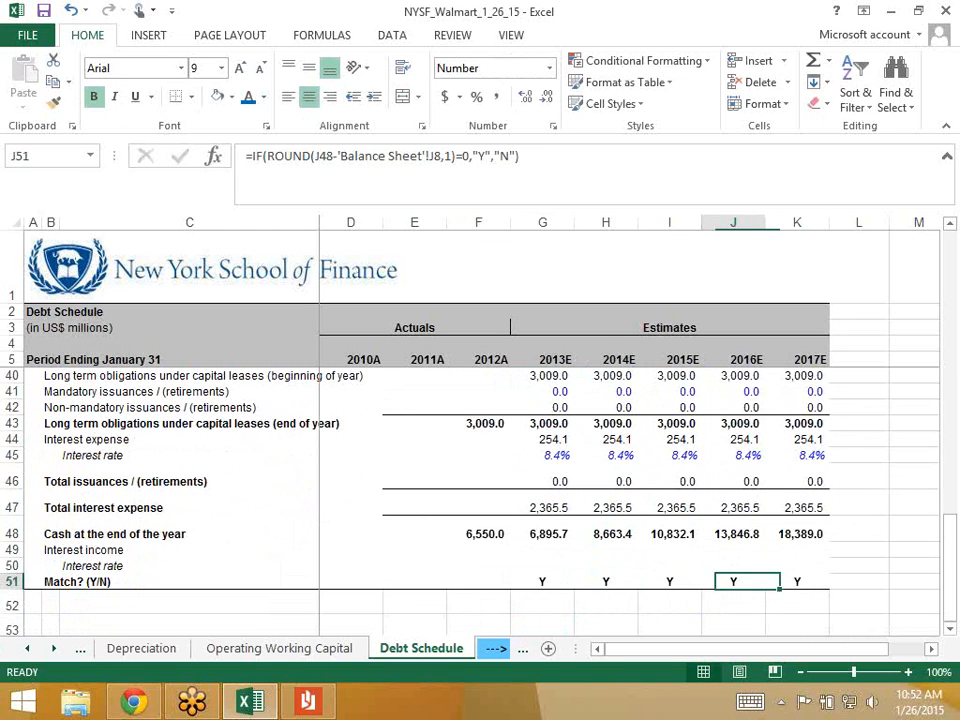
pyautogui.press('Left')
pyautogui.press('Left')
# - Review the interest income row and year-end cash from 2012A across the forecast years
pyautogui.press('Up')
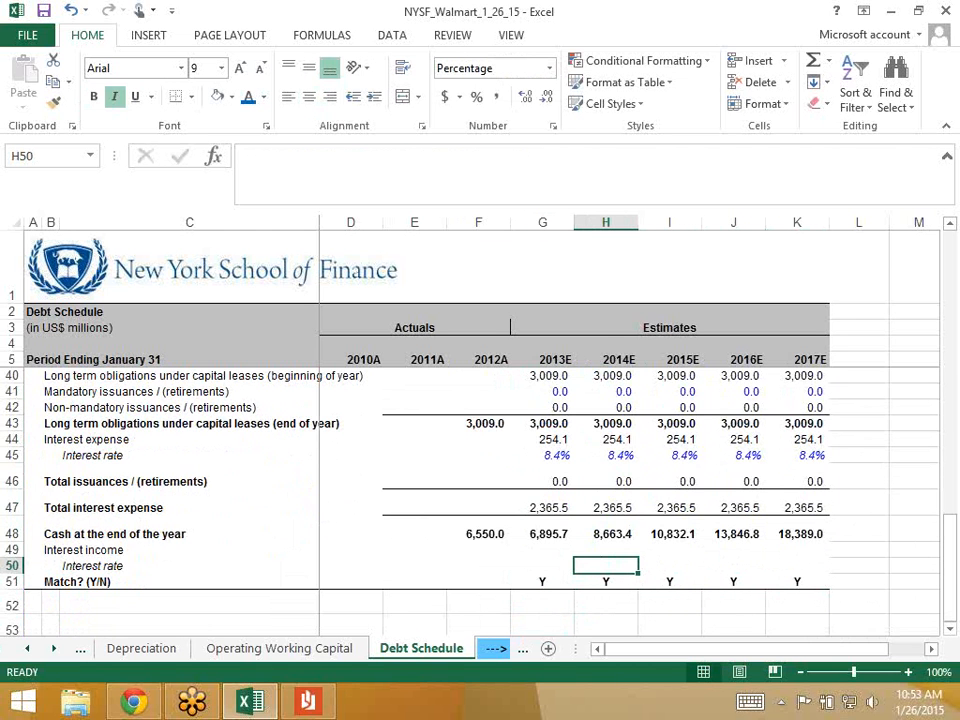
pyautogui.press('Up')
pyautogui.press('Left')
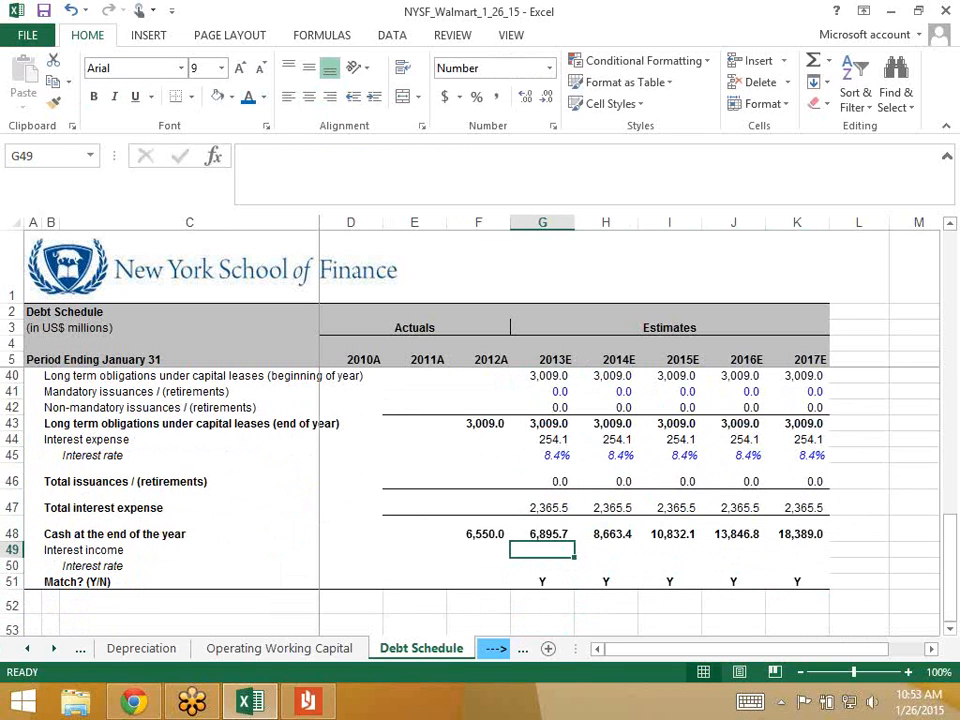
pyautogui.press('Down')
pyautogui.press('Up')
pyautogui.press('Left')
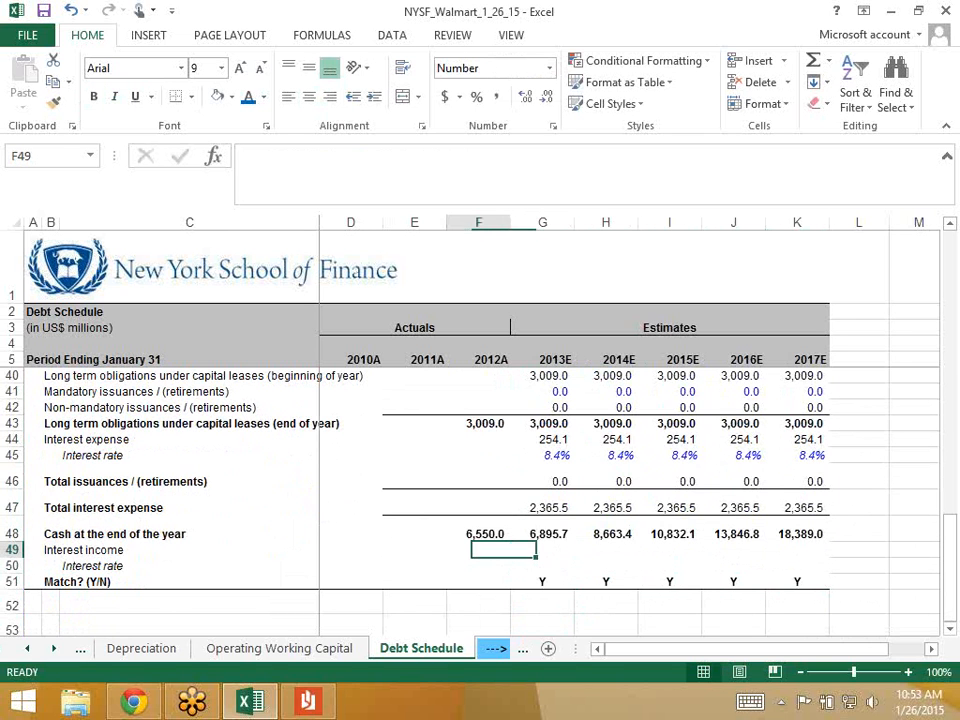
pyautogui.press('Up')
pyautogui.press('Right')
pyautogui.press('Down')
pyautogui.press('Up')
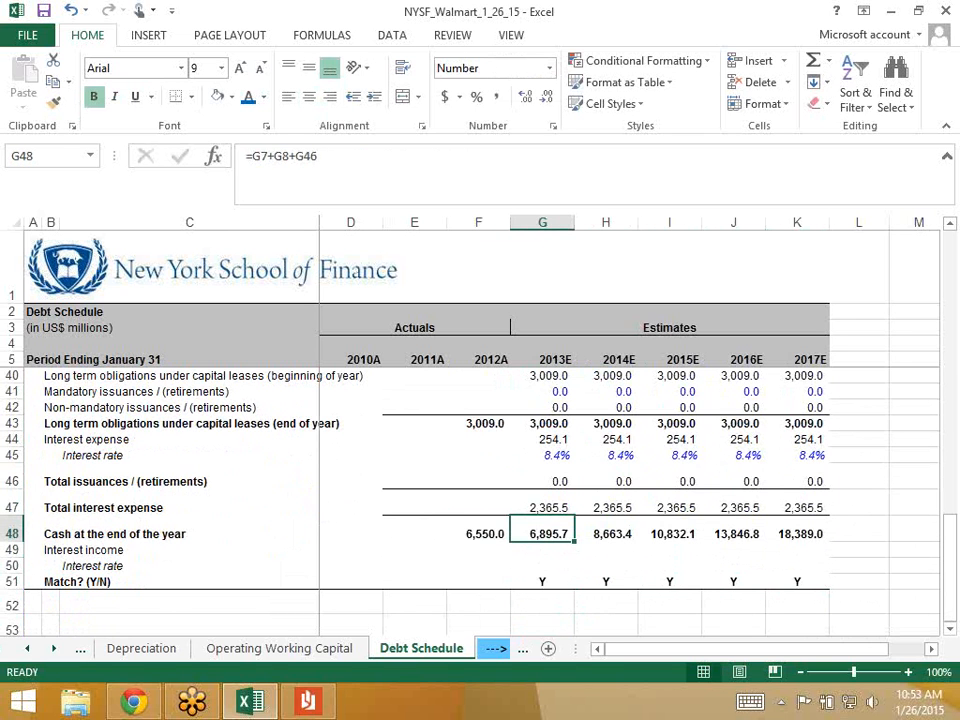
pyautogui.press('Right')
pyautogui.press('Right')
pyautogui.press('Right')
pyautogui.press('Right')
pyautogui.press('Left')
pyautogui.press('Left')
pyautogui.press('Left')
pyautogui.press('Left')
pyautogui.press('Down')
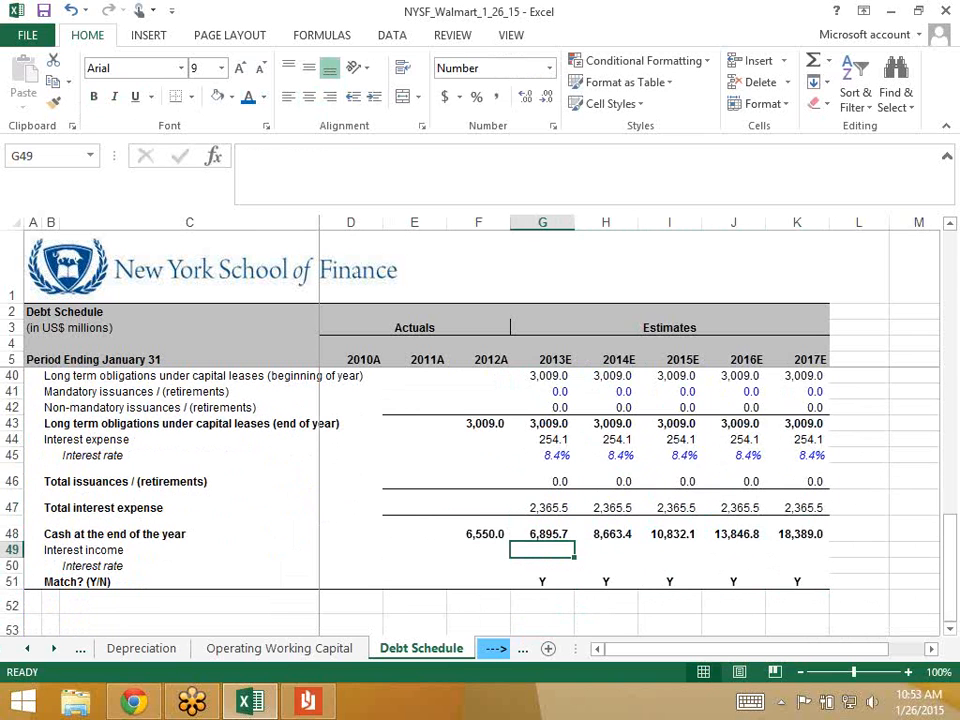
# - Enter =average(G48,F48)*G50 as the 2013E interest income formula in G49
pyautogui.write('=a')
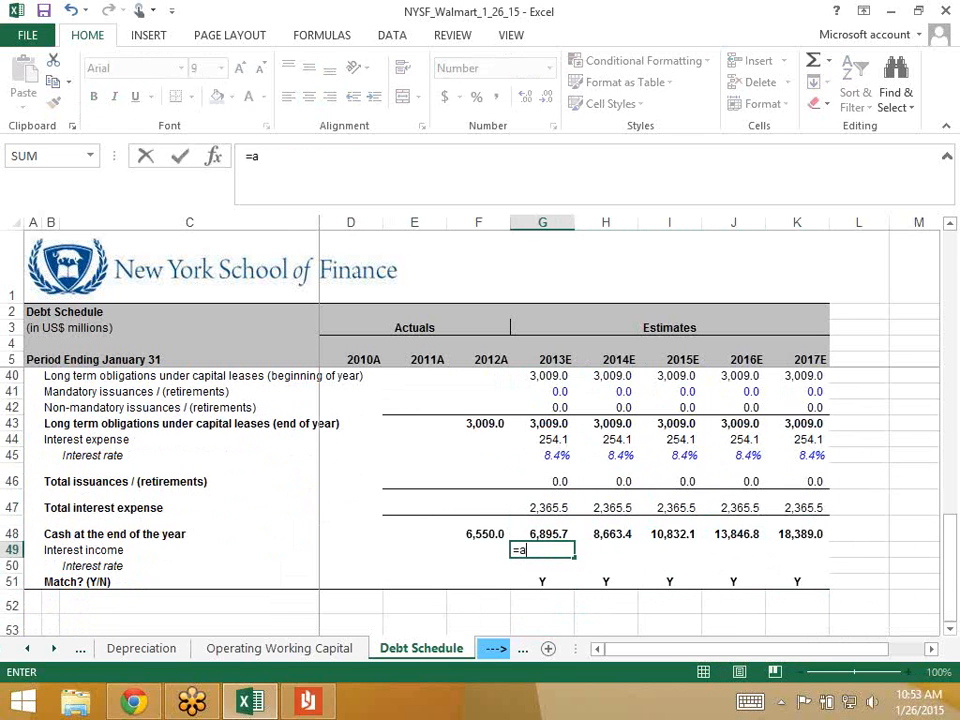
pyautogui.write('verage(')
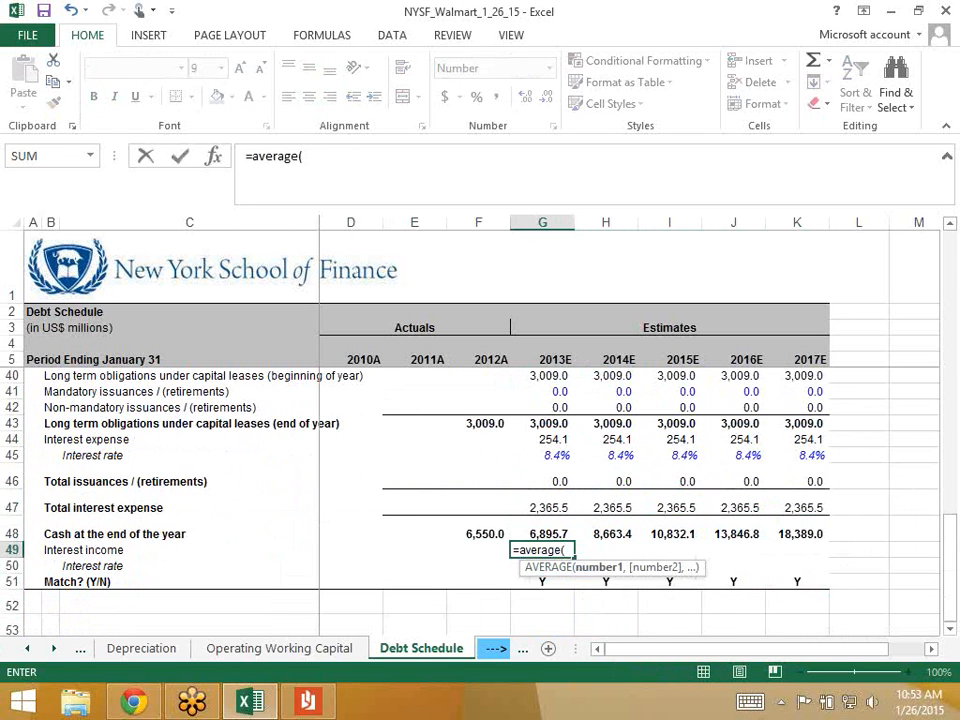
pyautogui.press('Up')
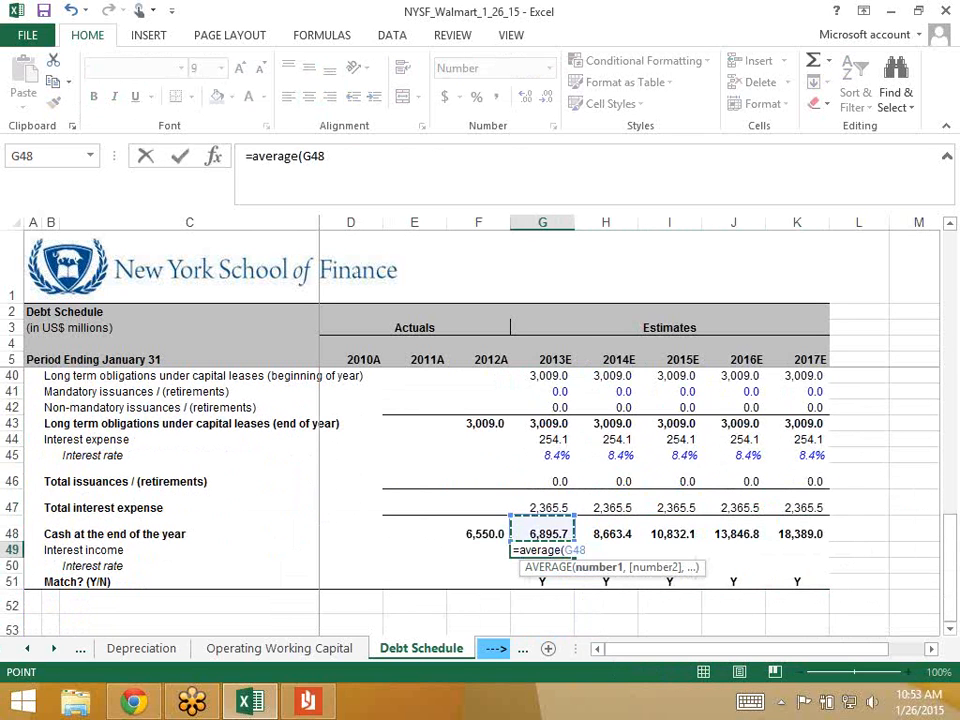
pyautogui.write(',')
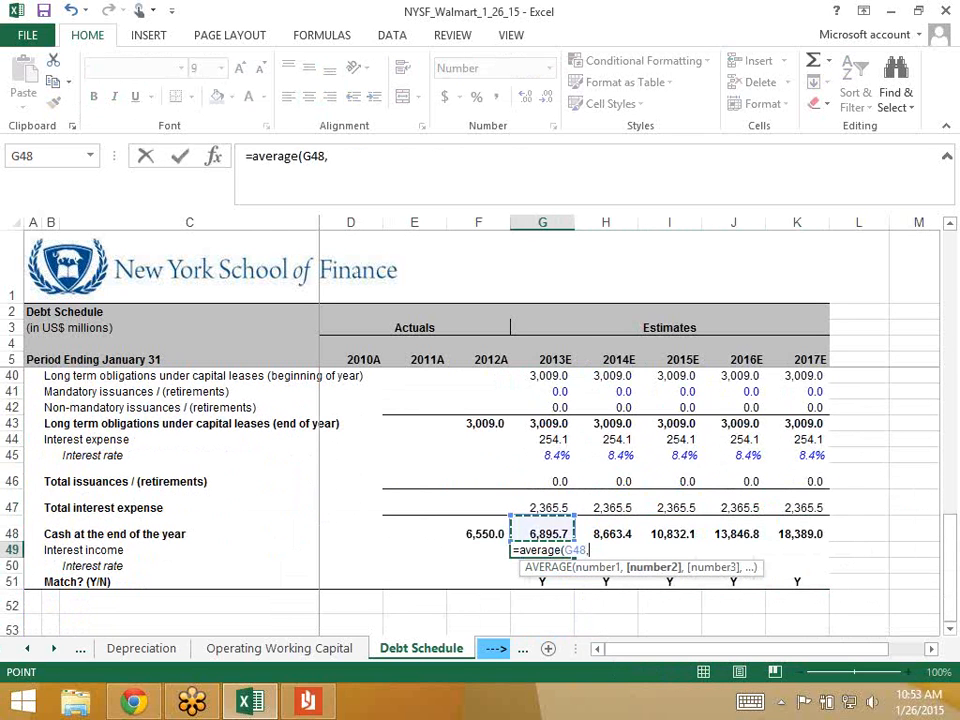
pyautogui.press('Left')
pyautogui.press('Up')
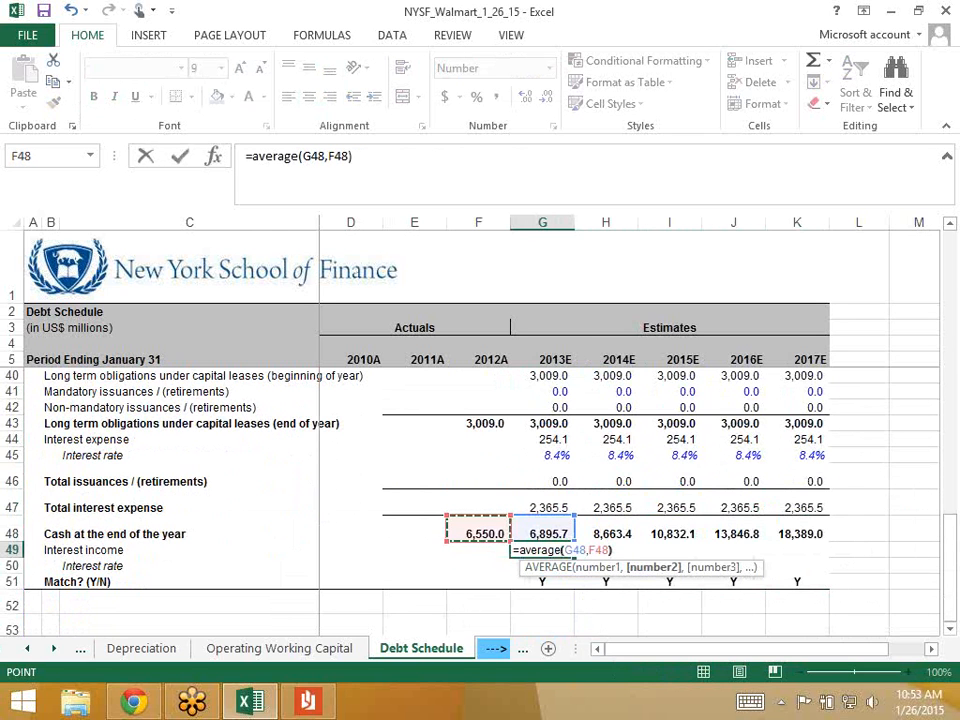
pyautogui.write(')')
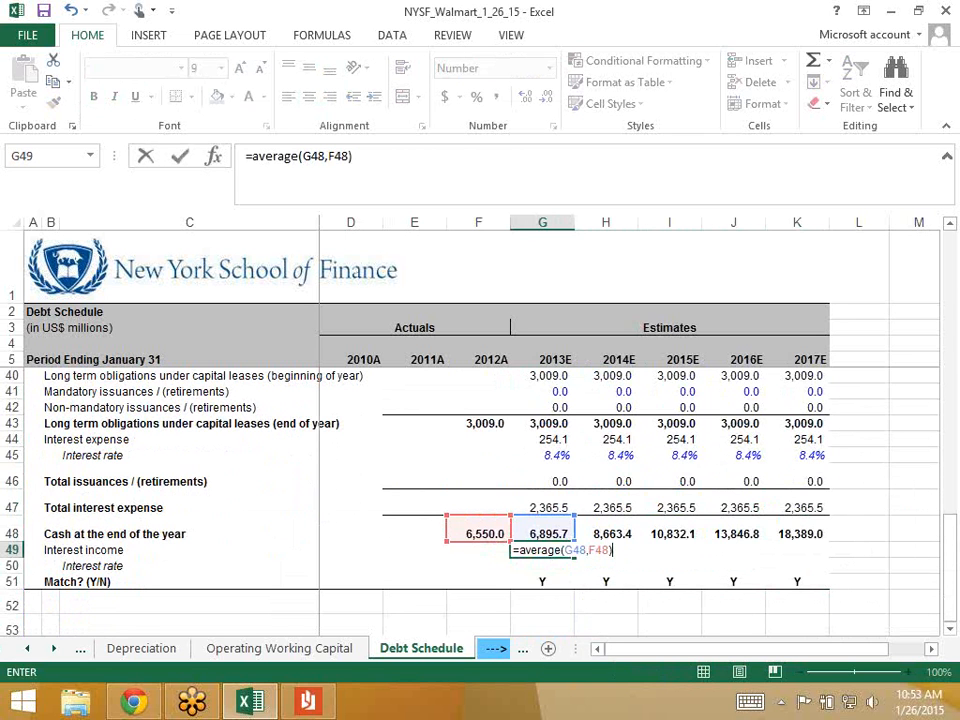
pyautogui.write('*')
pyautogui.press('Down')
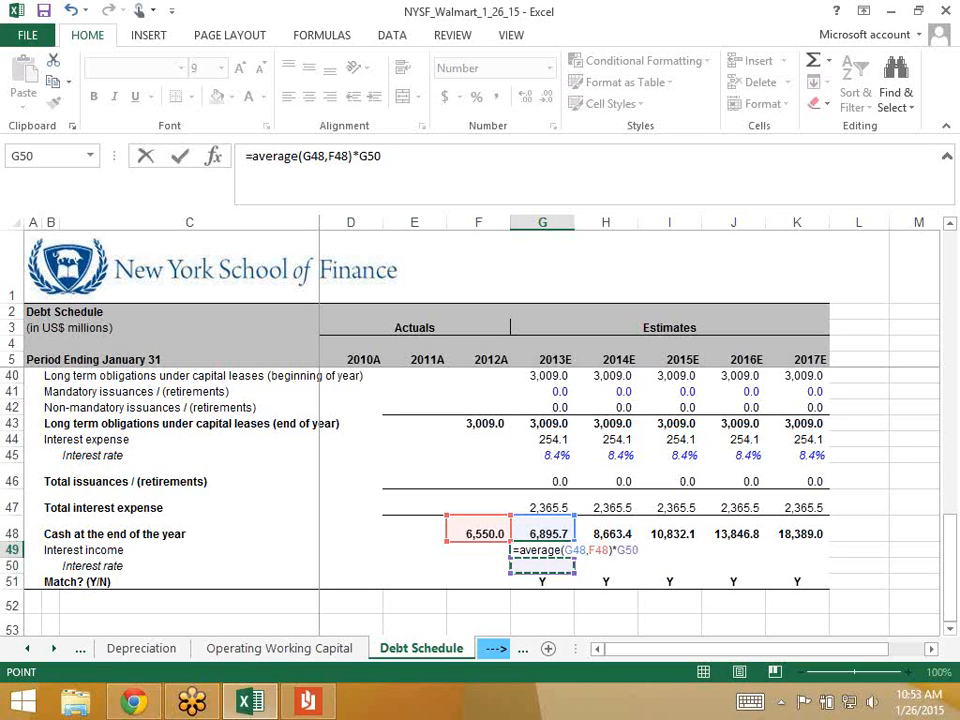
pyautogui.press('Return')
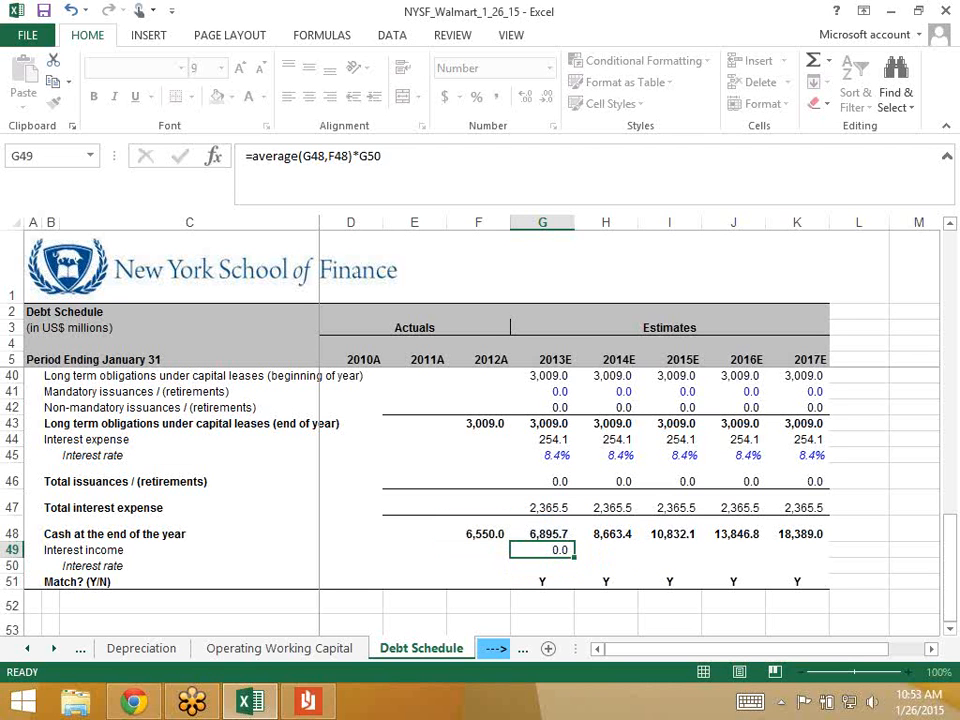
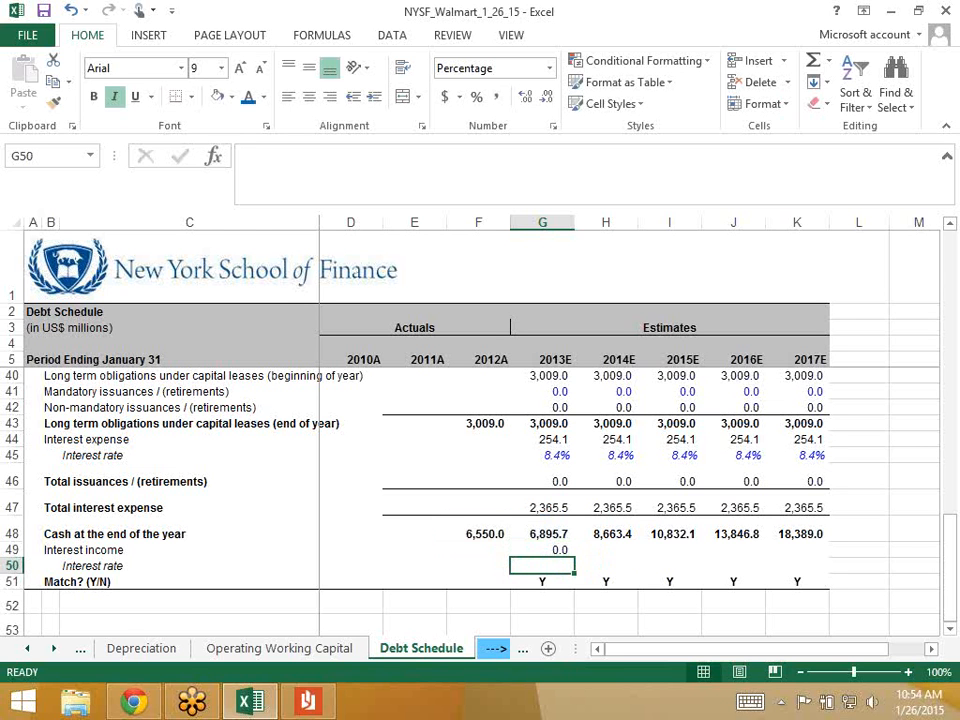
# - Check the Income Statement, then come back to the Debt Schedule
pyautogui.click(27, 649)
pyautogui.click(27, 649)
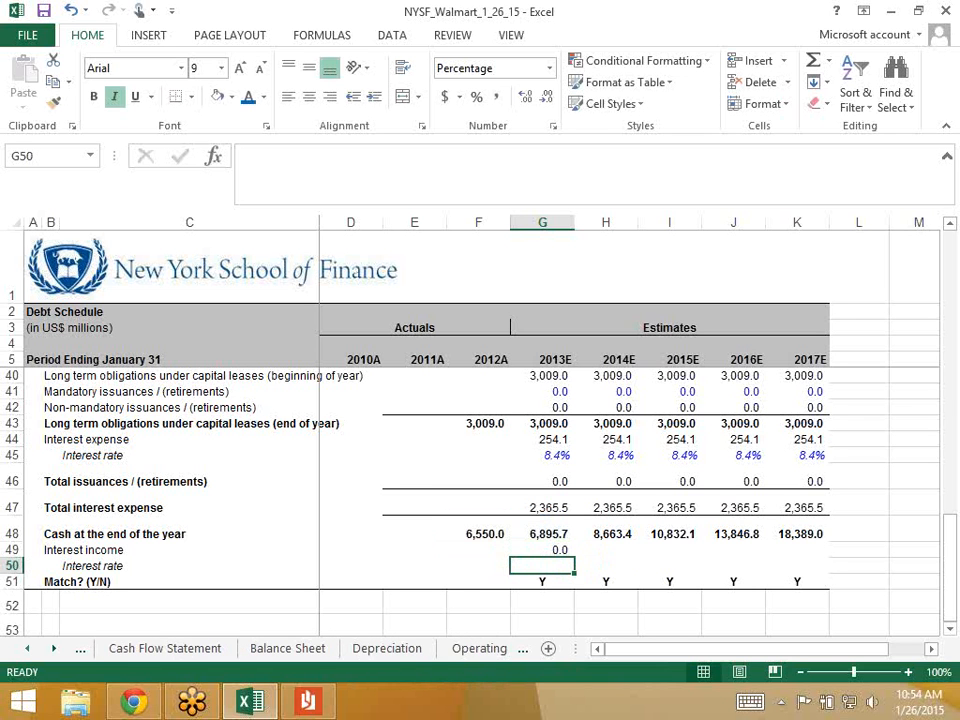
pyautogui.click(29, 649)
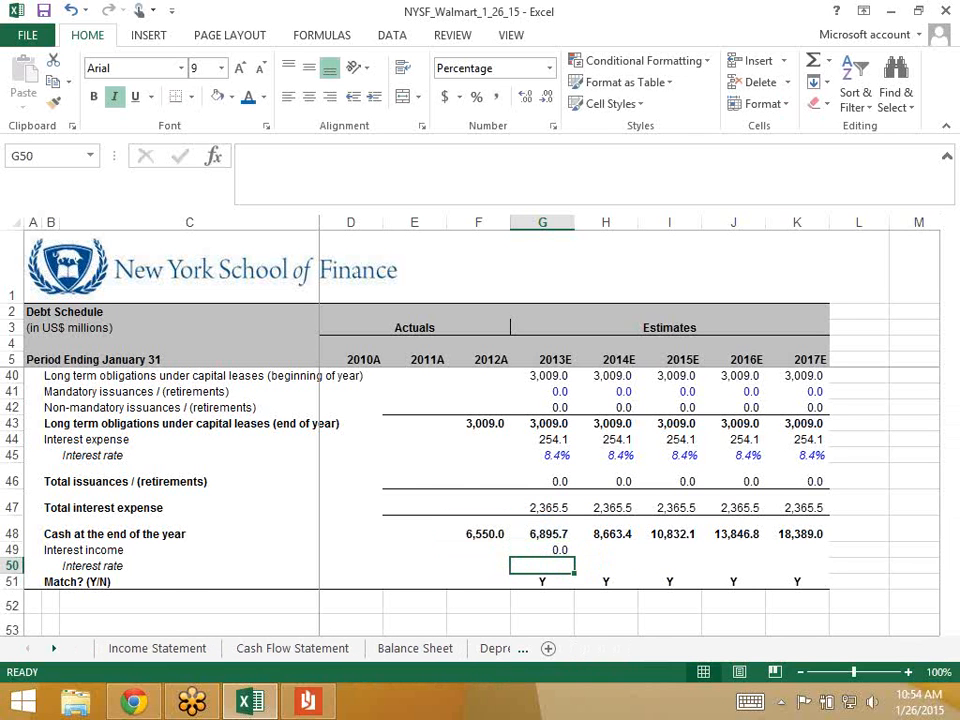
pyautogui.click(157, 649)
pyautogui.scroll(-3, 600, 500)
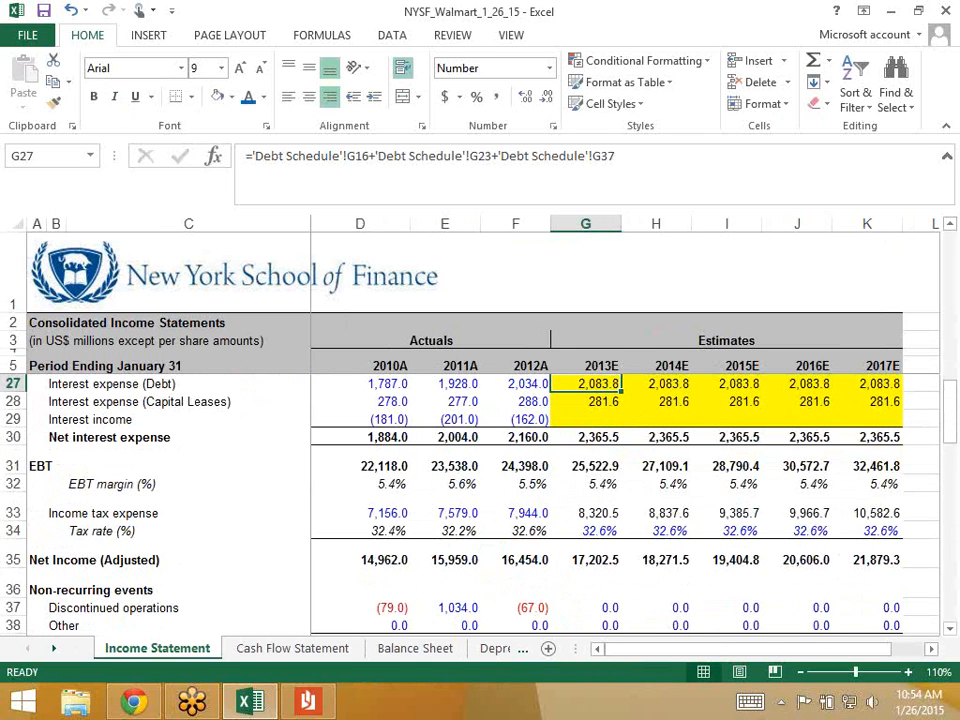
pyautogui.click(54, 649)
pyautogui.click(54, 649)
pyautogui.click(54, 649)
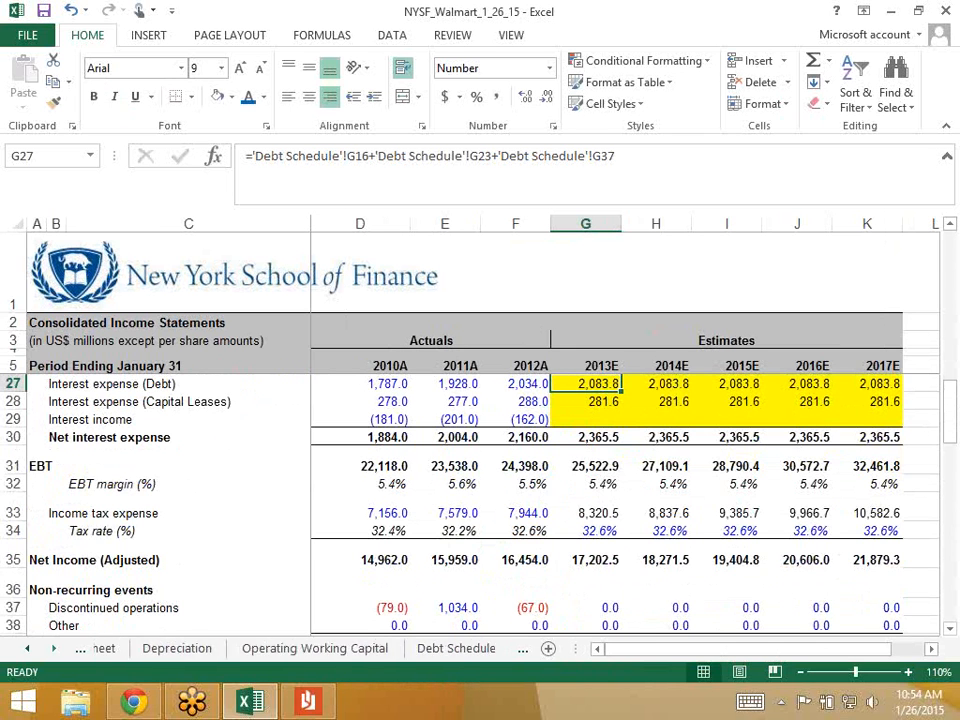
pyautogui.click(420, 648)
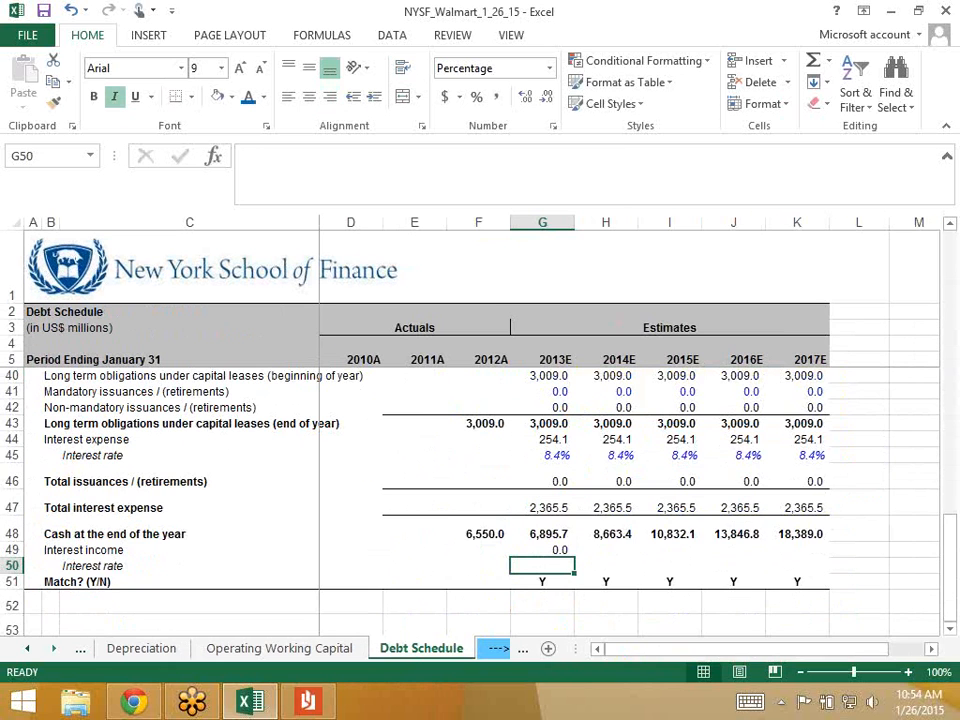
# - Enter 2% as the 2013E interest rate in G50 and review the interest rows
pyautogui.write('2%')
pyautogui.hotkey('ctrl', 'Return')
pyautogui.press('Up')
pyautogui.hotkey('shift', 'Down')
pyautogui.hotkey('shift', 'Right')
pyautogui.hotkey('shift', 'Right')
pyautogui.hotkey('shift', 'Right')
pyautogui.hotkey('shift', 'Right')
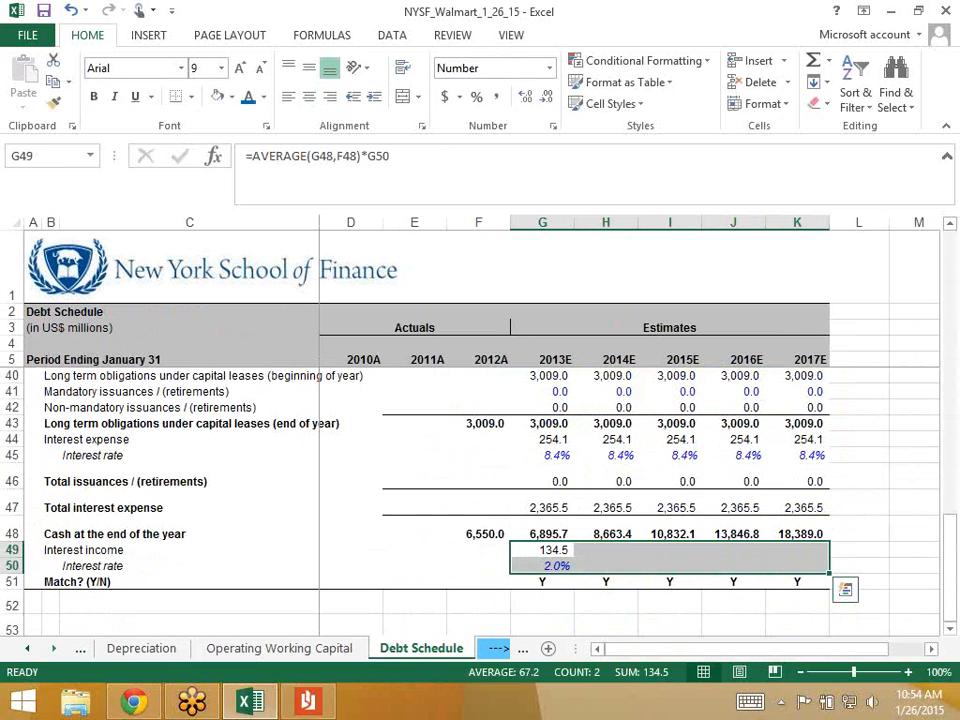
pyautogui.press('Left')
pyautogui.press('Right')
pyautogui.press('Down')
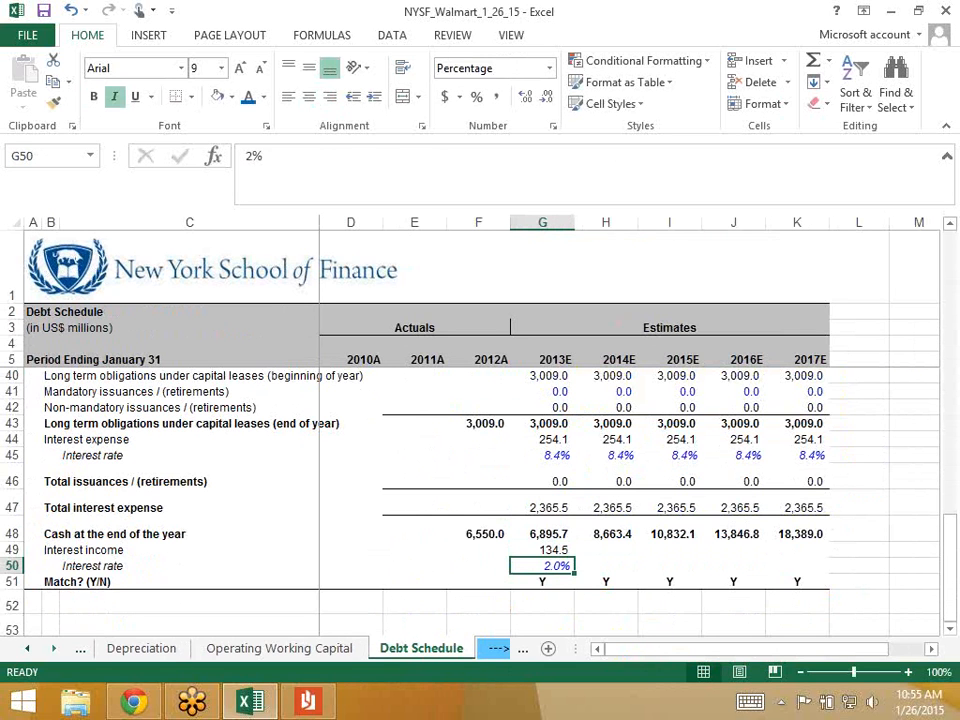
# - Try a 3% rate in G50, then settle on 2.5%
pyautogui.write('3')
pyautogui.press('Return')
pyautogui.press('Up')
pyautogui.write('2.5')
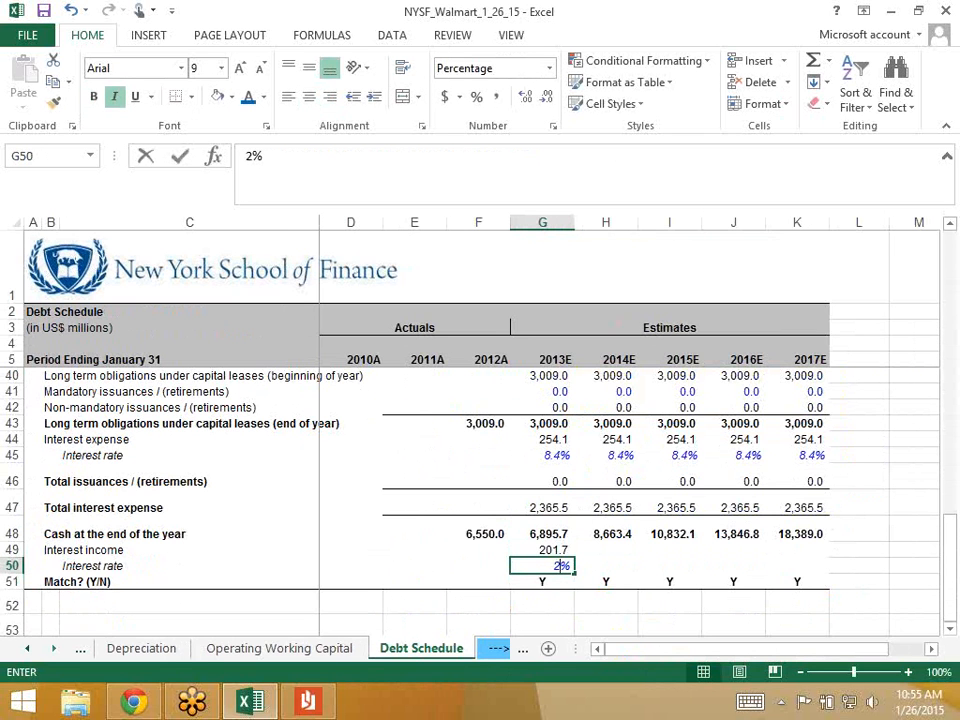
pyautogui.press('Right')
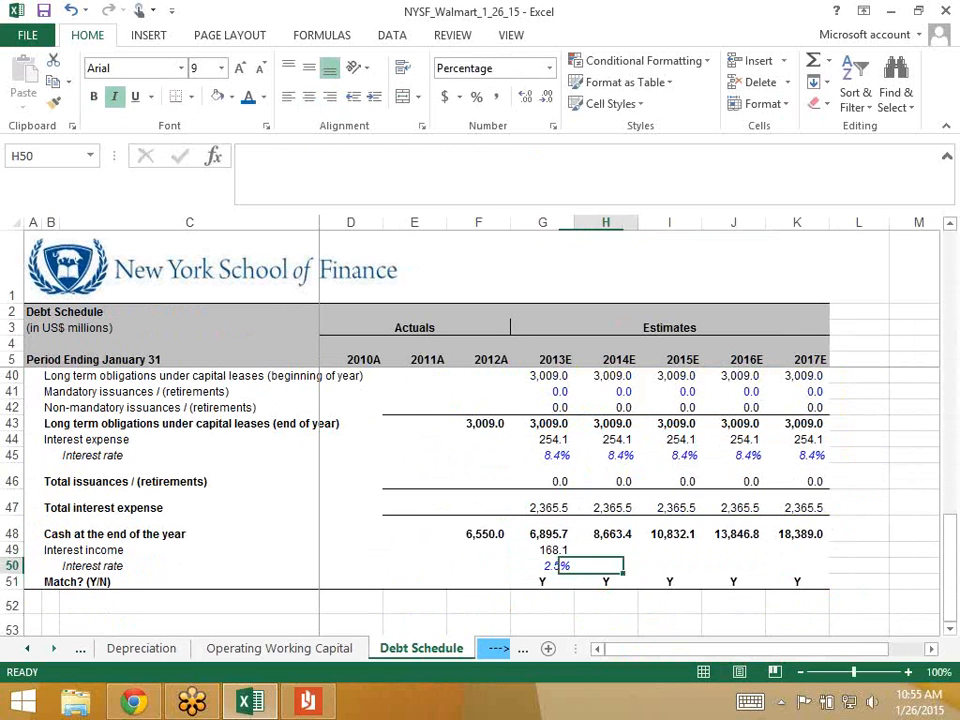
pyautogui.press('Left')
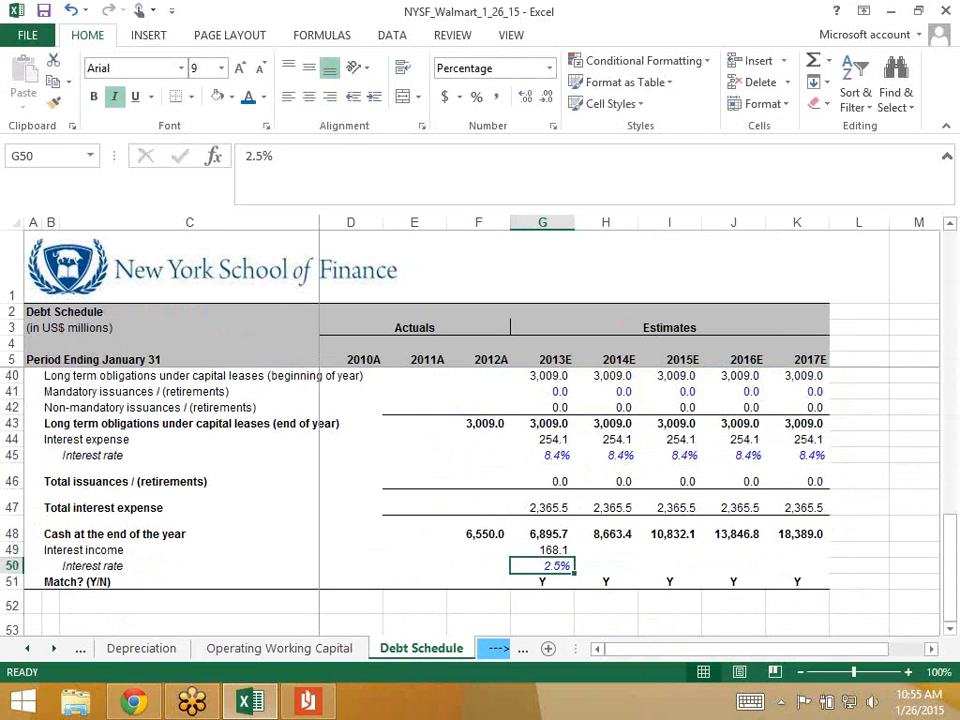
# - Compare the Income Statement's interest income row, then return to the Debt Schedule
pyautogui.click(27, 649)
pyautogui.click(27, 649)
pyautogui.click(27, 649)
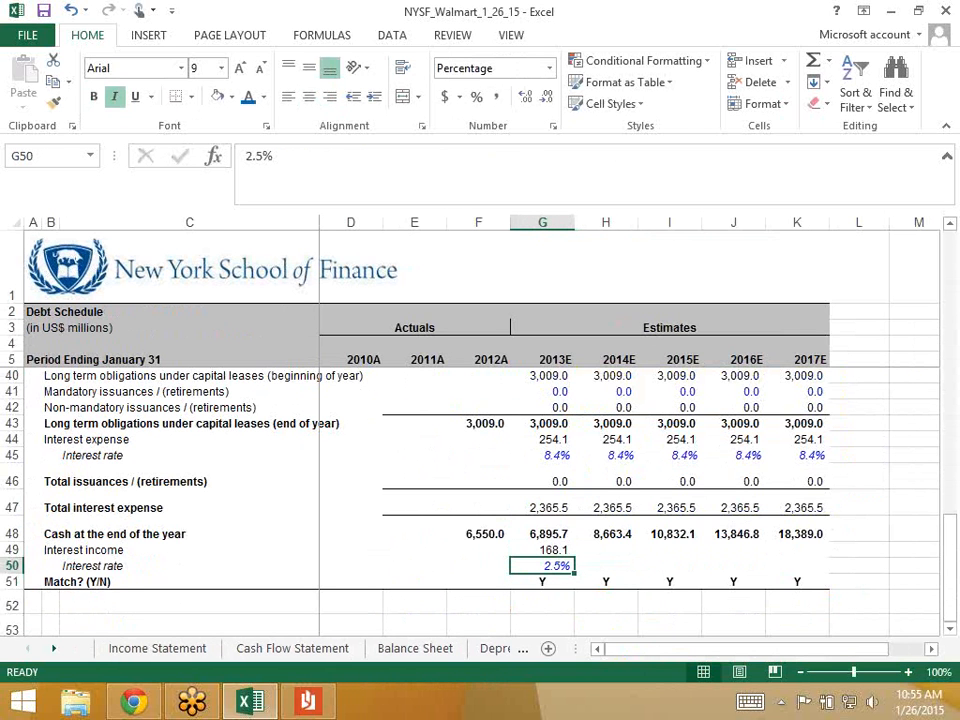
pyautogui.click(157, 649)
pyautogui.press('Down')
pyautogui.press('Down')
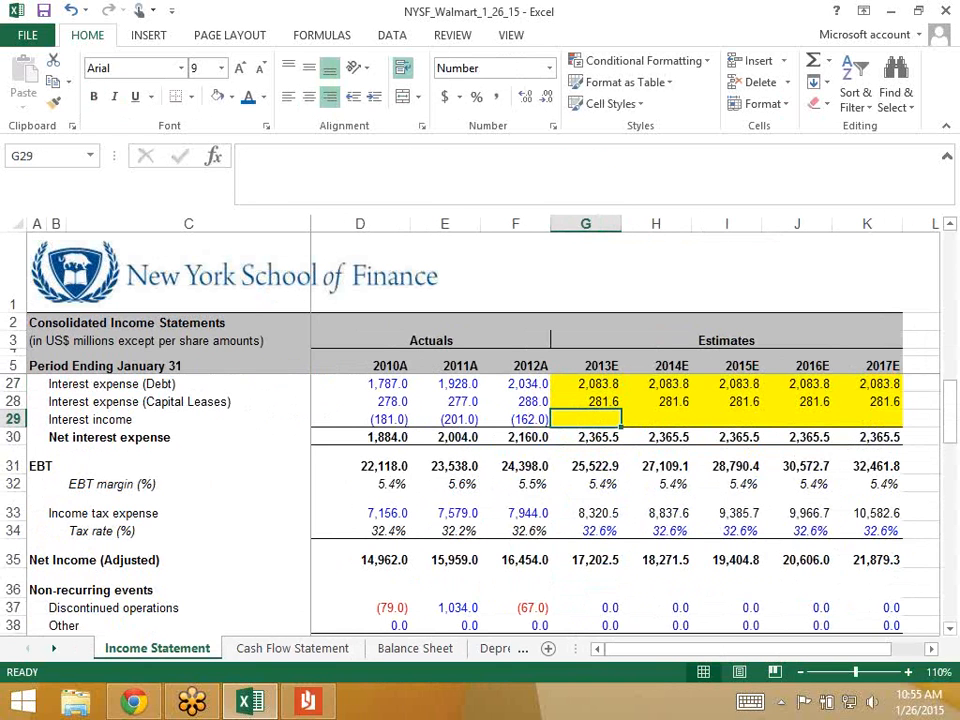
pyautogui.click(54, 649)
pyautogui.click(54, 649)
pyautogui.click(54, 649)
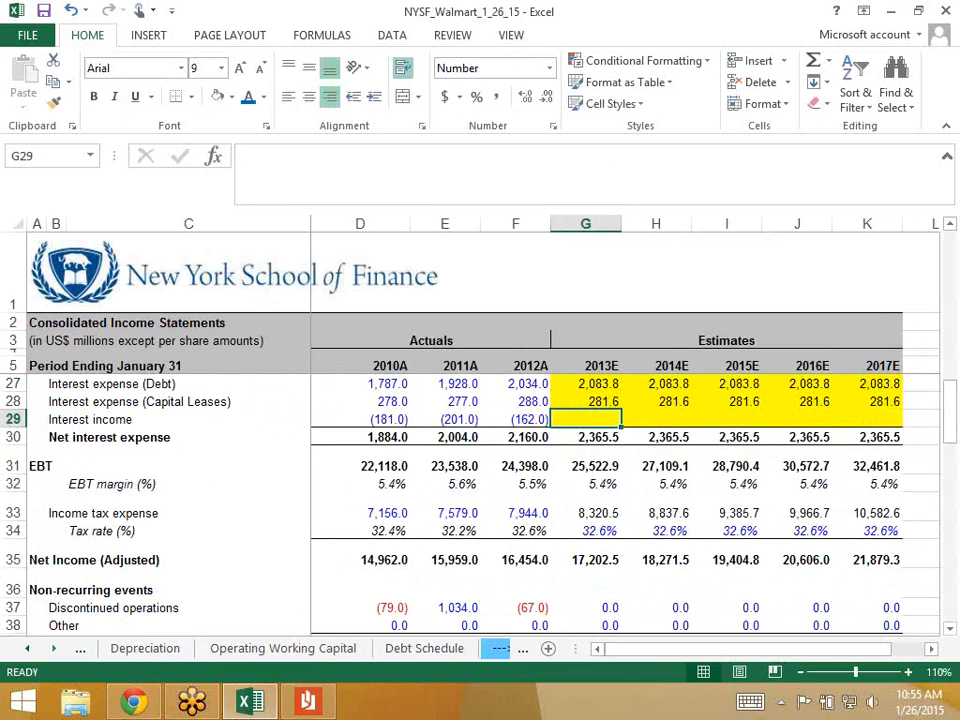
pyautogui.click(420, 649)
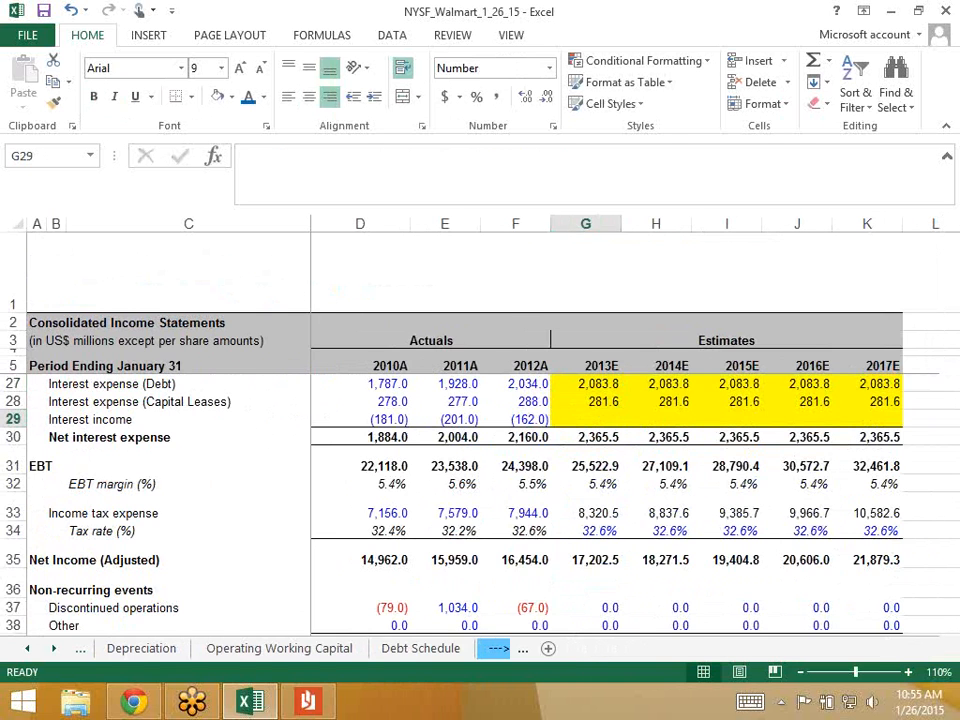
# - Fill the interest income formula and 2.5% rate from 2013E through 2017E, then check G49's formula
pyautogui.hotkey('shift', 'Up')
pyautogui.hotkey('shift', 'Right')
pyautogui.hotkey('shift', 'Right')
pyautogui.hotkey('shift', 'Right')
pyautogui.hotkey('shift', 'Right')
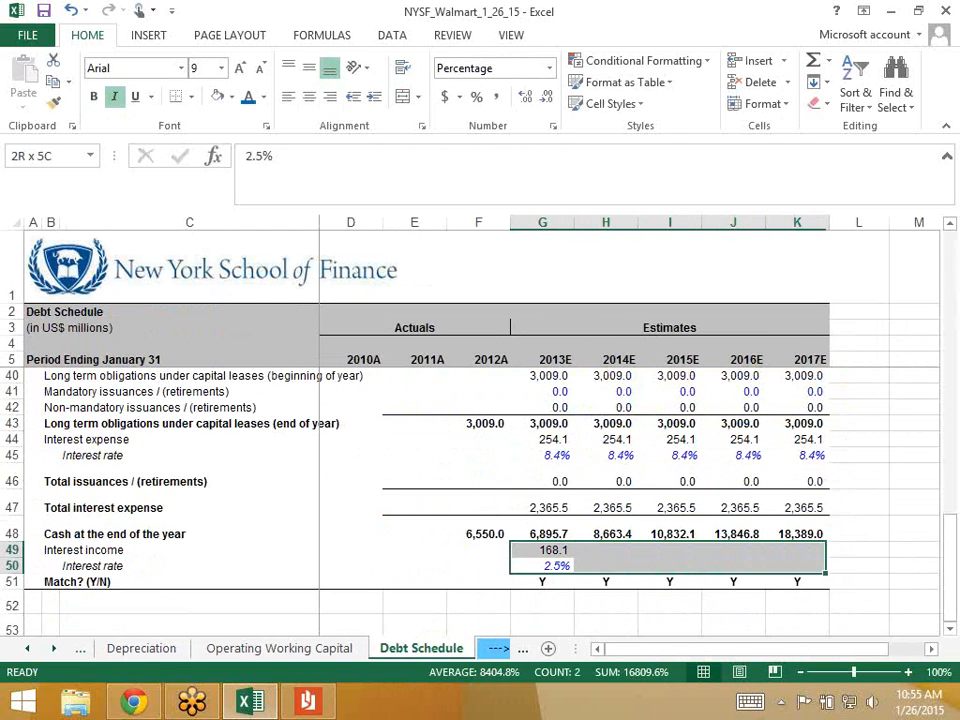
pyautogui.hotkey('ctrl', 'r')
pyautogui.press('Right')
pyautogui.press('Left')
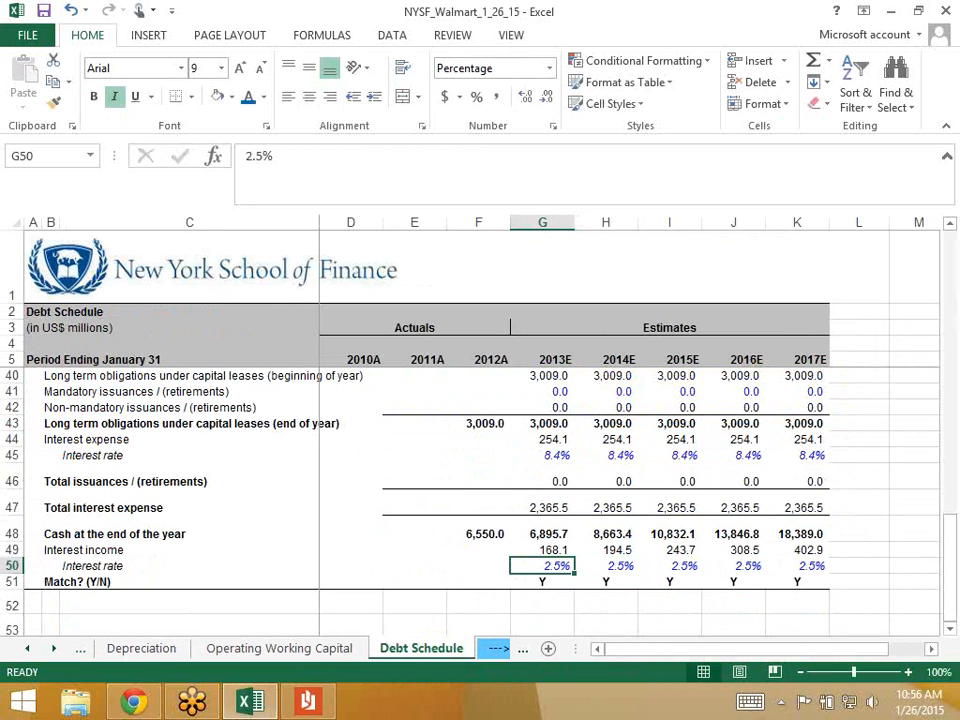
pyautogui.click(542, 550)
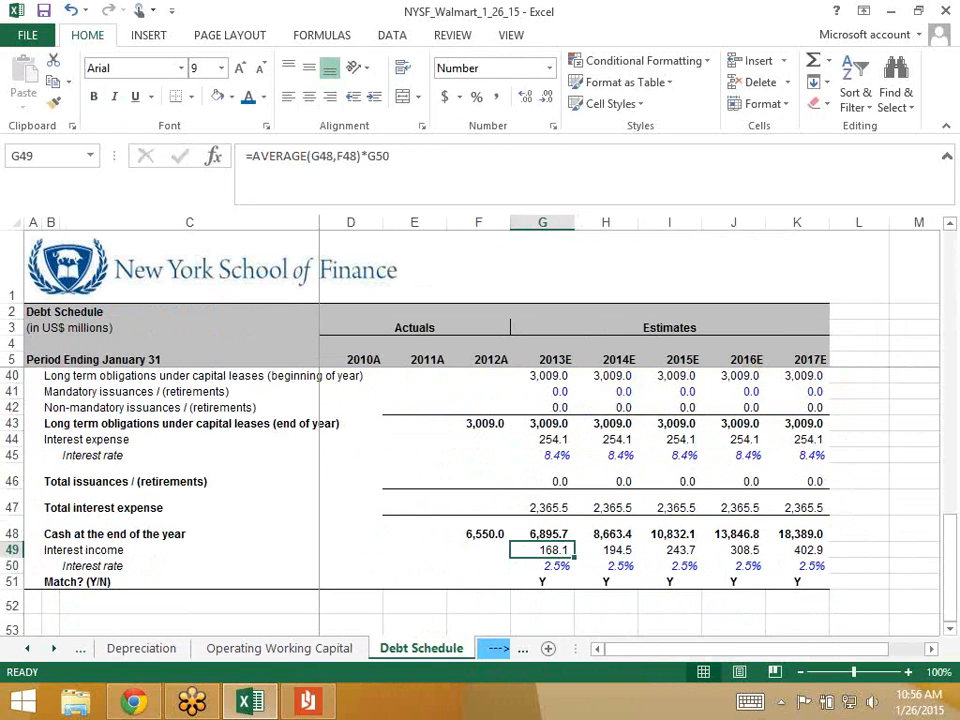
pyautogui.click(27, 649)
pyautogui.click(27, 649)
pyautogui.click(27, 649)
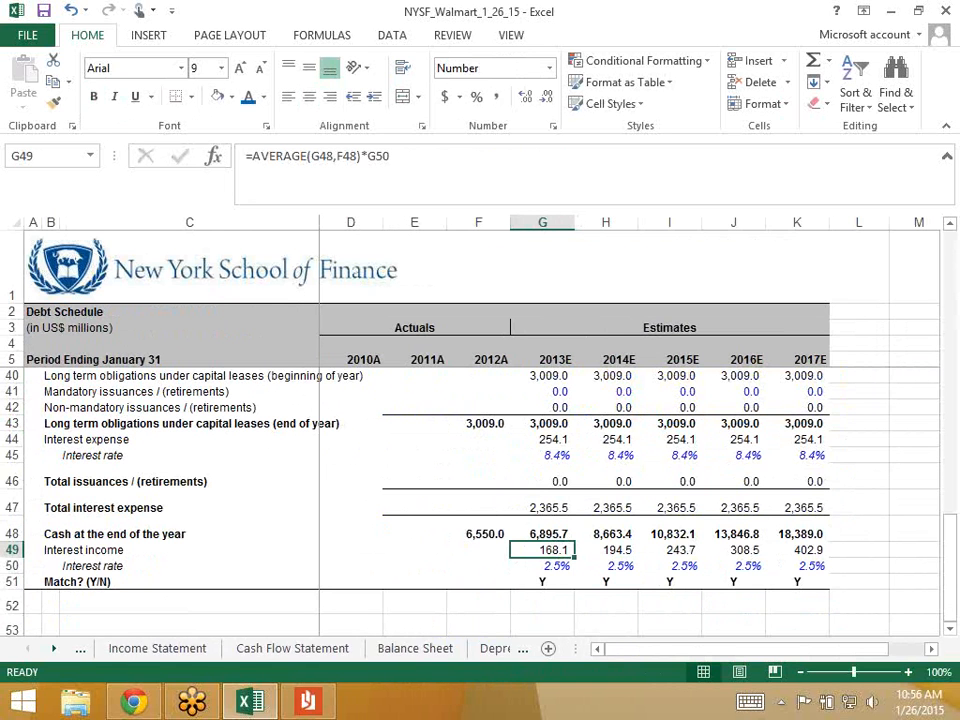
# - Enter =-'Debt Schedule'!G49 as the 2013E interest income in Income Statement G29
pyautogui.click(157, 649)
pyautogui.press('Left')
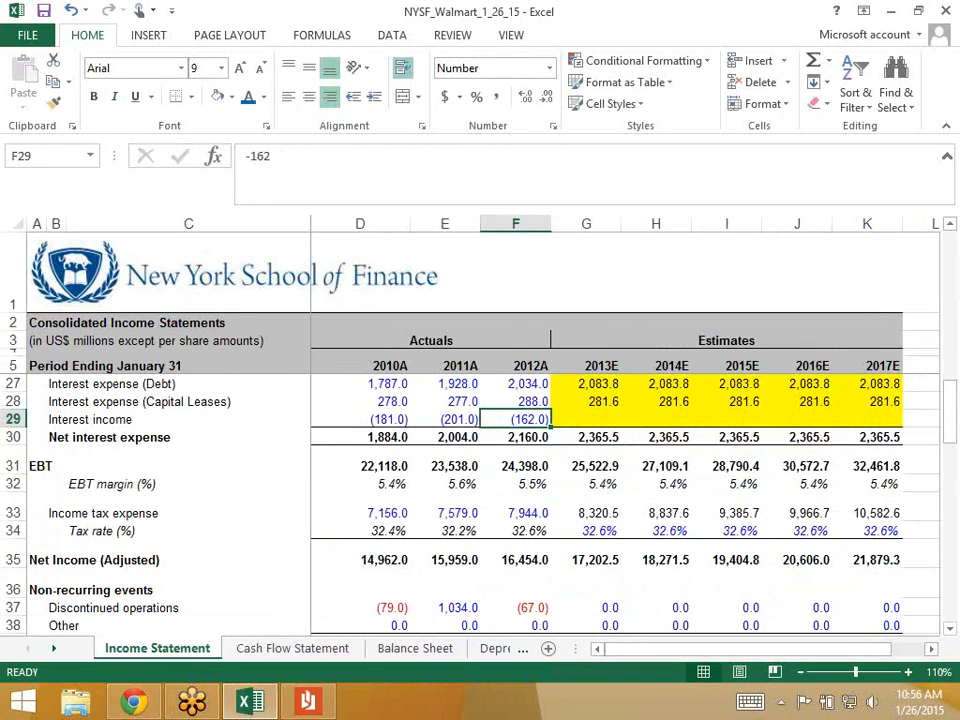
pyautogui.press('Right')
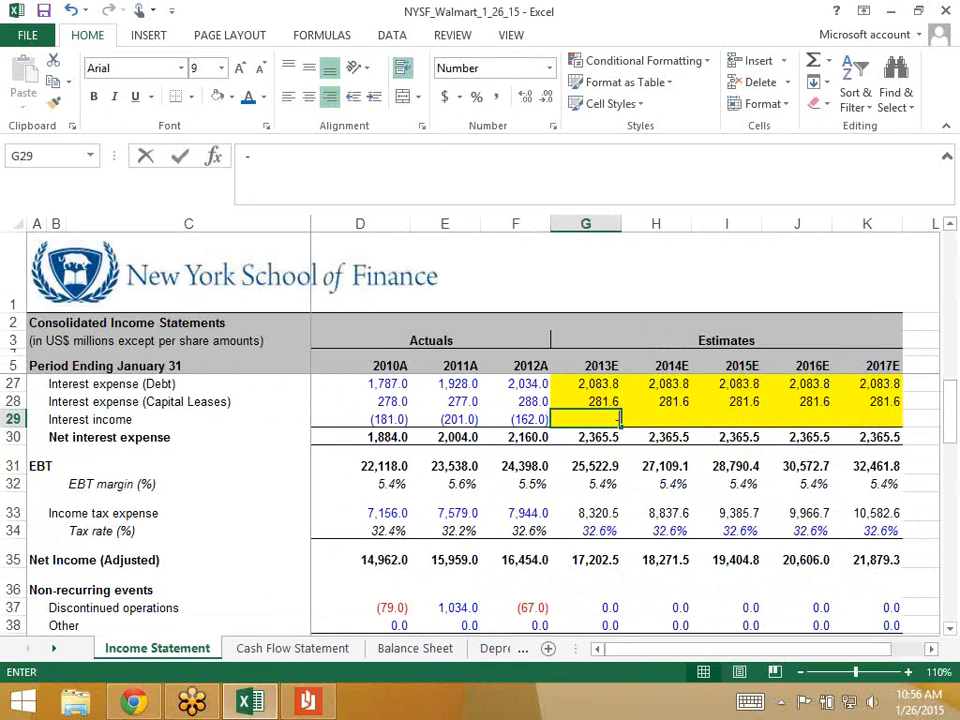
pyautogui.write('-')
pyautogui.hotkey('ctrl', 'pagedown')
pyautogui.hotkey('ctrl', 'pagedown')
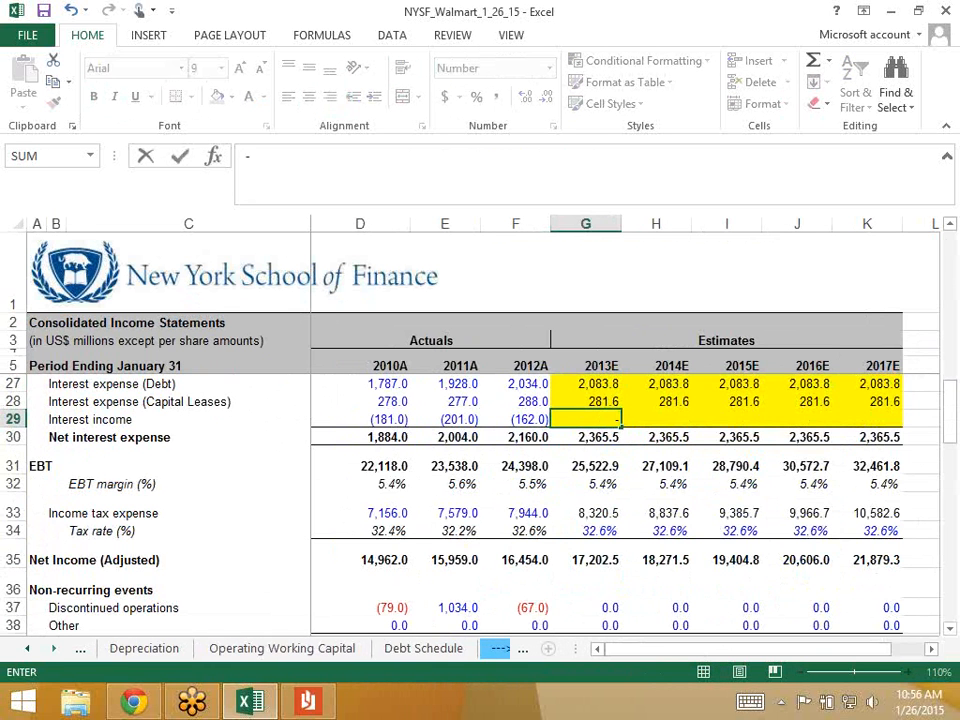
pyautogui.hotkey('ctrl', 'pageup')
pyautogui.hotkey('ctrl', 'pageup')
pyautogui.hotkey('ctrl', 'pageup')
pyautogui.hotkey('ctrl', 'pageup')
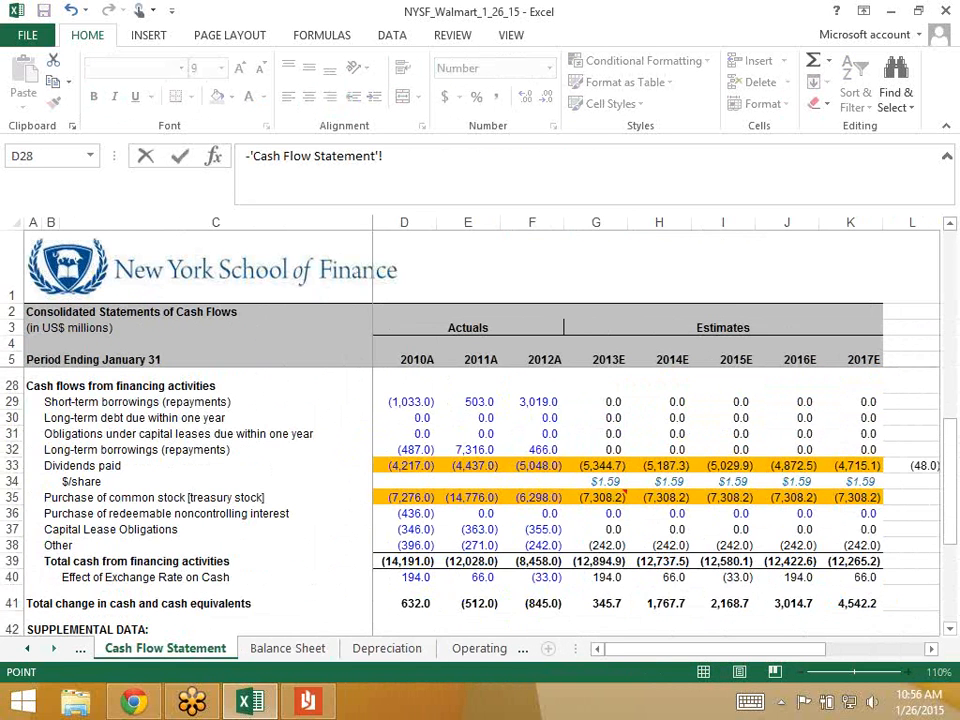
pyautogui.click(483, 648)
pyautogui.click(496, 648)
pyautogui.click(543, 550)
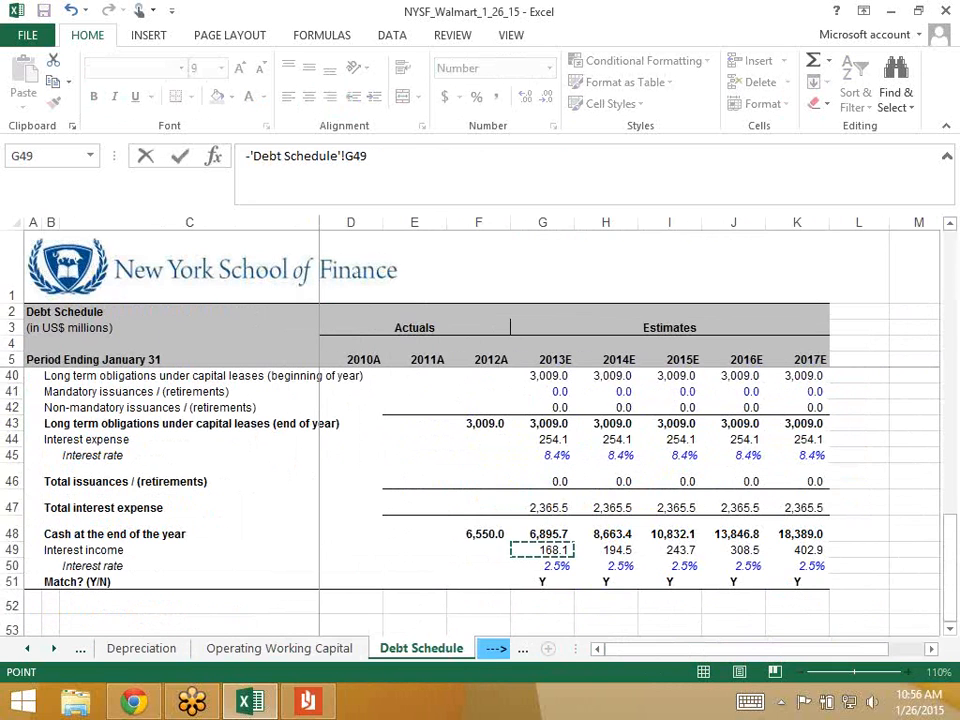
pyautogui.press('Return')
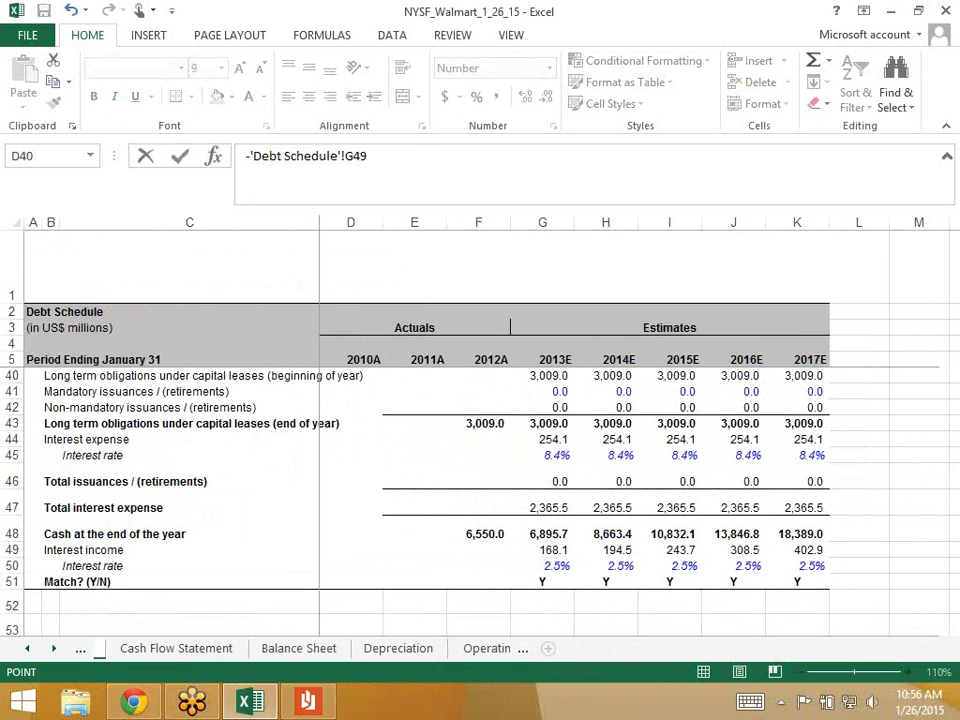
# - Copy the interest income link across H29:K29 through 2017E
pyautogui.press('Up')
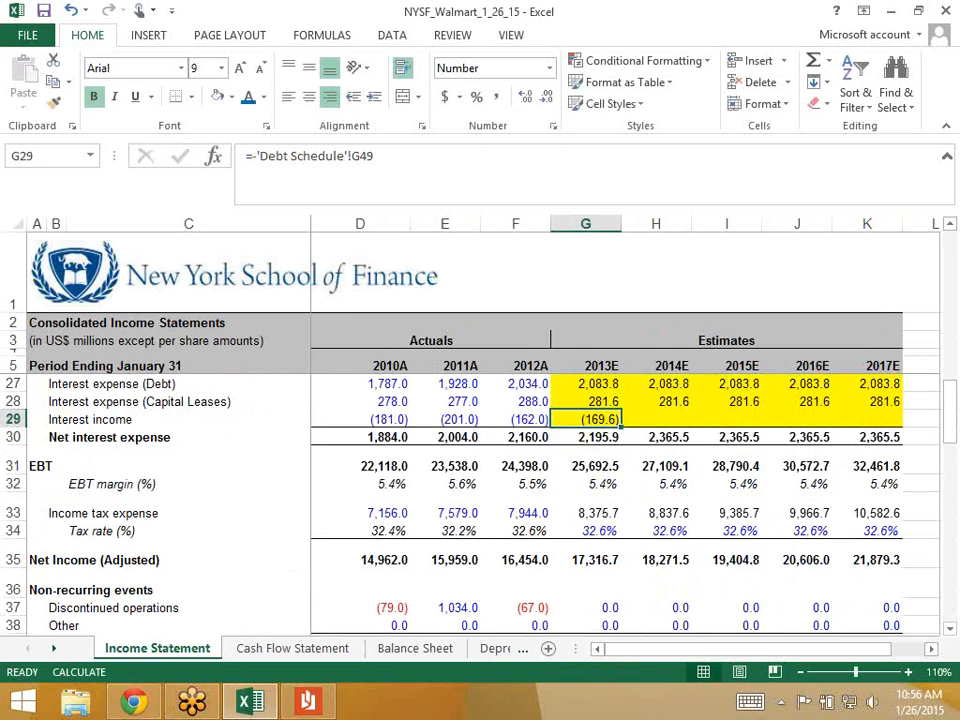
pyautogui.hotkey('shift', 'Right')
pyautogui.hotkey('shift', 'Right')
pyautogui.hotkey('shift', 'Right')
pyautogui.hotkey('shift', 'Right')
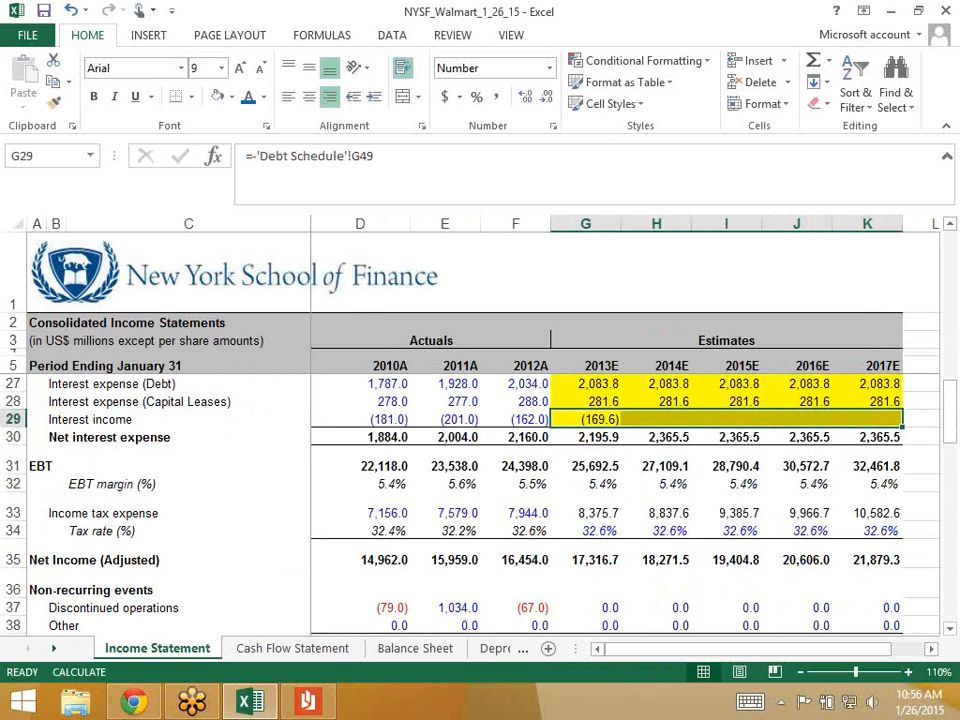
pyautogui.hotkey('ctrl', 'r')
pyautogui.press('Left')
pyautogui.press('Right')
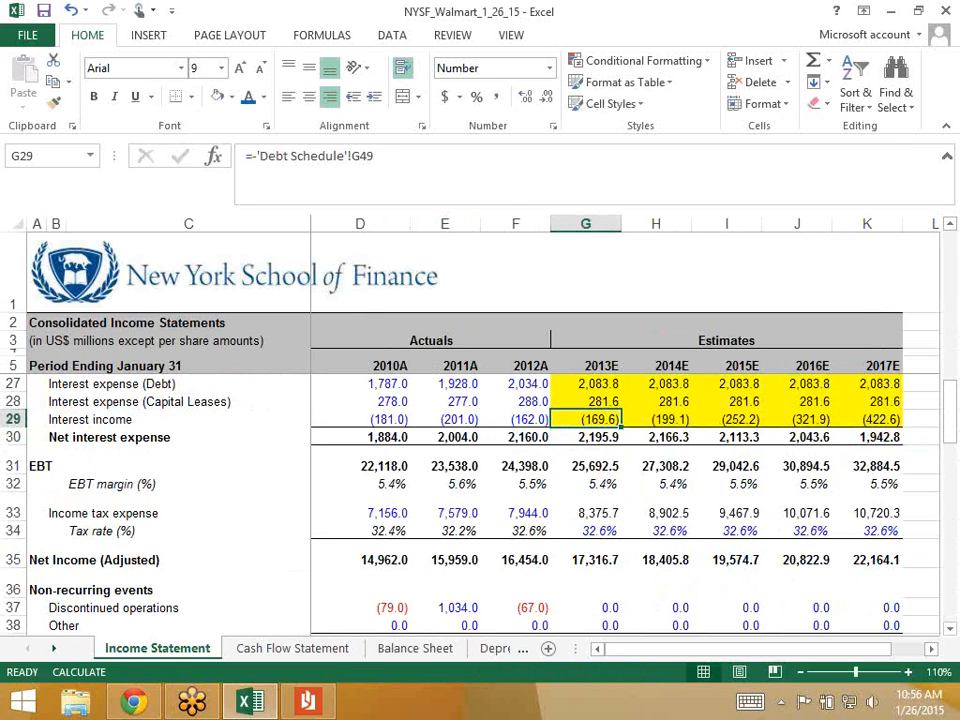
# - Set the fill of G27:K29 to No Fill and save the workbook
pyautogui.hotkey('shift', 'Up')
pyautogui.hotkey('shift', 'Up')
pyautogui.hotkey('shift', 'Right')
pyautogui.hotkey('shift', 'Right')
pyautogui.hotkey('shift', 'Right')
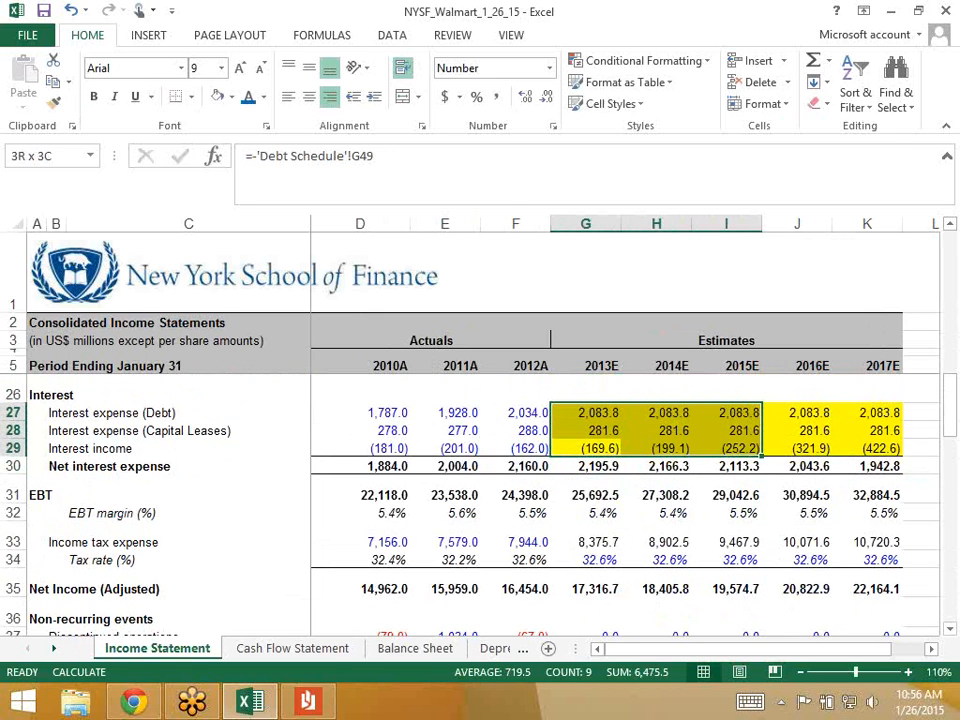
pyautogui.hotkey('shift', 'Right')
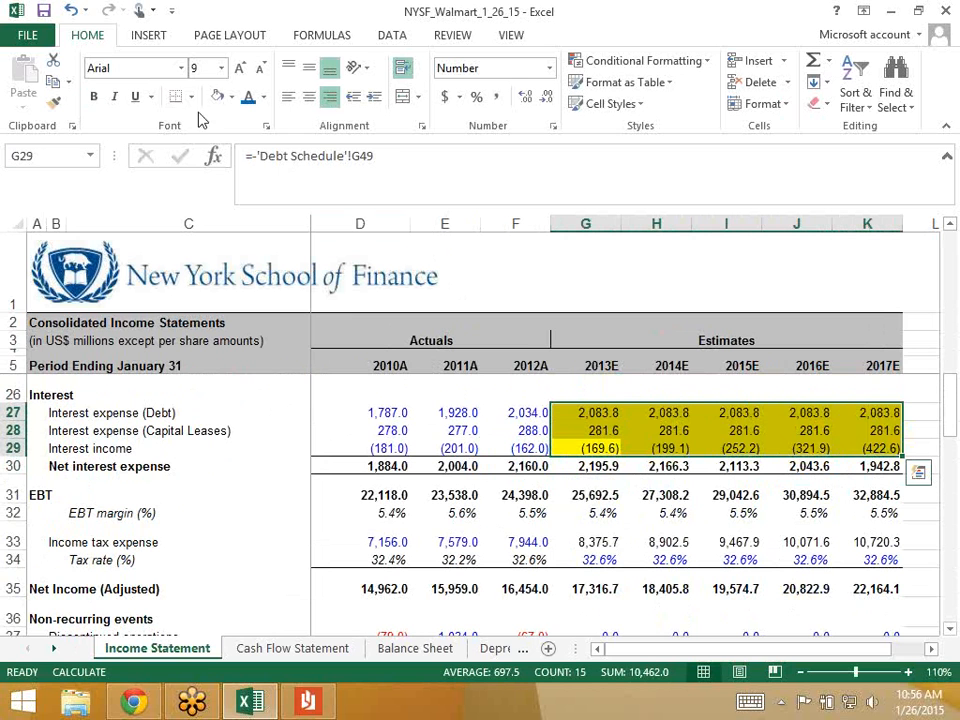
pyautogui.click(222, 100)
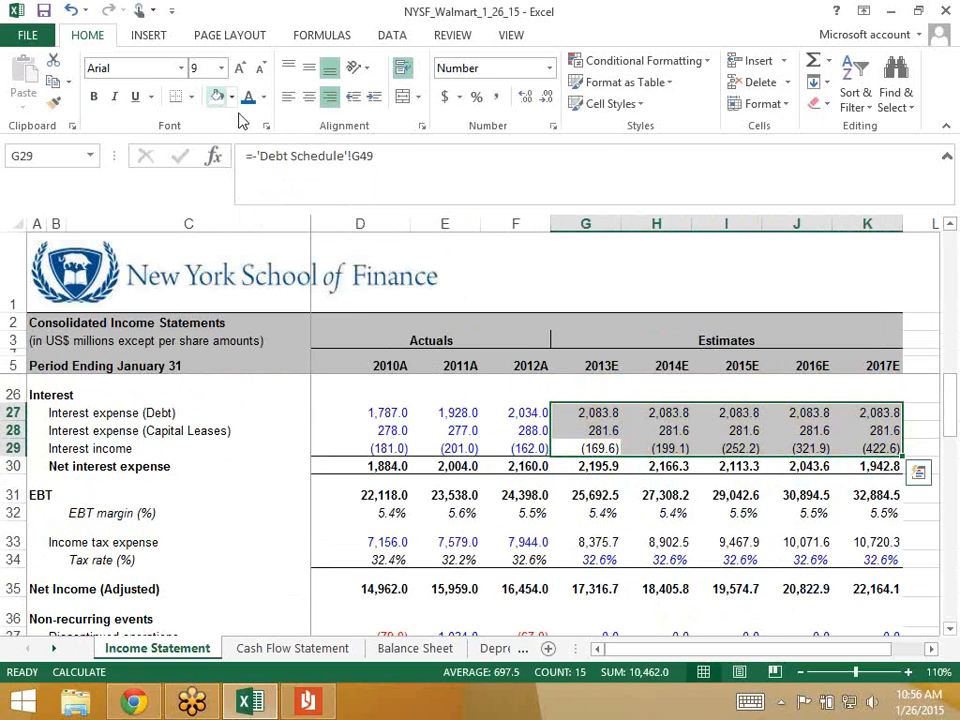
pyautogui.click(585, 413)
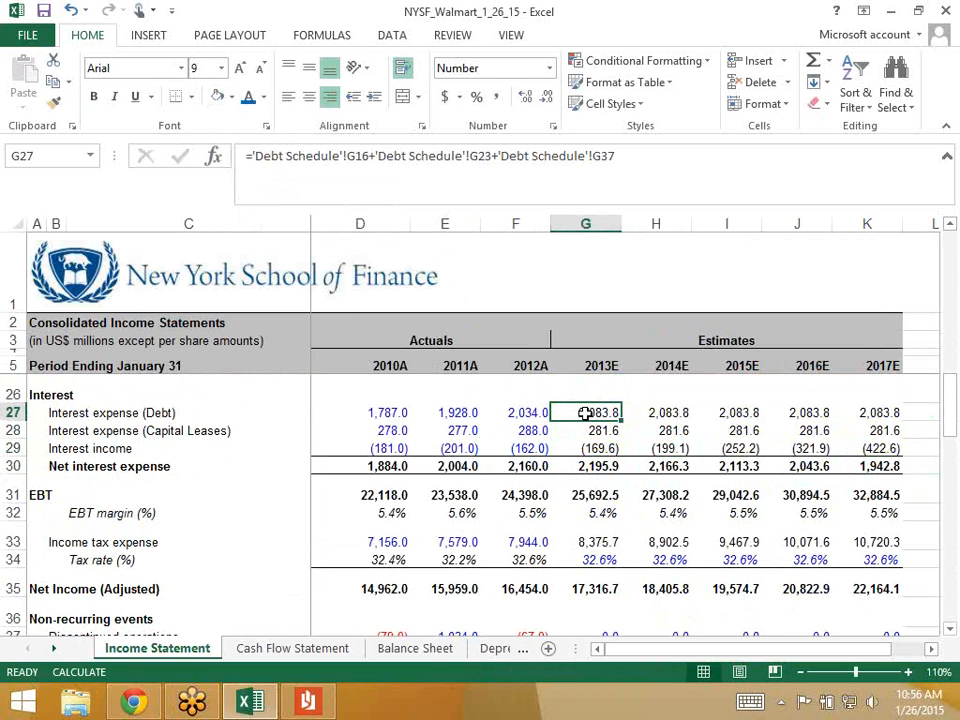
pyautogui.hotkey('ctrl', 's')
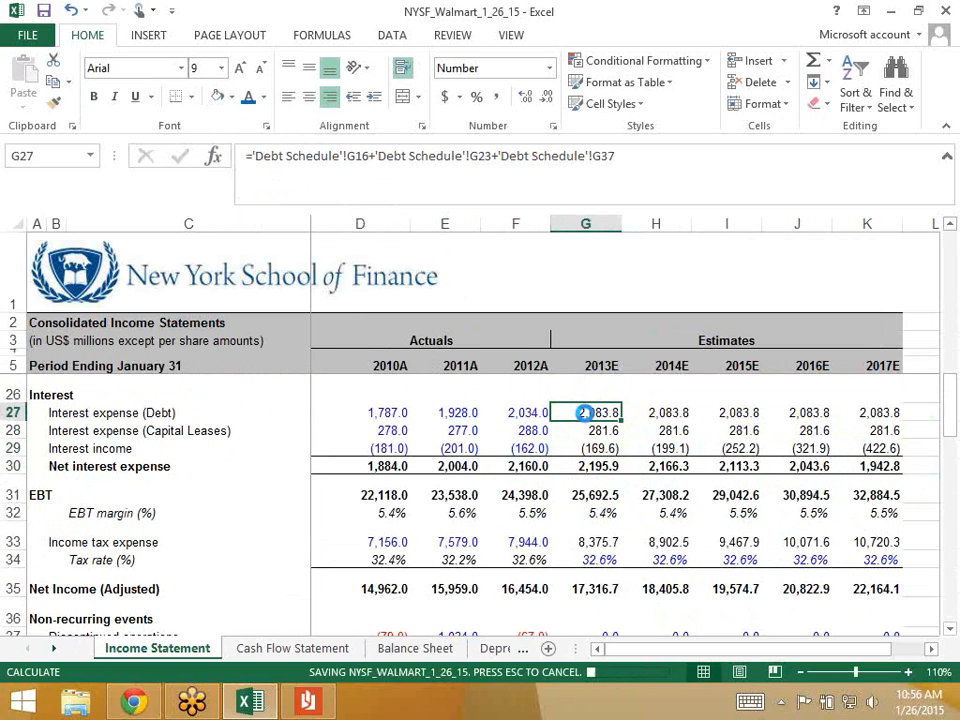